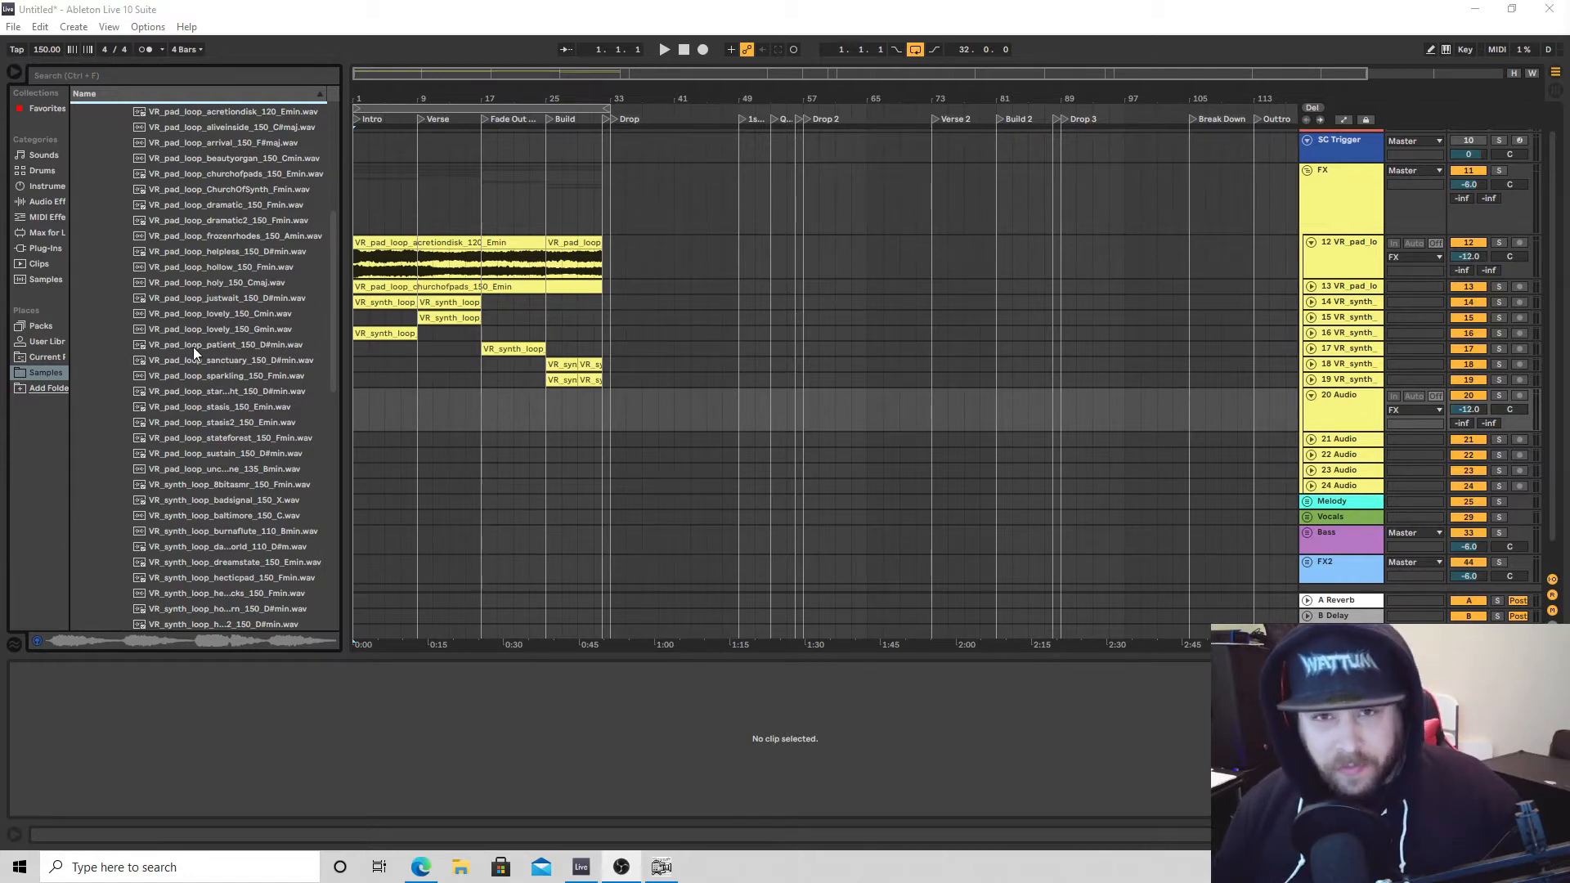
scroll(233, 517, up, 2)
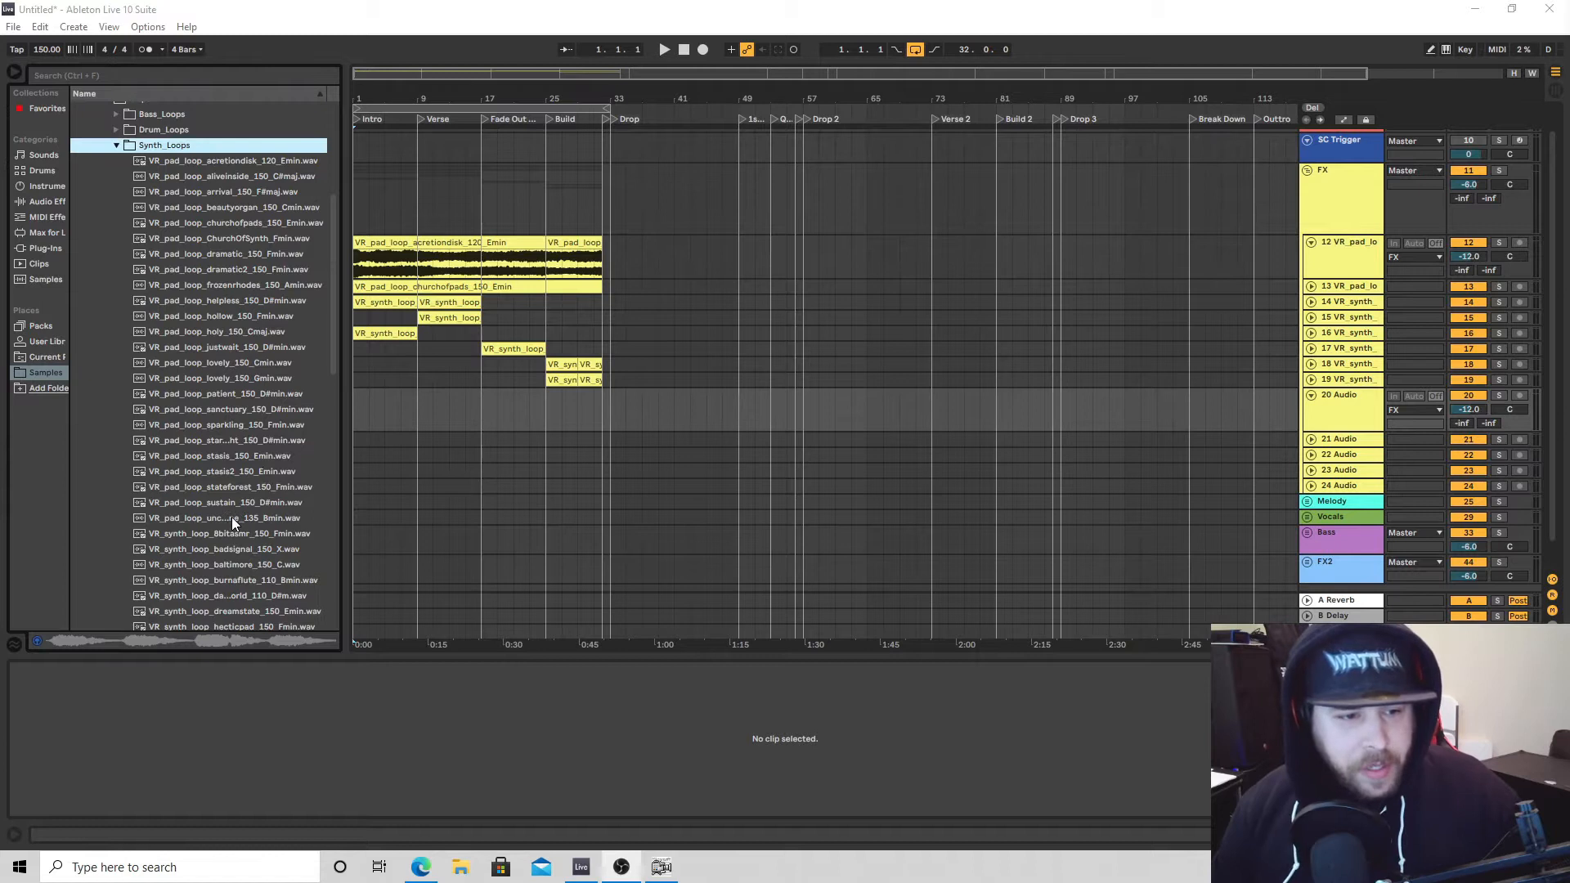
scroll(232, 517, up, 5)
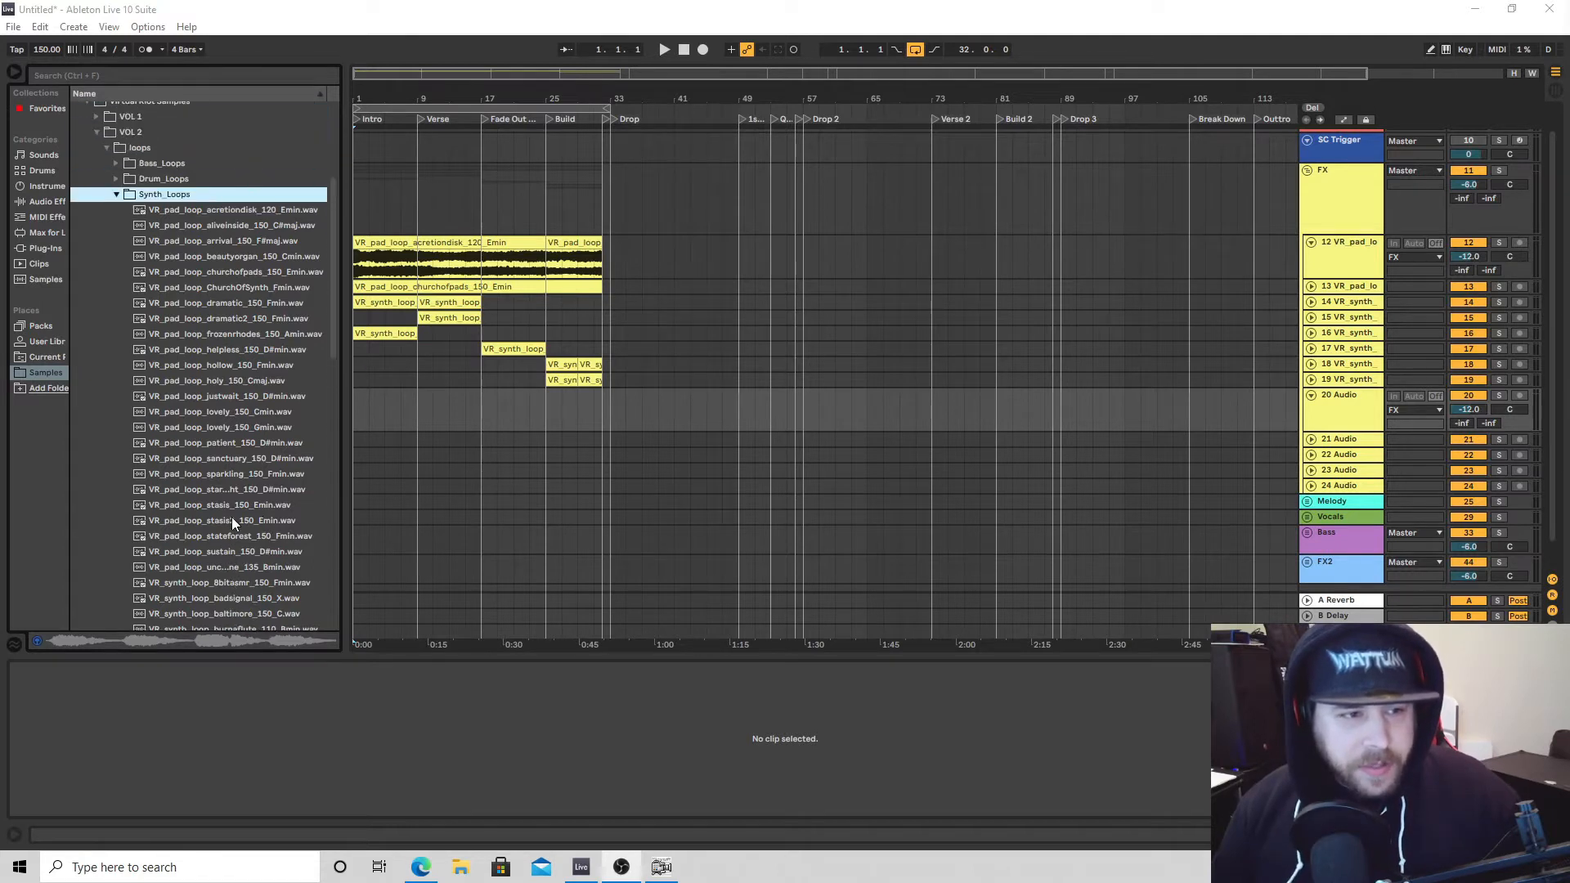
scroll(232, 517, down, 3)
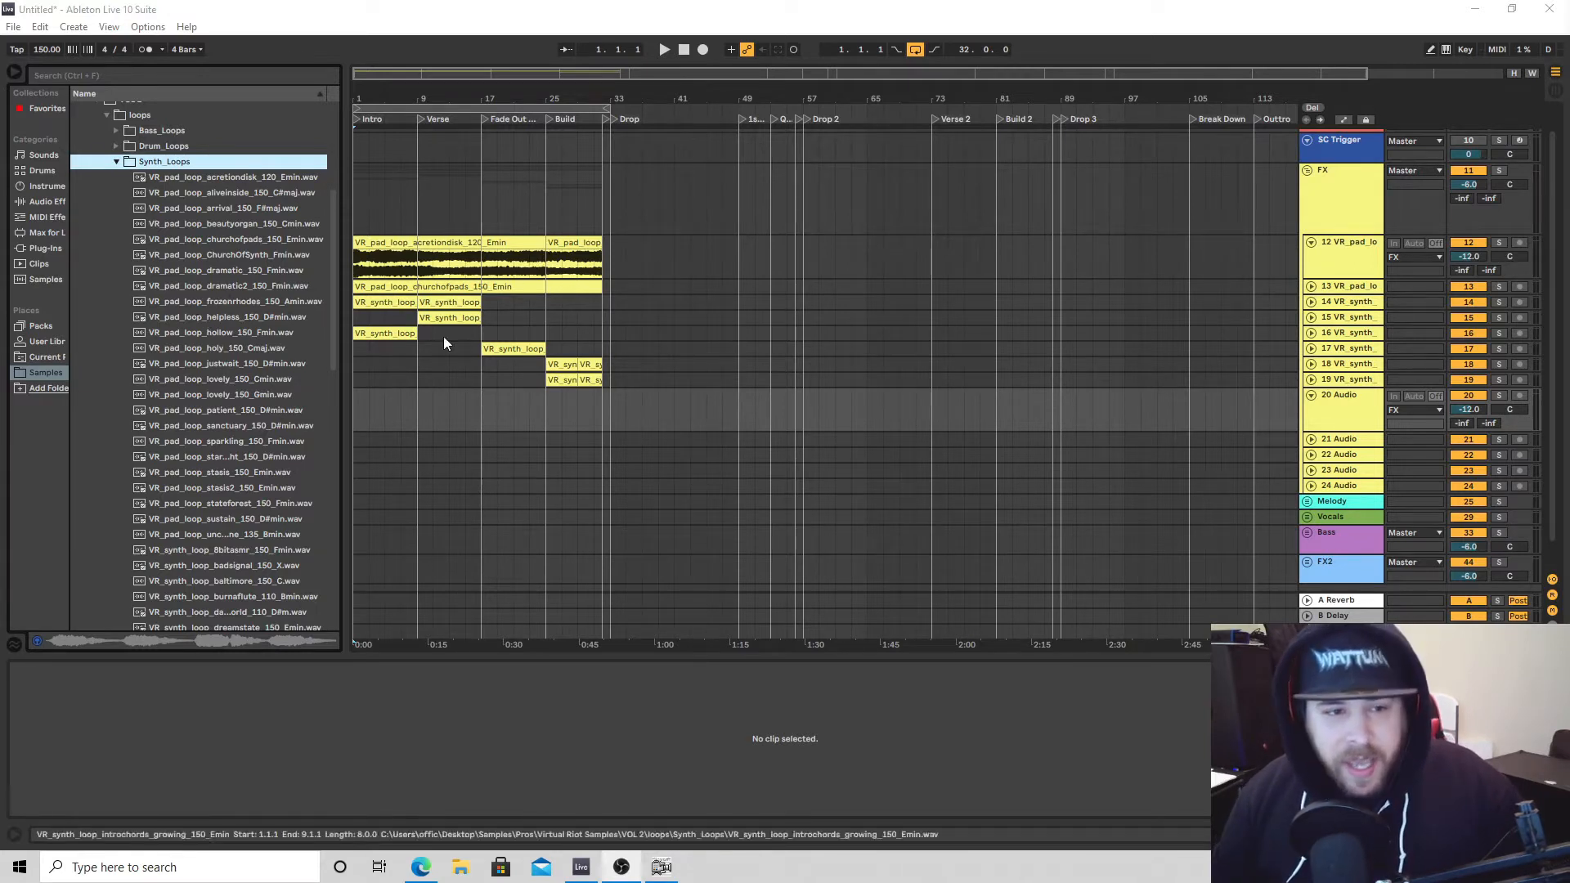
scroll(288, 386, down, 2)
scroll(288, 391, down, 2)
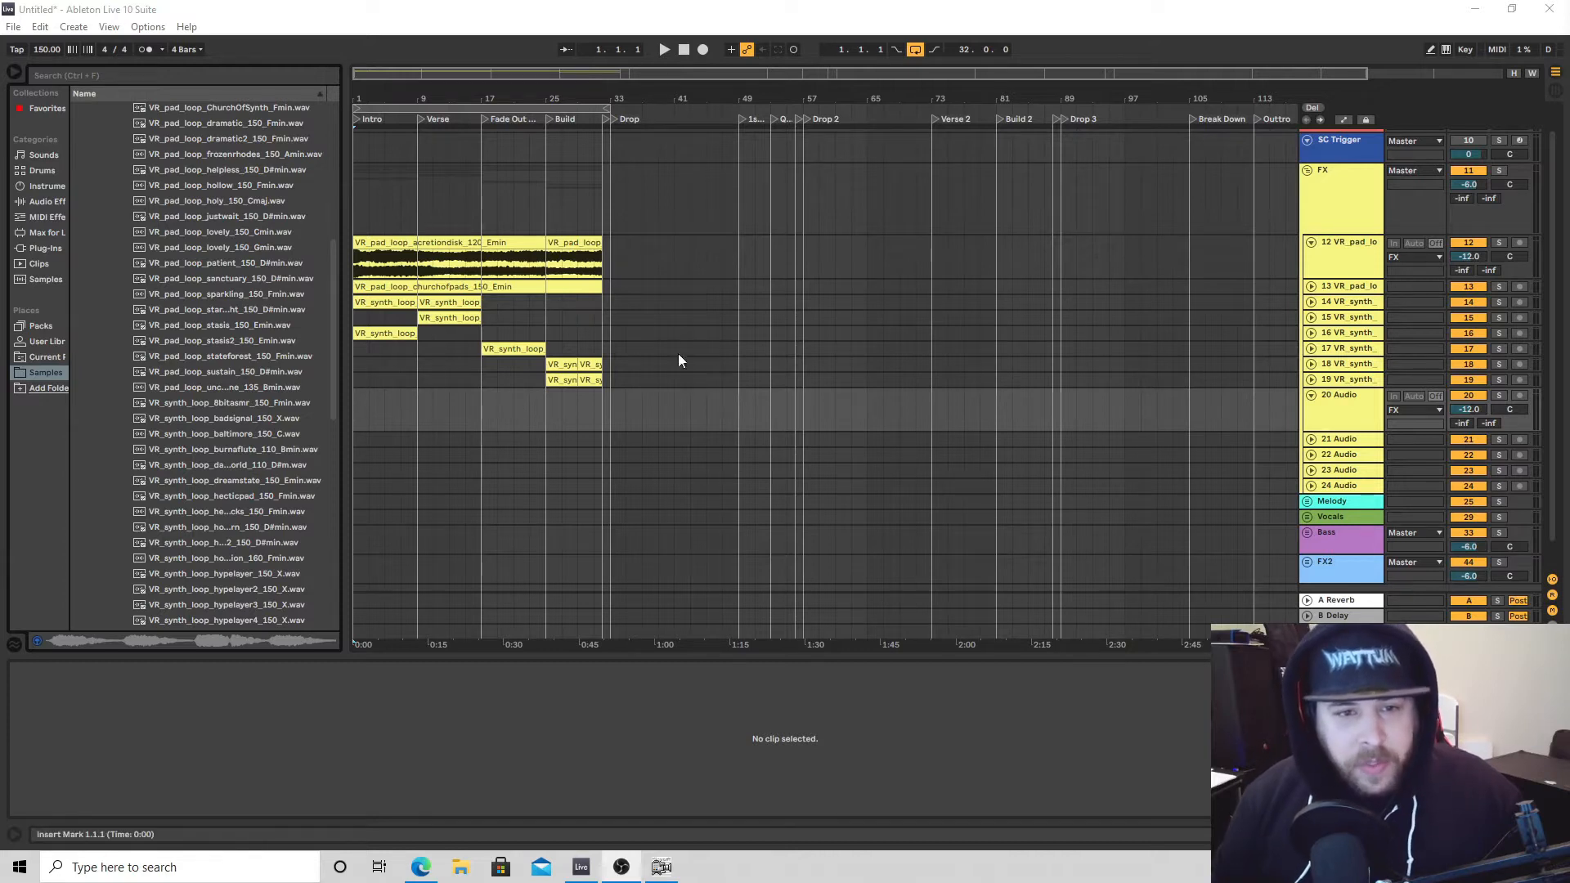
Play the arrangement from the start and set the loop range to 32 bars, ending at bar 33.
click(683, 51)
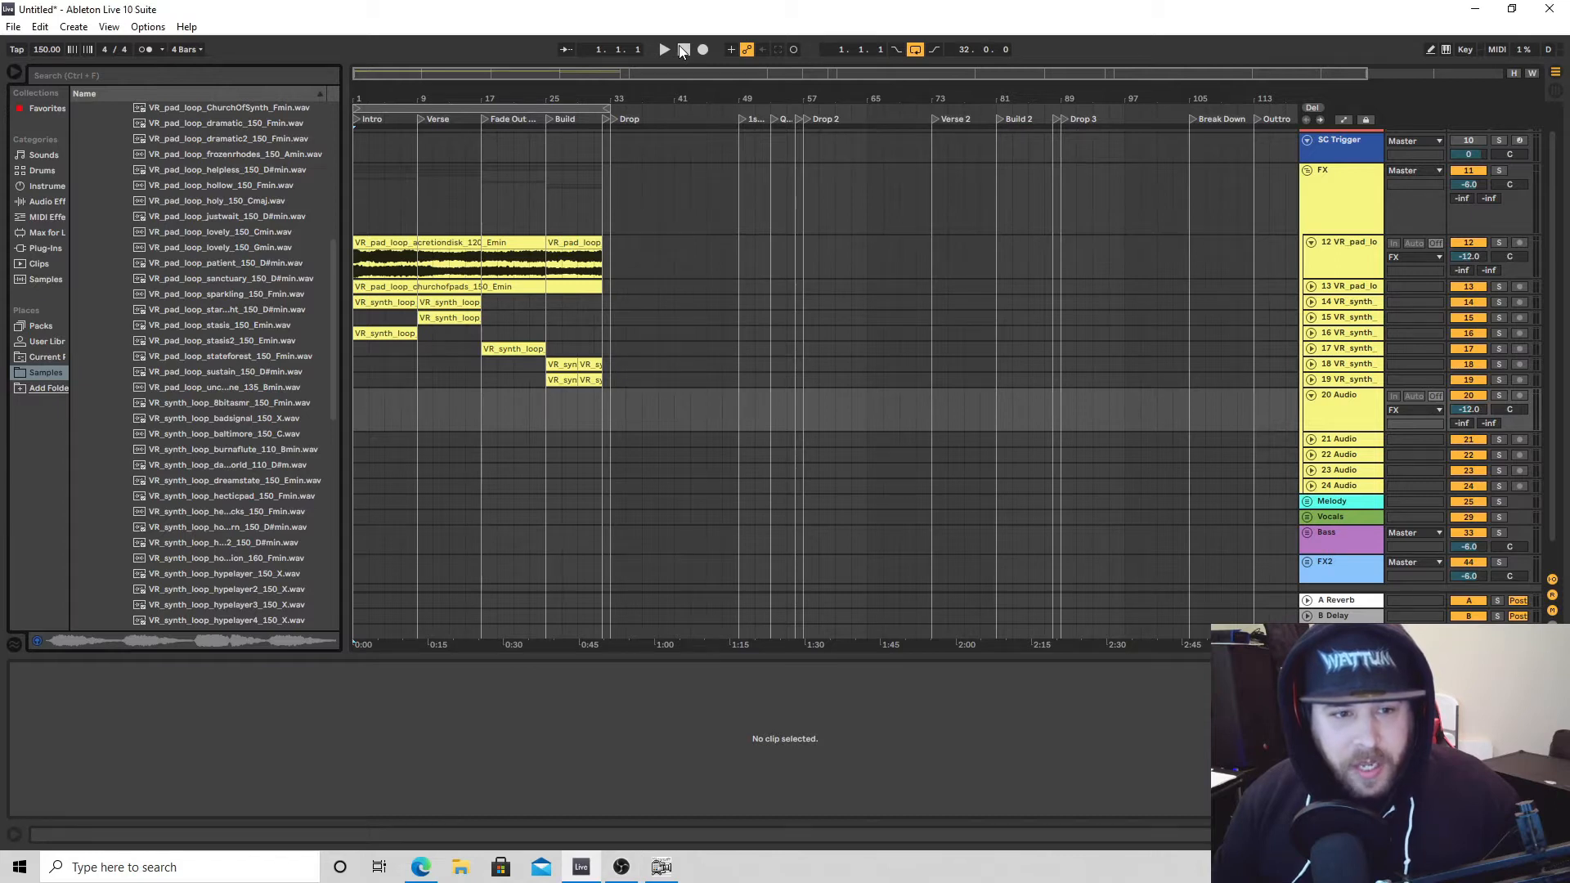
click(664, 51)
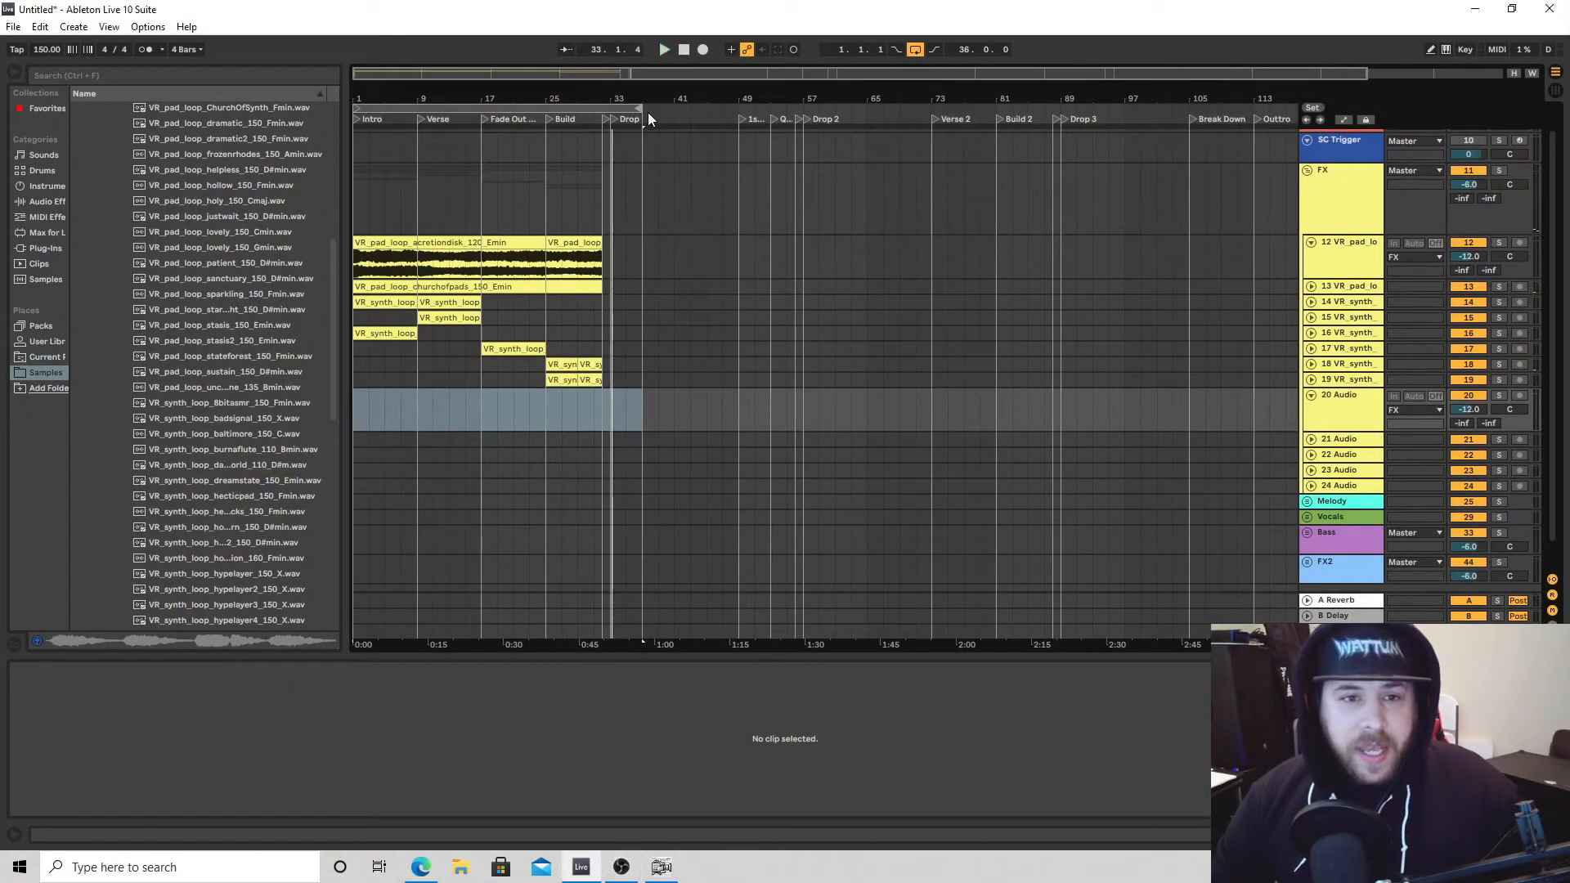
drag(644, 114, 609, 115)
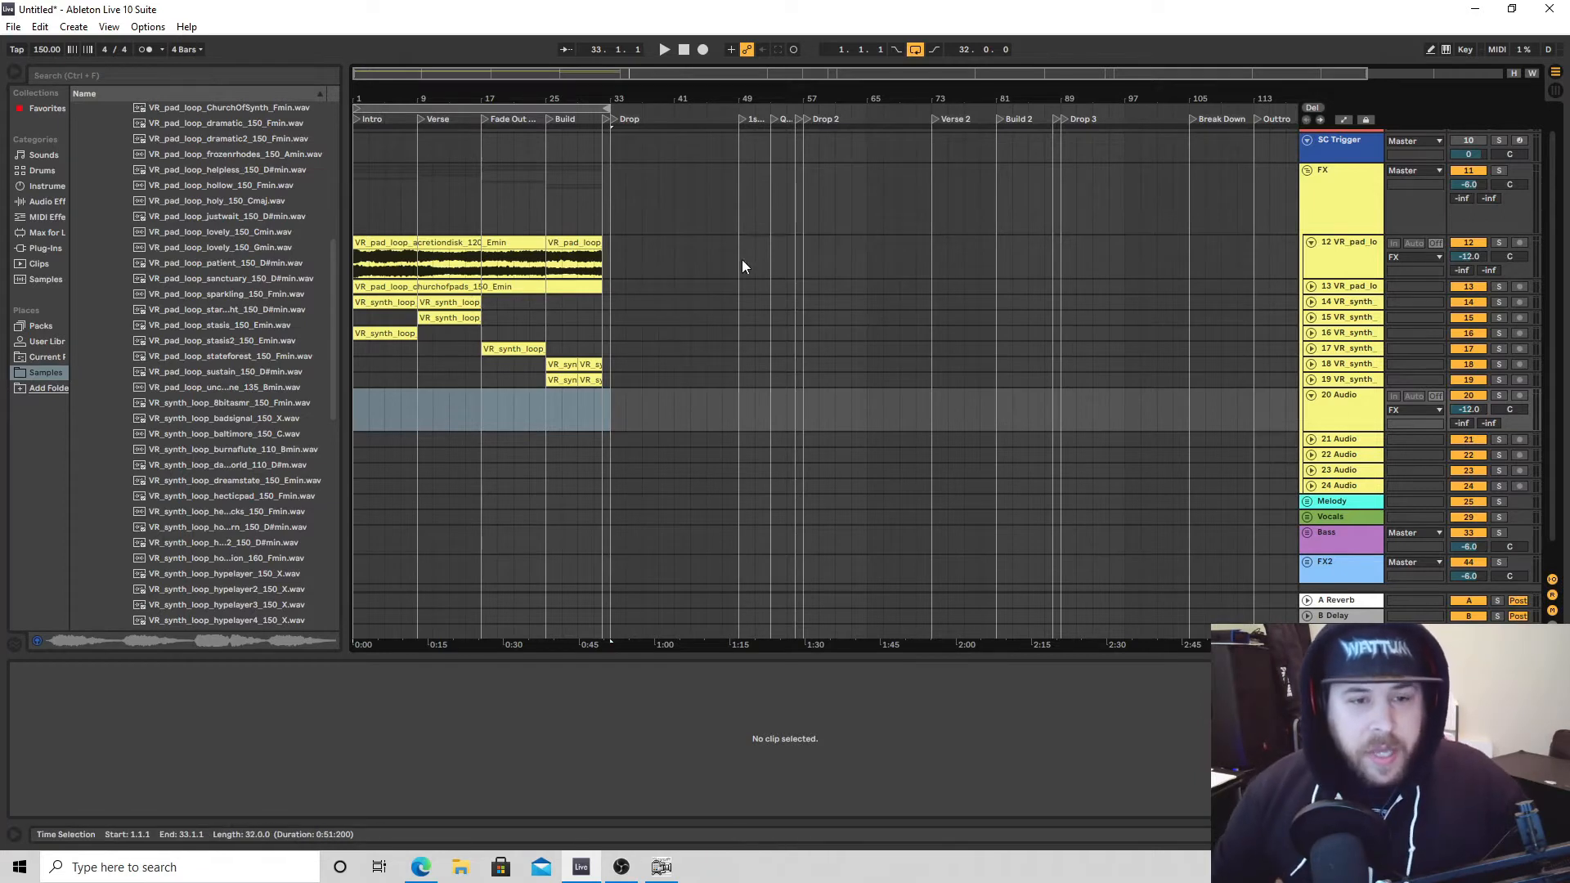
Add an EQ Eight audio effect to track 12, the first VR_pad_loop track.
click(1315, 260)
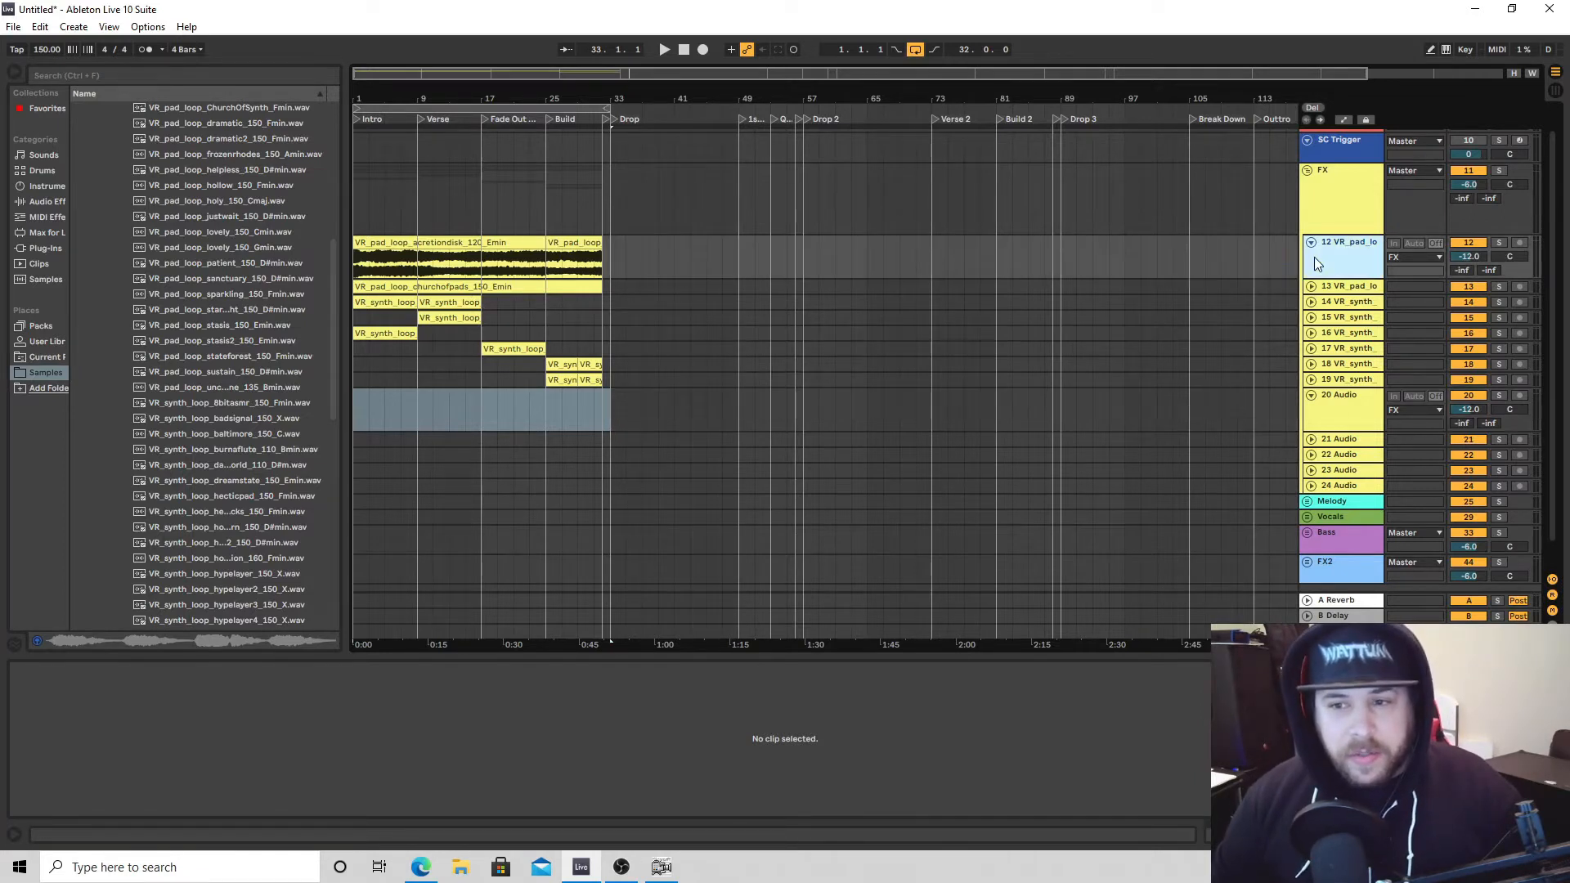
double_click(1330, 260)
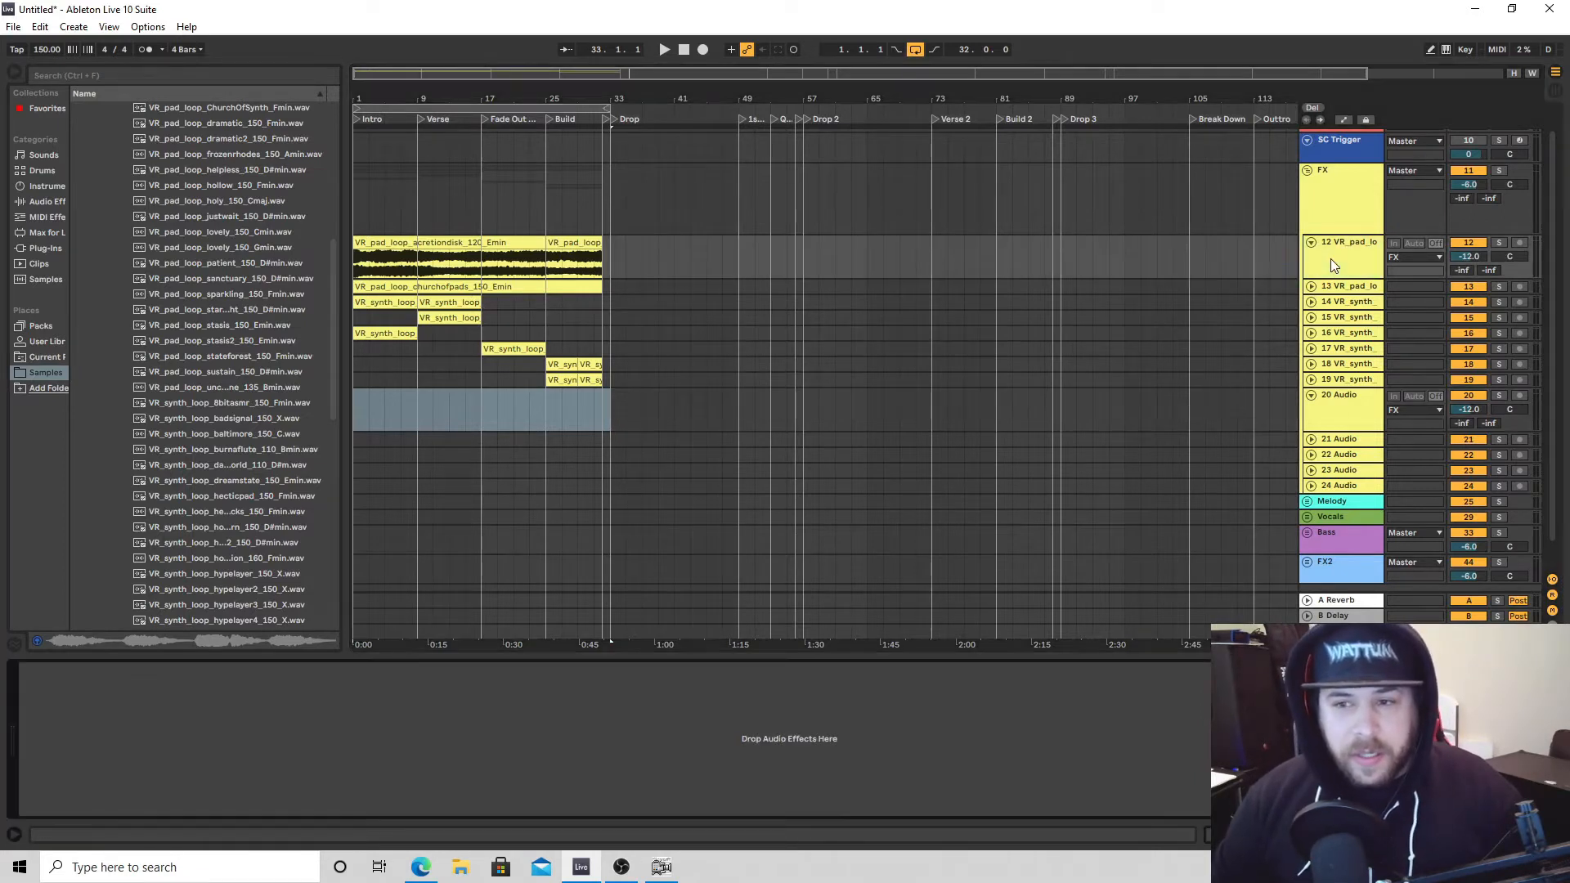
click(45, 248)
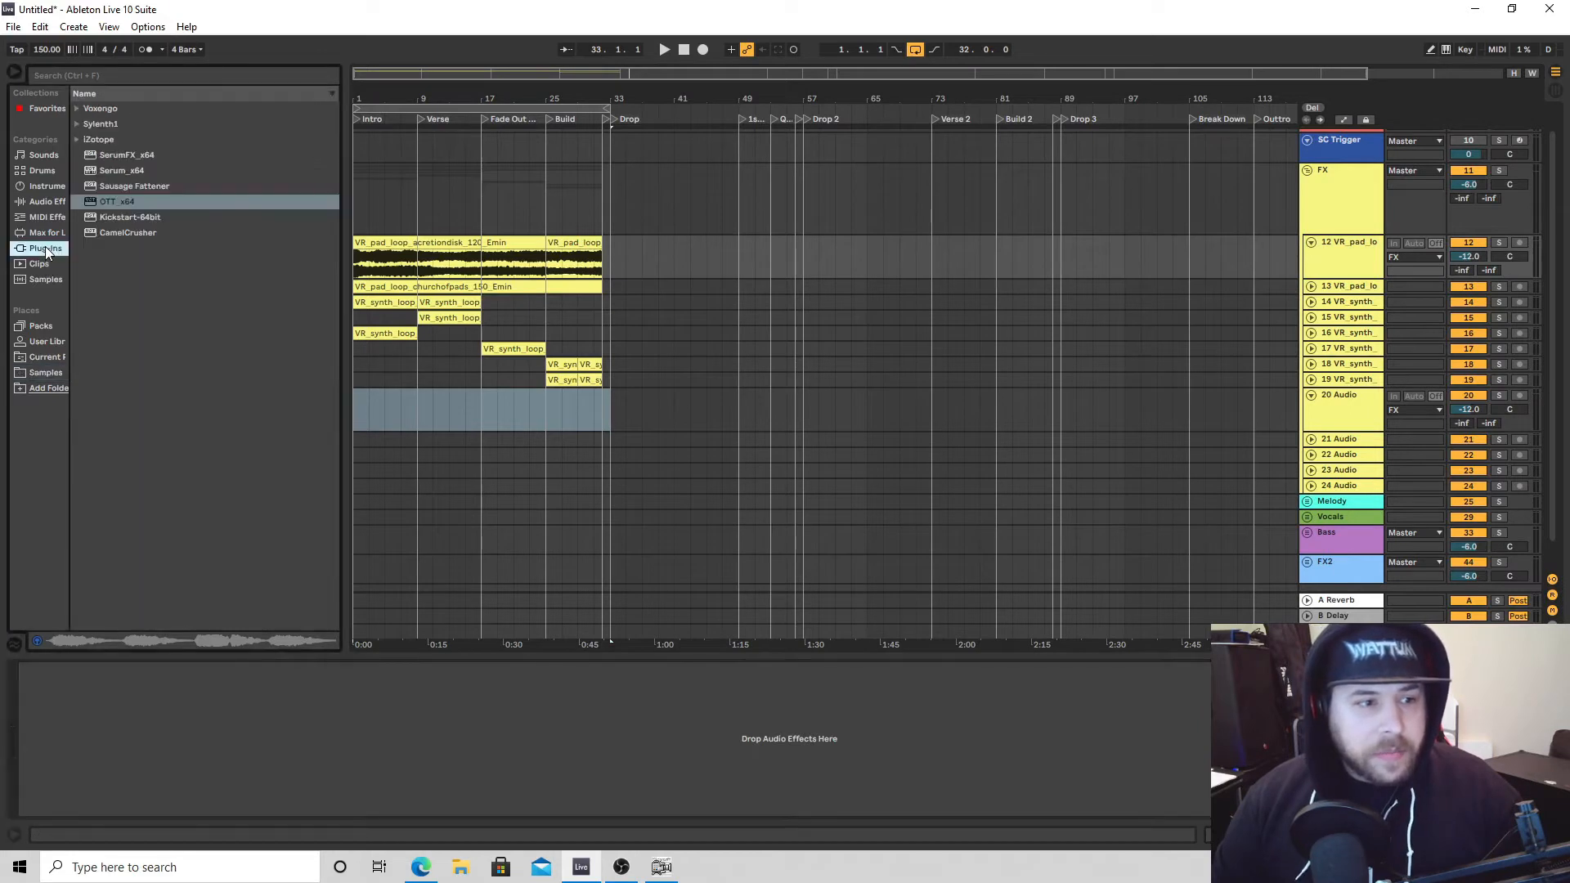
click(47, 203)
scroll(121, 332, down, 1)
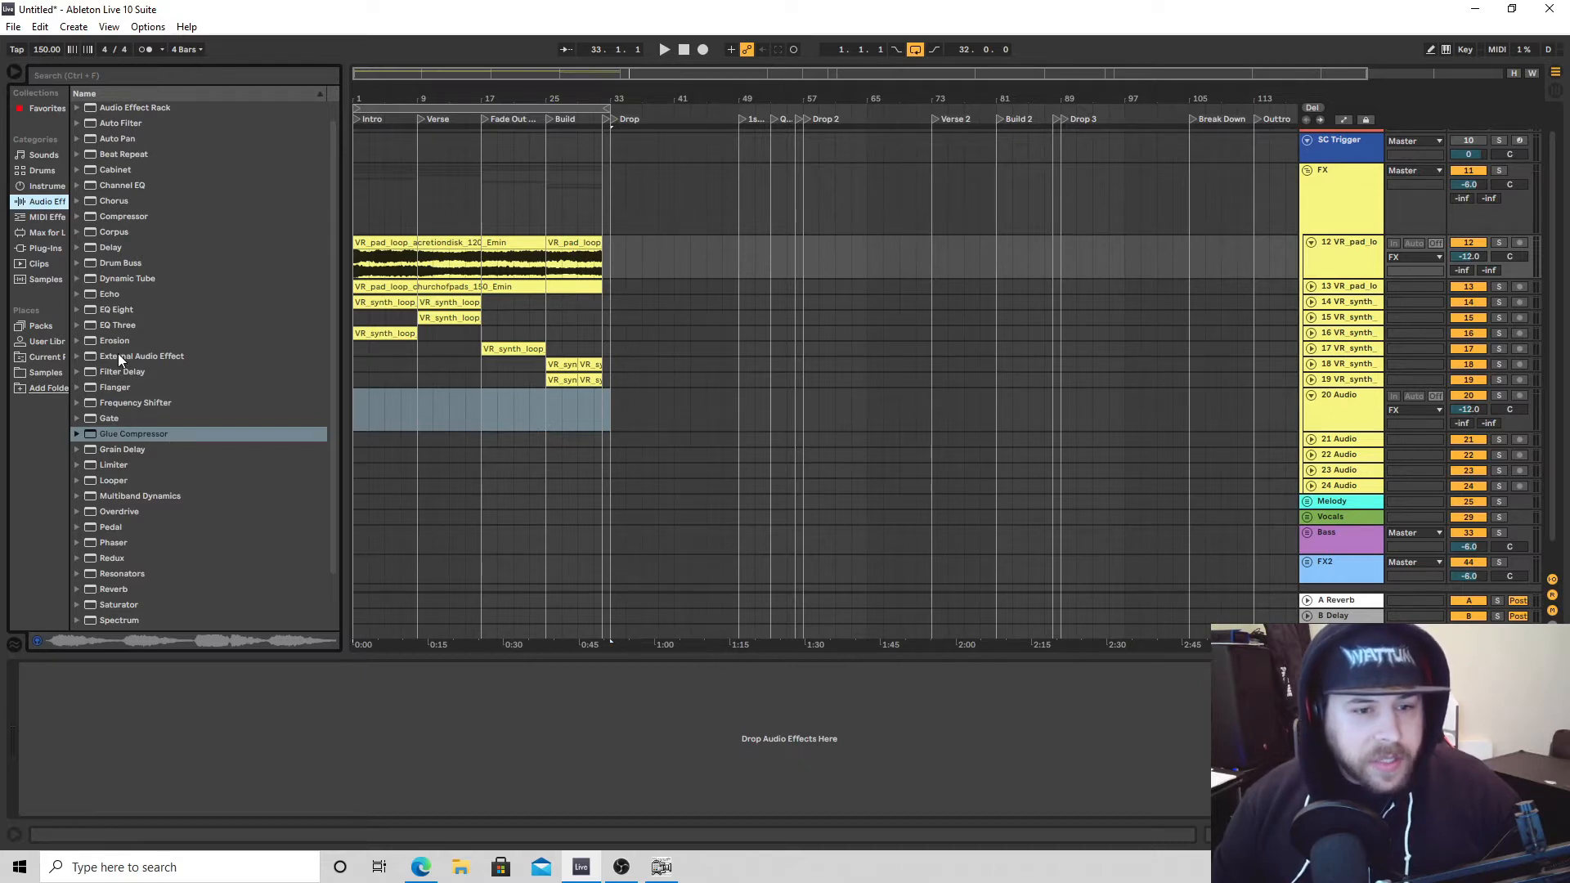
click(116, 311)
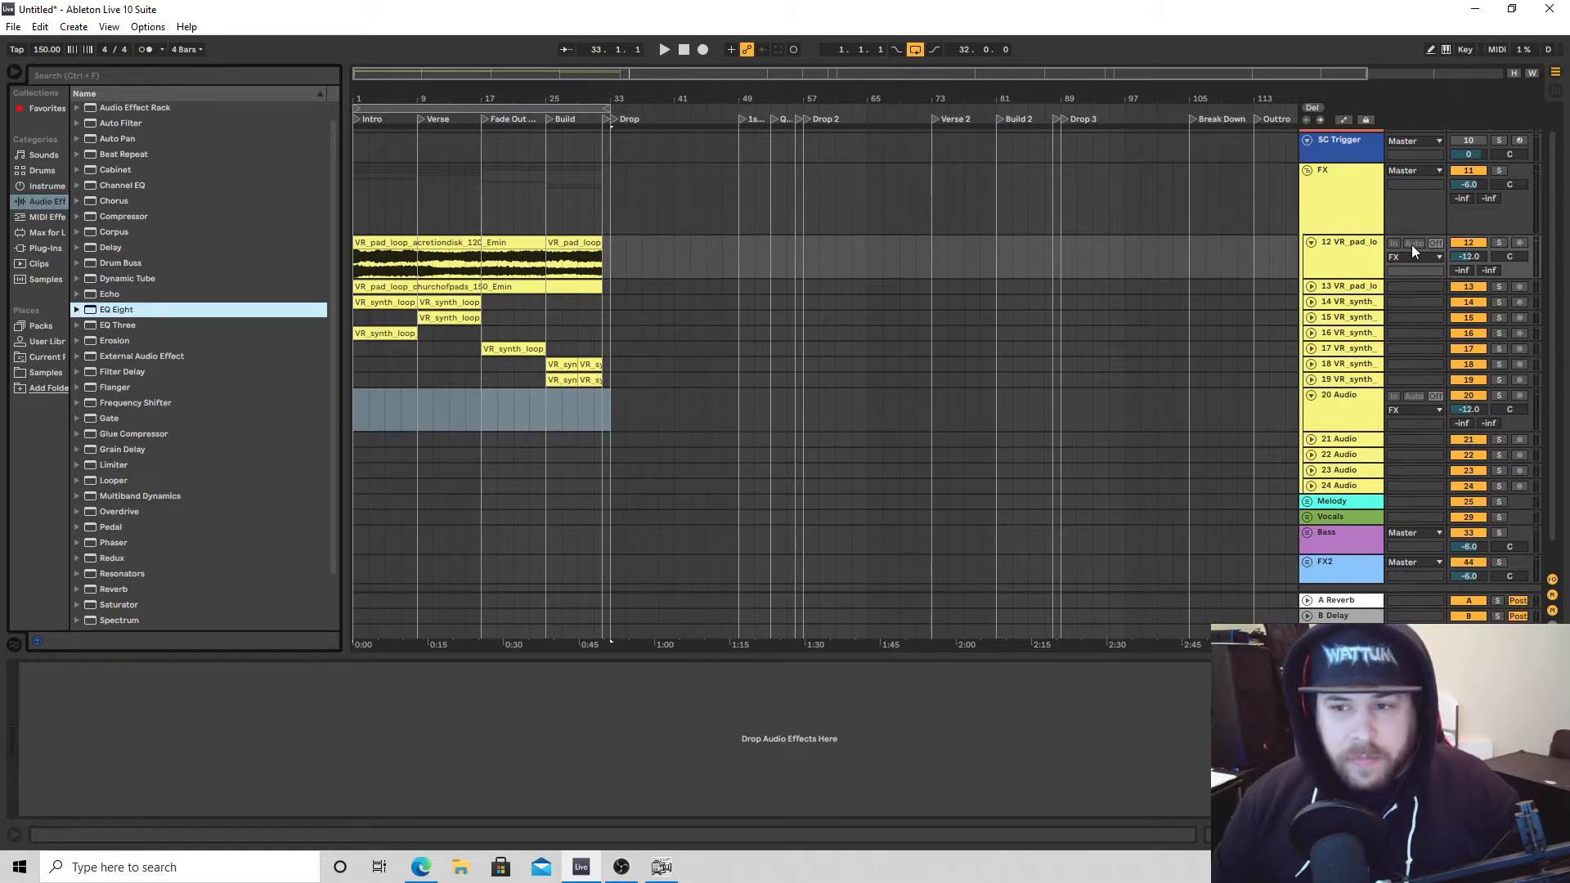
click(1331, 257)
double_click(198, 309)
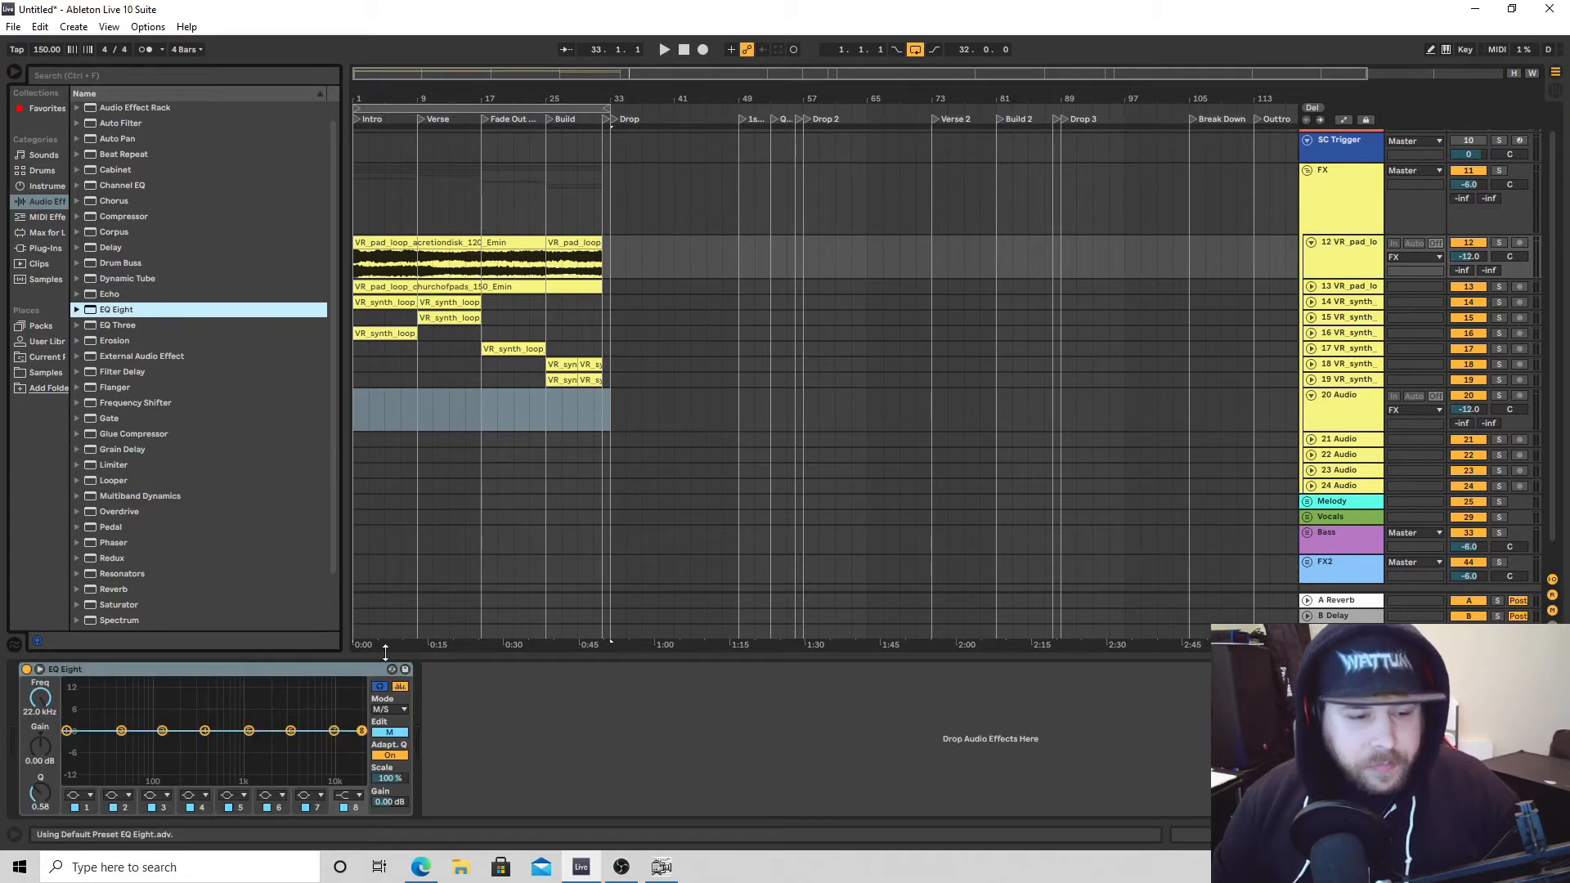
Set band 3 of track 12's EQ Eight to the steepest low-cut filter on the mid channel.
click(148, 799)
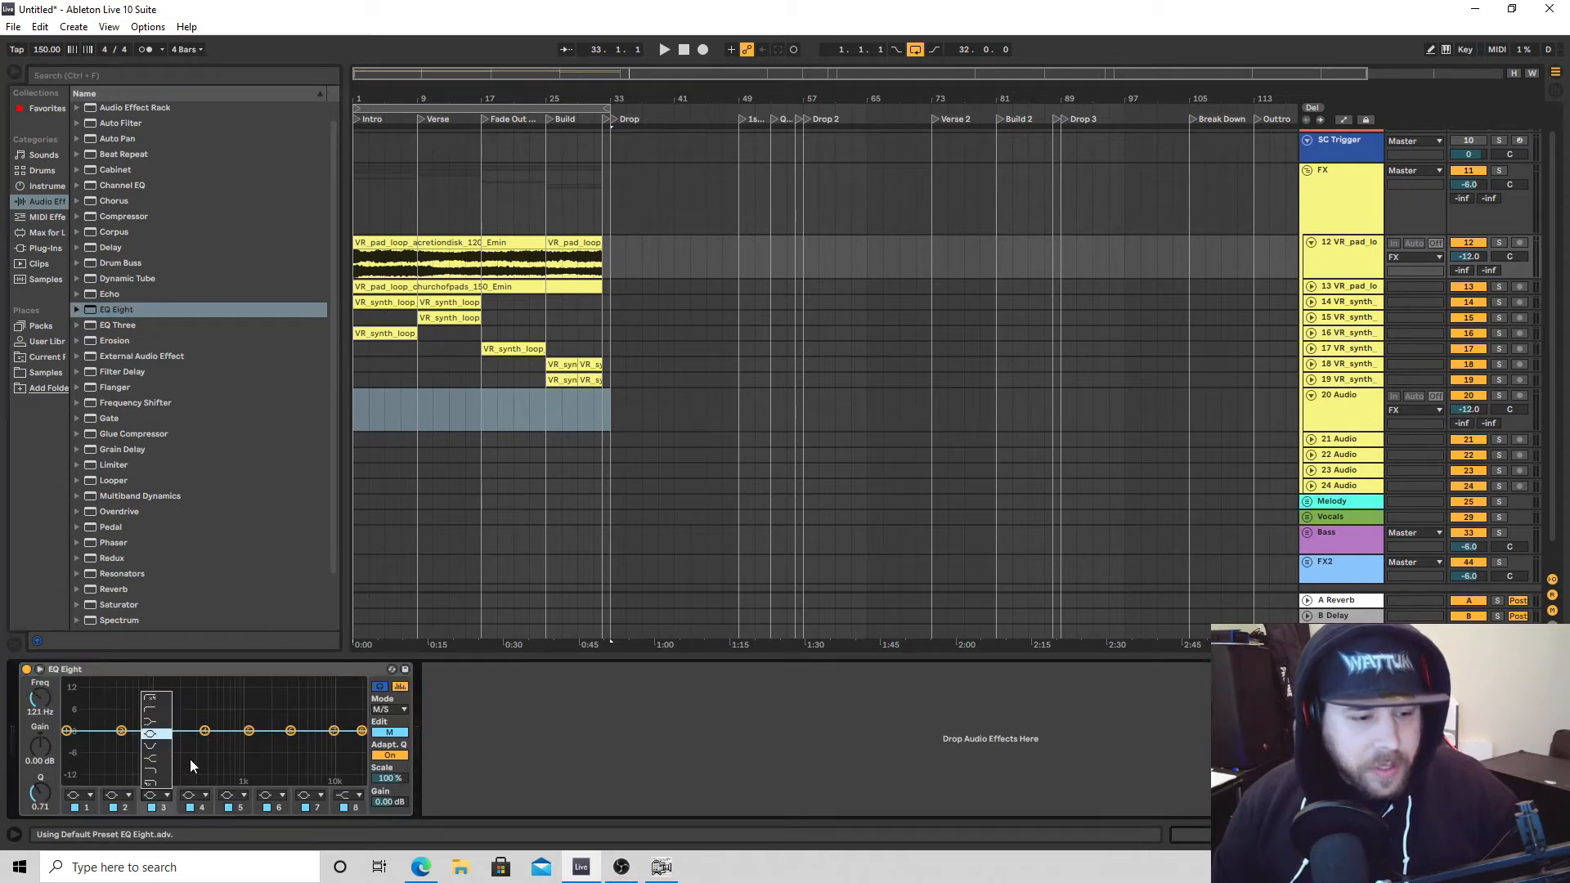
click(161, 795)
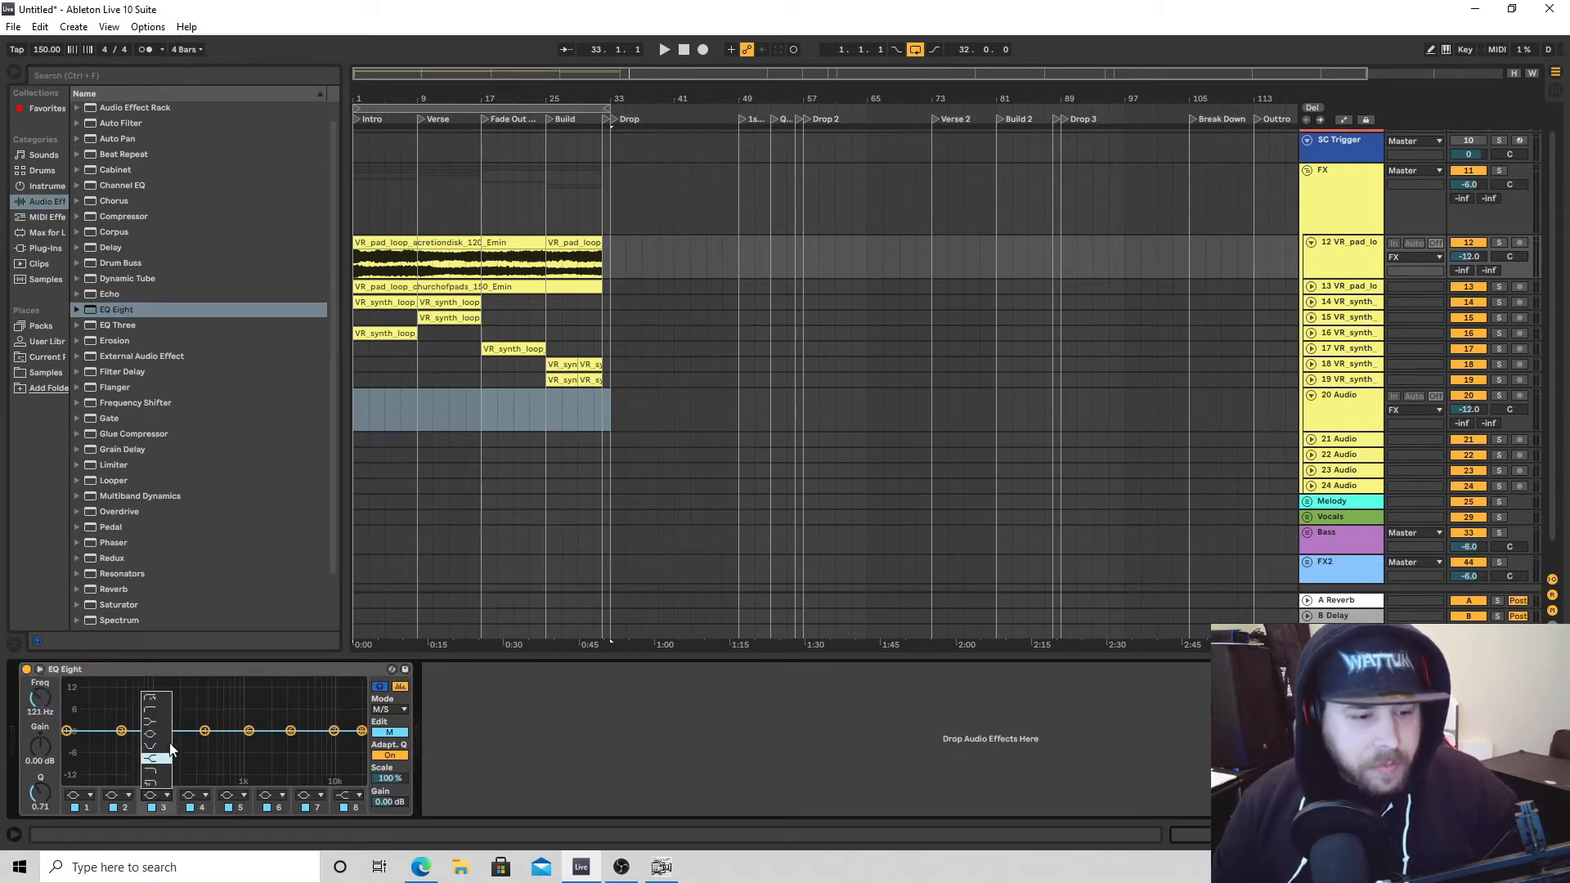
click(159, 699)
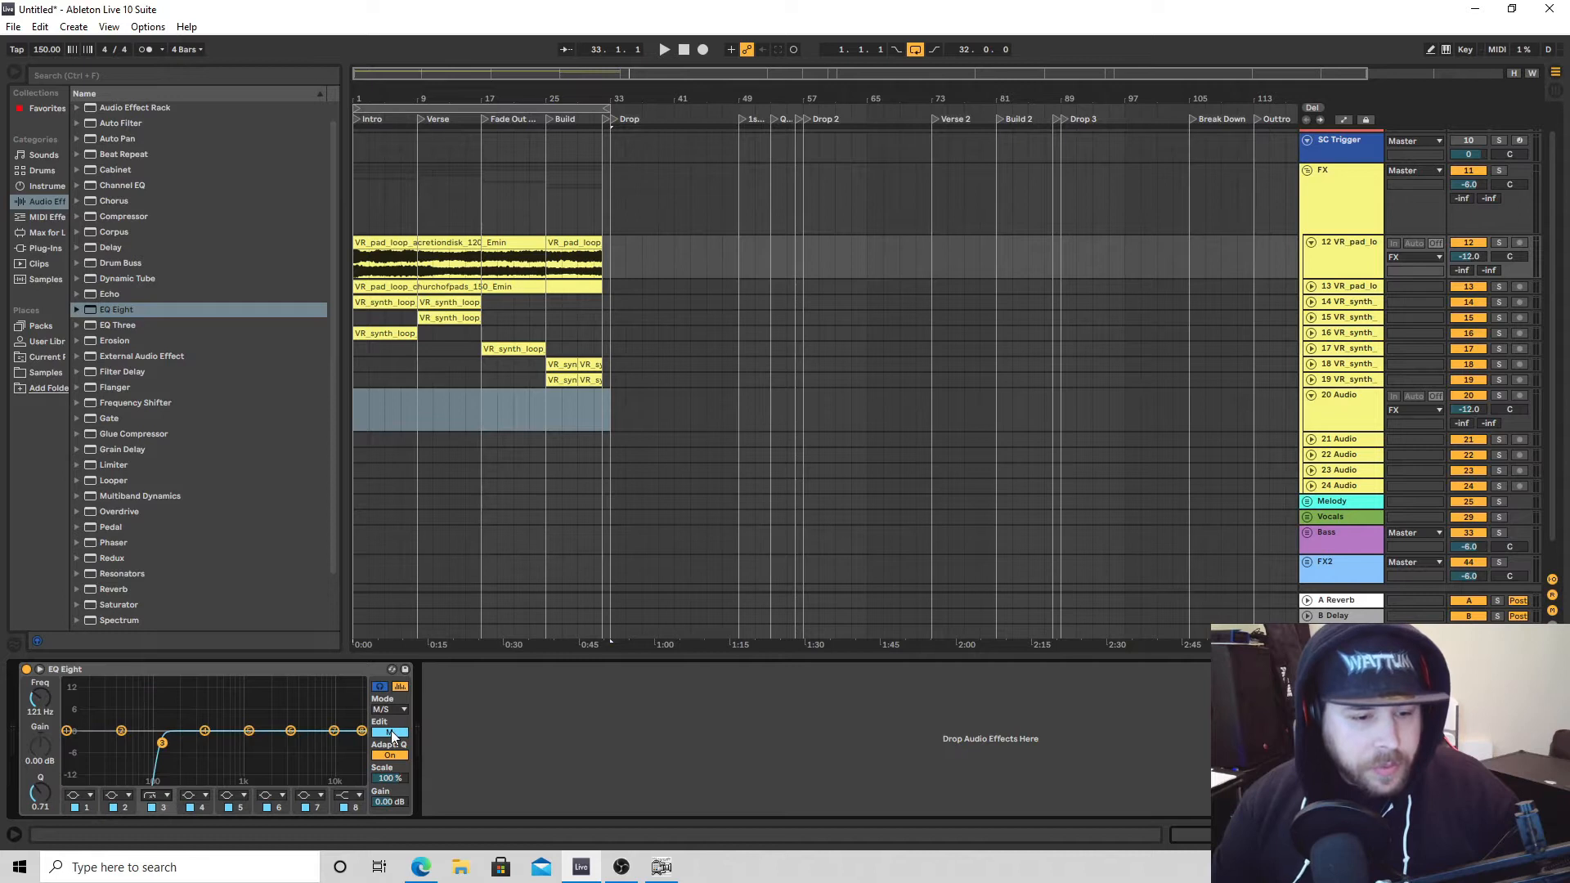
Edit the EQ's side channel and make band 4 a steep low cut at about 230 Hz.
click(390, 733)
click(217, 731)
click(186, 794)
click(190, 700)
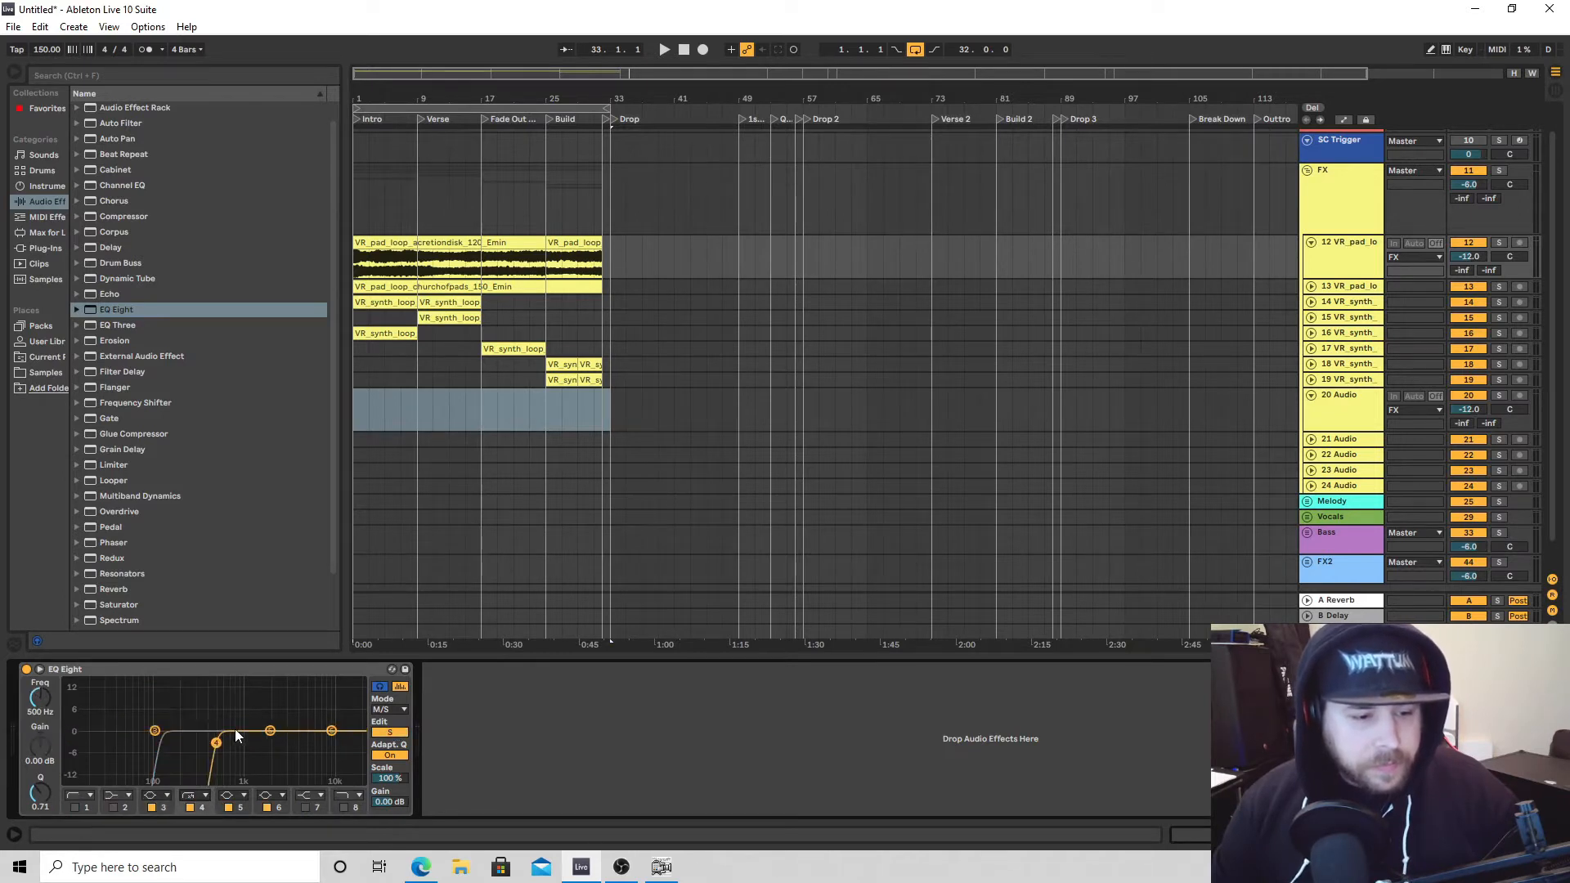
drag(216, 742, 187, 742)
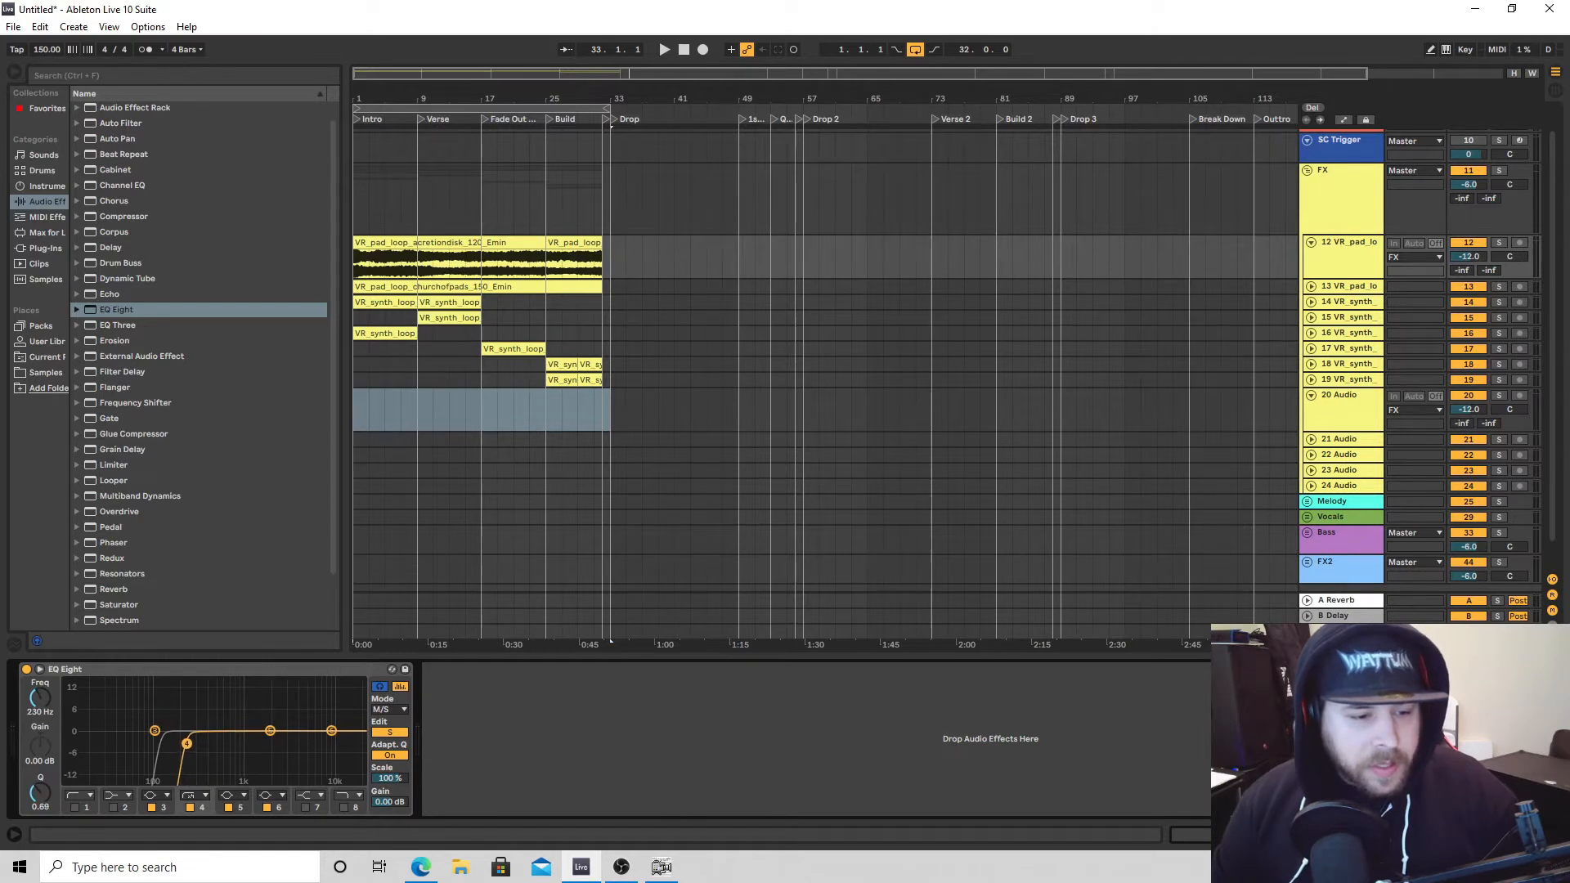
Unfold tracks 13 through 19 in the arrangement to show their waveforms and mixer controls.
click(1319, 288)
click(1310, 286)
click(1311, 330)
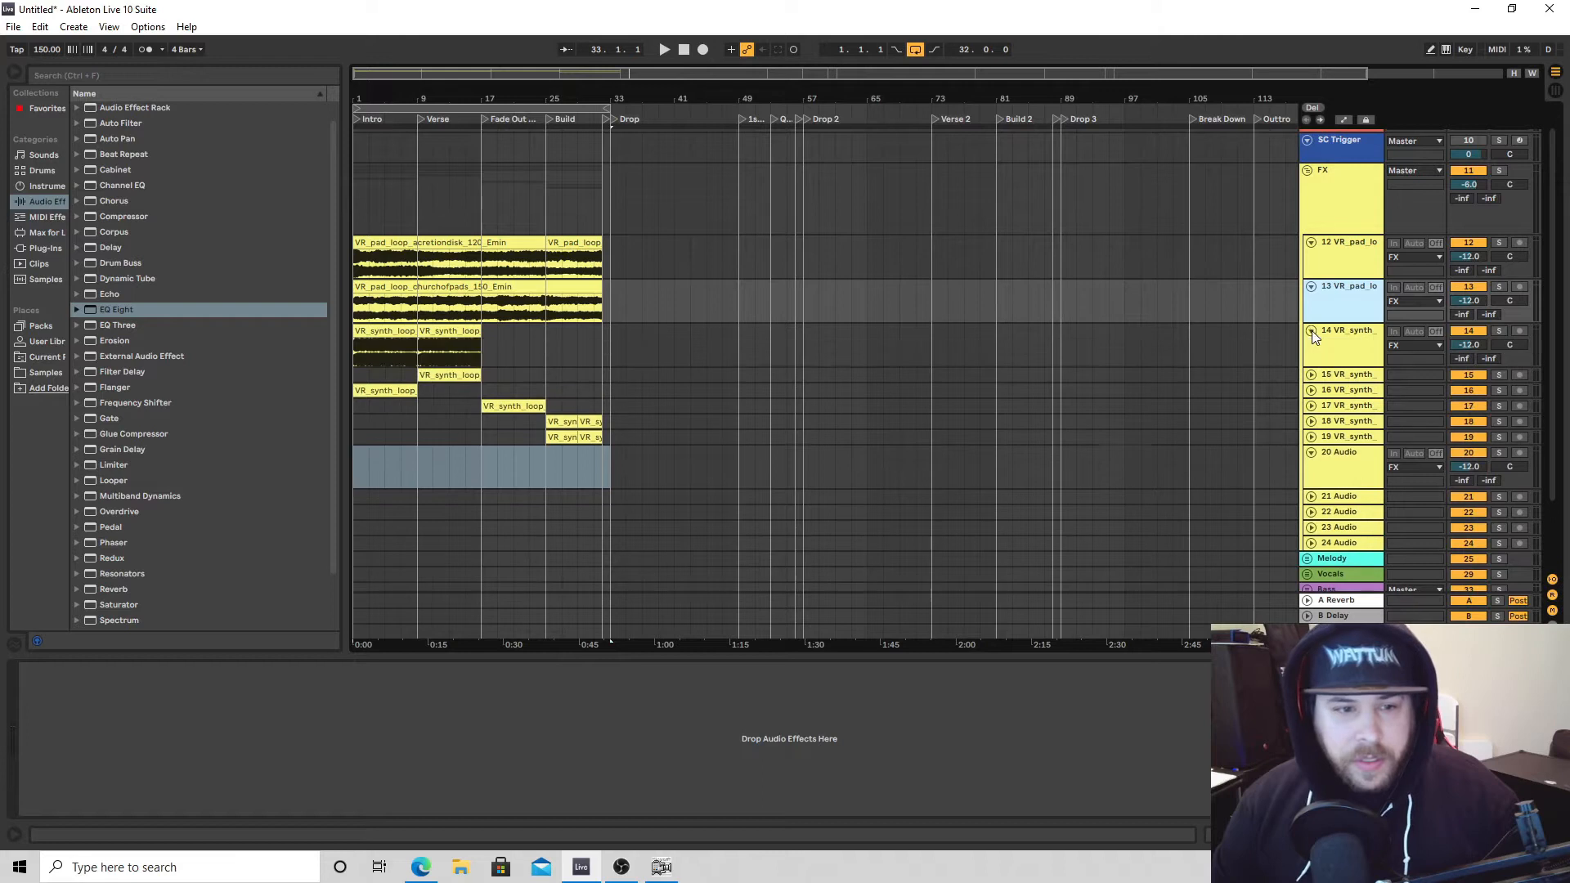
click(1310, 374)
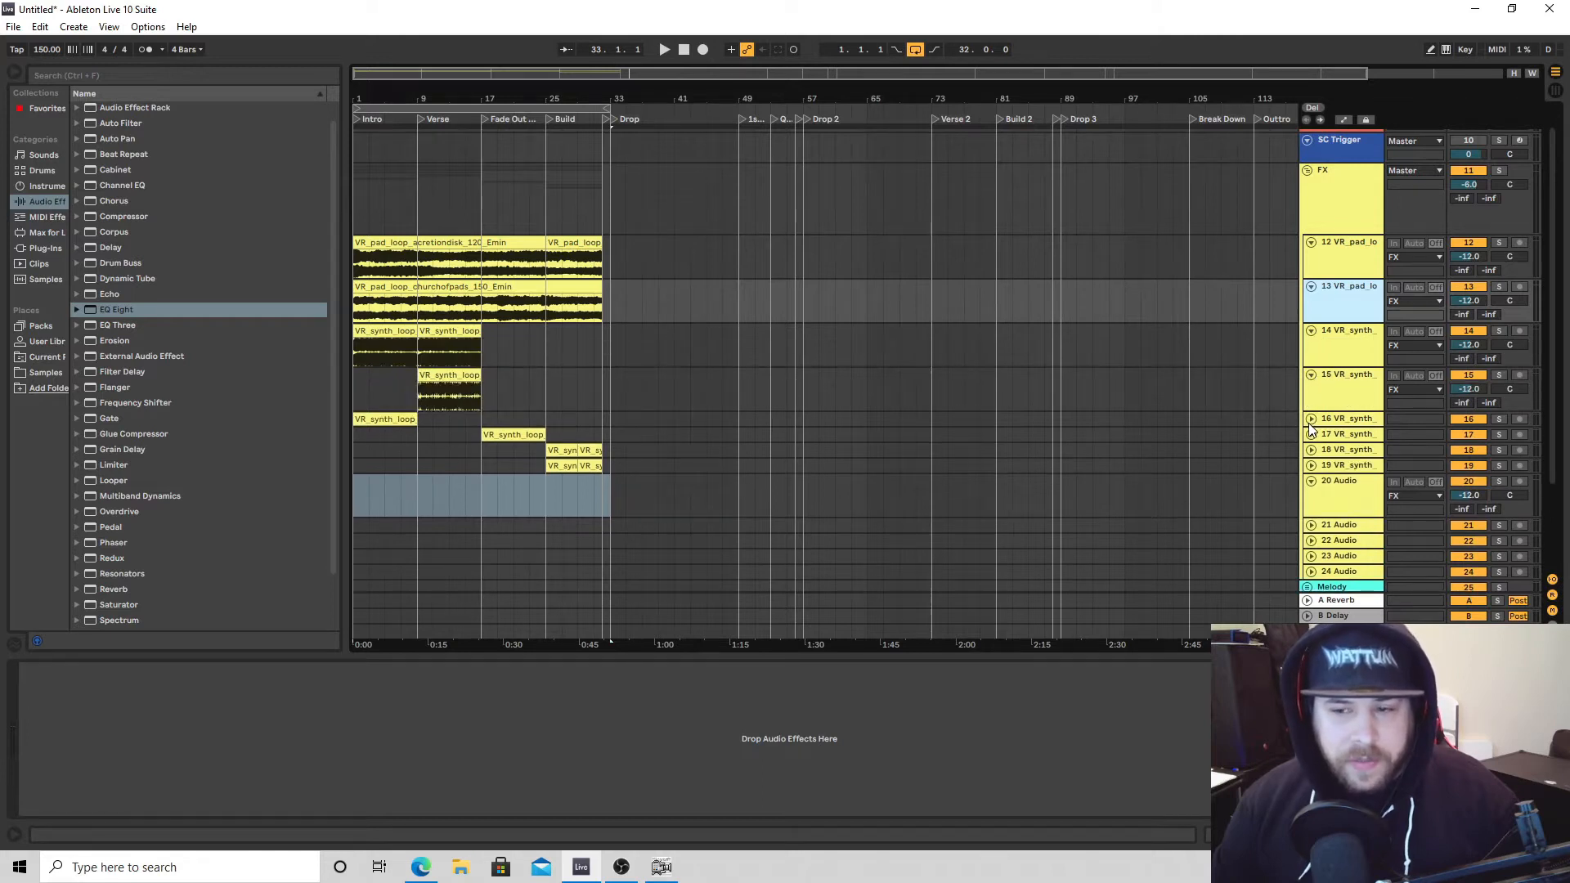
click(1310, 419)
click(1310, 463)
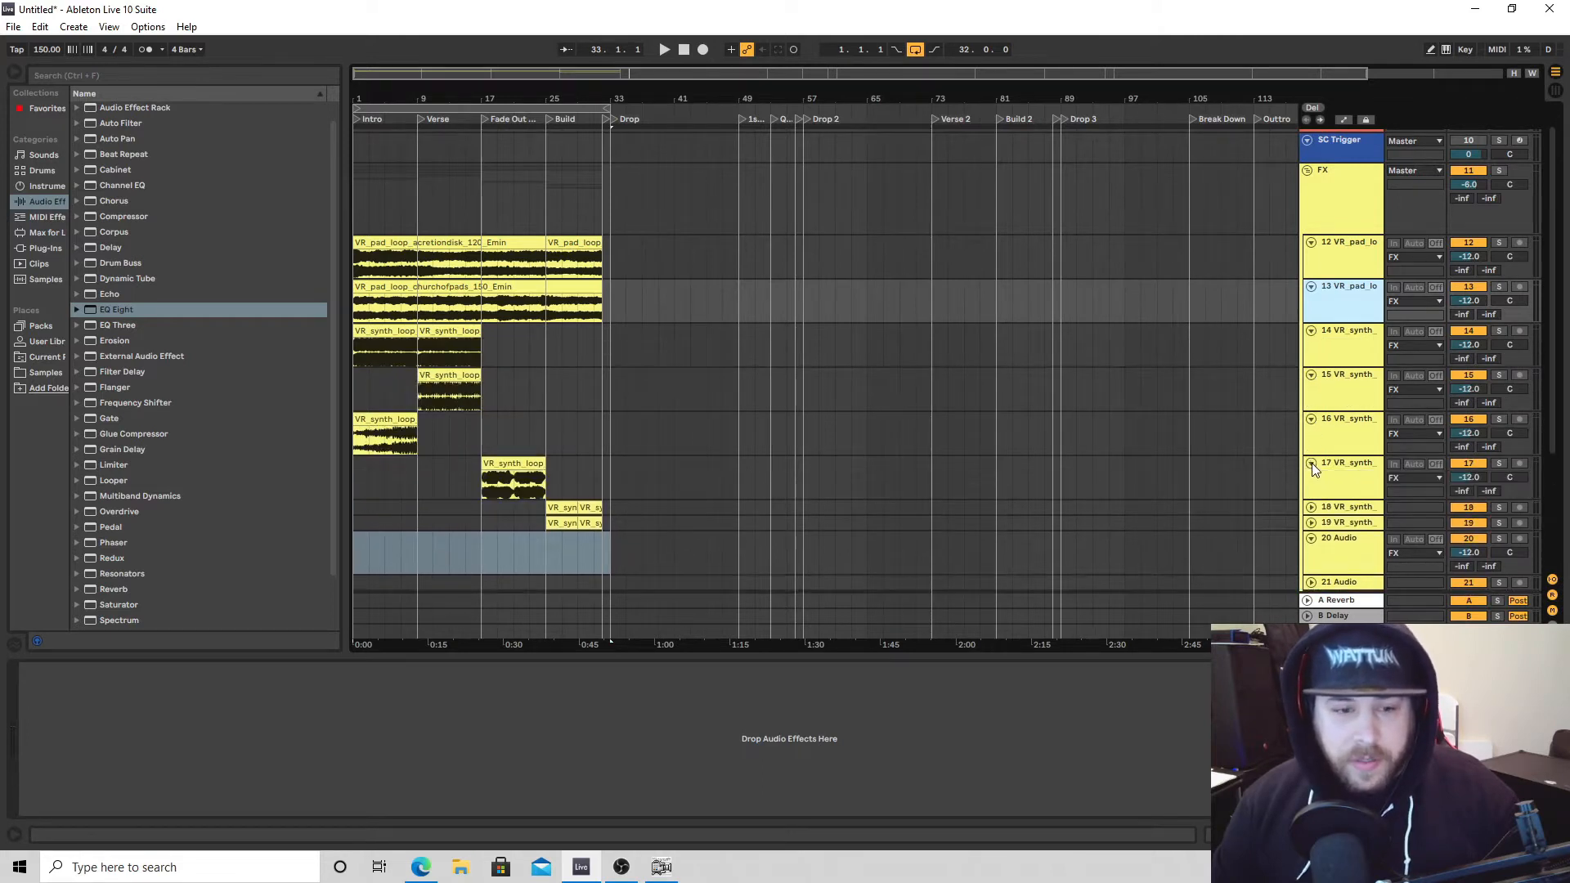
scroll(1311, 463, down, 1)
click(1311, 491)
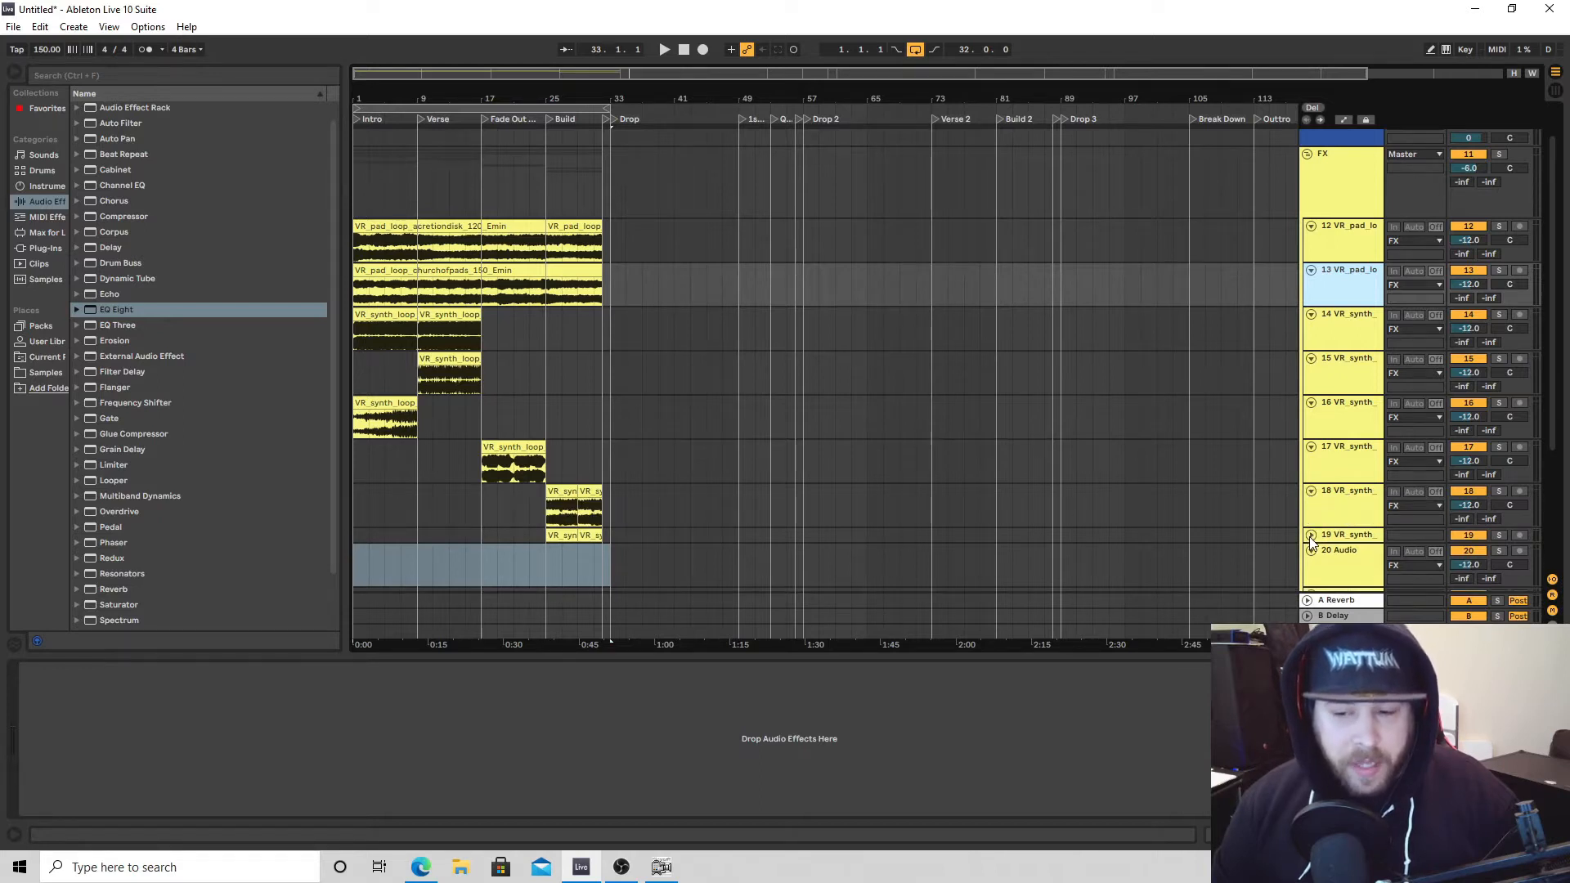
click(1310, 536)
Add EQ Eight to track 13 and set its mid-channel band 3 to the steepest low-cut filter.
scroll(664, 425, down, 2)
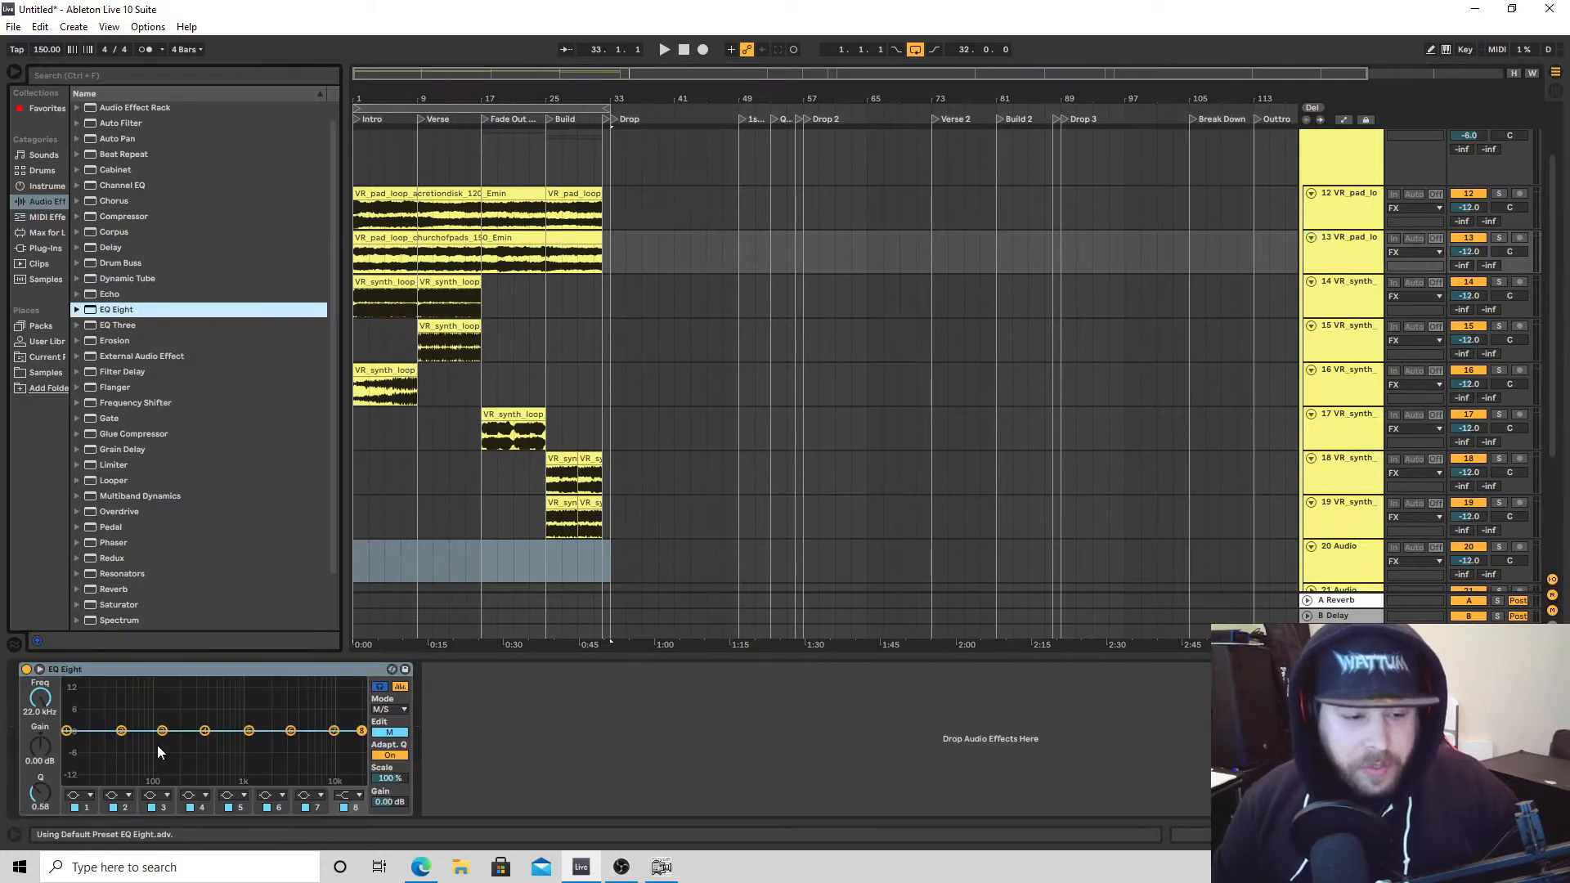
click(162, 731)
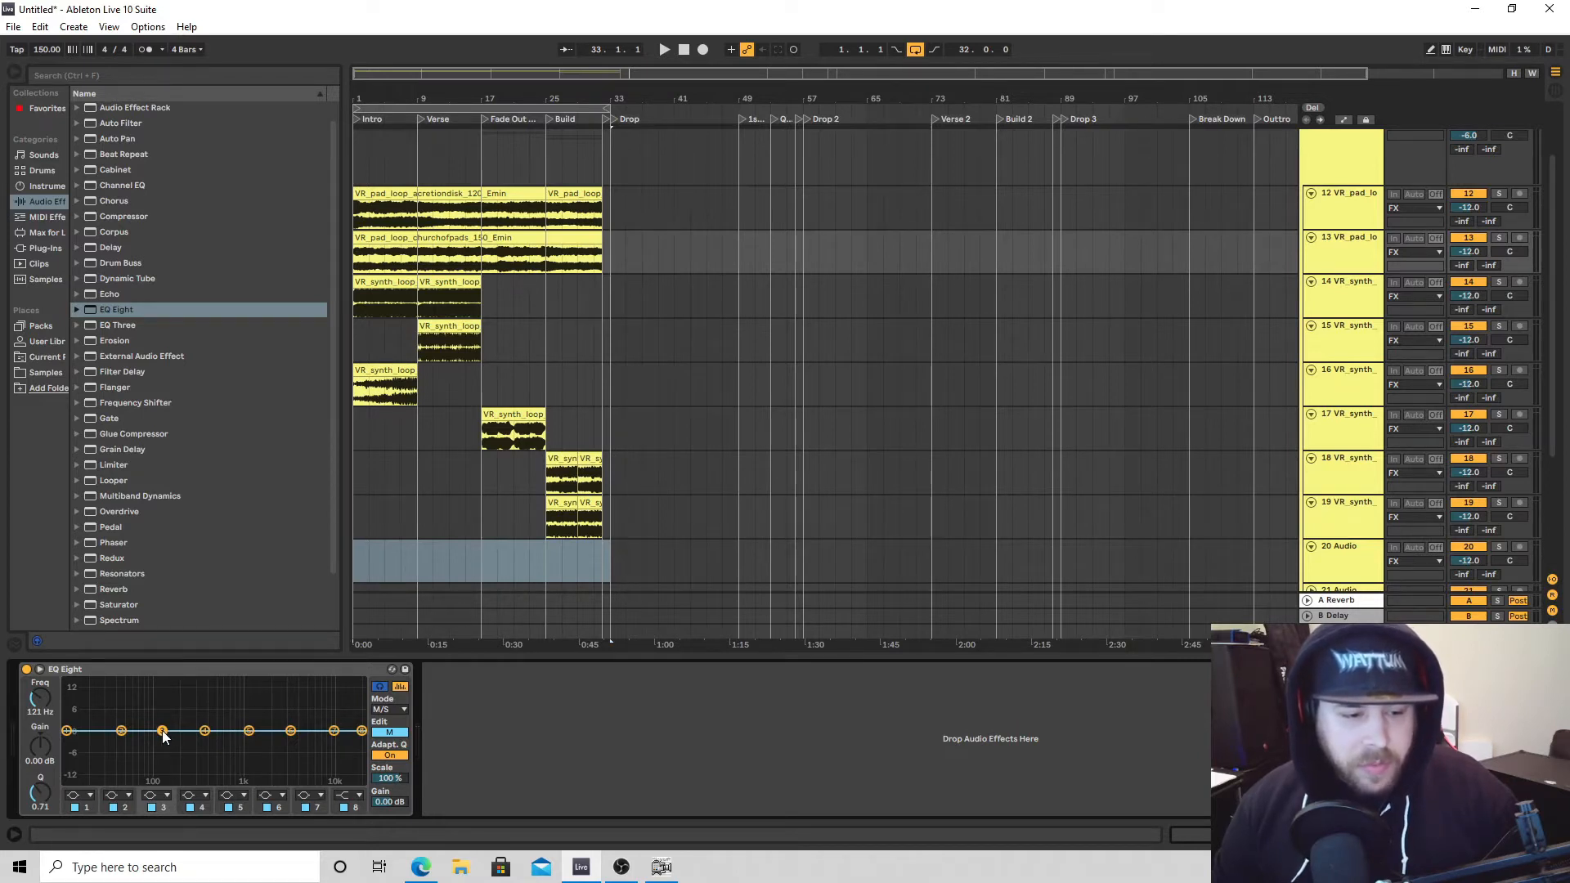
click(149, 796)
click(150, 700)
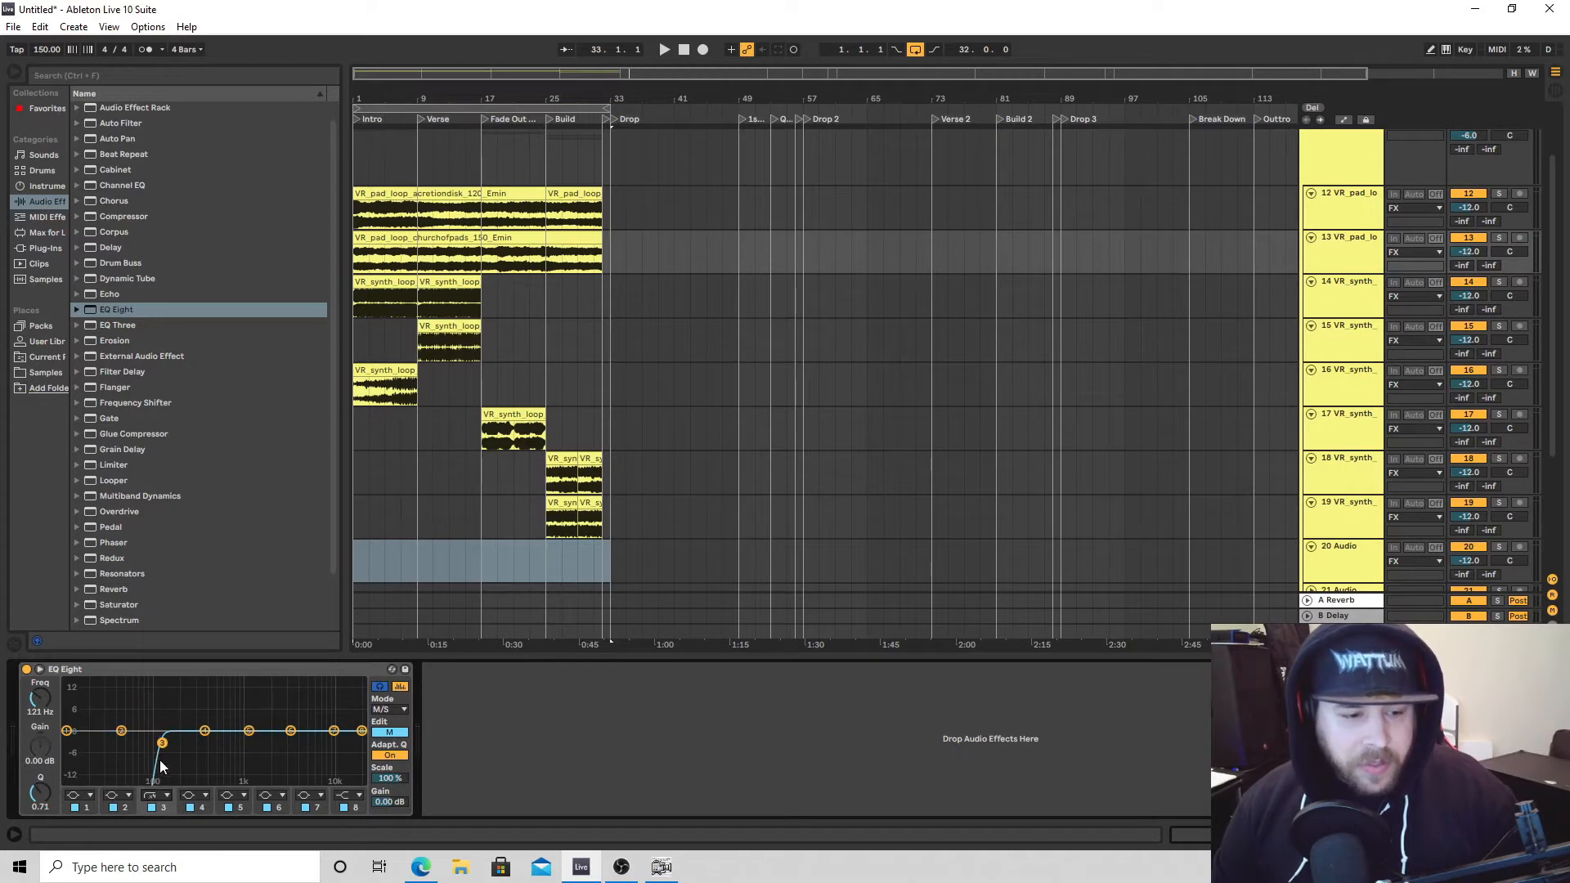
During playback, lower track 12's volume to -18 dB and track 13's volume to -15 dB.
click(1341, 298)
key(space)
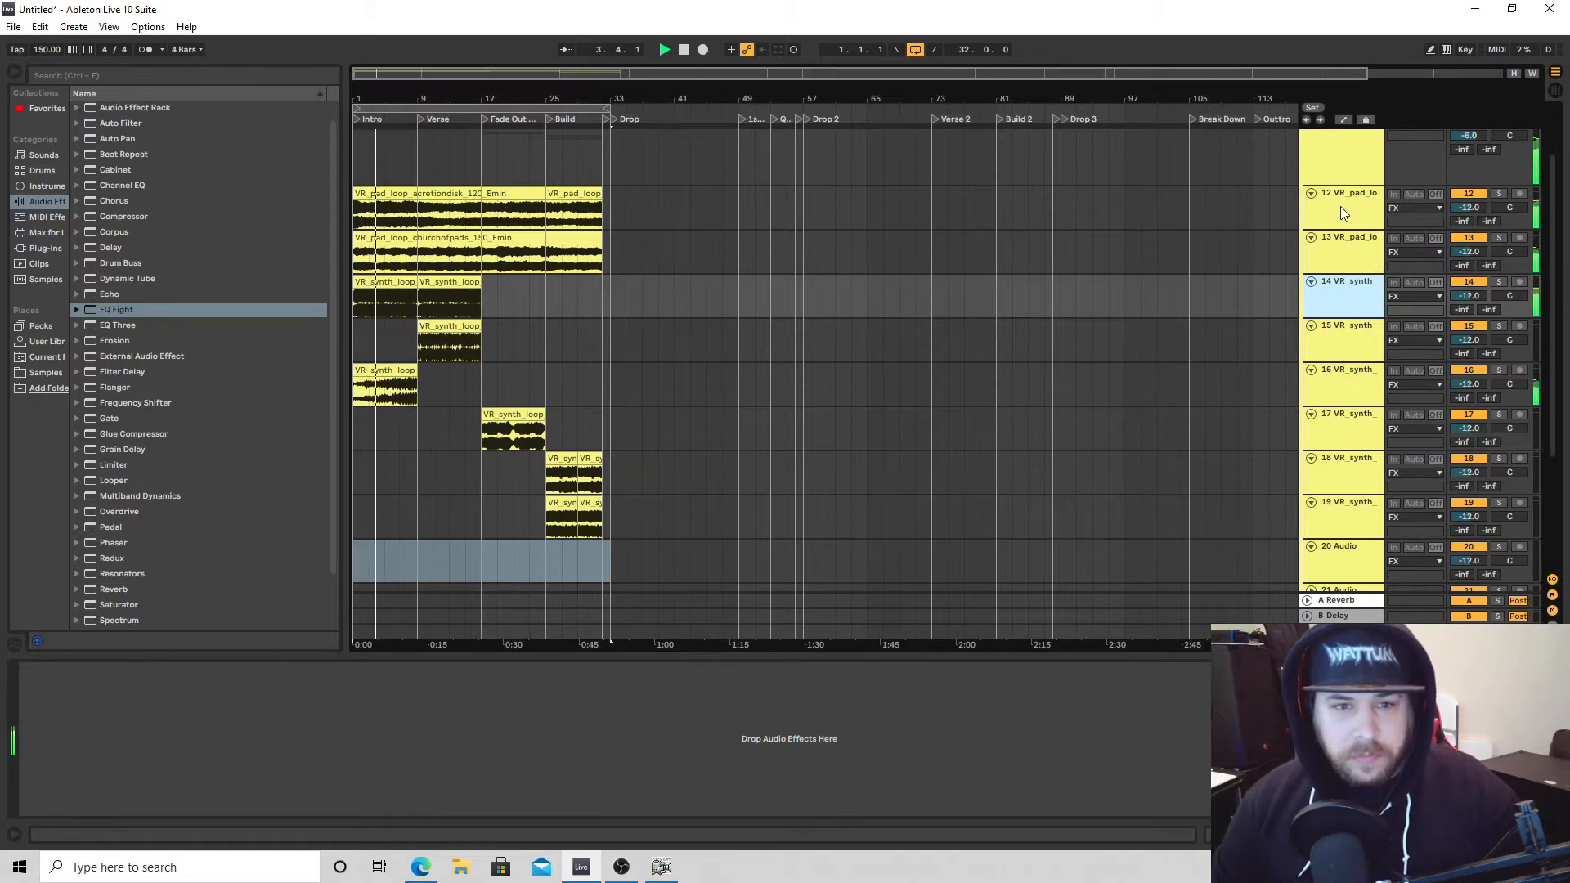
drag(1469, 208, 1469, 251)
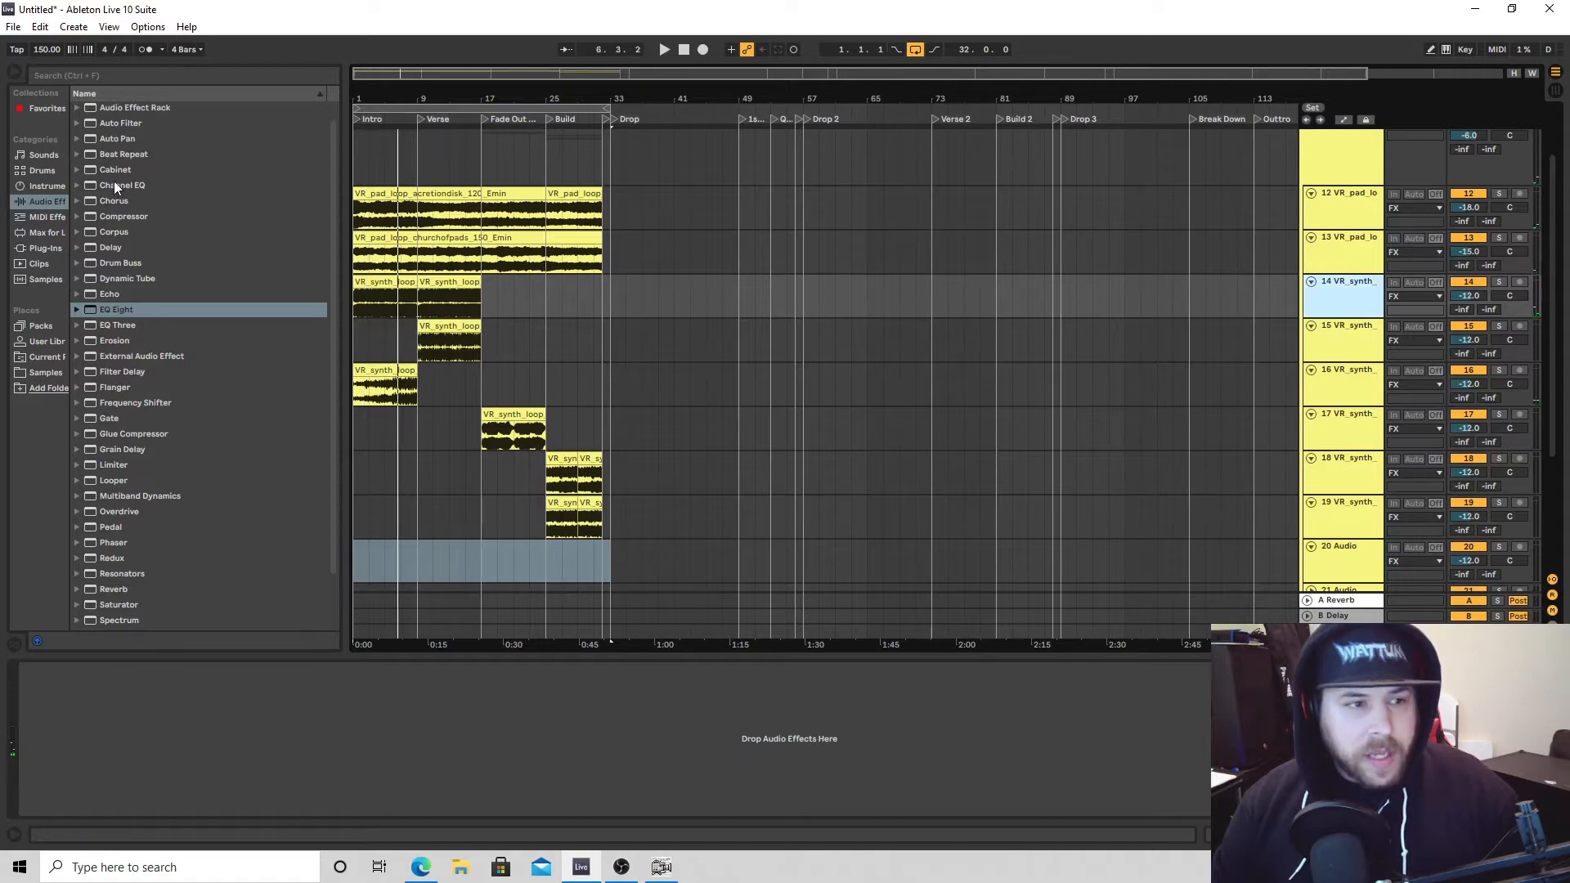
Add Auto Pan to track 14 and set its amount to 69.8% during playback.
drag(116, 139, 39, 744)
key(space)
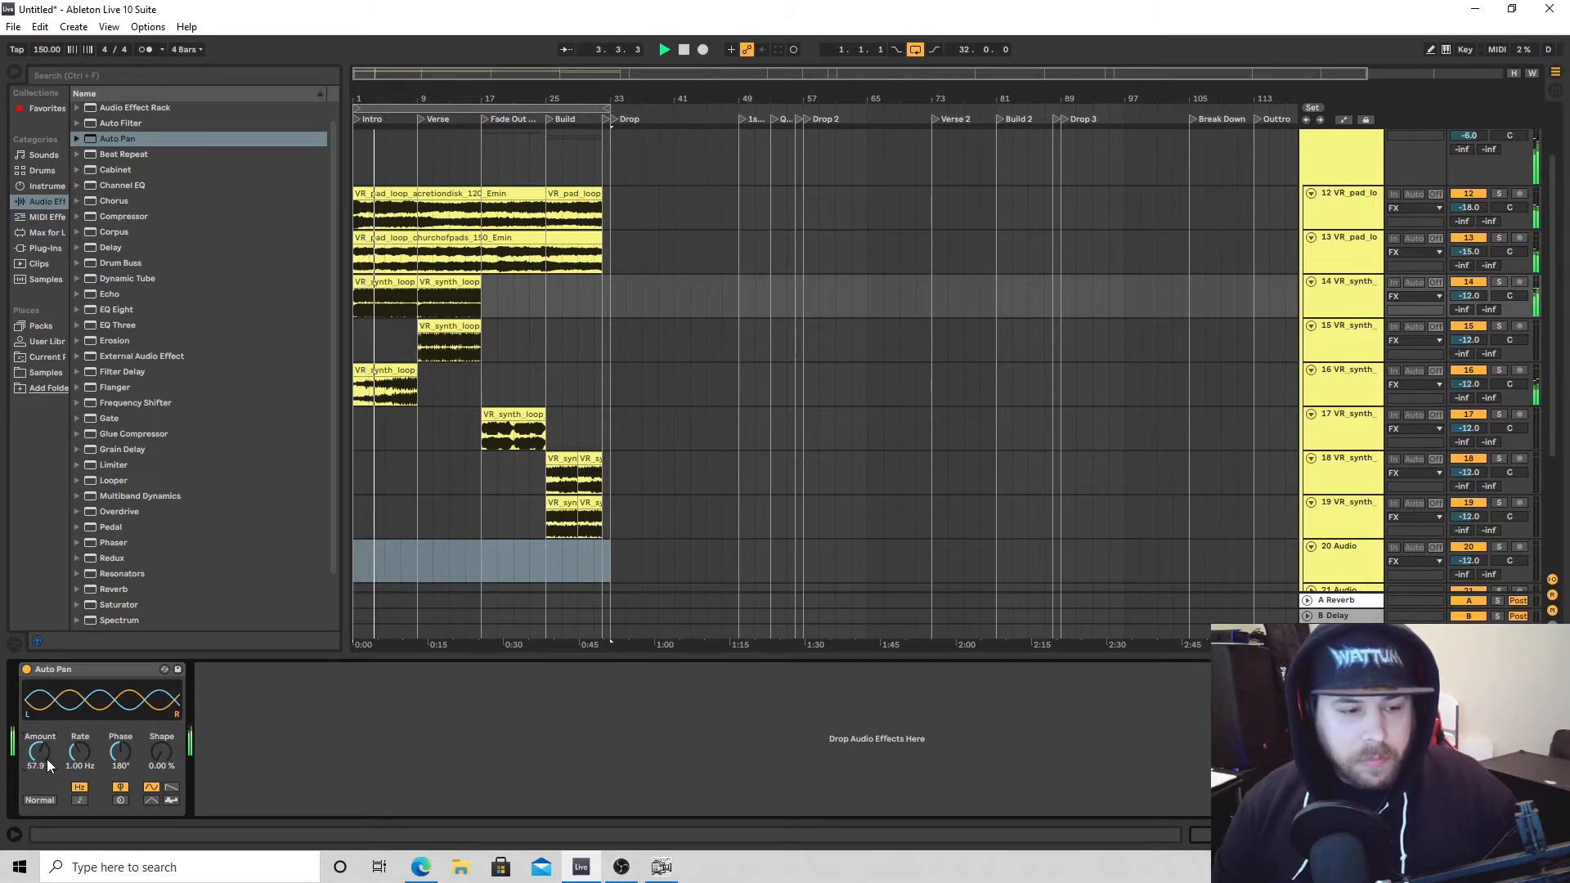
drag(41, 764, 40, 748)
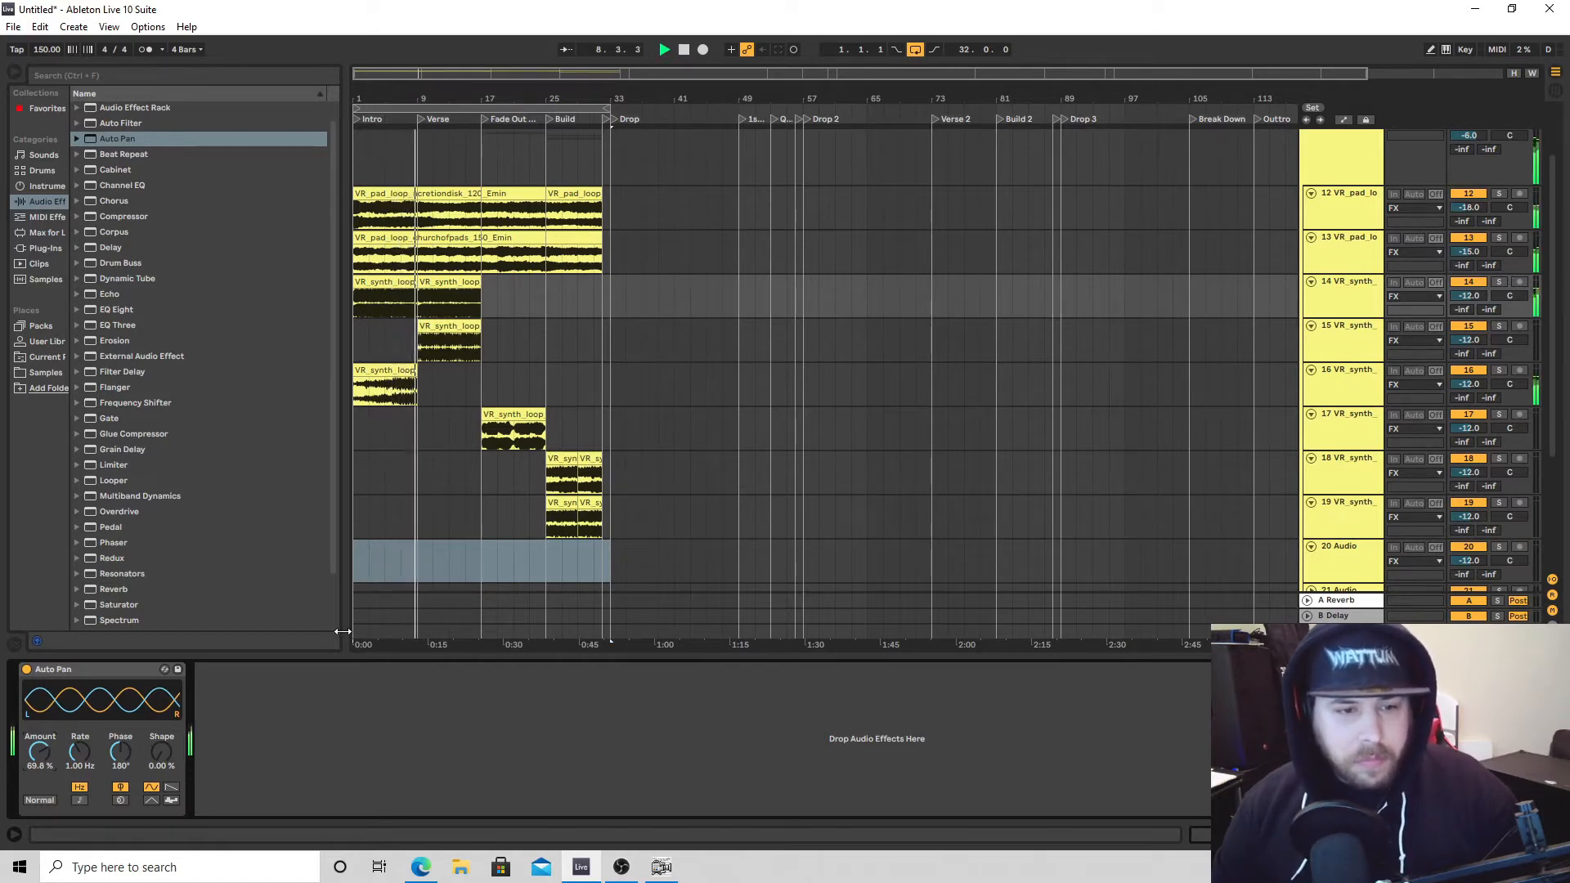
Raise track 15's volume to -10 dB and duplicate the track.
drag(1469, 340, 1469, 334)
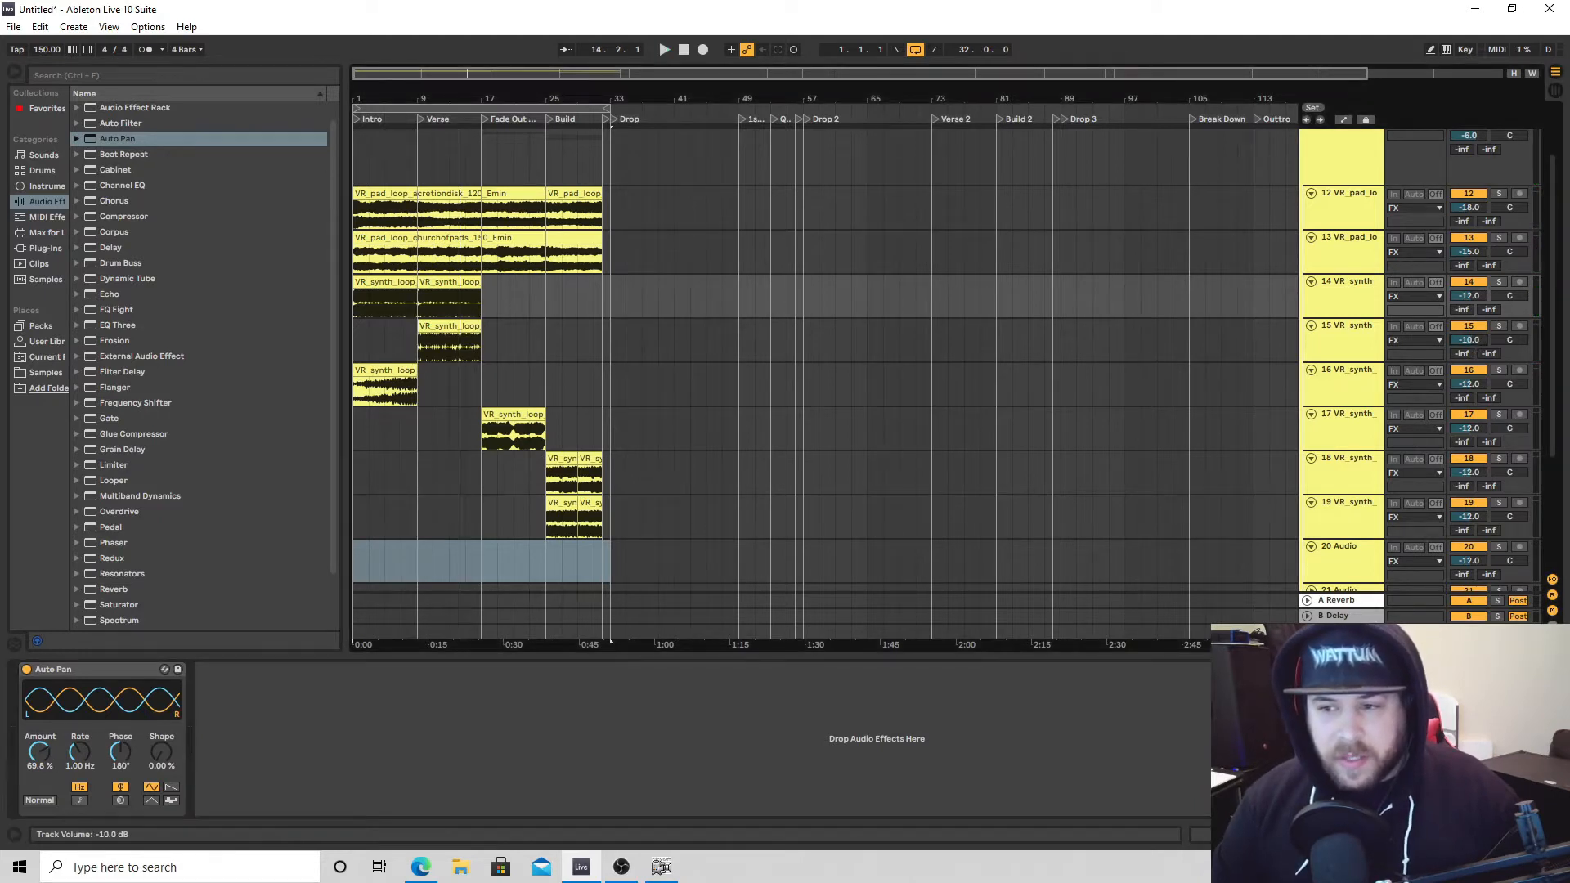
click(1345, 340)
click(1381, 368)
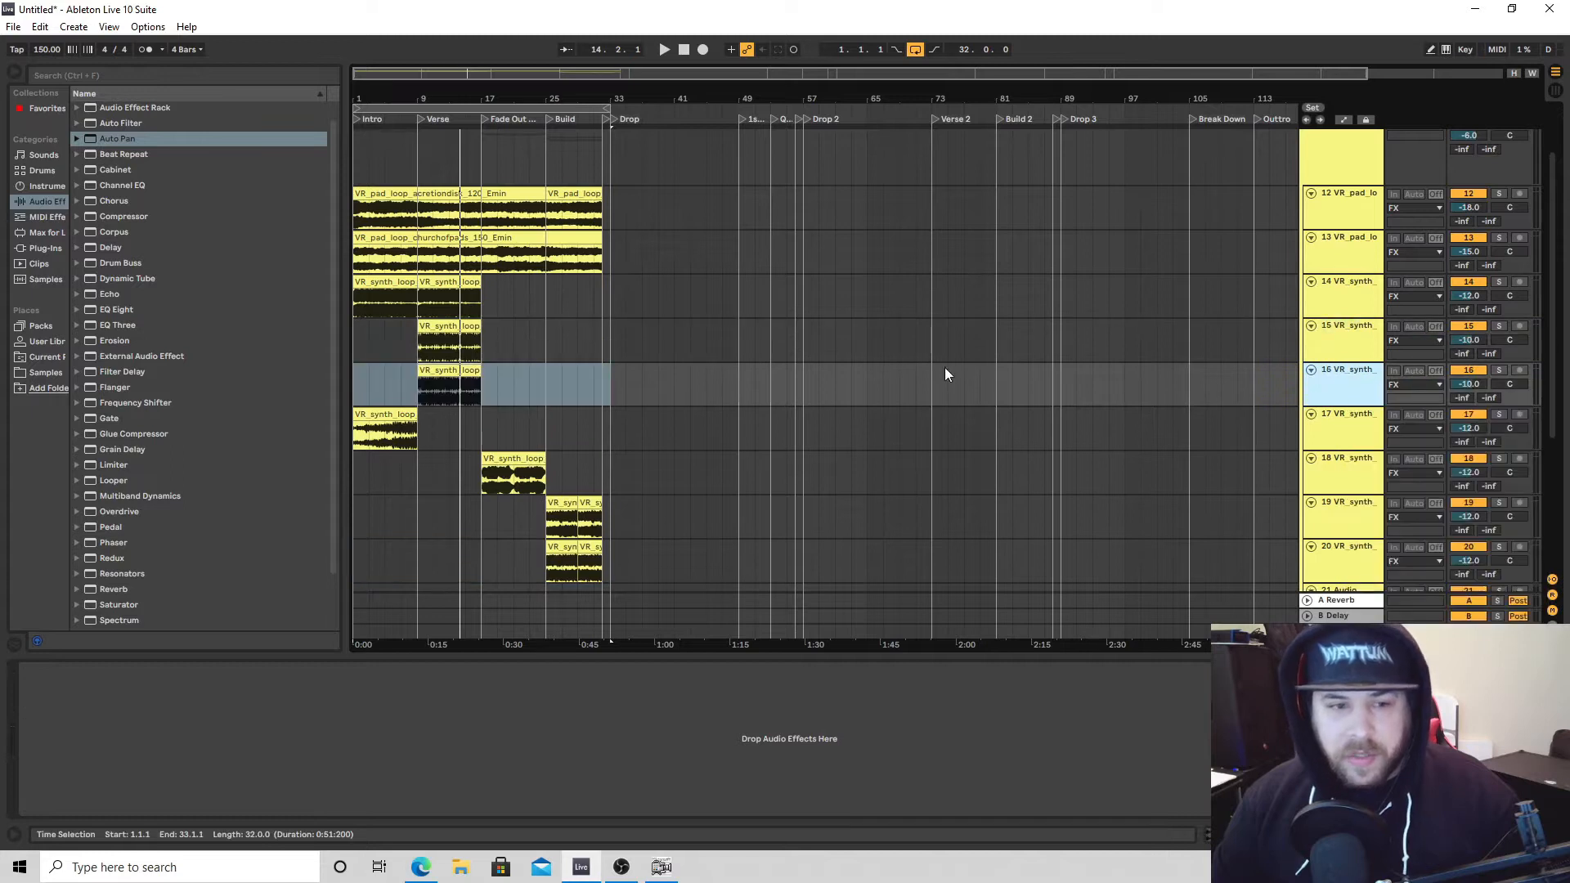
Play the intro section from the start to hear the current mix, then stop playback.
click(376, 361)
key(space)
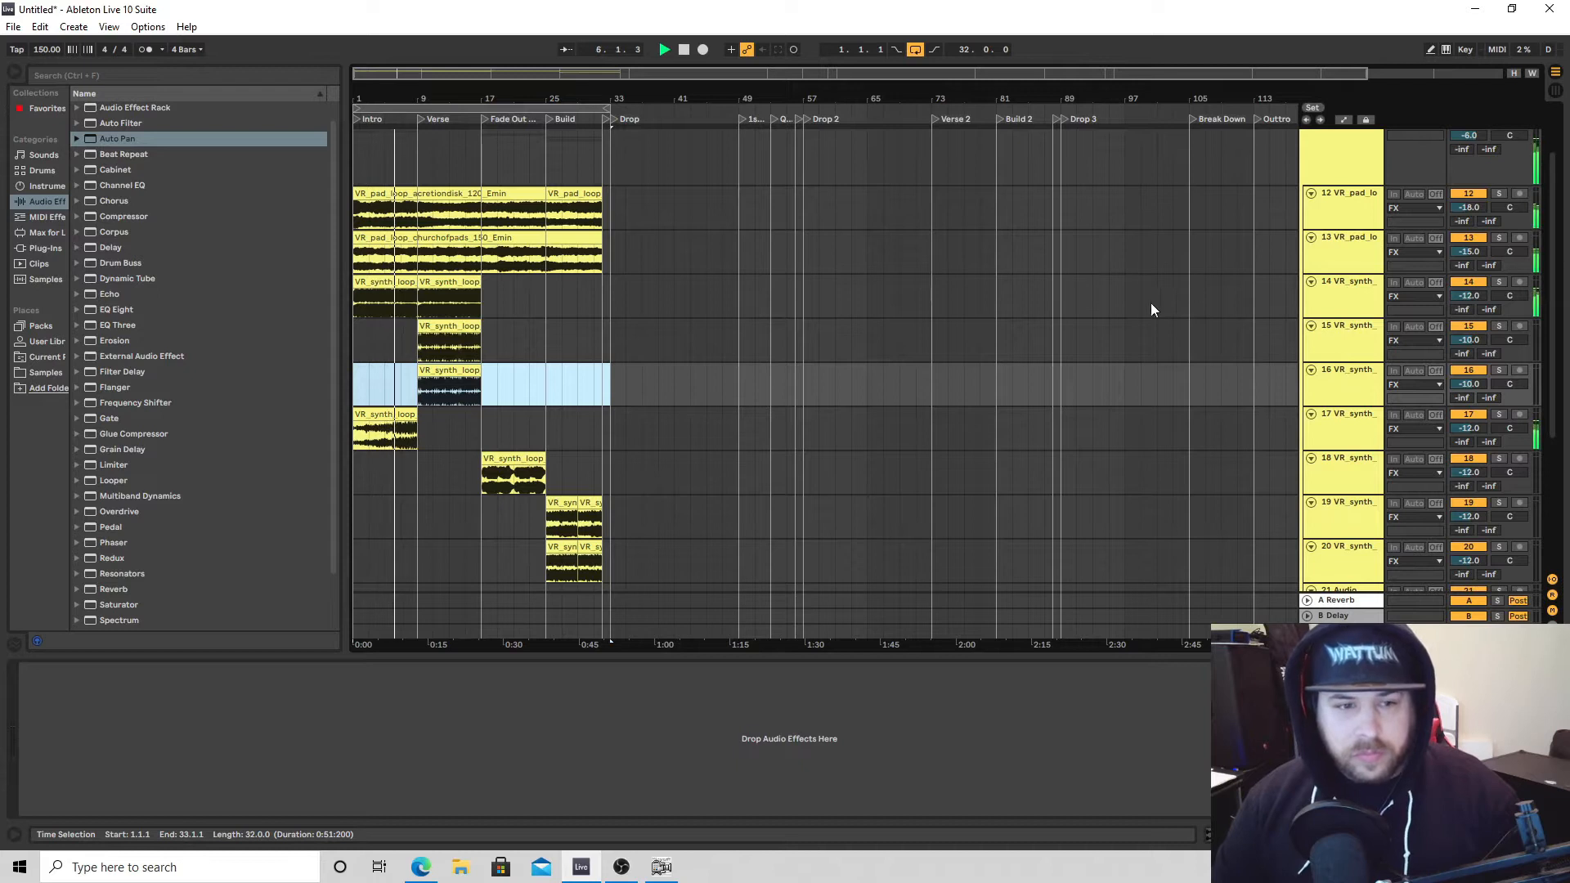
key(space)
Solo track 14 and show its Mixer Track Volume automation in the arrangement.
click(1498, 281)
key(a)
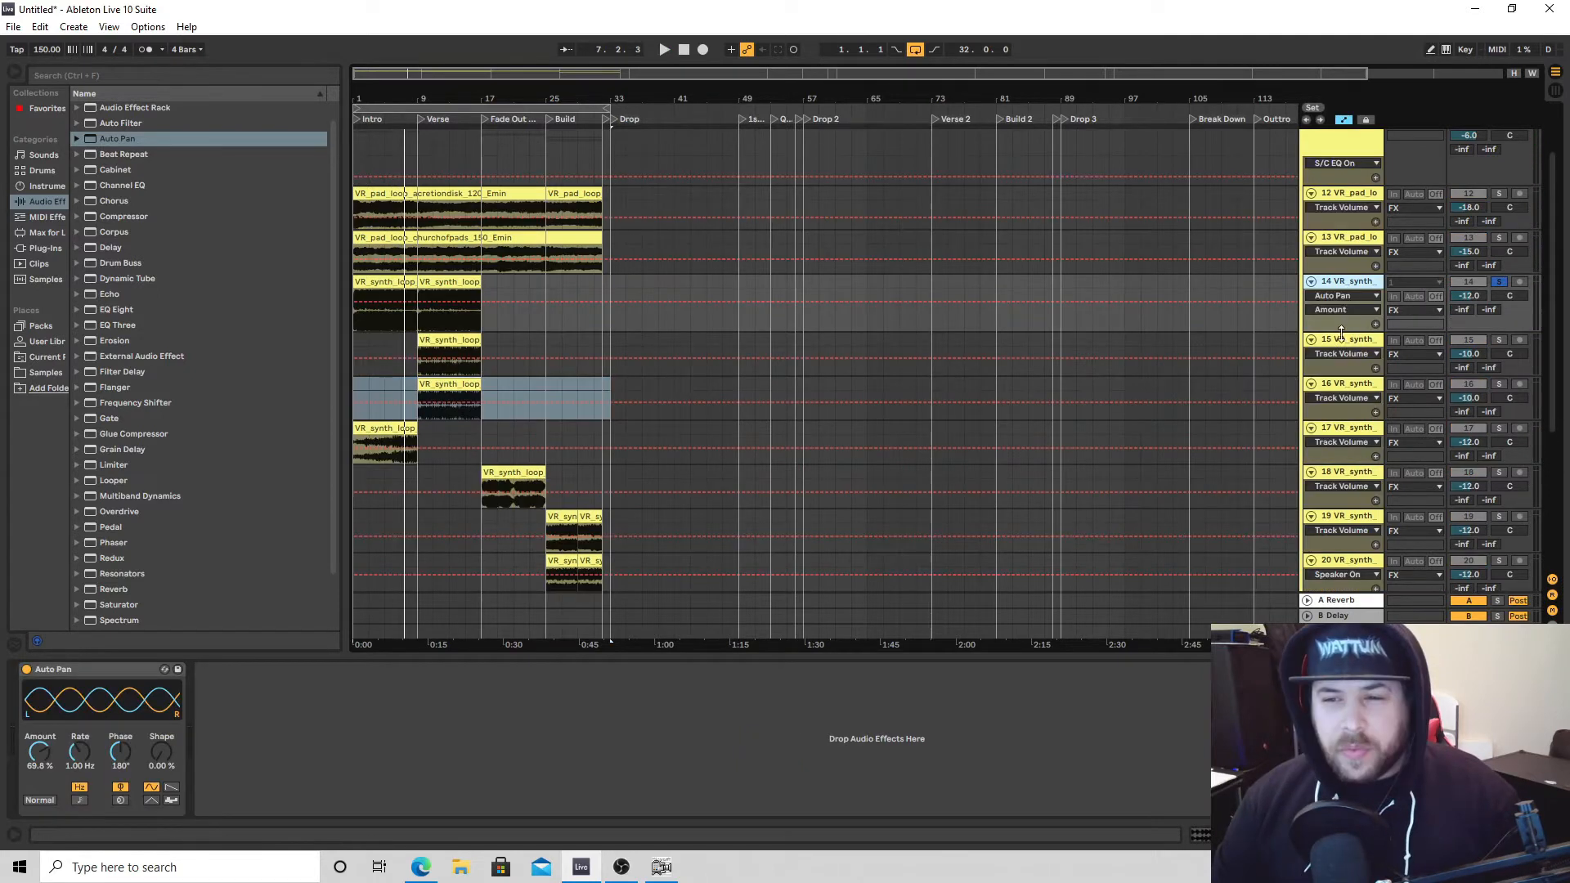
click(1339, 296)
click(1339, 335)
click(1339, 309)
click(1341, 346)
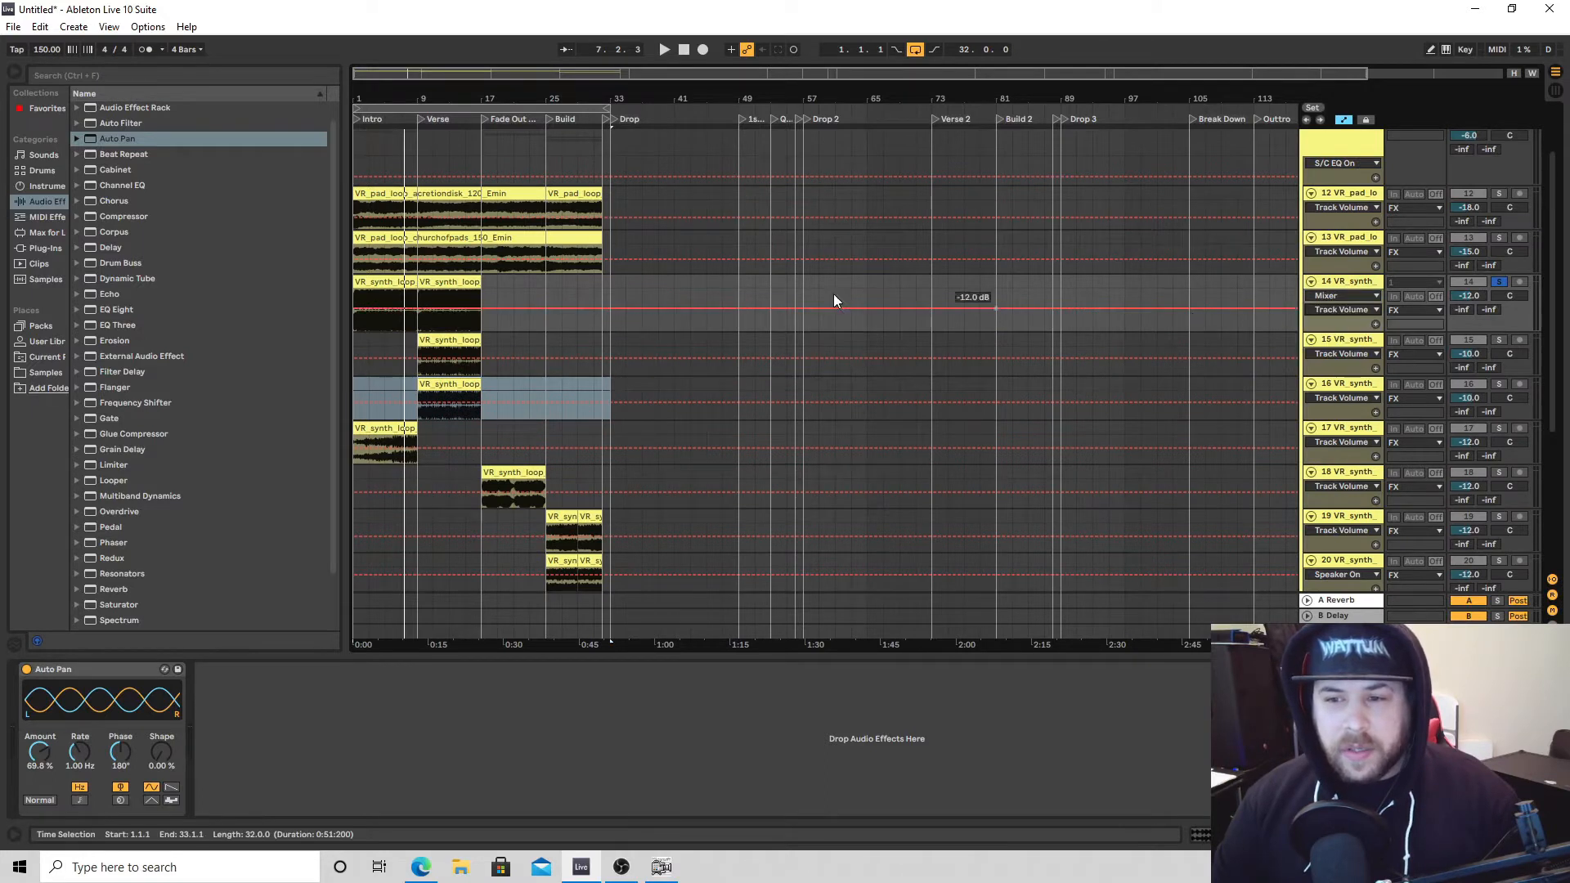
Automate track 14's volume to ramp up across the intro, reaching -12 dB at the Verse, and unsolo the track.
click(419, 311)
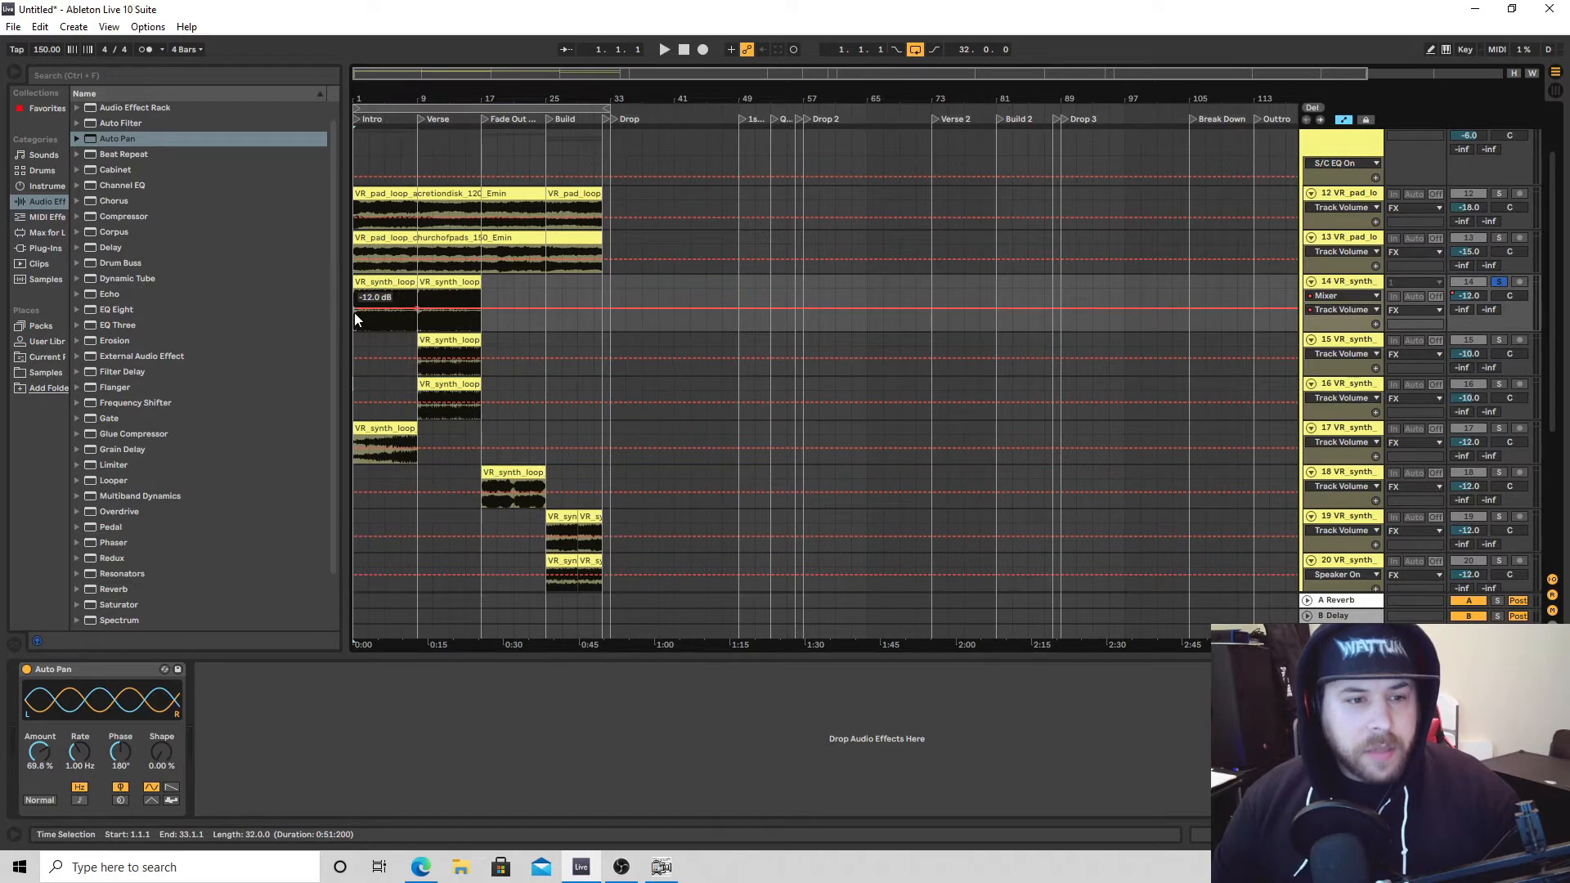
drag(355, 312, 355, 315)
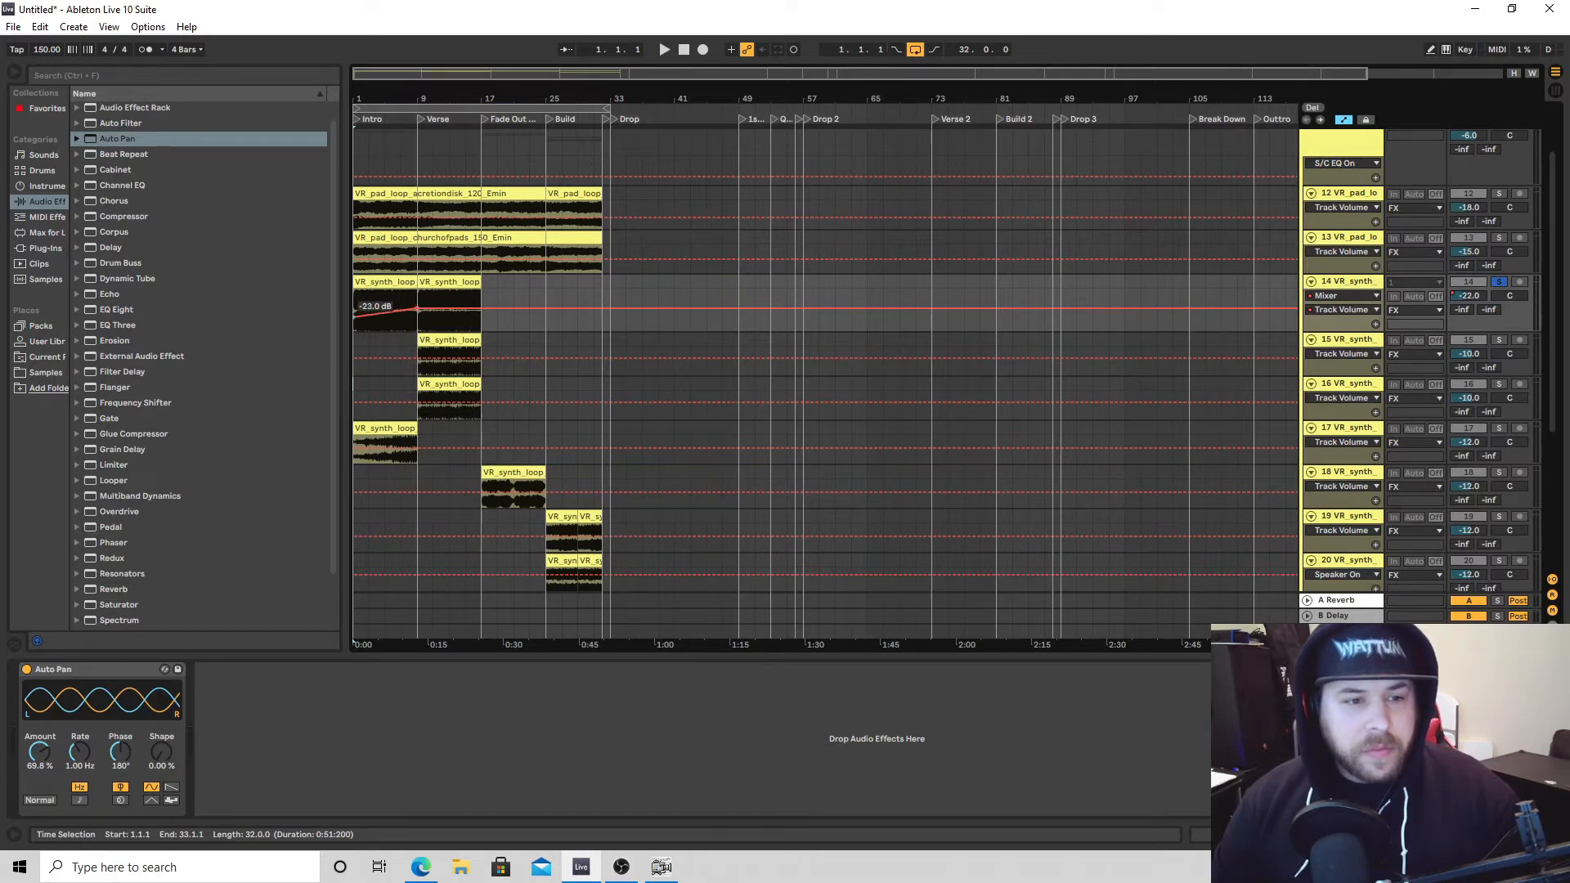
key(space)
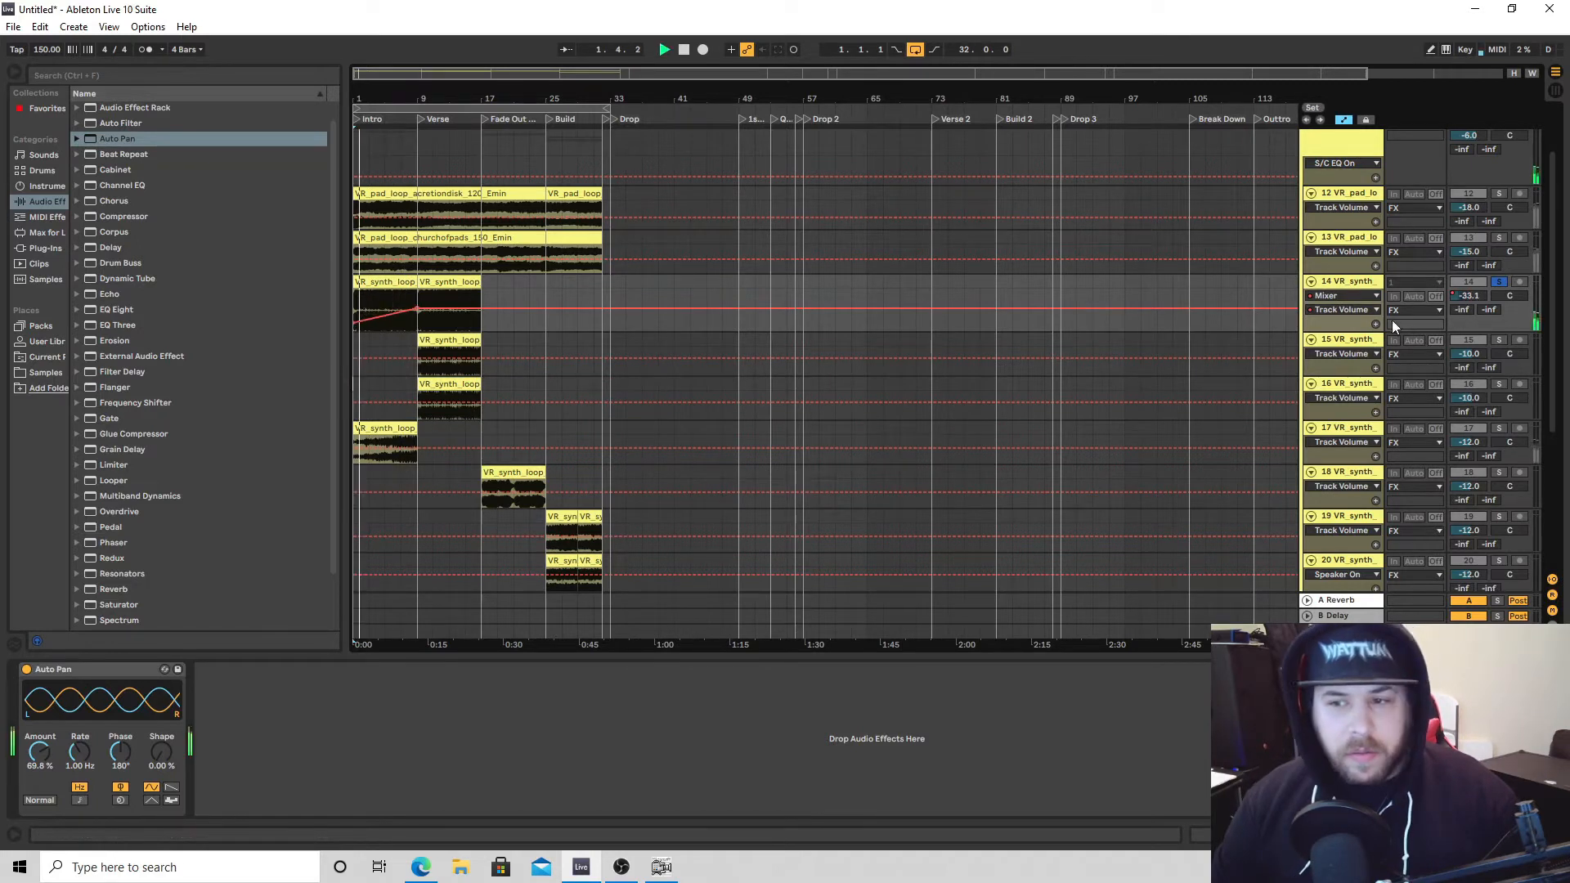
click(1499, 283)
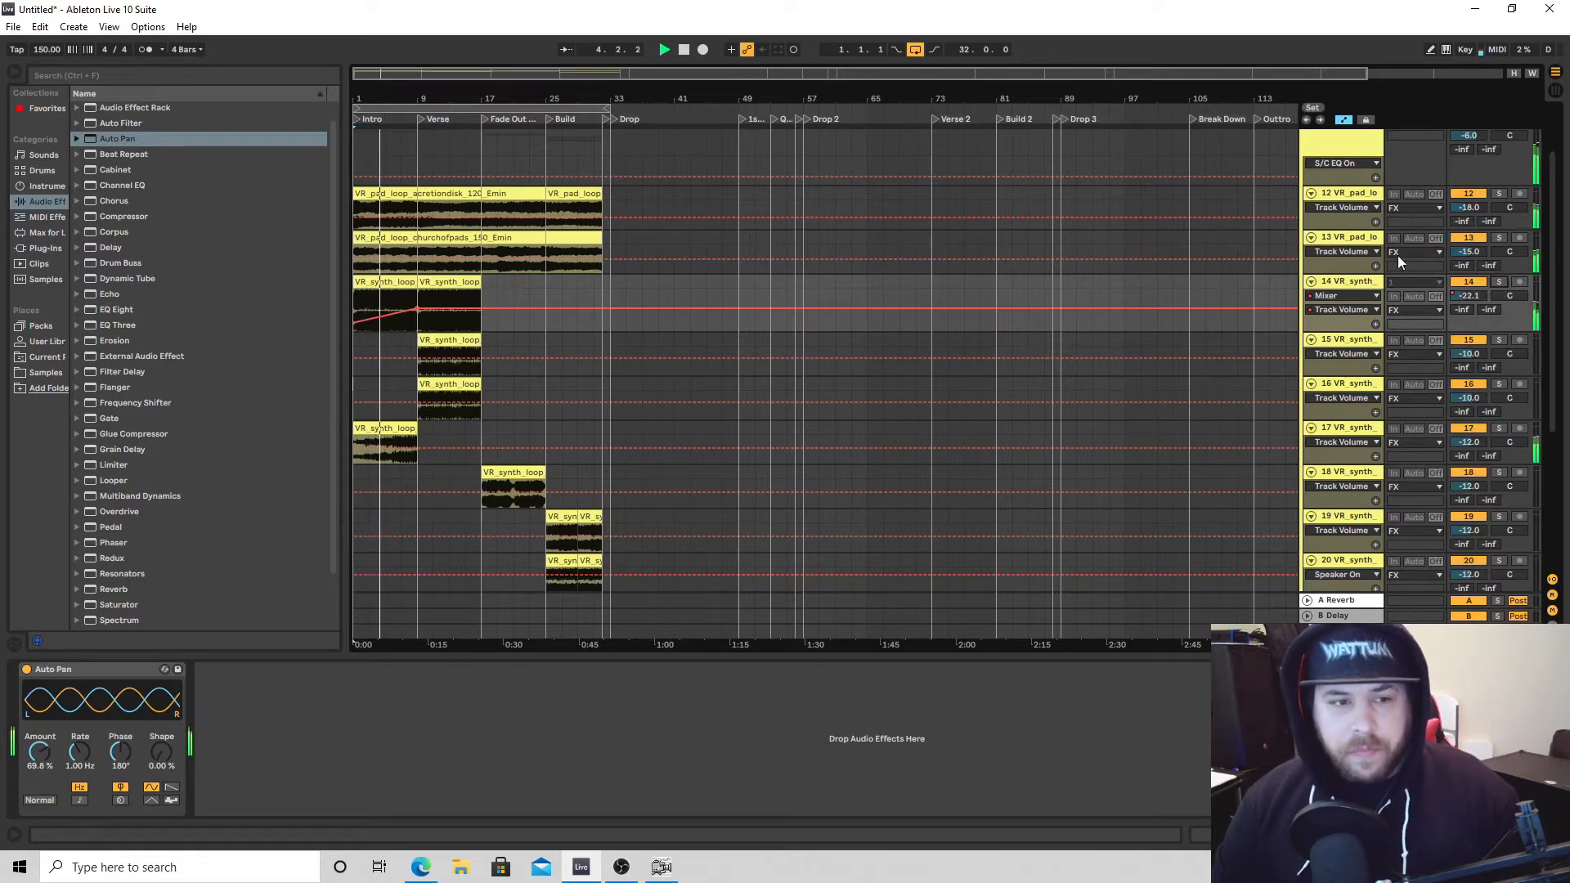
Lower track 12's volume to about -20 dB and track 13's to -18 dB, and play the arrangement.
drag(1469, 208, 1469, 212)
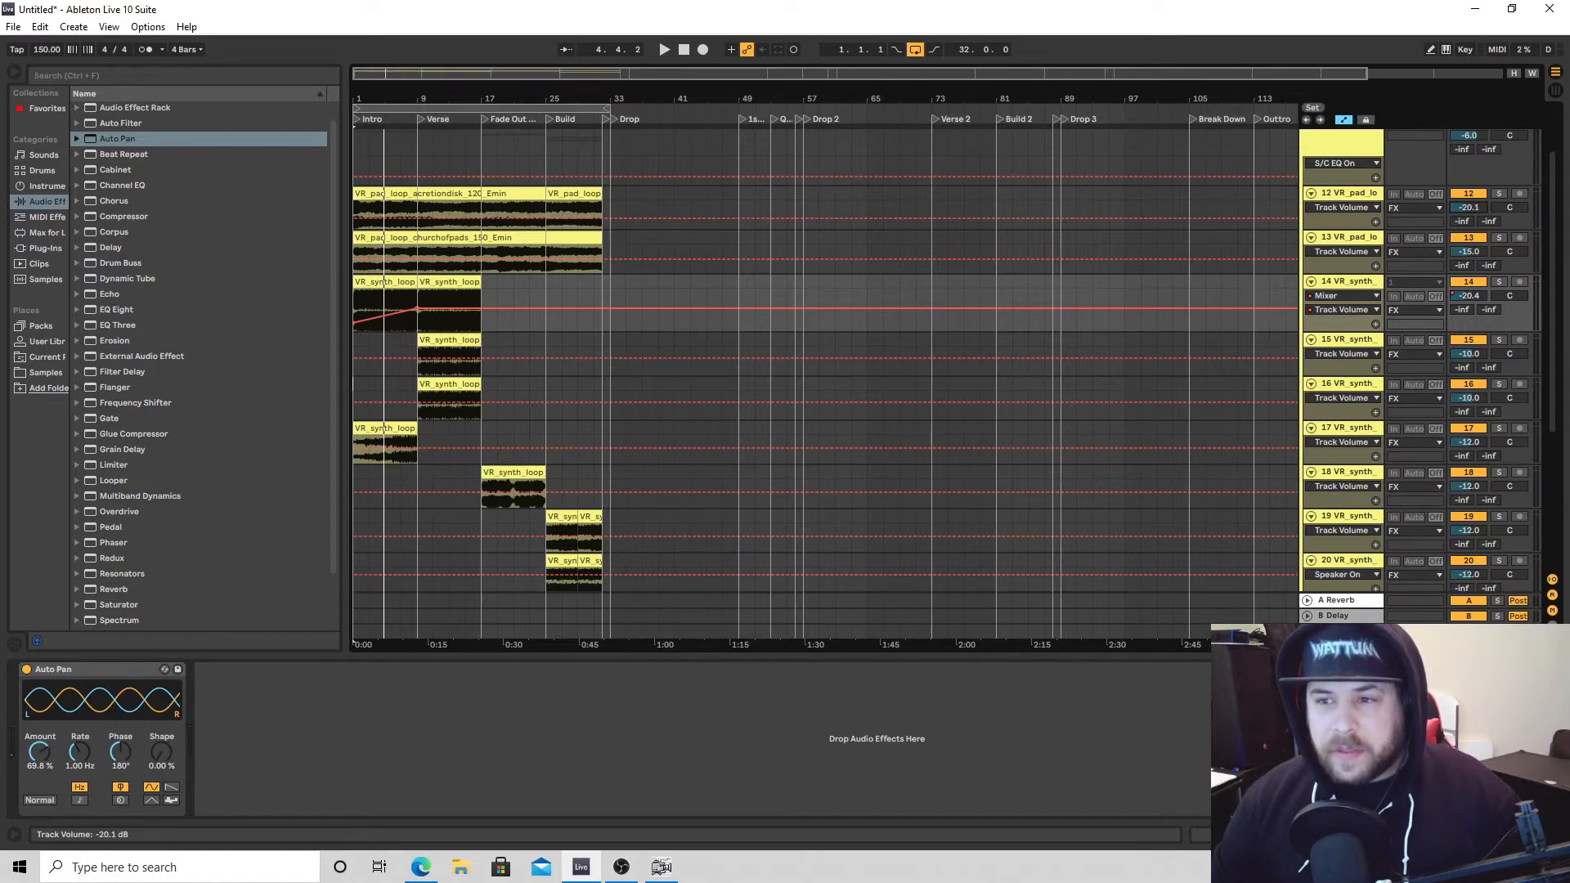
key(space)
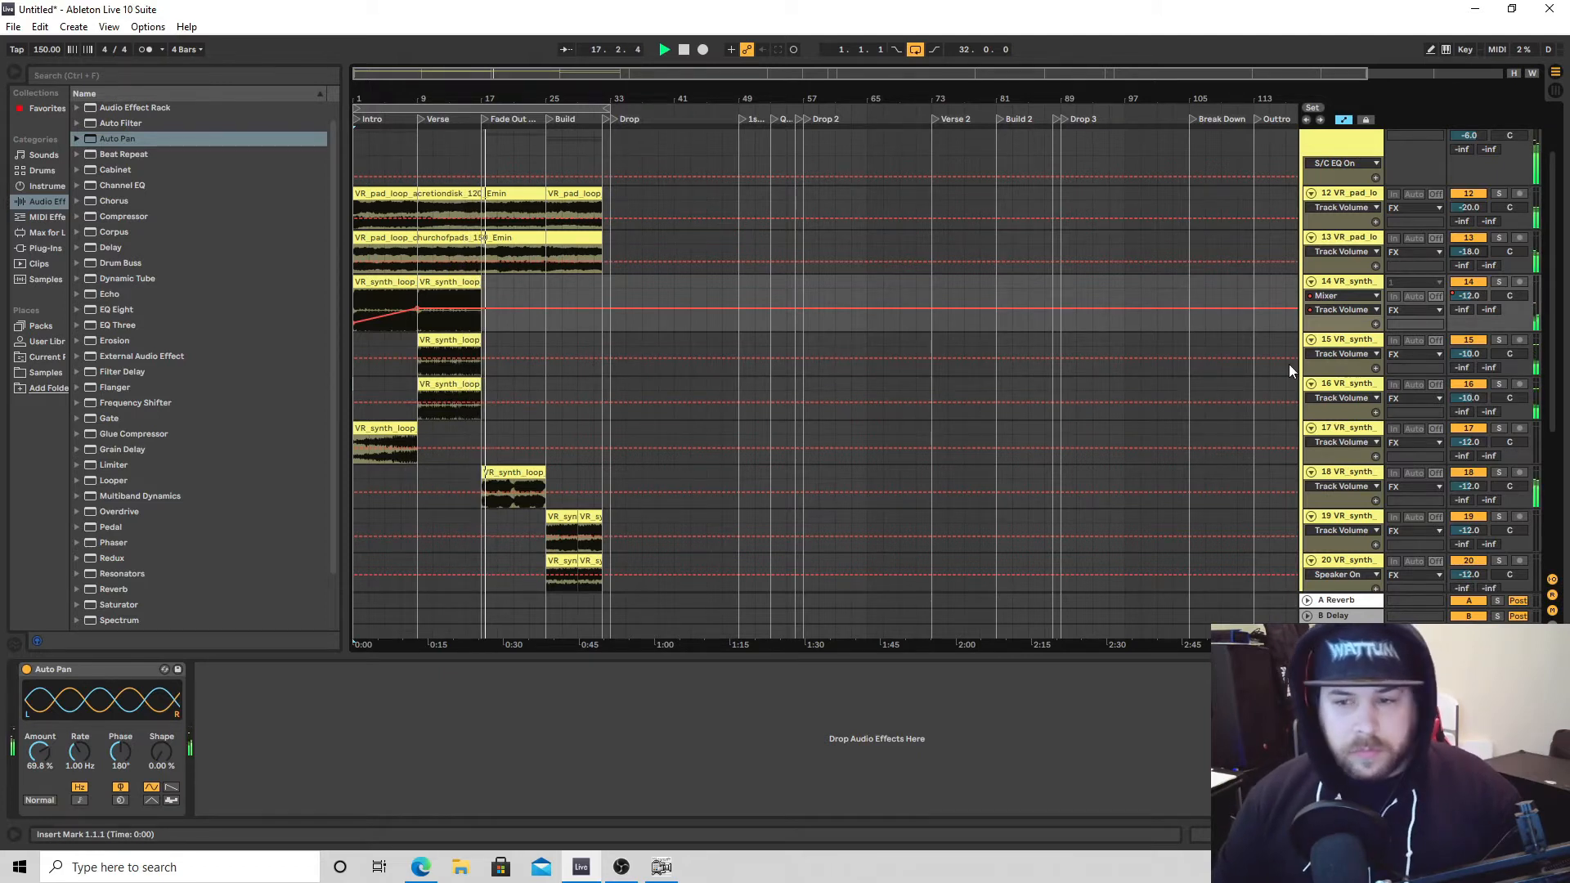
Add Reverb to track 16 with 21% dry/wet and a decay time of 3.16 s.
click(1341, 384)
key(space)
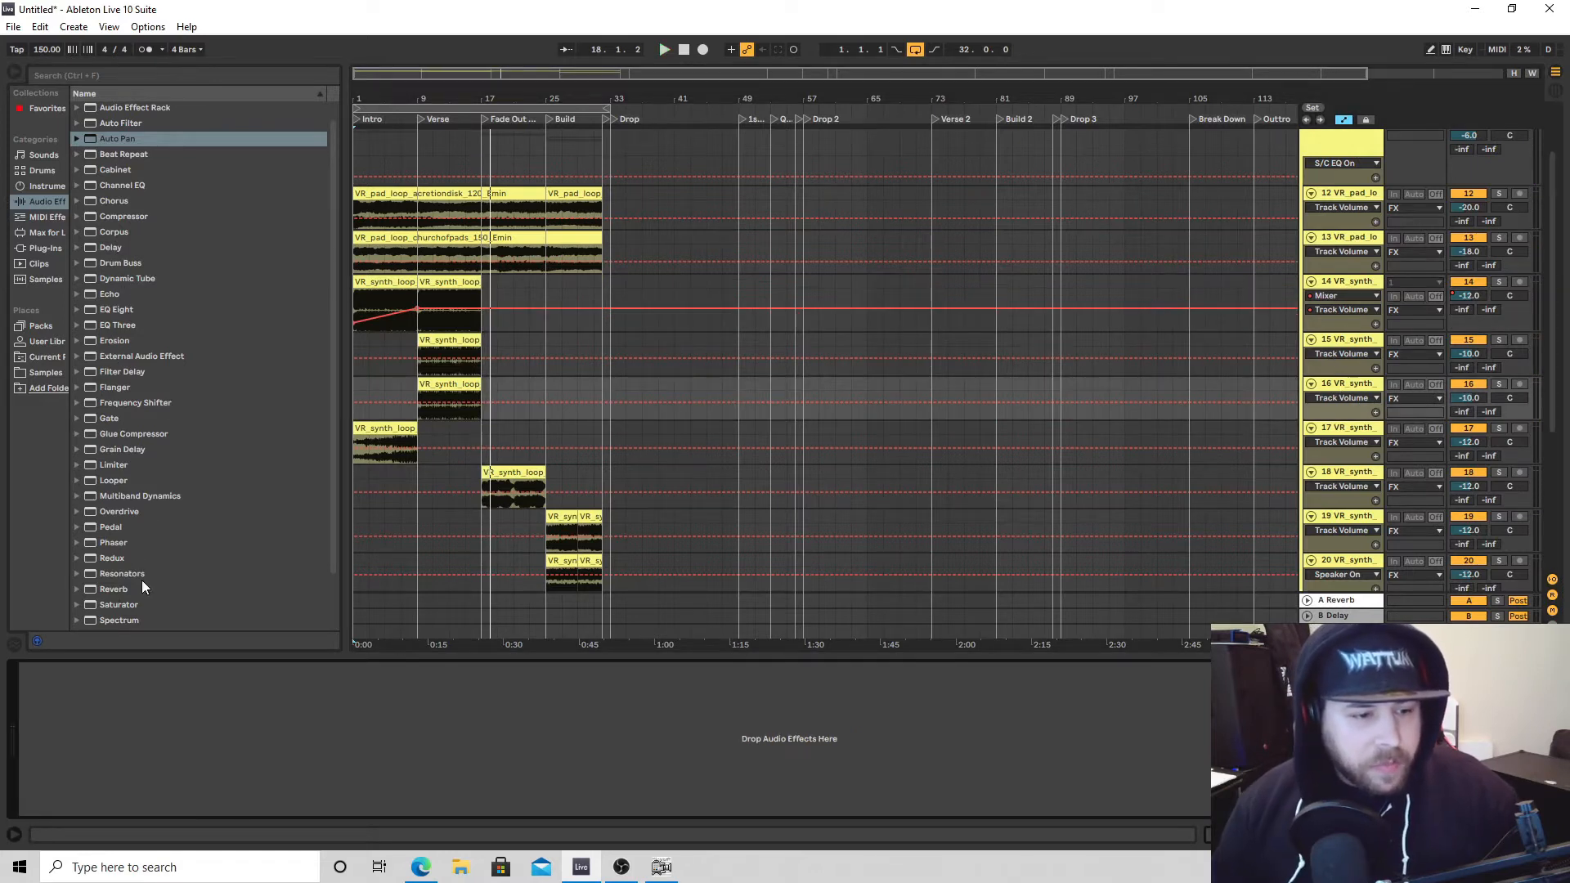
drag(115, 591, 373, 801)
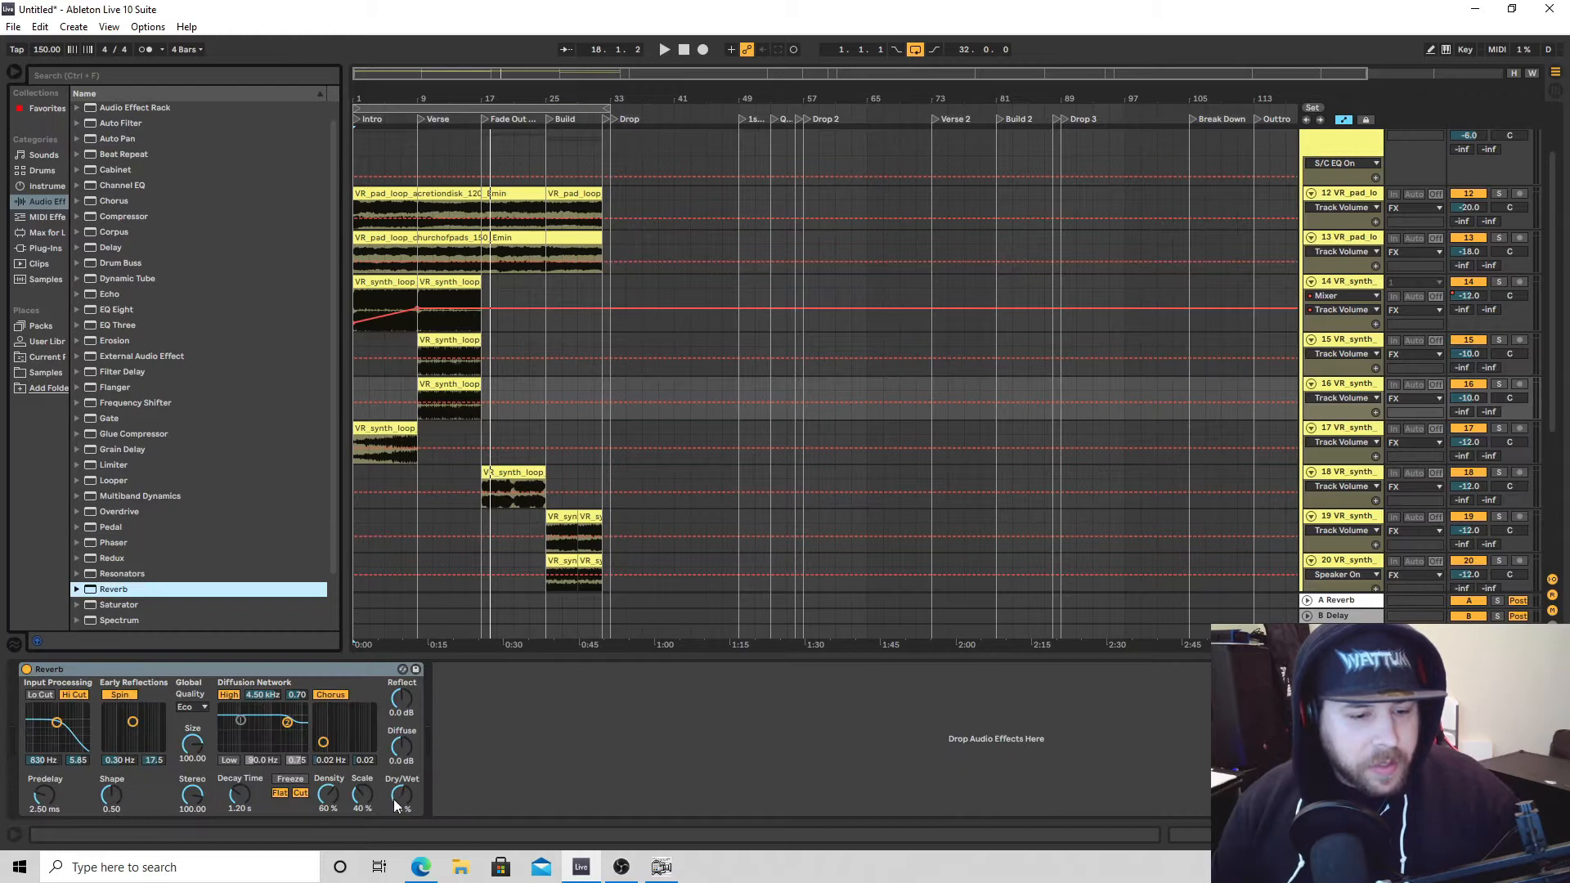
click(394, 798)
drag(247, 797, 248, 781)
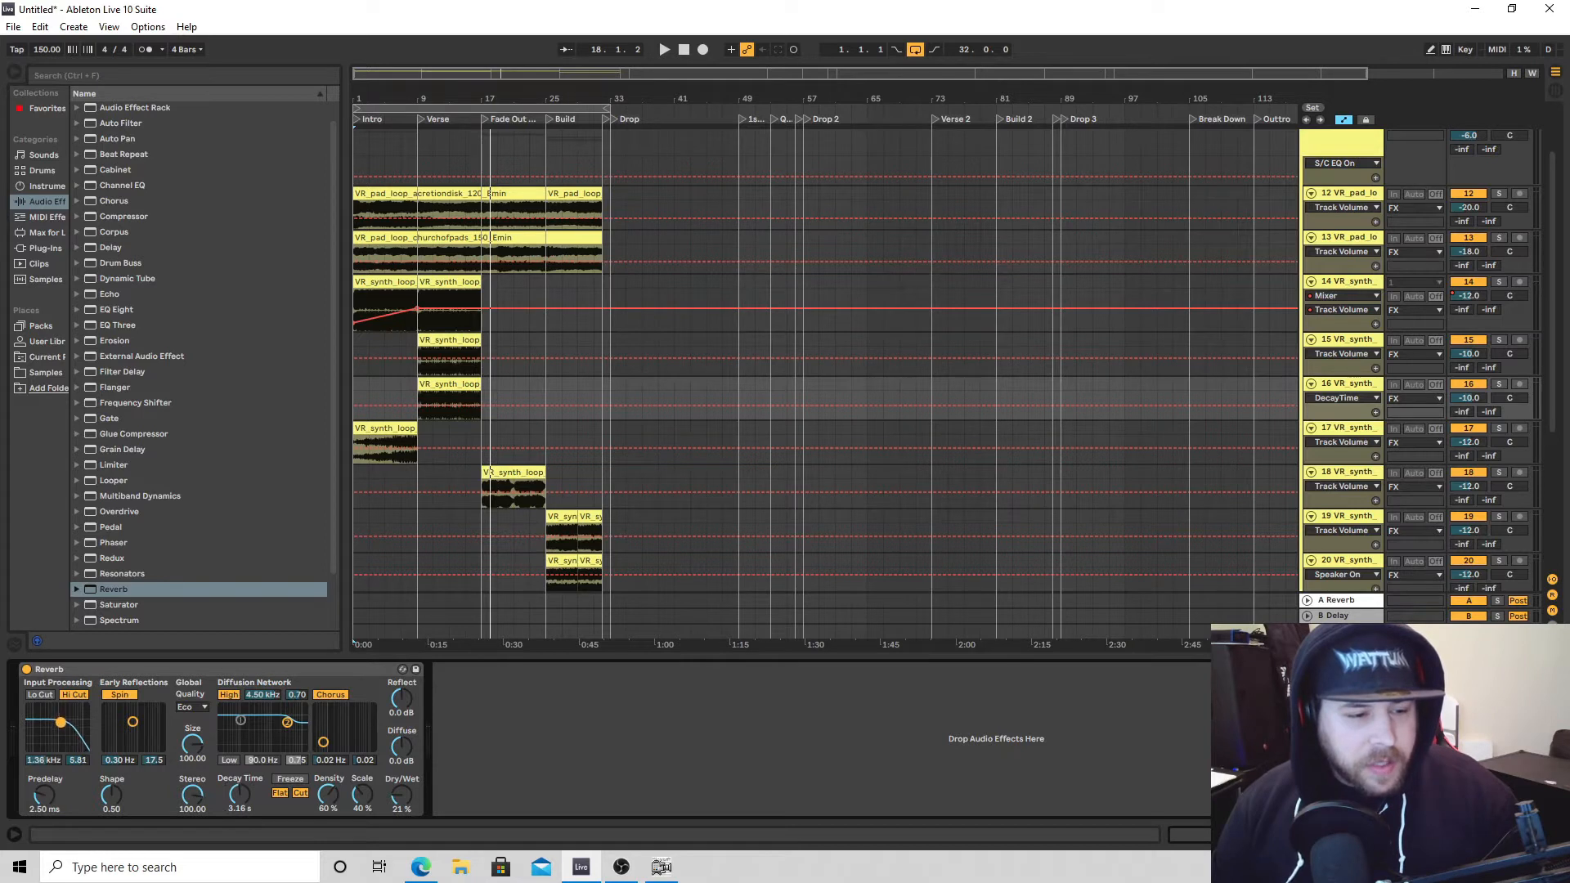
Switch track 16's Reverb input filter from Hi Cut to Lo Cut at about 3.61 kHz and play the result.
click(67, 694)
click(41, 695)
drag(58, 721, 69, 723)
key(space)
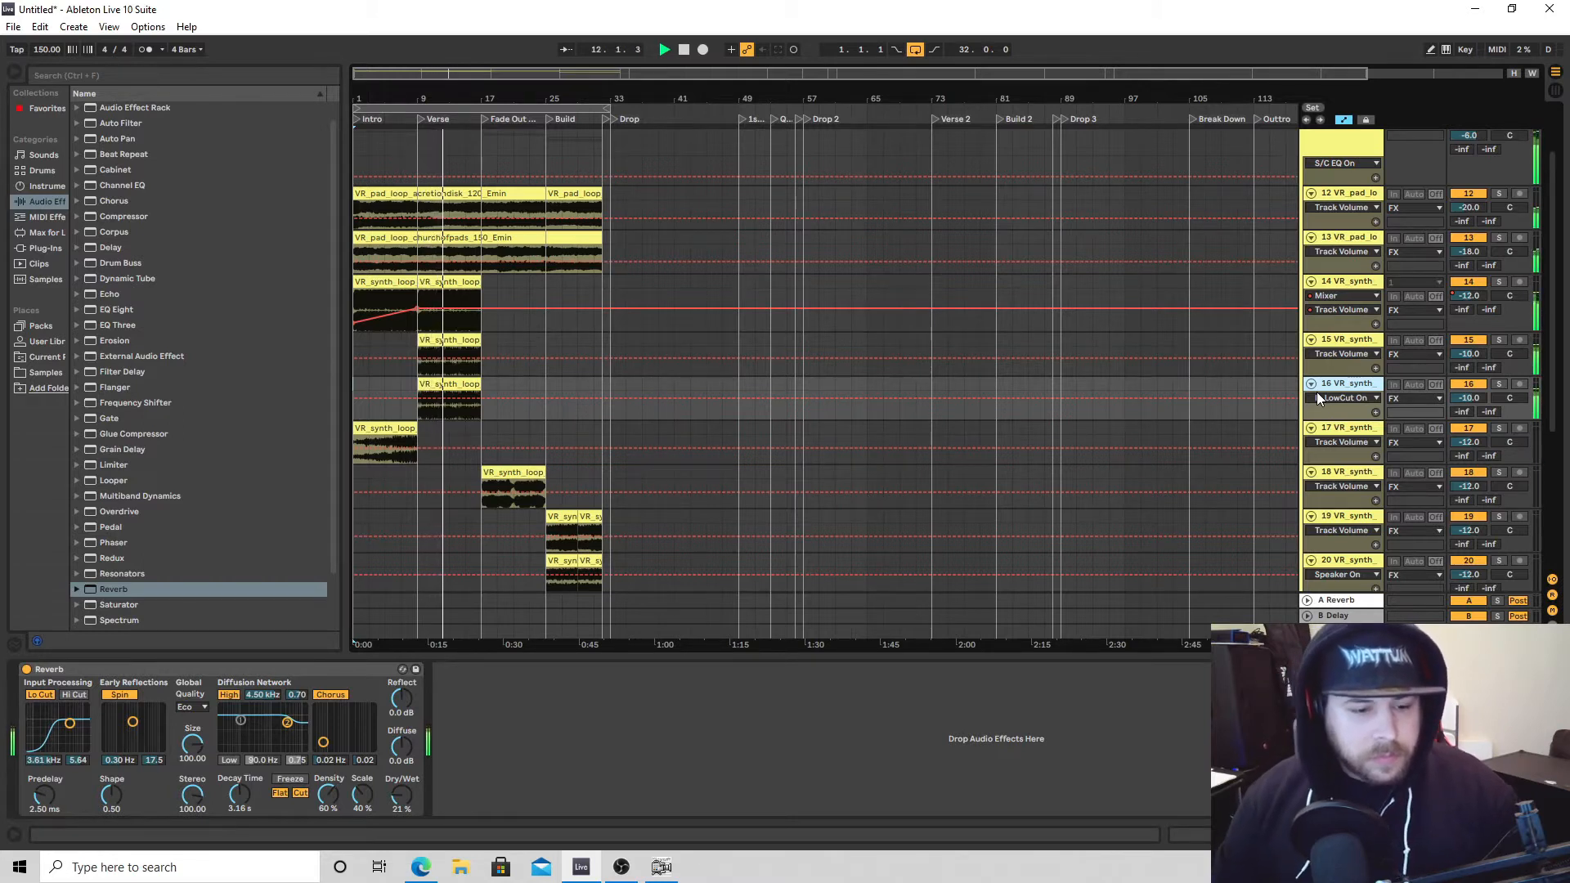
Copy the synth loops of tracks 16 and 17 into the Build section and collapse the pad and synth tracks.
drag(405, 434, 590, 446)
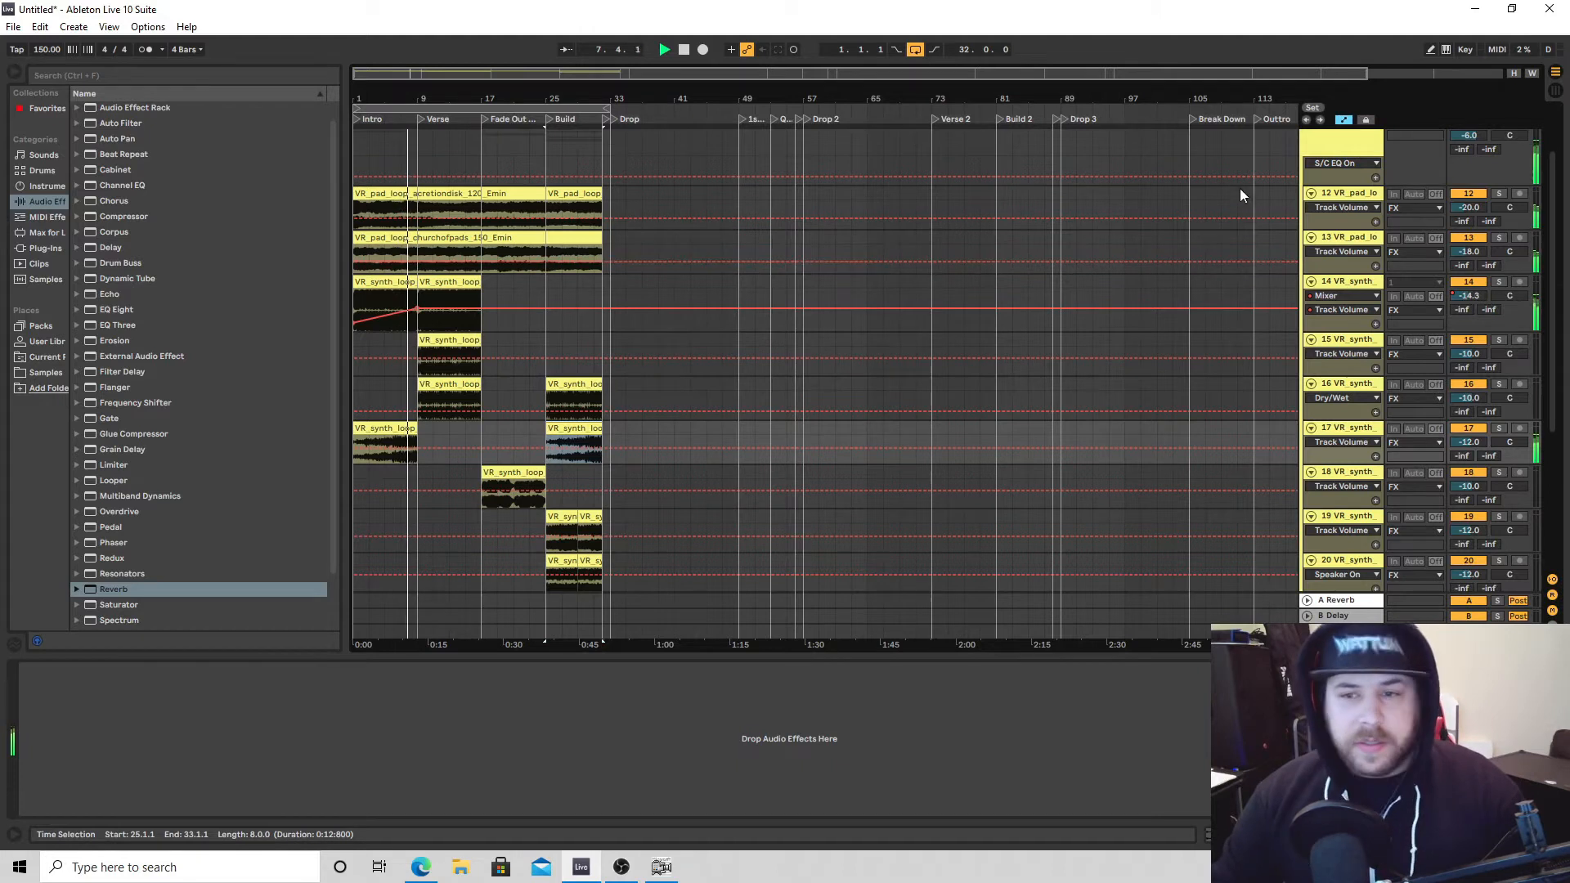
click(1311, 194)
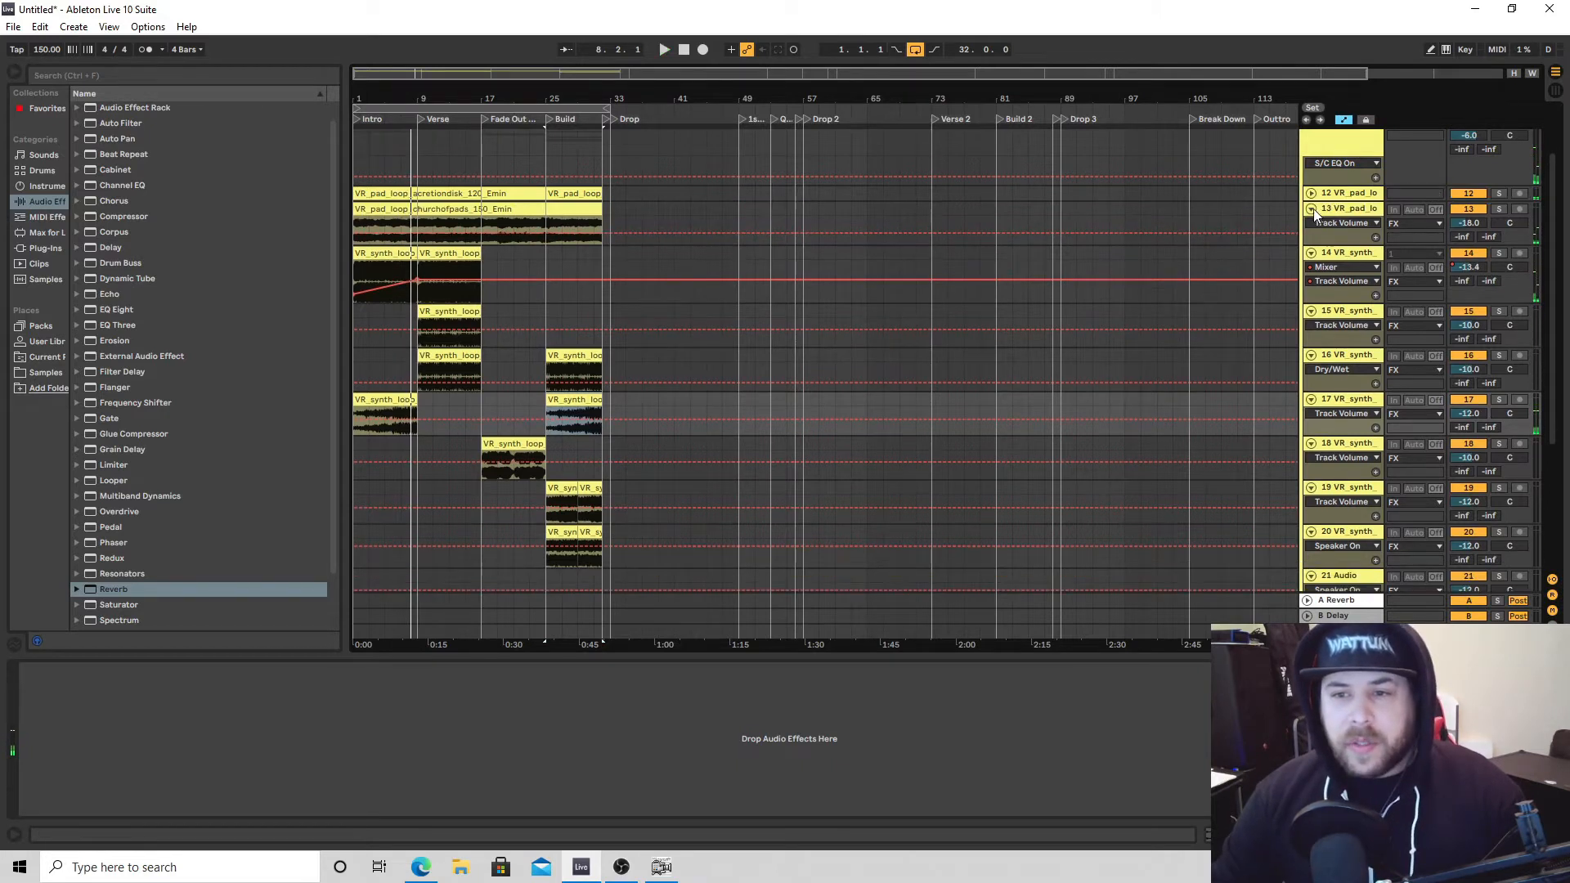
click(1312, 209)
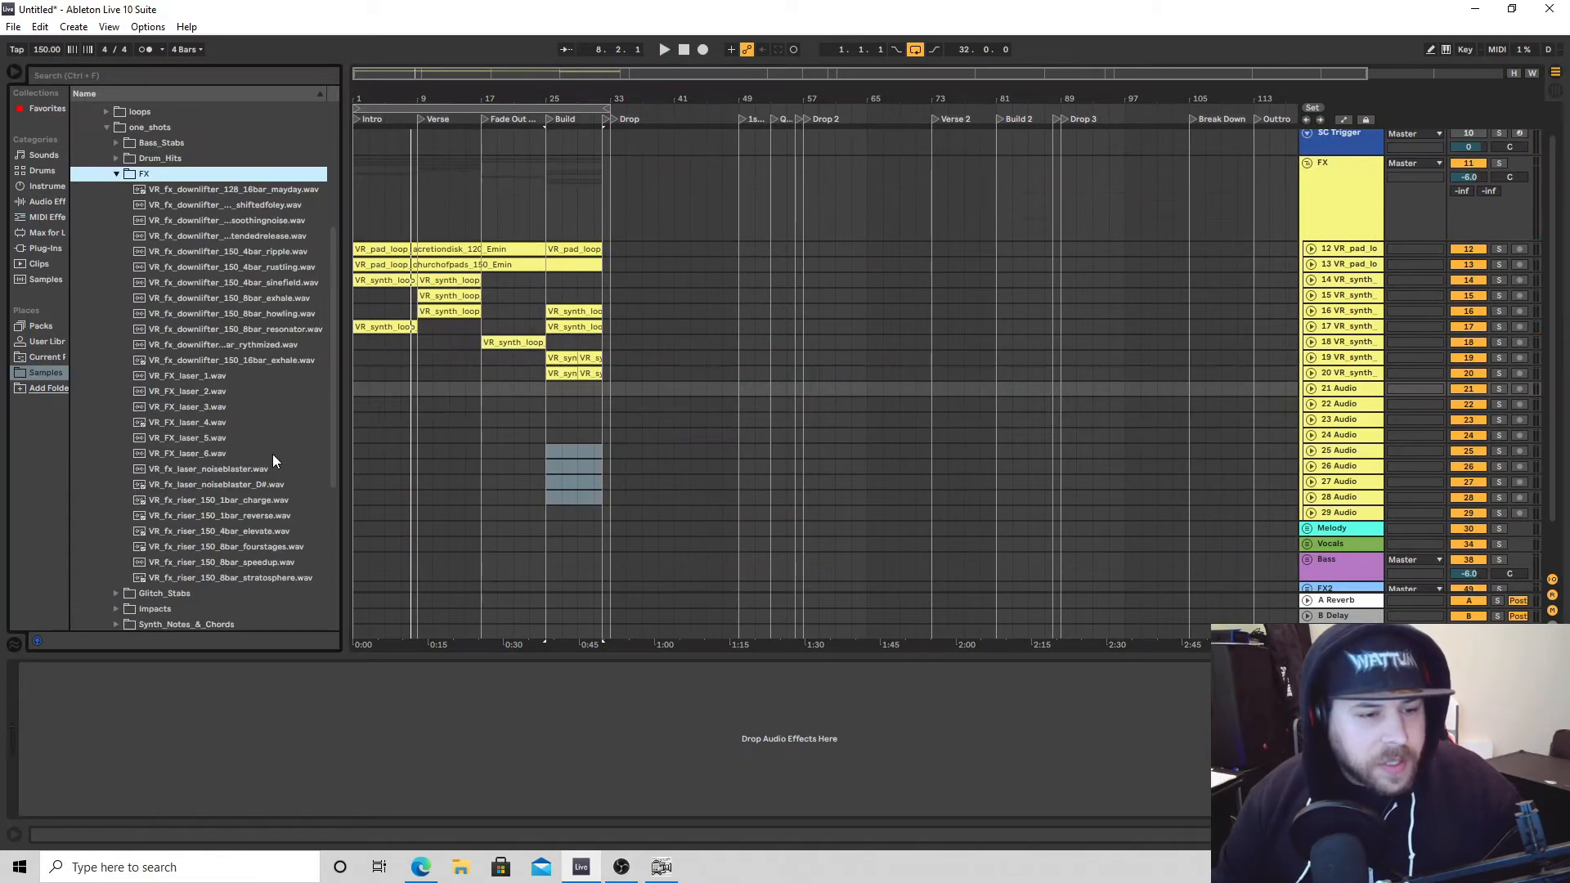
Preview the FX downlifter one-shots, place the soothingnoise sample on track 21 at bar 29, and reverse the clip.
scroll(273, 454, up, 2)
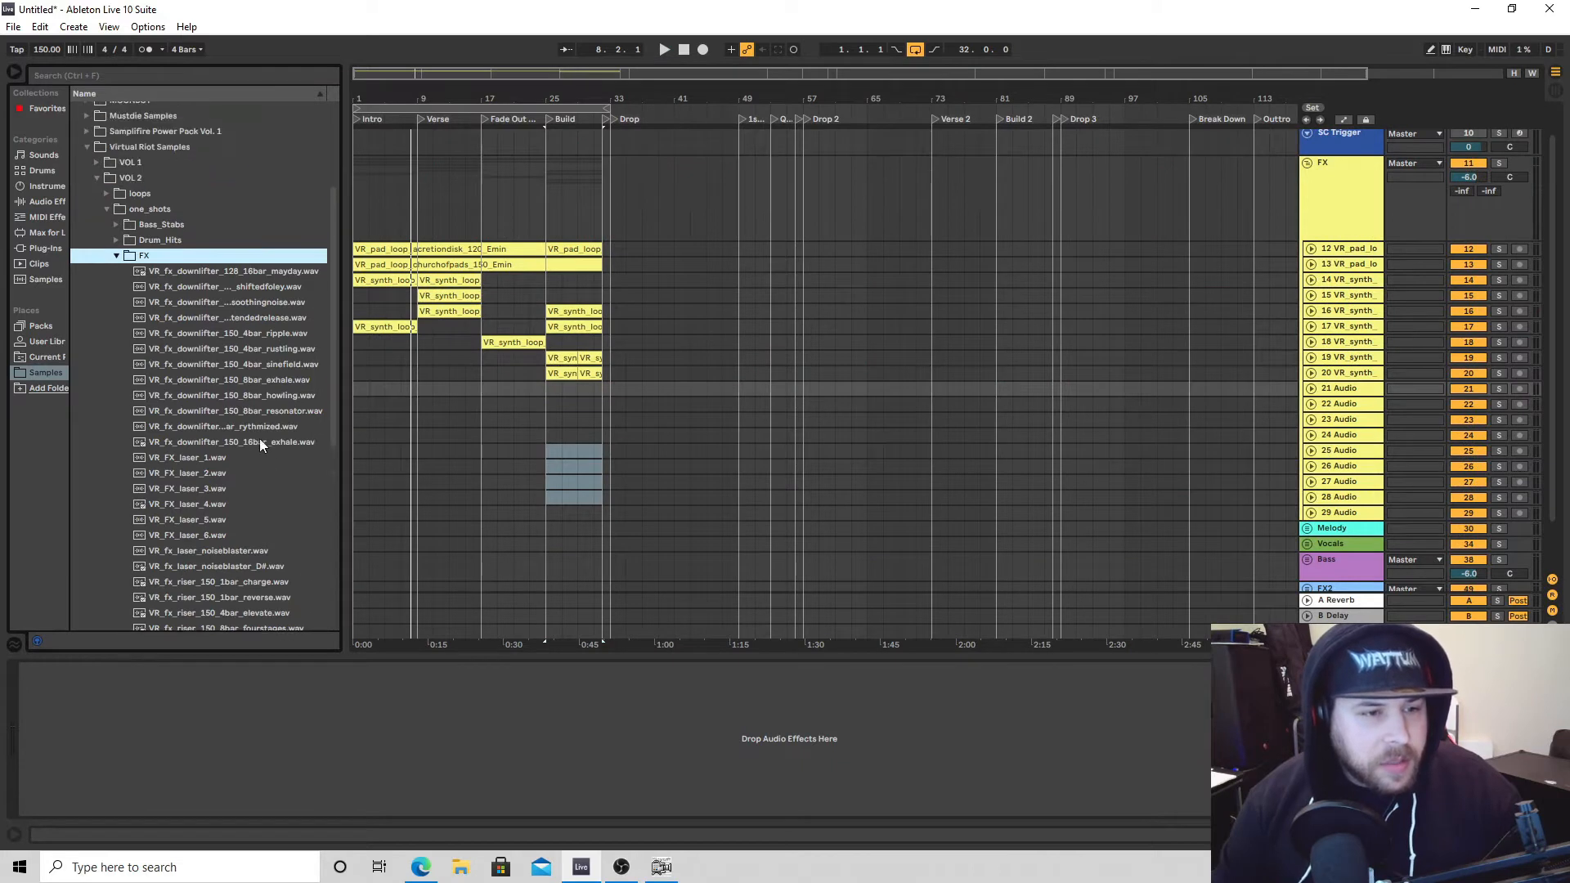
click(251, 272)
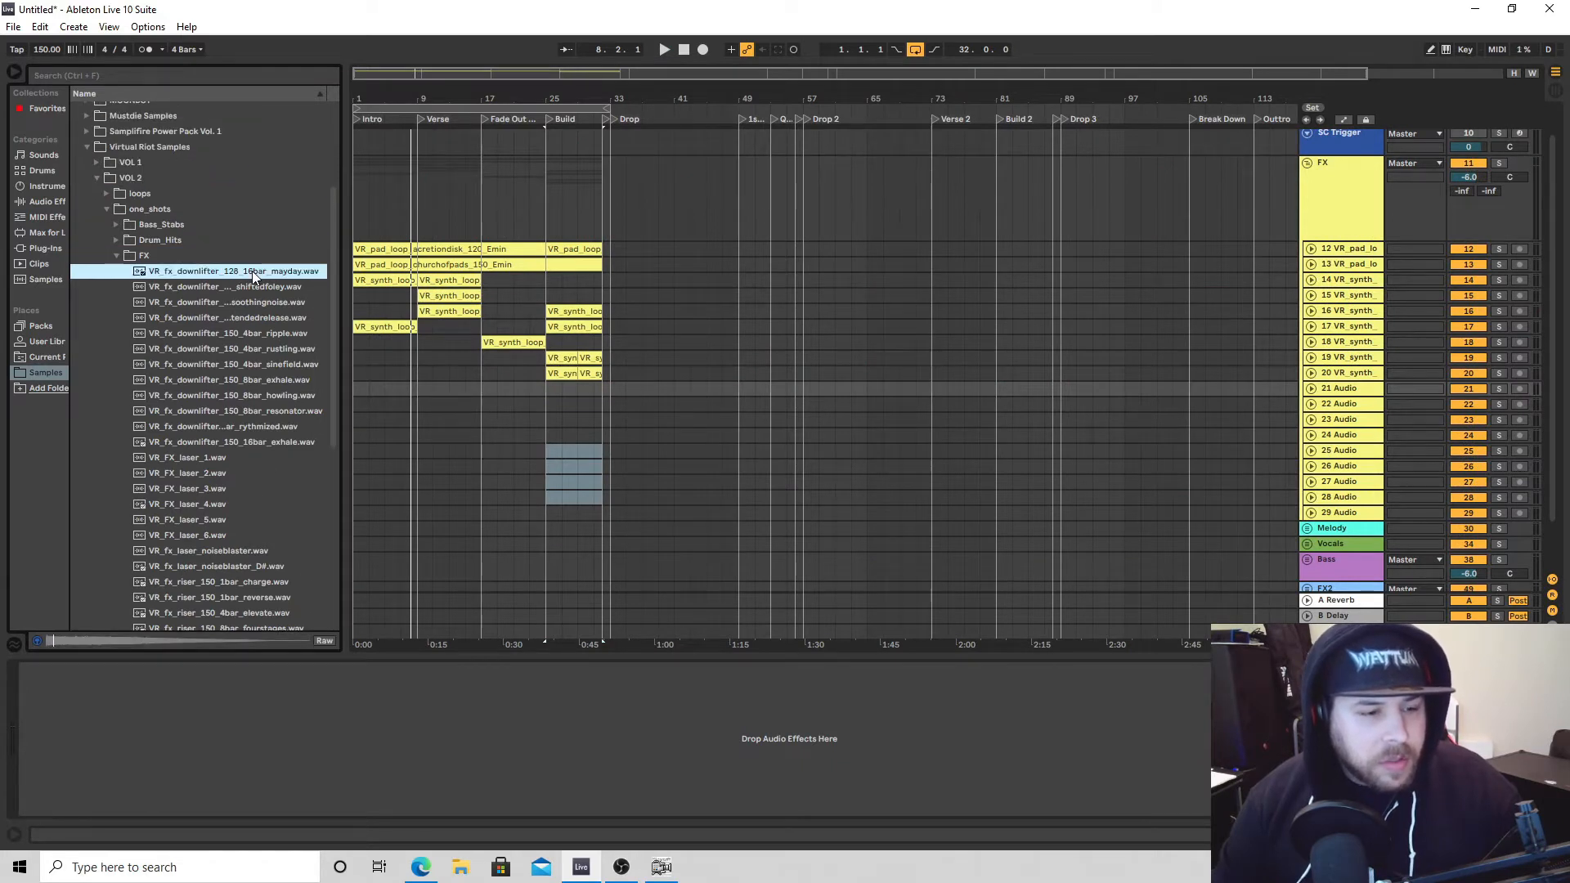
click(252, 290)
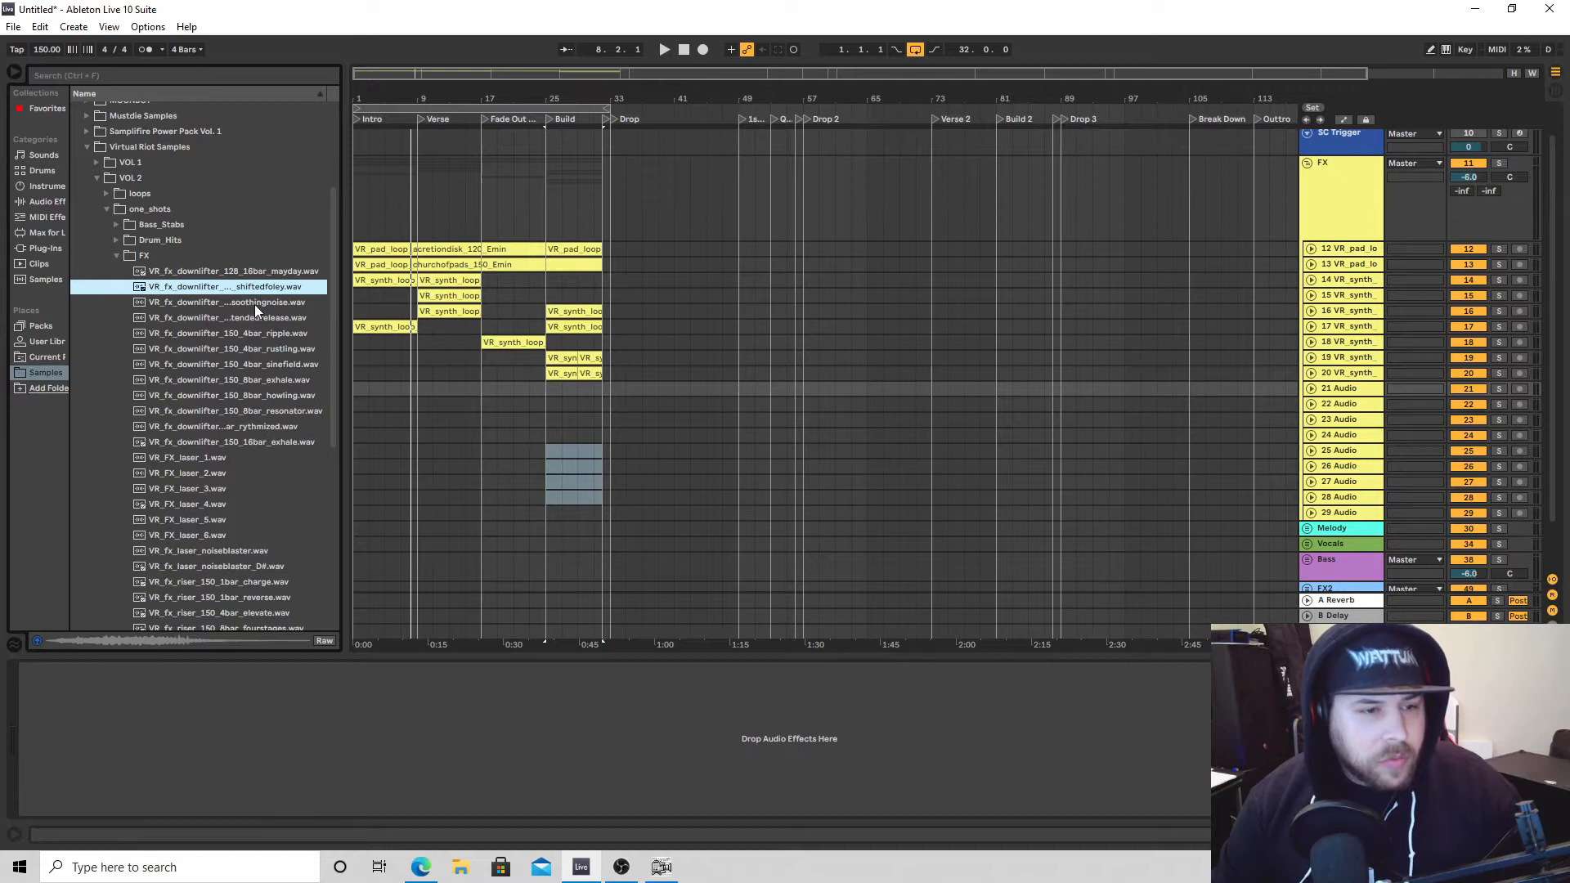
click(253, 304)
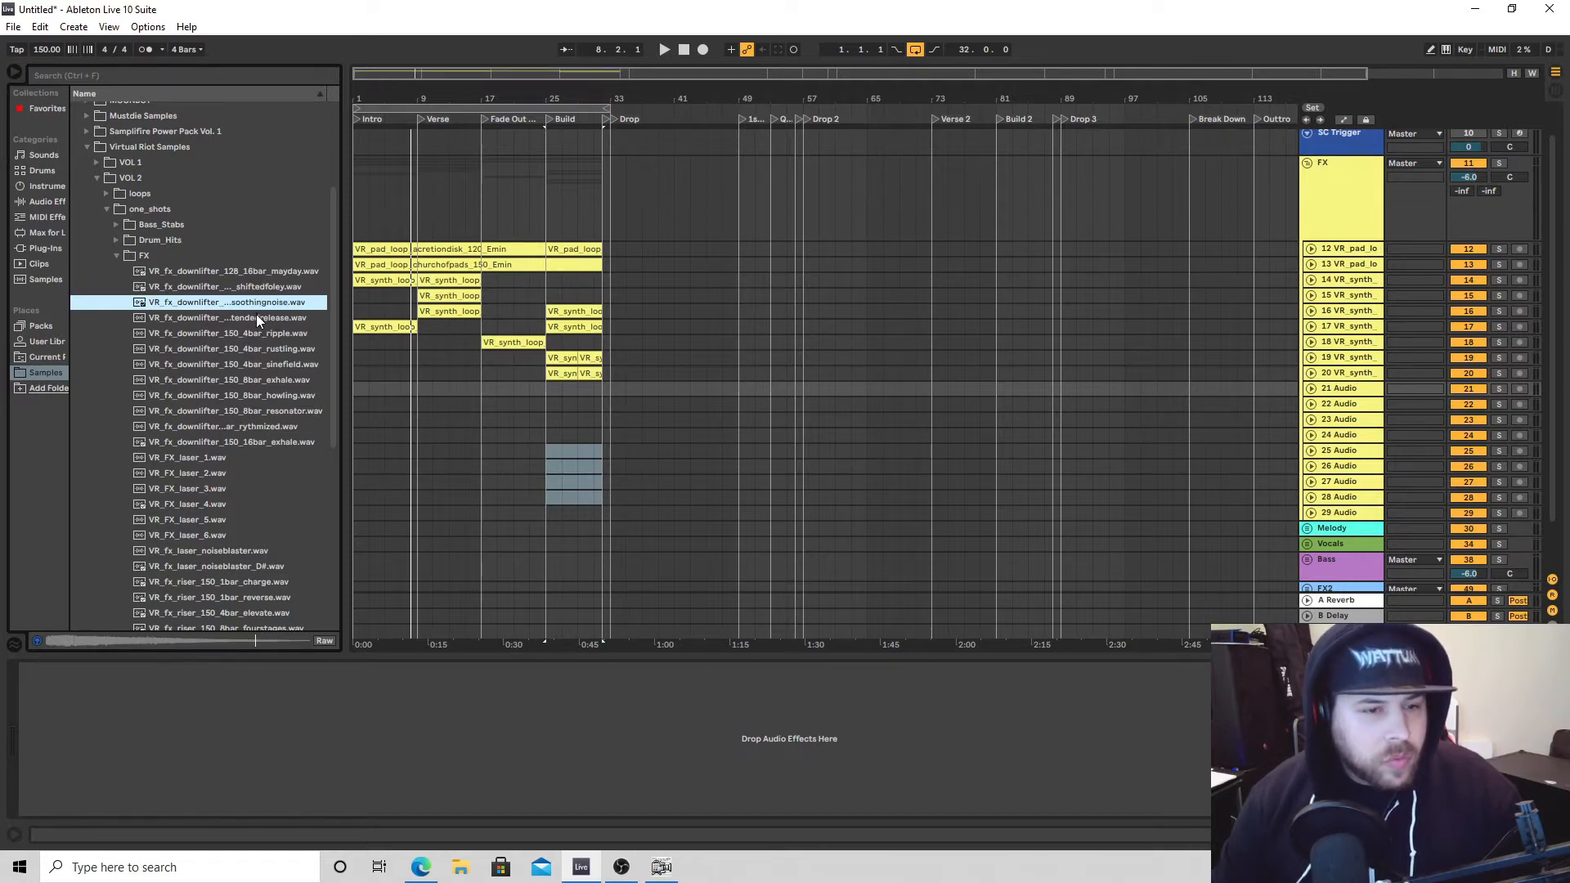
drag(247, 302, 582, 390)
right_click(582, 390)
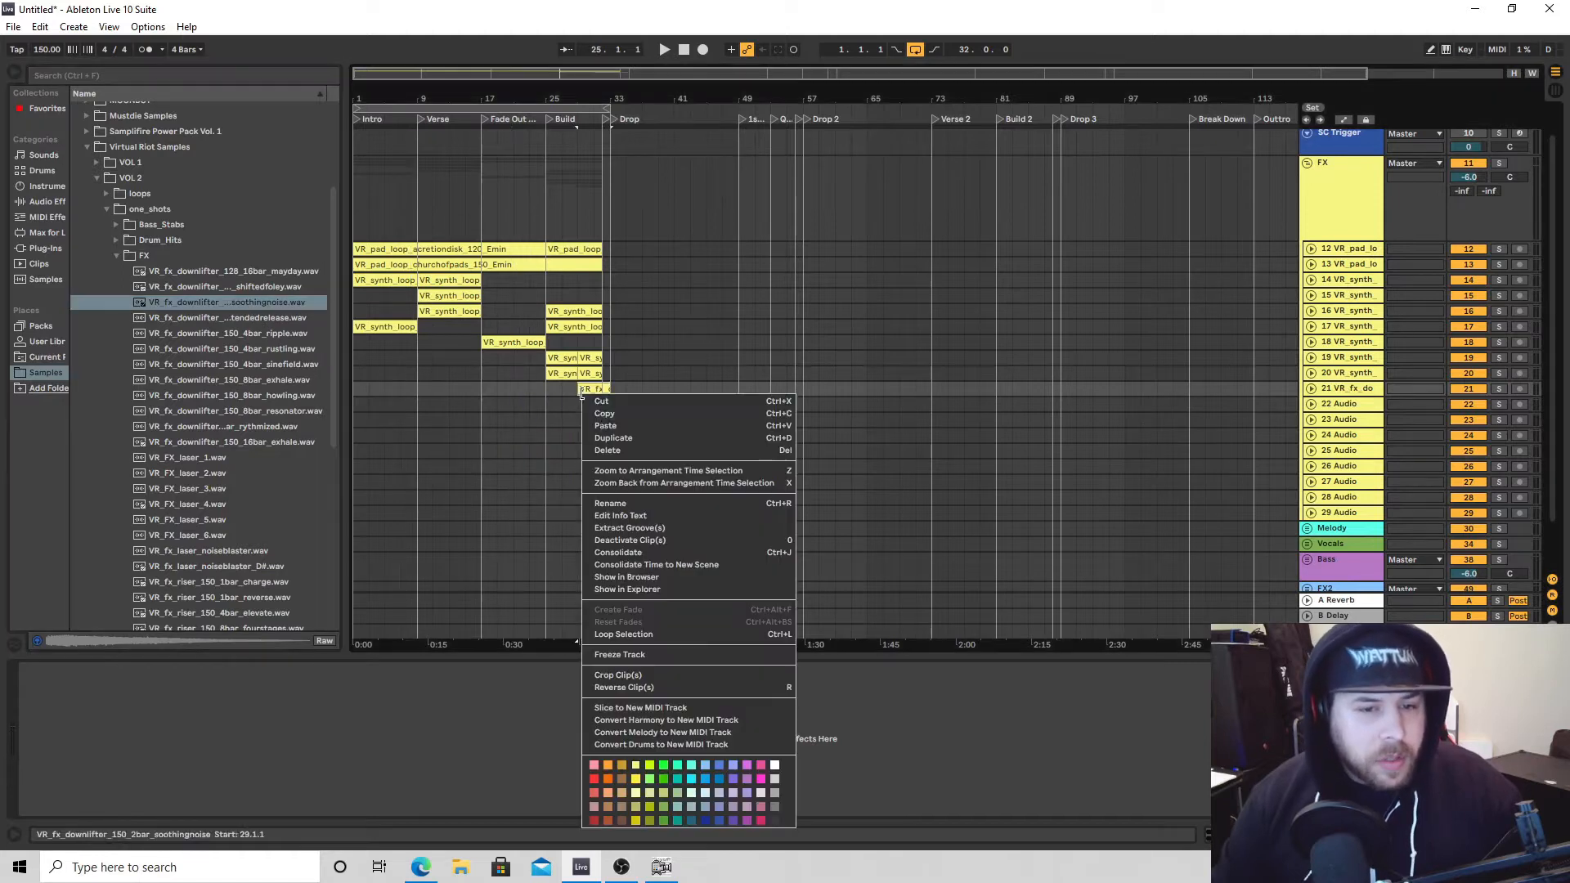
click(635, 685)
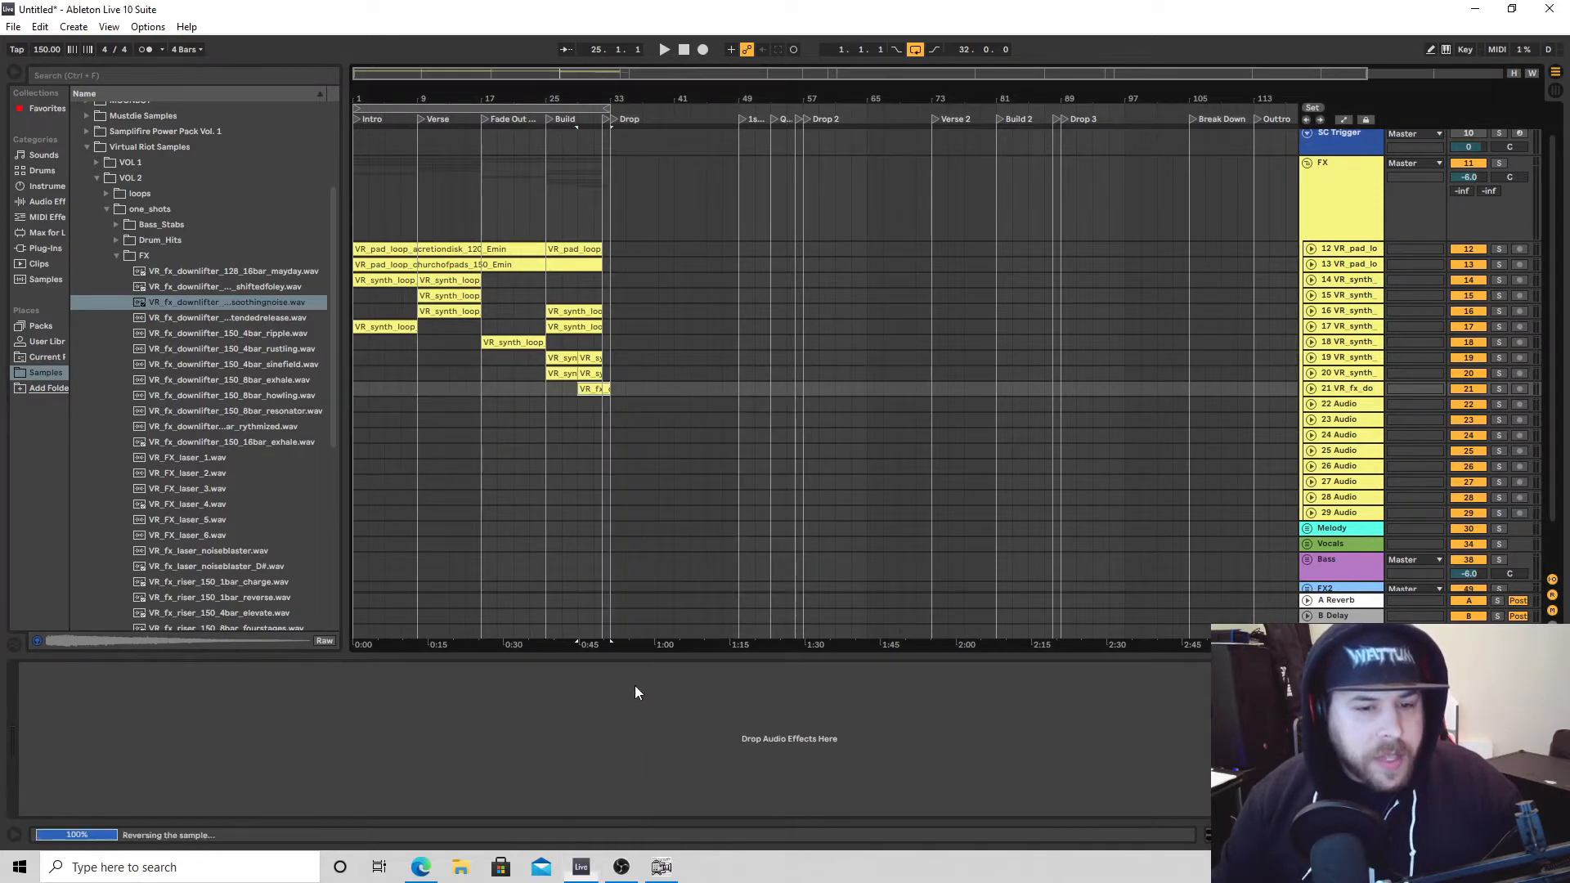
Expand track 21, move its reversed downlifter to span bars 28 to 32, and play the Build section.
click(1310, 389)
drag(563, 99, 1084, 196)
drag(1234, 391, 1206, 398)
key(space)
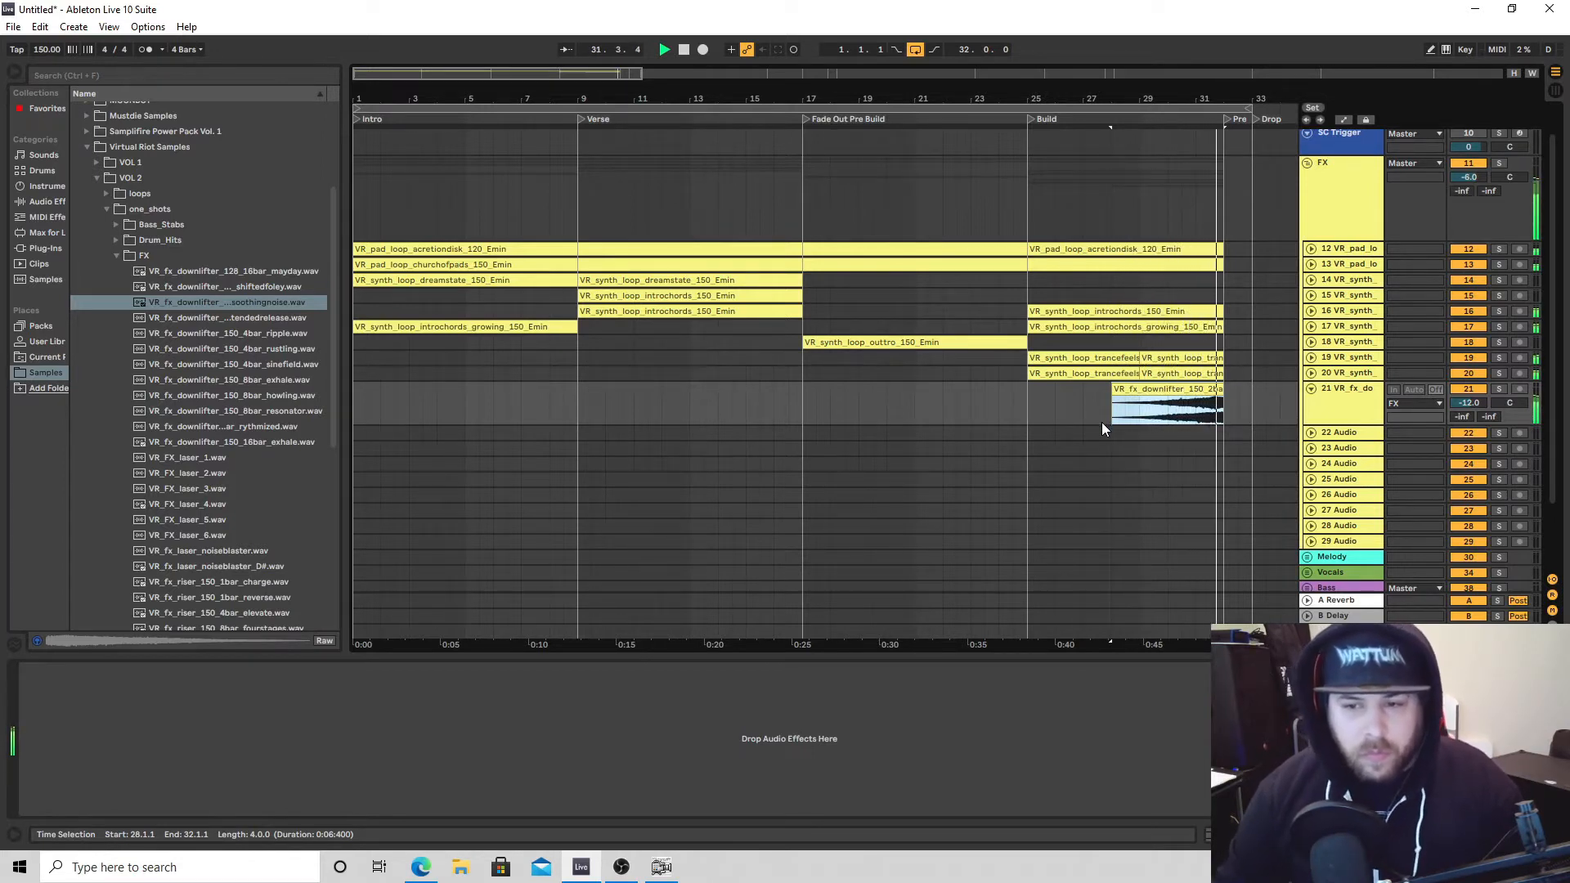
key(space)
Set the reversed downlifter's warp mode to Complex and raise track 21's volume to -10 dB during playback.
click(1185, 393)
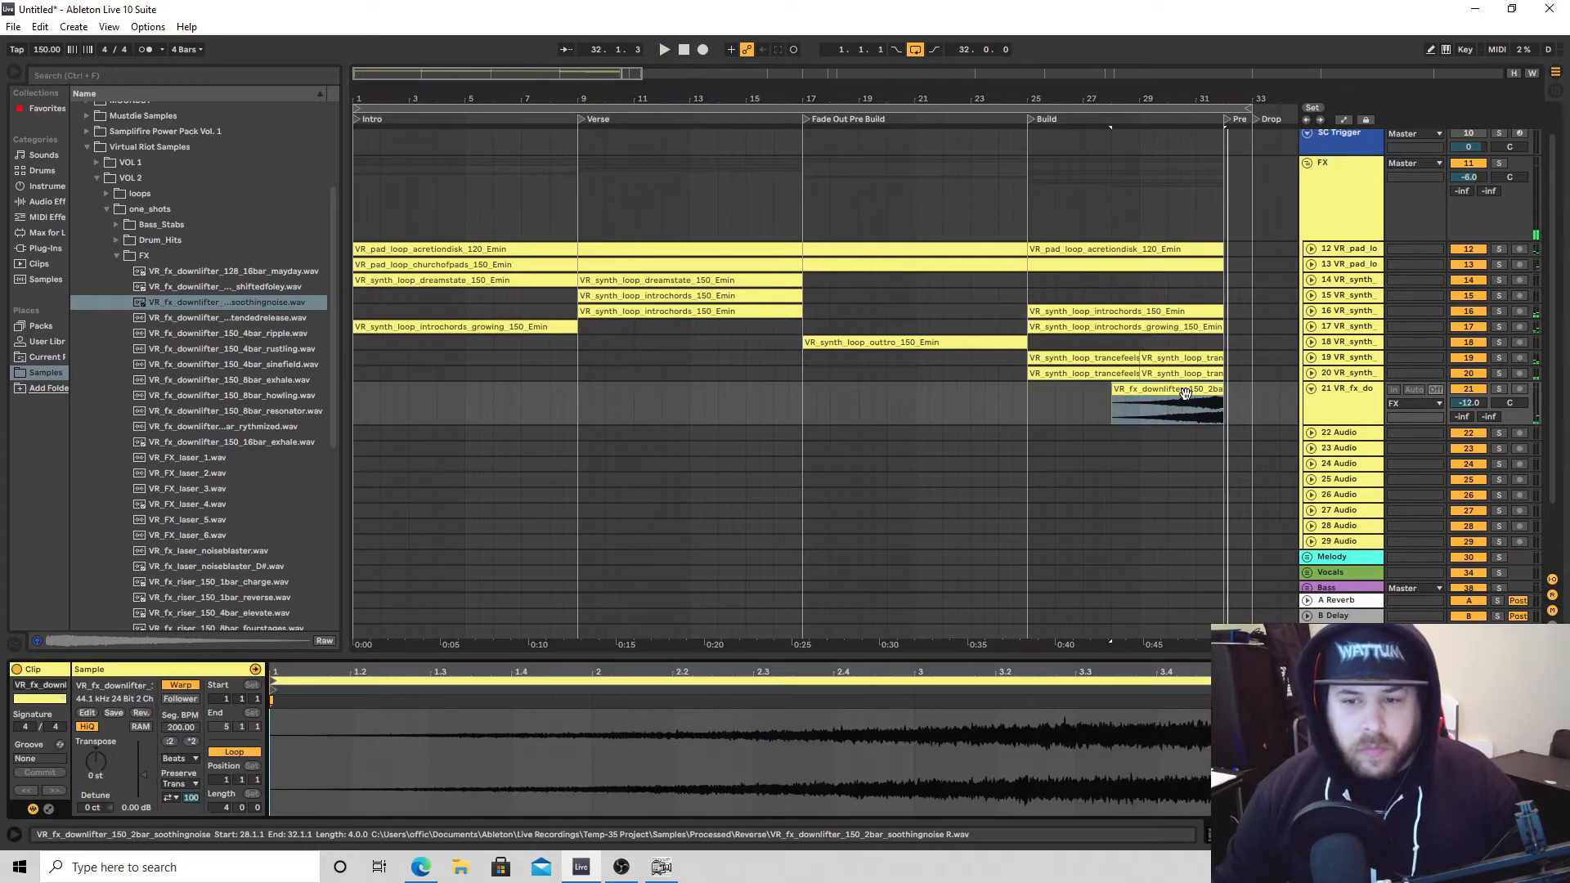
click(176, 759)
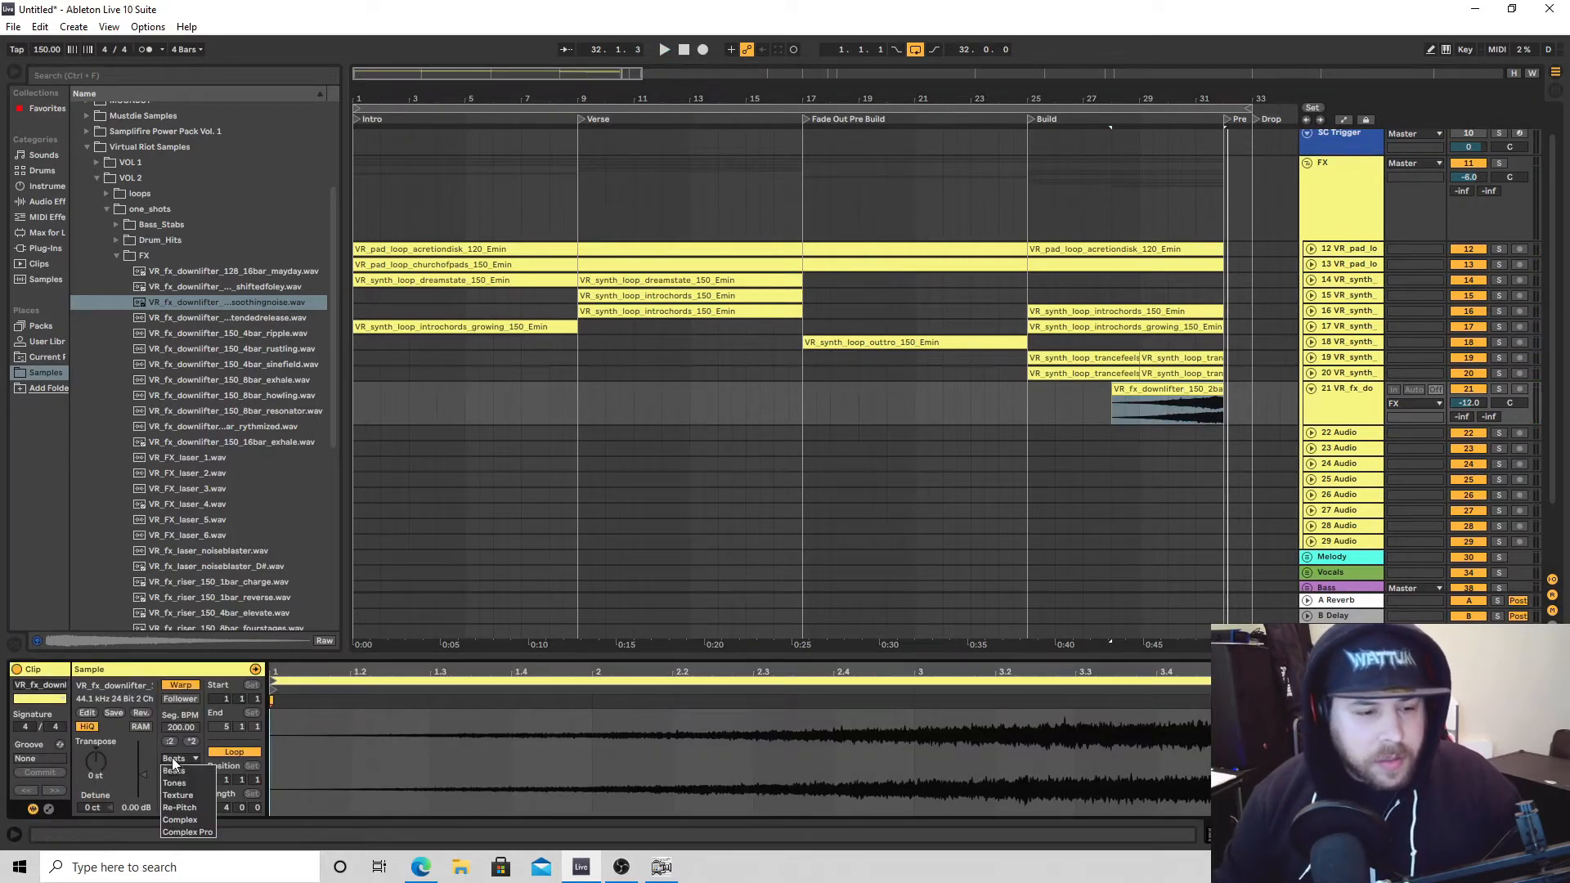
click(180, 819)
key(space)
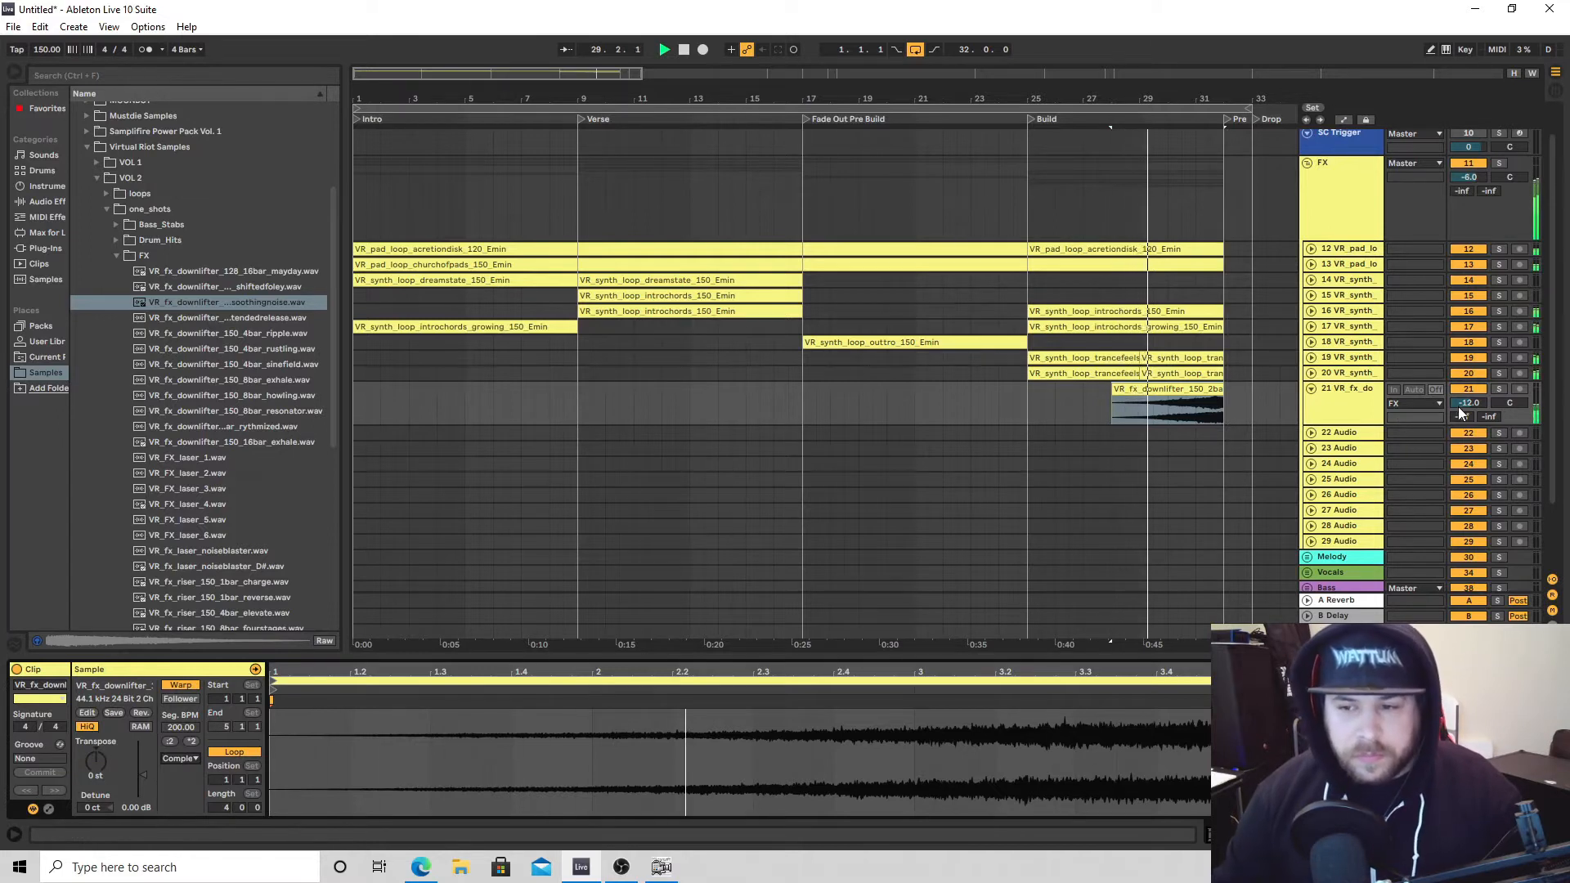
drag(1478, 405, 1477, 399)
Place the 4bar_ripple downlifter on track 22 at the start of the Build and play from bar 24.
click(230, 336)
key(space)
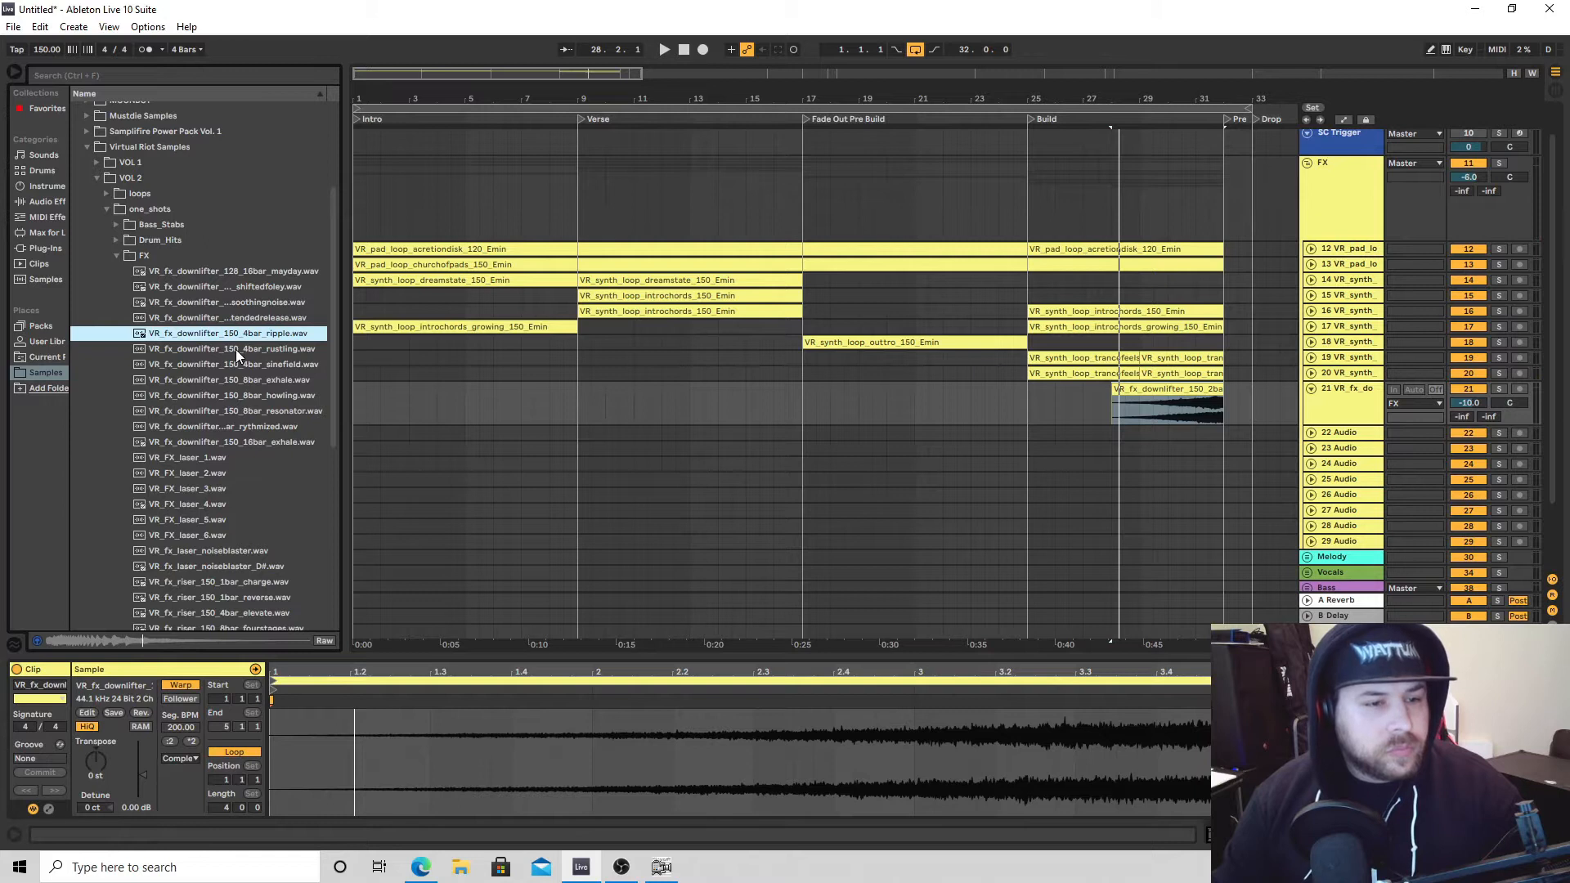
drag(214, 336, 999, 430)
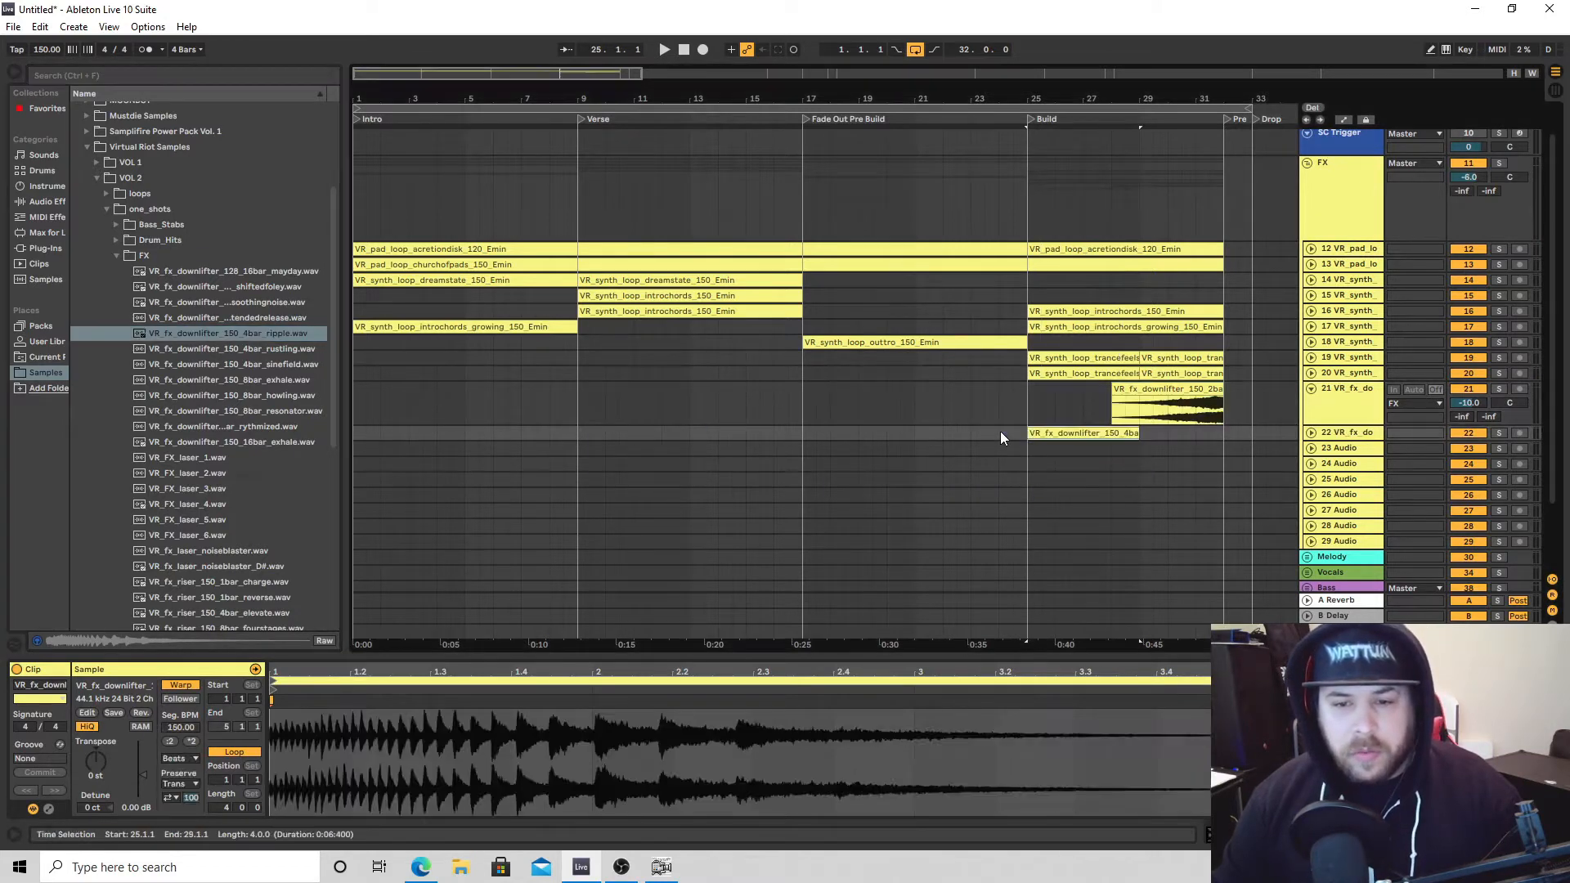
click(1000, 433)
key(space)
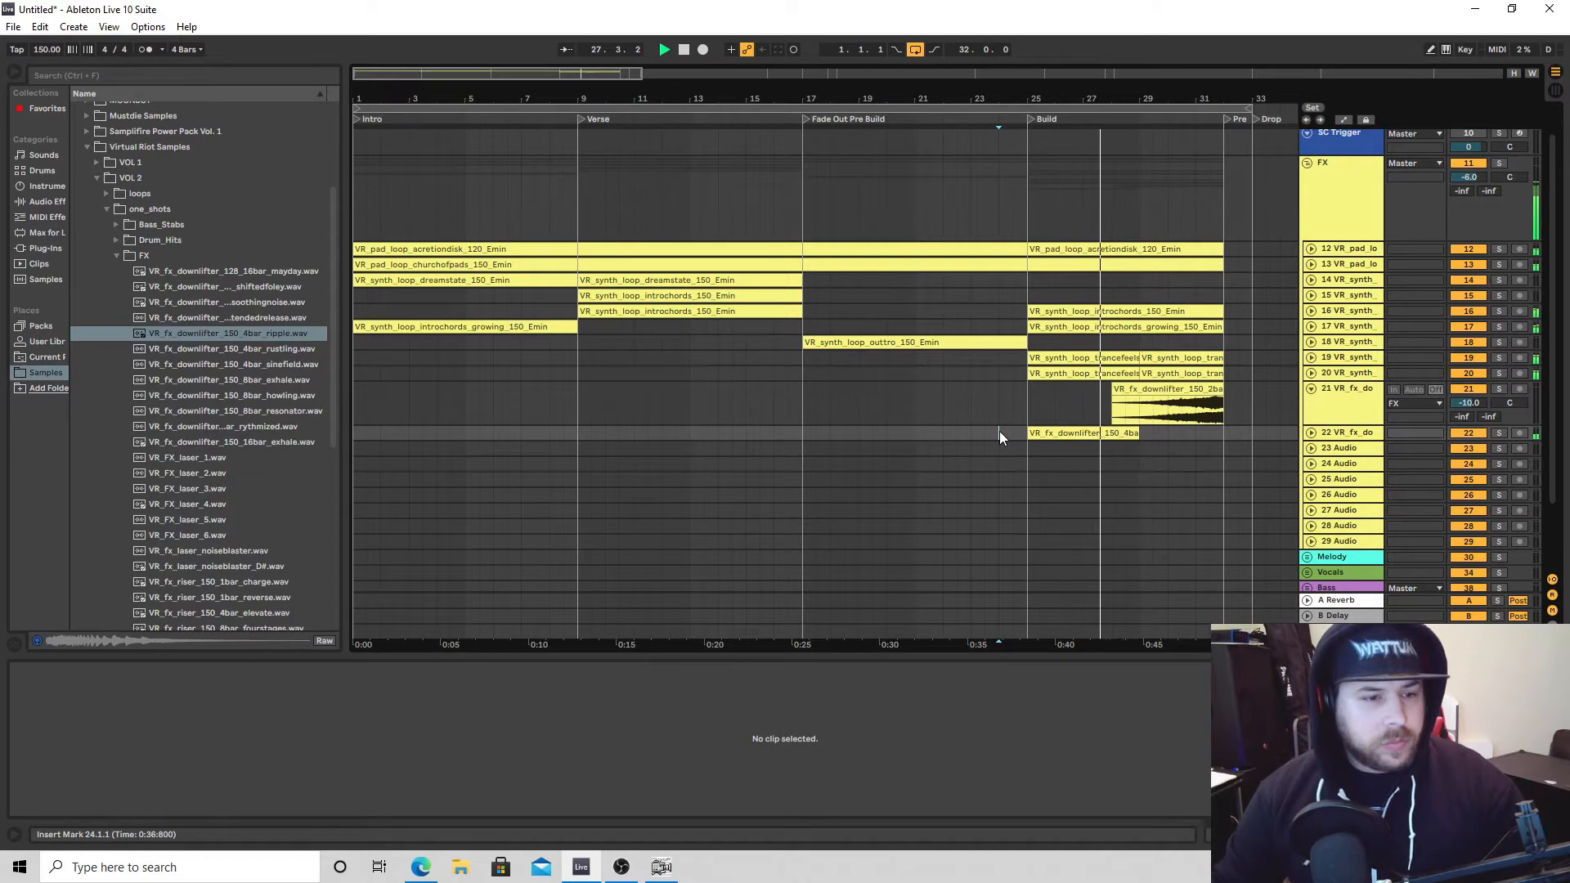
key(space)
Place the 8bar_speedup riser on track 23 at the start of the Build, trim its end to bar 32, and play it.
scroll(234, 491, down, 3)
click(232, 531)
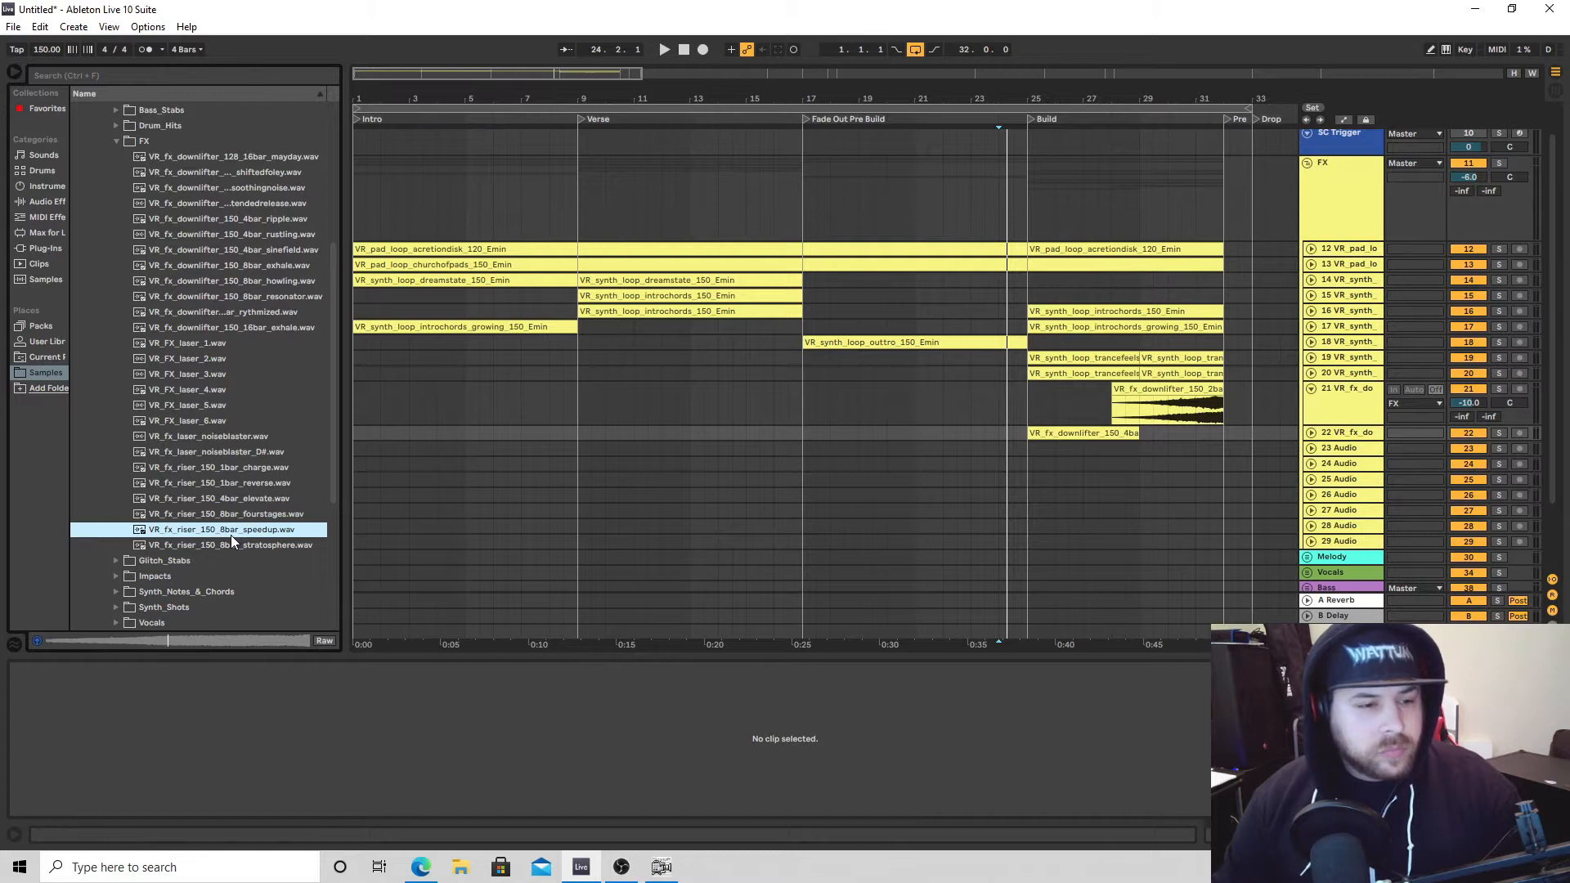
drag(231, 531, 1020, 454)
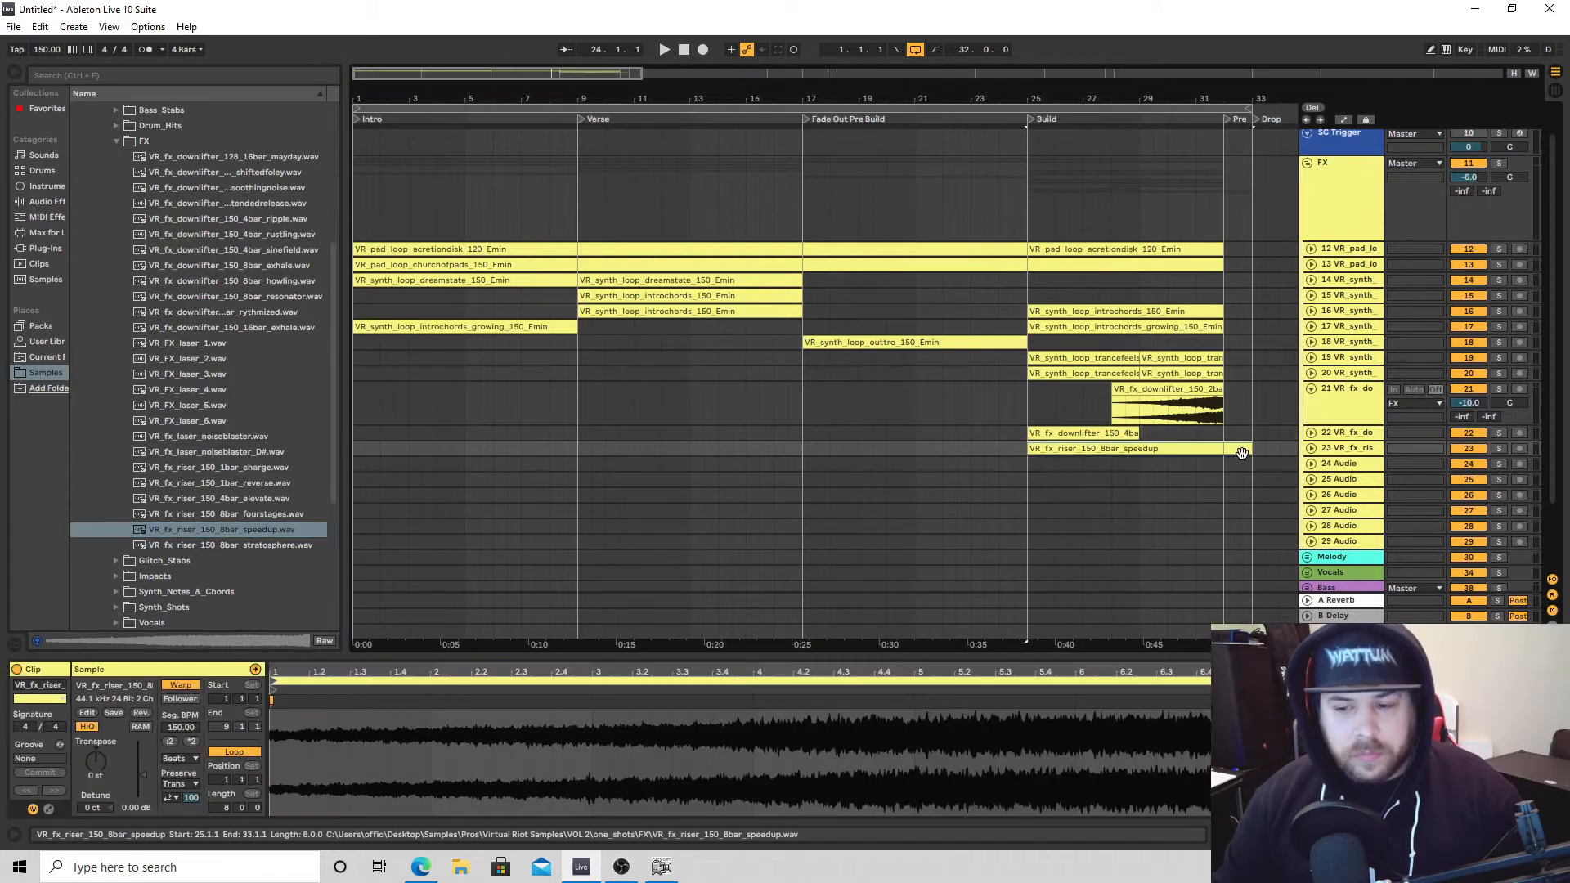
drag(1250, 450, 1224, 450)
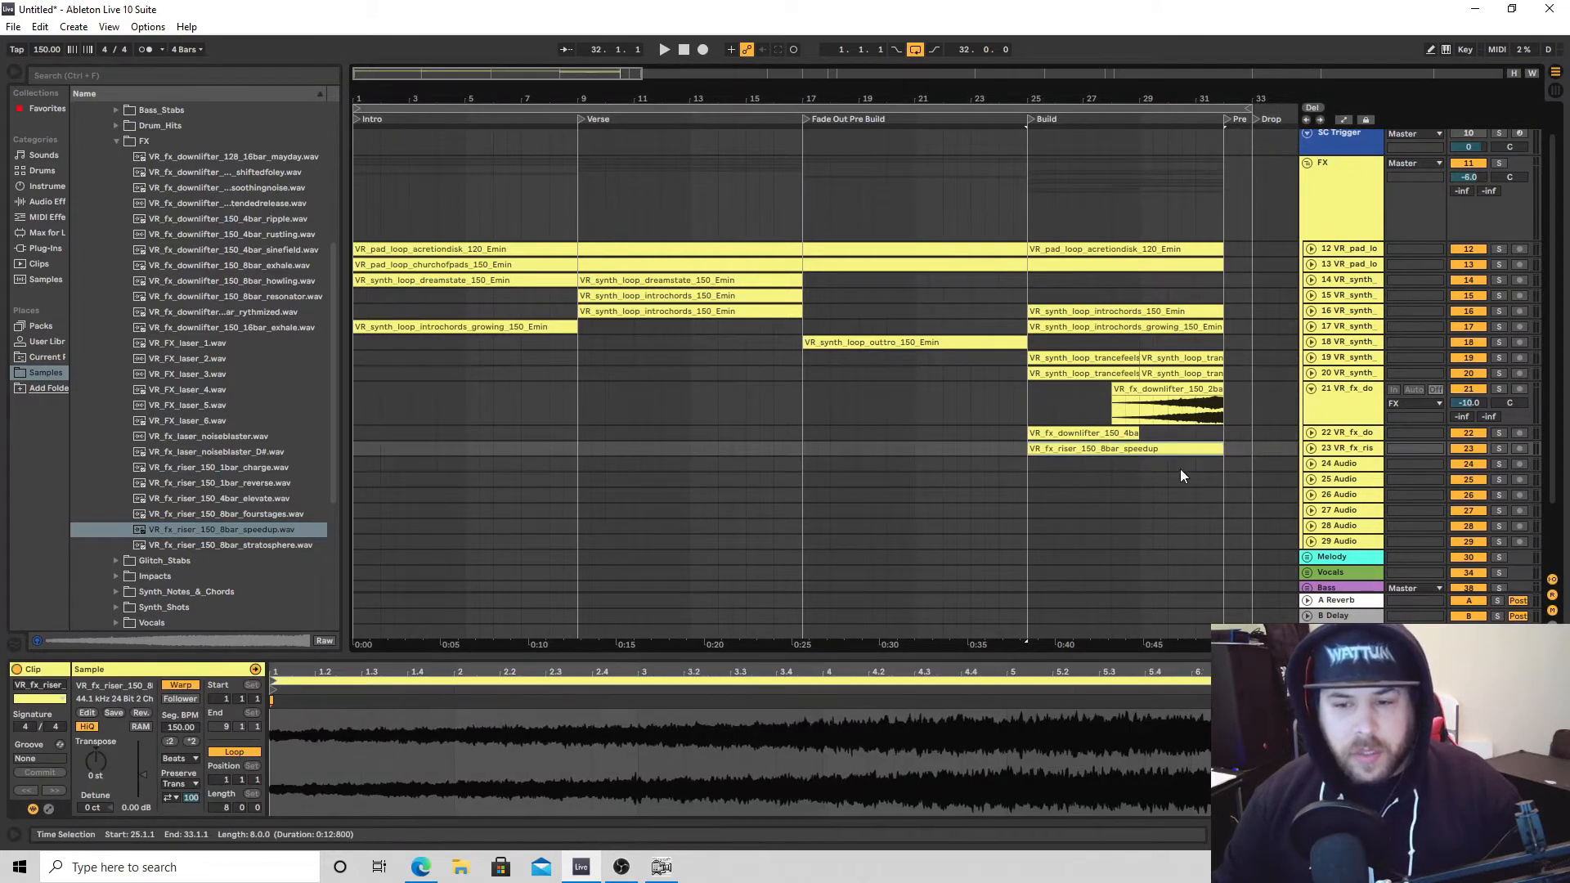
key(space)
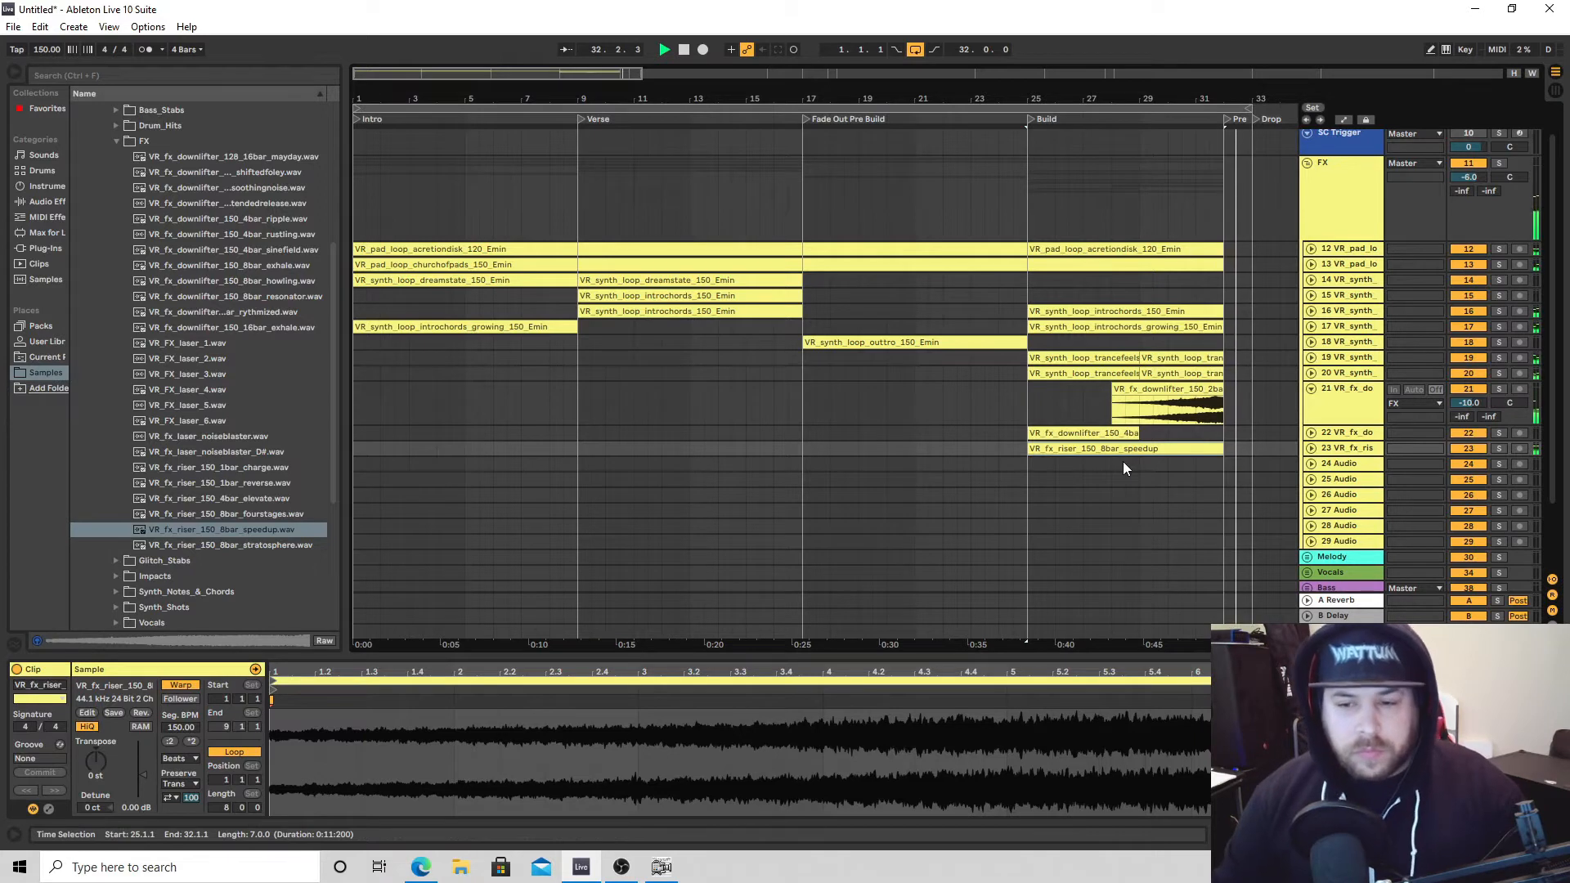
Place VR_FX_laser_1.wav on track 24 at bar 32 and lower that track's volume to -15 dB during playback.
click(211, 349)
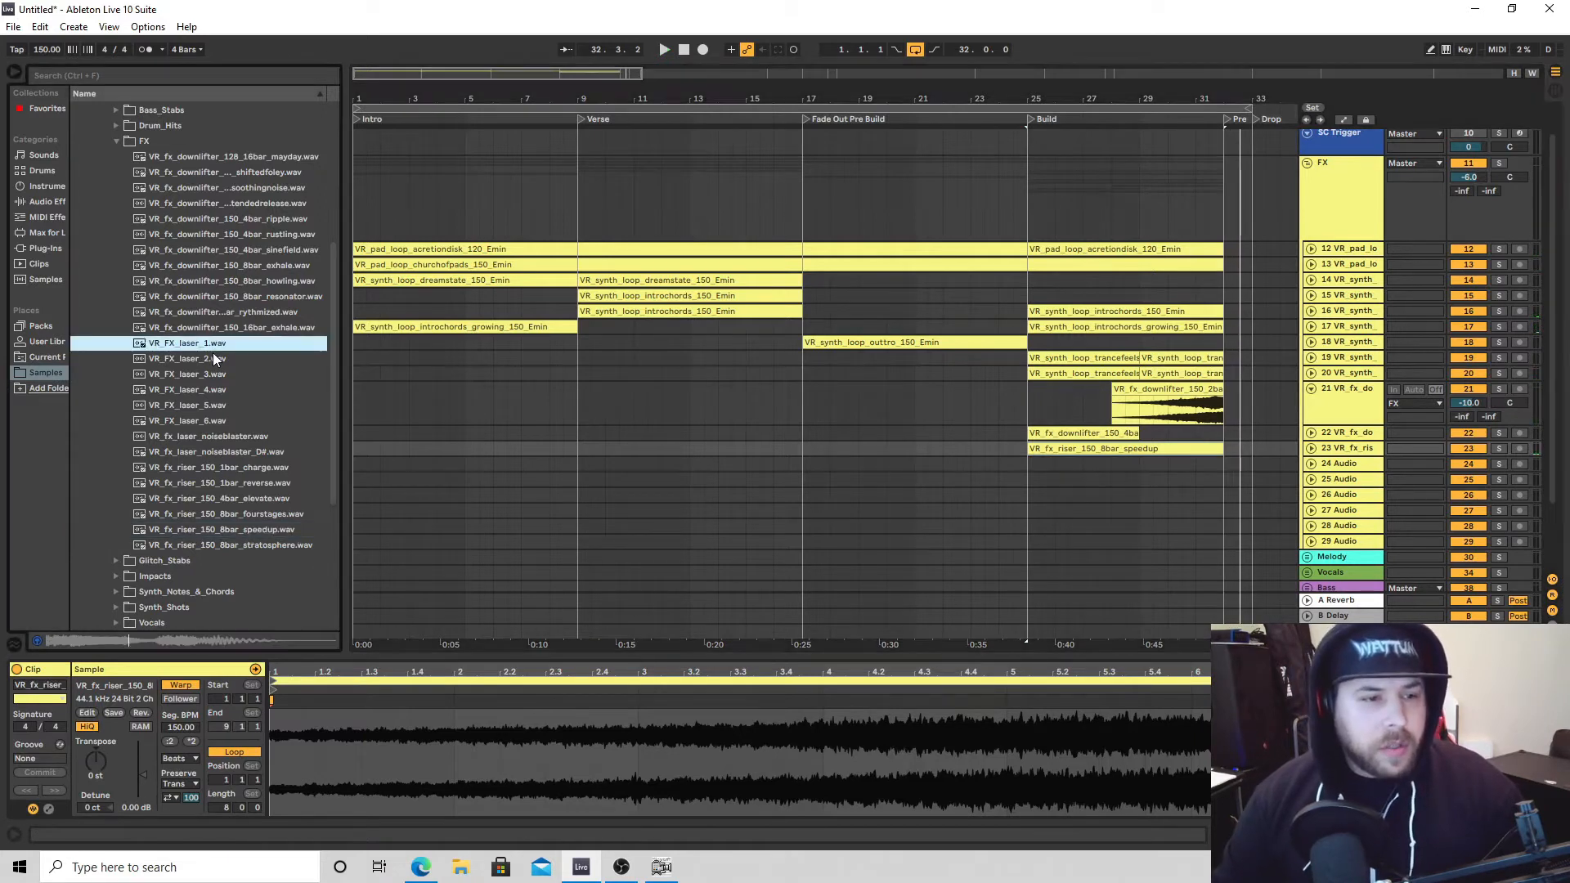
drag(196, 351, 1228, 464)
click(1033, 464)
key(space)
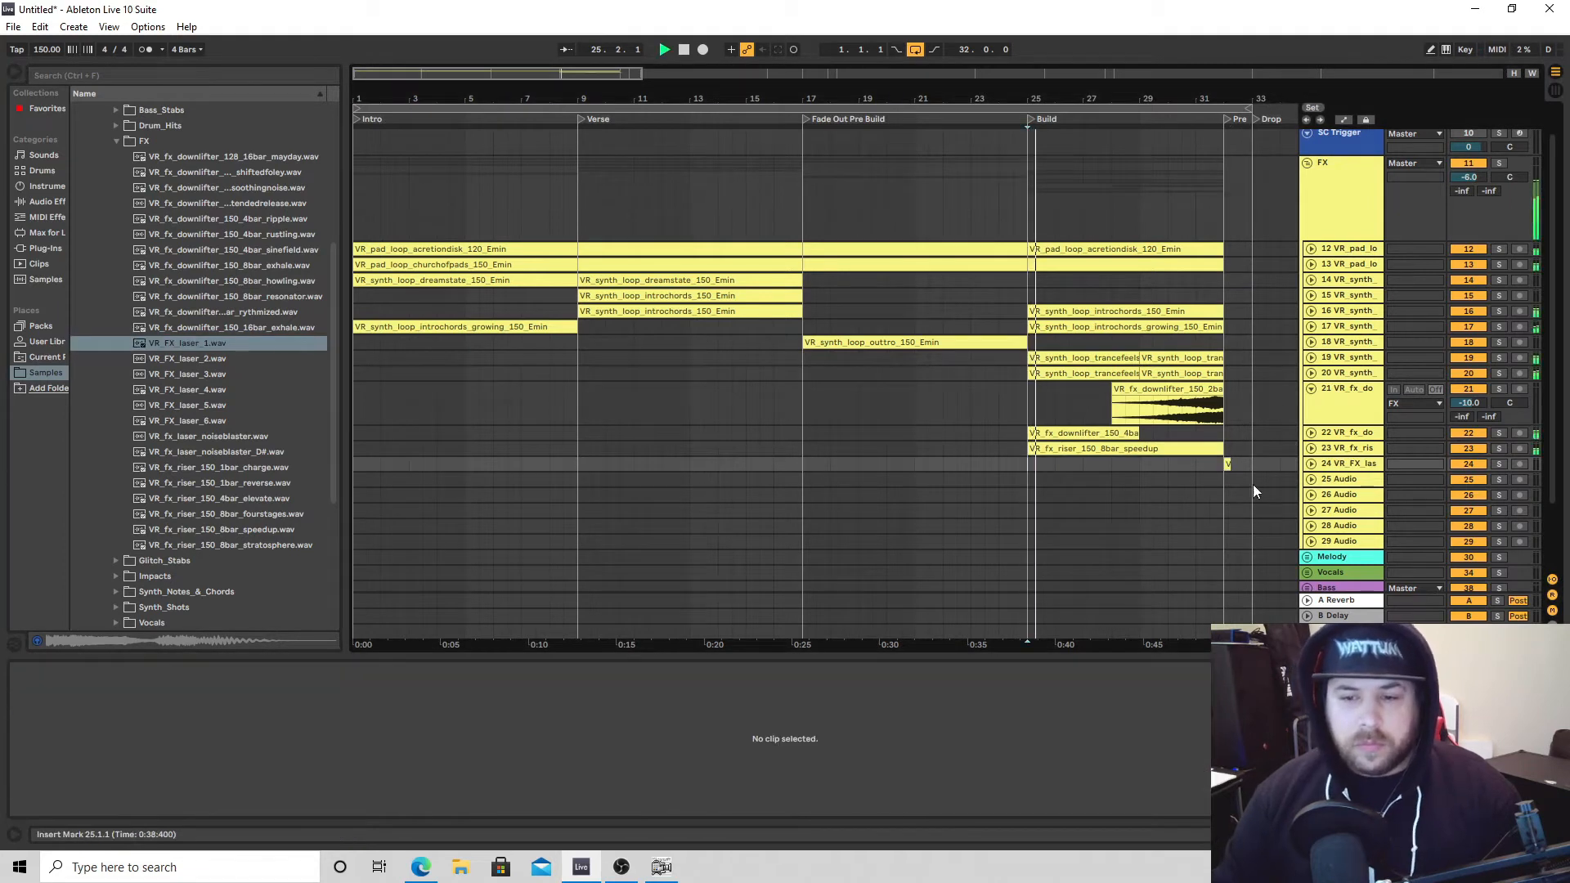
click(1310, 463)
drag(1470, 478, 1469, 493)
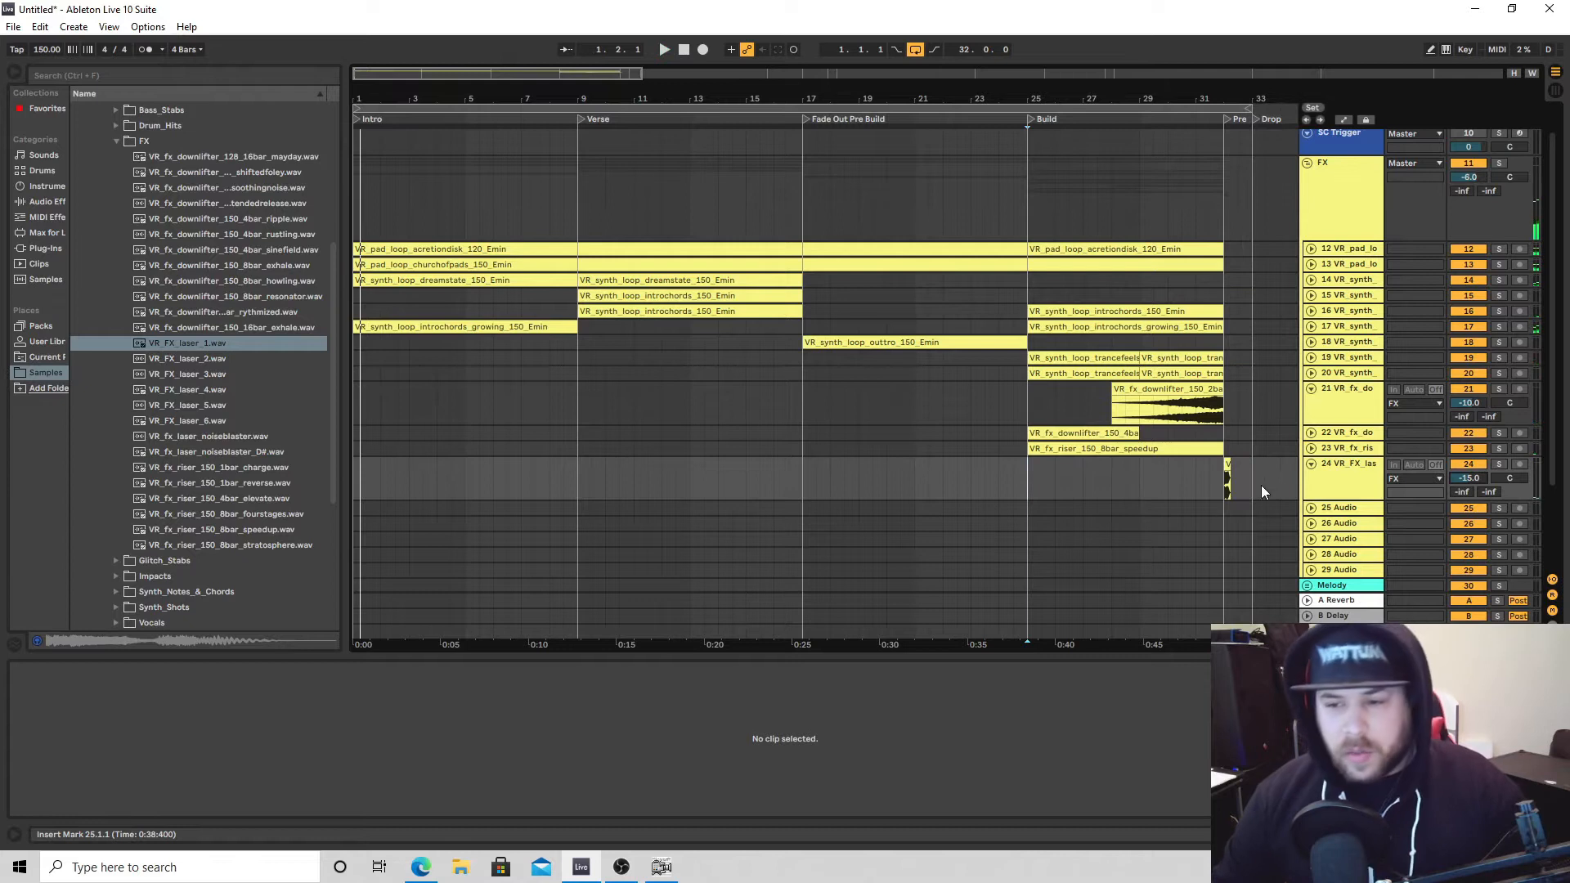
Collapse tracks 24 and 21 and play from the start of the Build section.
click(1312, 465)
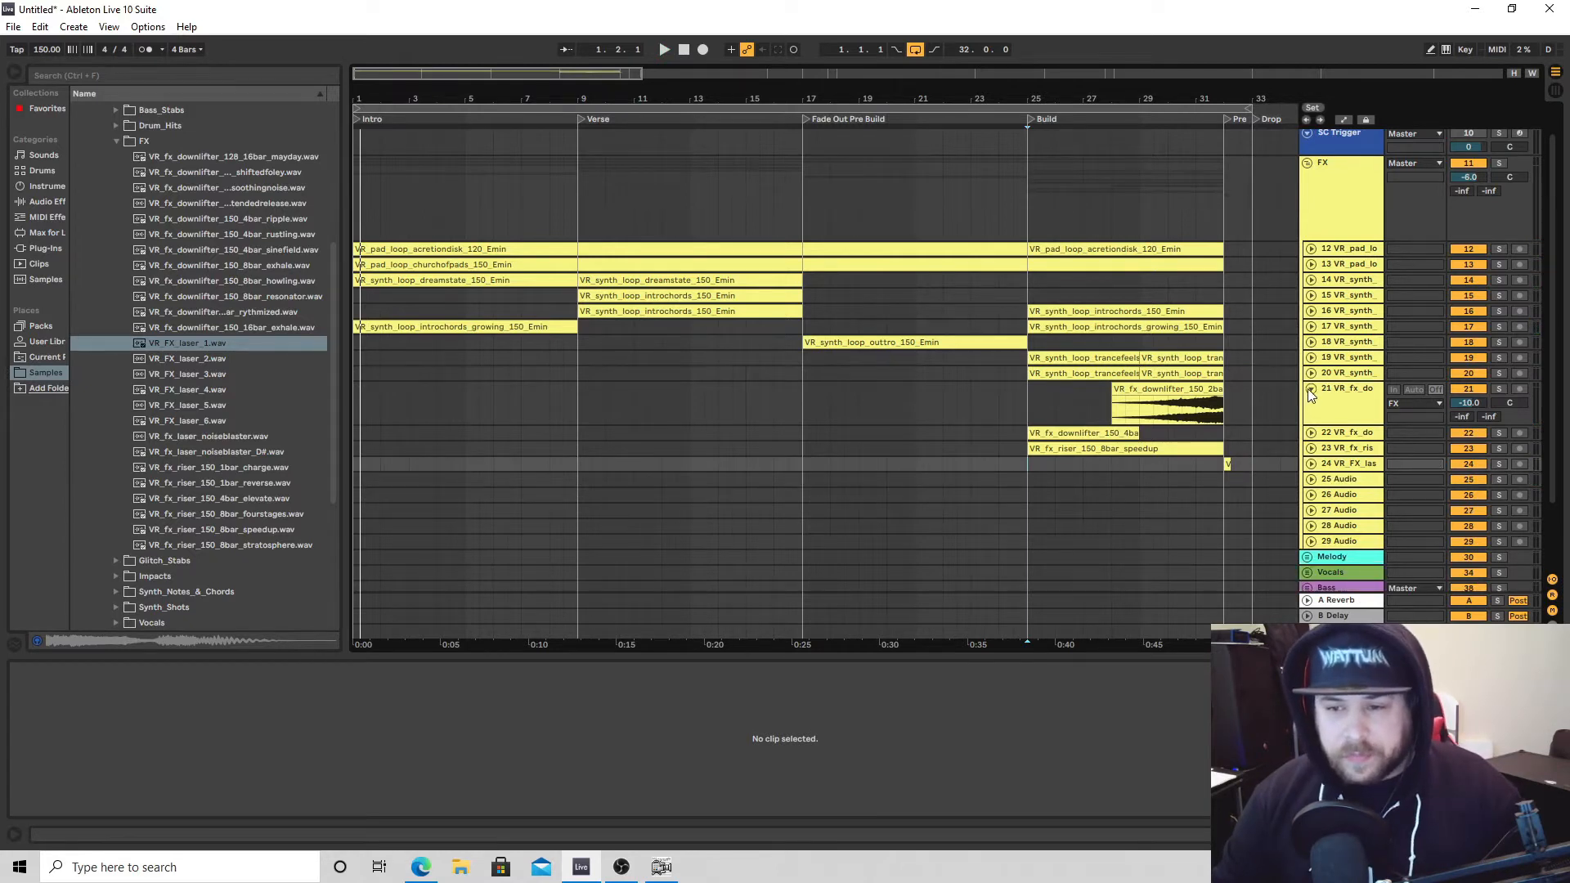
click(1311, 393)
key(space)
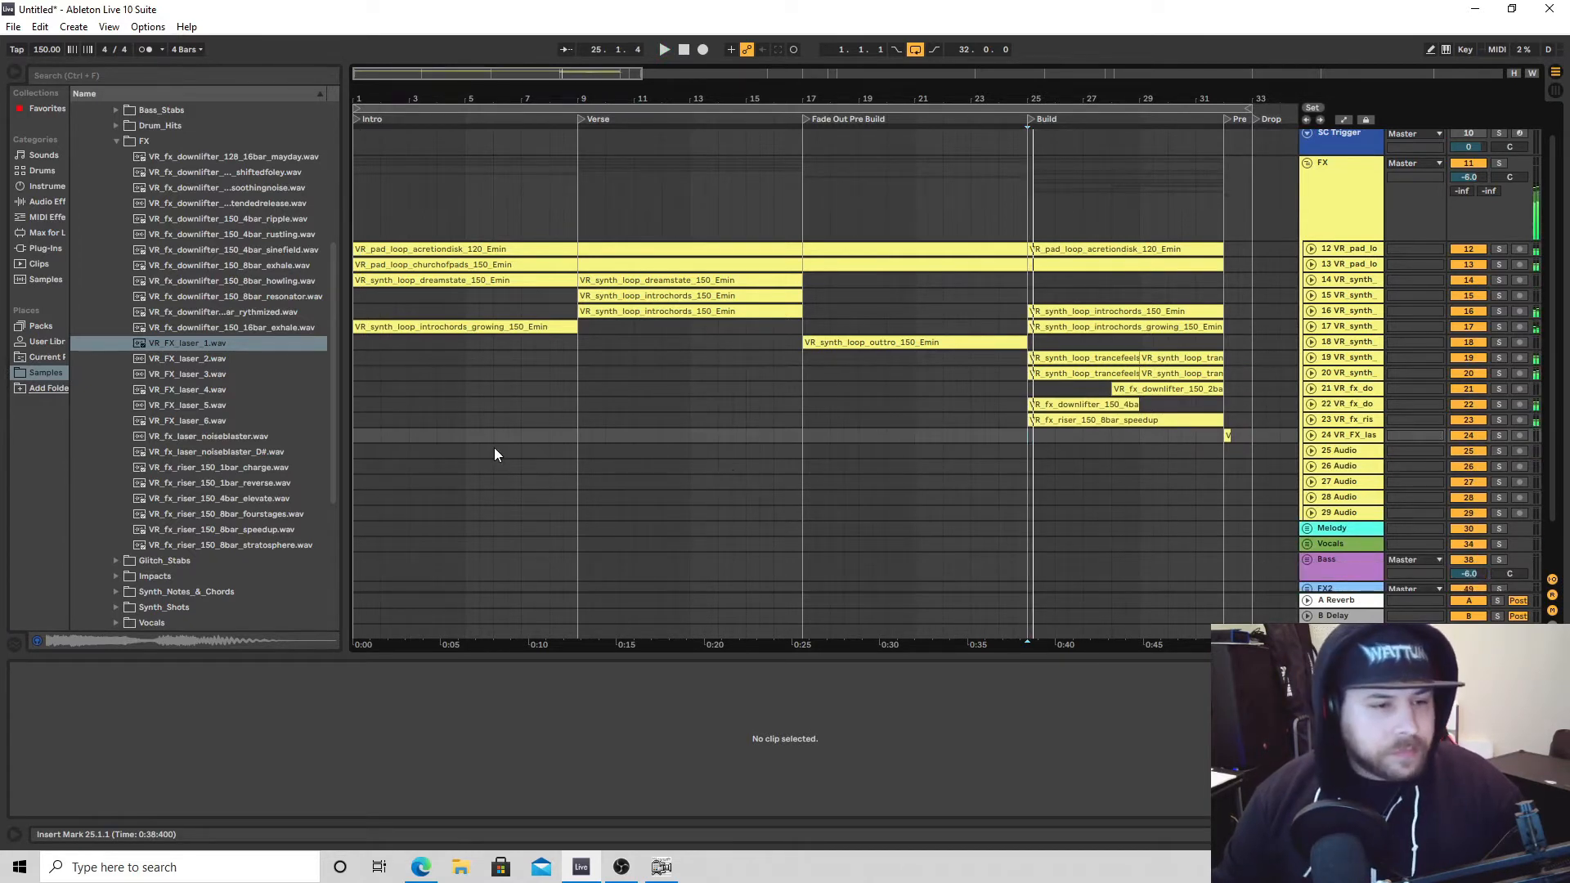
Audition the noiseblaster laser in the FX folder, then the charged and compute samples in the Impacts folder.
click(221, 440)
click(217, 453)
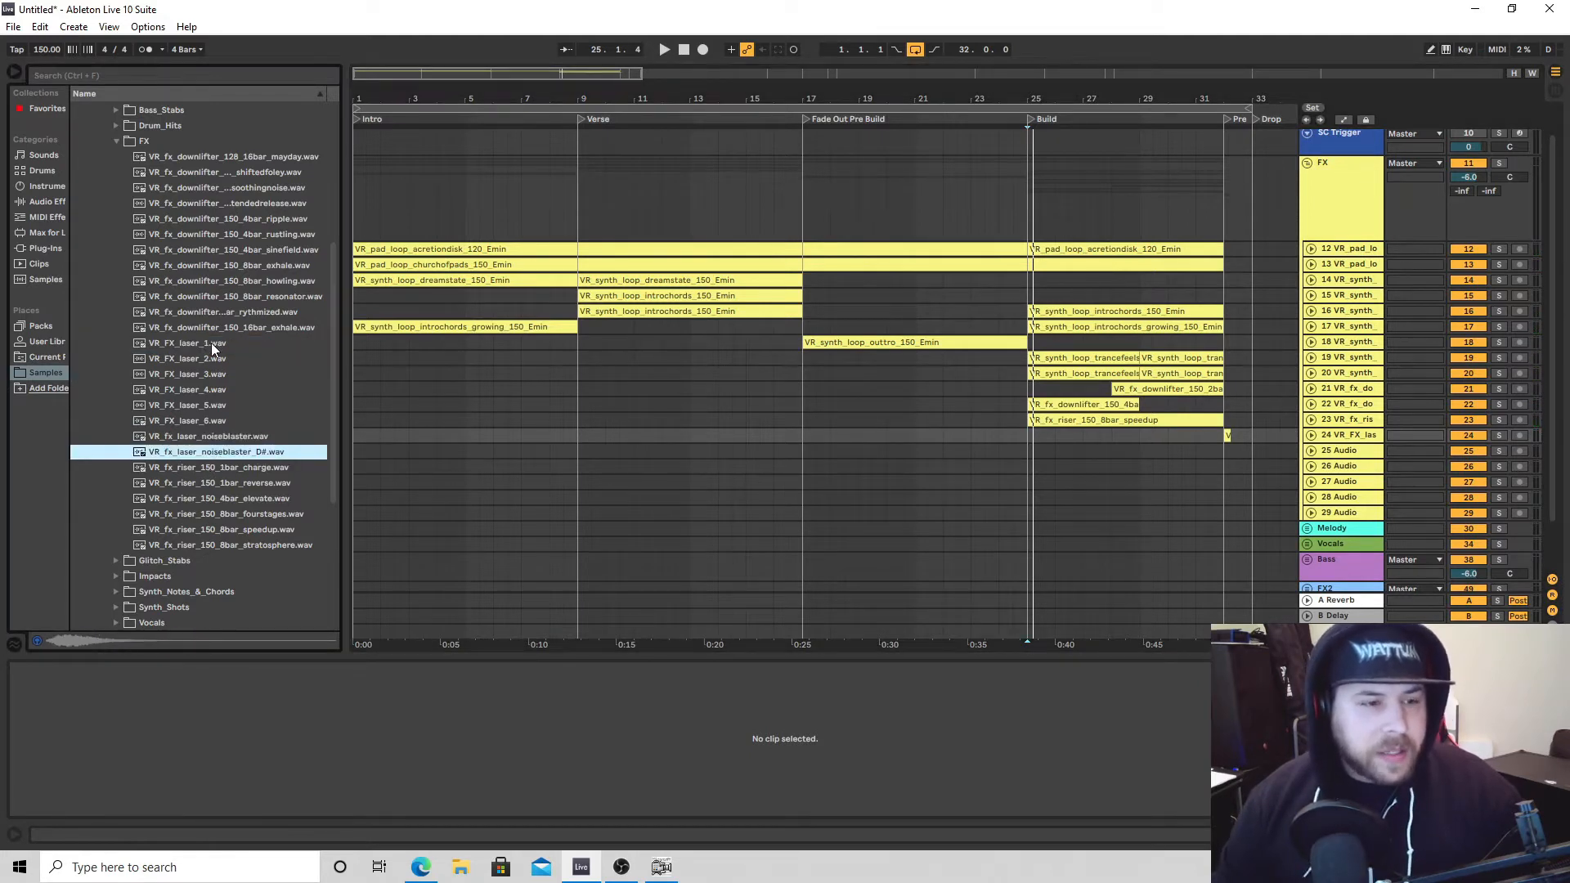
click(244, 189)
click(116, 141)
click(116, 327)
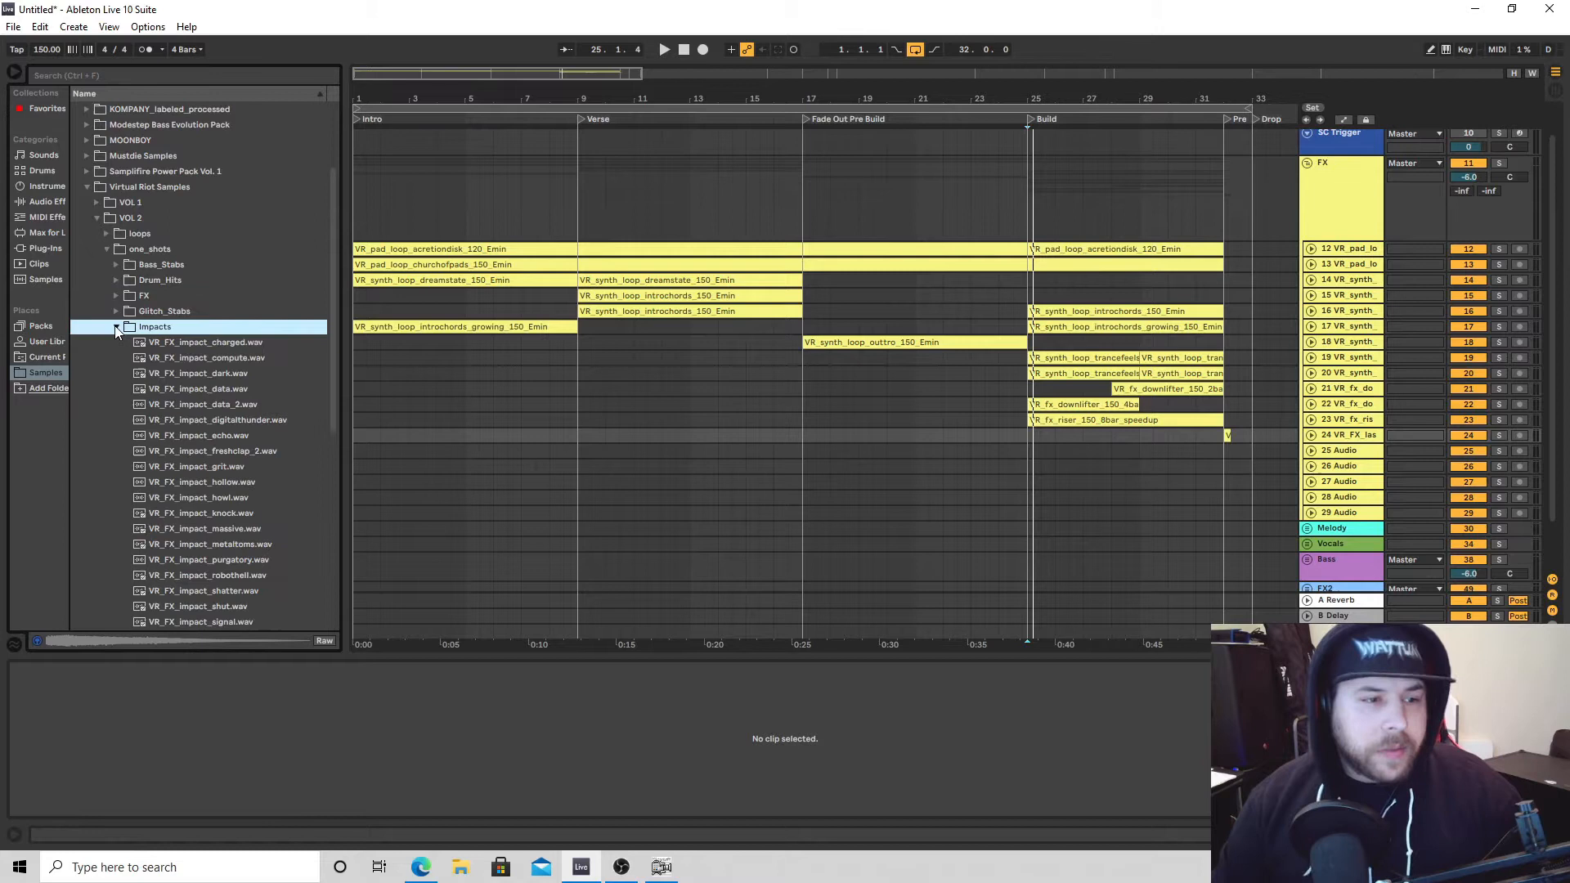
click(197, 345)
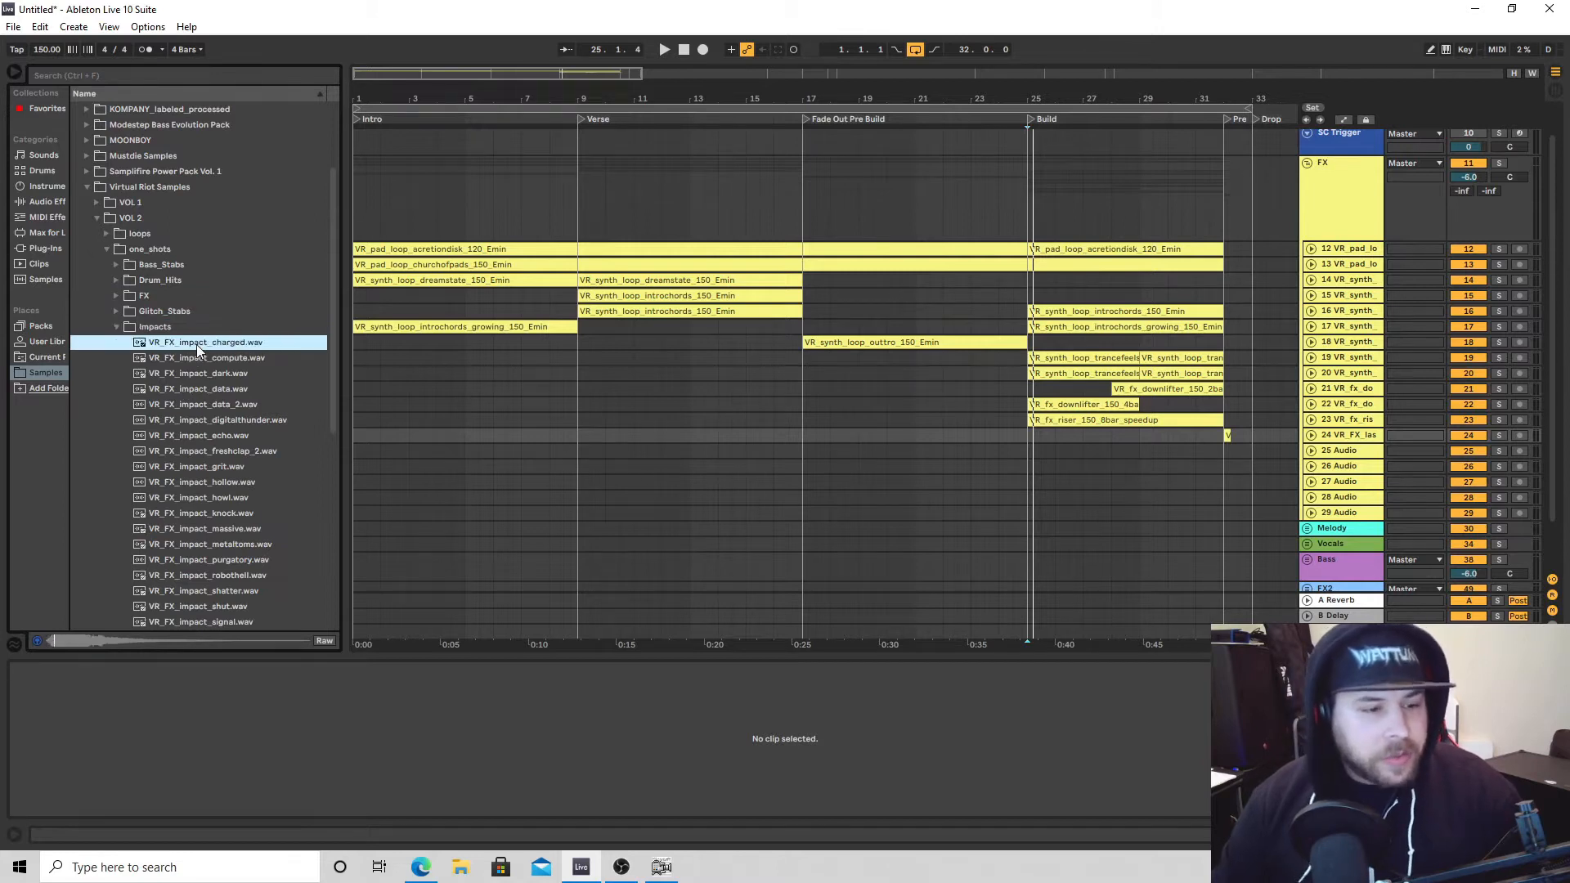
click(193, 360)
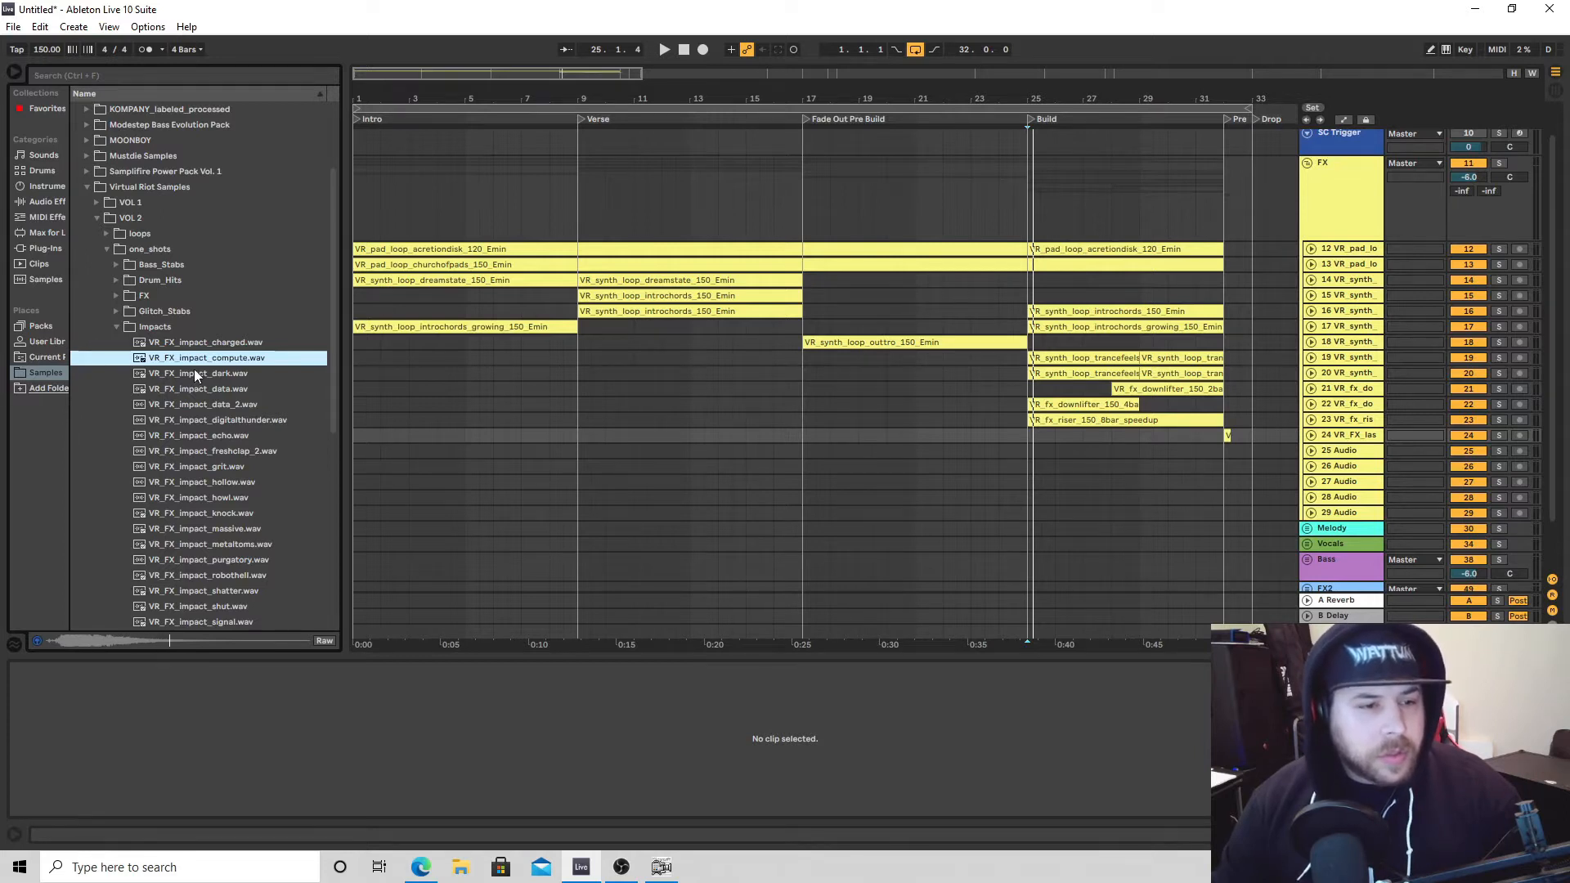
Place VR_FX_impact_compute.wav on track 24 at bar 1, show the track's waveform, and play the Intro.
drag(195, 361, 369, 435)
click(1310, 435)
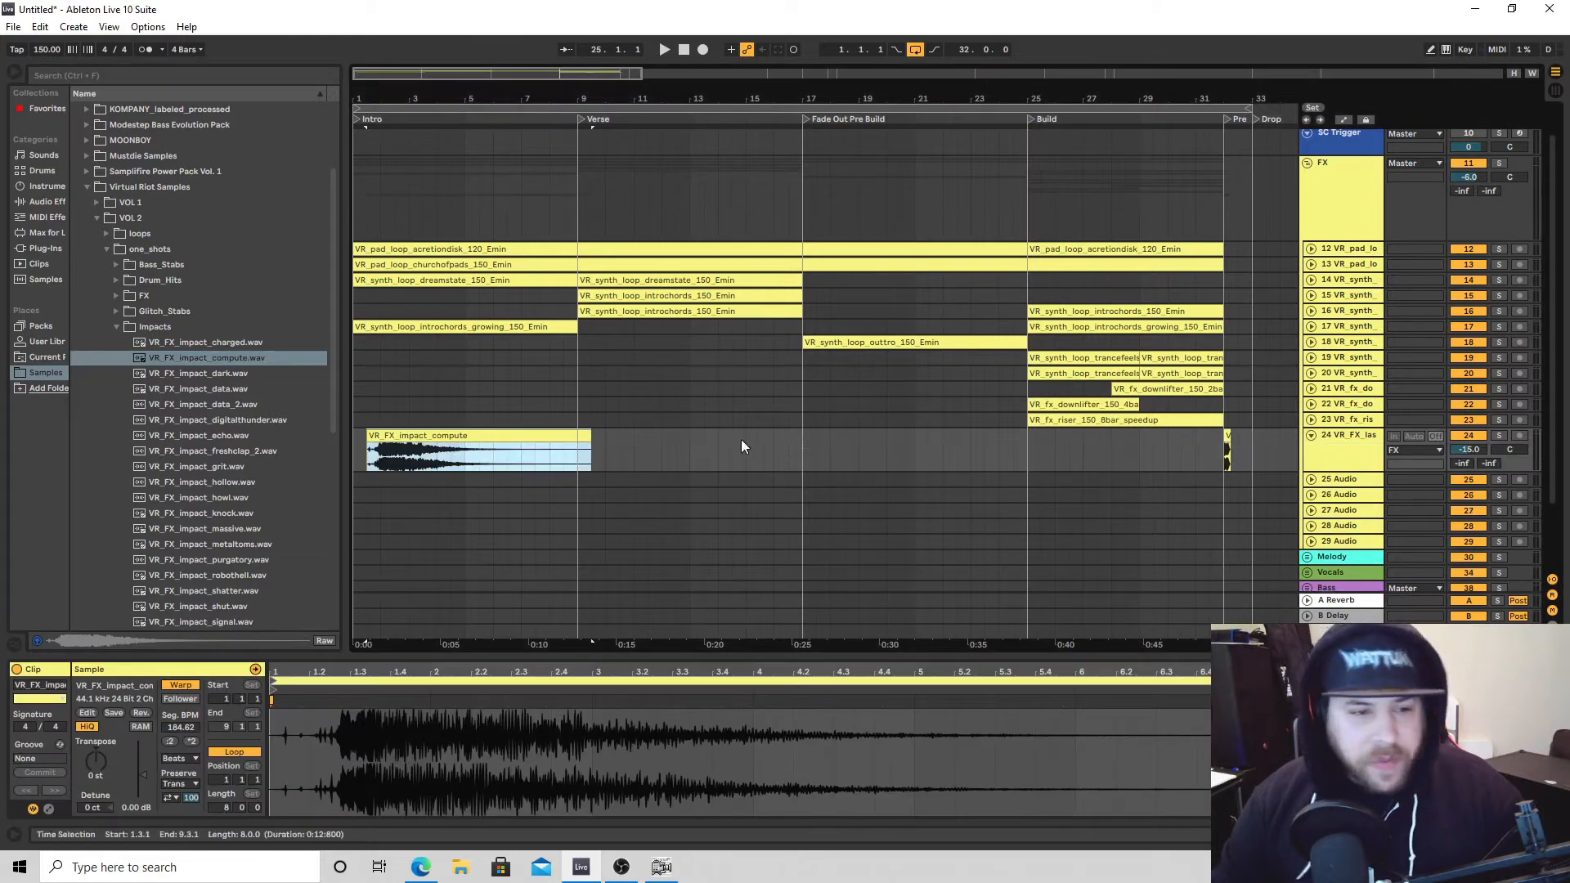
click(367, 438)
drag(367, 437, 383, 439)
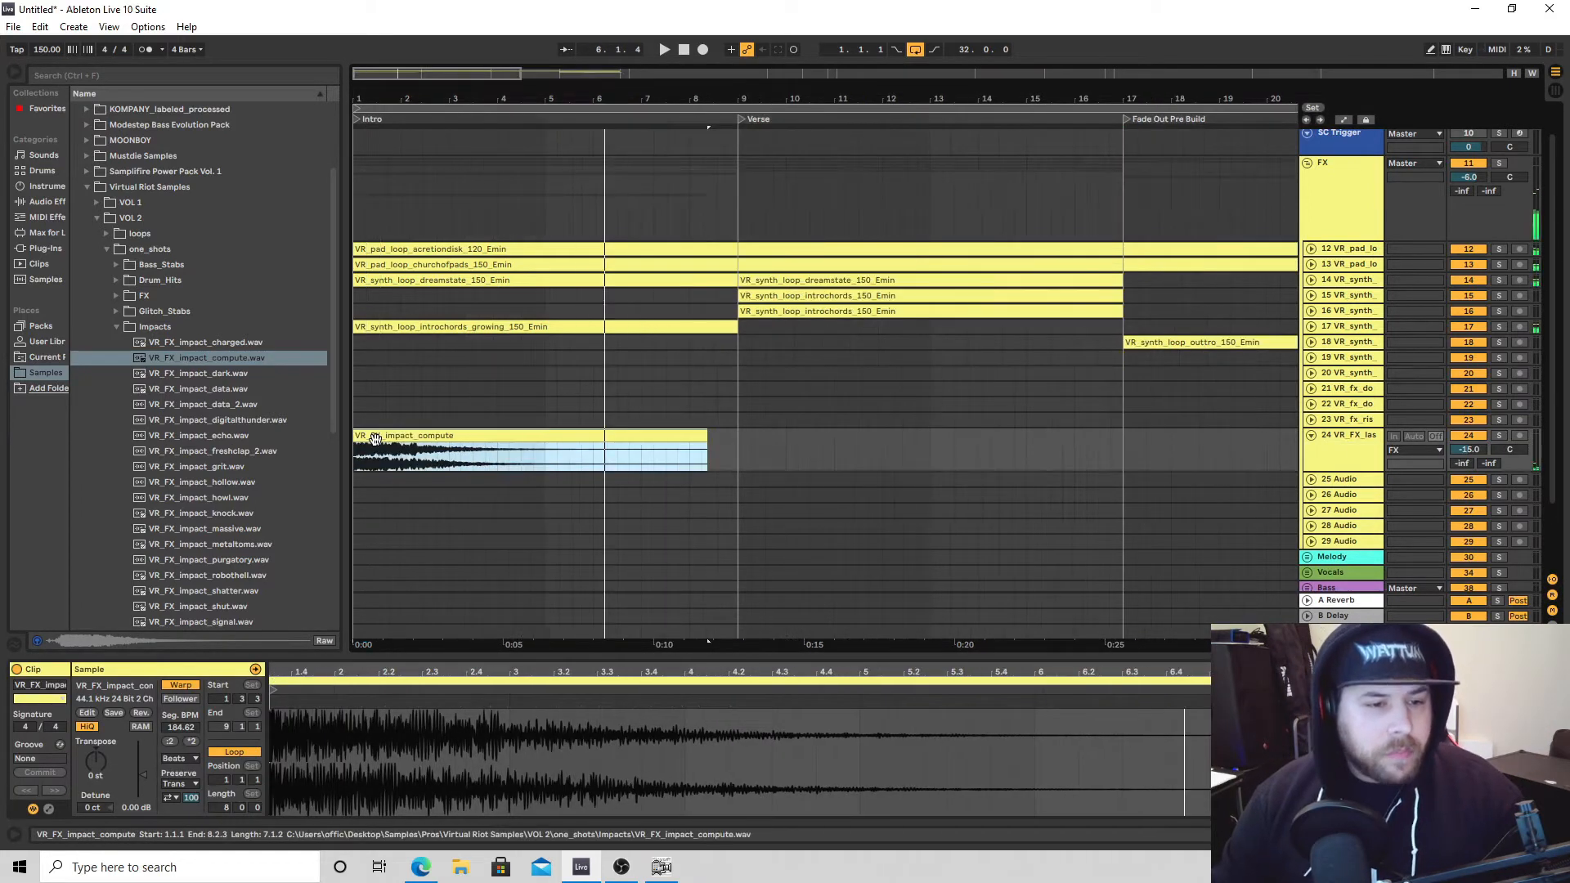
key(space)
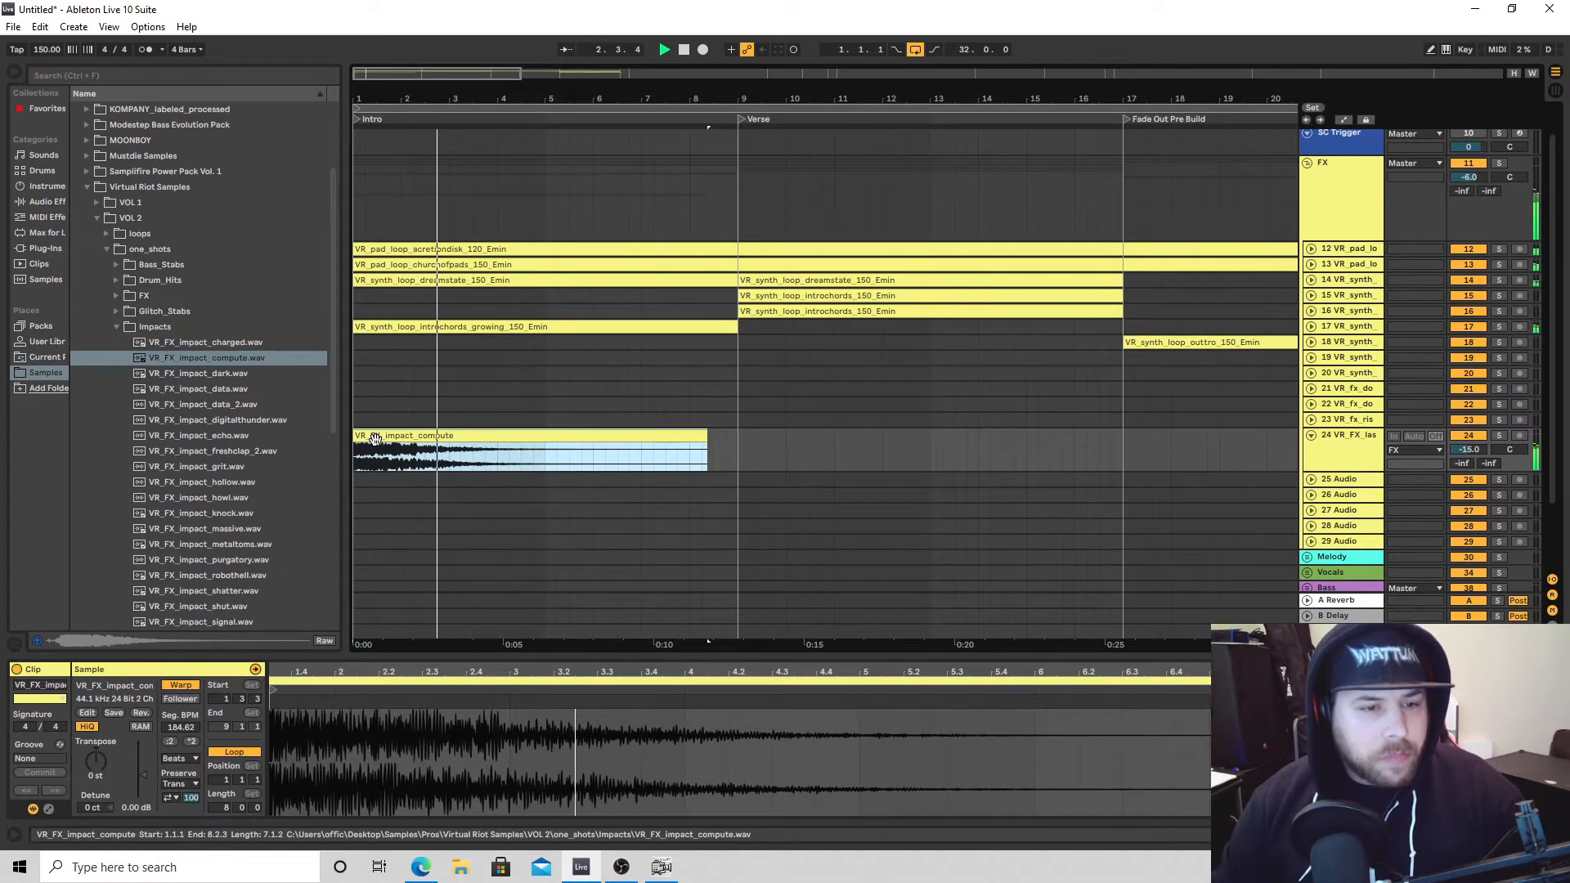
key(space)
Audition more impact samples, place VR_FX_impact_robothell.wav on track 25 at 16.2.1, and play from there.
click(212, 479)
scroll(214, 499, down, 1)
click(216, 527)
scroll(216, 546, down, 1)
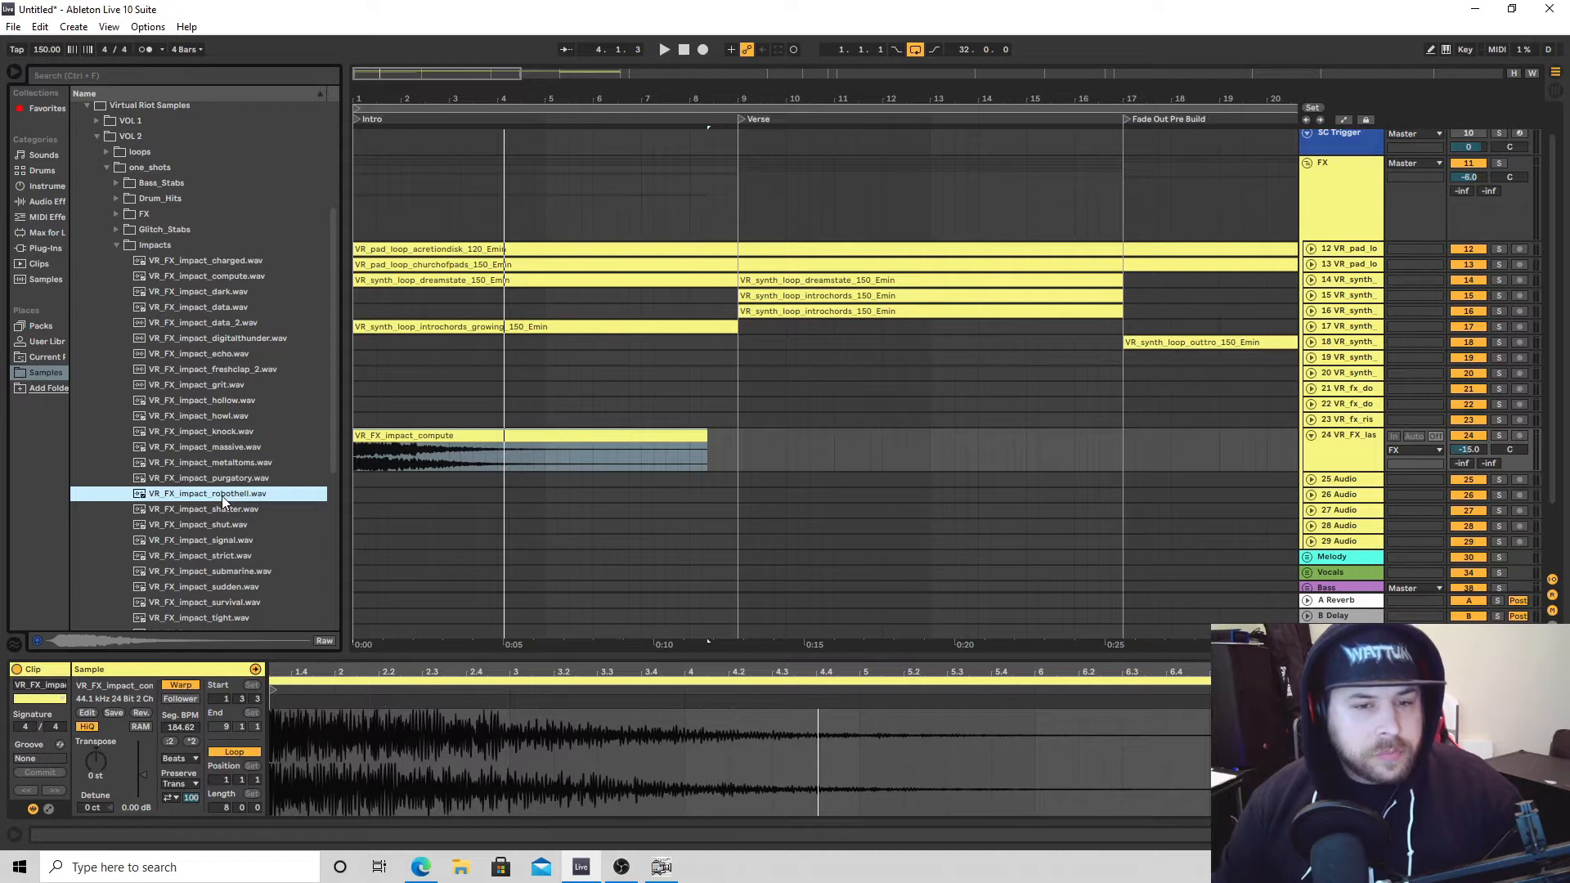
drag(223, 495, 1087, 478)
key(space)
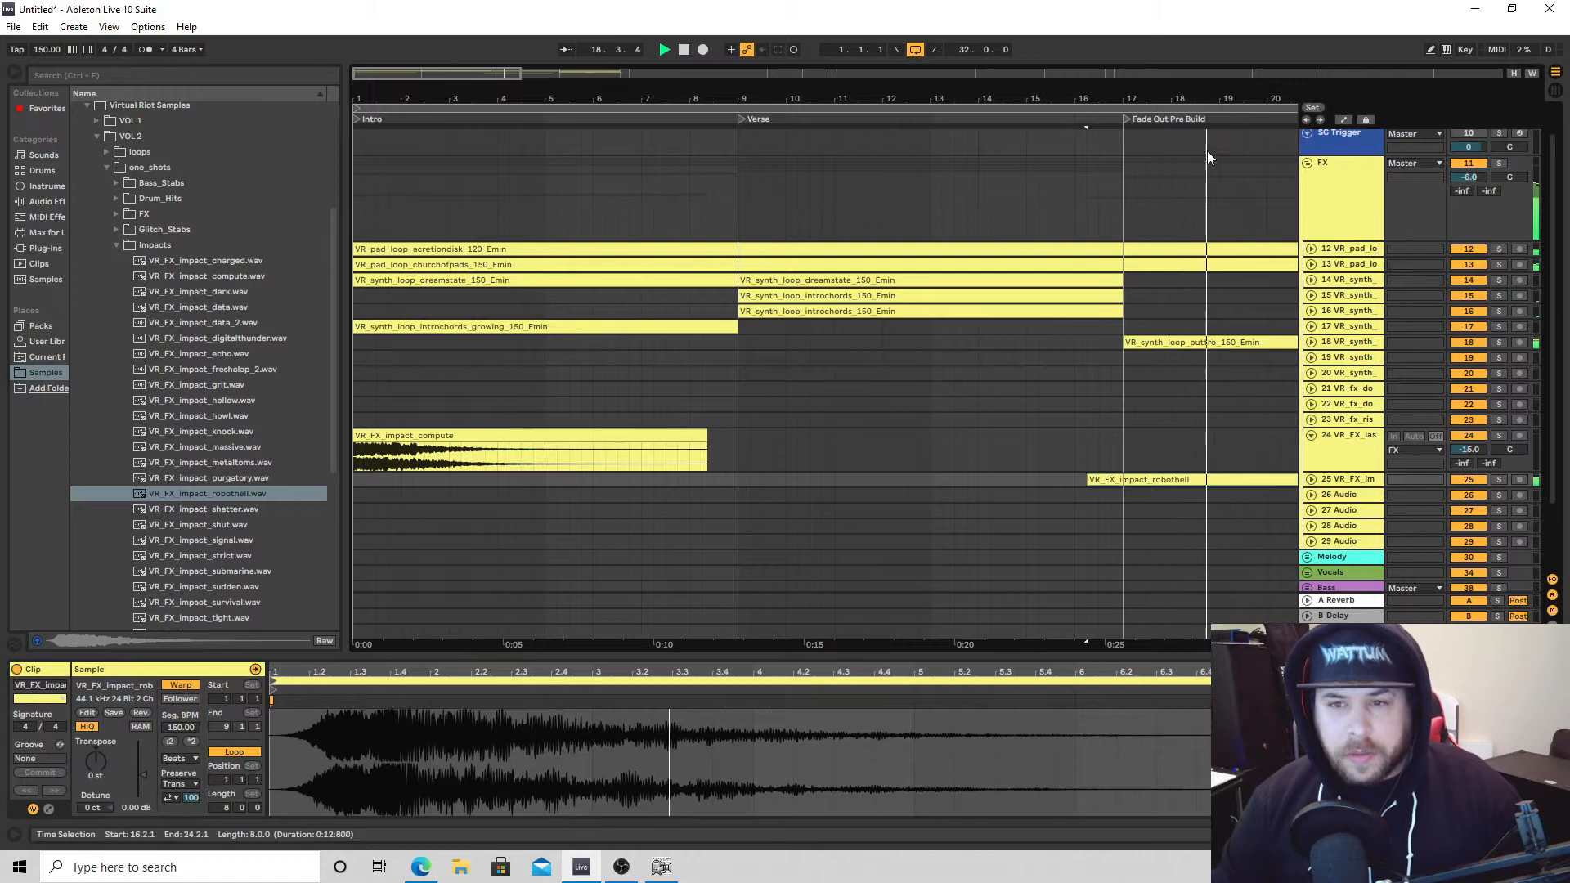
Expand track 25 during playback, collapse tracks 24 and 25, and stop playback.
drag(1181, 96, 771, 82)
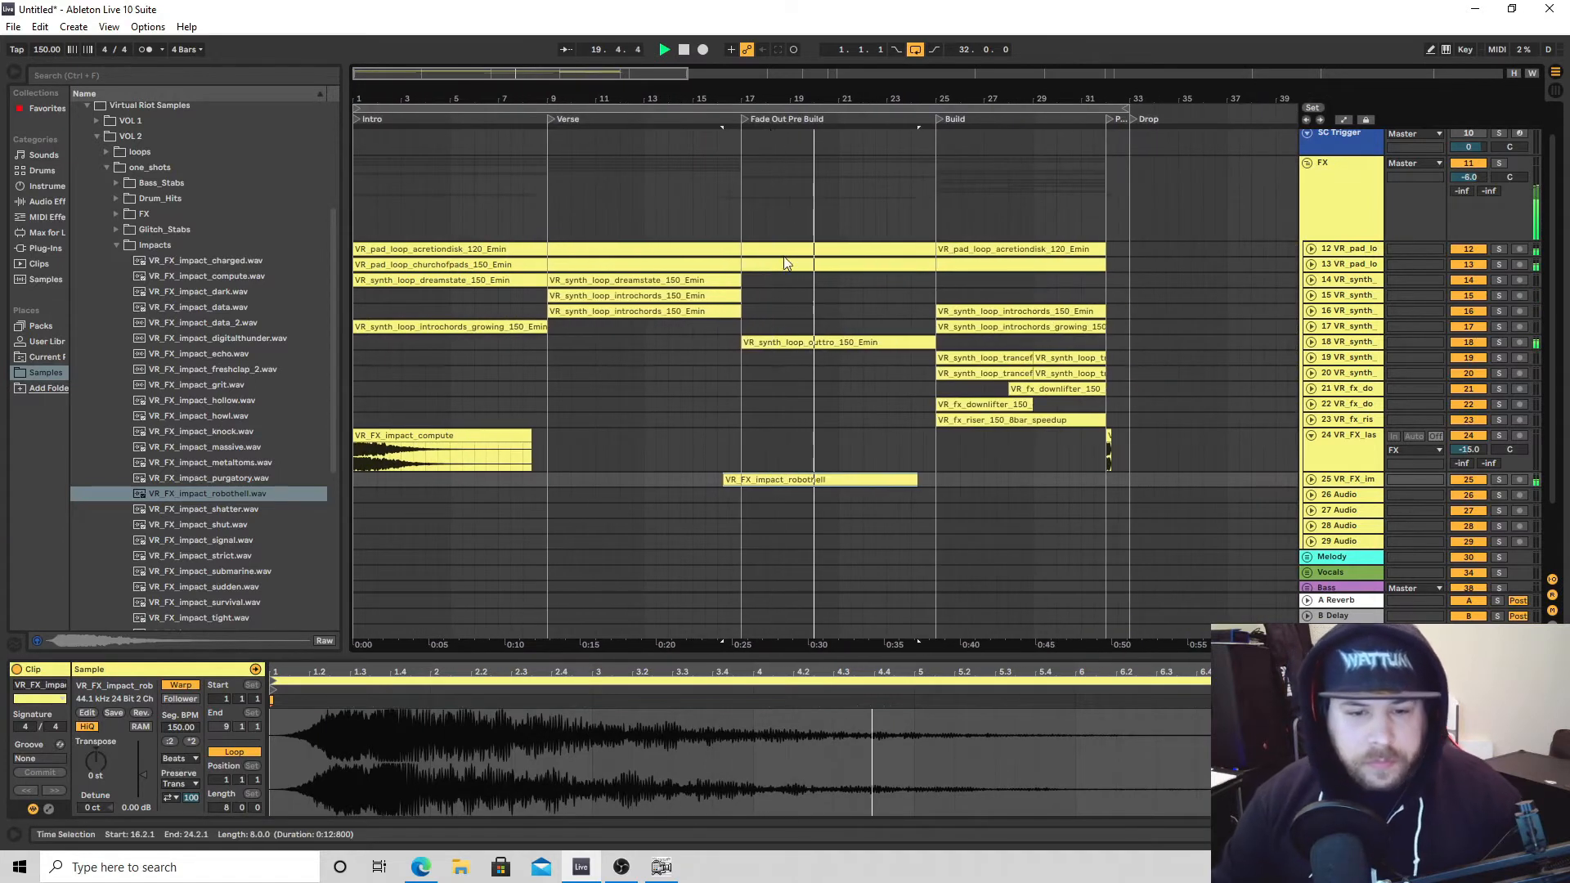
click(1311, 479)
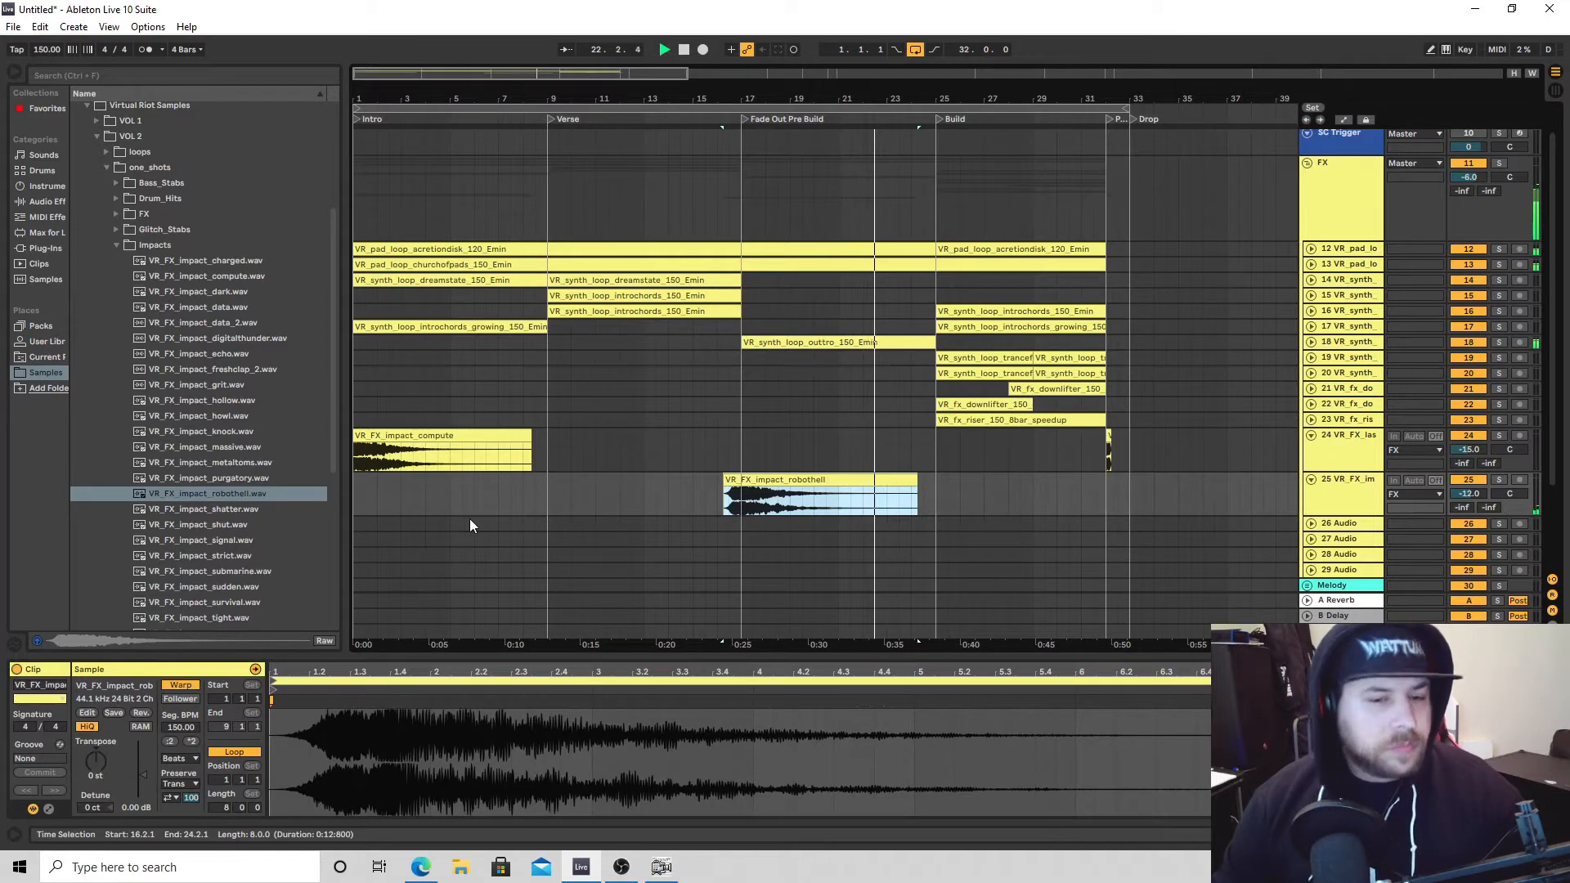
click(1310, 434)
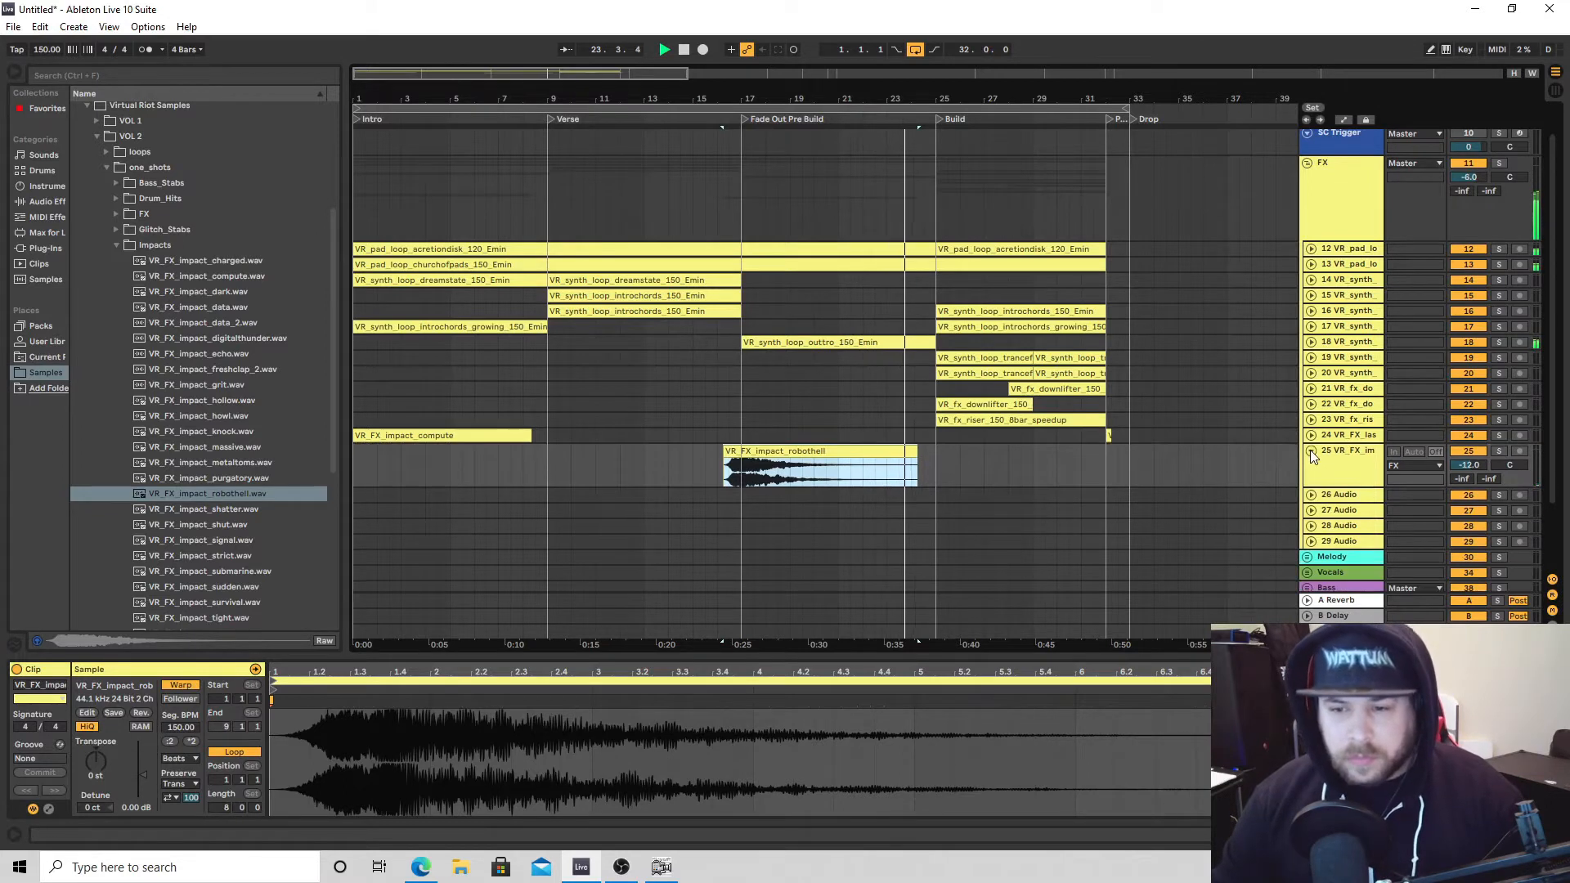
click(1311, 450)
key(space)
Place VR_FX_impact_shatter.wav on track 26 at the start of the Intro and play it.
click(189, 510)
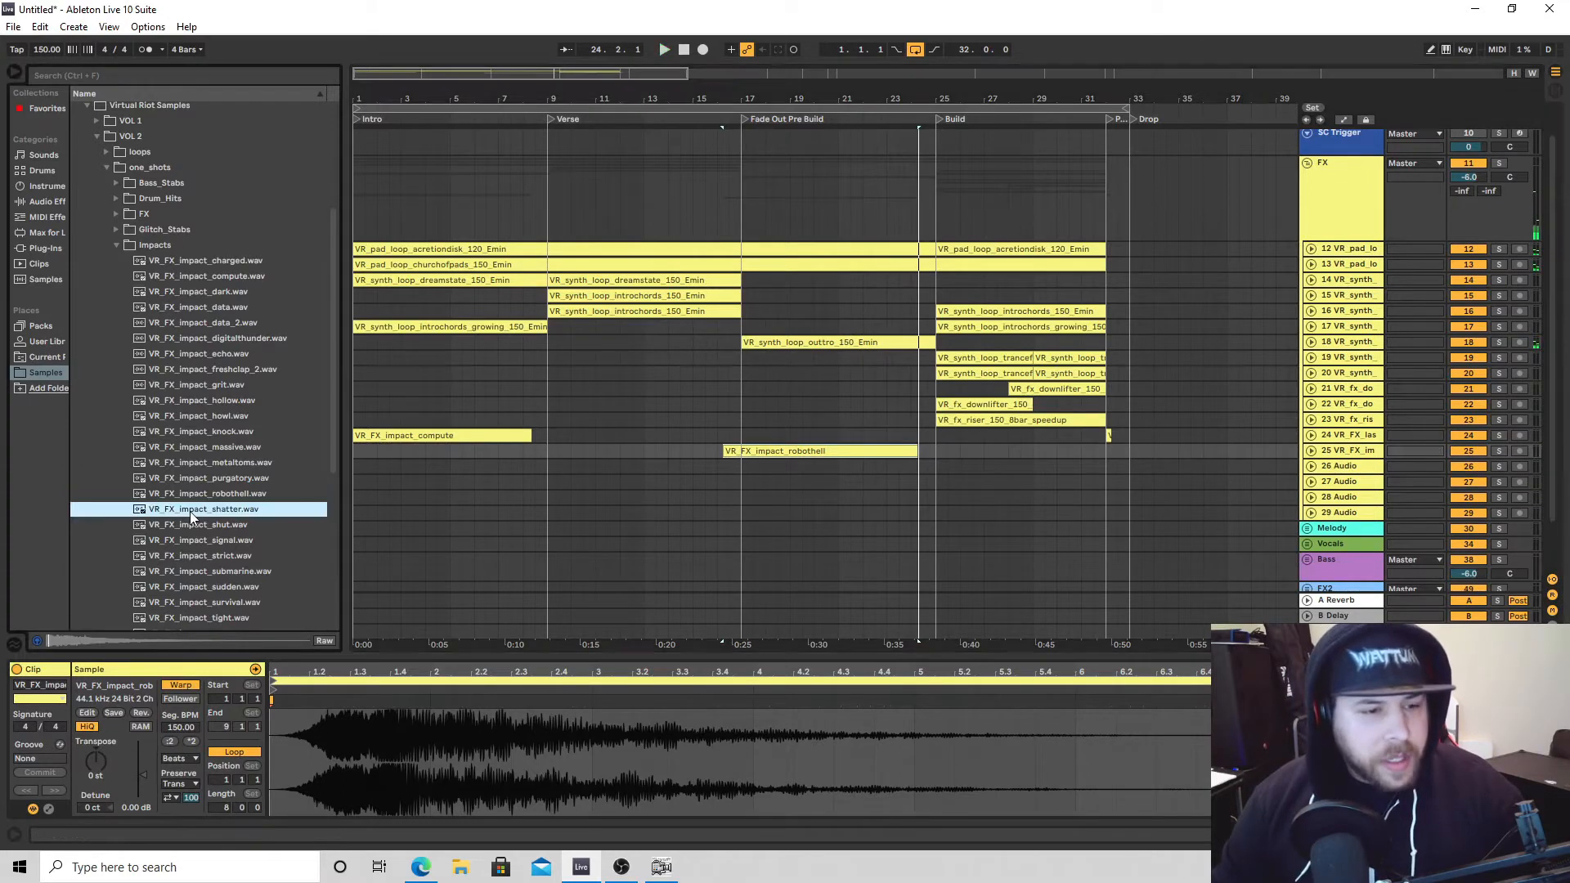
drag(194, 516, 363, 473)
key(space)
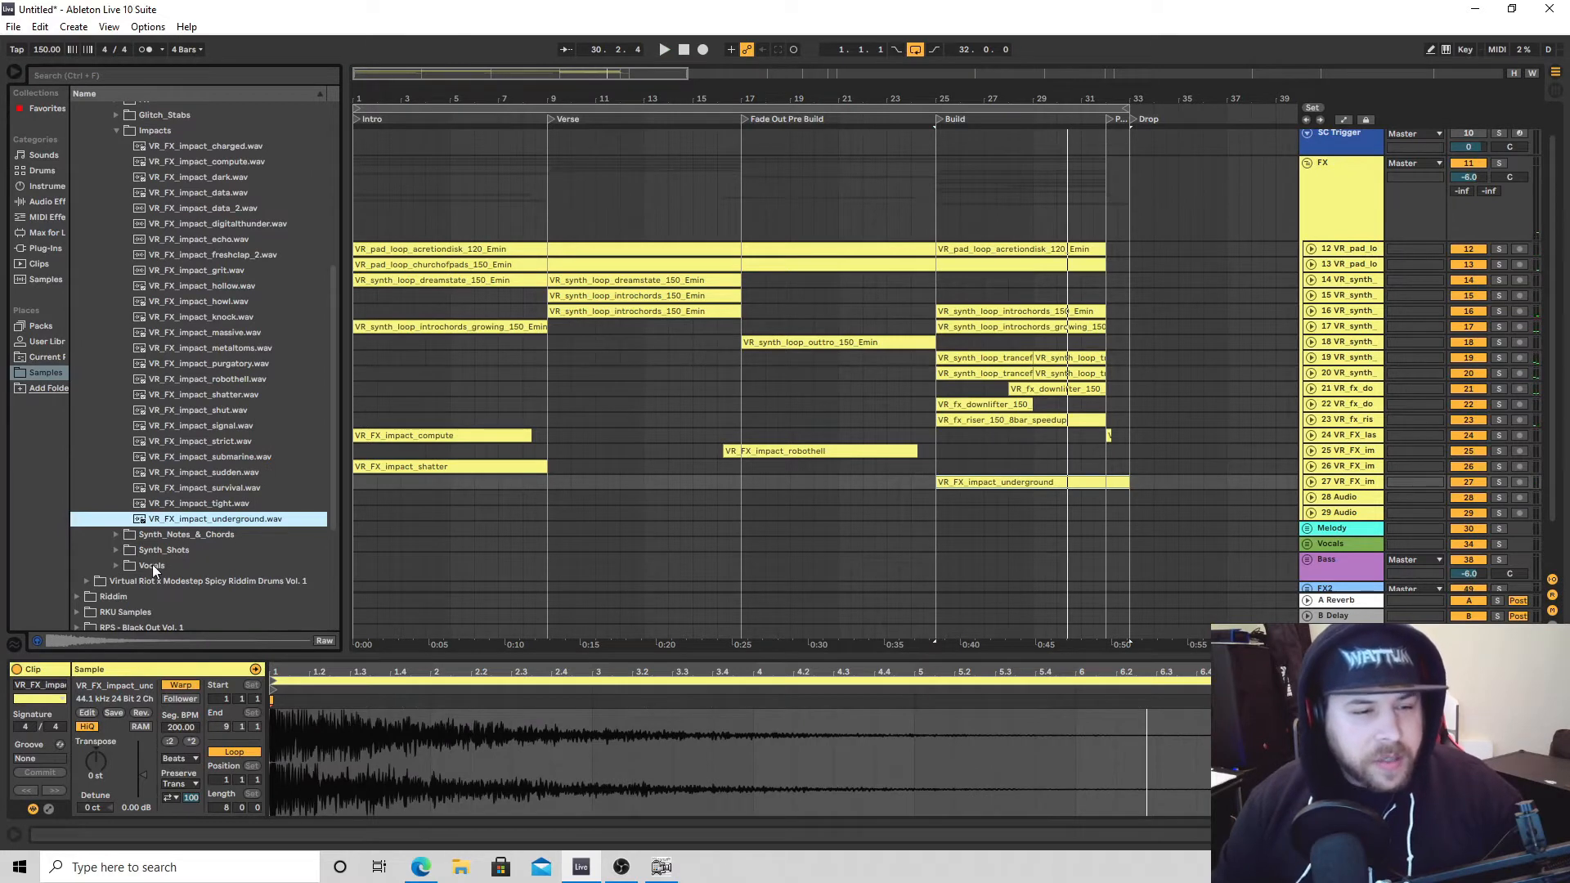
Try VR_synth_hit_threenotes_Emin.wav on track 28 at the start of Fade Out Pre Build and play it.
click(118, 536)
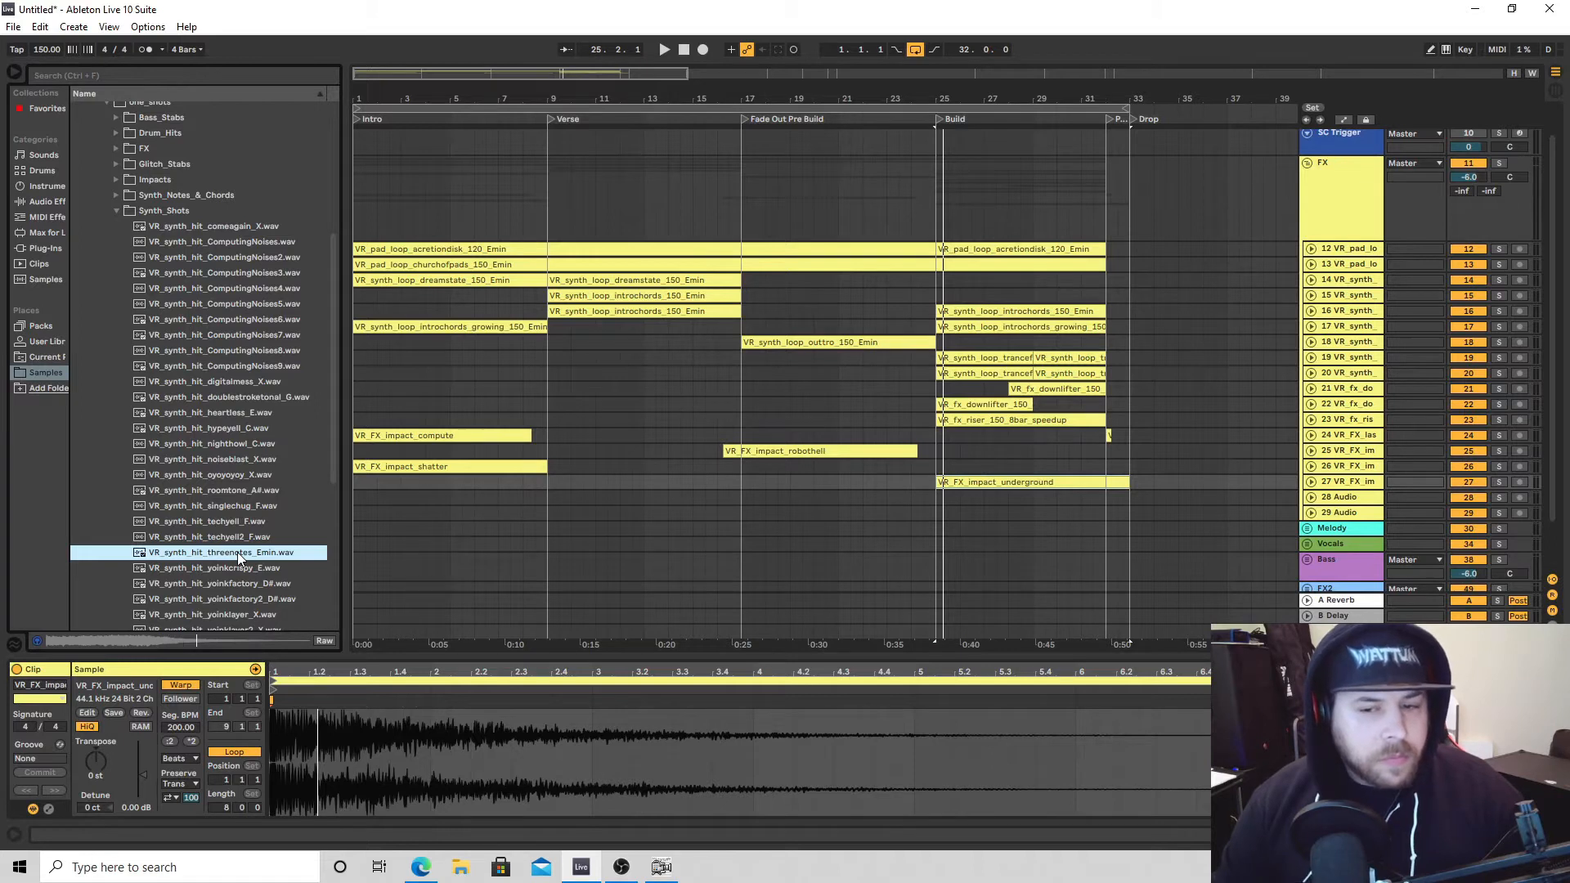
drag(237, 558, 741, 499)
click(691, 502)
key(space)
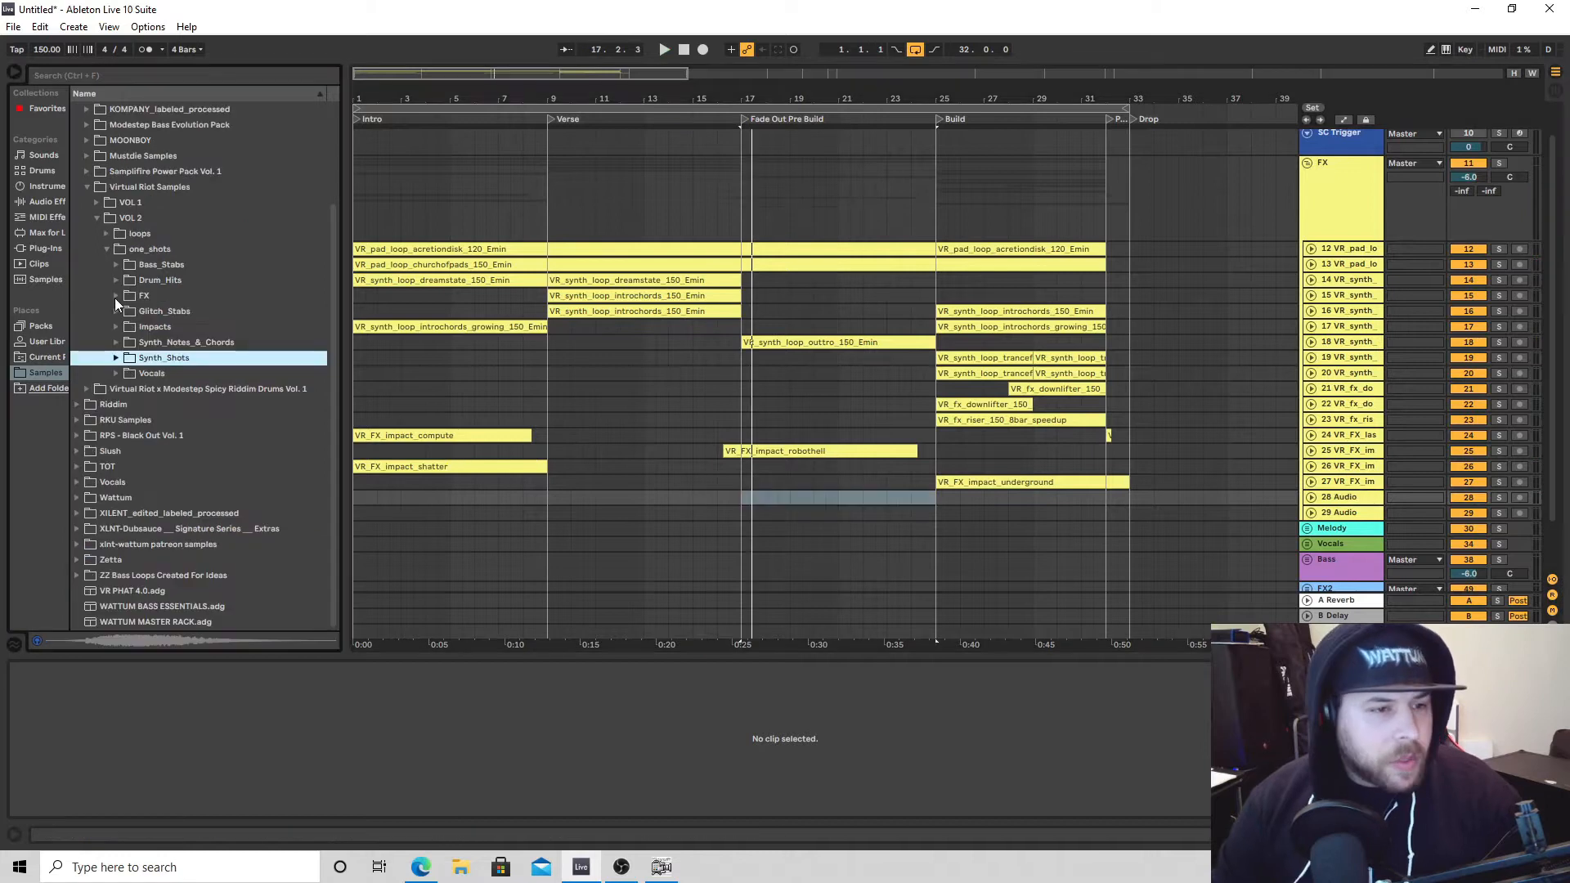
Place VR_fx_riser_150_8bar_stratosphere.wav from the FX folder on track 28 at the start of Fade Out Pre Build and play.
click(116, 298)
scroll(193, 468, down, 5)
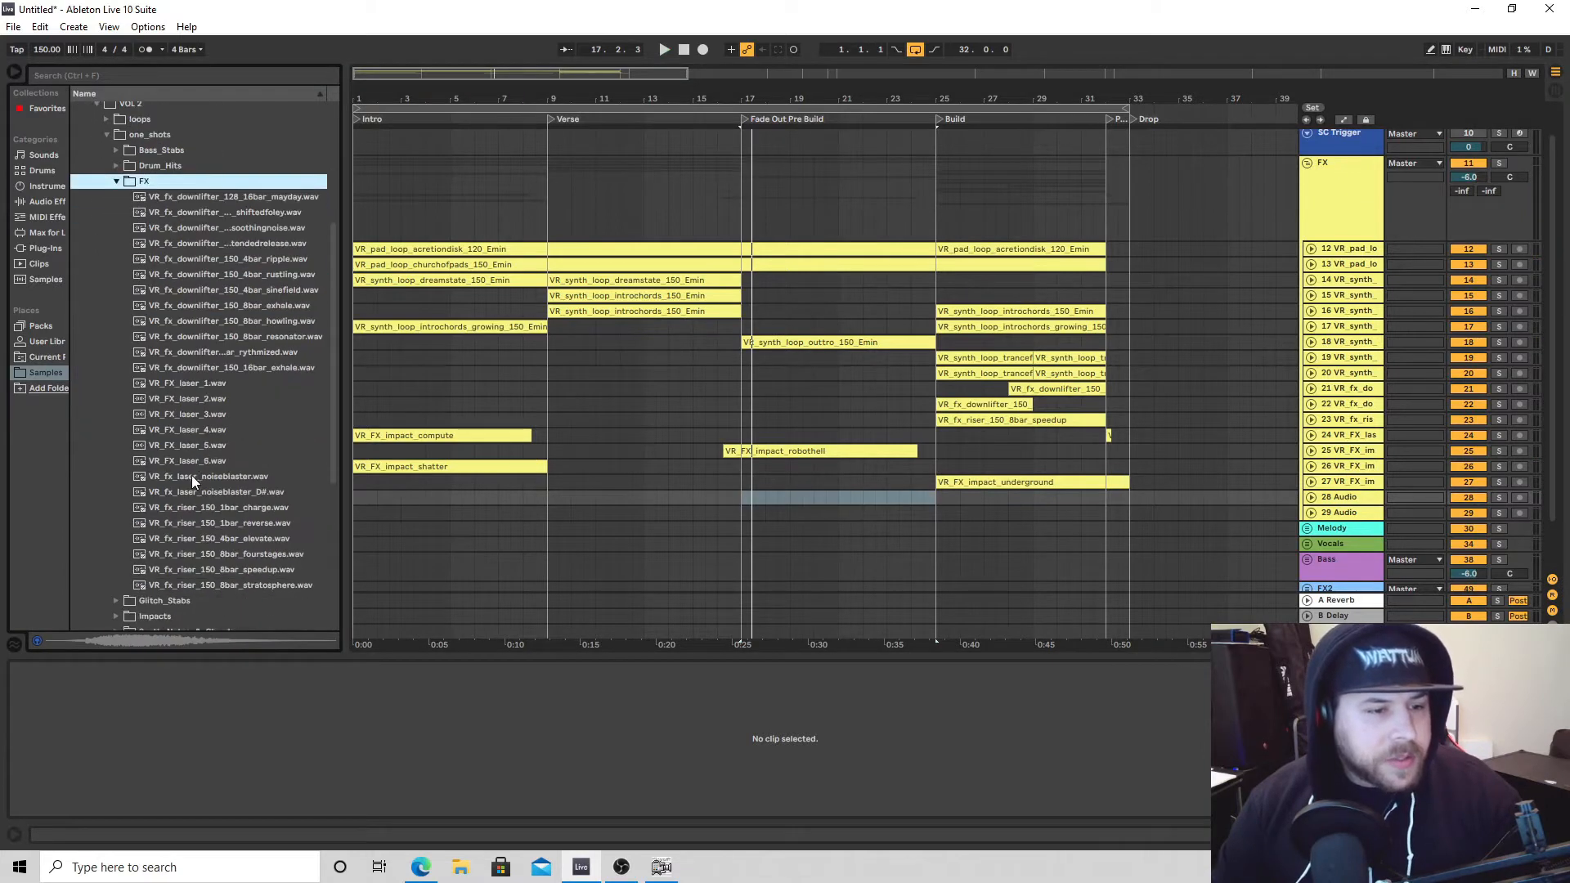
click(237, 525)
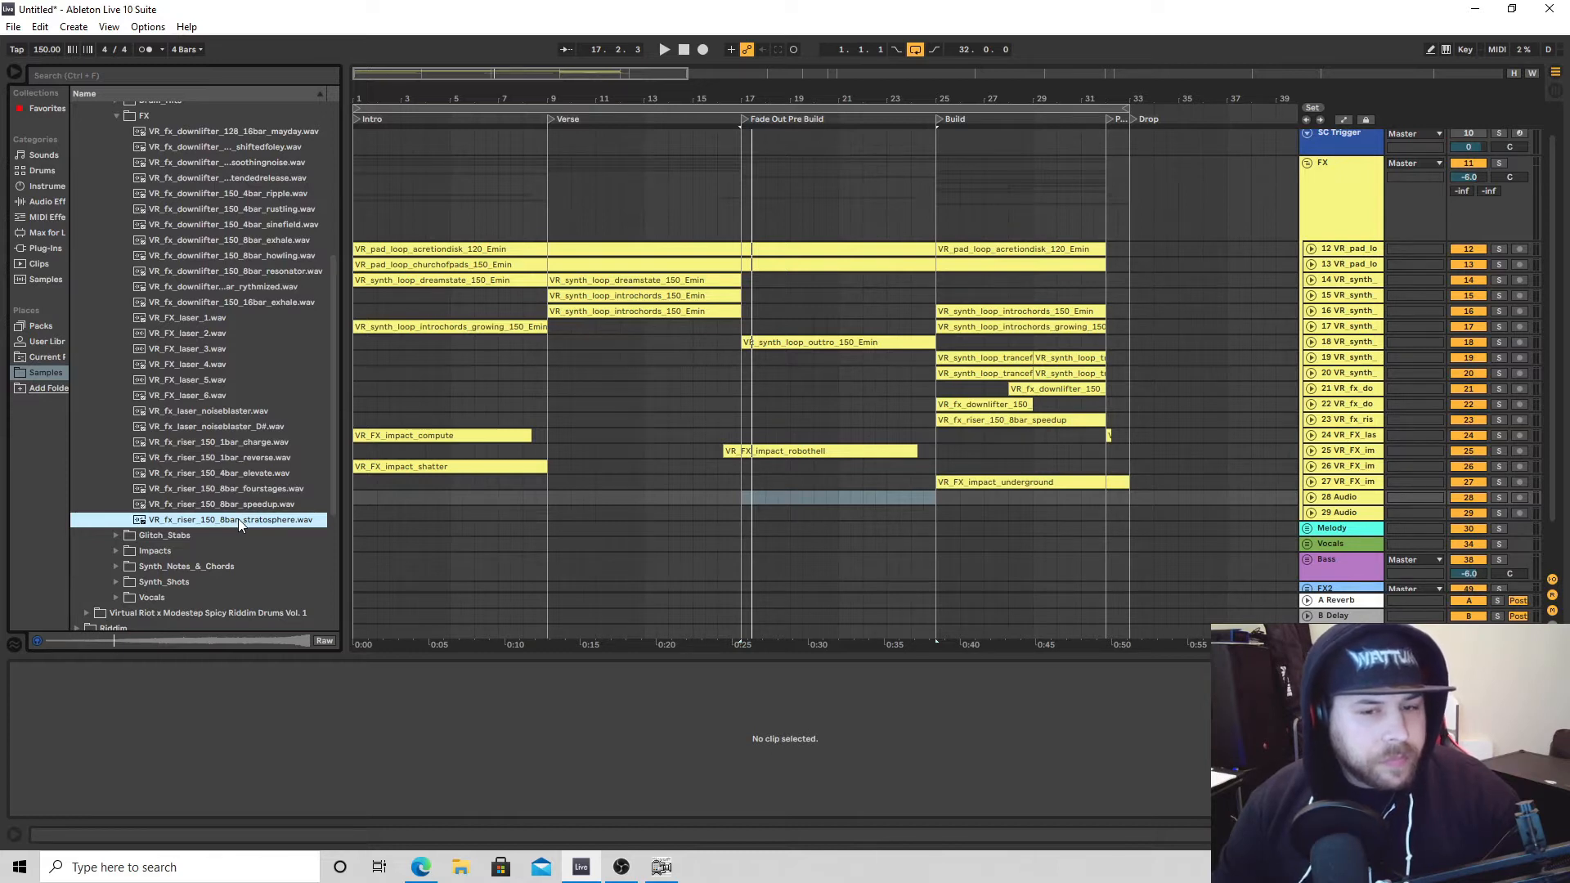
drag(238, 518, 736, 497)
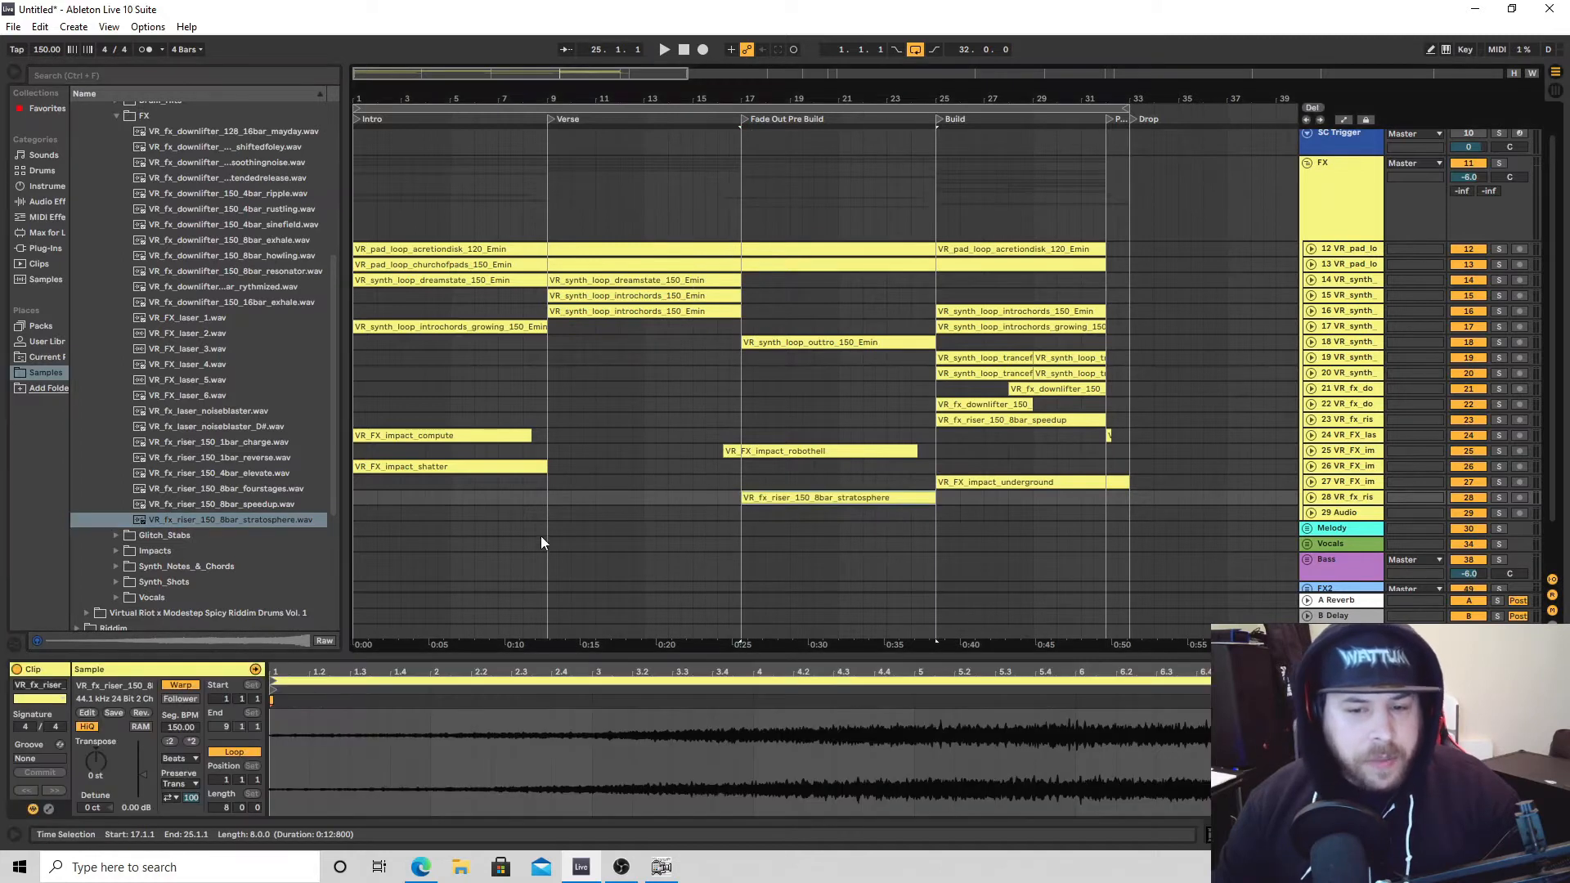
key(space)
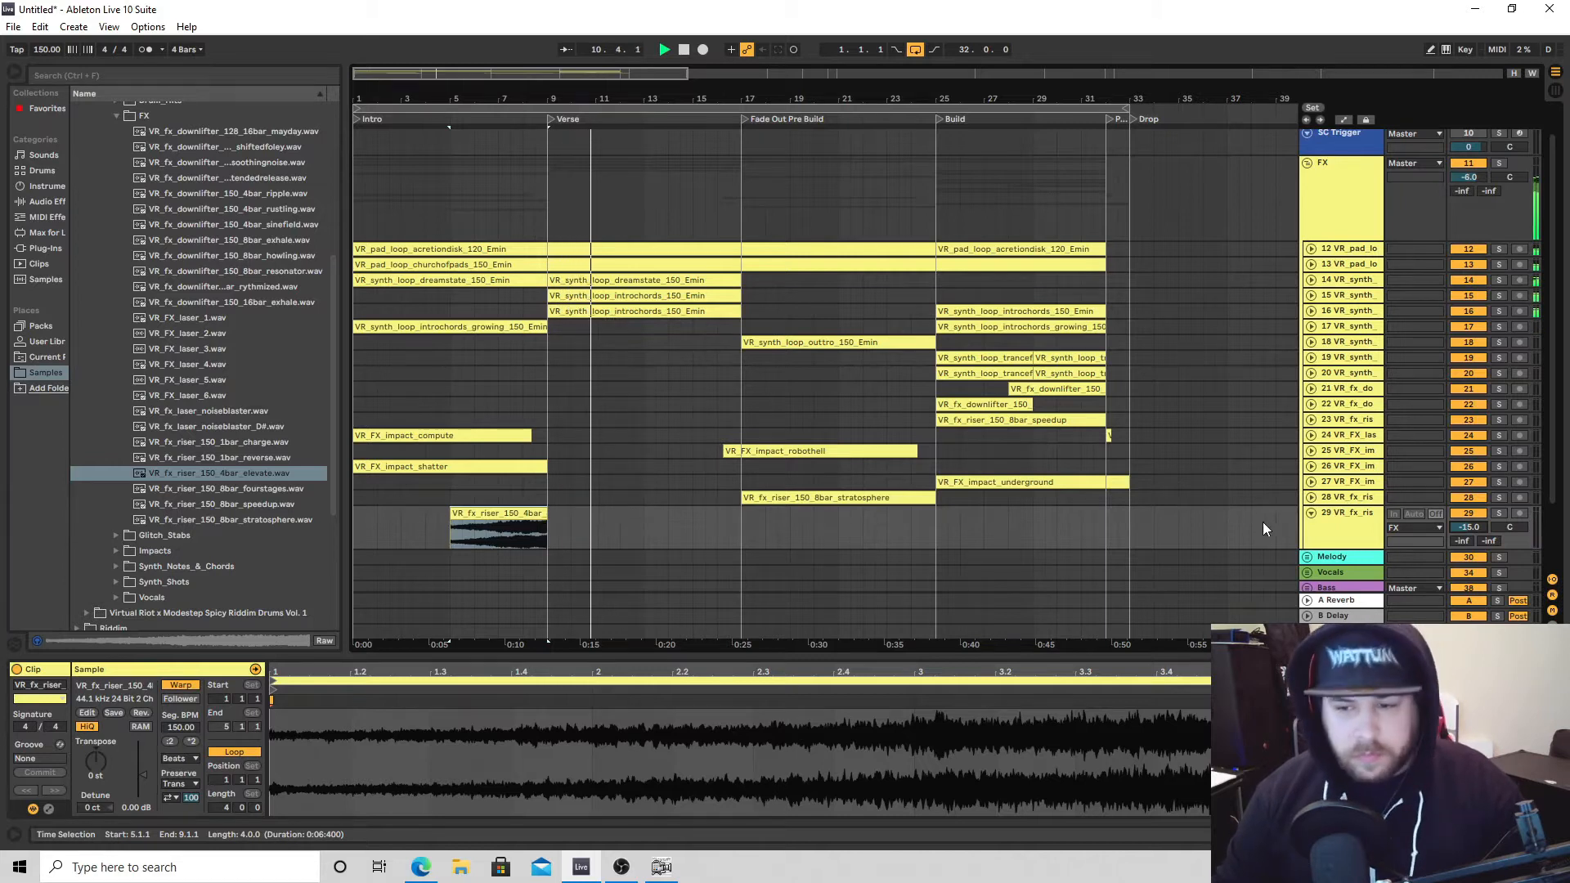
Collapse track 29 and the FX group, and unfold the Drums group's tracks.
click(1311, 514)
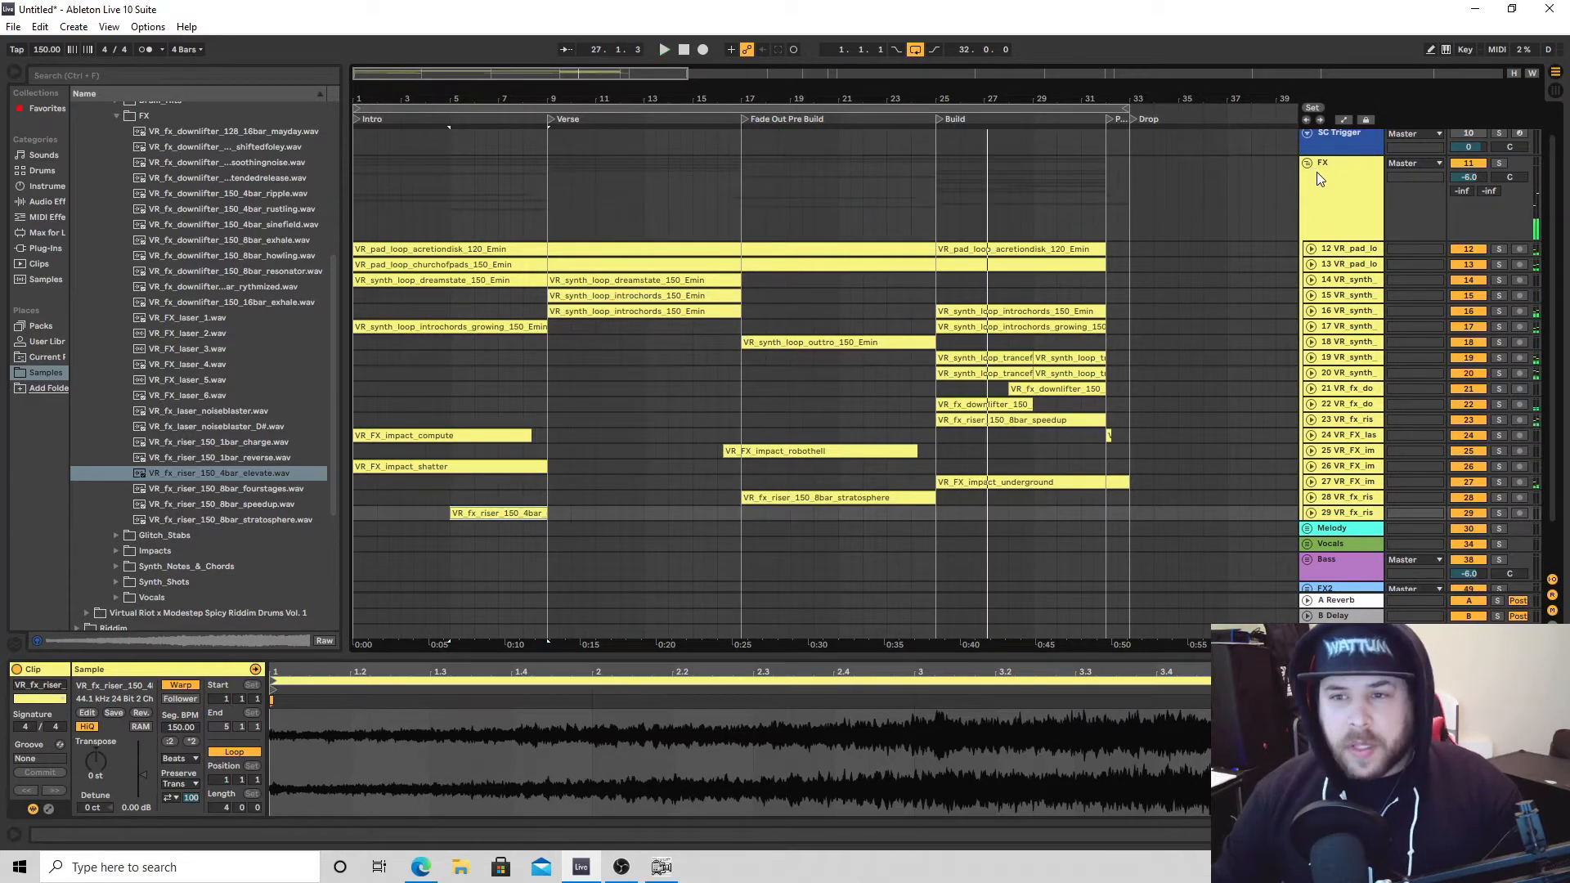
key(alt+u)
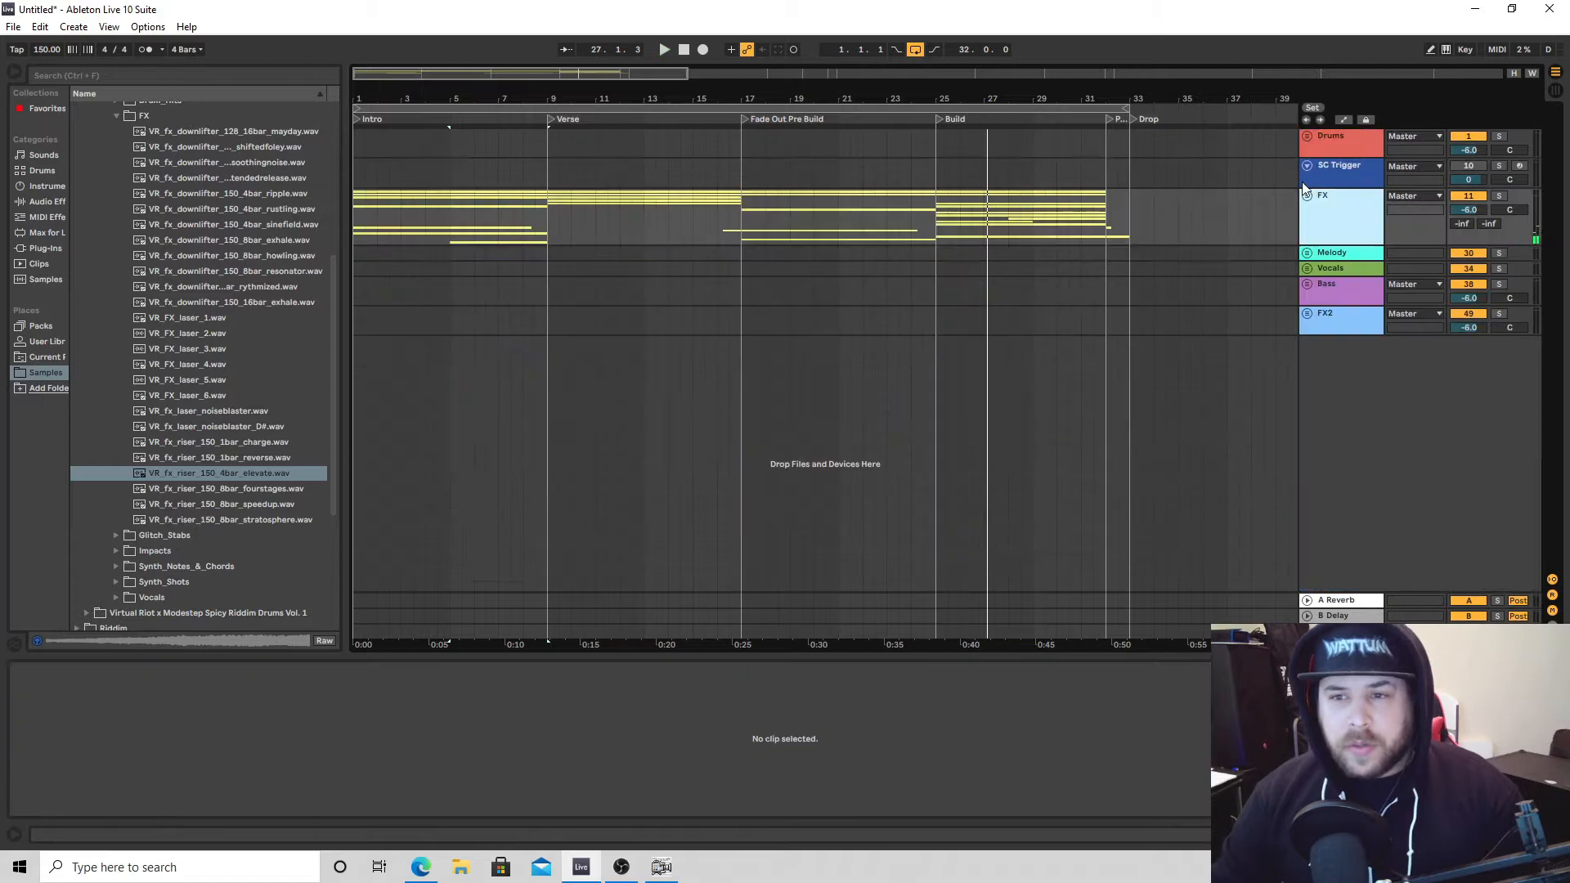
click(1307, 136)
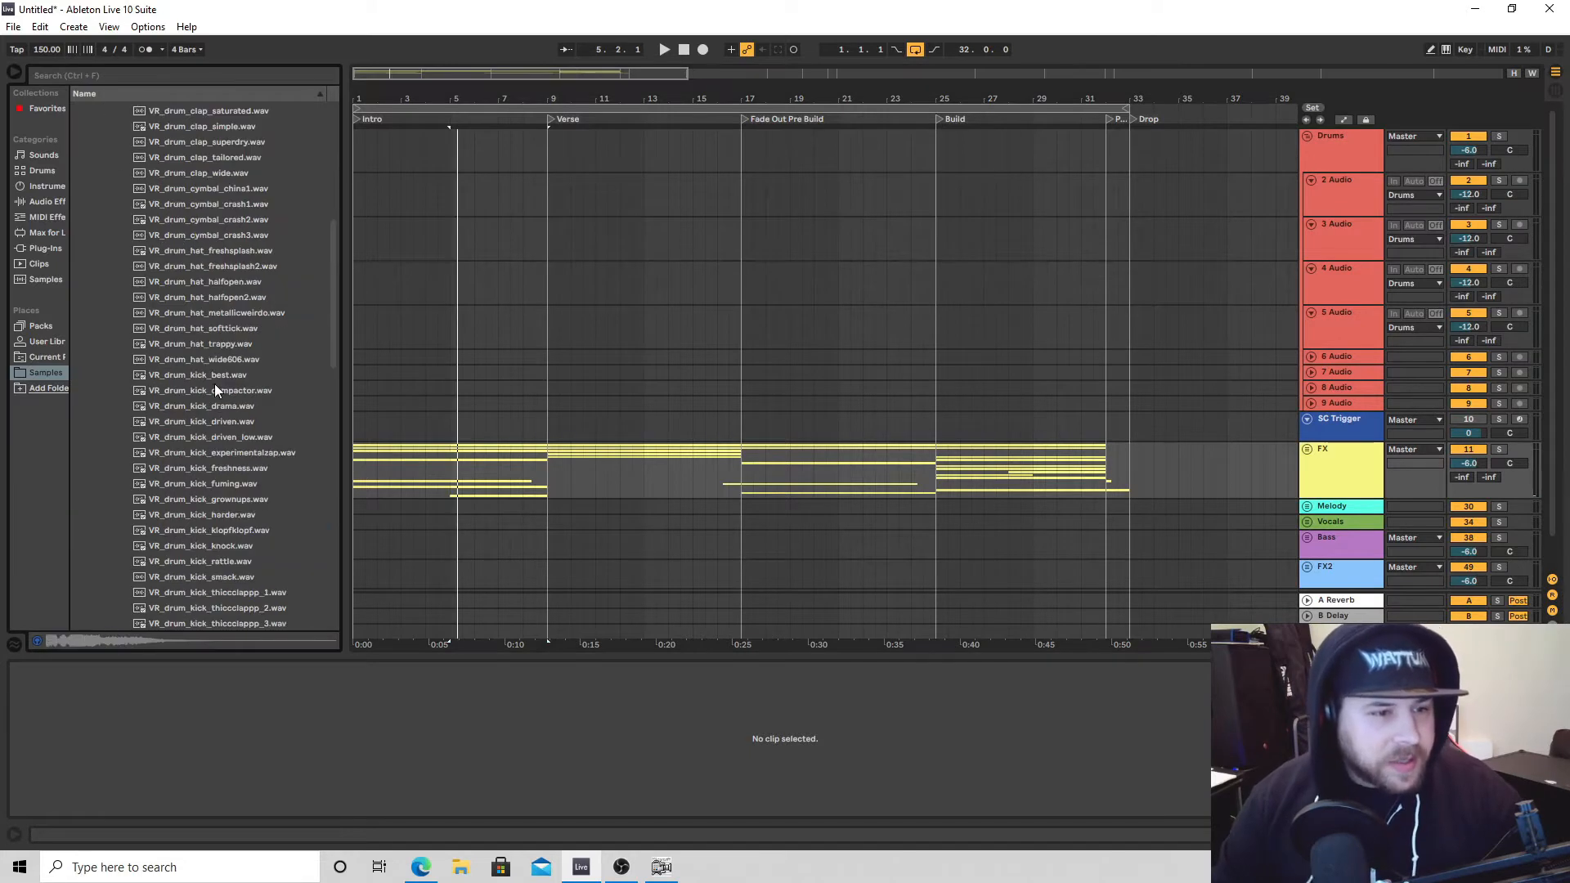
Audition the VR_drum_kick samples in the Drum_Hits folder one after another, from best to tickle.
click(214, 378)
click(218, 392)
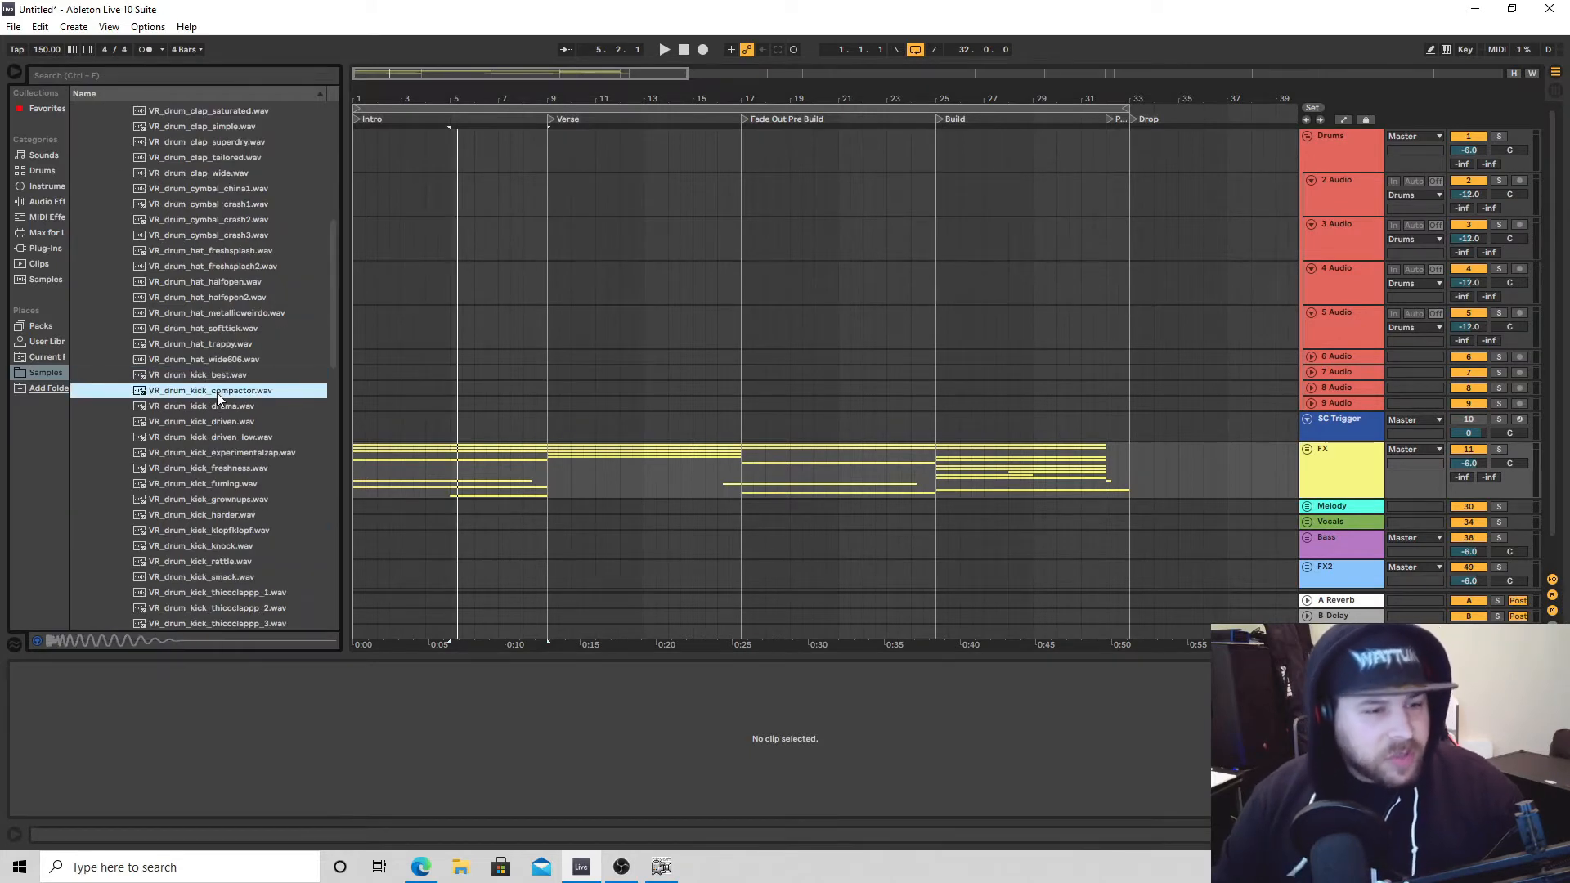
click(217, 407)
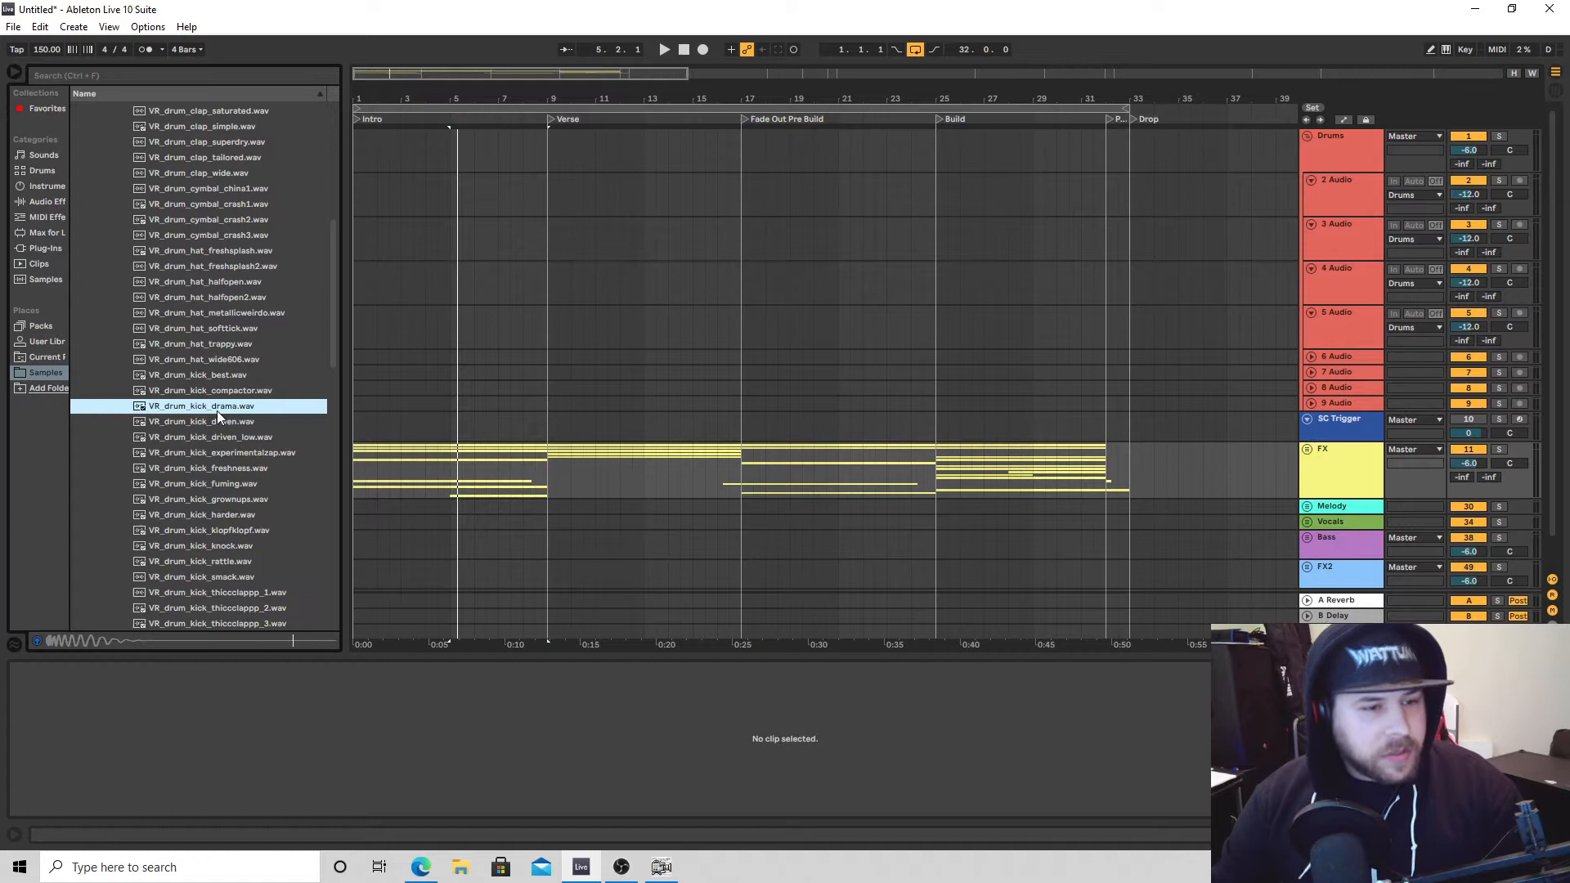
click(227, 425)
click(228, 438)
click(228, 452)
click(229, 468)
click(227, 483)
click(224, 498)
click(224, 516)
click(222, 529)
click(222, 513)
click(222, 500)
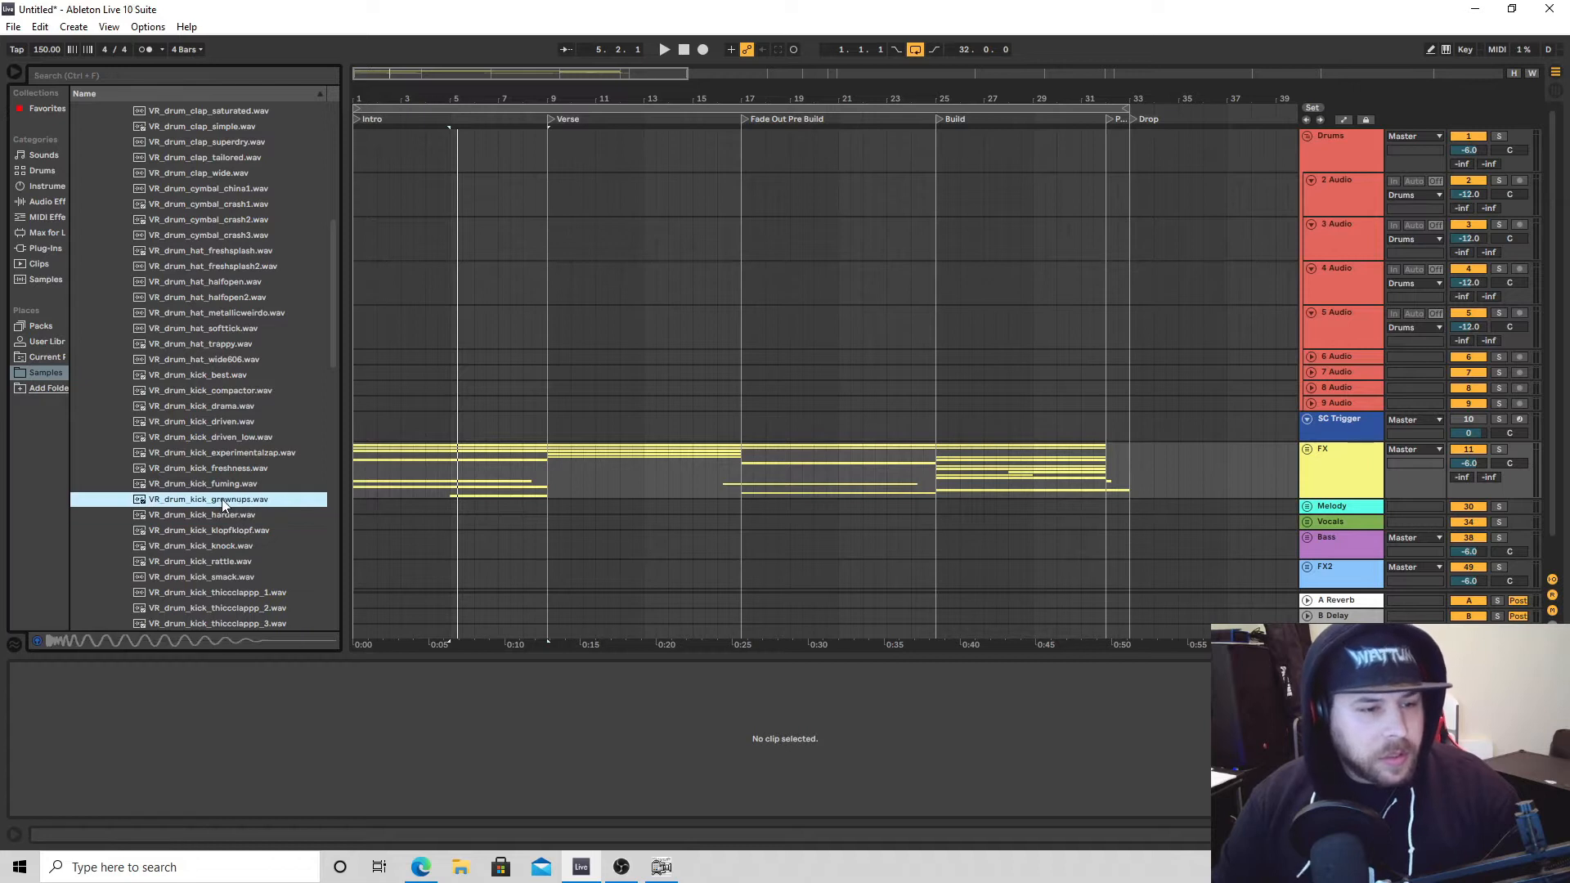
click(225, 544)
click(228, 561)
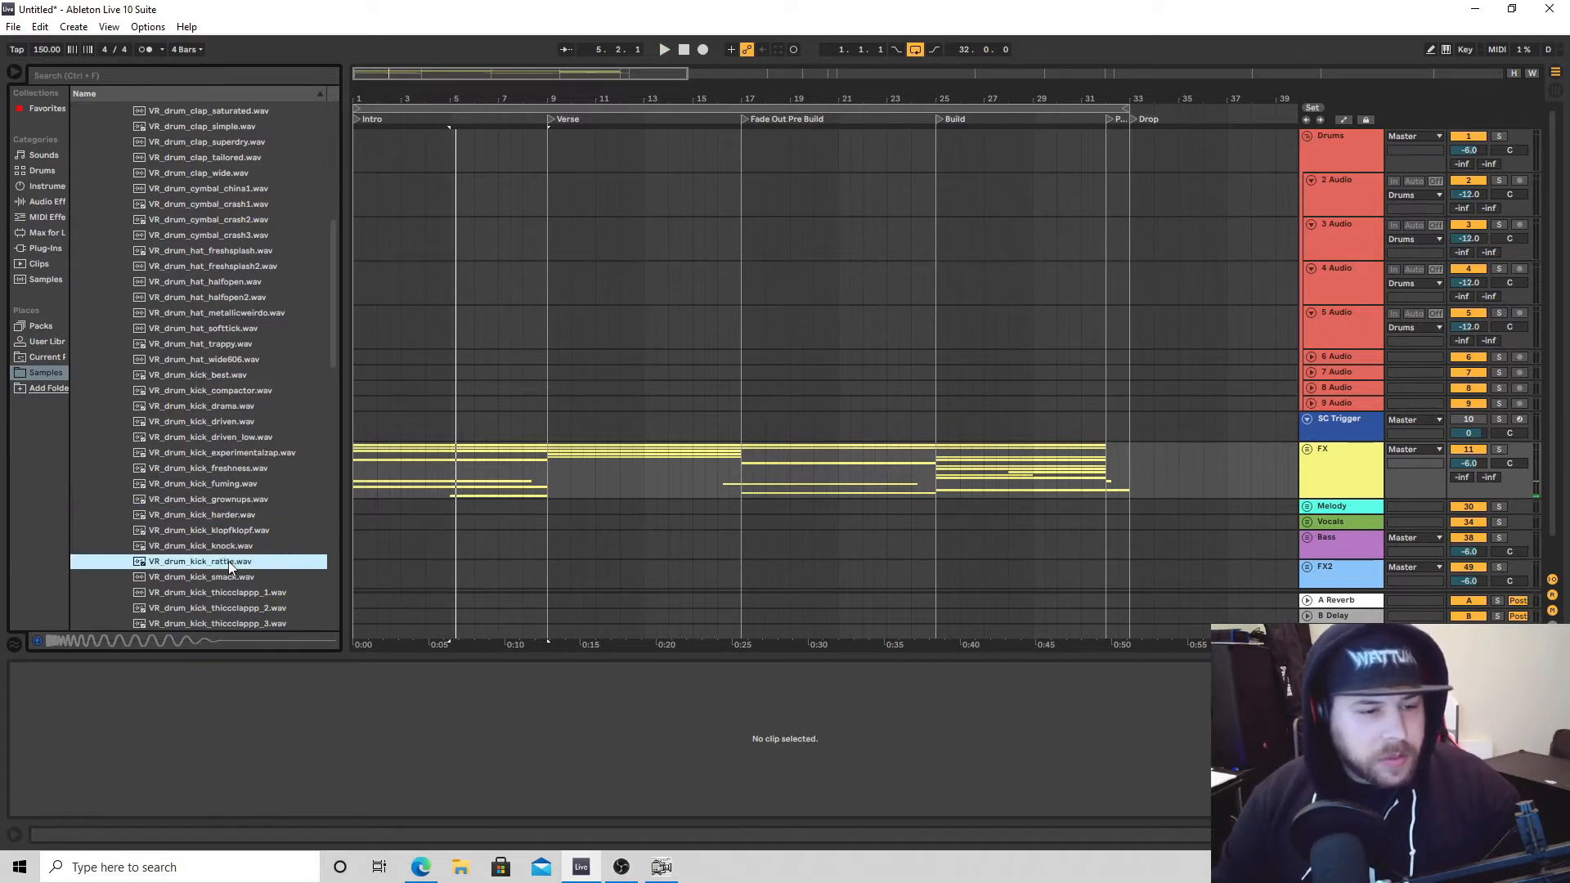
click(232, 581)
click(232, 588)
scroll(232, 591, down, 3)
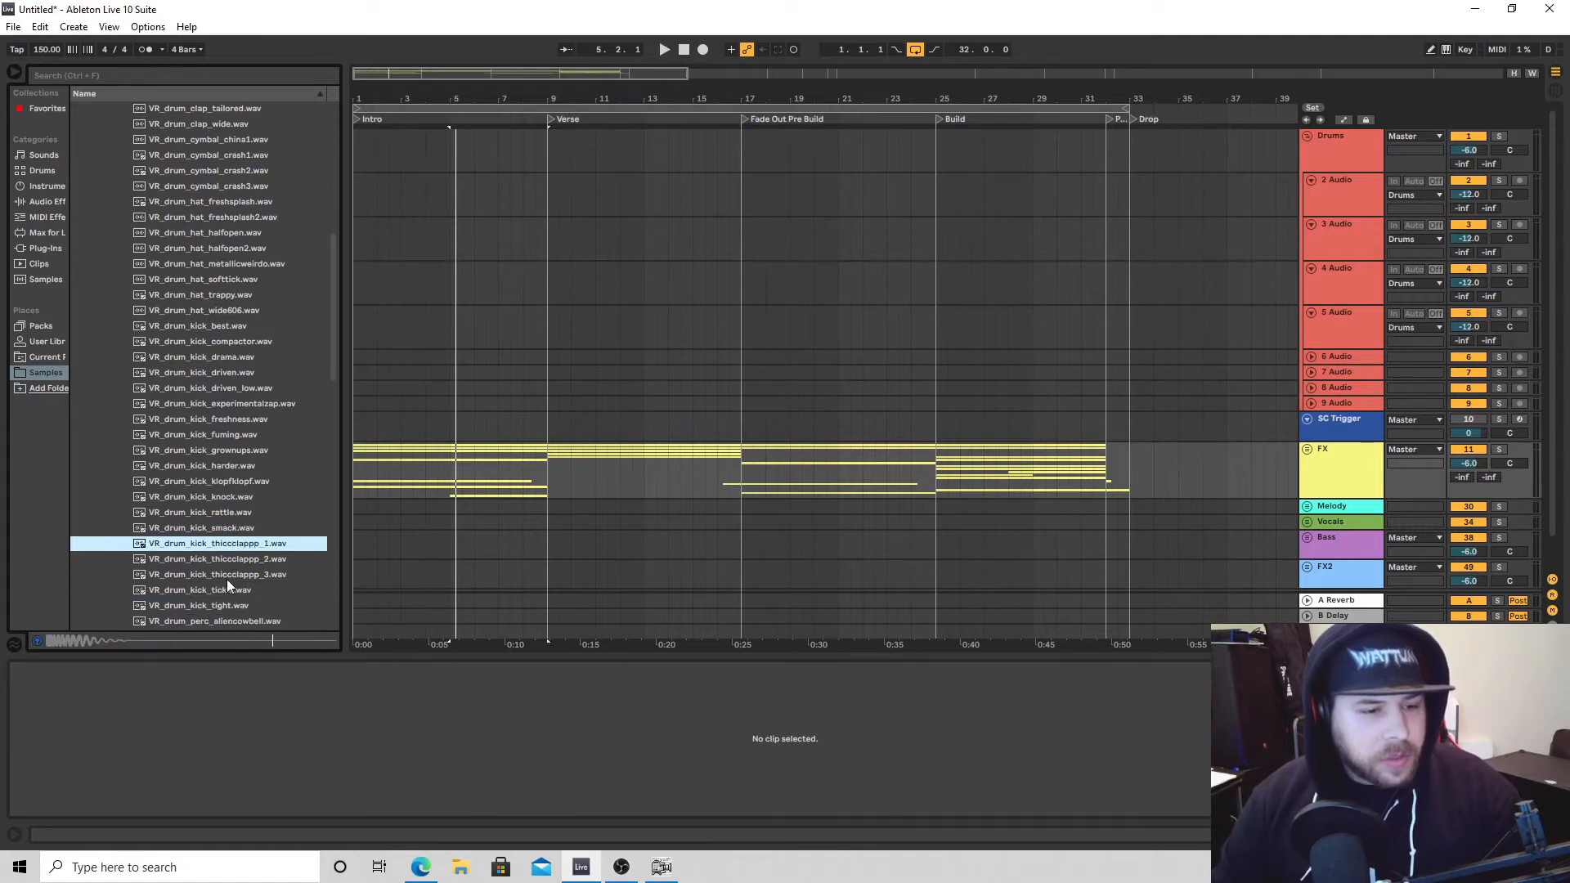
click(232, 589)
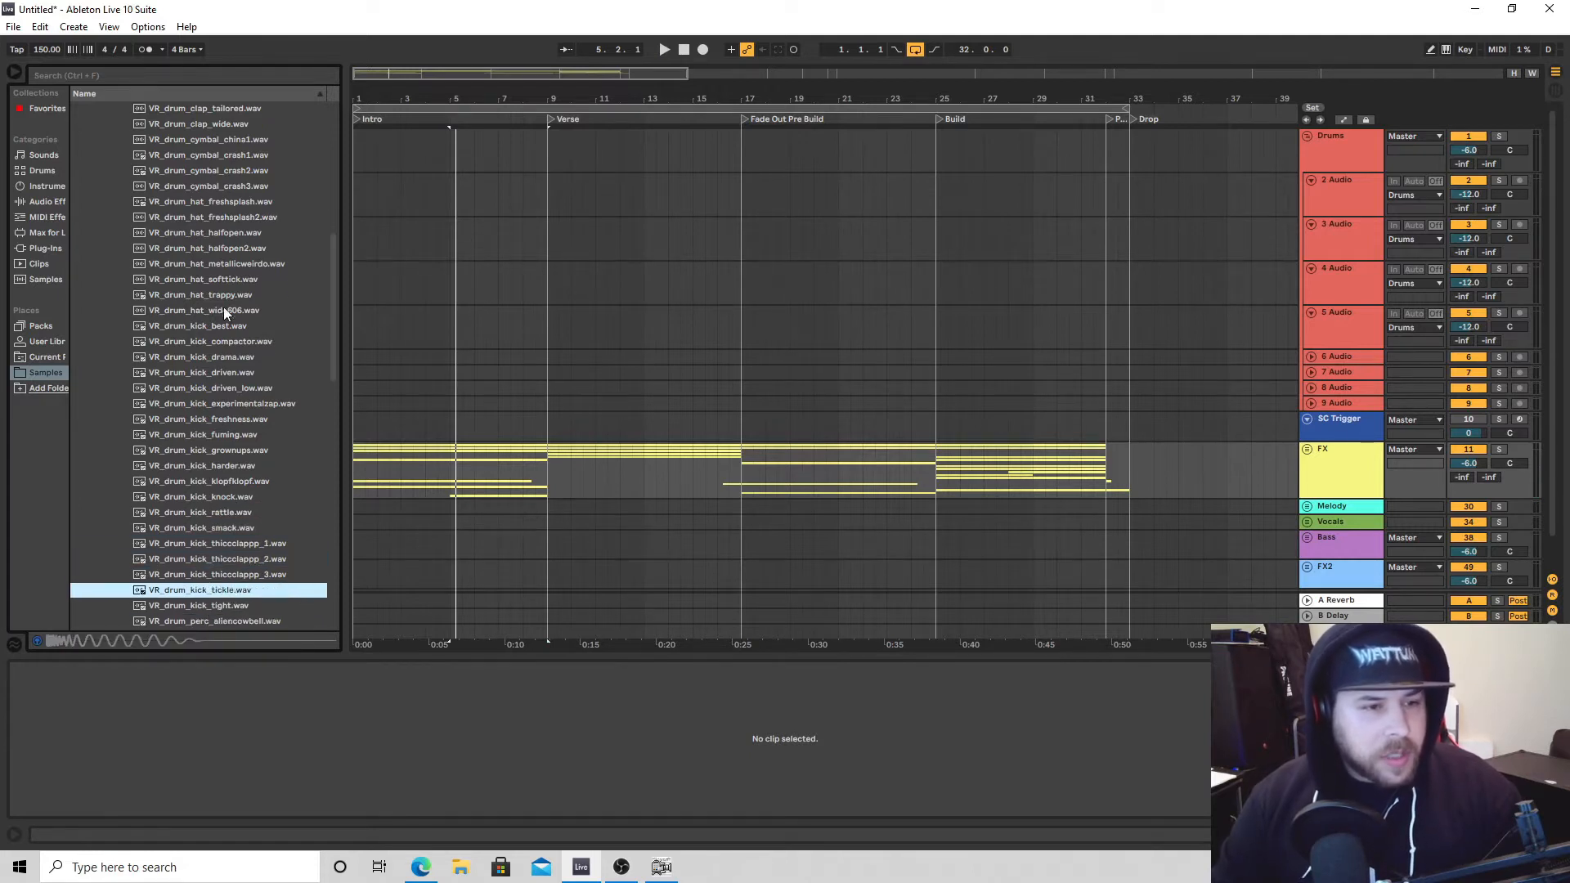
Audition the softtick hat and compare the compactor, driven_low and experimentalzap kicks again.
click(219, 280)
click(224, 341)
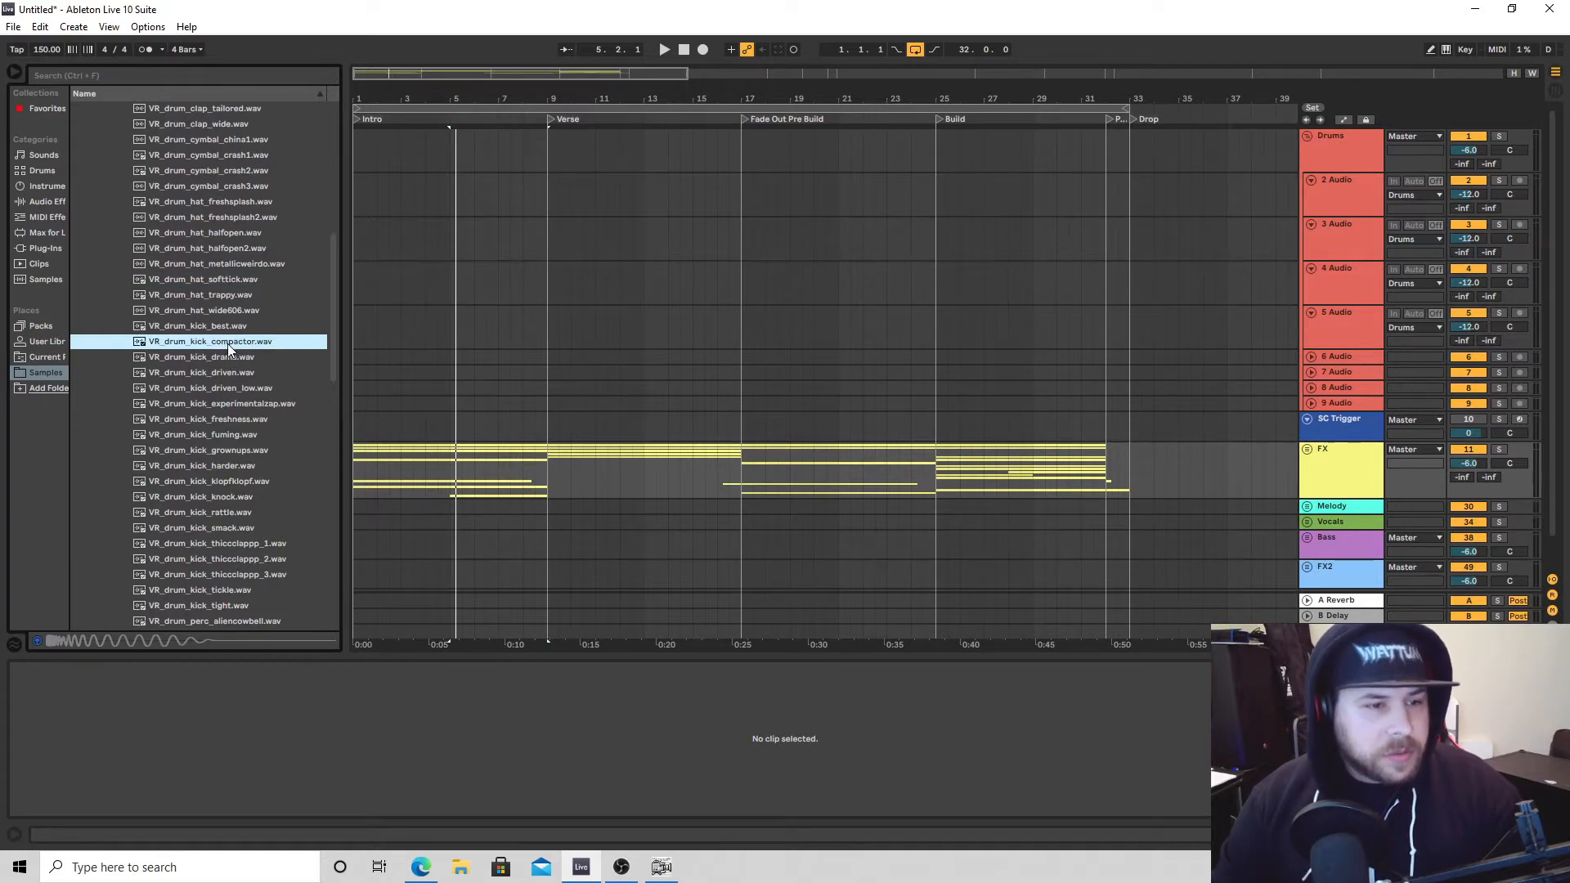
click(223, 387)
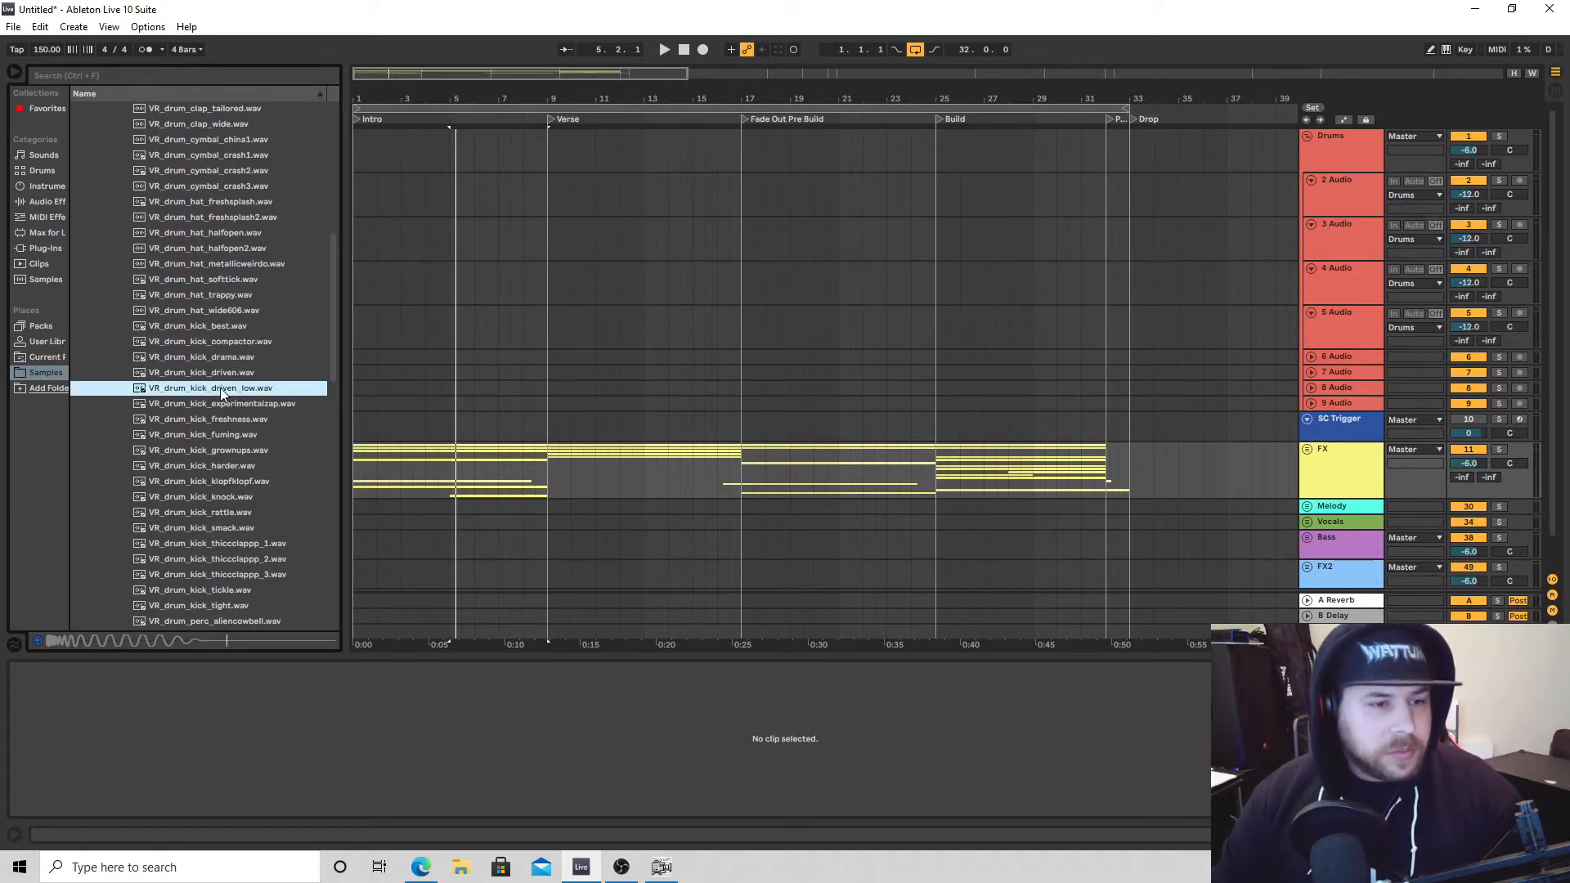
click(224, 403)
Place VR_drum_kick_compactor.wav on track 2 at the start of the Verse, inspect the clip's start, and play it.
click(220, 342)
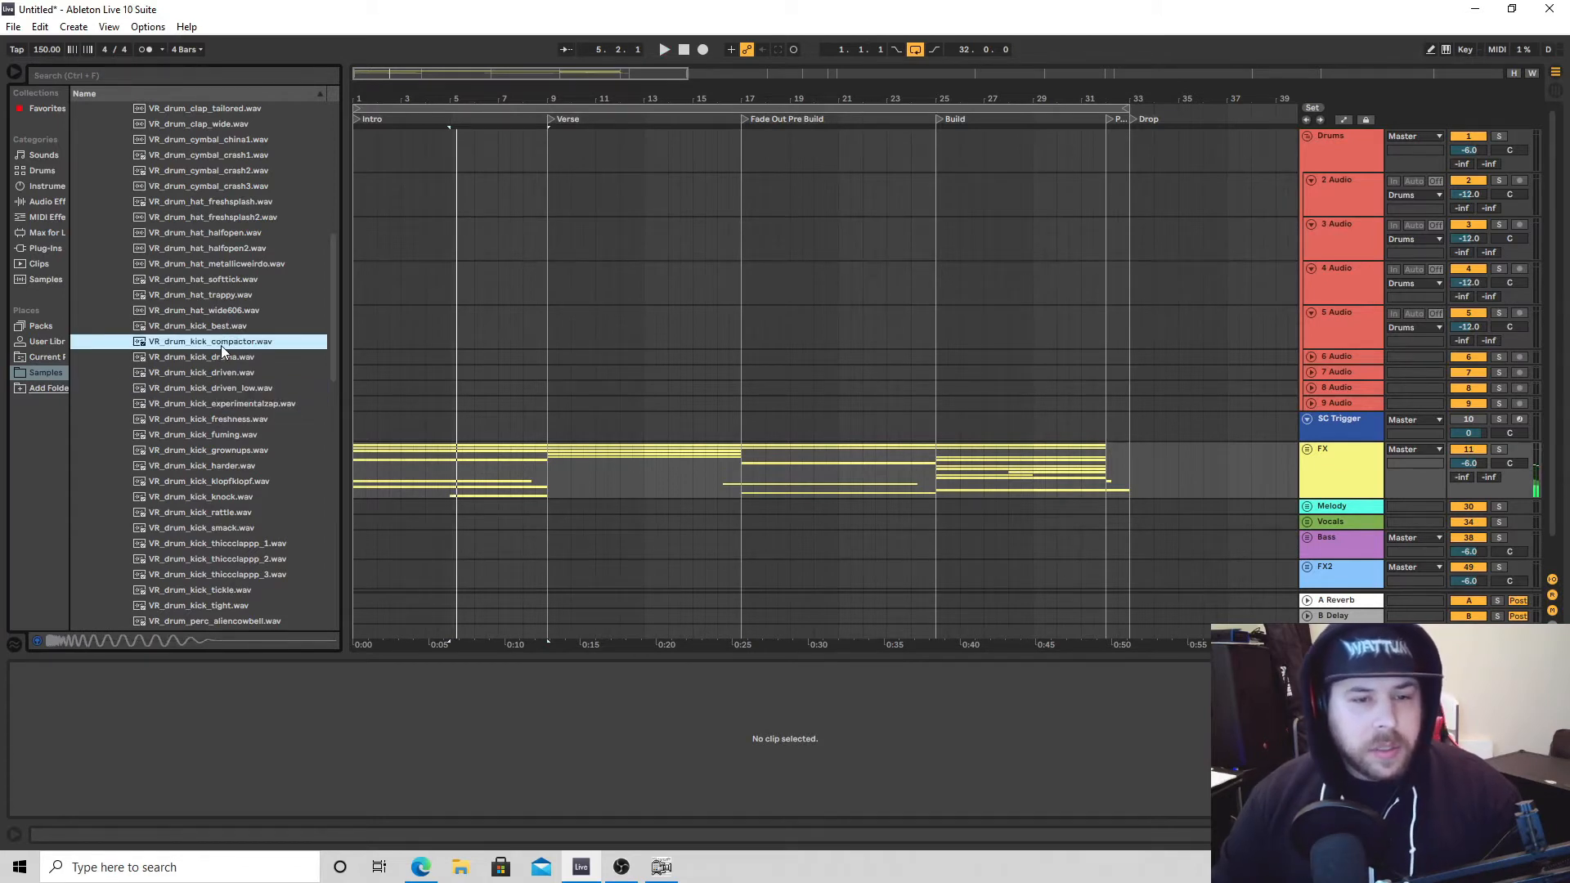
click(581, 180)
mouse_move(572, 178)
mouse_down()
mouse_move(886, 205)
mouse_move(550, 195)
mouse_up()
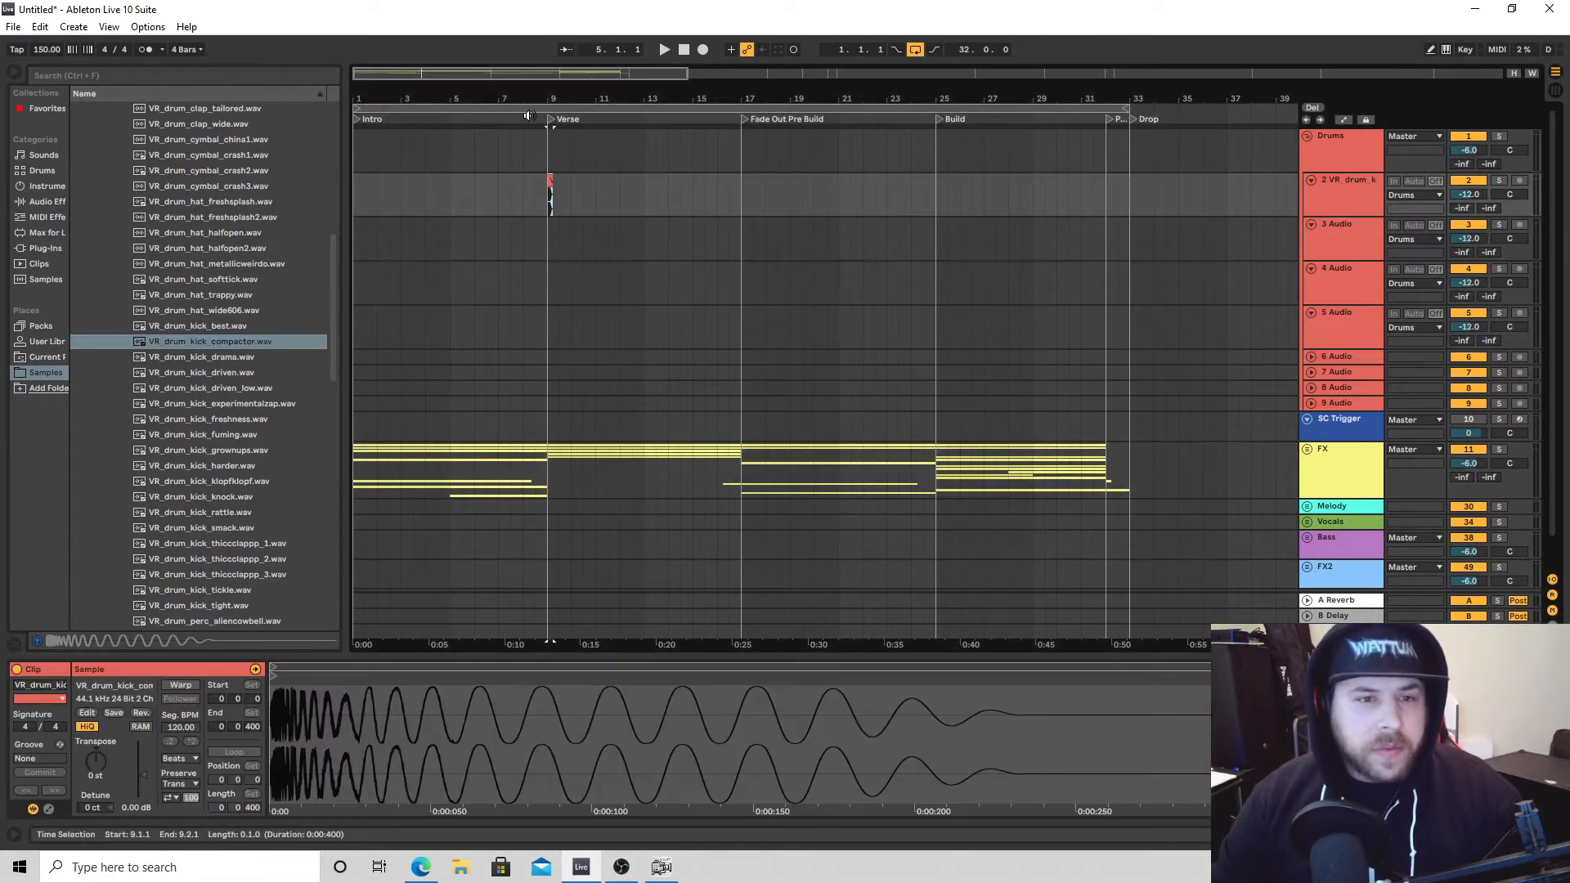
drag(528, 99, 353, 213)
drag(619, 87, 619, 188)
drag(619, 79, 636, 179)
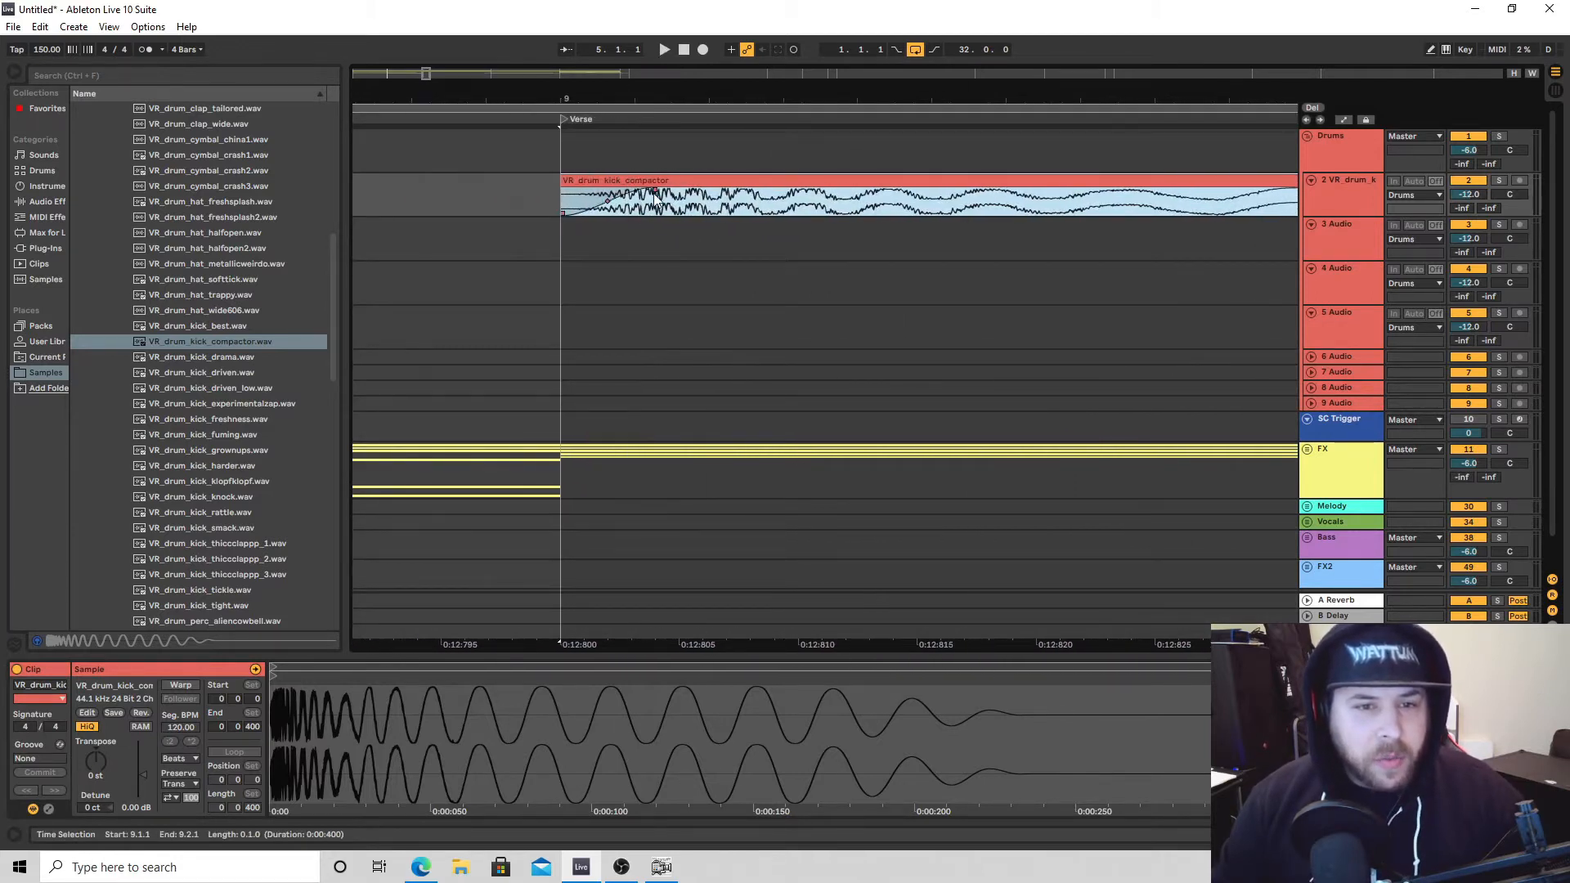
click(646, 199)
mouse_move(650, 96)
mouse_down()
mouse_move(650, 63)
mouse_move(469, 33)
mouse_move(469, 9)
mouse_move(650, 95)
mouse_up()
key(space)
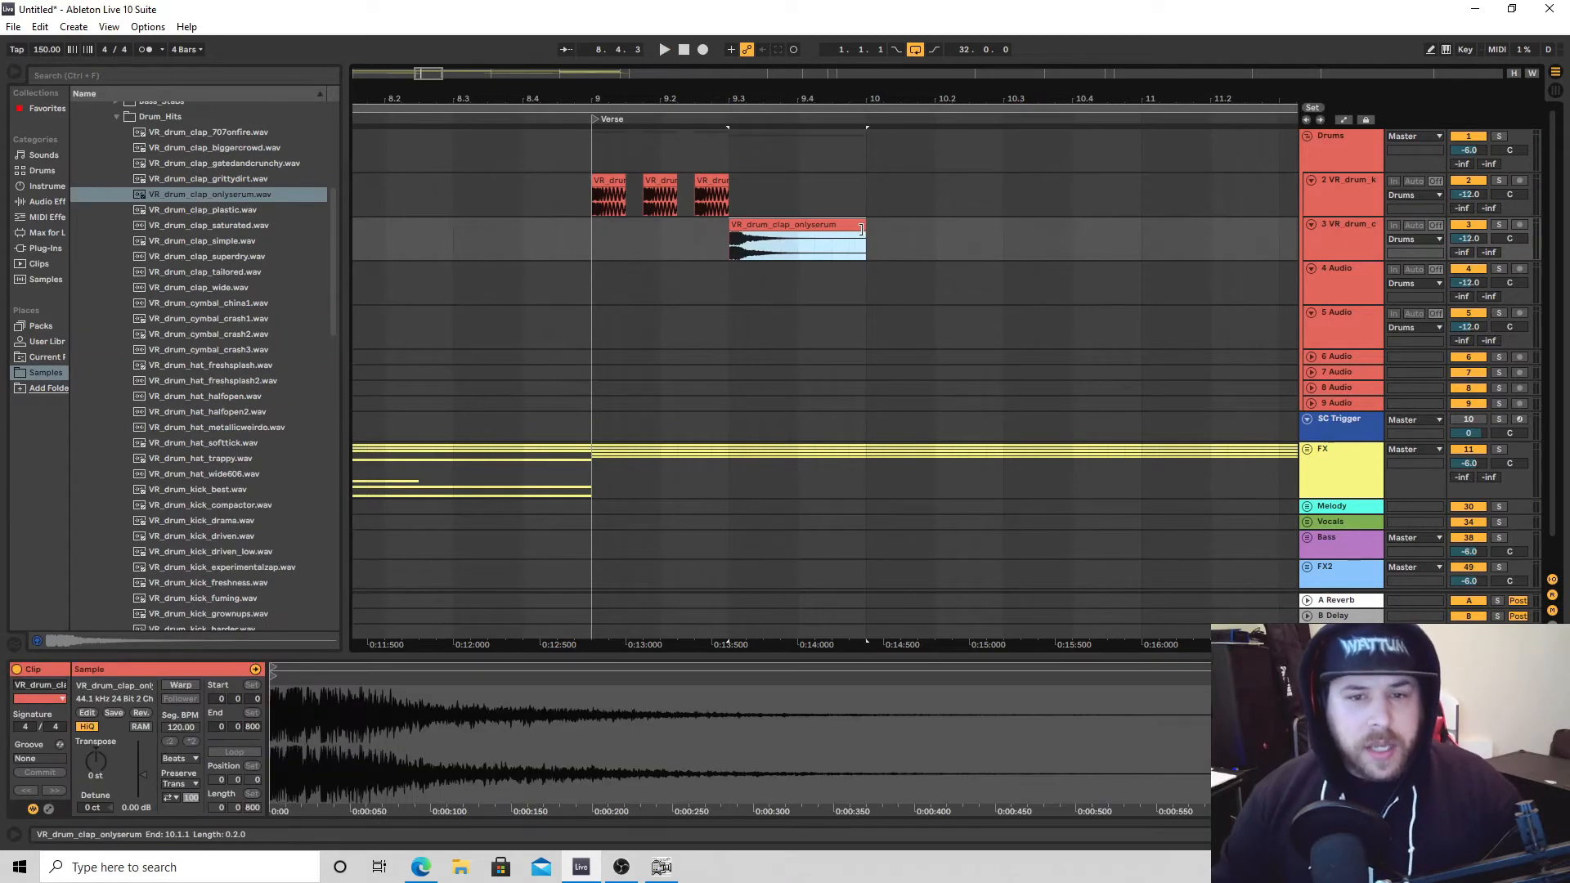
Trim the VR_drum_clap_onlyserum clip's end to 700 ms and play the pattern from the start of the Verse.
mouse_move(861, 229)
mouse_down()
mouse_move(833, 229)
mouse_move(847, 230)
mouse_up()
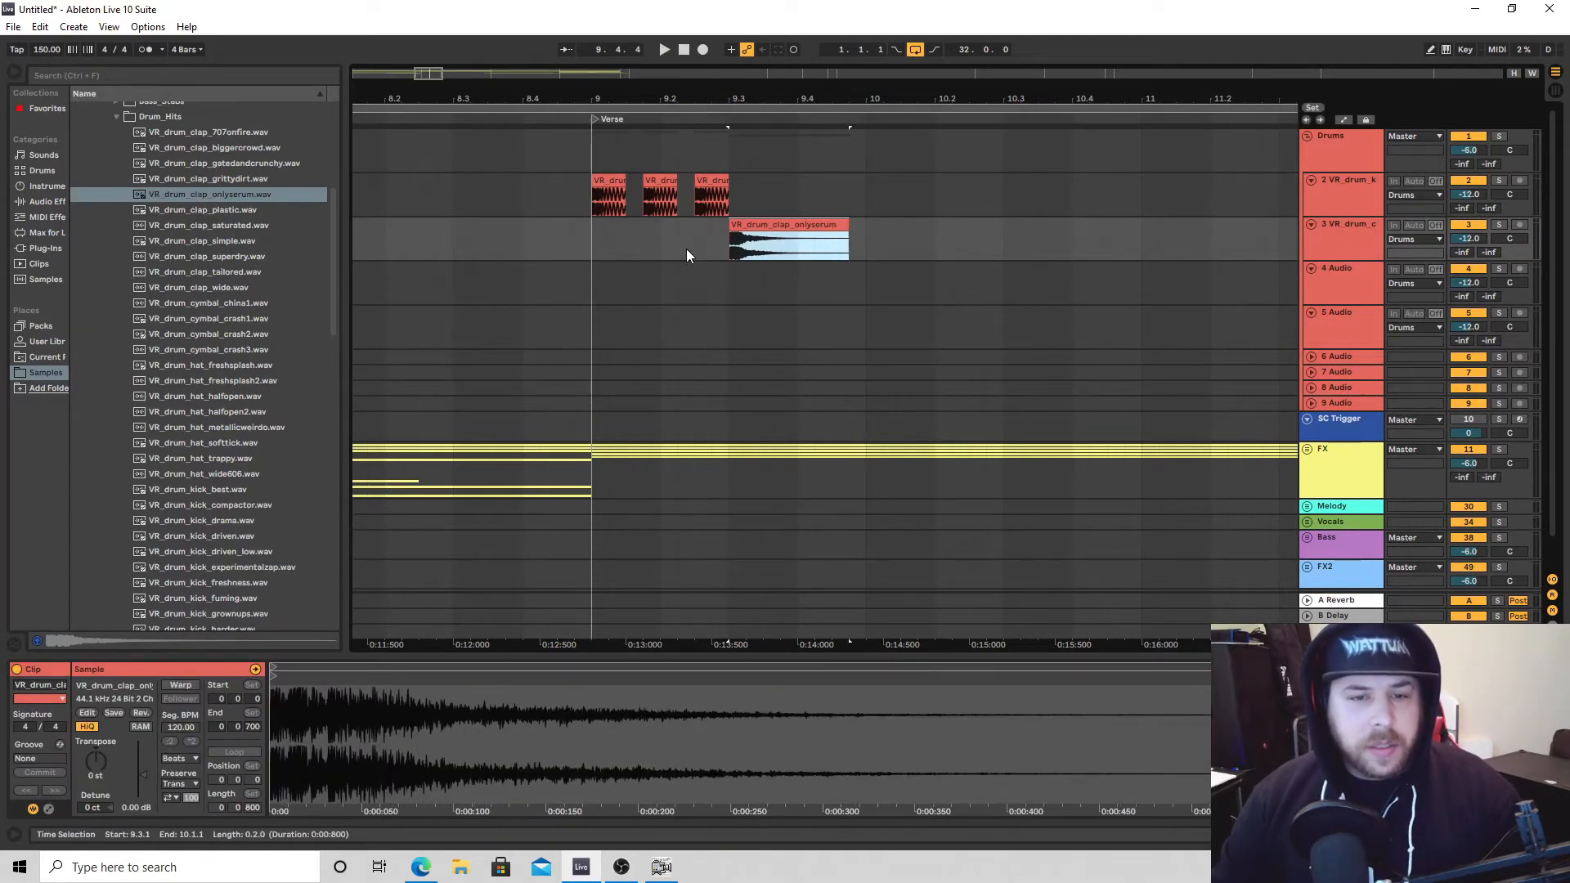
click(595, 247)
key(space)
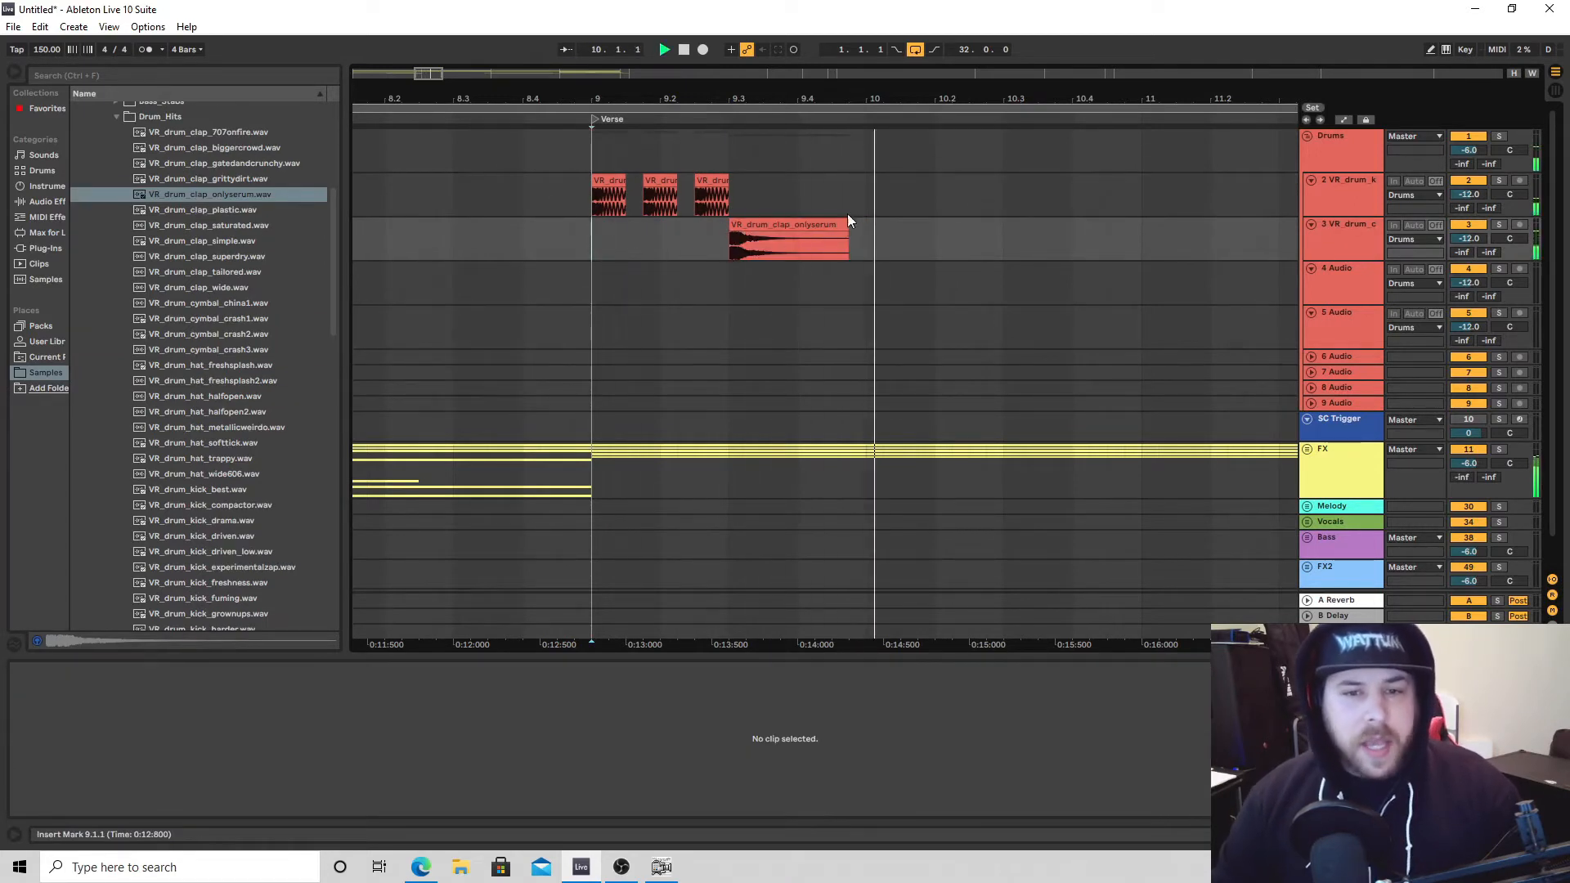
key(space)
drag(858, 202, 654, 243)
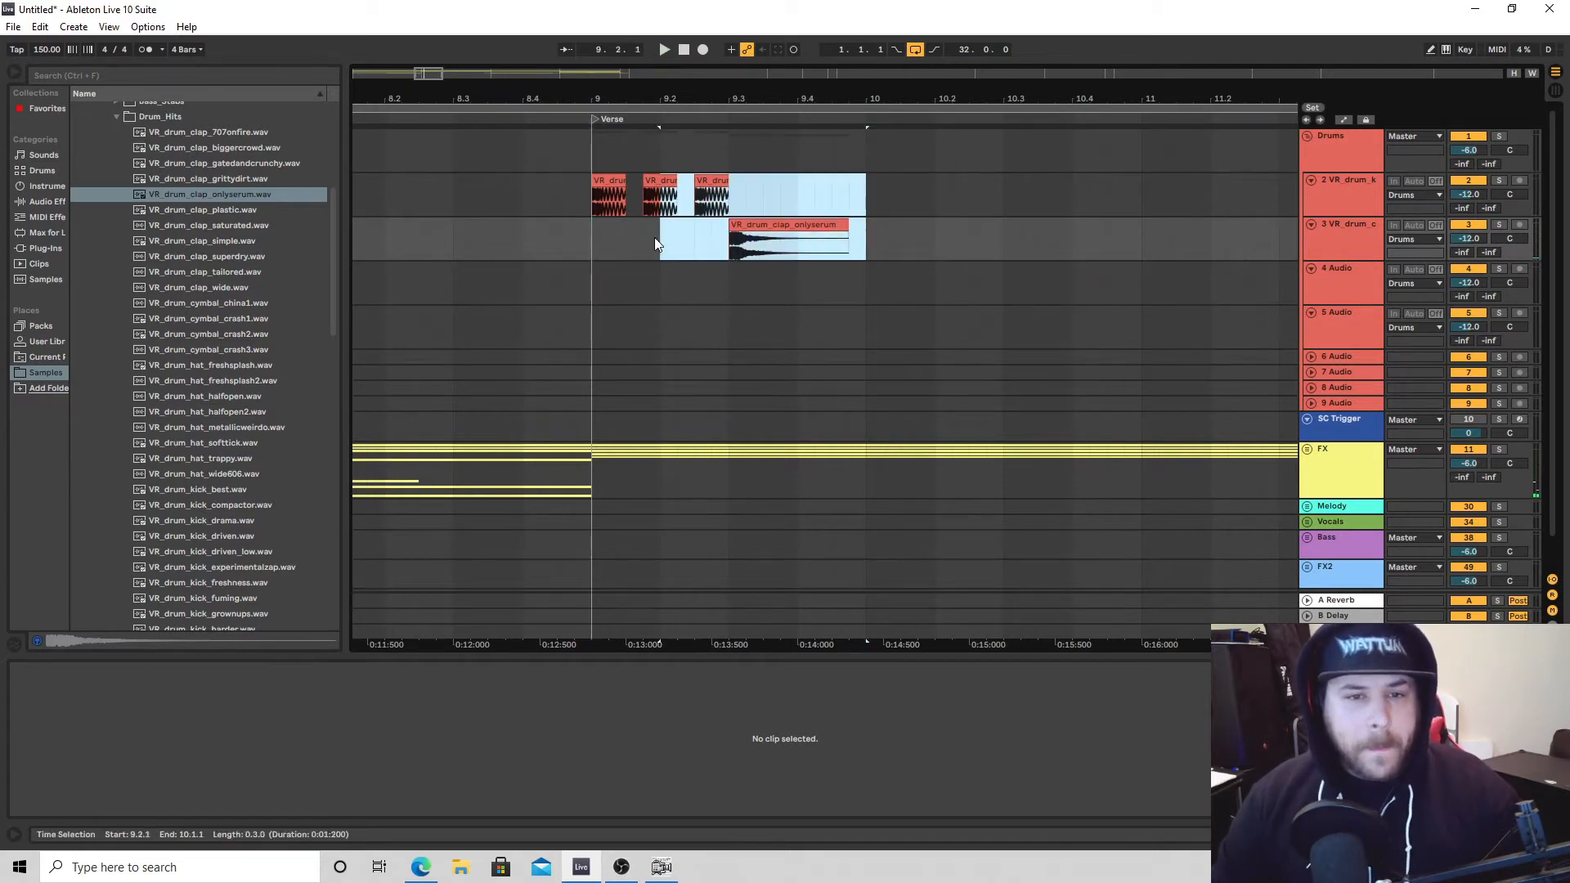
click(780, 281)
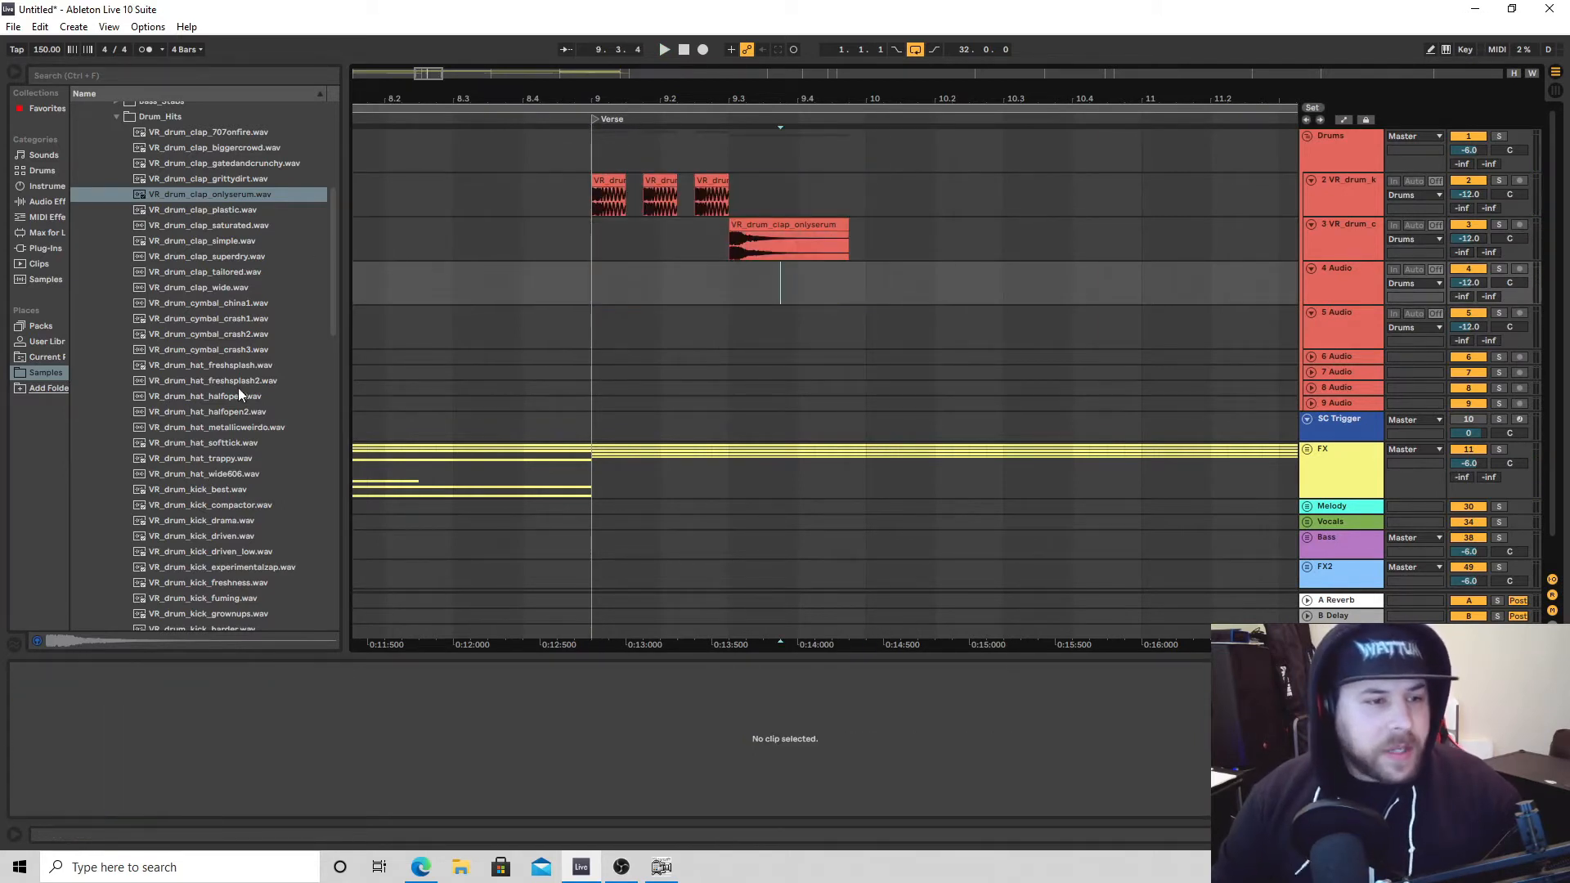
Layer VR_drum_snare_standart.wav on track 4 beneath the clap at 9.3 and play from the start of the Verse.
scroll(233, 454, down, 3)
scroll(232, 460, down, 10)
double_click(218, 498)
click(593, 299)
key(space)
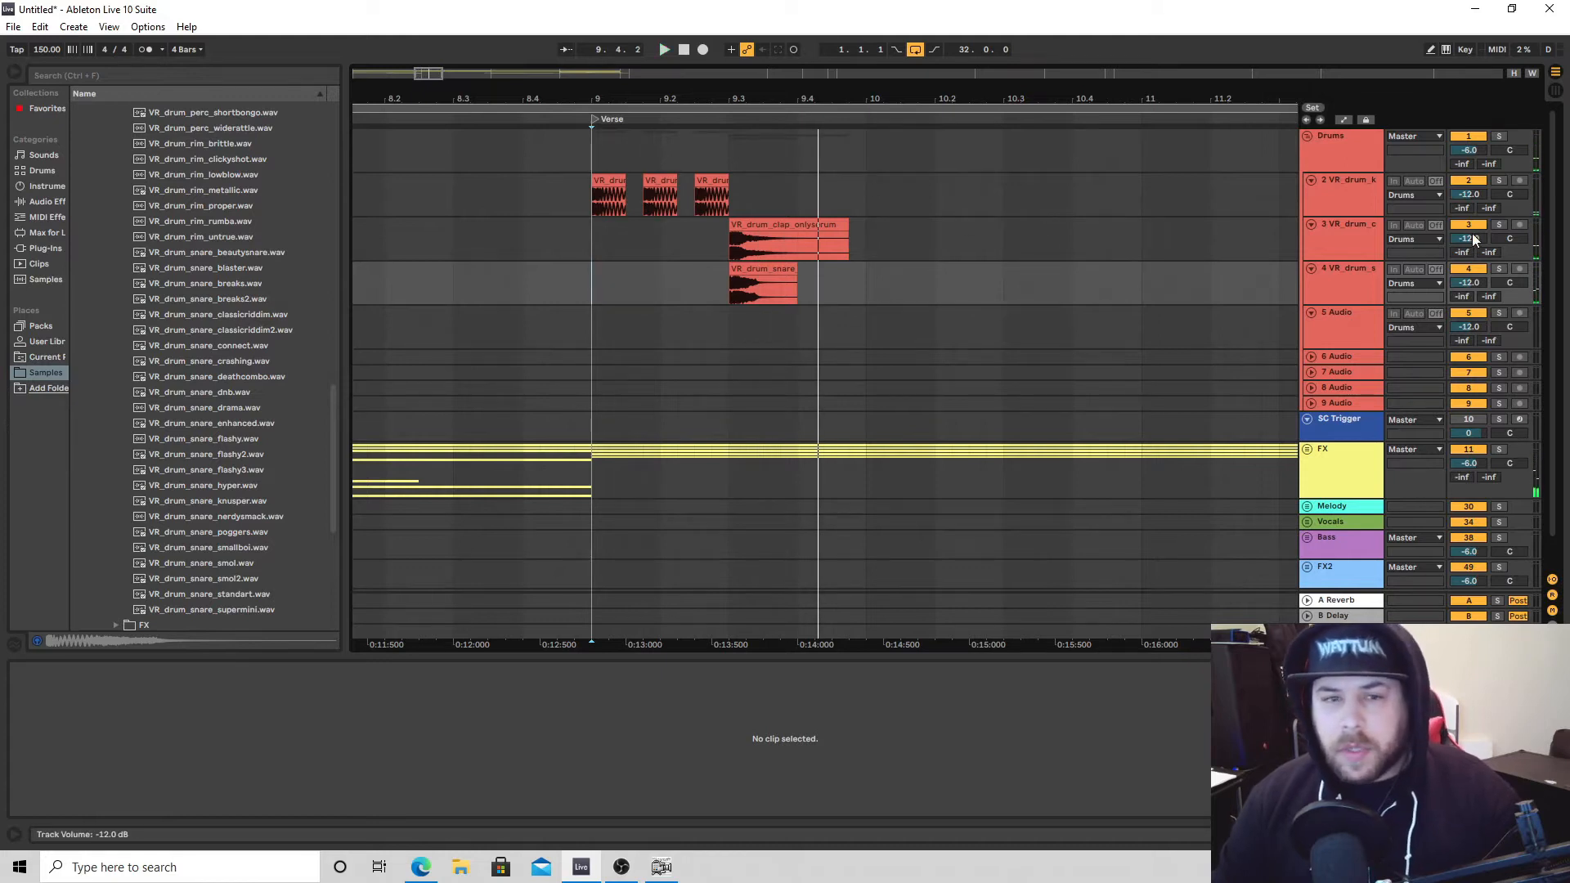
Set the kick, clap and snare tracks to -6 dB and play the four-bar drum pattern.
drag(1470, 197, 1470, 175)
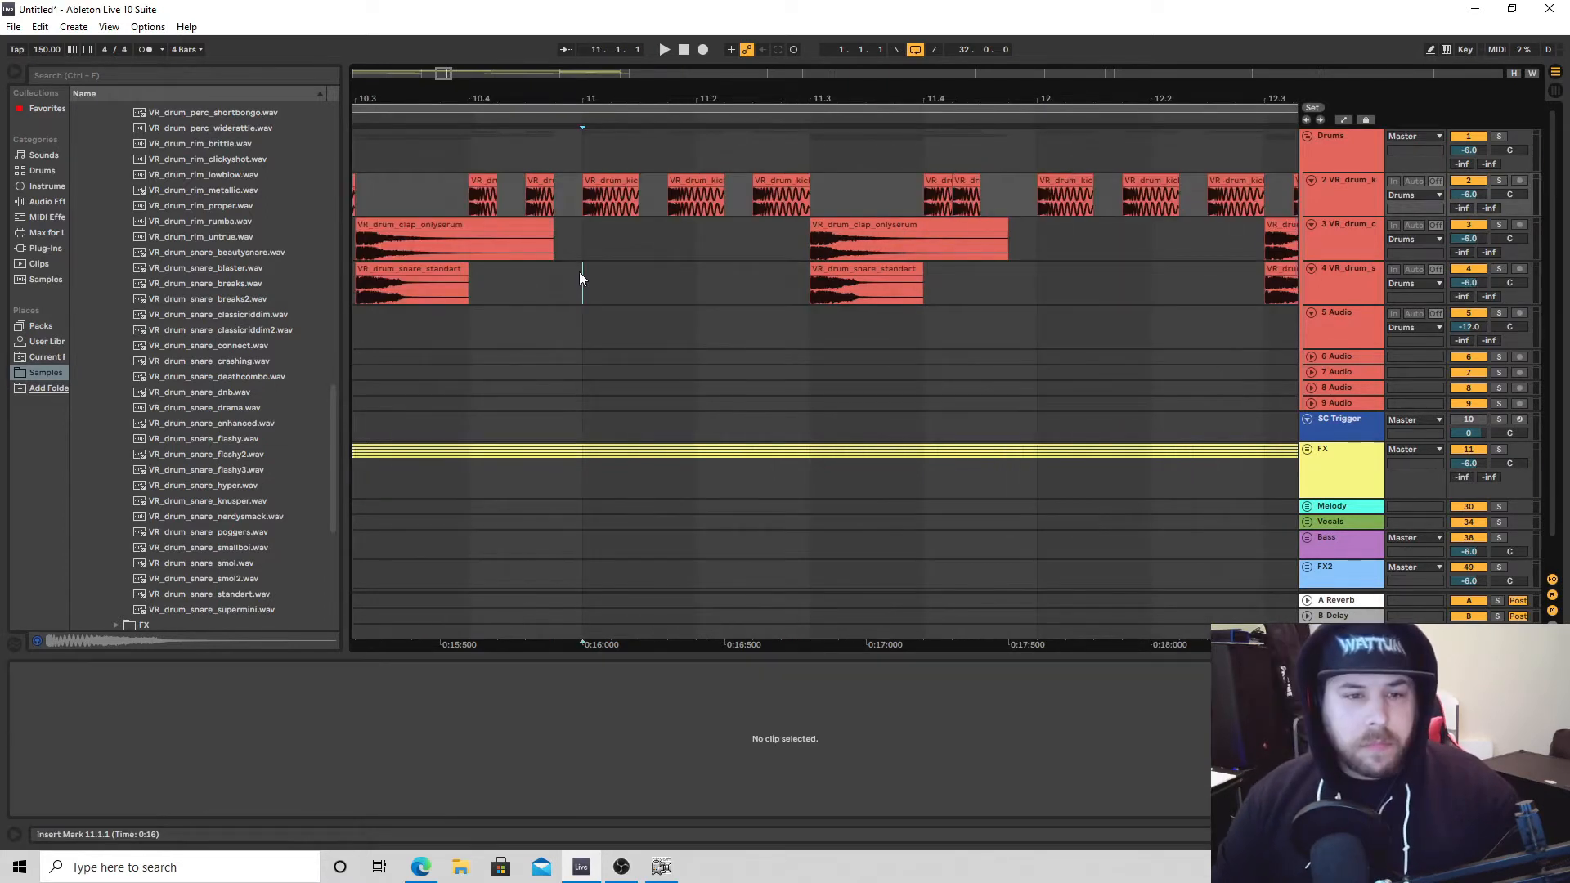
key(space)
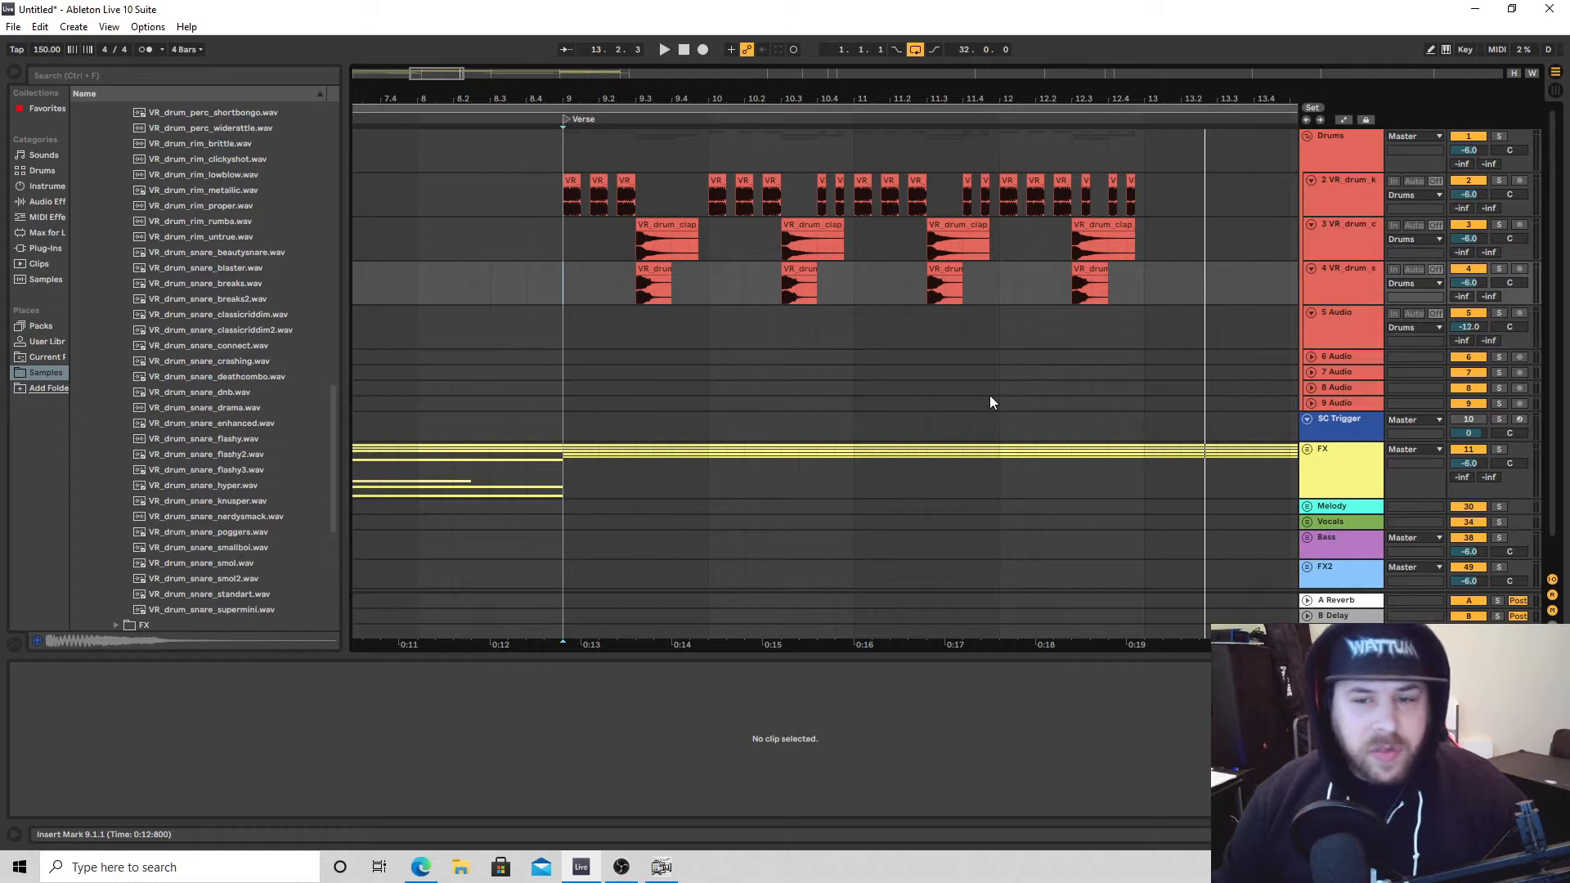
key(space)
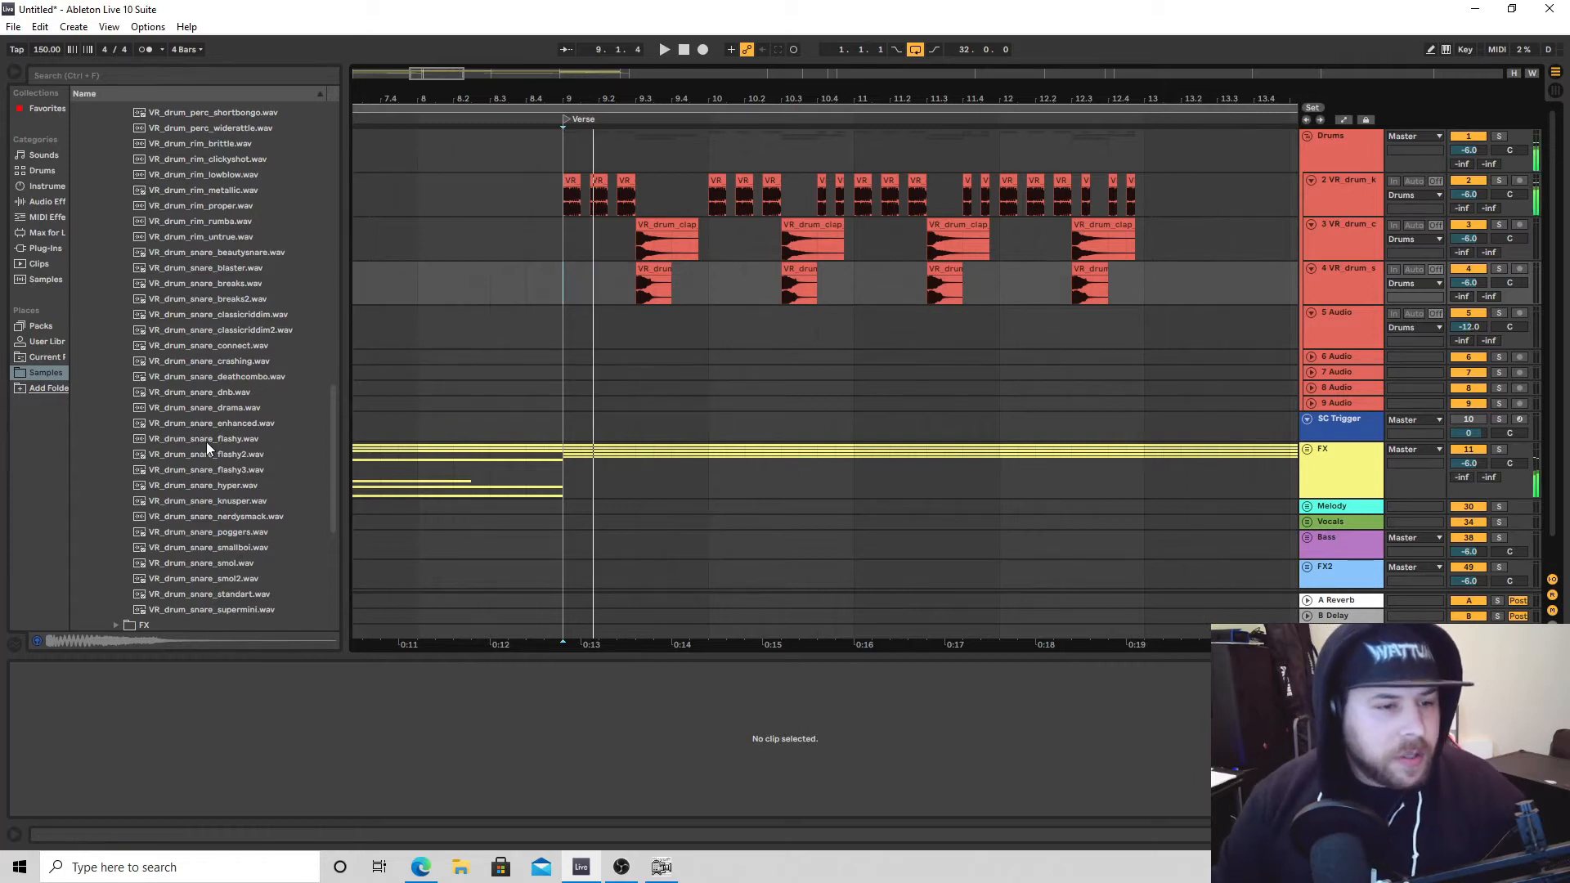
Place VR_drum_hat_freshsplash2.wav on every beat of the Verse's first bar on track 5 and duplicate the bar three times.
scroll(218, 488, down, 1)
scroll(219, 489, down, 5)
scroll(216, 335, up, 10)
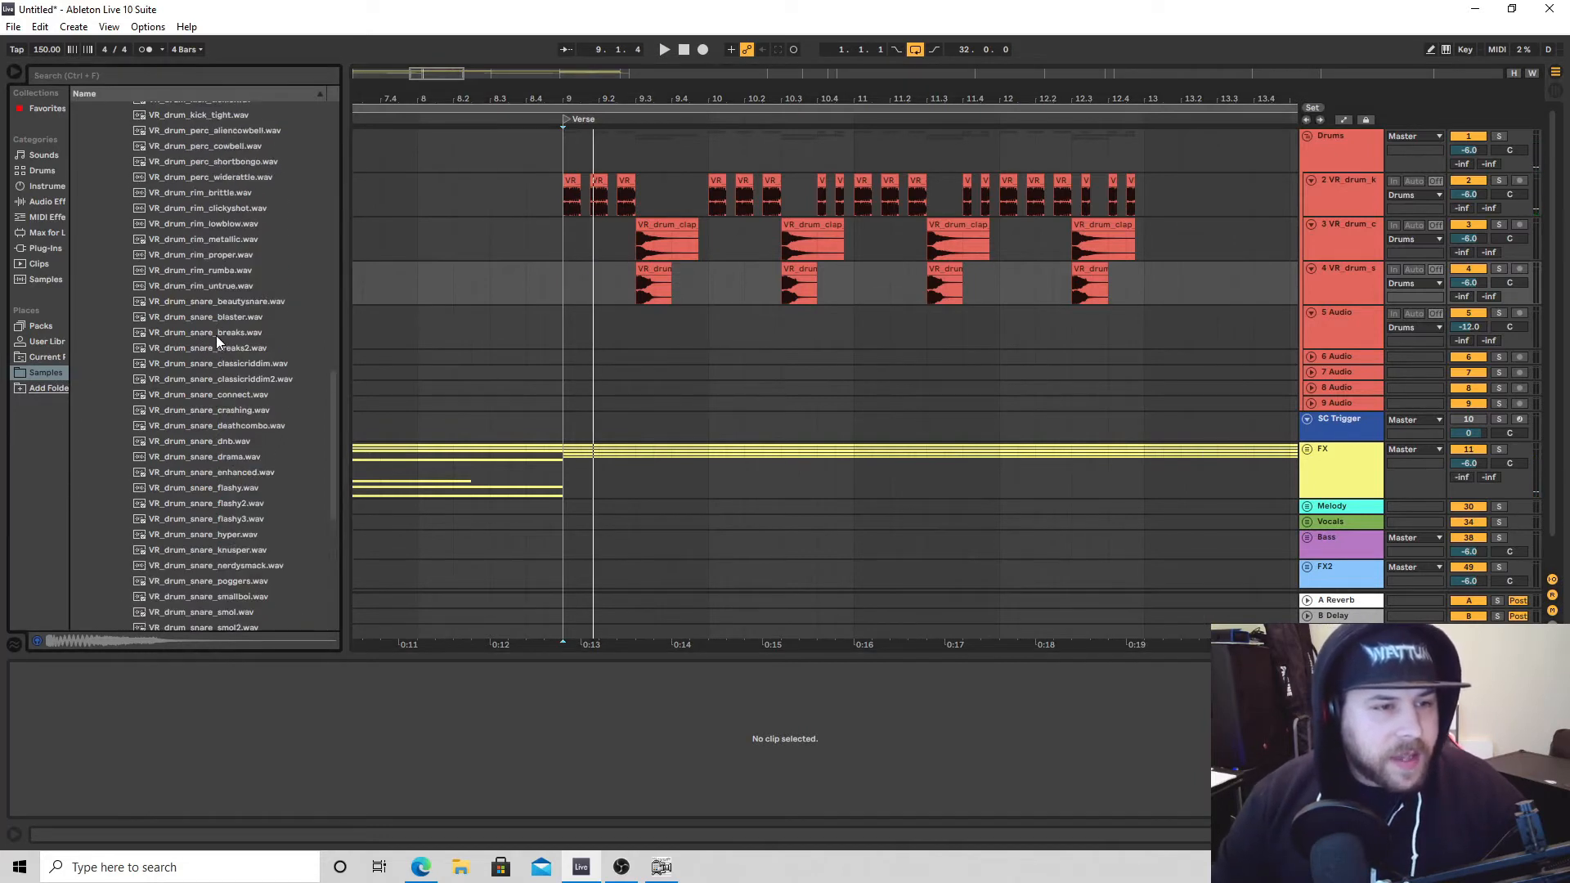
drag(219, 263, 556, 337)
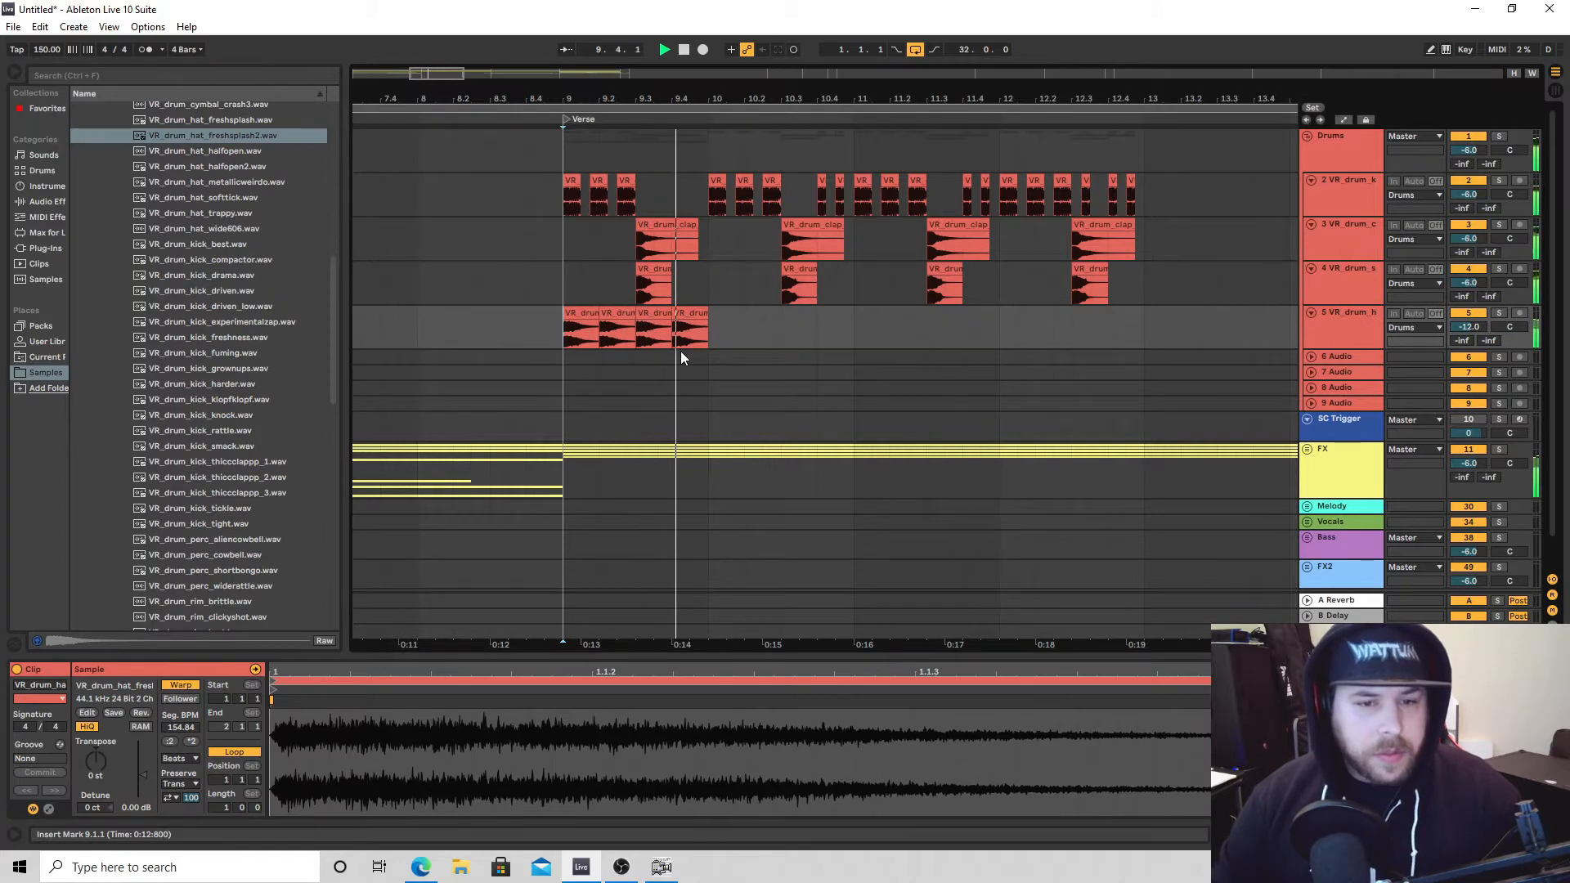
drag(709, 325, 569, 331)
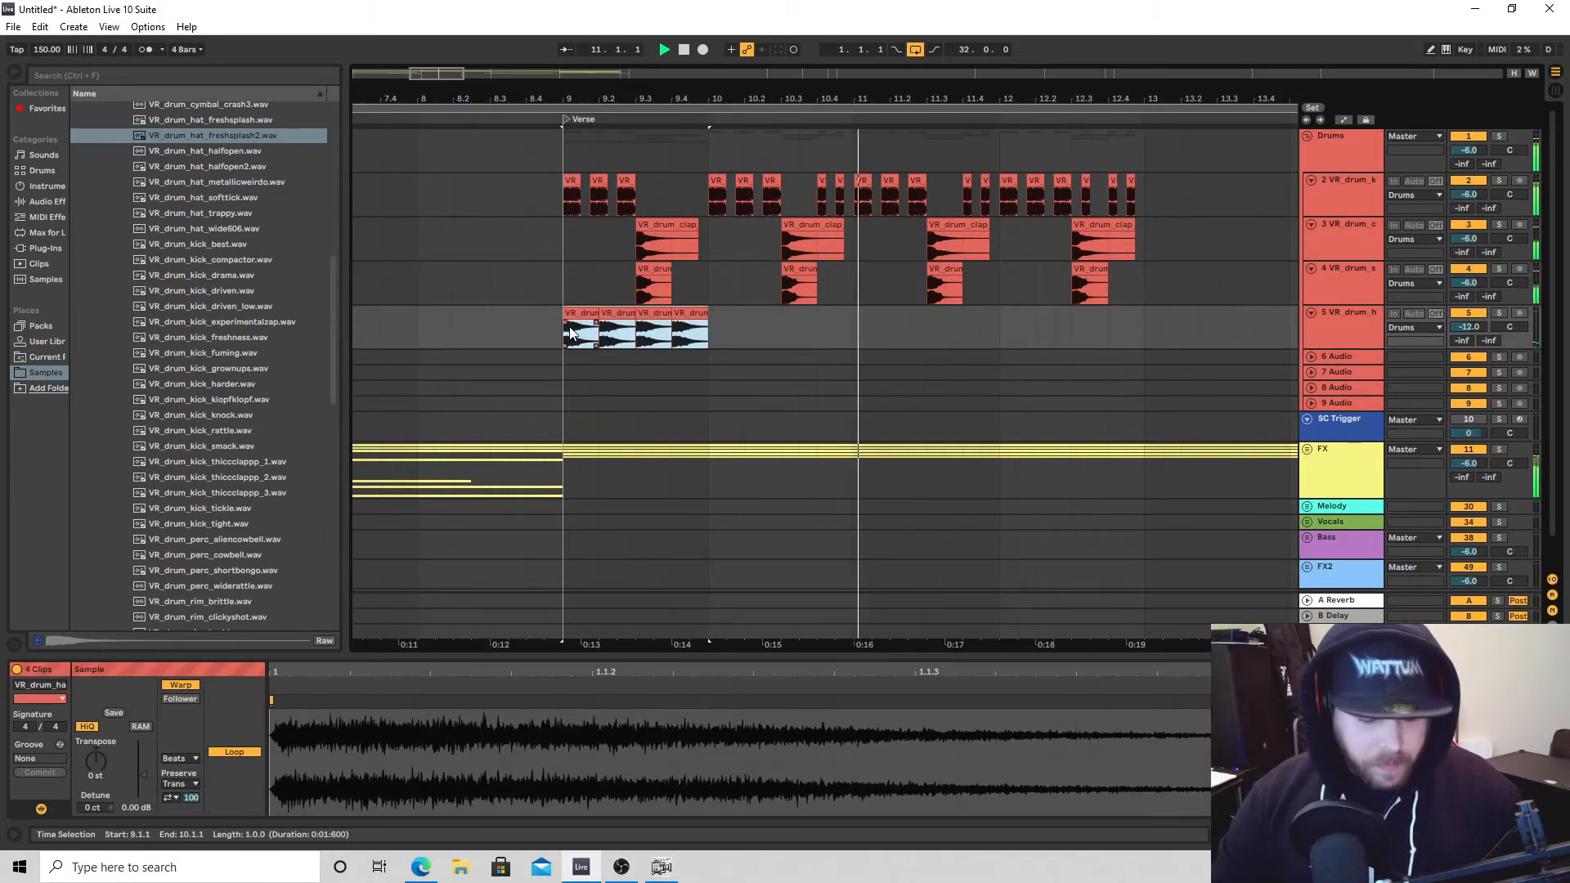
key(ctrl+d)
key(ctrl+d)
key(ctrl+d)
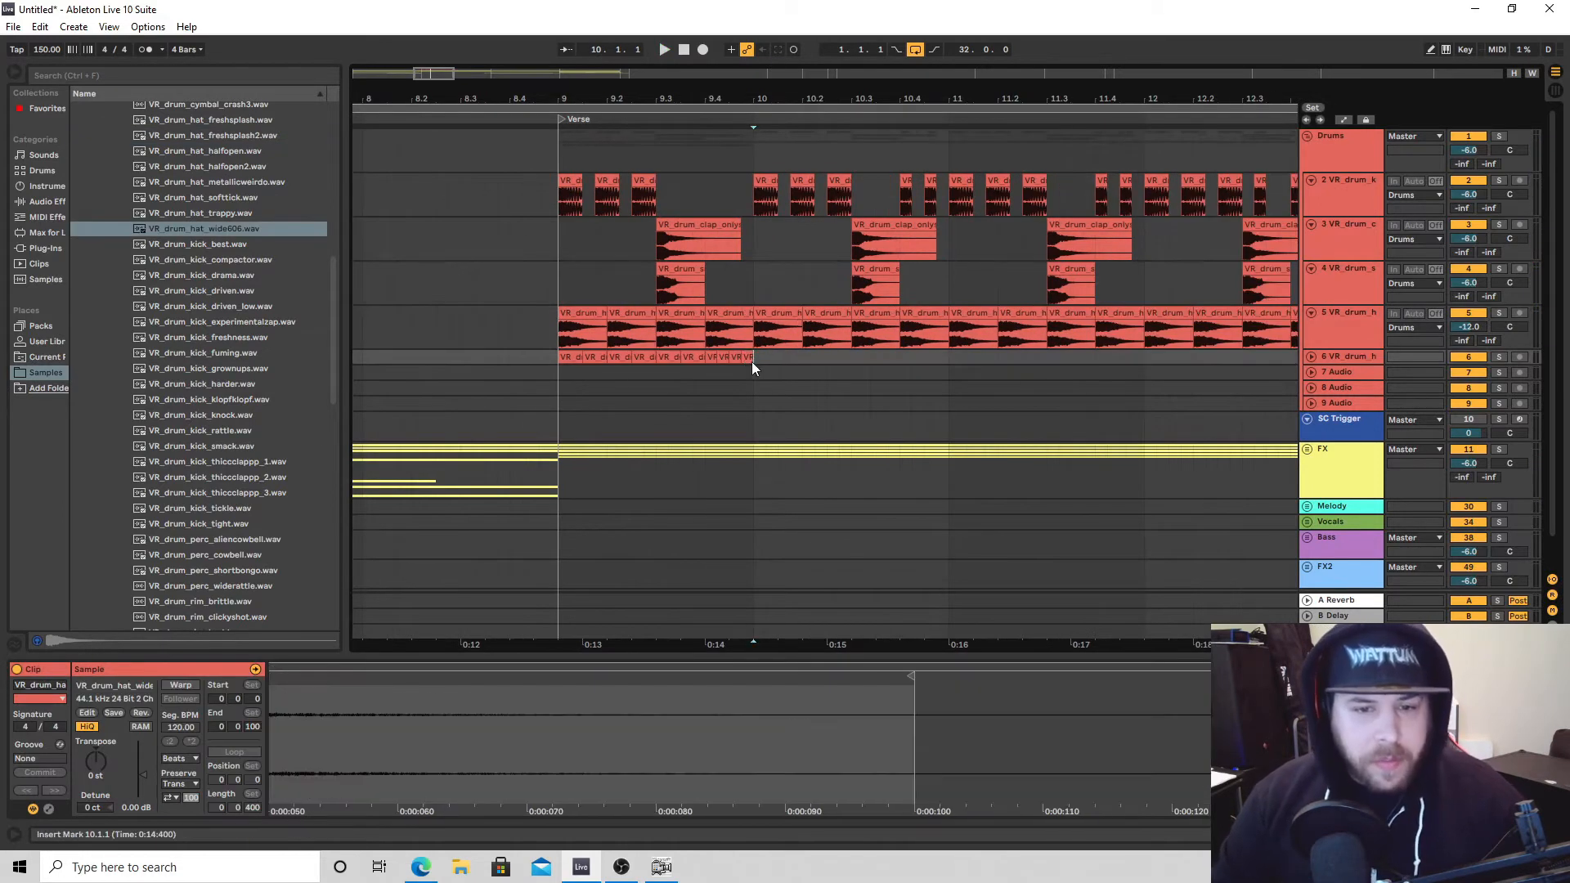
Duplicate the one-bar VR_drum_hat_wide606 pattern on track 6 three times from the Verse start and play it.
drag(752, 361, 562, 366)
key(ctrl+d)
key(ctrl+d)
key(ctrl+d)
key(space)
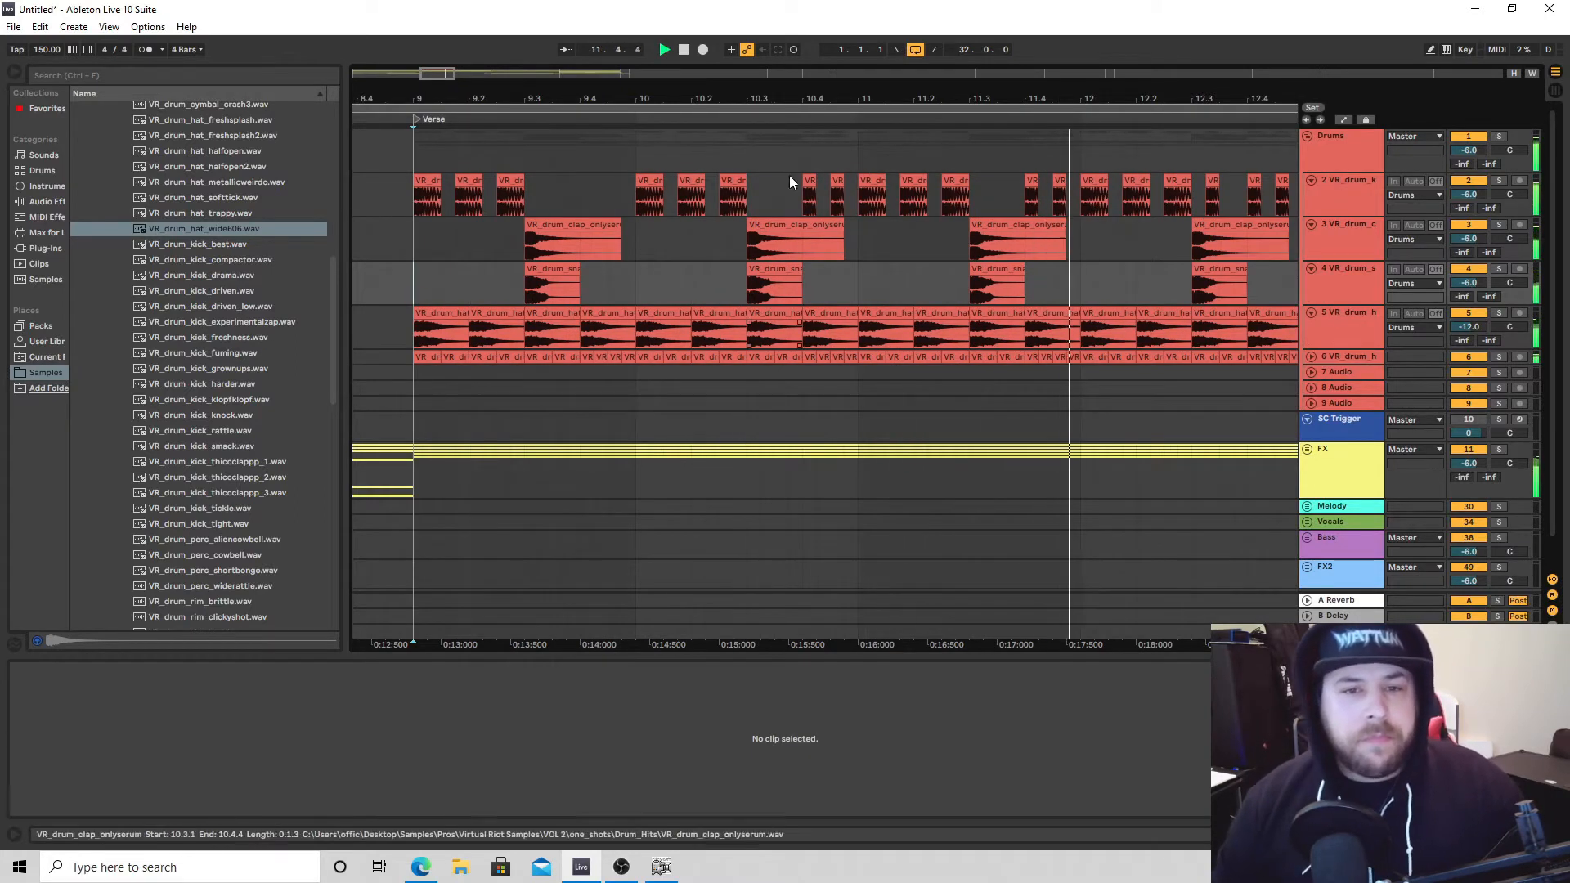
Duplicate the four-bar pattern on tracks 2 to 6 to bars 13 to 17 and play it from just before the Verse.
mouse_move(887, 92)
mouse_down()
mouse_move(801, 94)
mouse_move(866, 104)
mouse_up()
drag(977, 184, 590, 355)
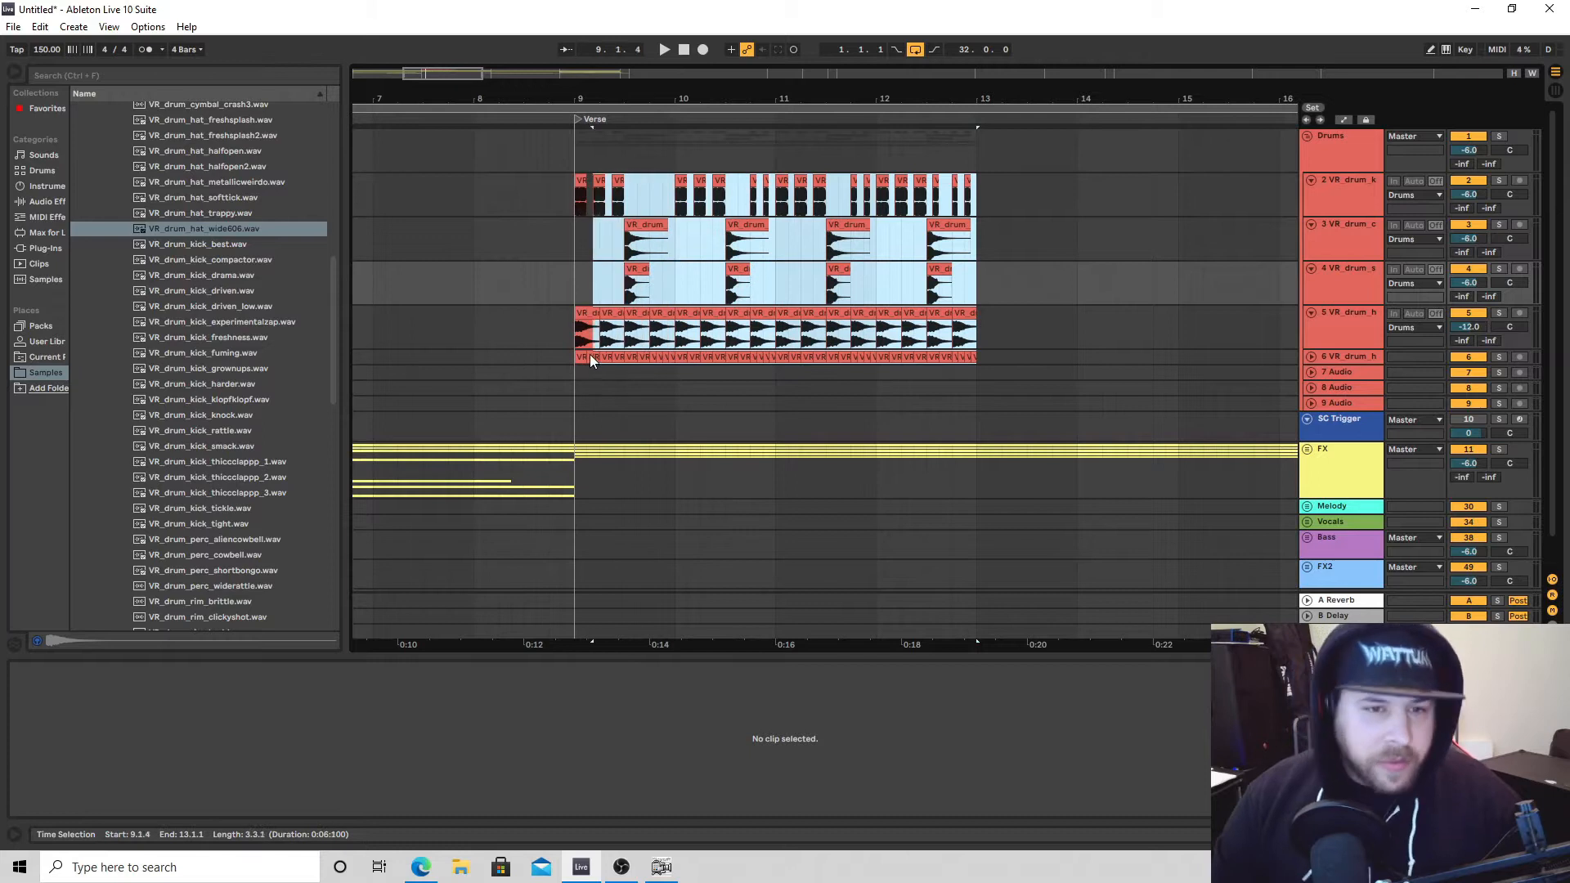
key(ctrl+d)
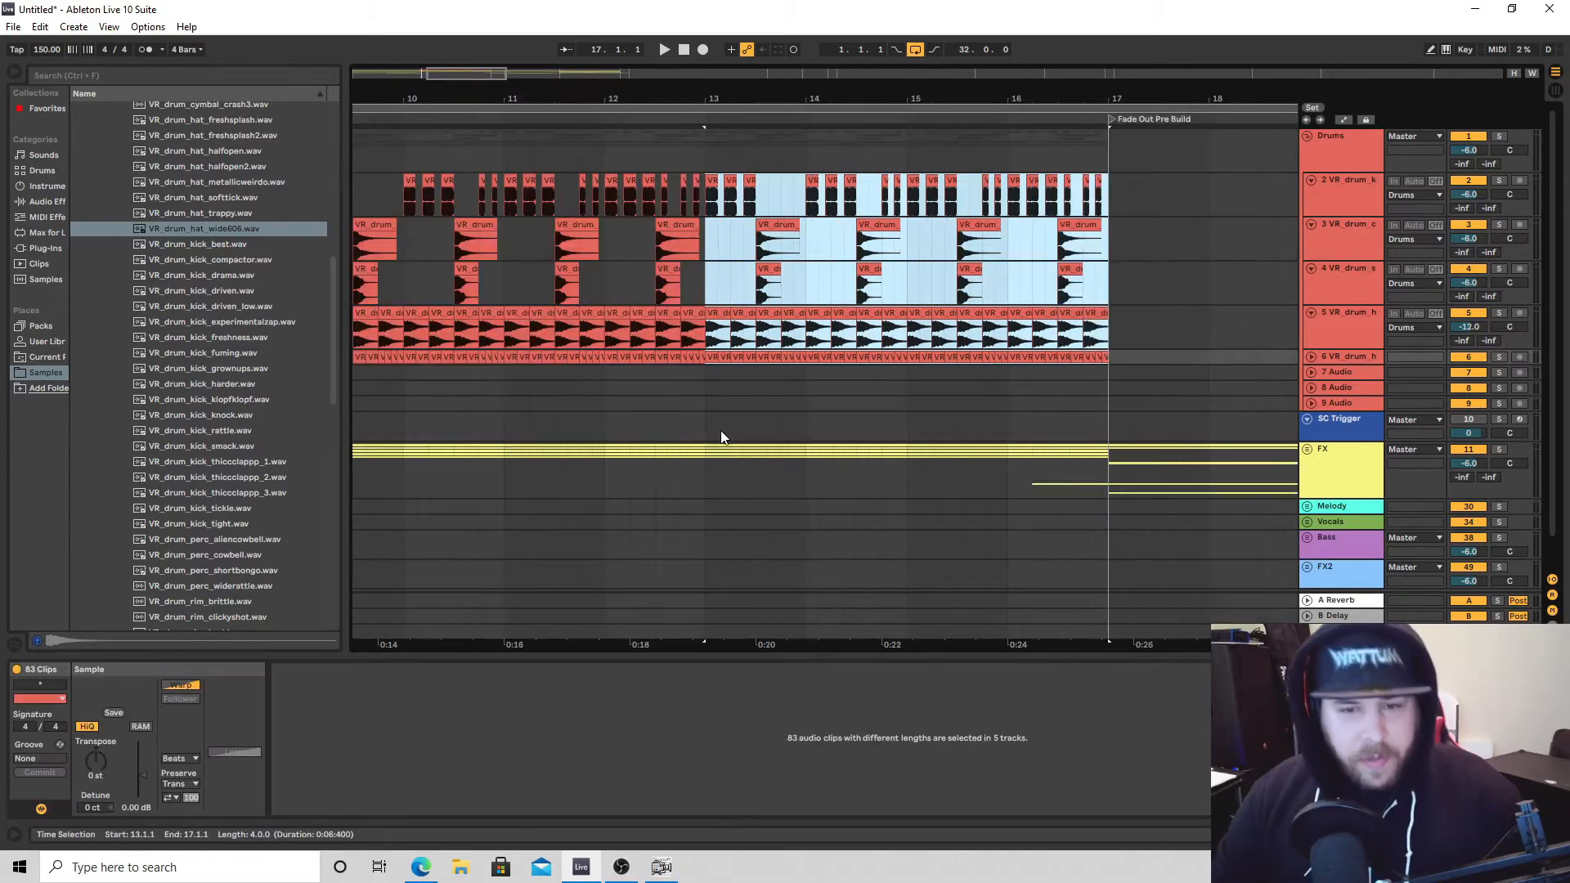
drag(659, 101, 809, 92)
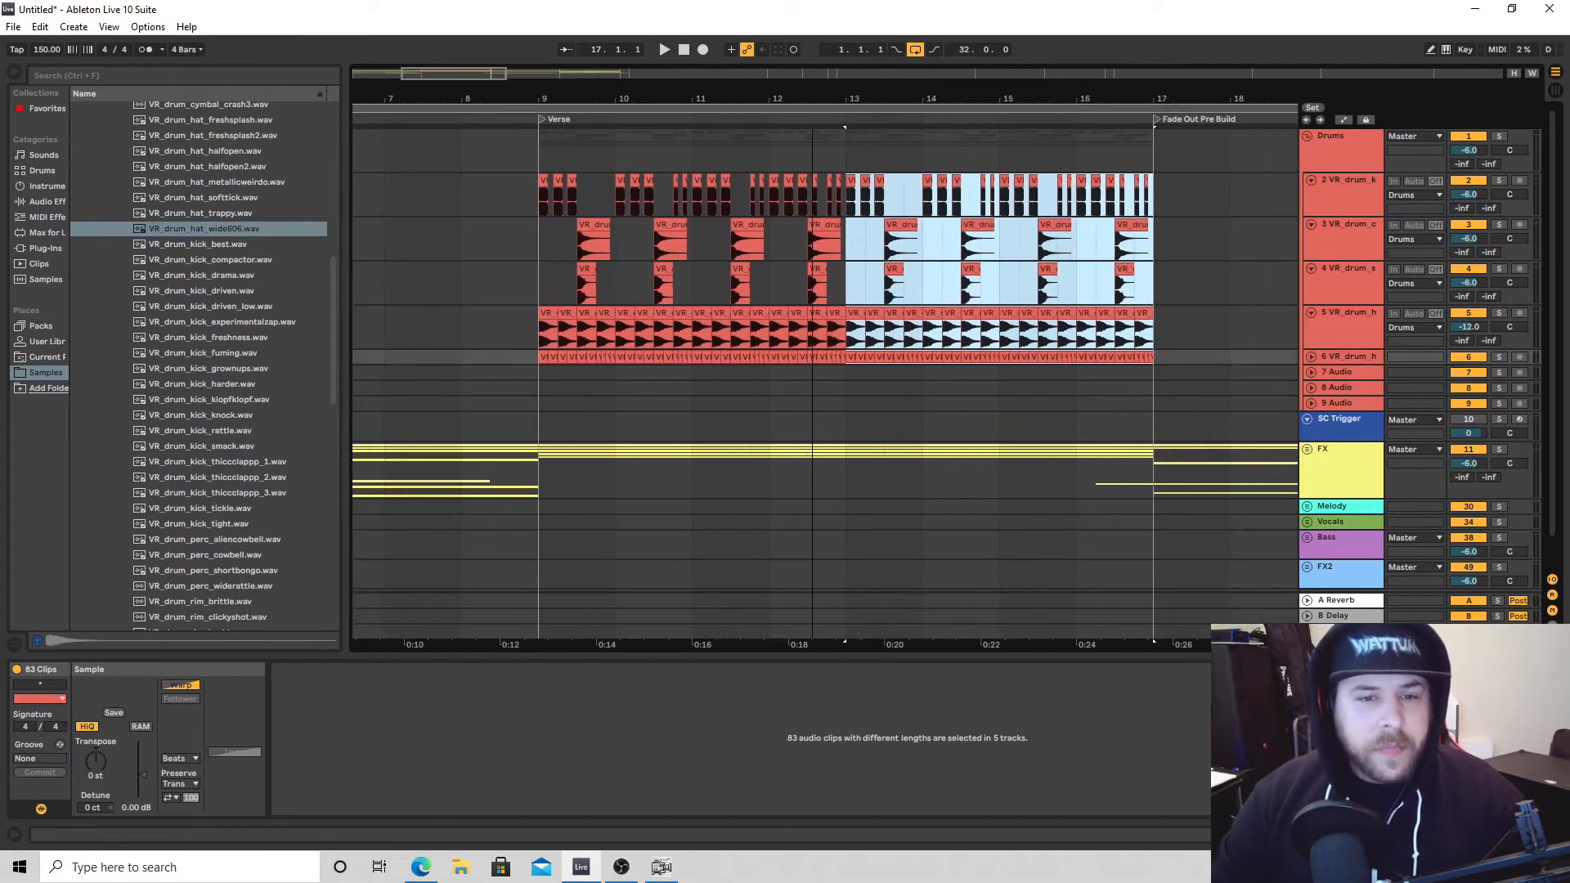
click(497, 399)
key(space)
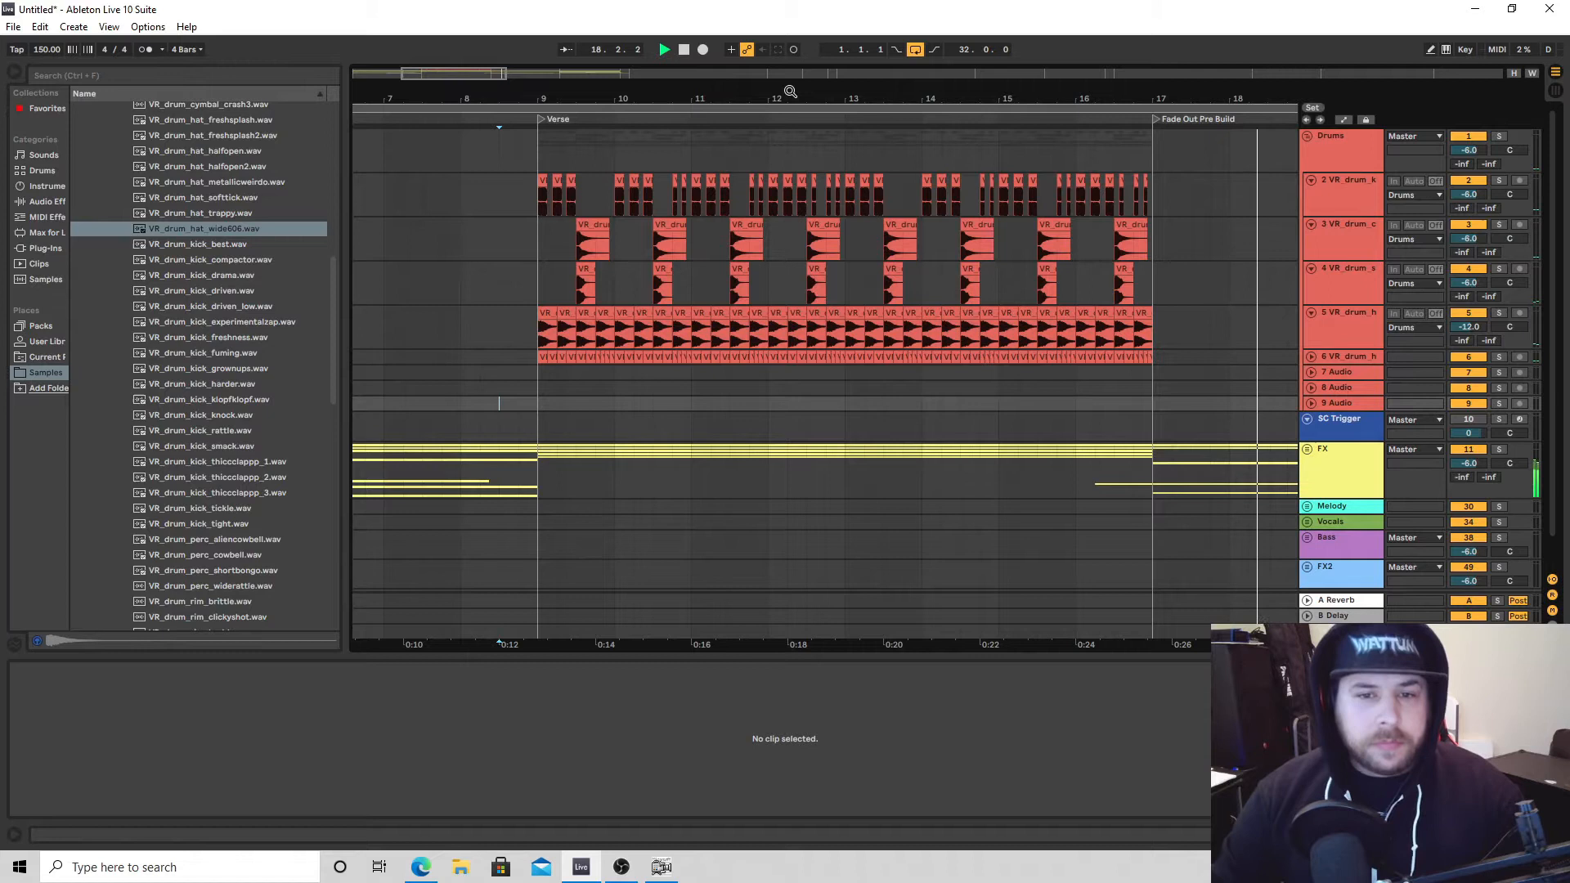
Duplicate the Verse's eight bars of freshsplash2 hats on track 5 into the Fade Out Pre Build section.
drag(790, 91, 706, 82)
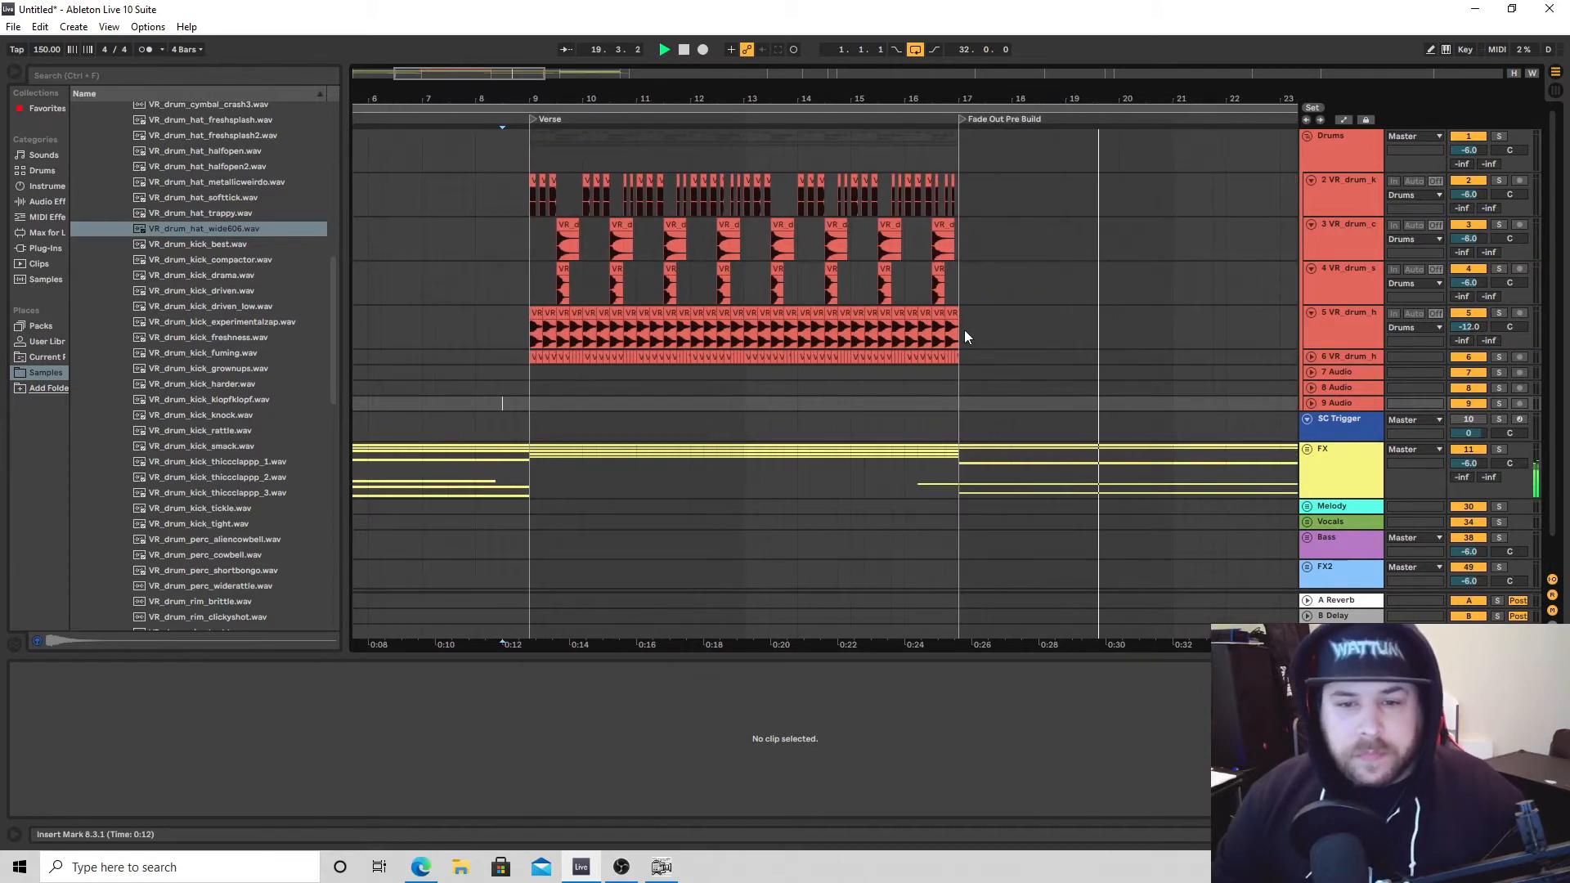
drag(955, 331, 535, 339)
key(ctrl+d)
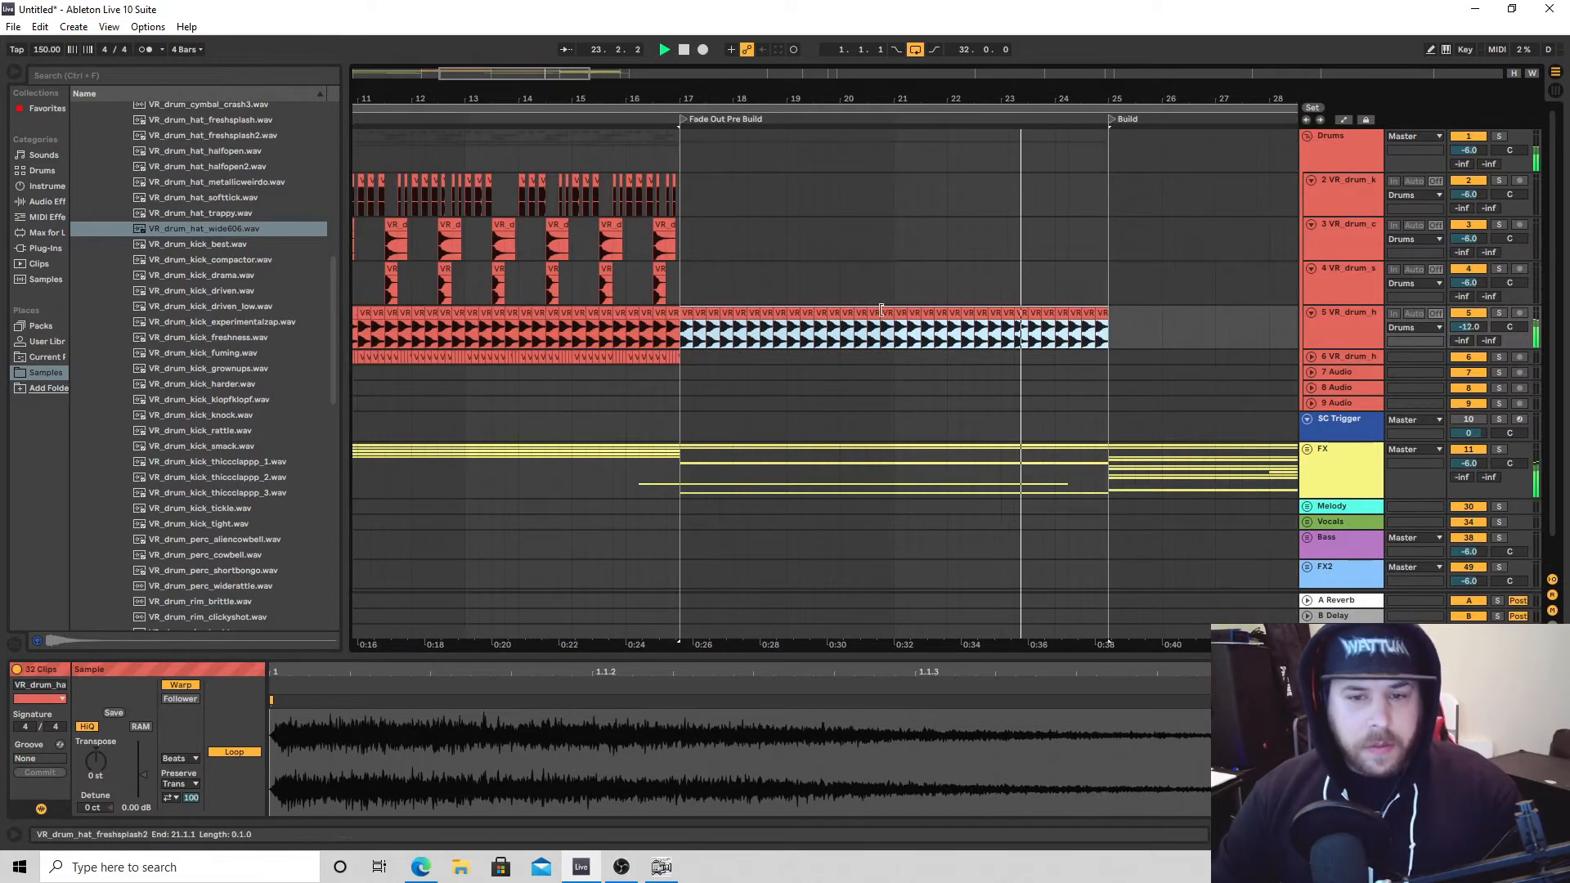
Make the track 5 hats after the Verse start at bar 21 and extend them through the Build to bar 32.
drag(693, 291, 889, 347)
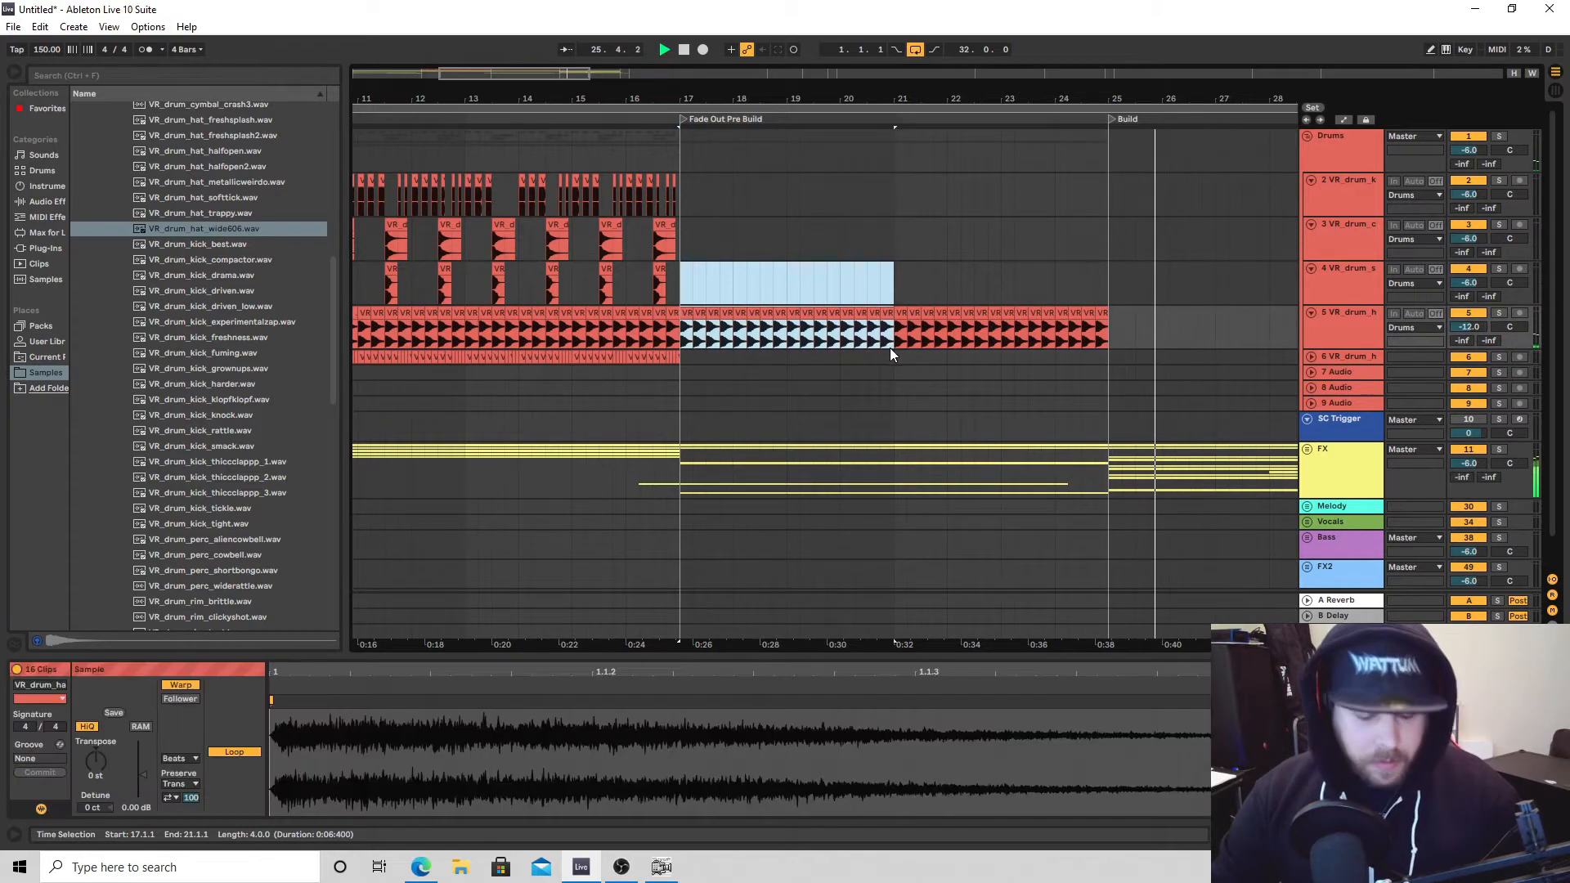
key(Right)
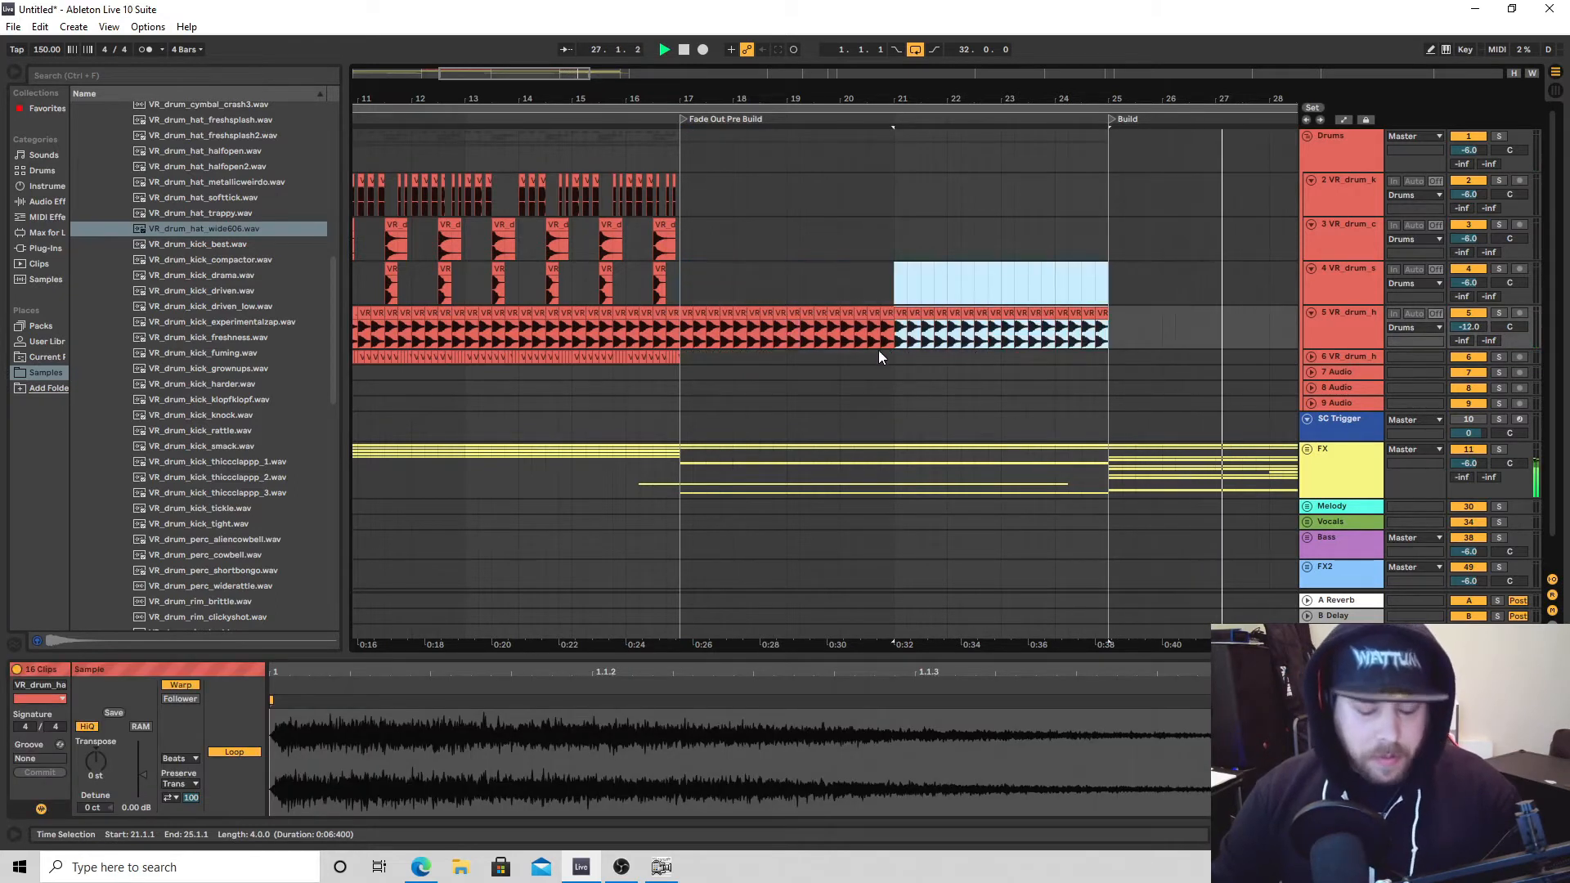
drag(696, 291, 1056, 345)
key(ctrl+d)
key(ctrl+d)
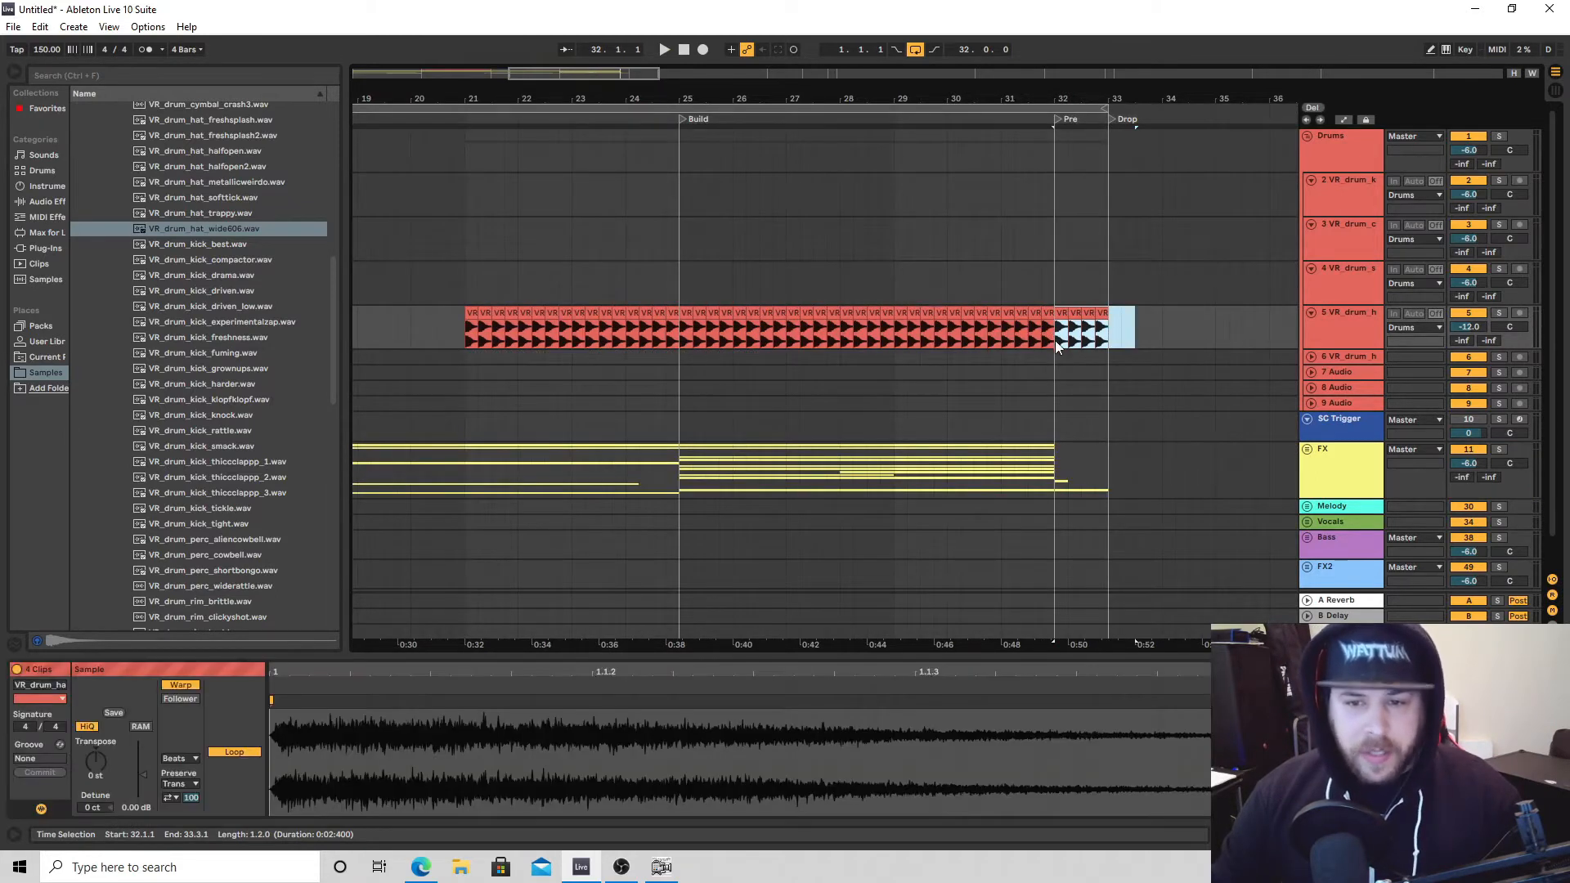
key(Delete)
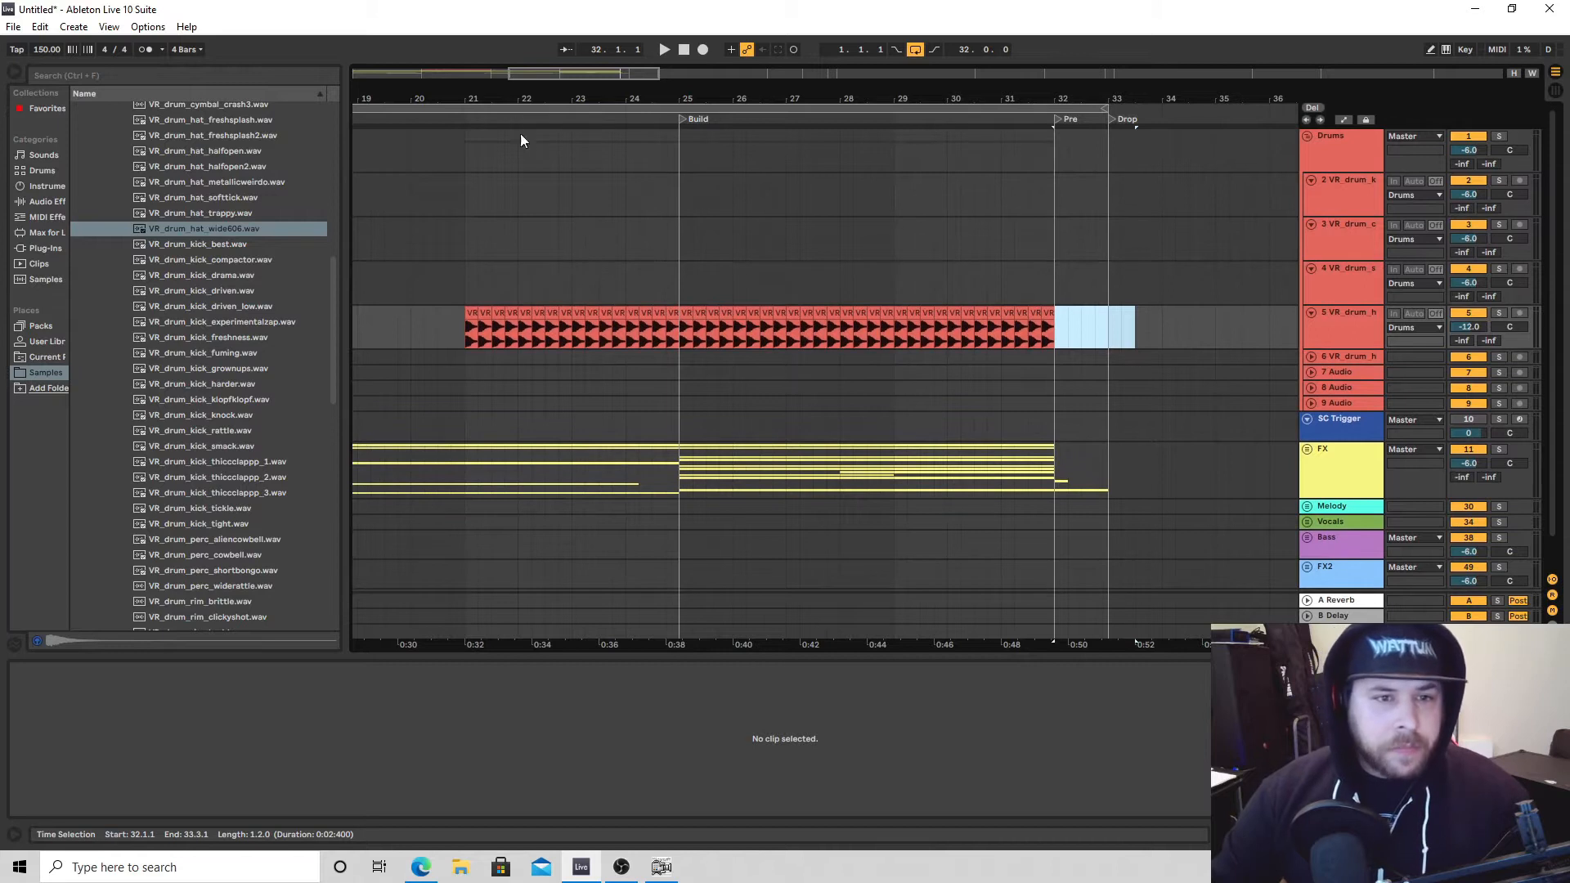
Copy the Verse's first kick to the start of Fade Out Pre Build at bar 17 and play the transition.
drag(484, 88, 953, 57)
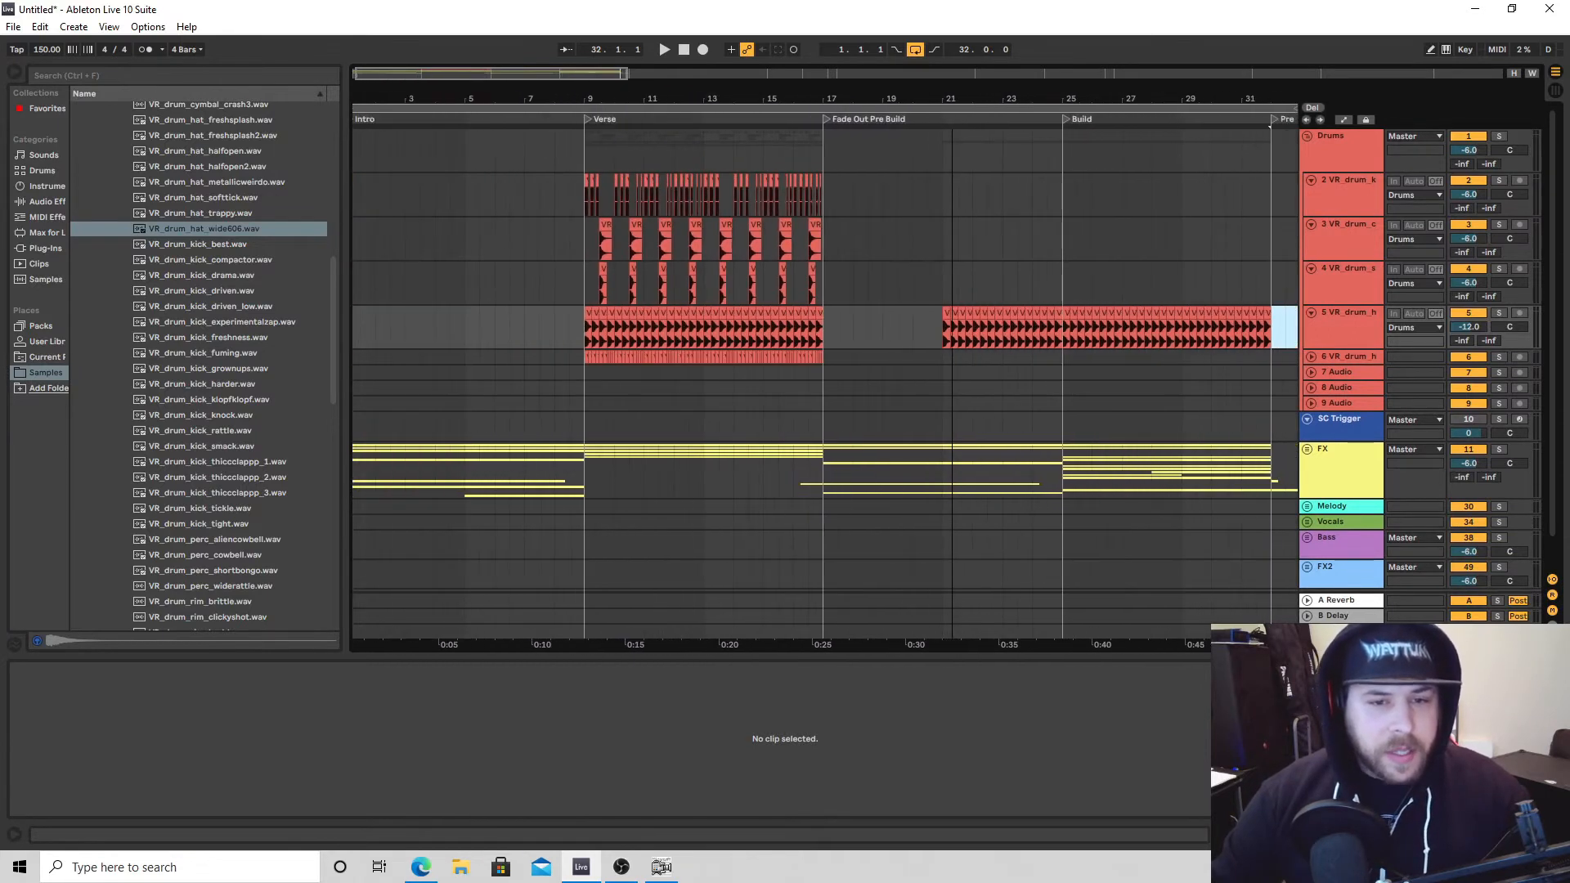
drag(894, 101, 685, 93)
drag(535, 98, 666, 133)
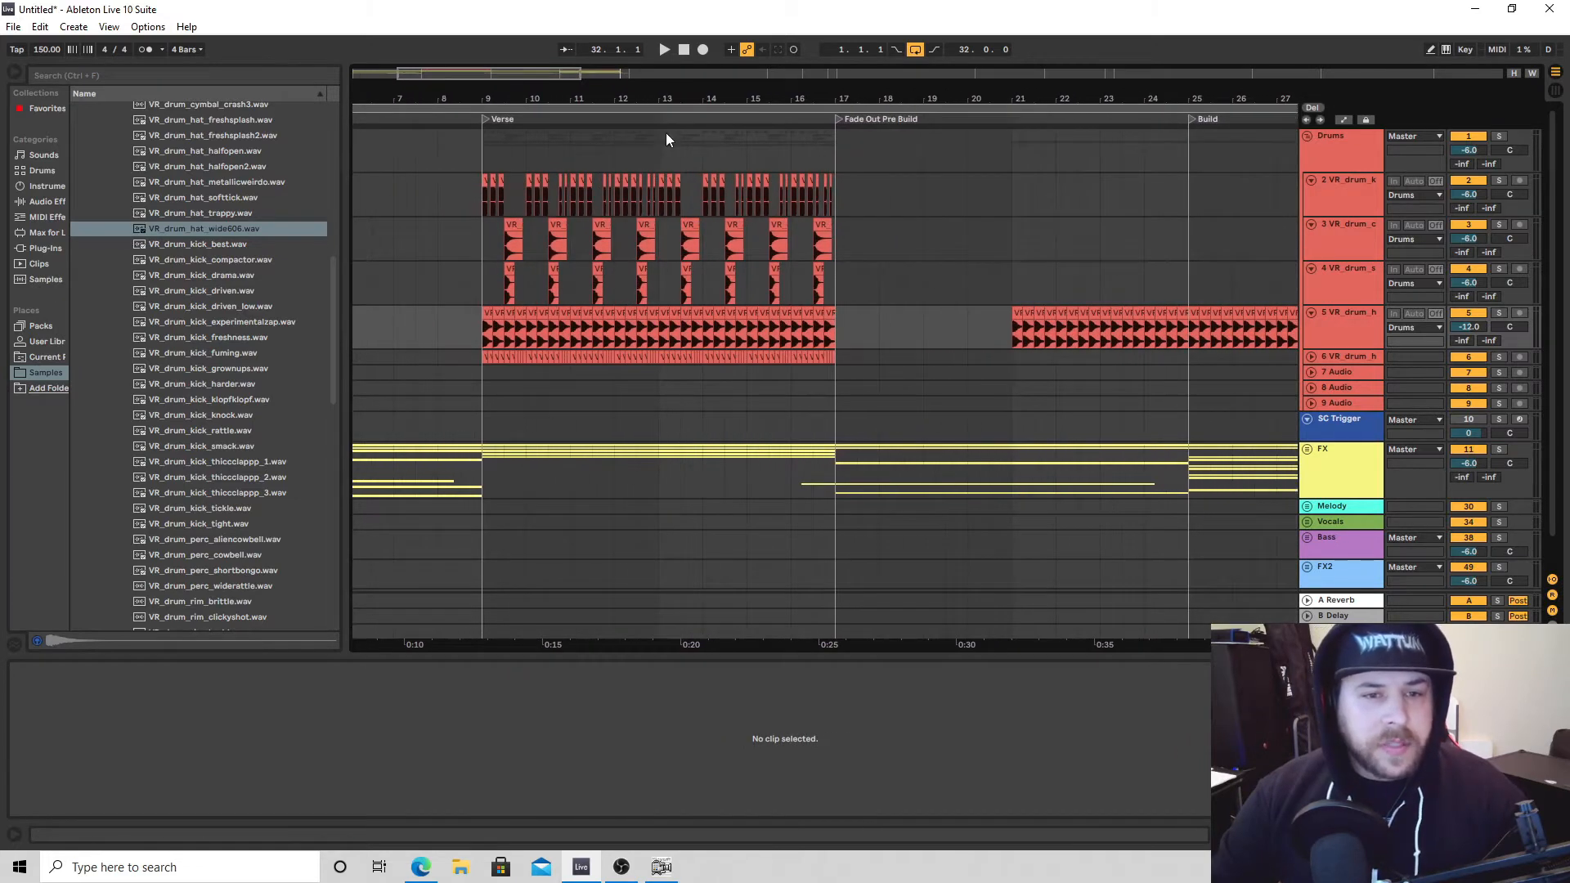
click(484, 179)
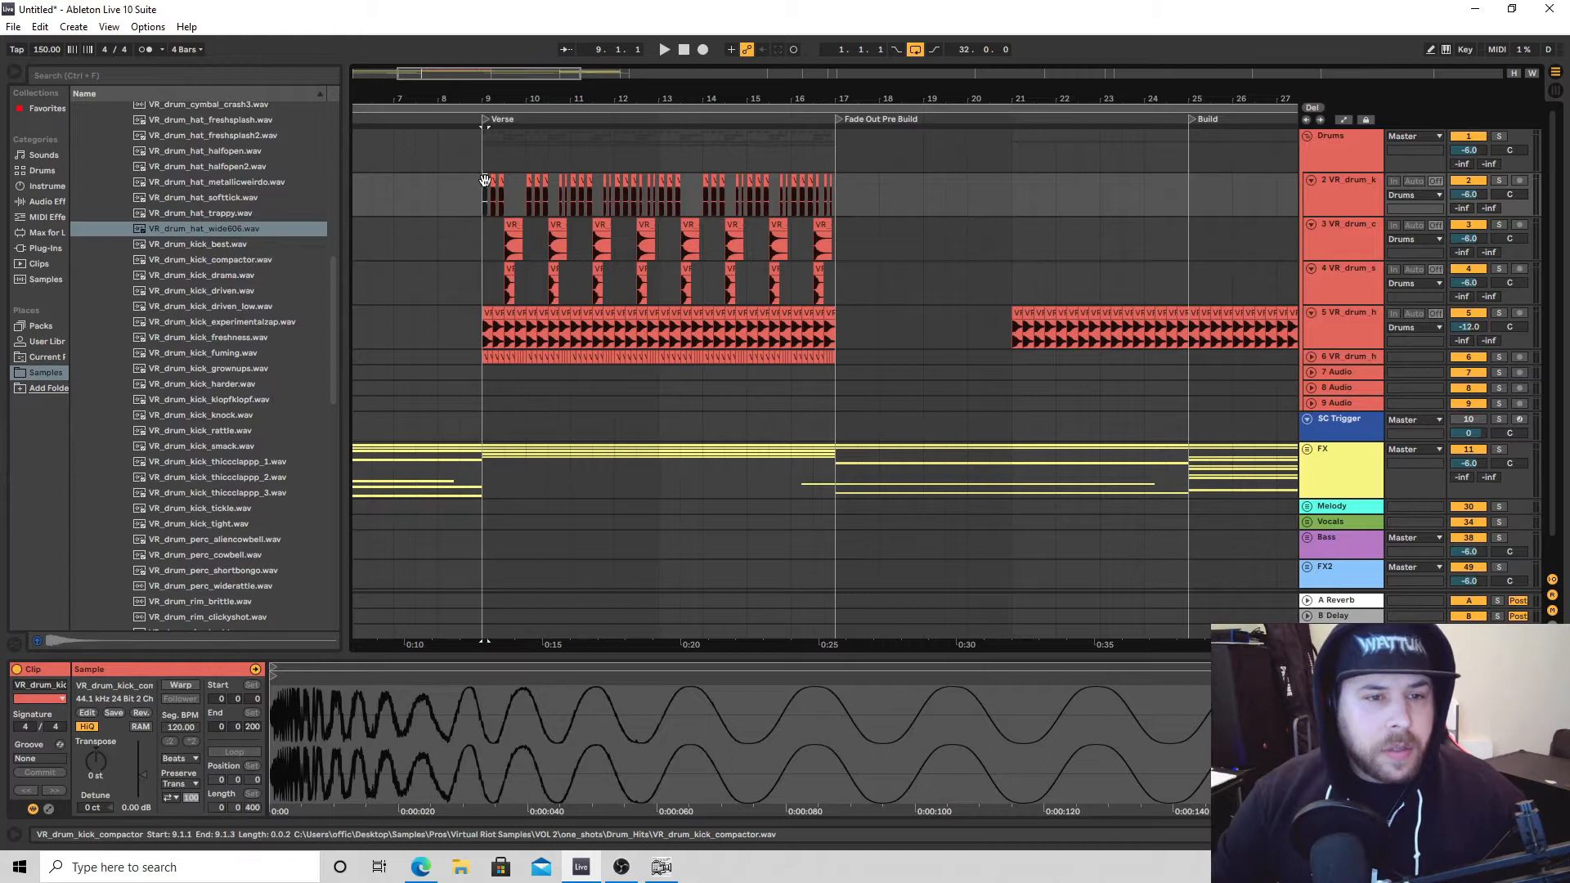
click(833, 197)
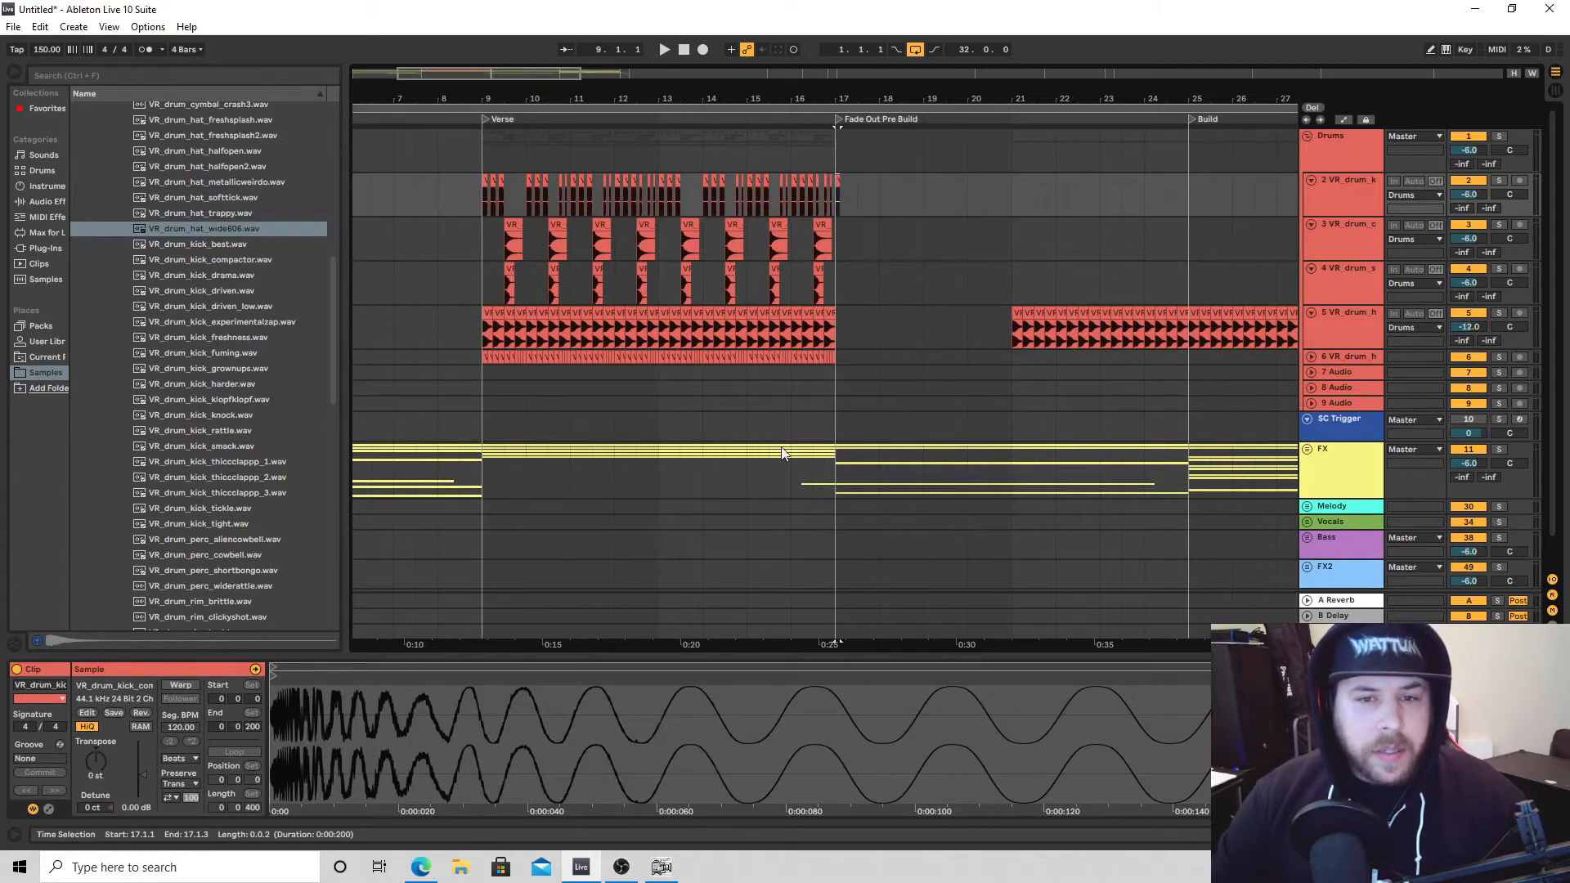
click(798, 391)
key(space)
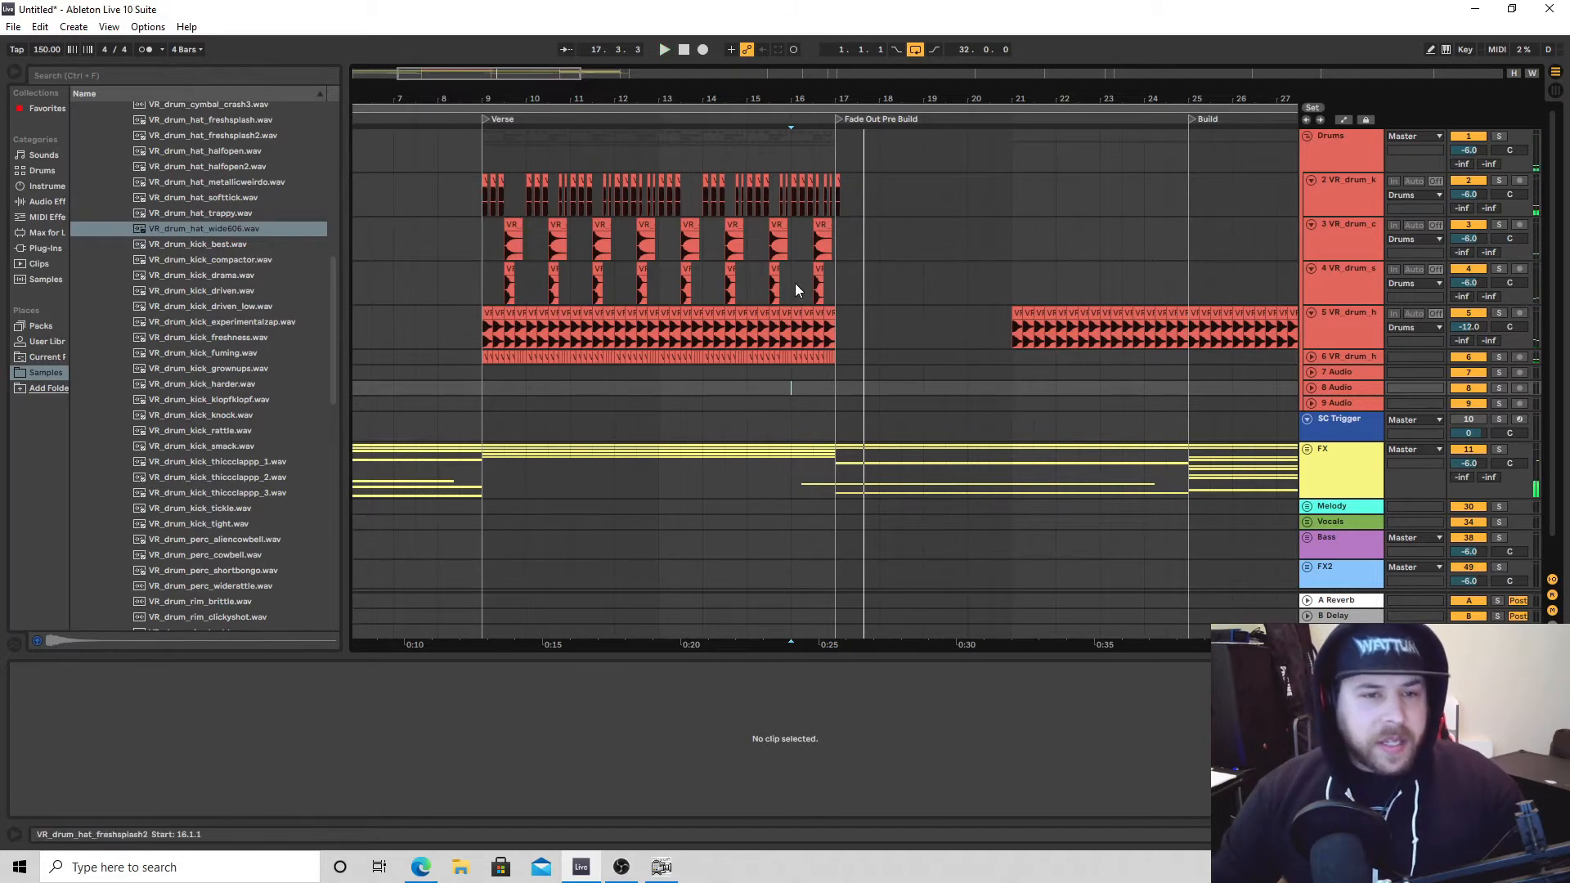
drag(543, 95, 429, 194)
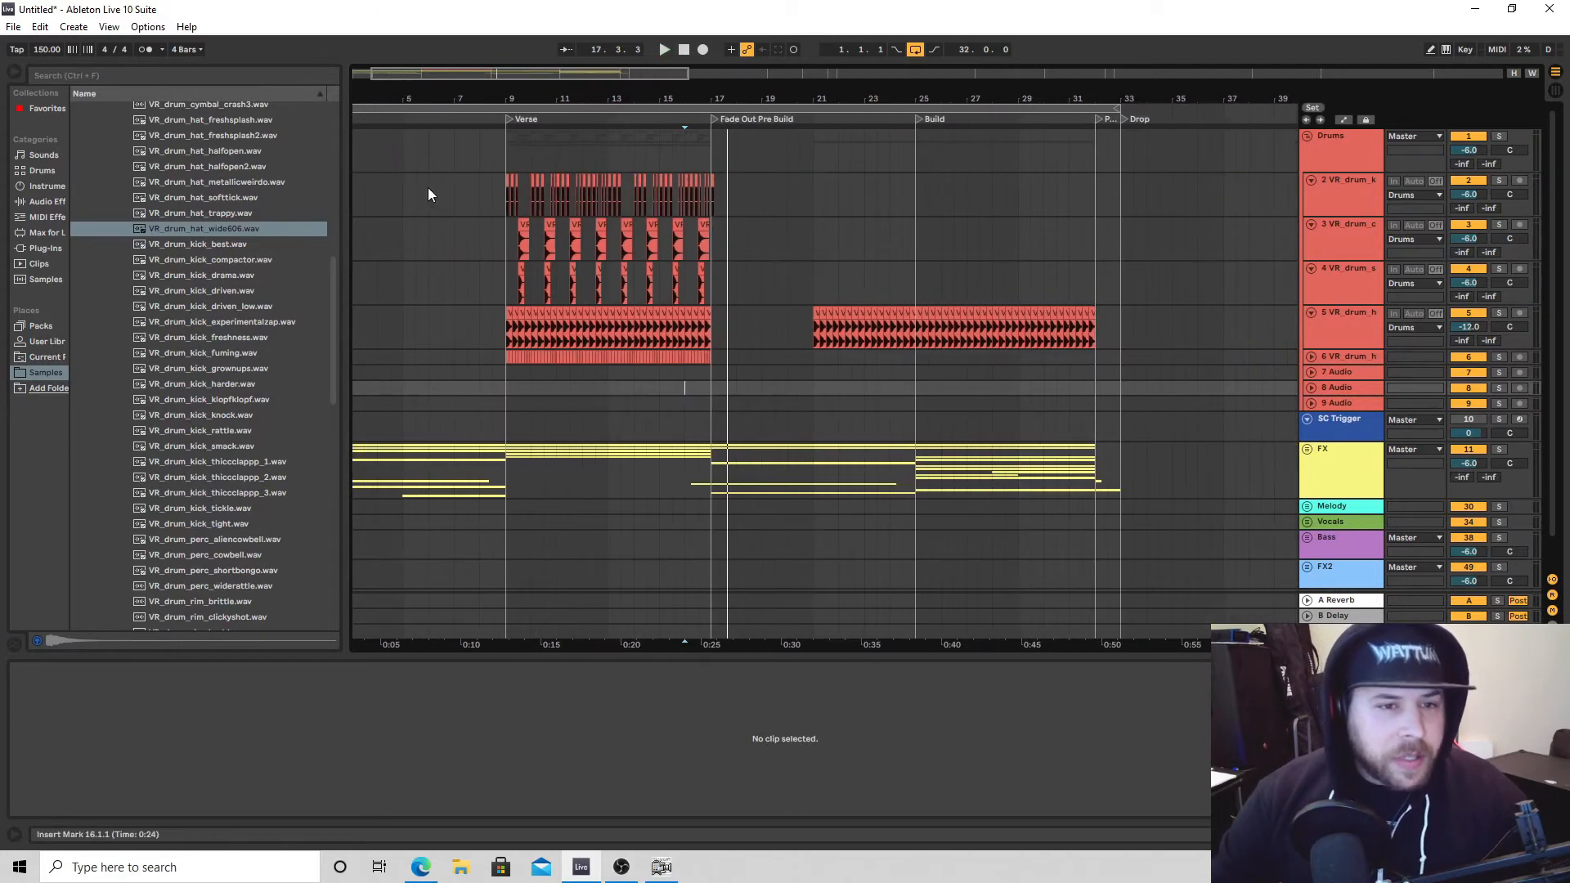
key(space)
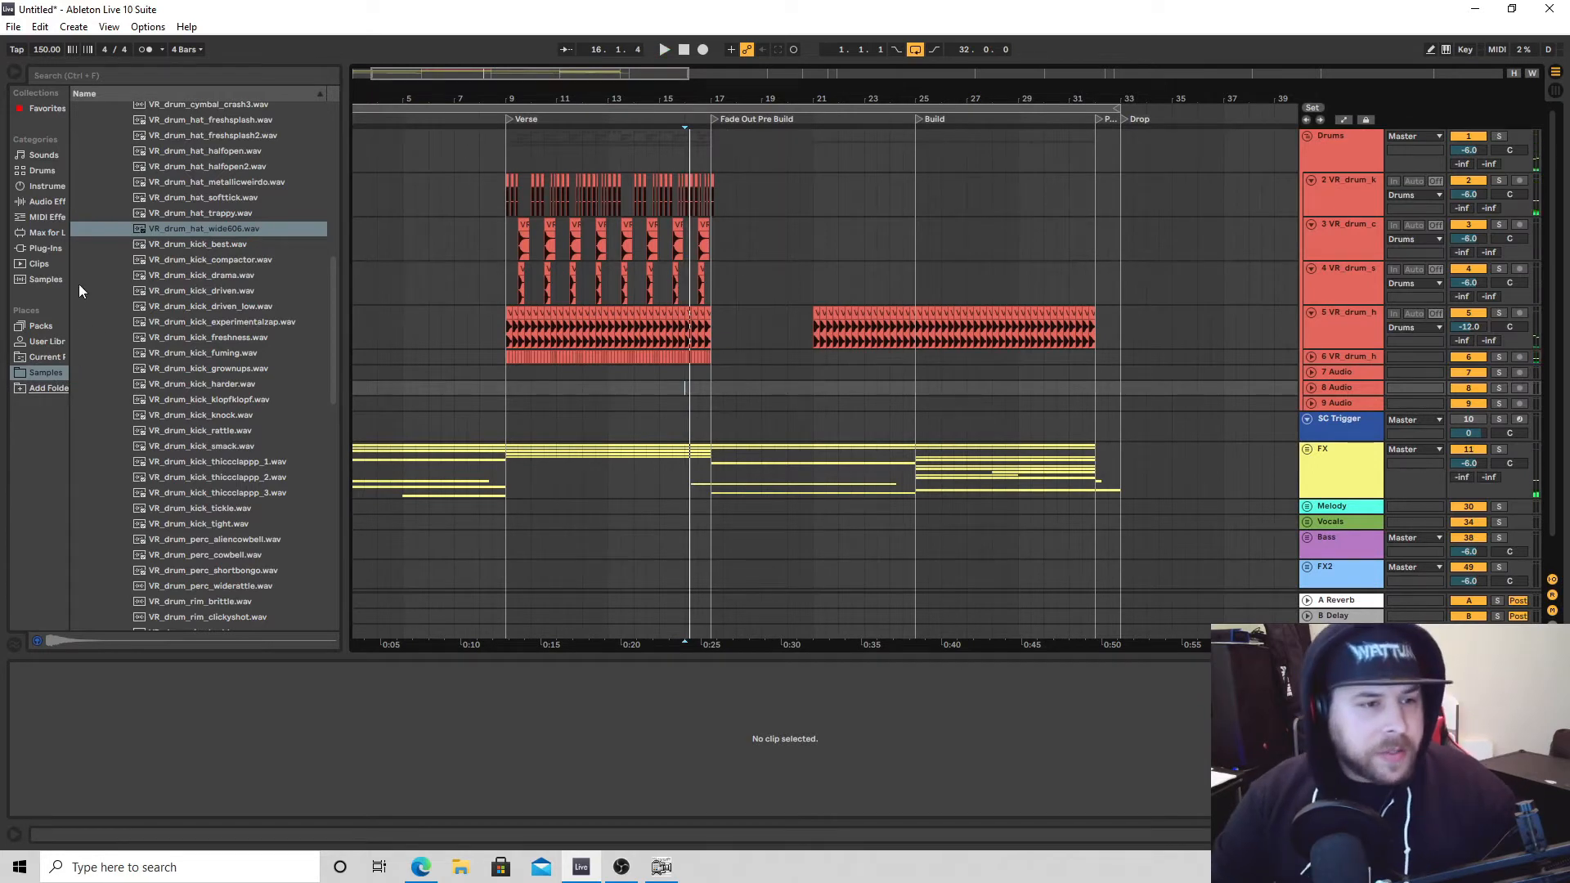
Audition VR_drum_cymbal_crash3.wav, place it on track 7 at the start of Fade Out Pre Build and play it.
scroll(78, 283, up, 3)
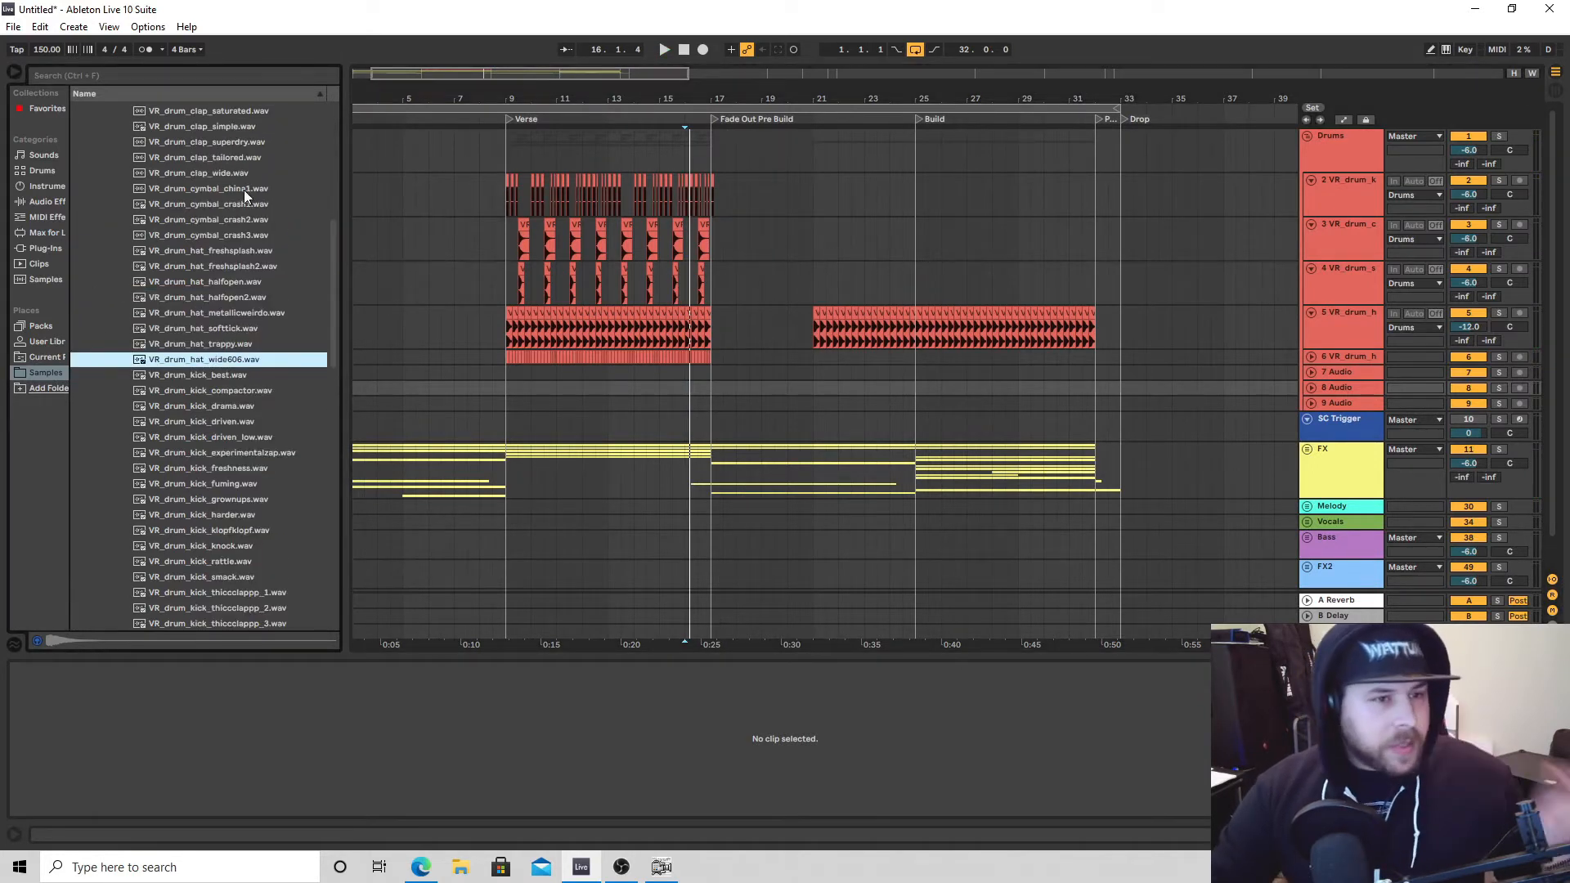
click(206, 236)
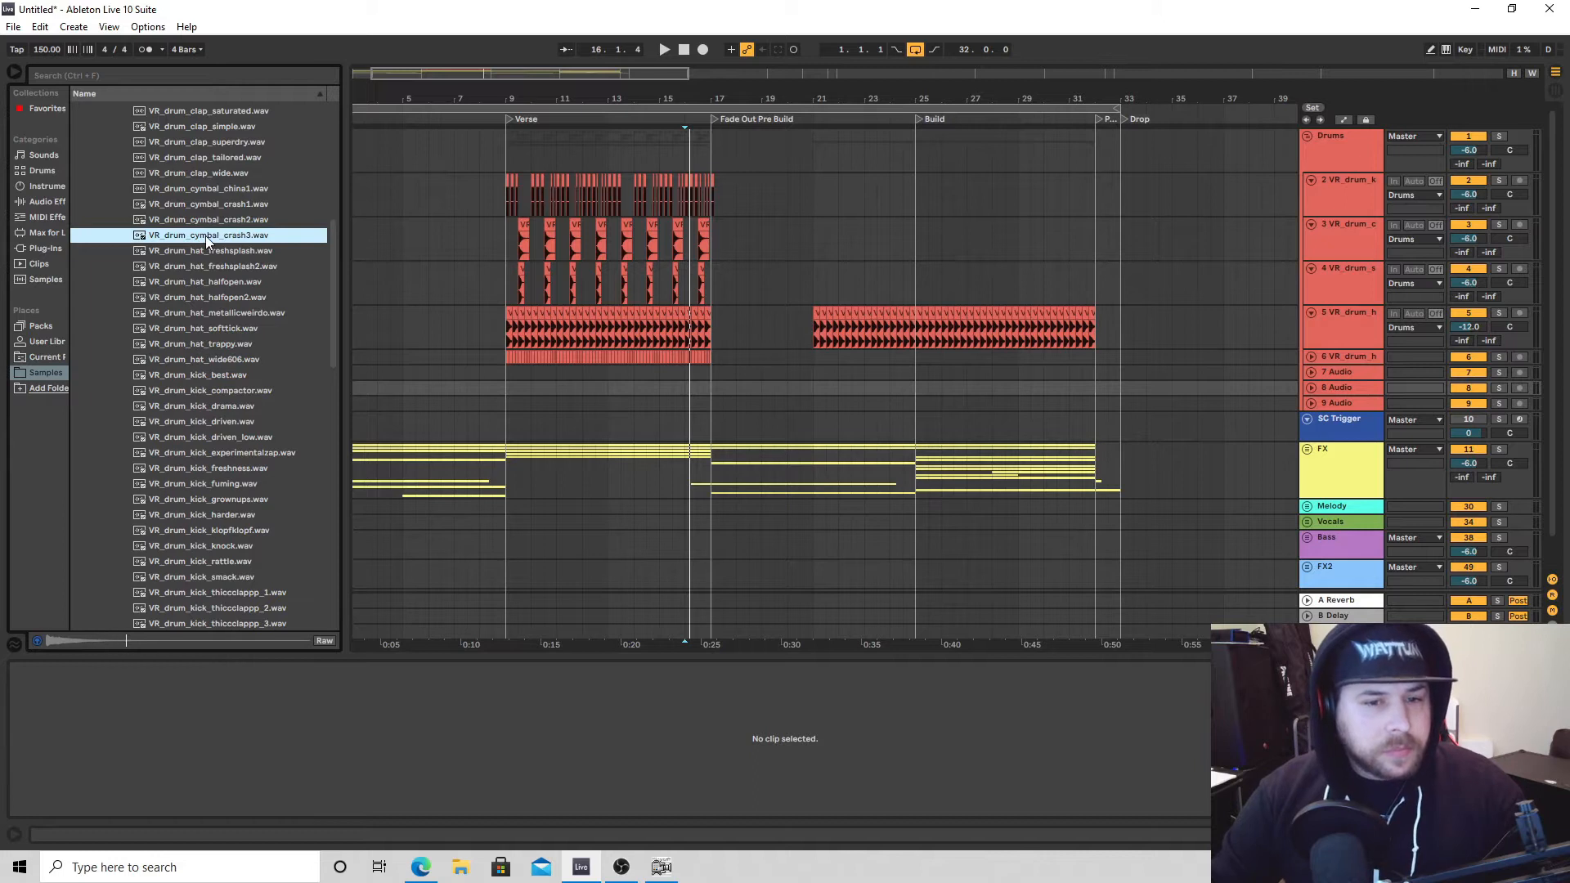
drag(205, 235, 705, 376)
key(space)
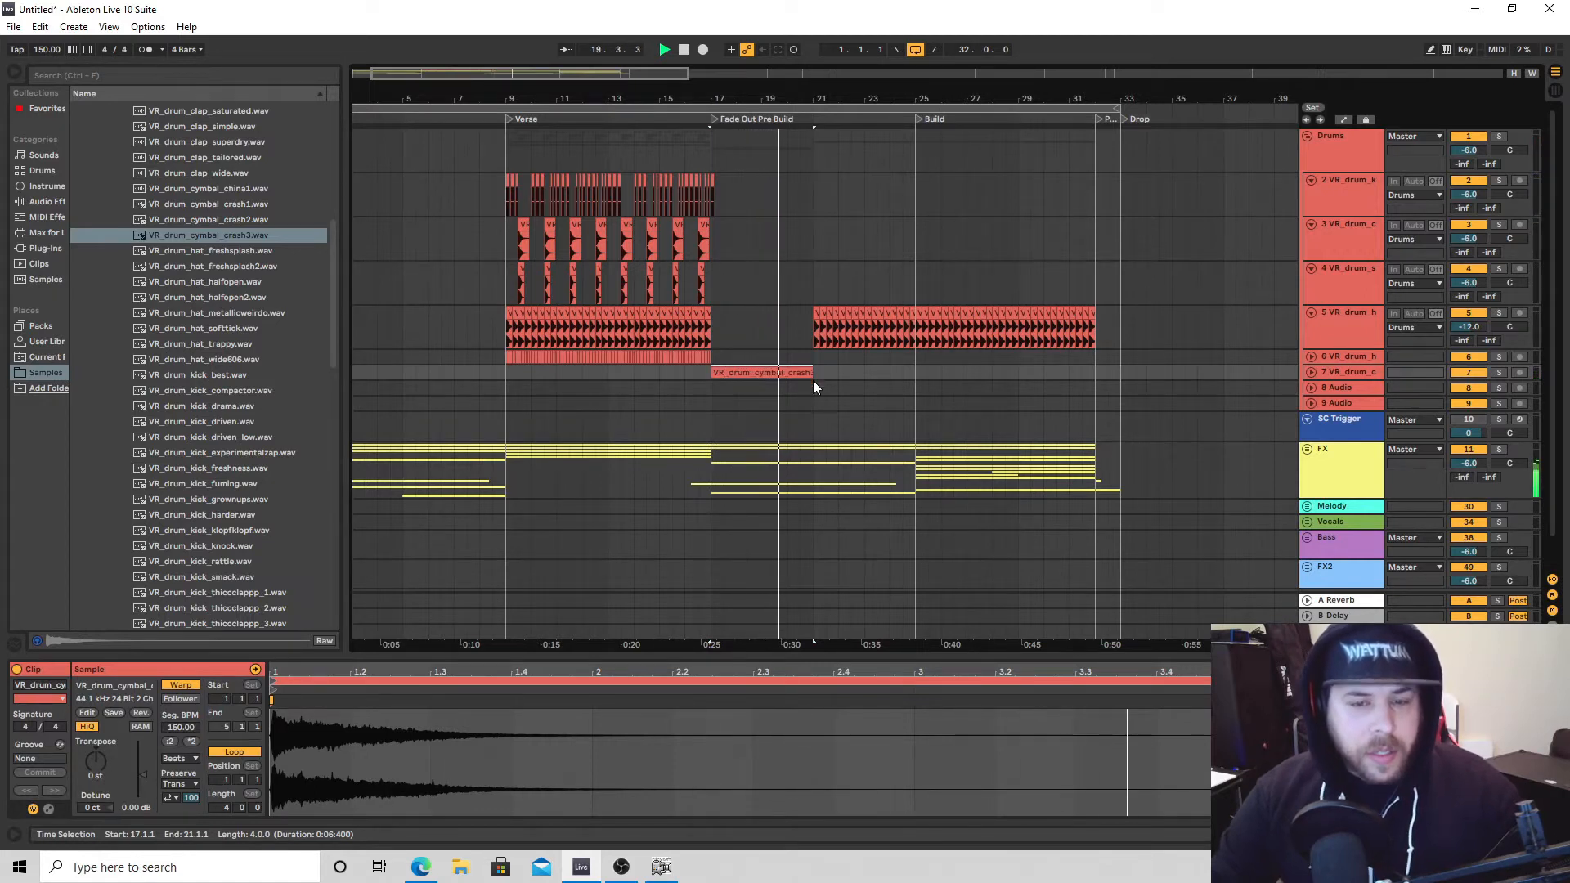
Duplicate the track 7 crash so the copy starts at bar 21, and reverse that copy.
key(ctrl+d)
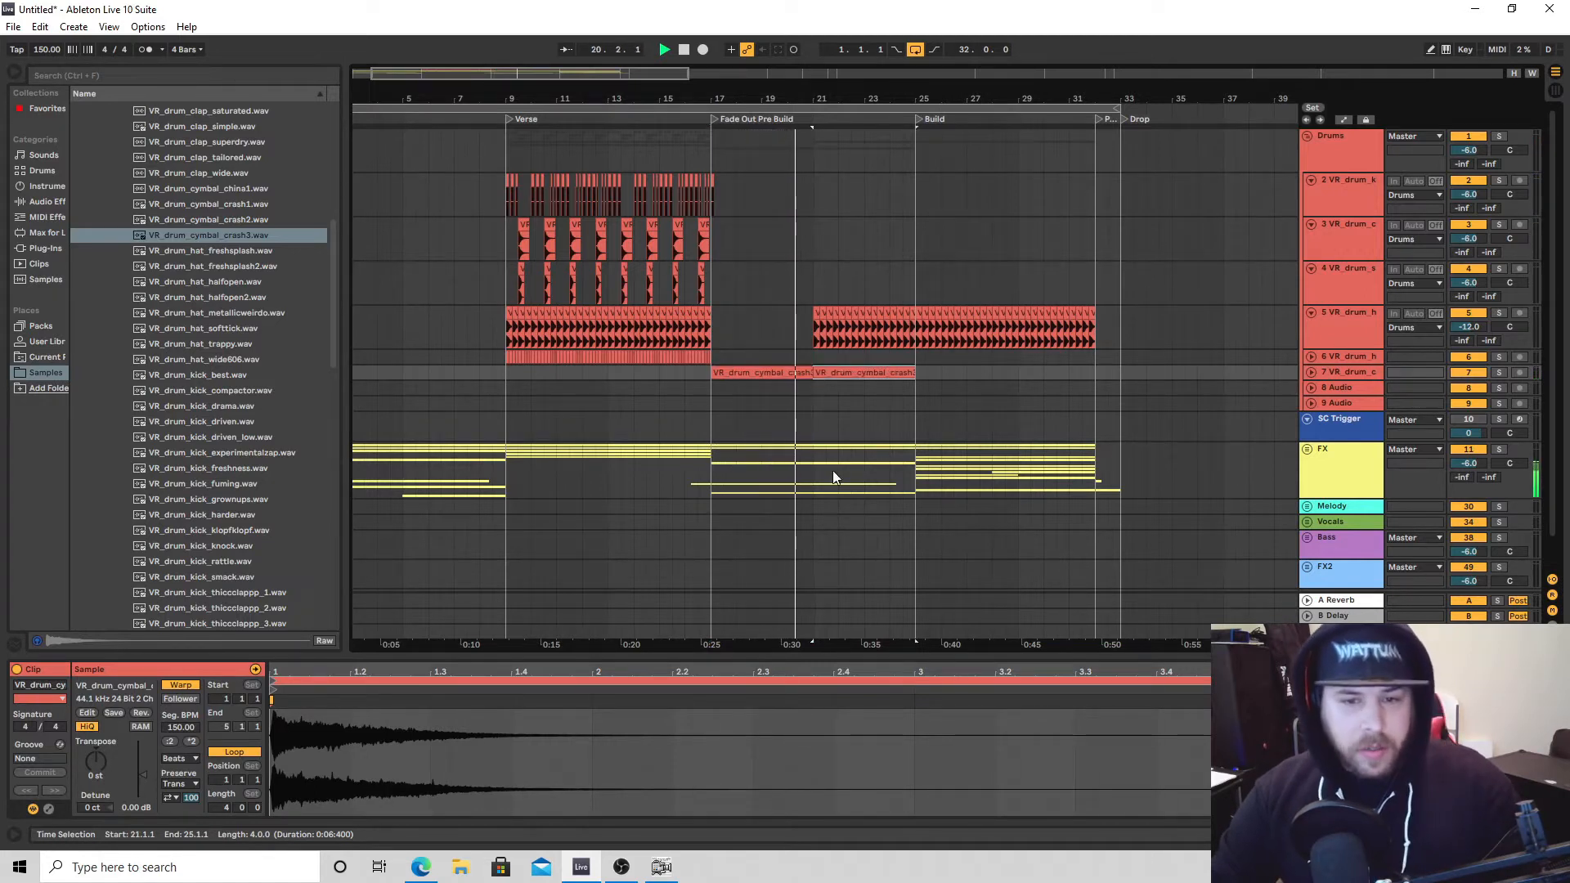
right_click(853, 374)
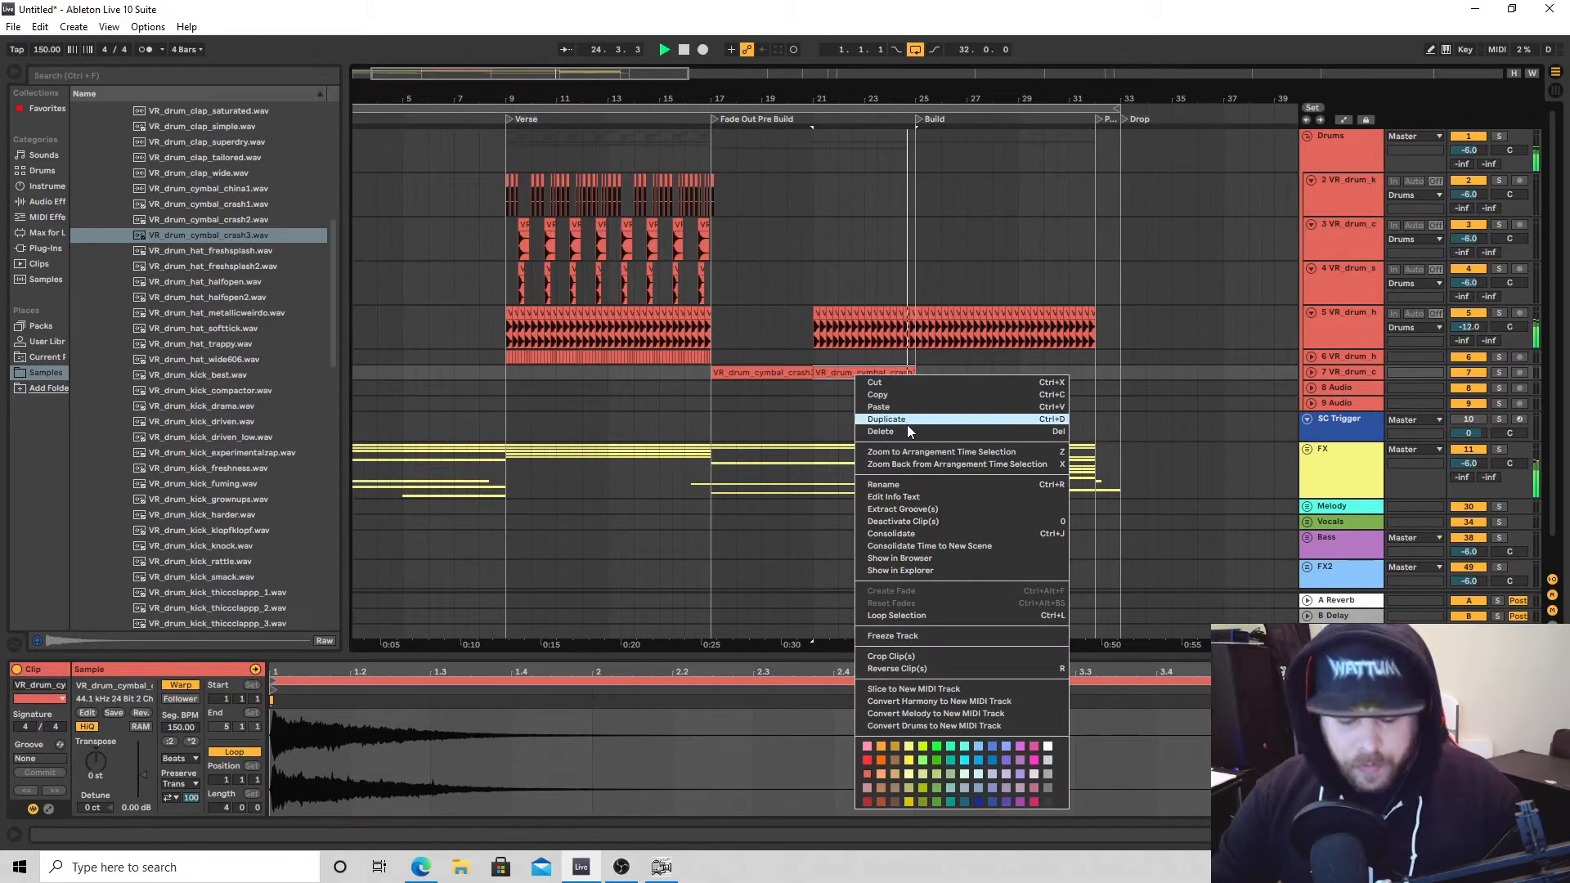
click(921, 668)
click(818, 393)
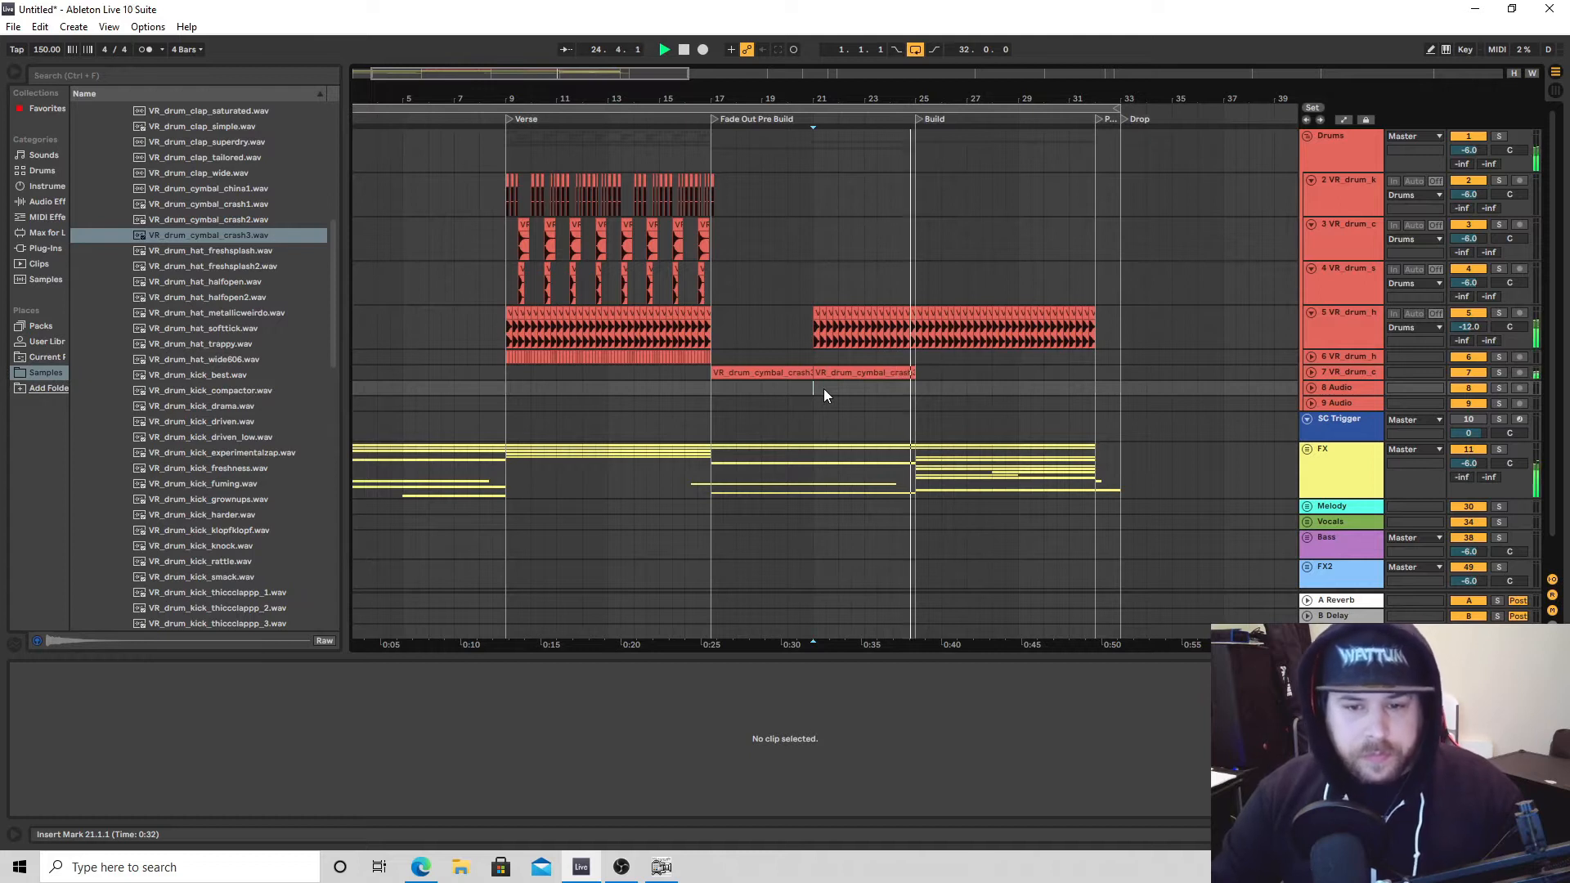
Copy the crash at bar 17 to the start of the Build at bar 25, and move the reversed crash down to track 8.
click(792, 374)
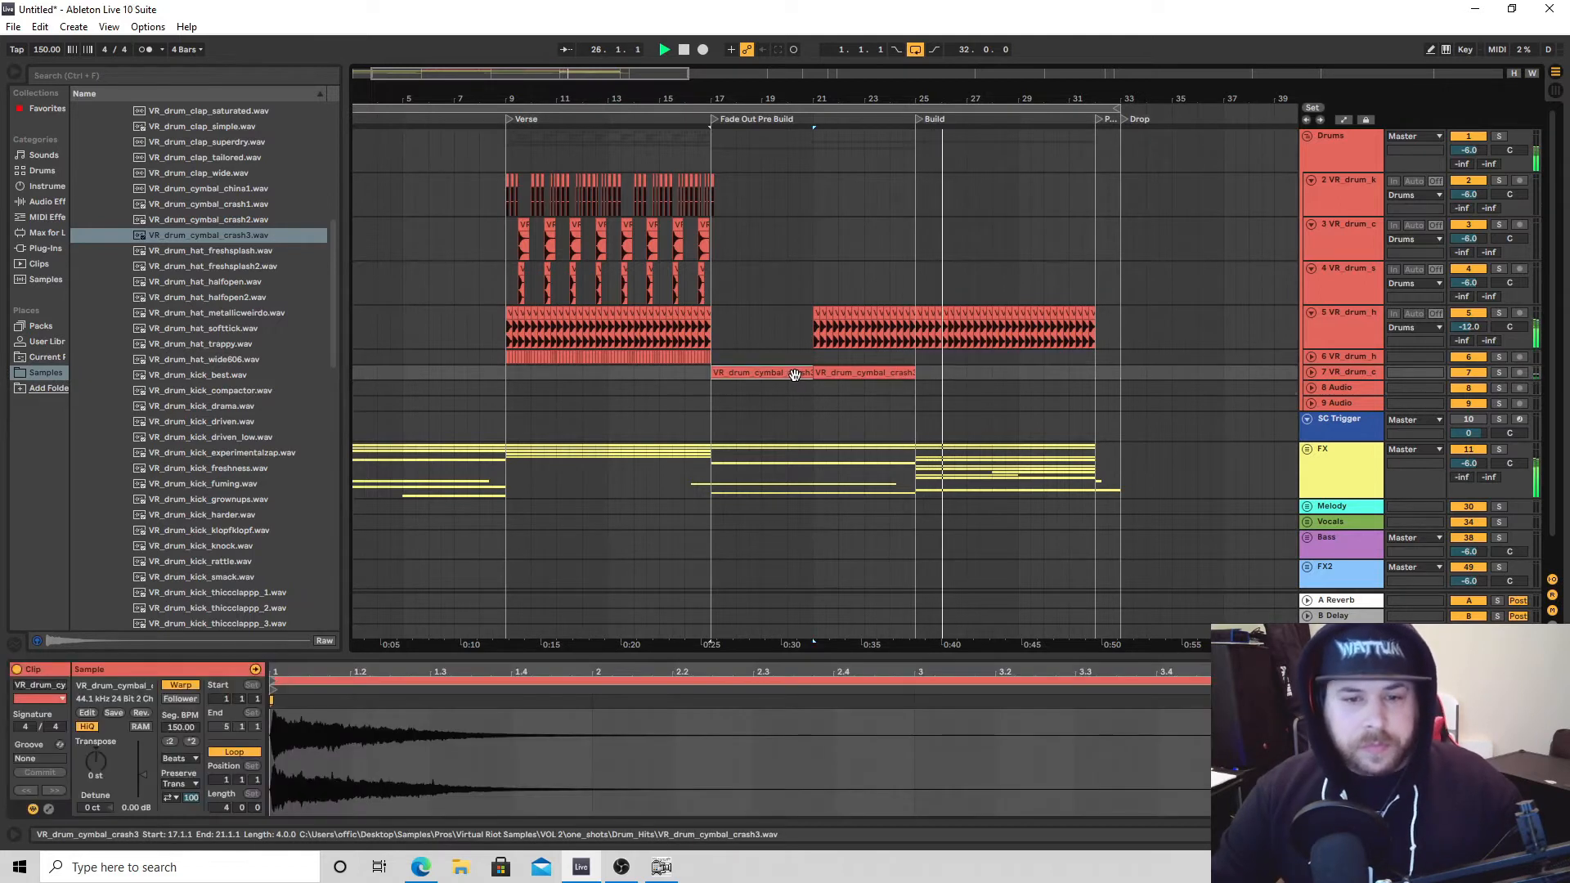
drag(786, 374, 994, 376)
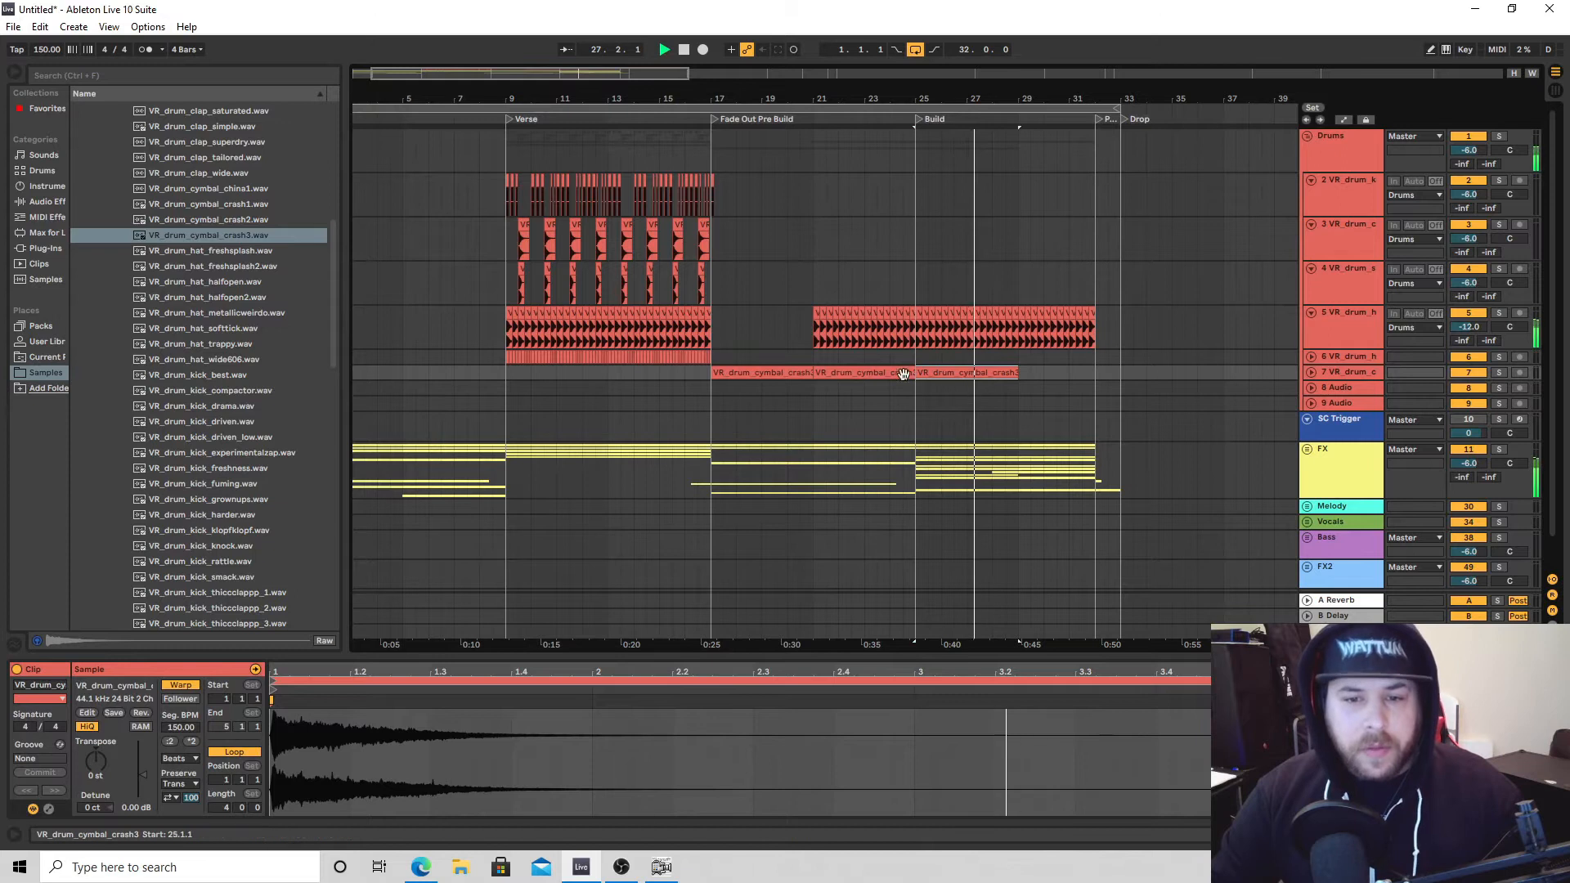
drag(858, 373, 858, 389)
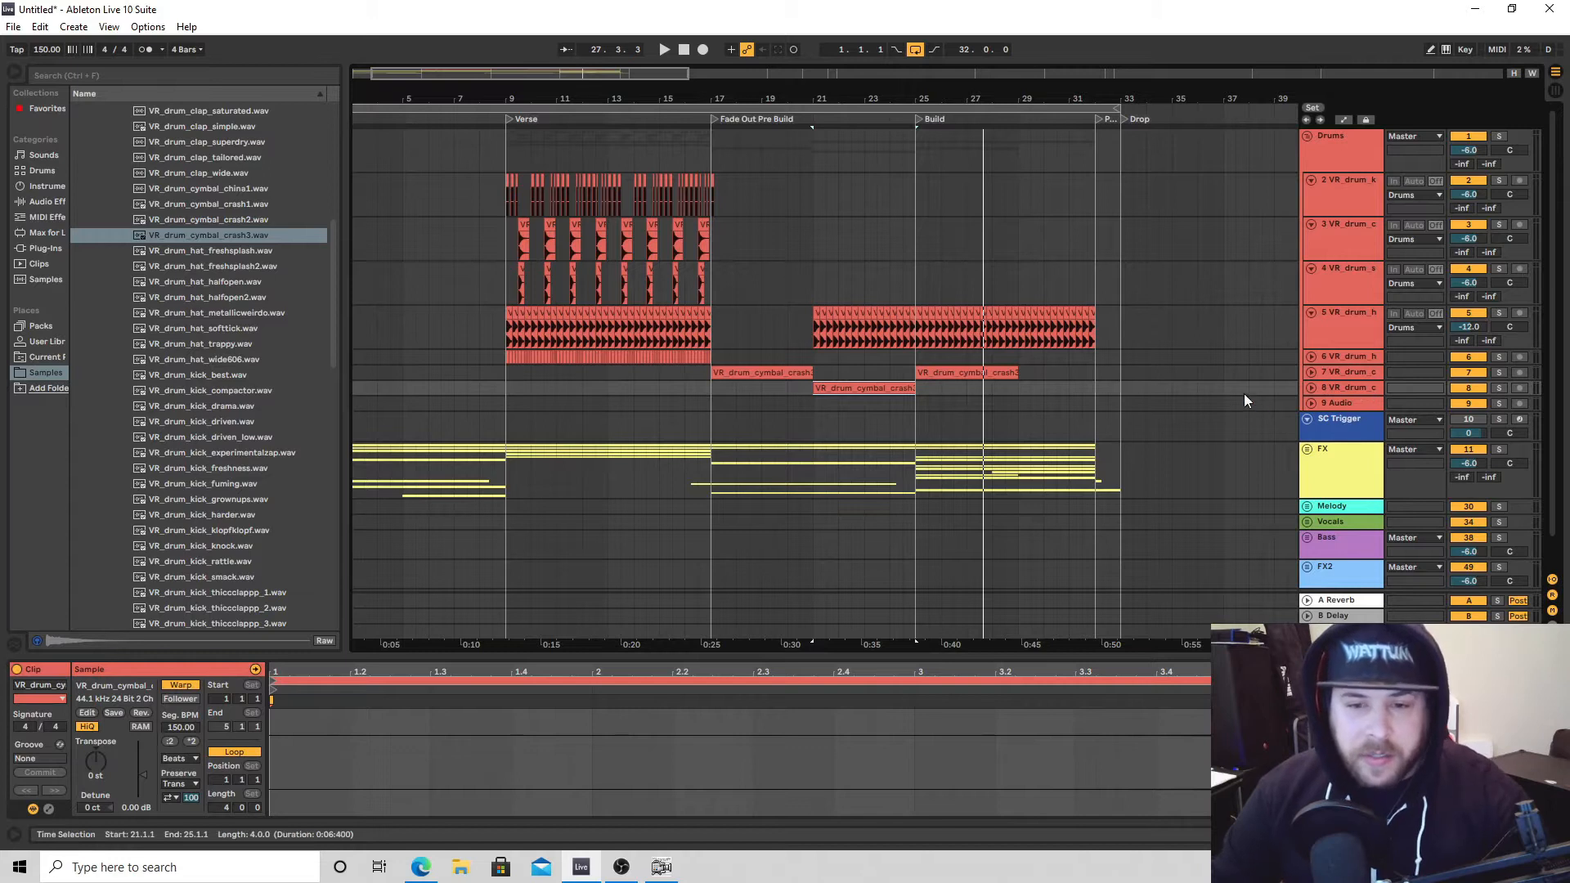
Place kicks on track 2 every two beats from the start of the Build at bar 25 to bar 29.
key(plus)
click(856, 193)
key(ctrl+d)
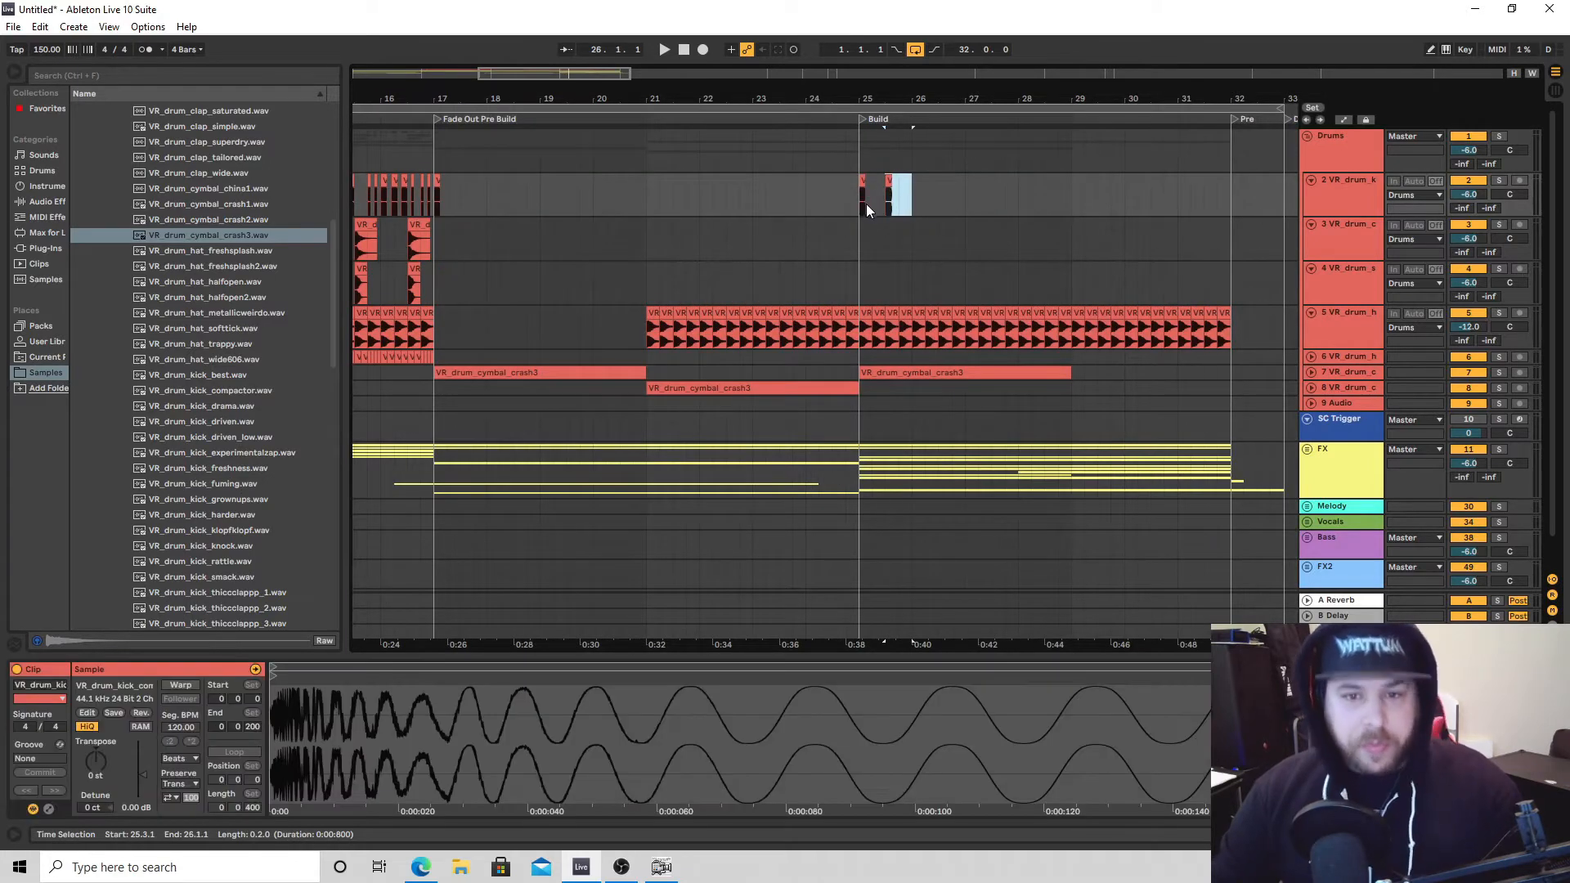
key(ctrl+d)
key(ctrl+d)
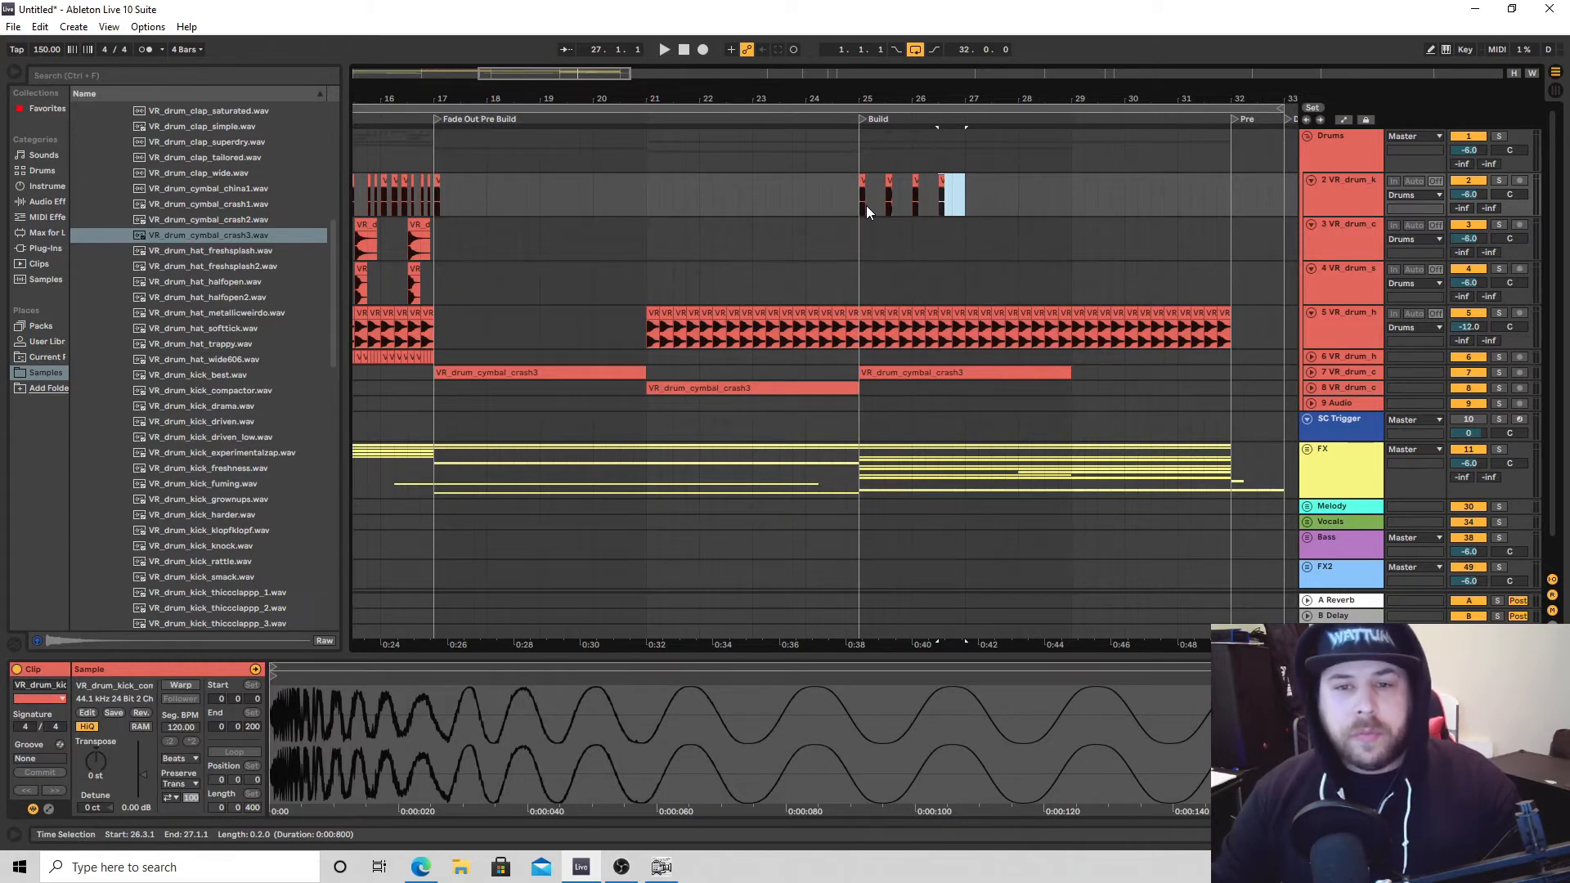
key(ctrl+d)
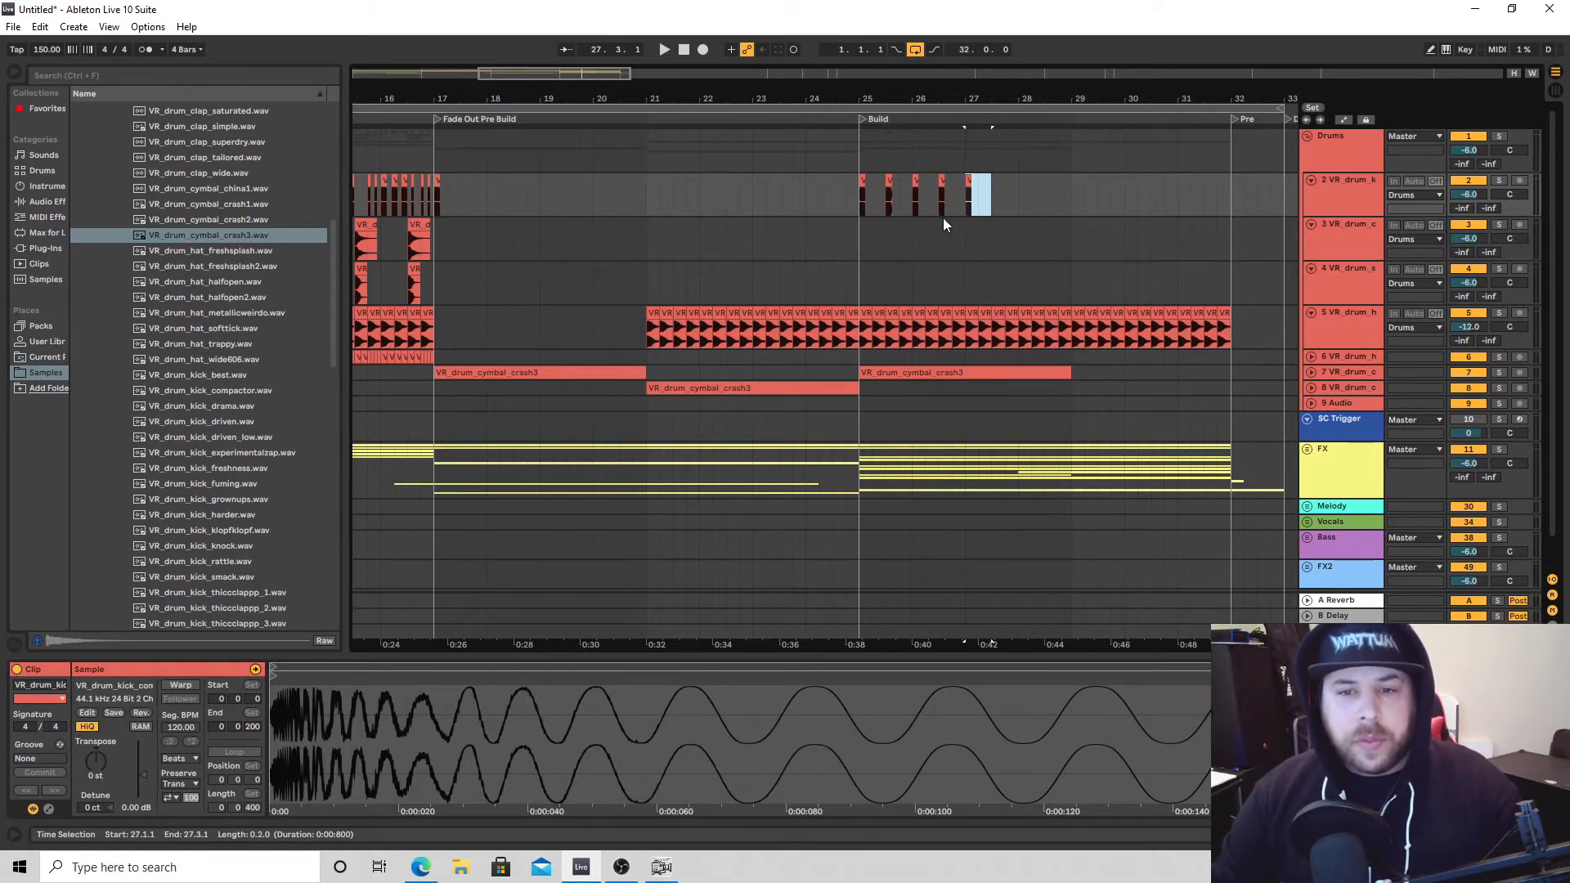
key(ctrl+d)
key(ctrl+d)
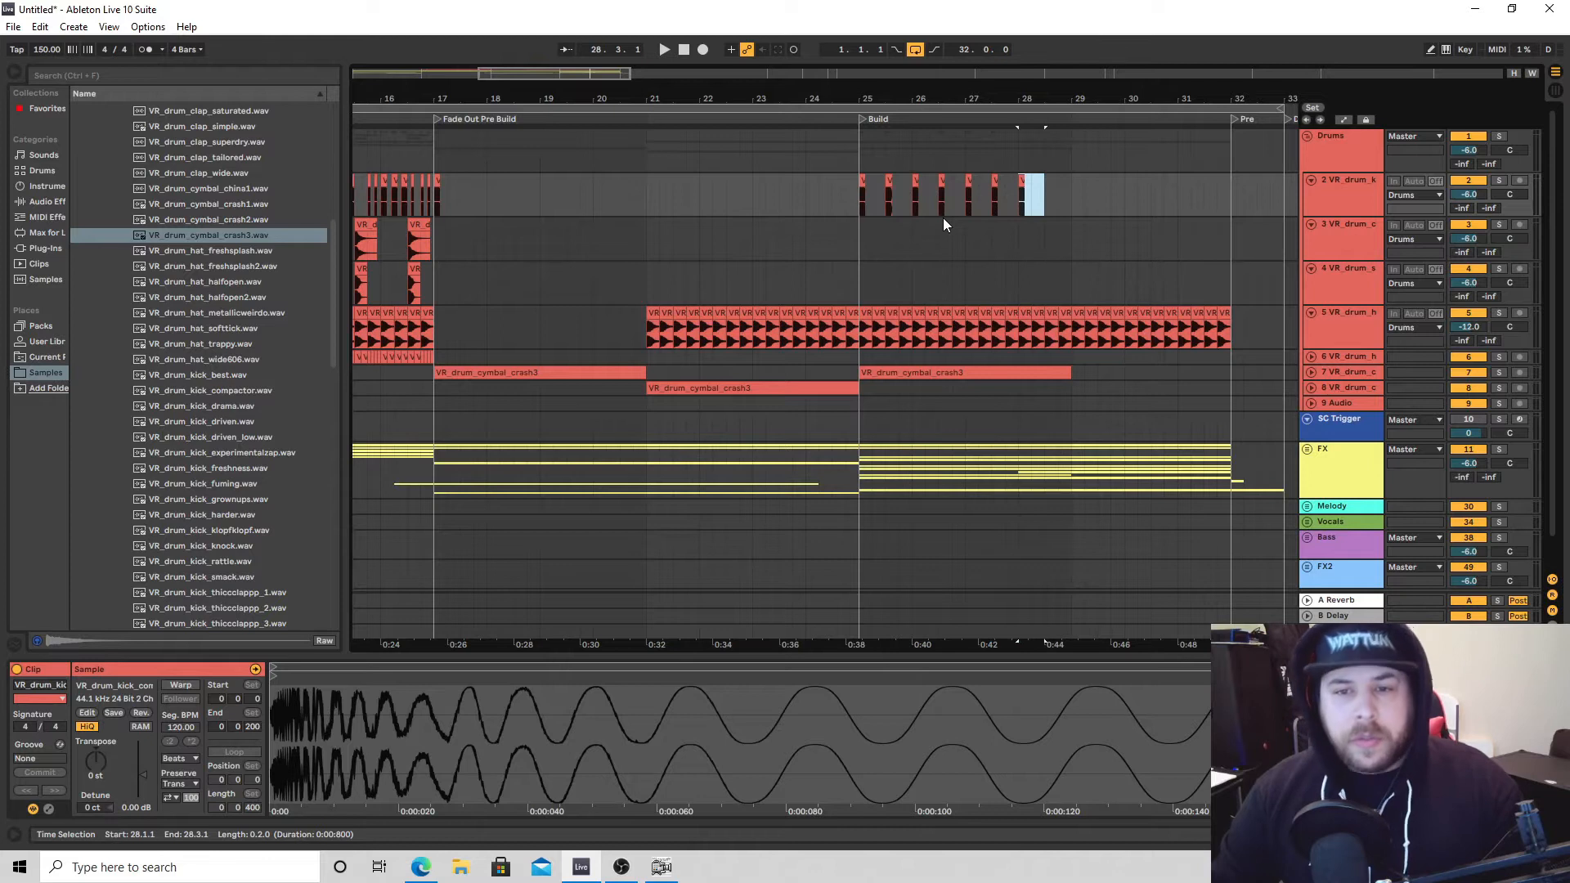
key(ctrl+d)
key(ctrl+d)
Continue the track 2 kicks at one per beat from bar 29 to bar 31.
drag(1090, 184, 1068, 210)
key(ctrl+d)
key(ctrl+d)
key(ctrl+d)
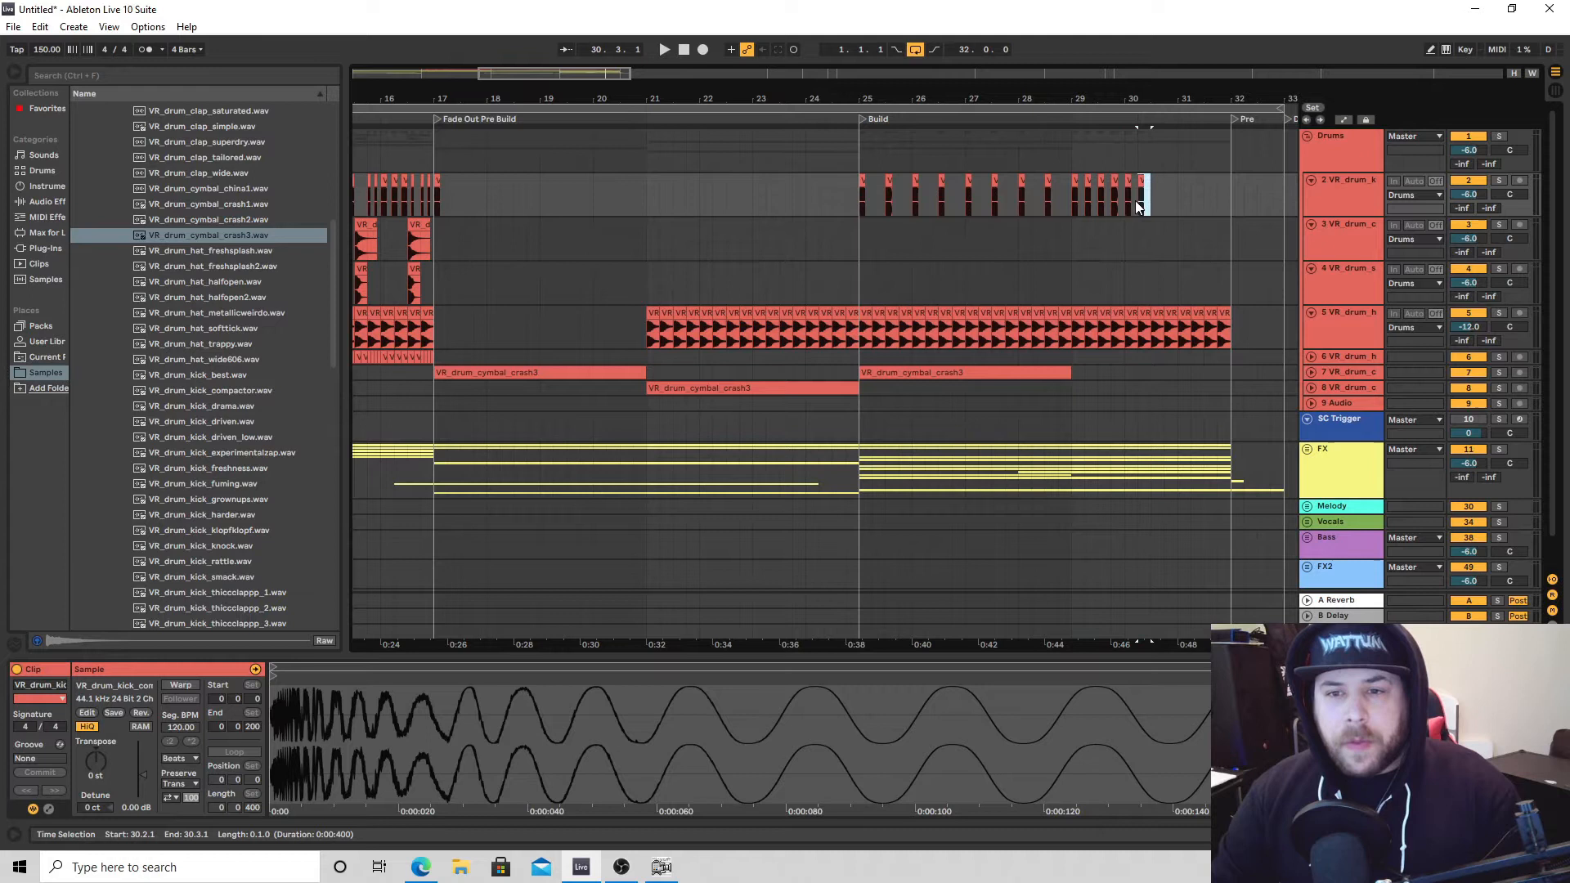
key(ctrl+d)
drag(1194, 100, 1192, 245)
key(ctrl+d)
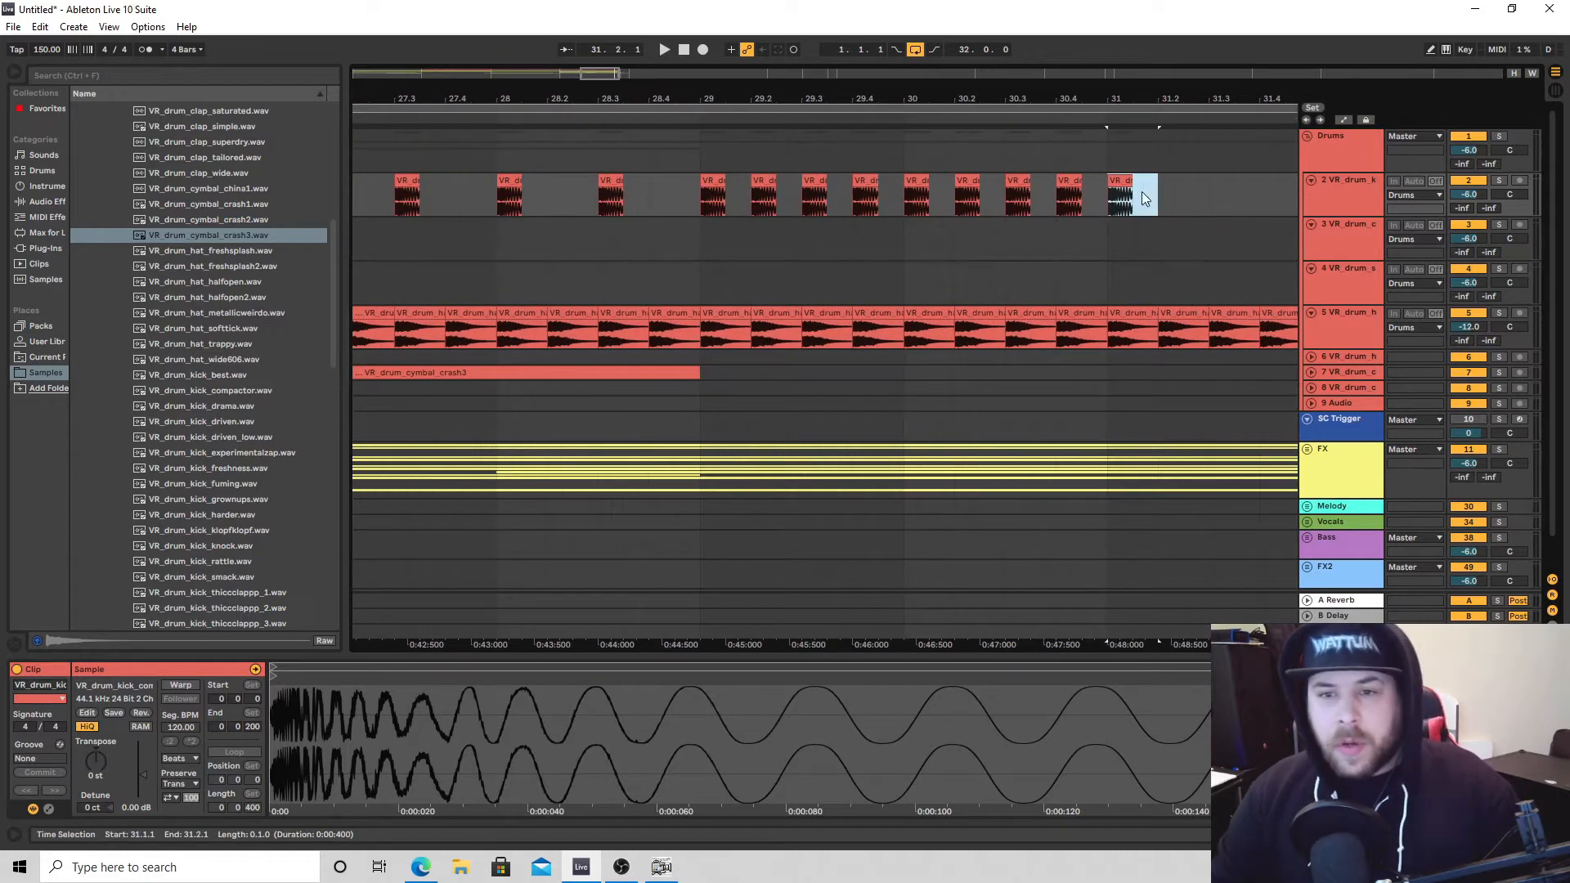
Repeat the bar 31 kick every half beat on track 2 up to bar 32.
click(1141, 188)
click(1131, 182)
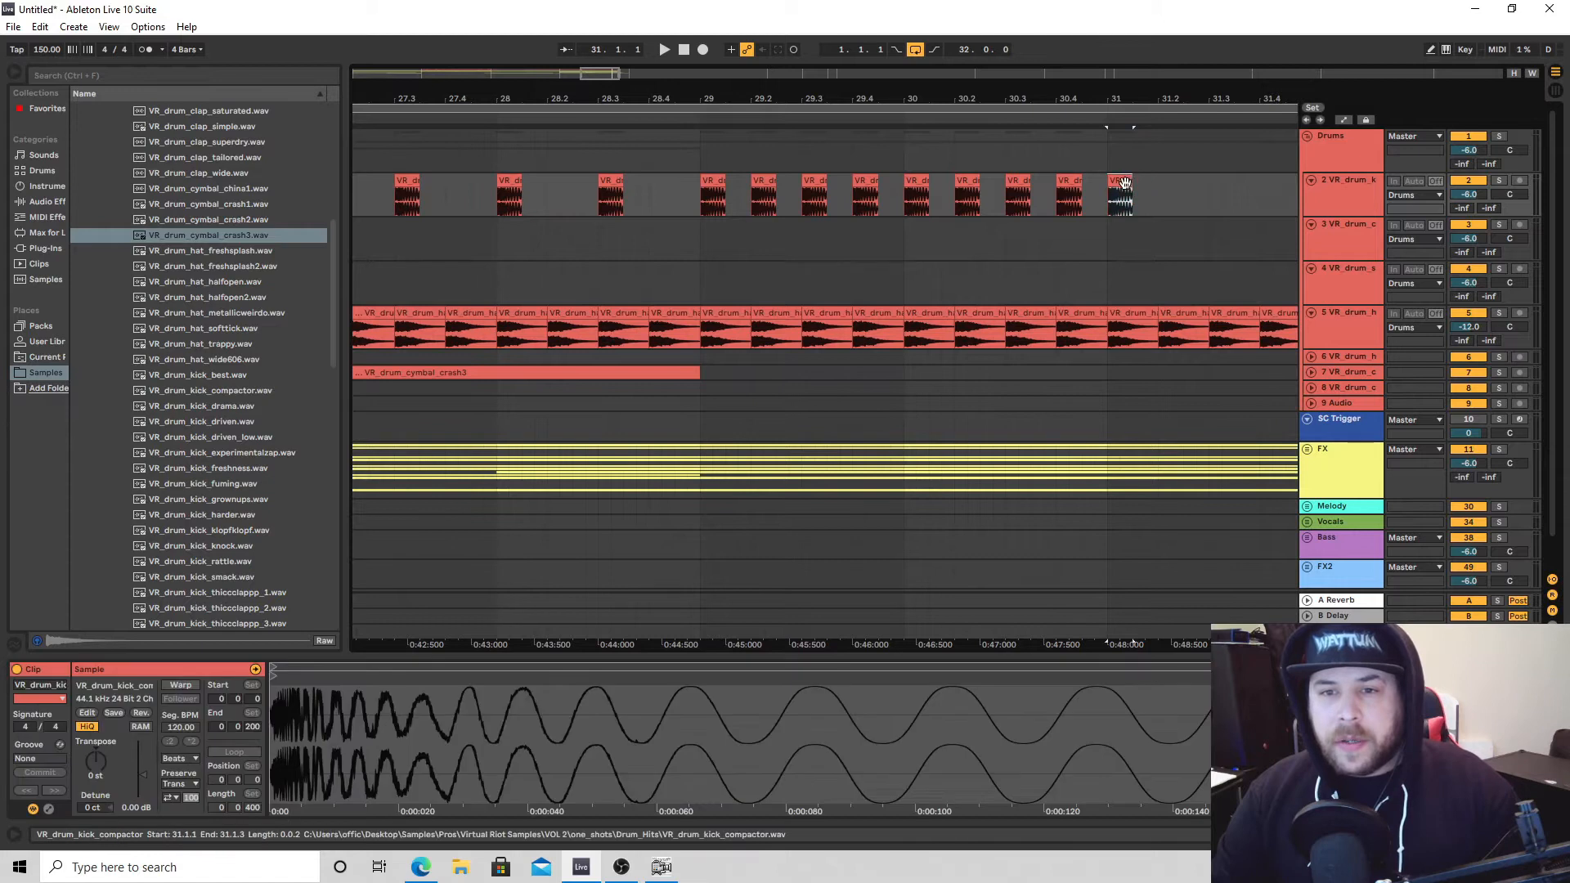
key(ctrl+d)
key(ctrl+d)
key(ctrl+d)
key(ctrl+d)
key(ctrl+d)
key(ctrl+d)
key(ctrl+d)
key(ctrl+d)
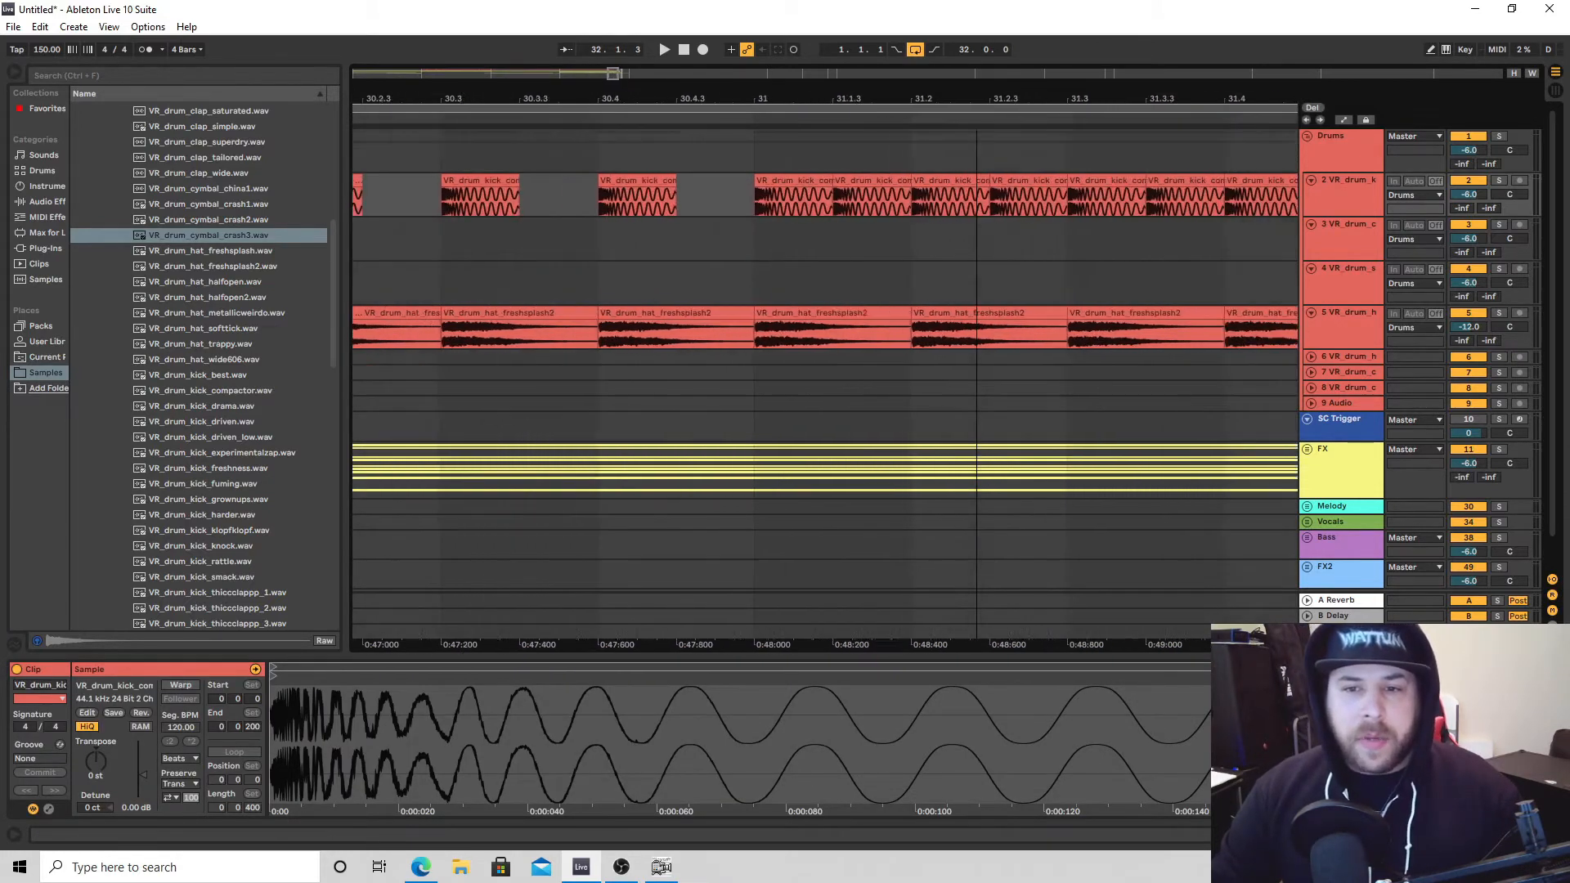
Extend the last kick at bar 32 to one beat long and play the arrangement from bar 21.
drag(1009, 182, 1053, 189)
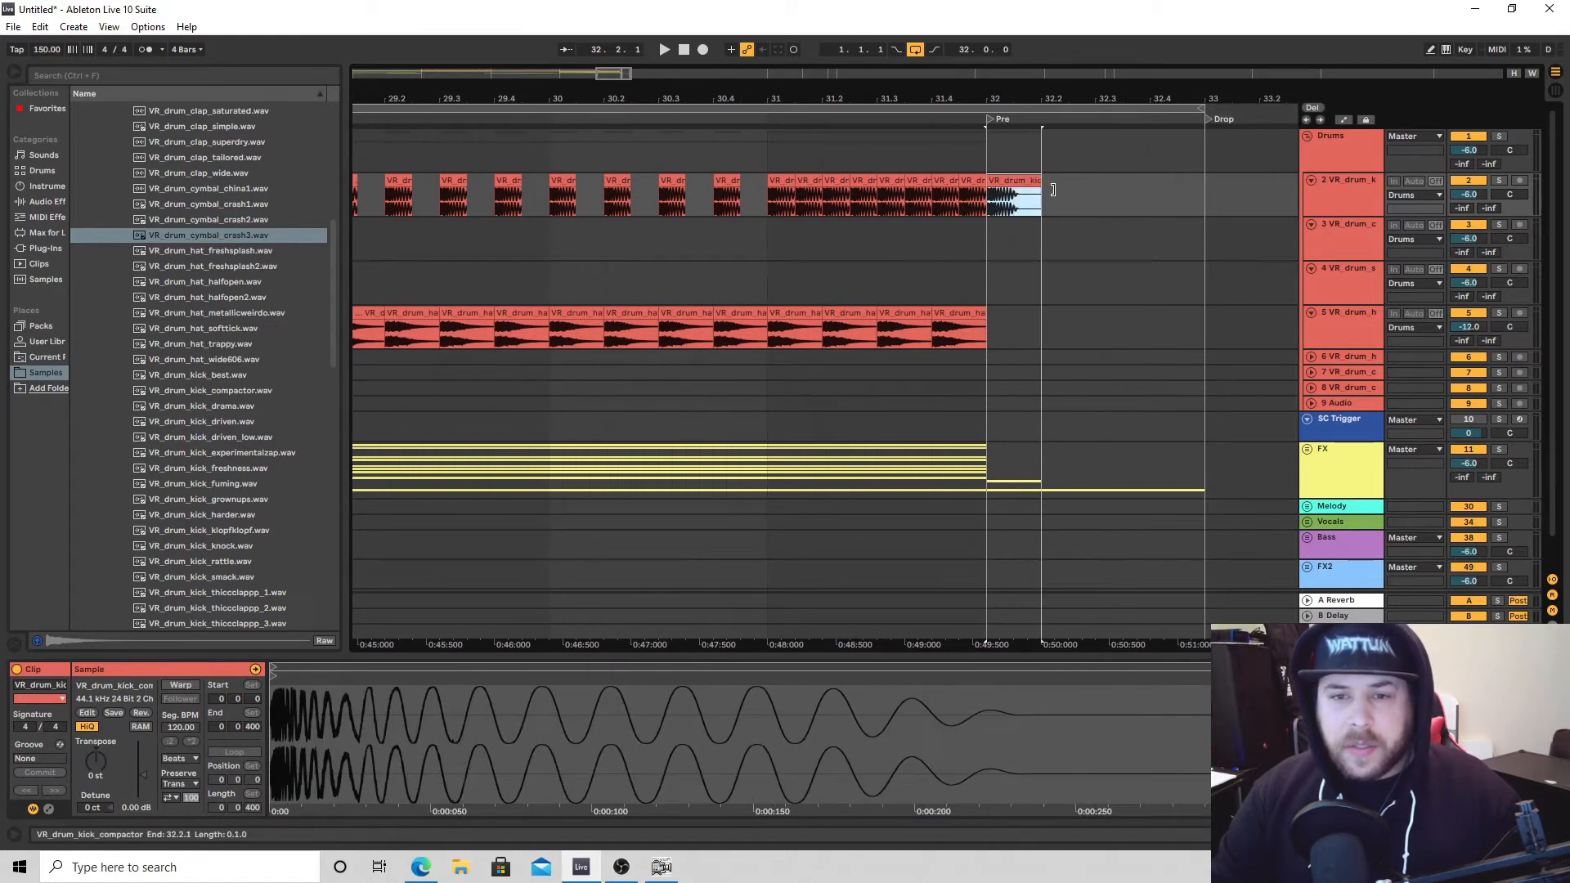
click(564, 293)
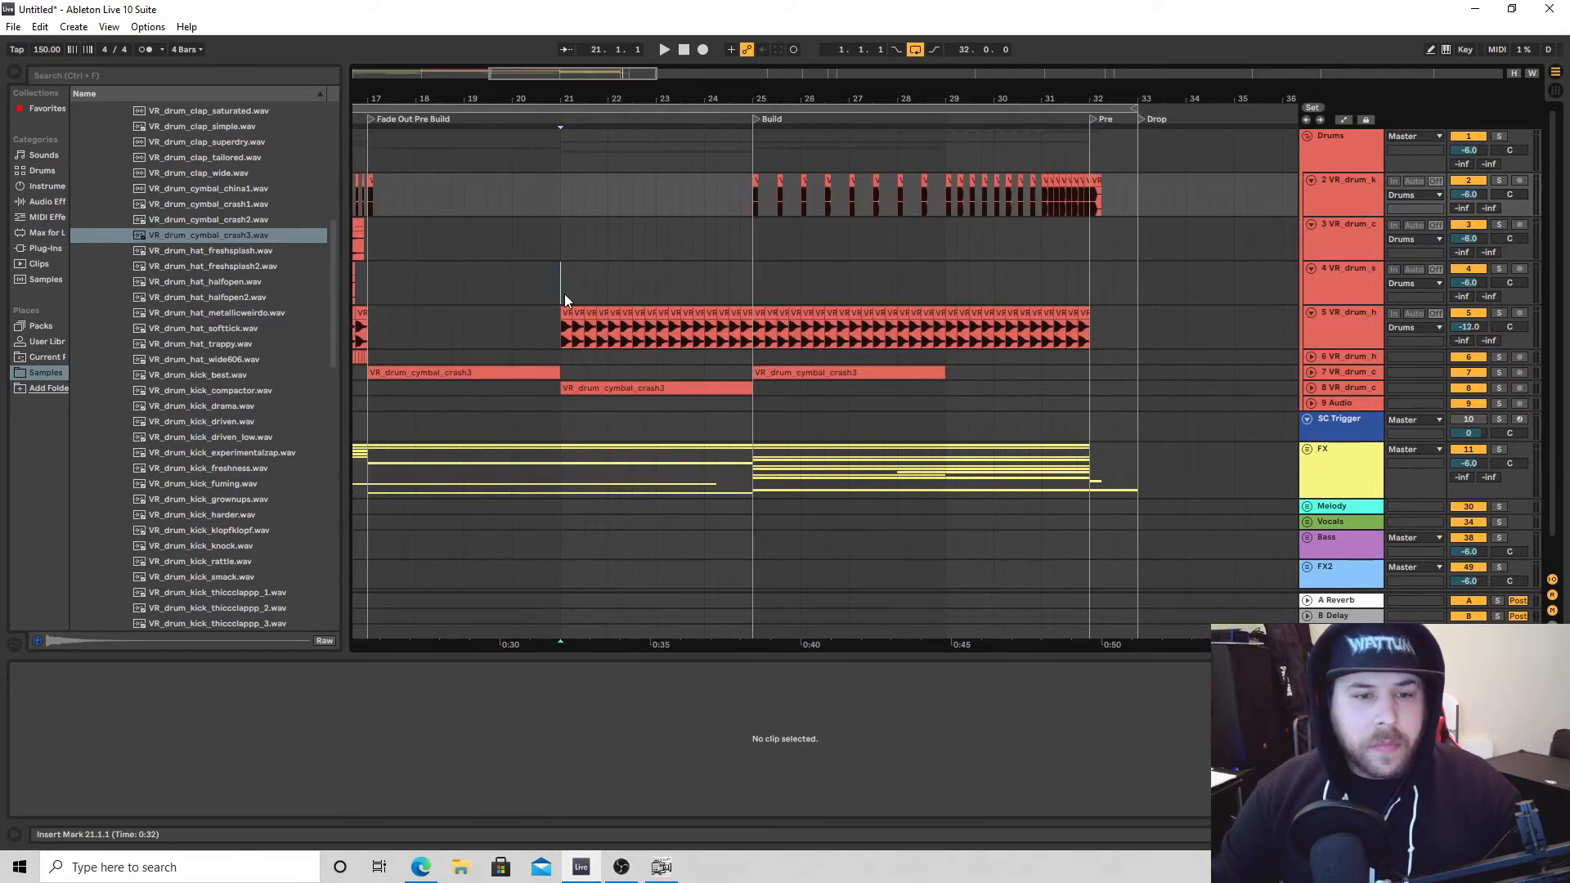
key(space)
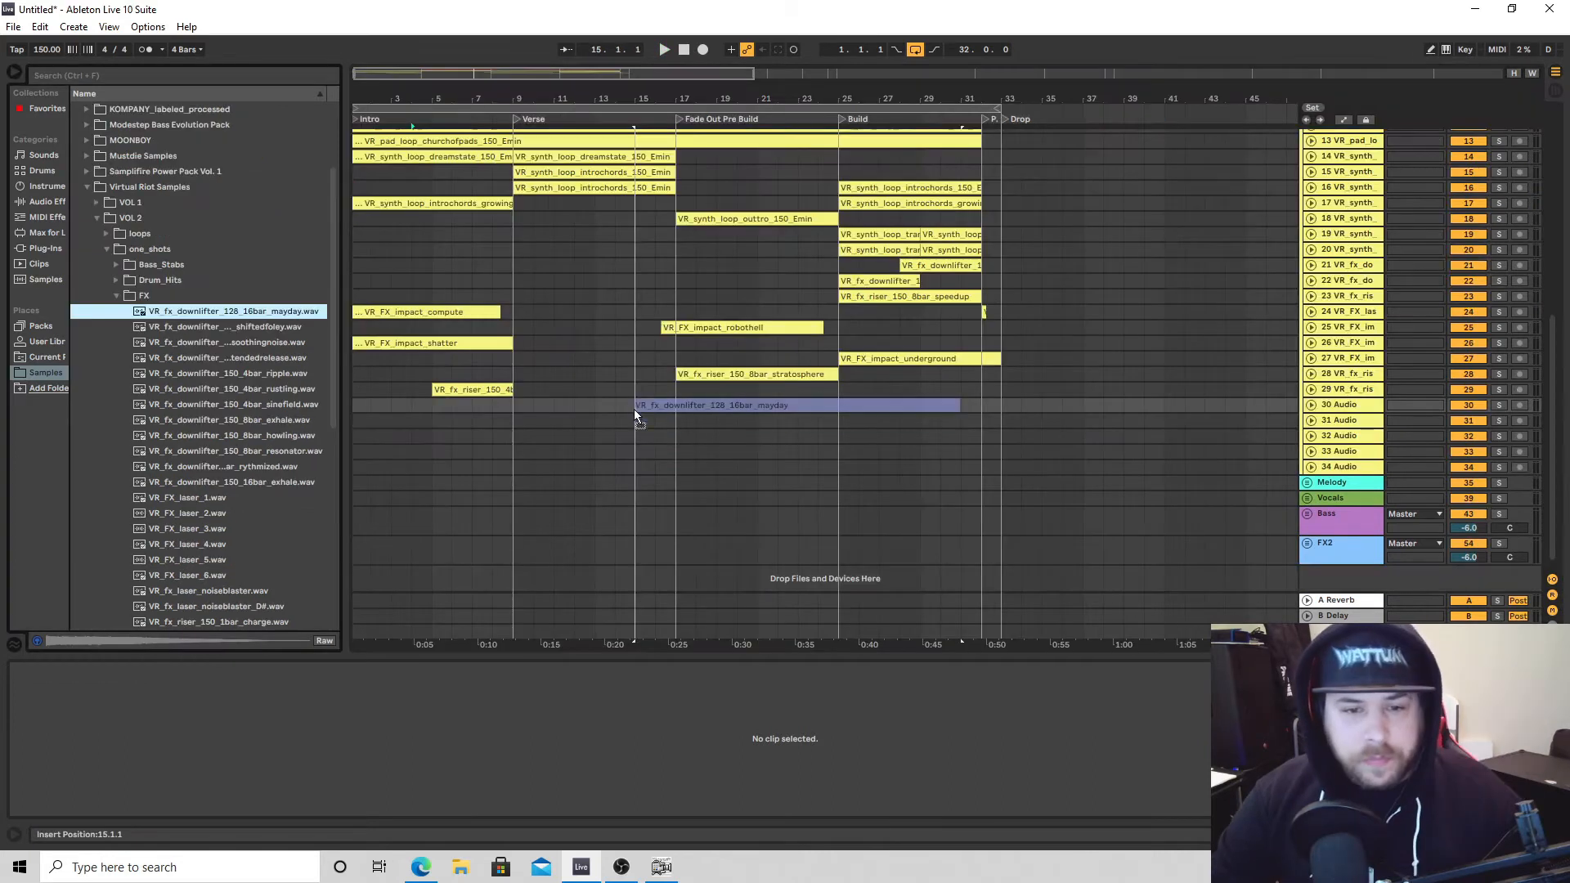
Place VR_fx_downlifter_128_16bar_mayday.wav on track 30 at bar 17 and trim its end to bar 32.
drag(635, 409, 674, 411)
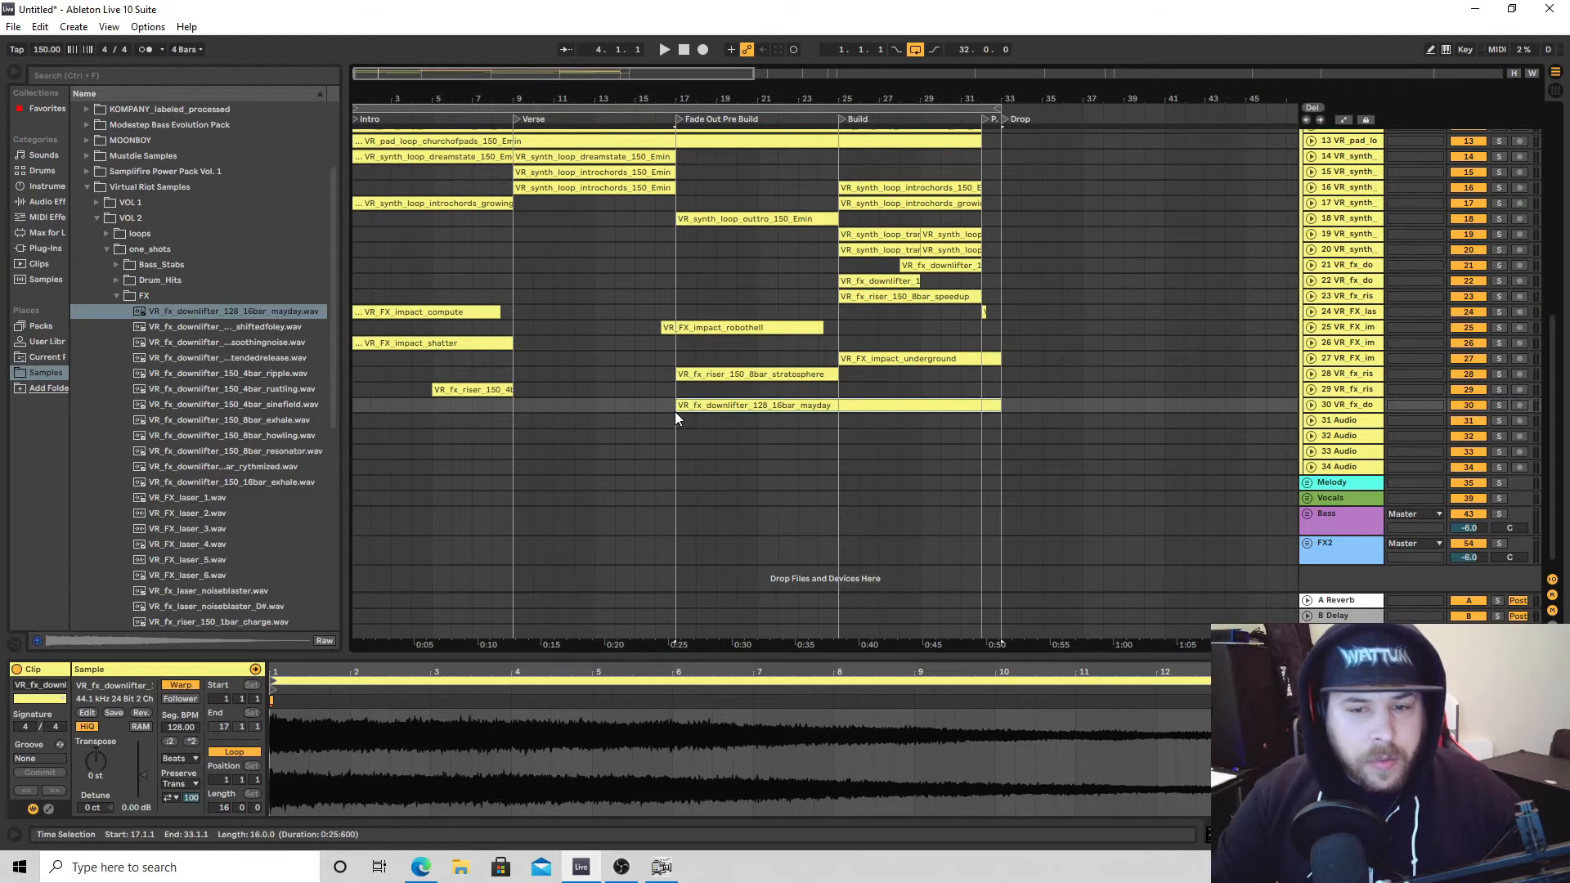
drag(997, 404, 988, 403)
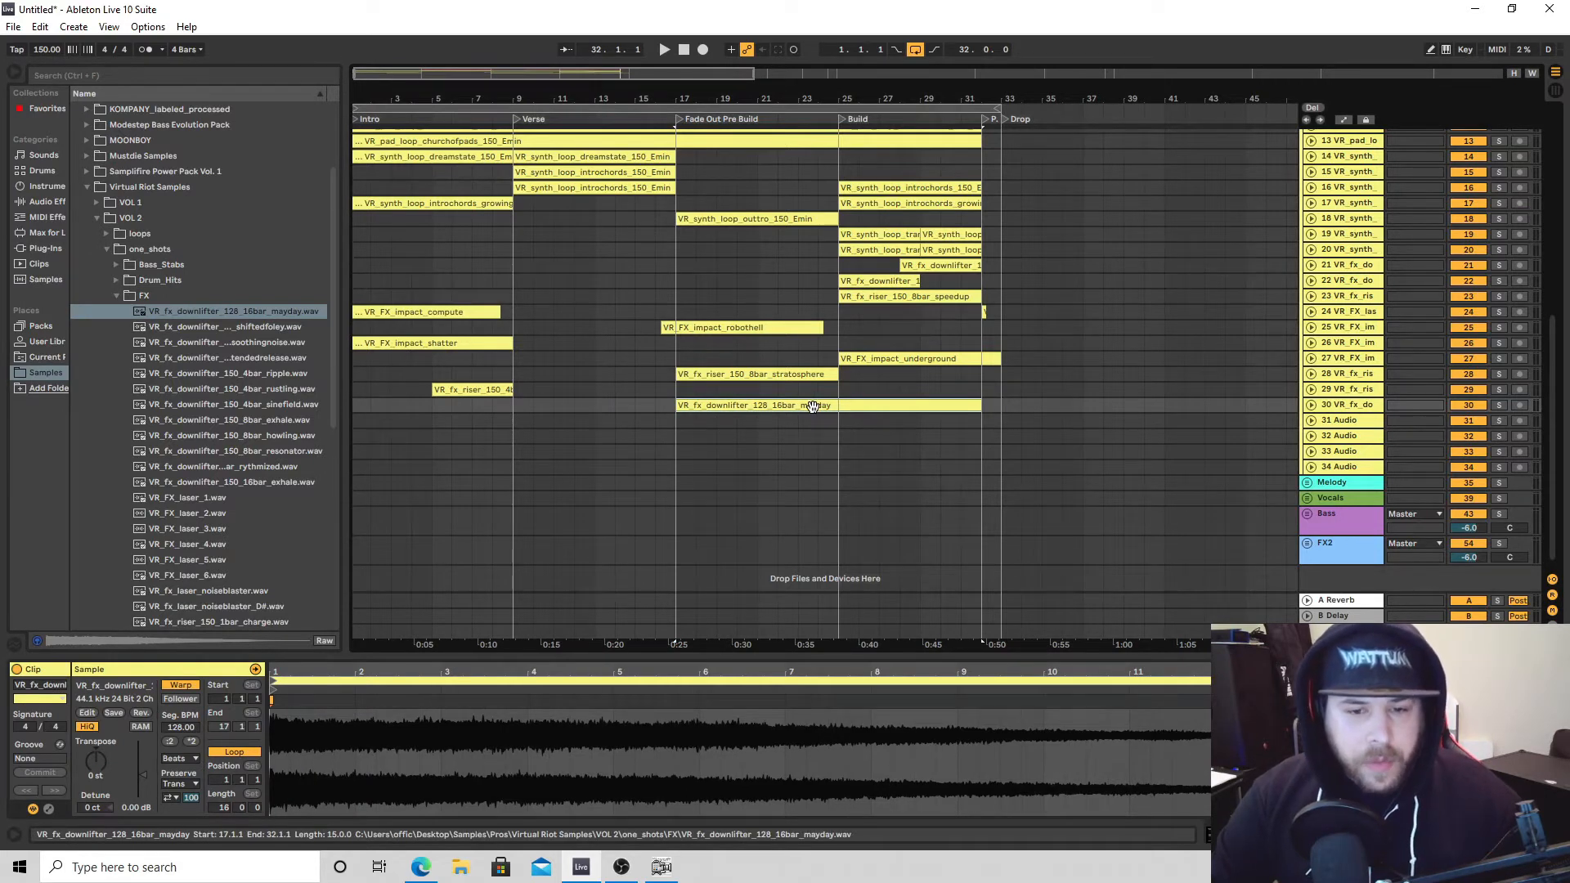
Copy the mayday downlifter to track 31, reverse the copy and play from bar 13.
drag(813, 406, 813, 420)
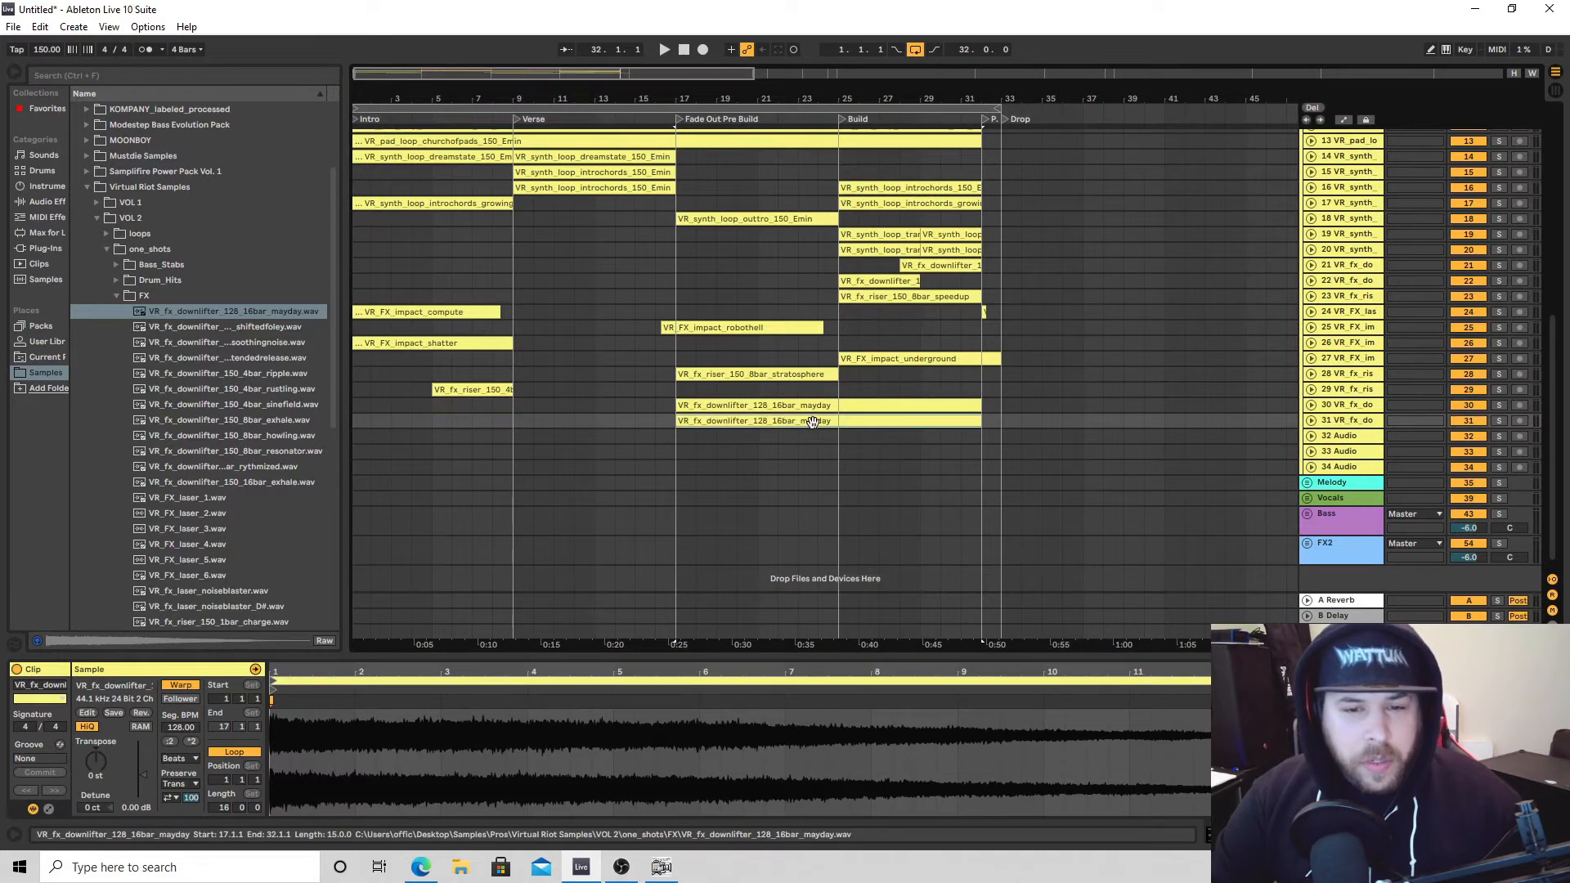
right_click(814, 419)
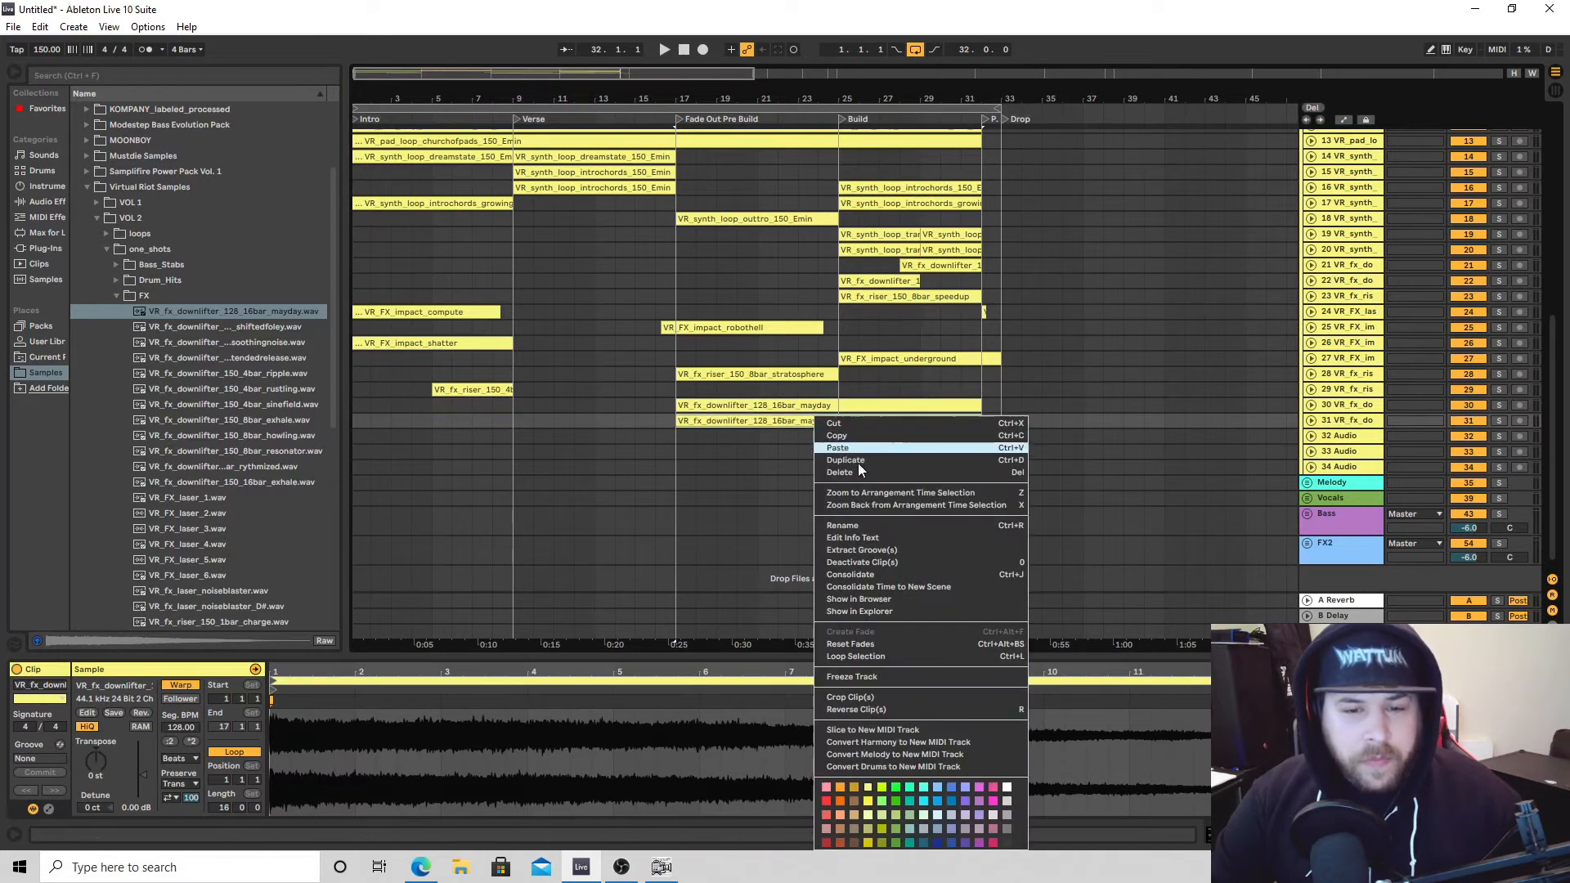
click(865, 709)
click(600, 423)
key(space)
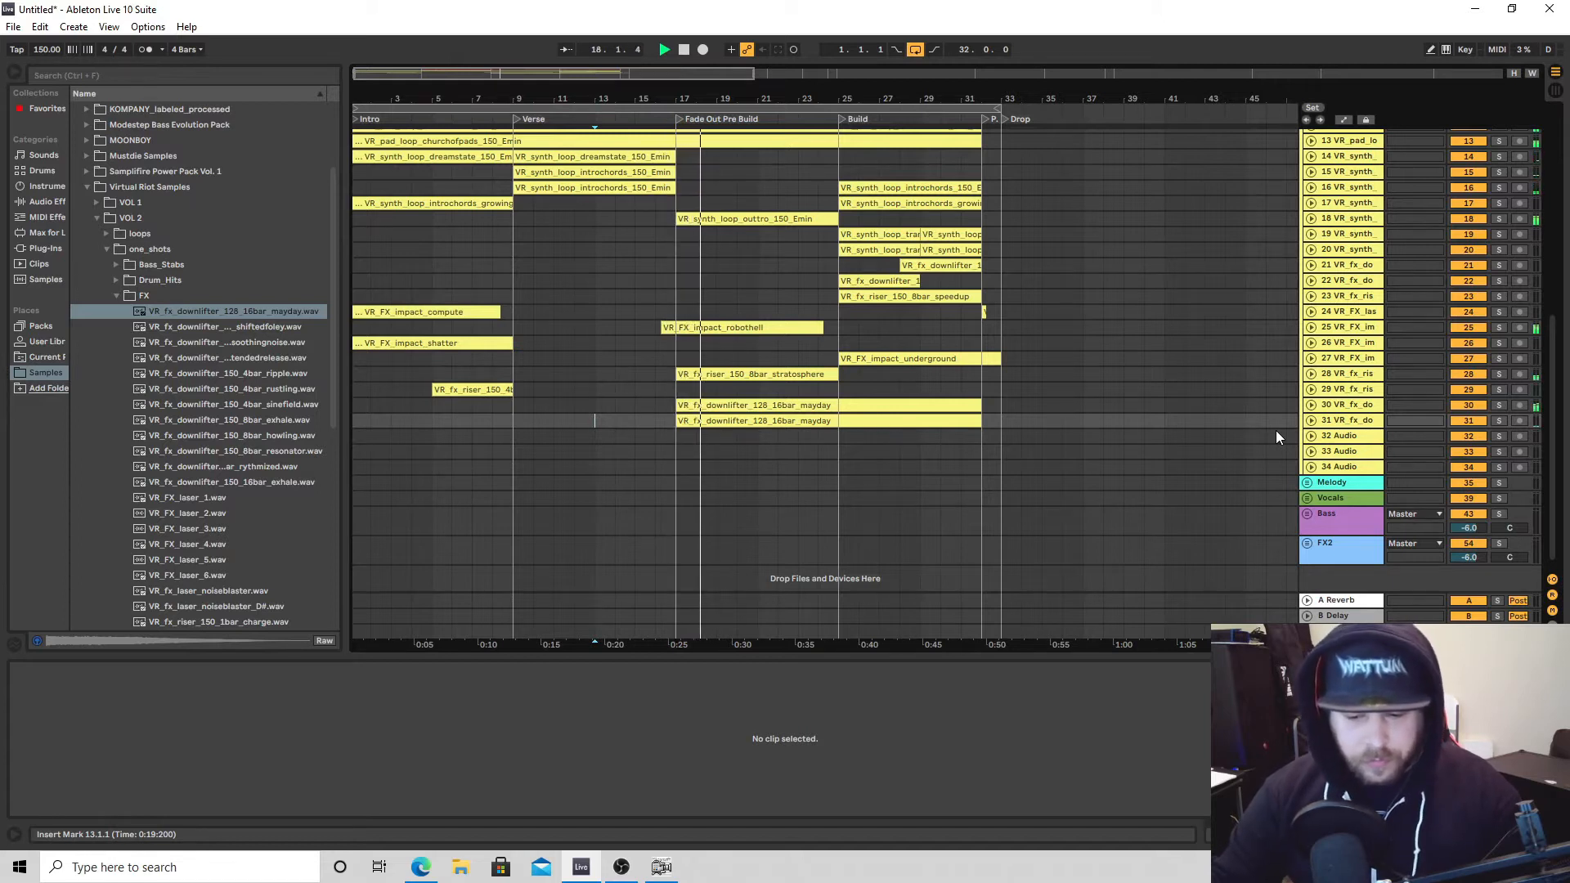
Set the volumes of the mayday downlifter tracks 30 and 31 to -12 dB each, keeping both tracks folded.
click(1311, 405)
drag(1469, 418, 1468, 403)
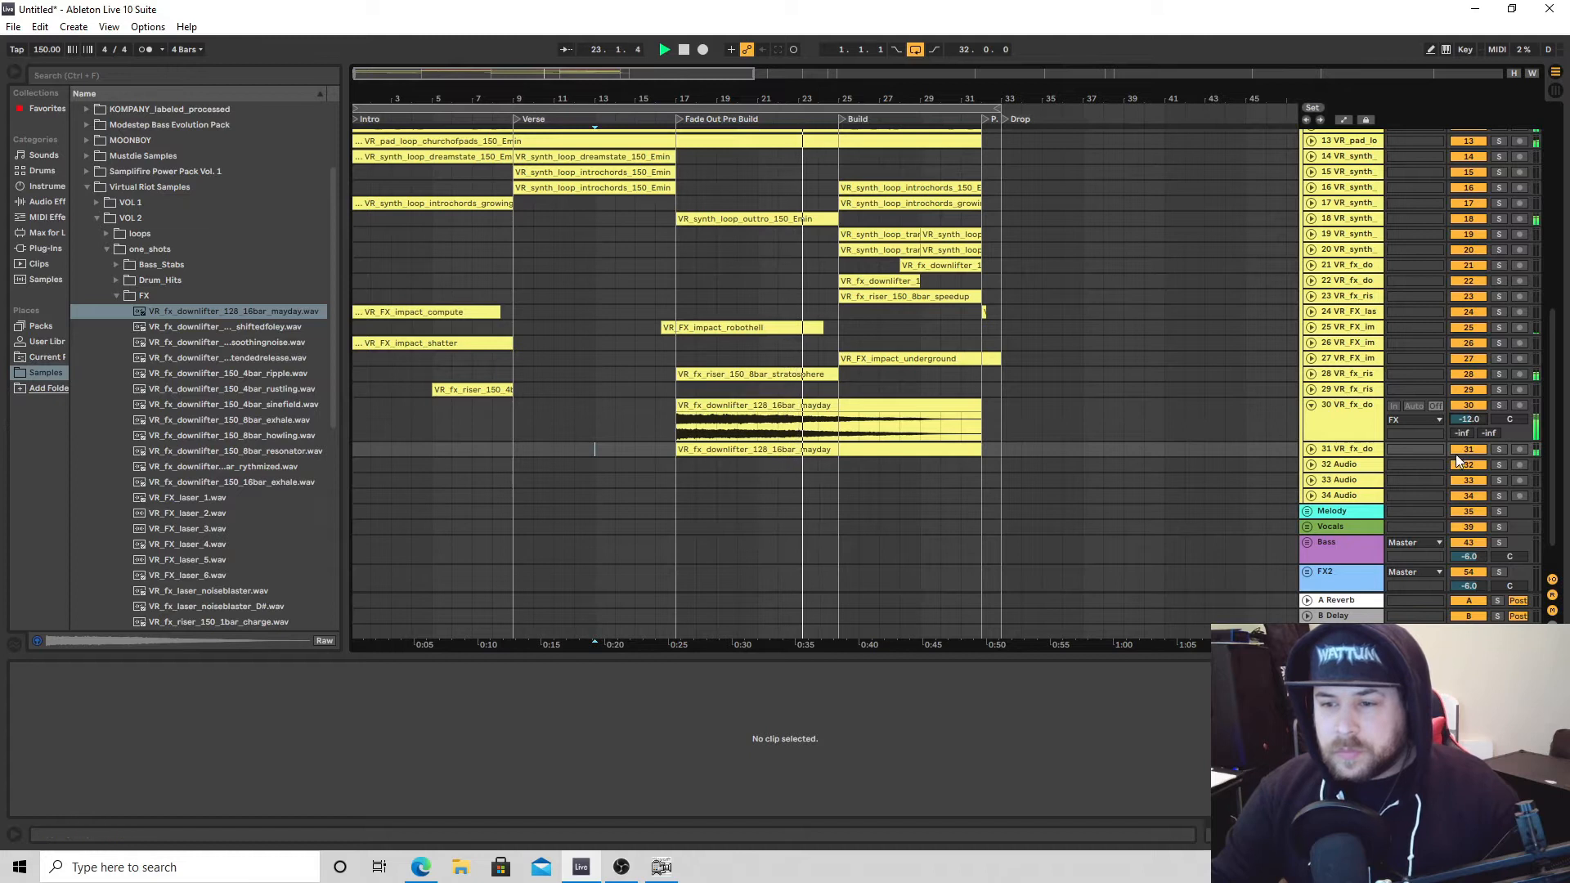
click(1311, 405)
click(1310, 421)
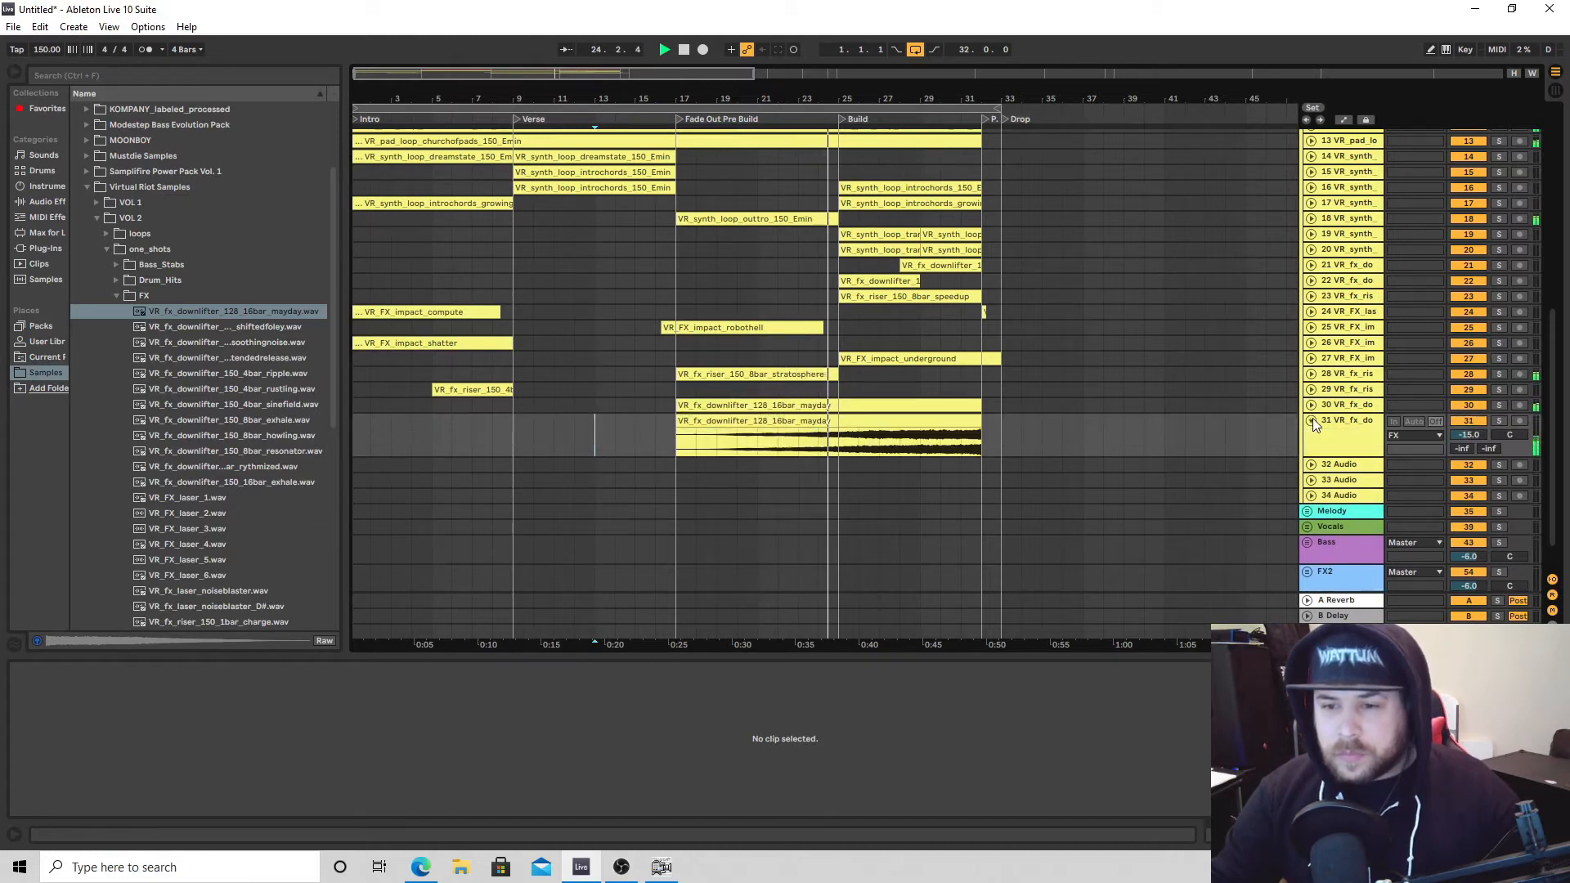
drag(1478, 431, 1468, 435)
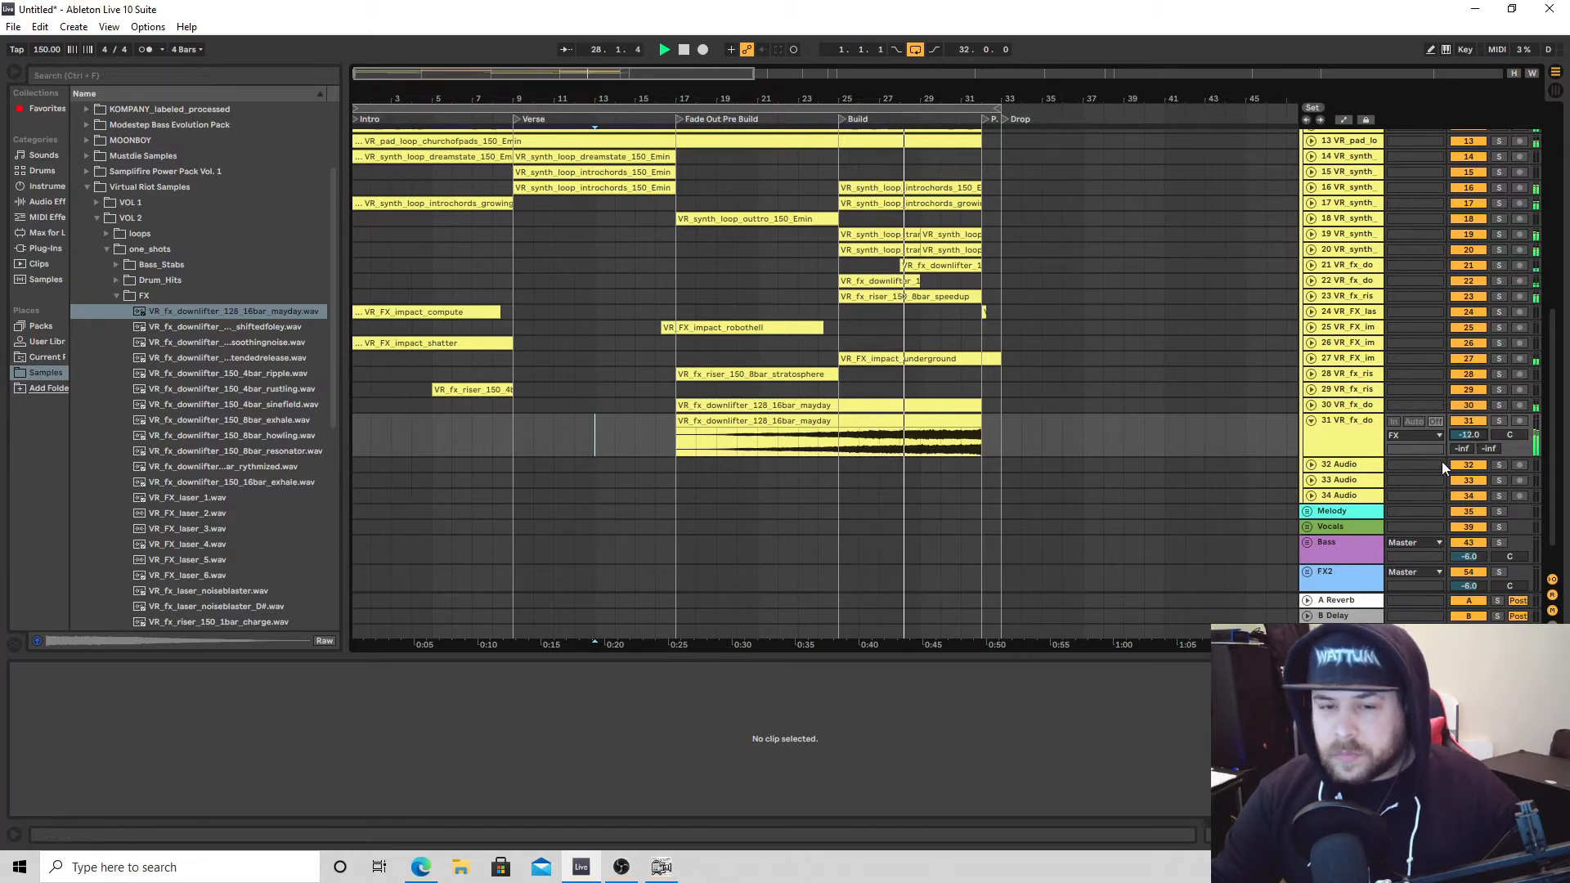
click(1311, 420)
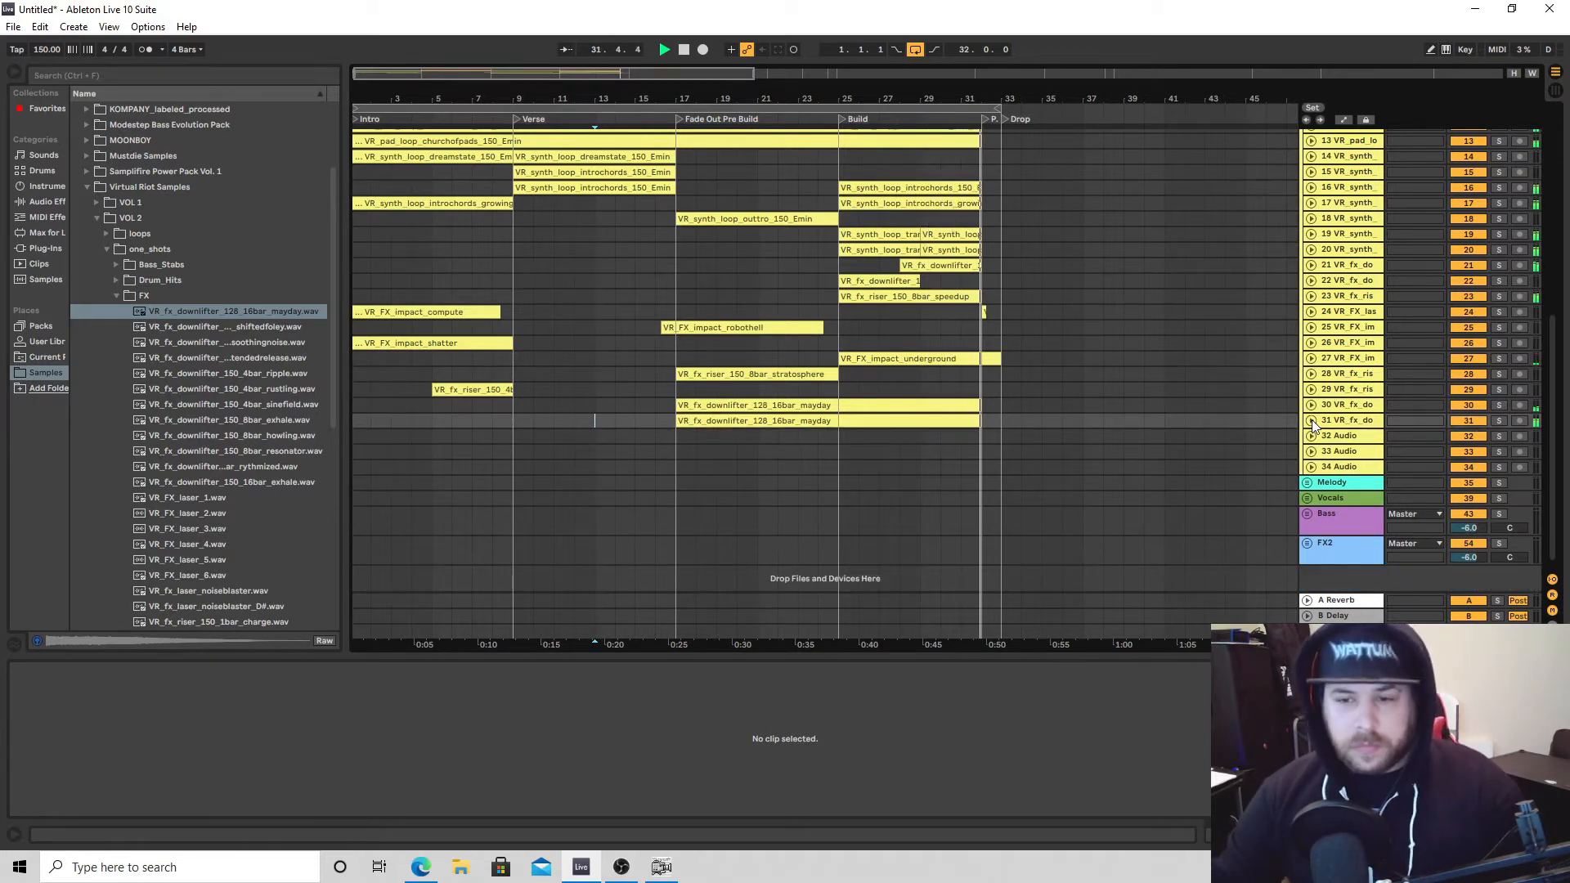
click(1312, 420)
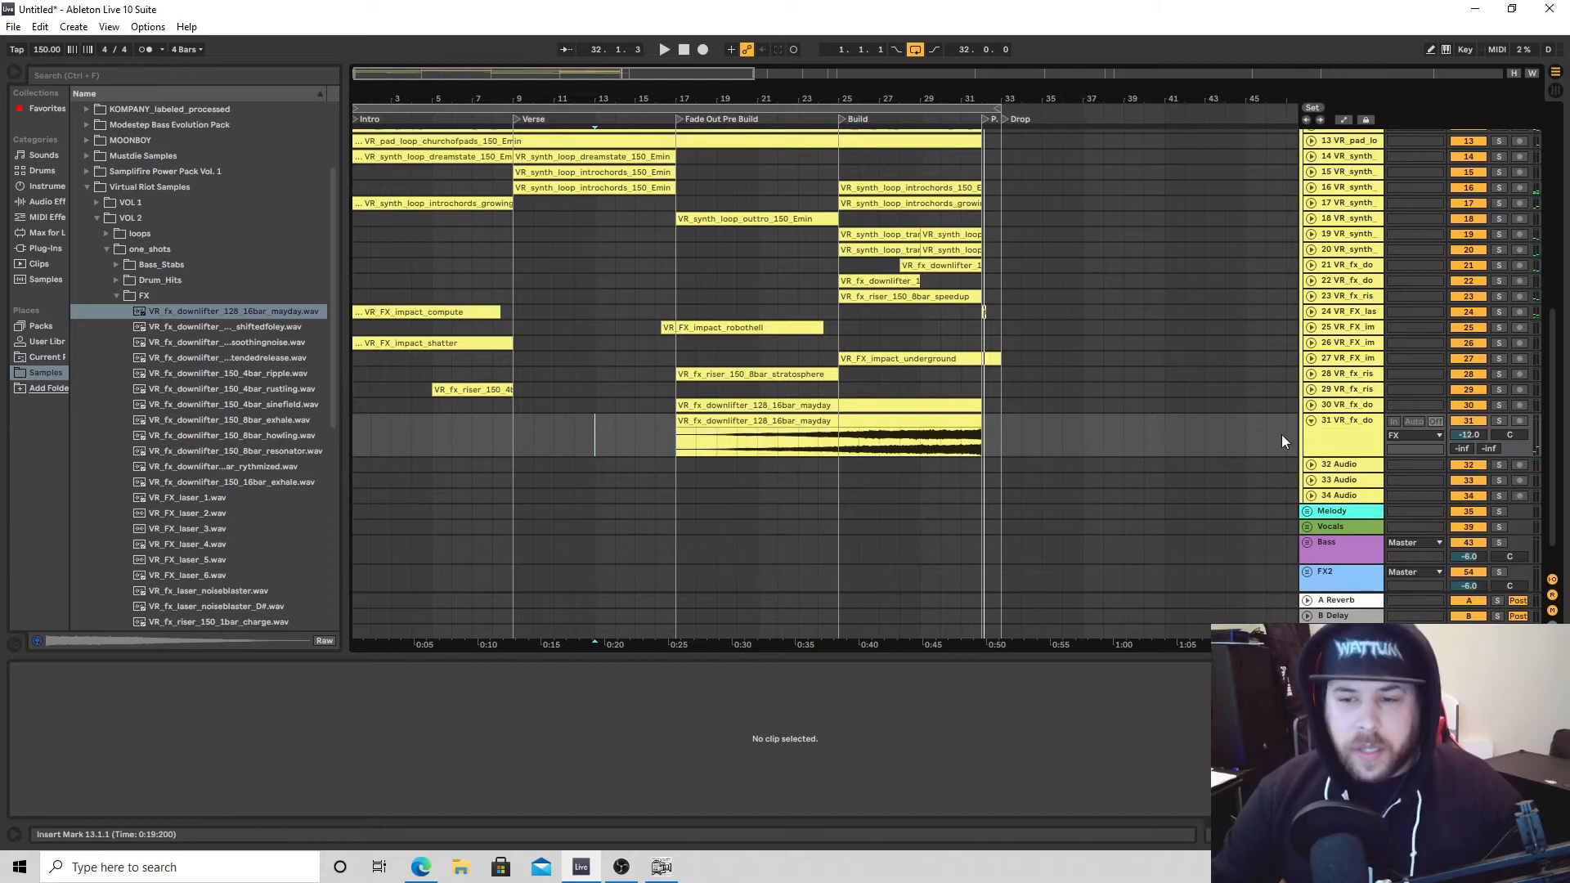
click(1311, 420)
Play the howling downlifter on track 32 into the Fade Out Pre Build and fold the track.
key(space)
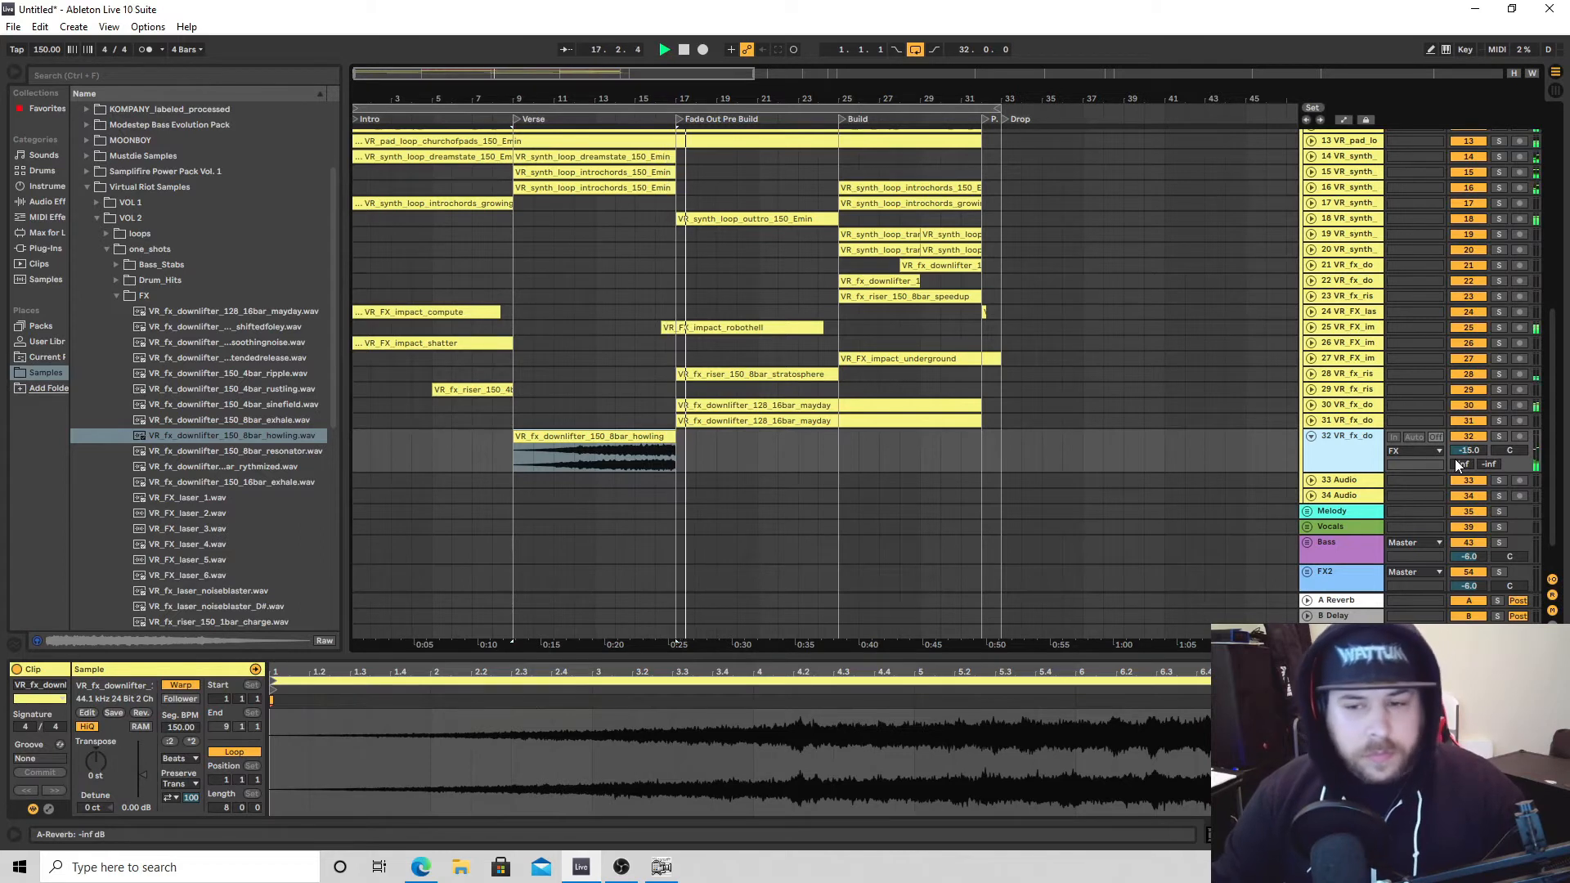
click(1311, 436)
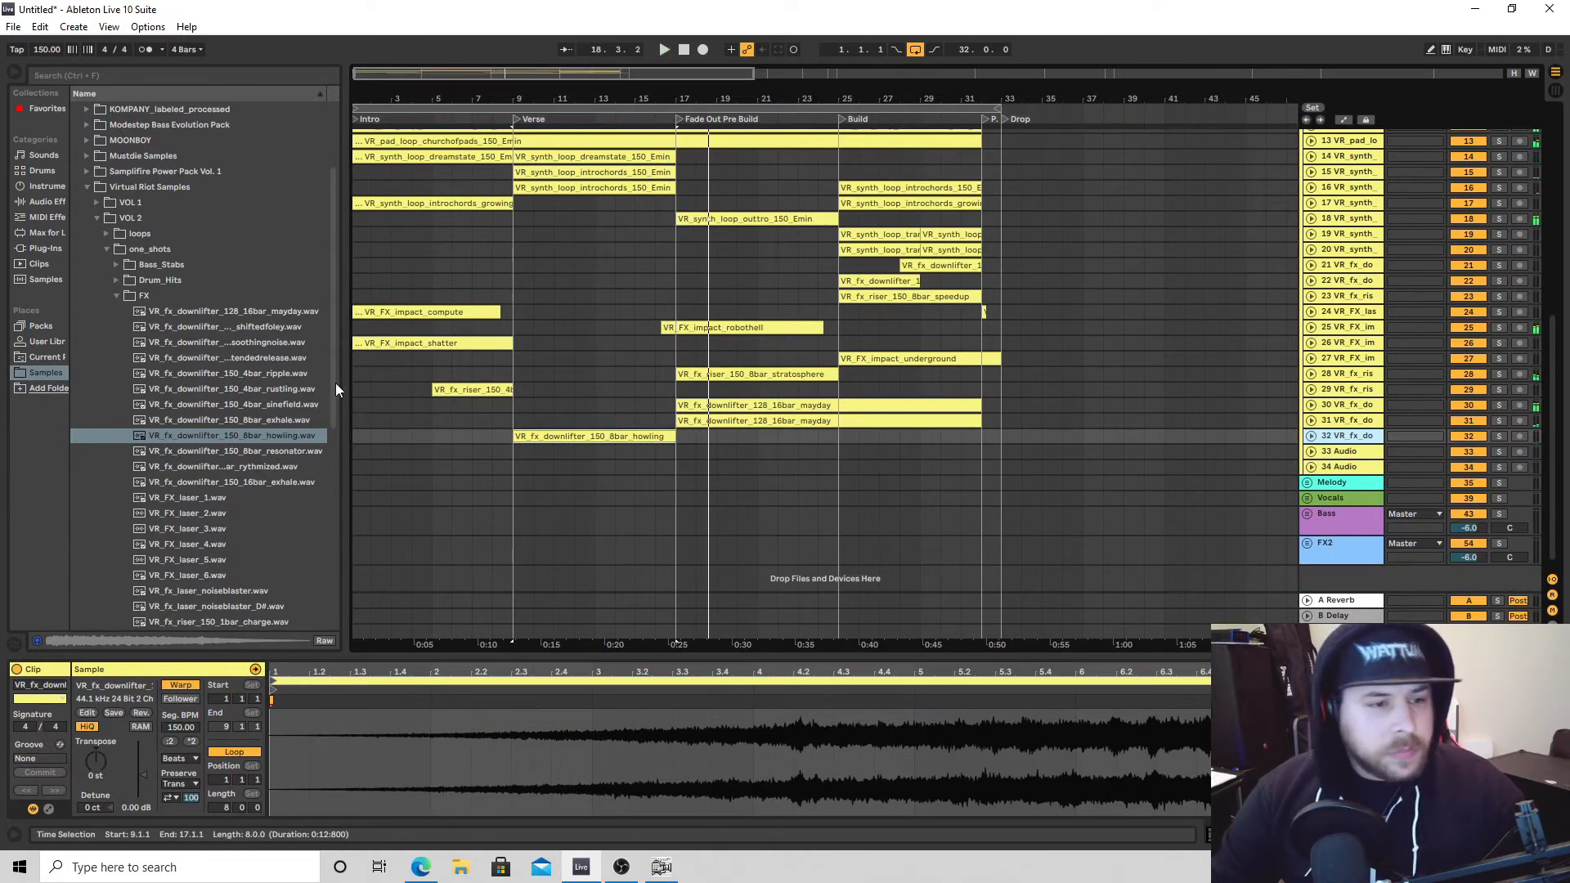
Audition the FX risers, place VR_fx_riser_150_4bar_elevate.wav on track 33 at bar 13 and play the transition.
scroll(249, 470, down, 2)
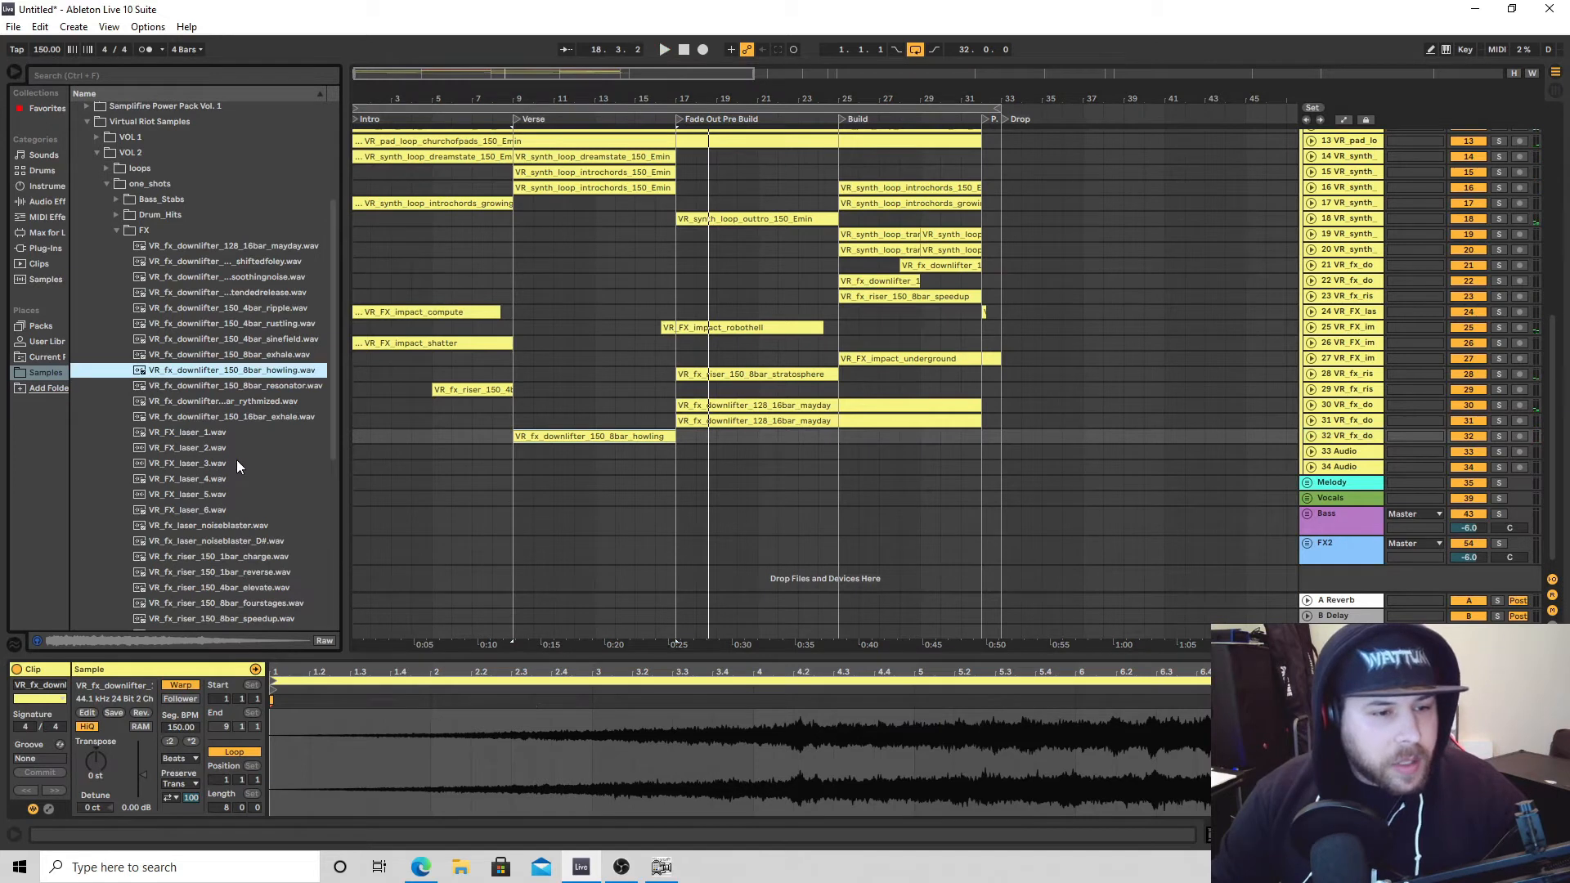
click(263, 563)
click(265, 572)
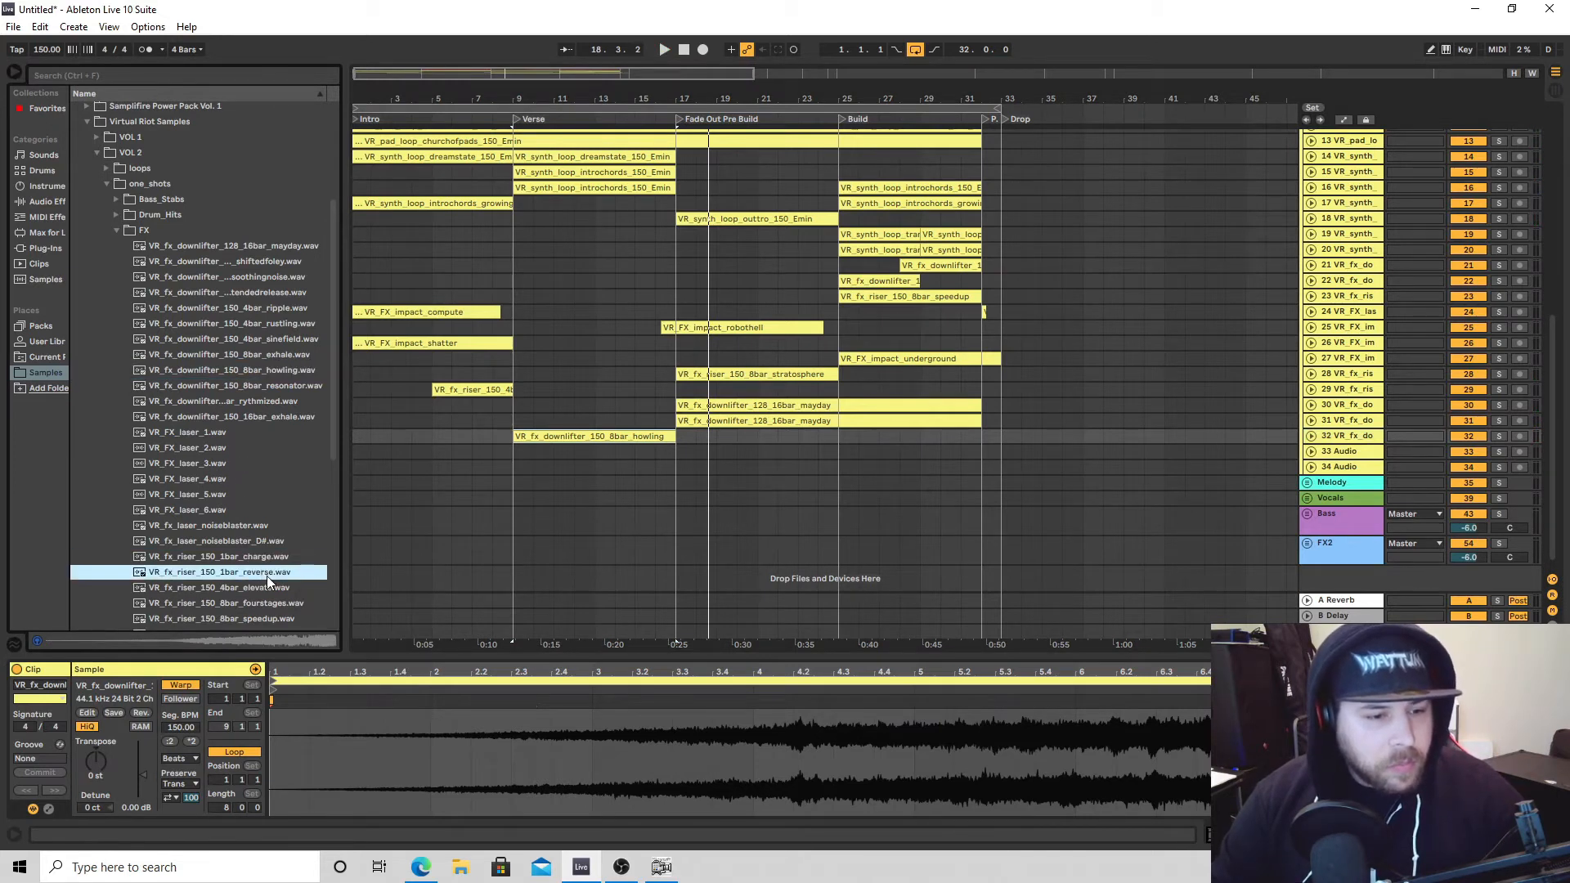
click(267, 589)
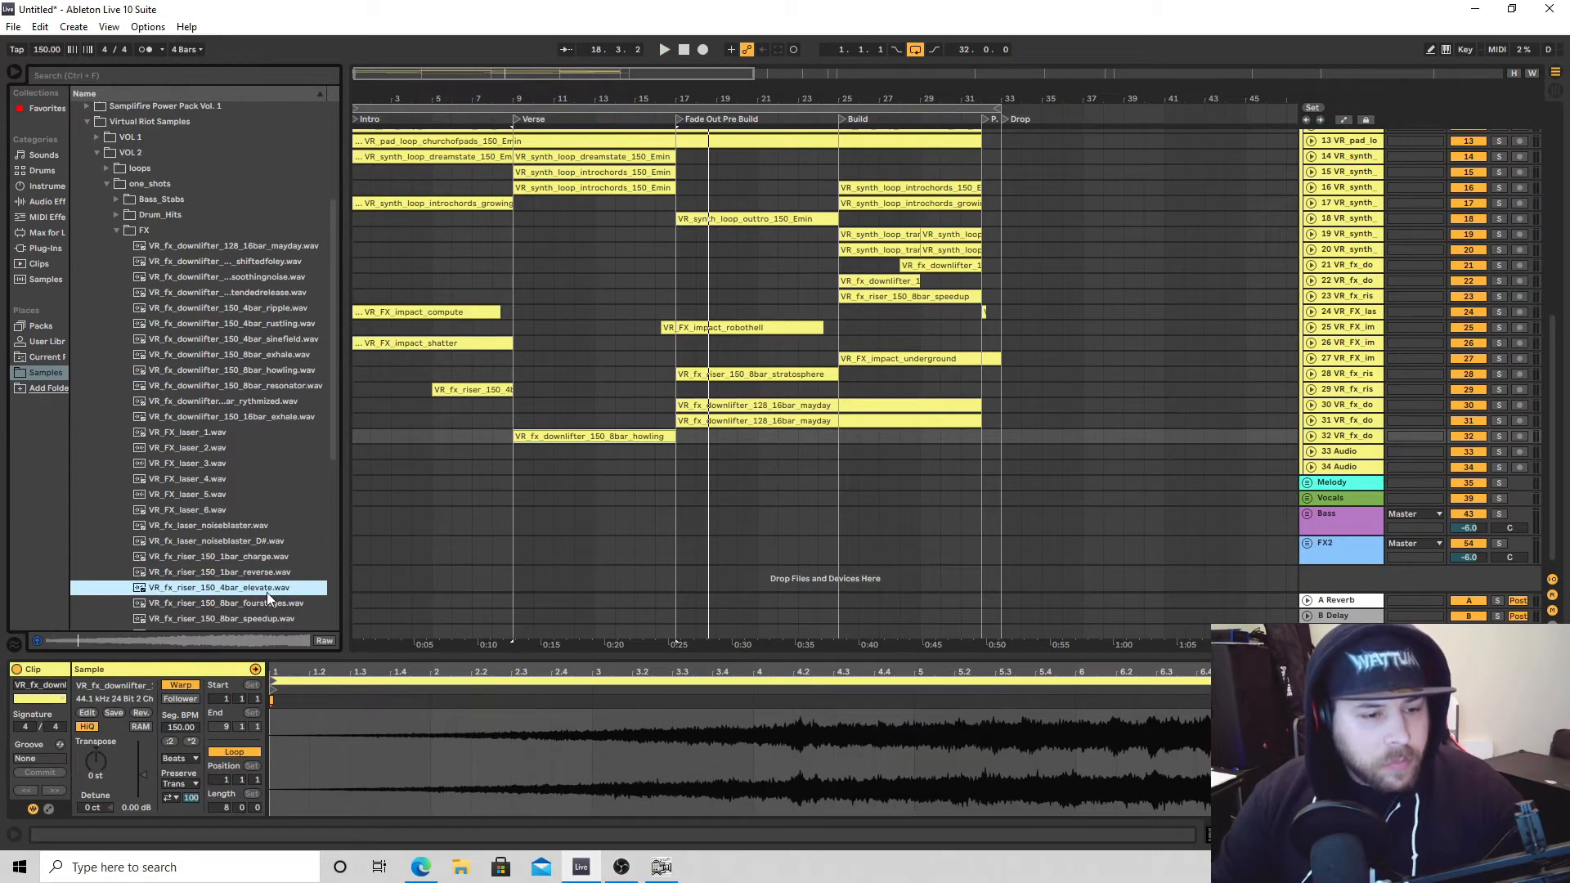
scroll(261, 605, down, 1)
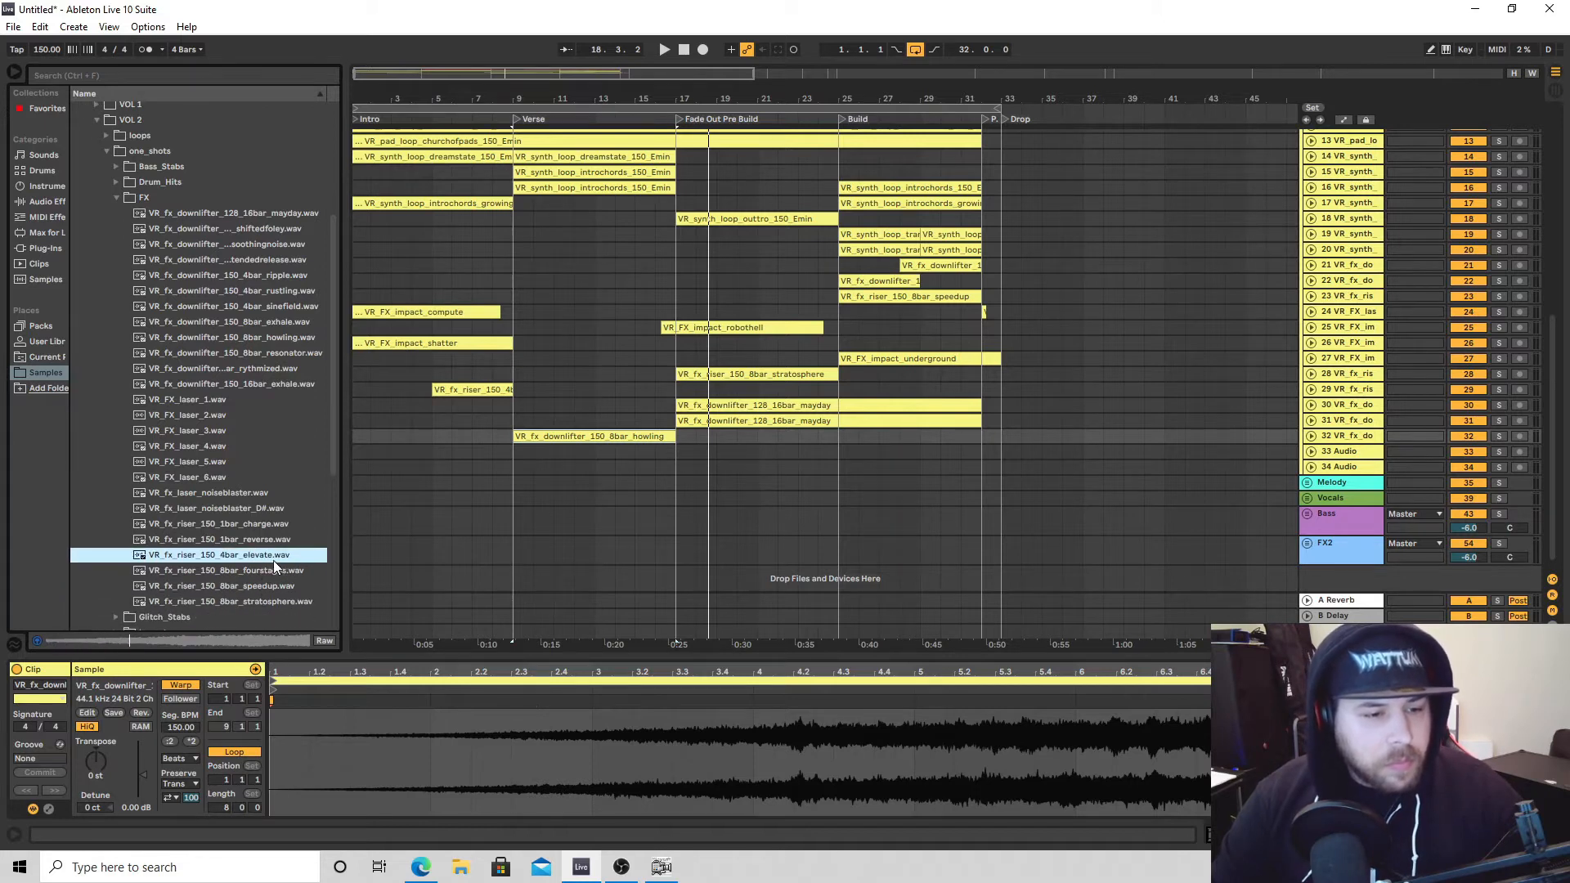
drag(284, 562, 600, 455)
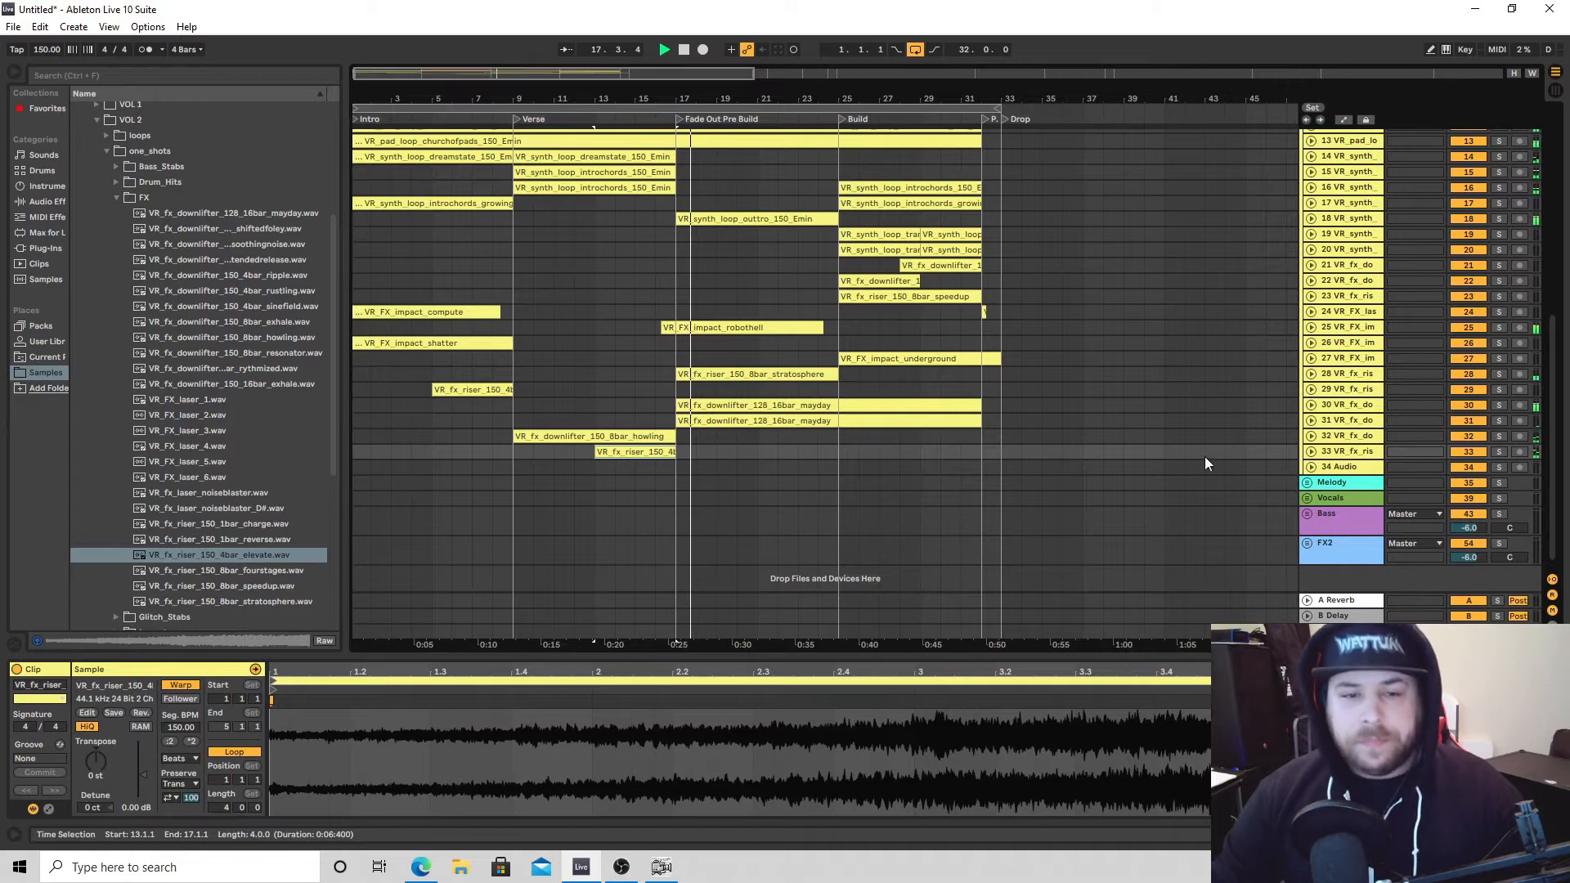
scroll(1234, 414, up, 5)
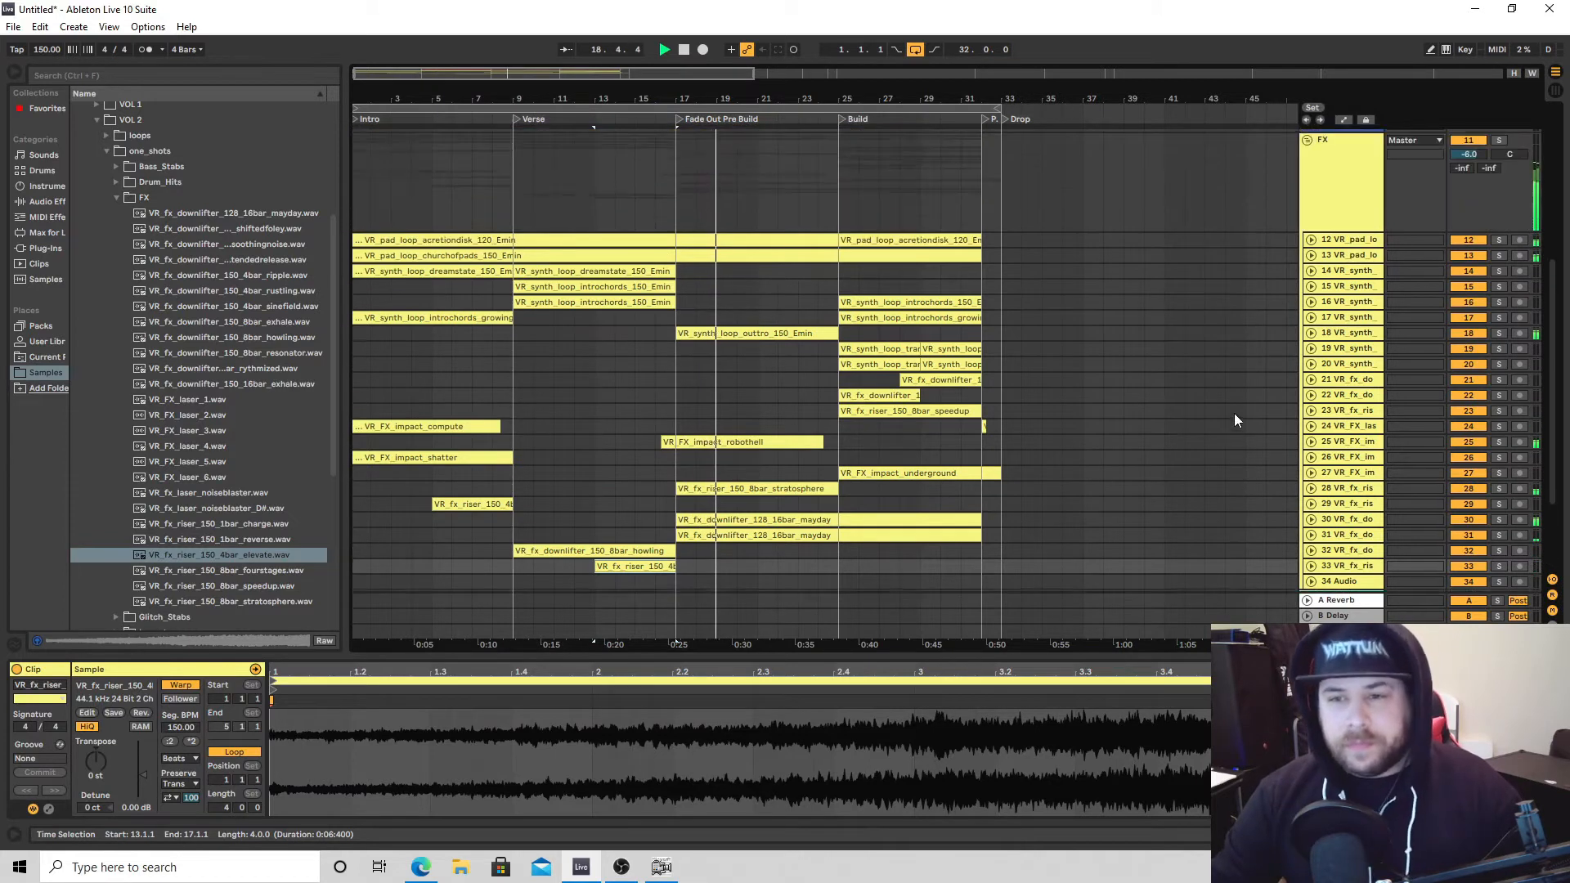
Fold the FX group and play from bar 8, comparing the mix with the SC Trigger's Zetta_Kick18 device off and on.
click(1307, 173)
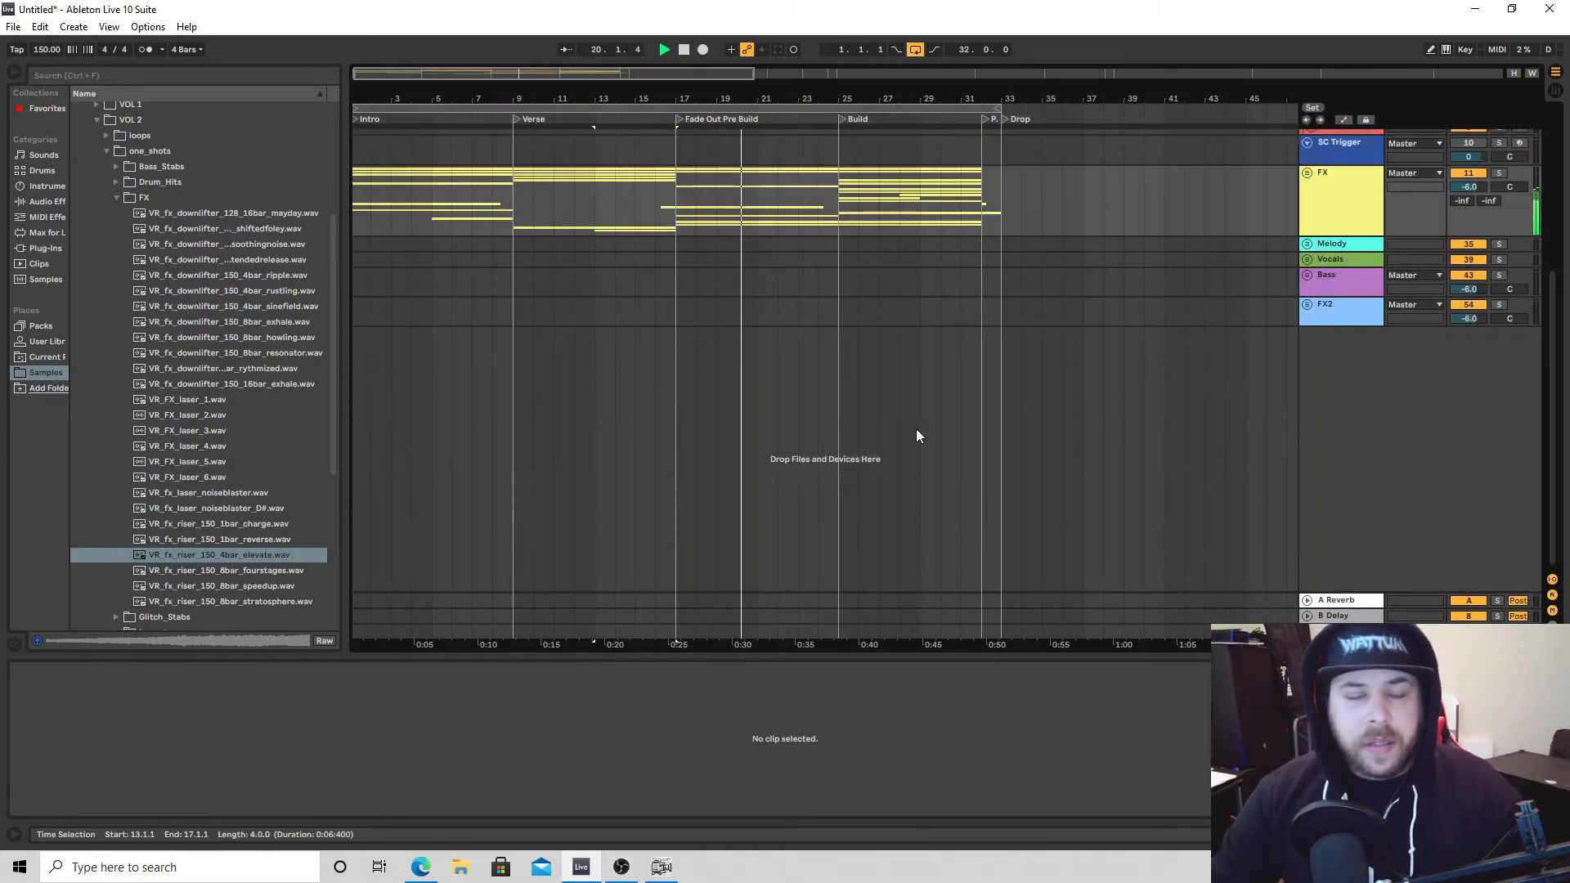
scroll(919, 433, up, 5)
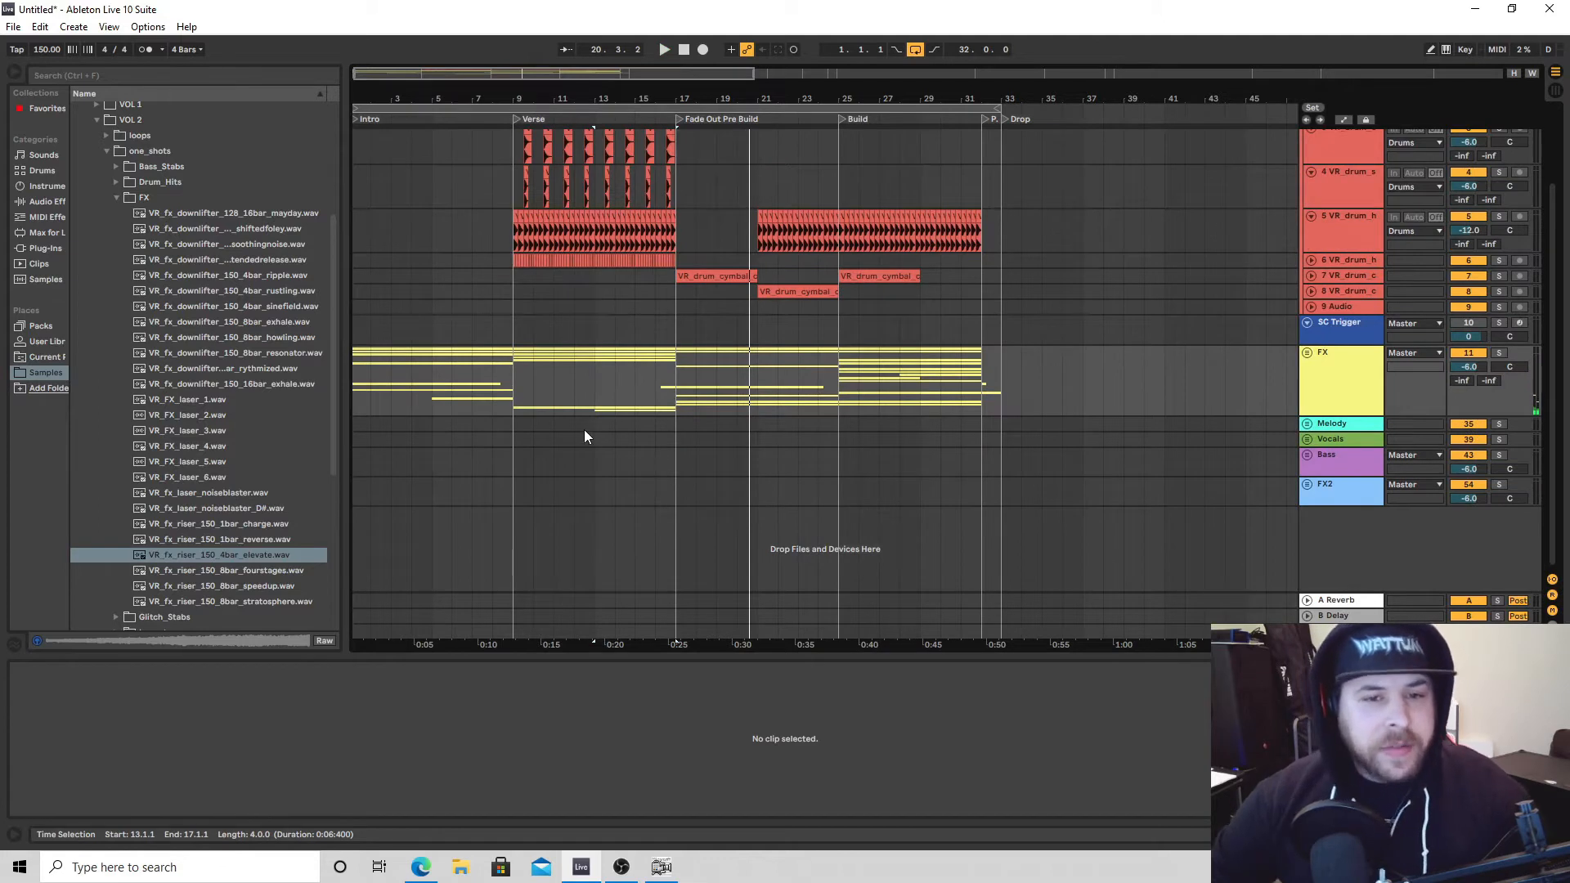
click(494, 330)
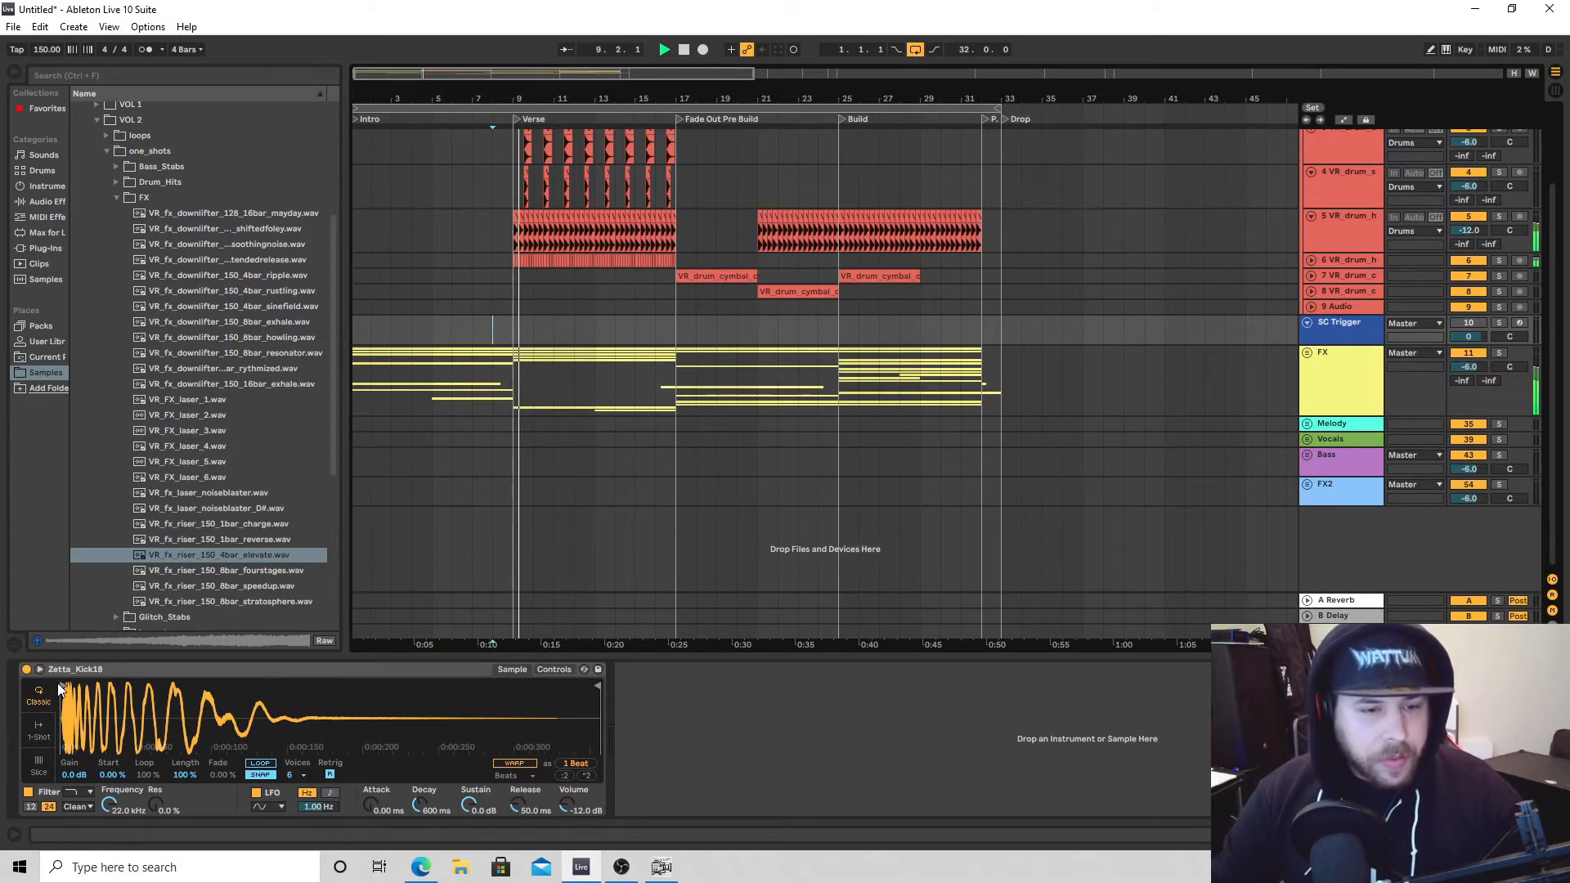
click(26, 670)
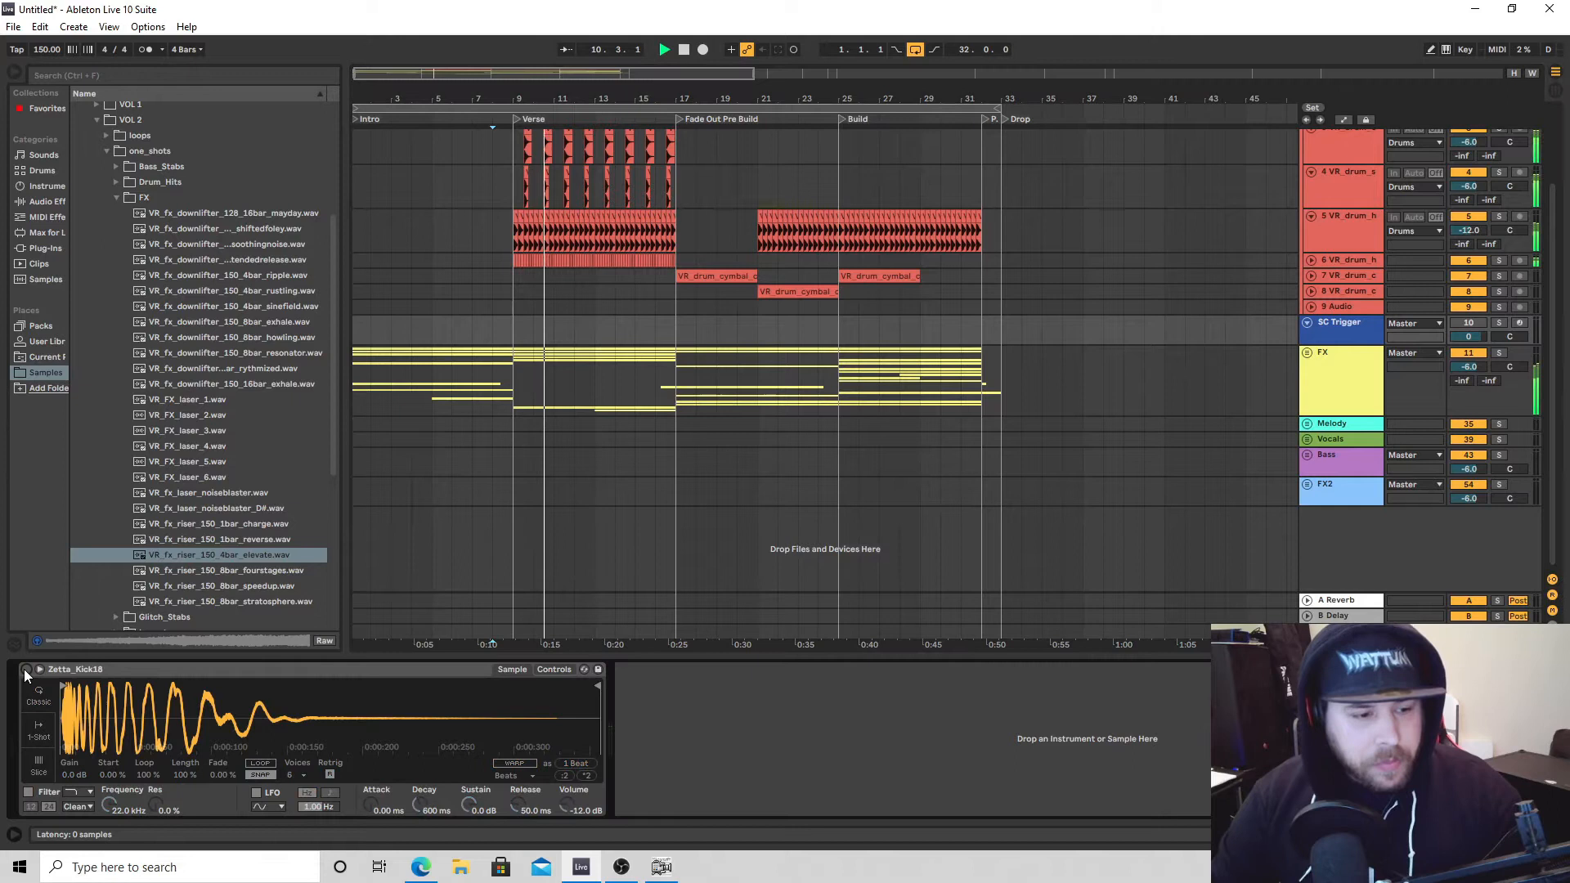
click(26, 670)
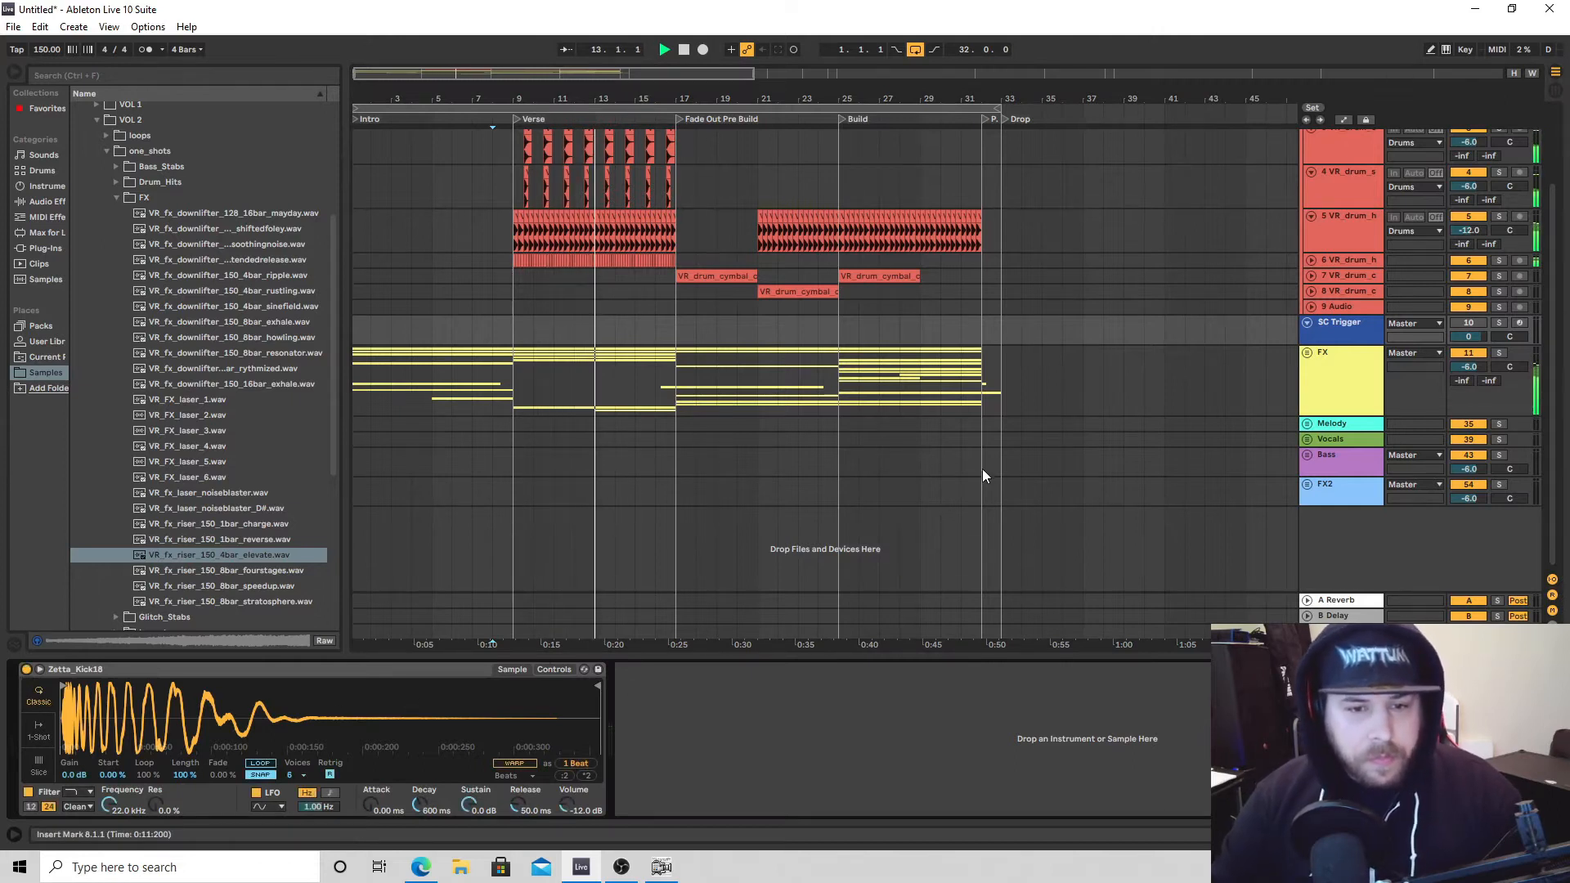
Examine the FX group's Glue Compressor with its sidechain from the kick track, and play the arrangement.
click(1312, 400)
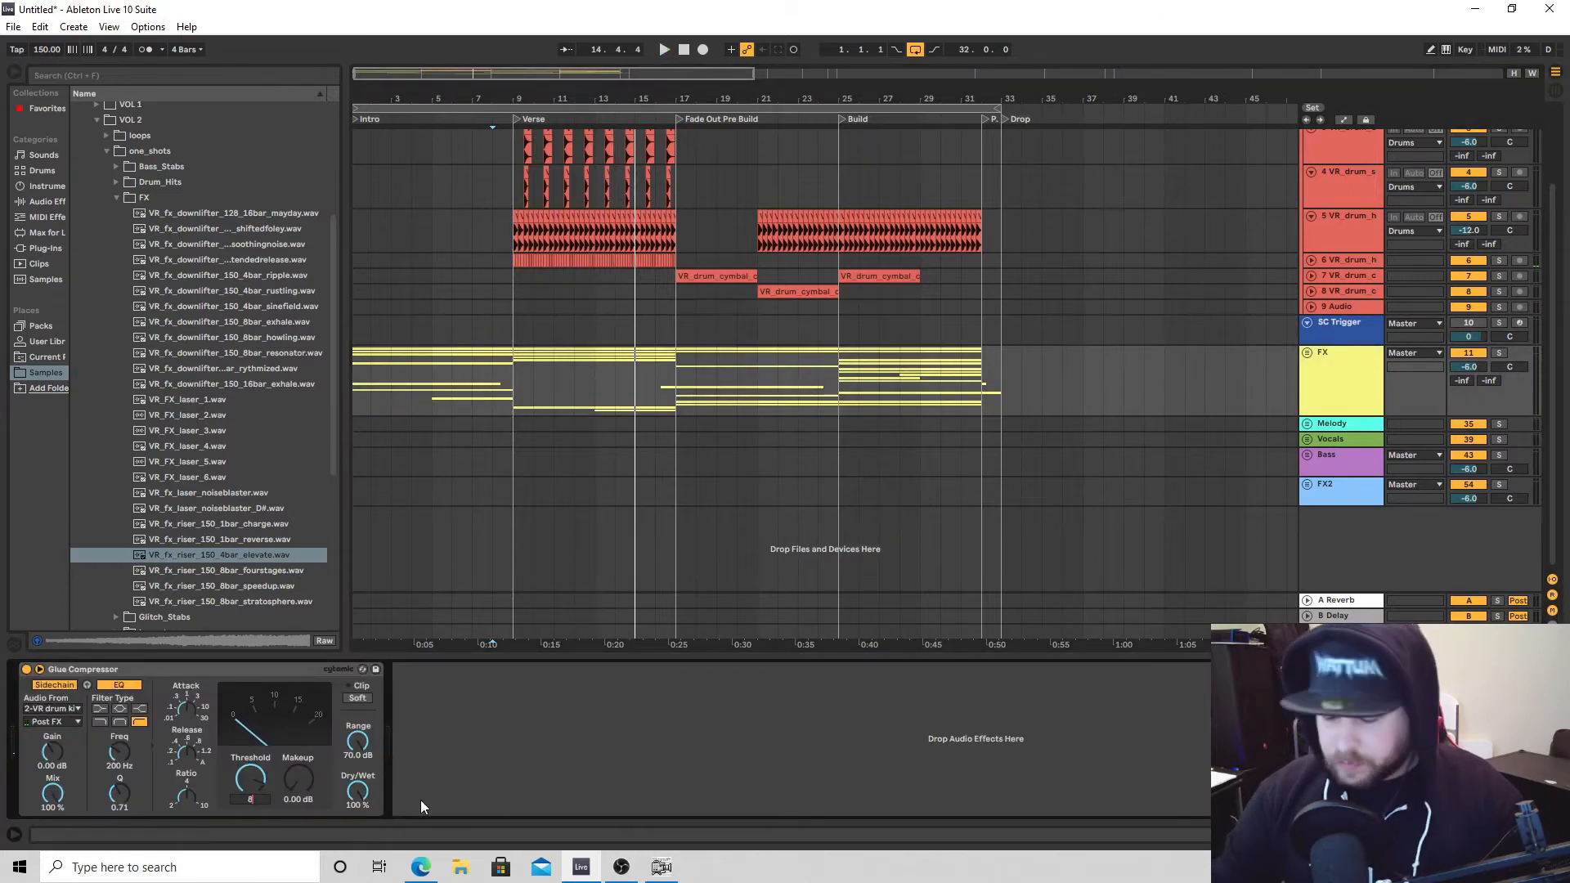
text(-8)
key(Return)
key(space)
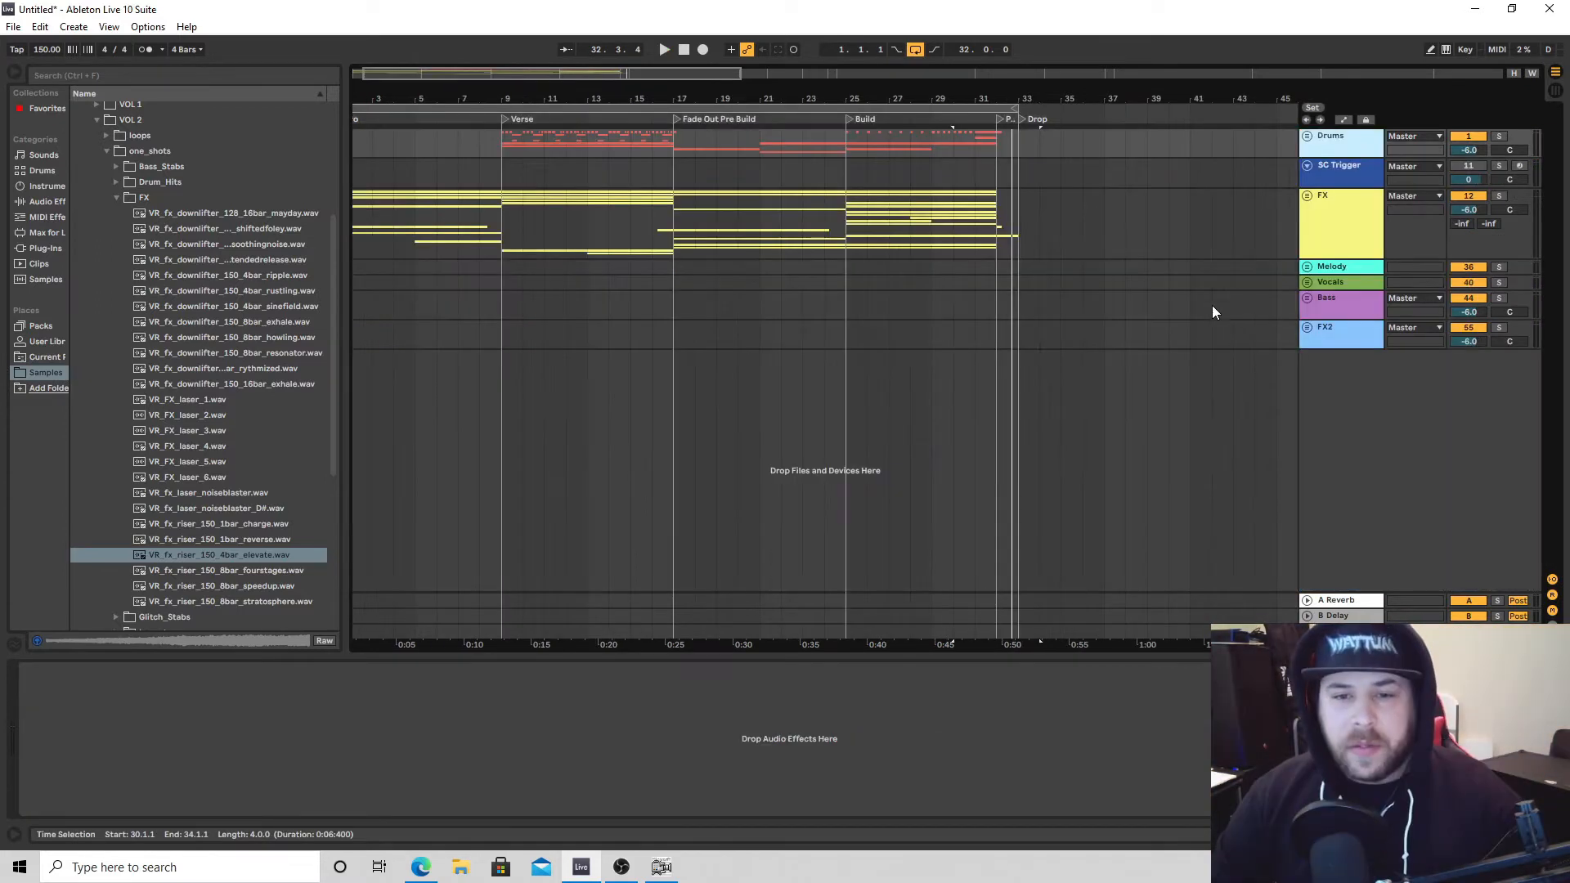
Audition the vocal one-shots in the Virtual Riot VOL 2 Vocals folder, including VR_vox_hit_dontgo_E.wav.
click(117, 198)
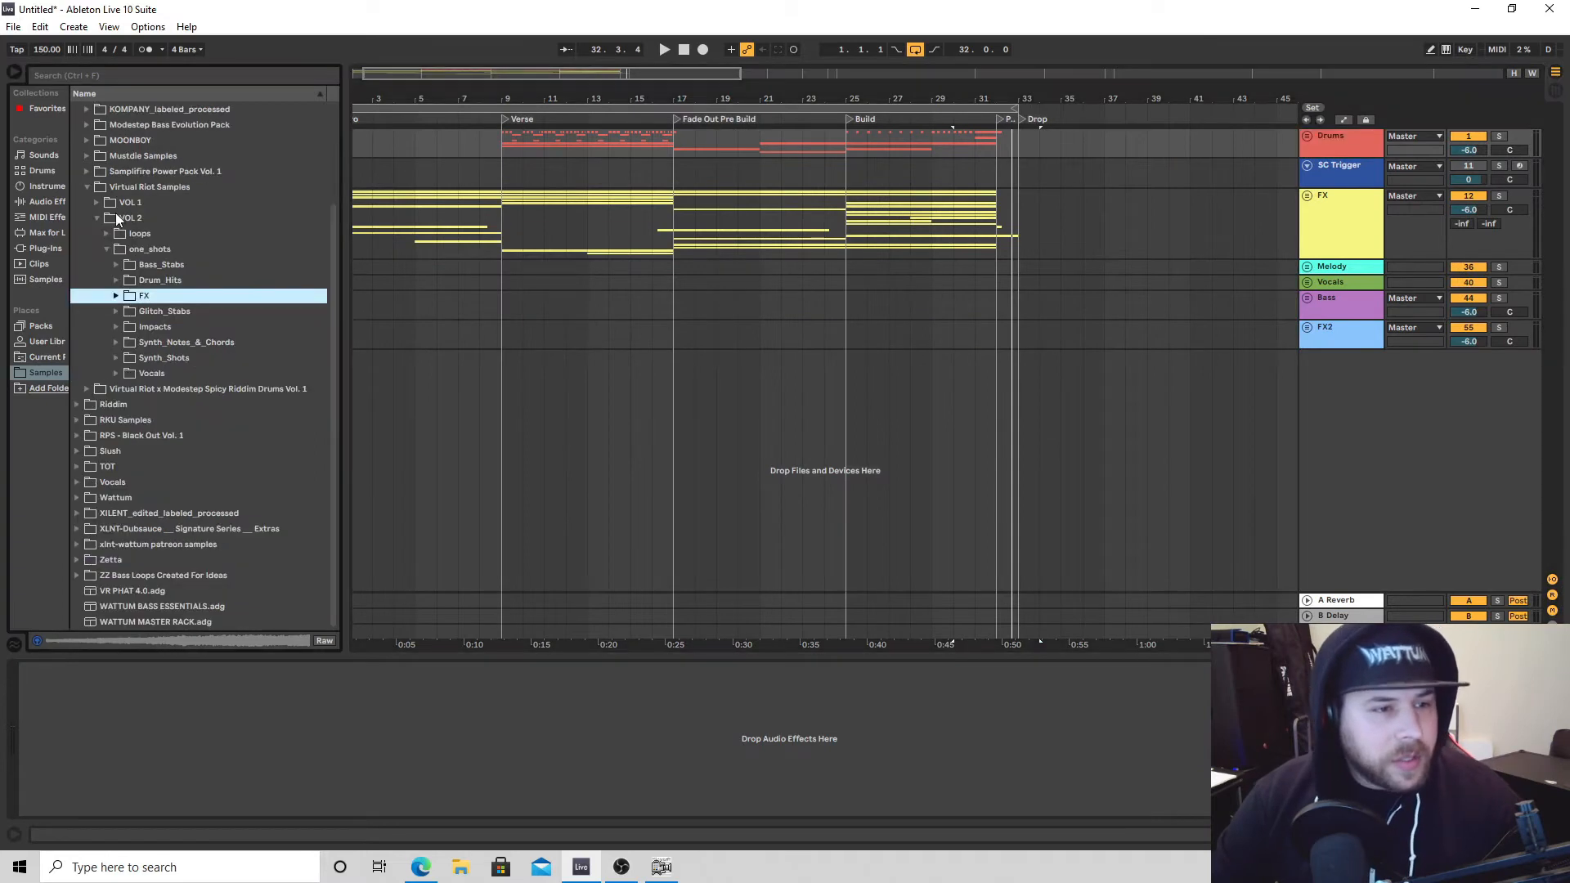
click(117, 374)
click(189, 404)
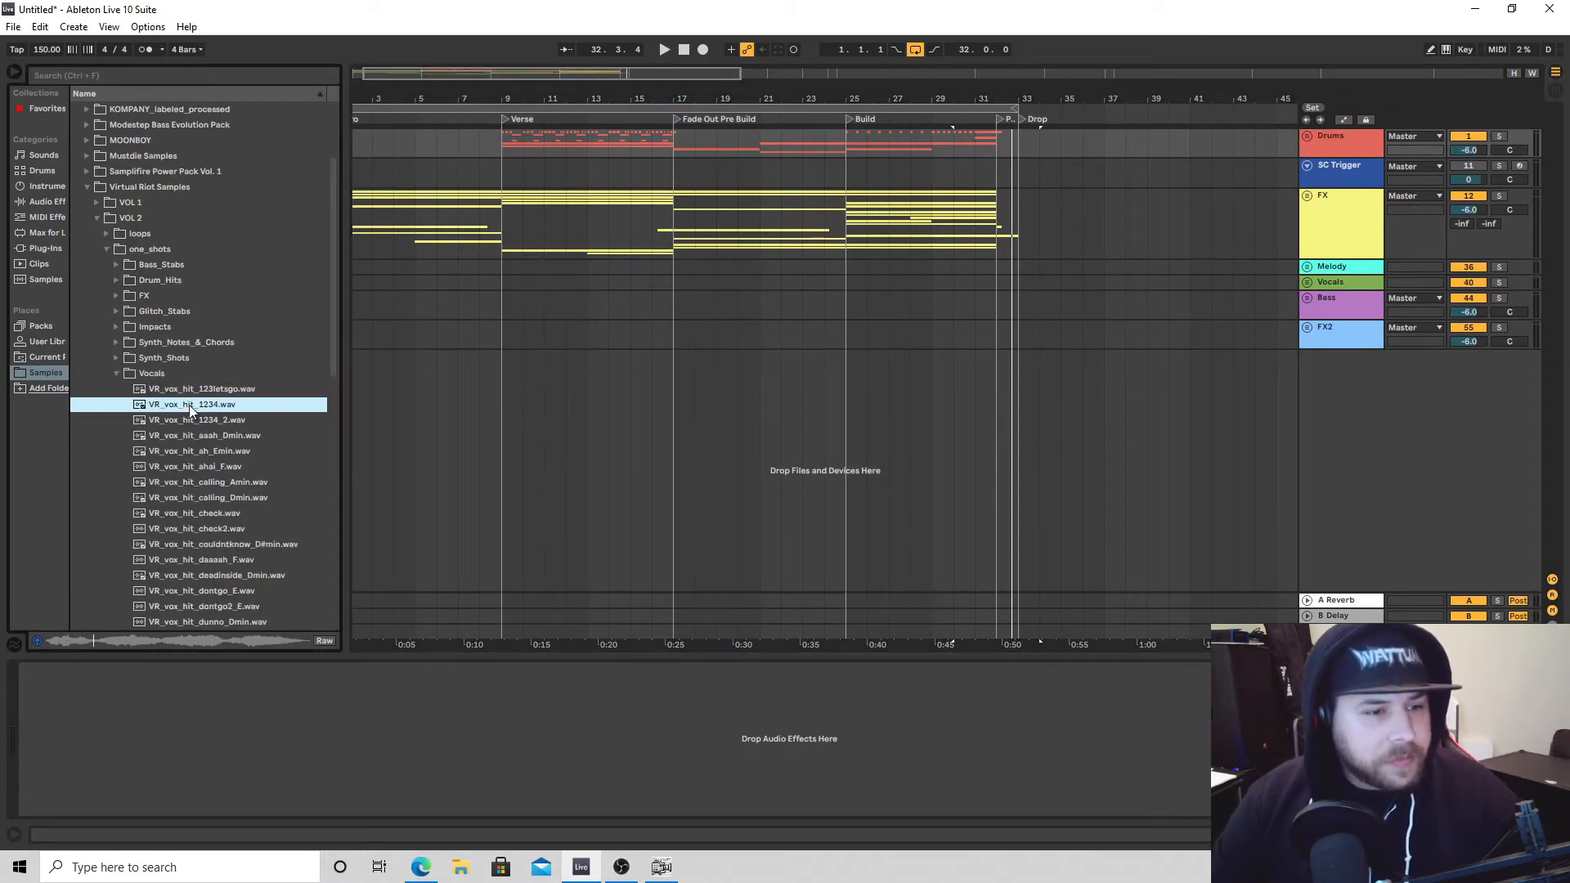
click(198, 453)
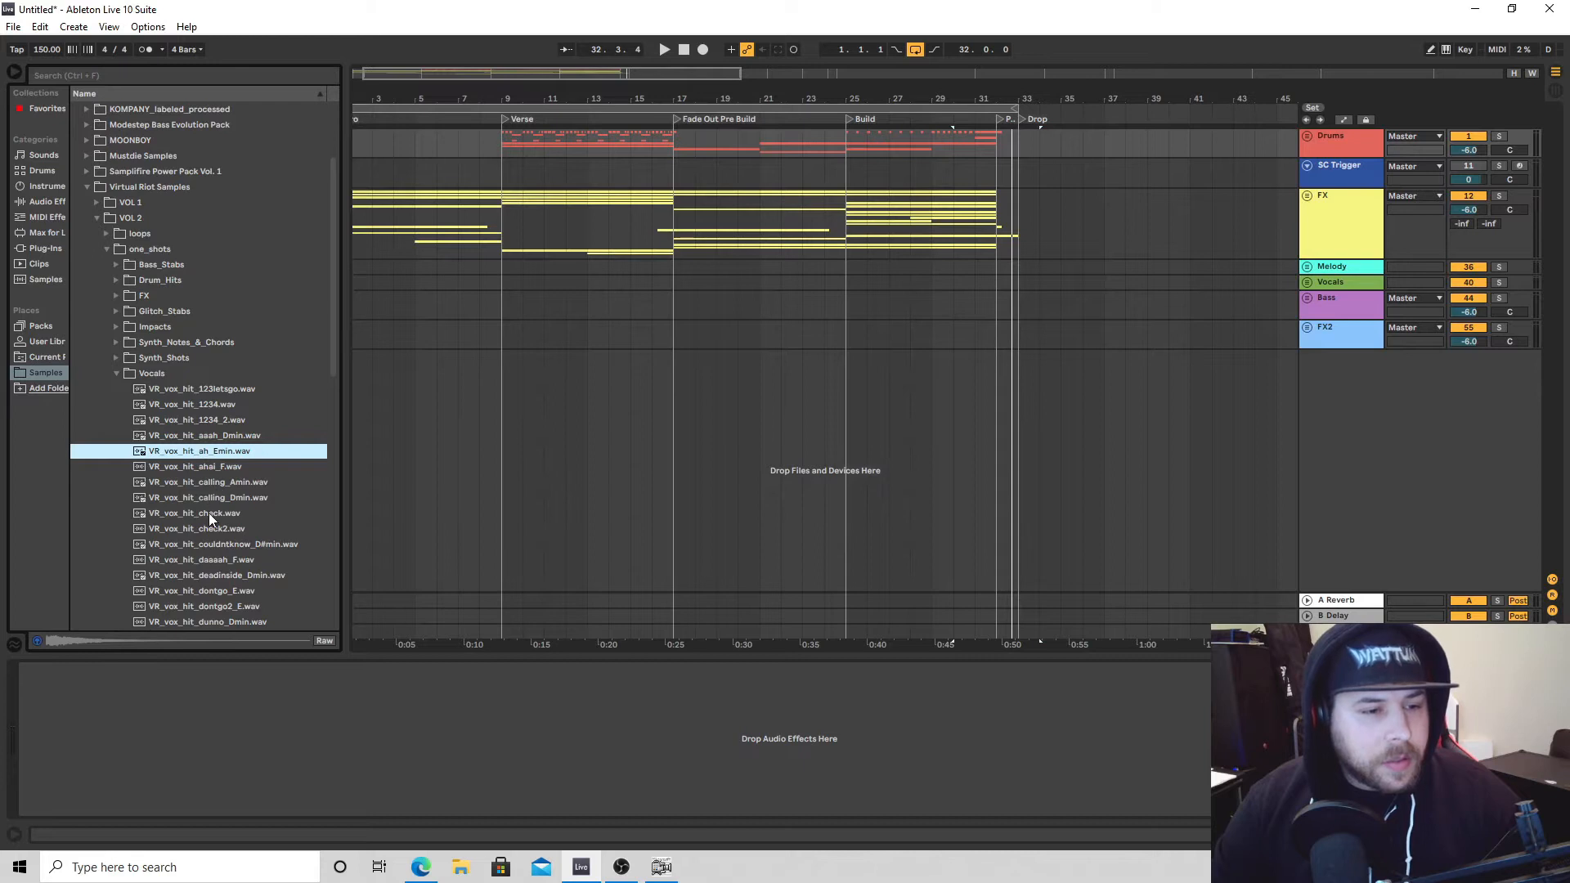
click(212, 592)
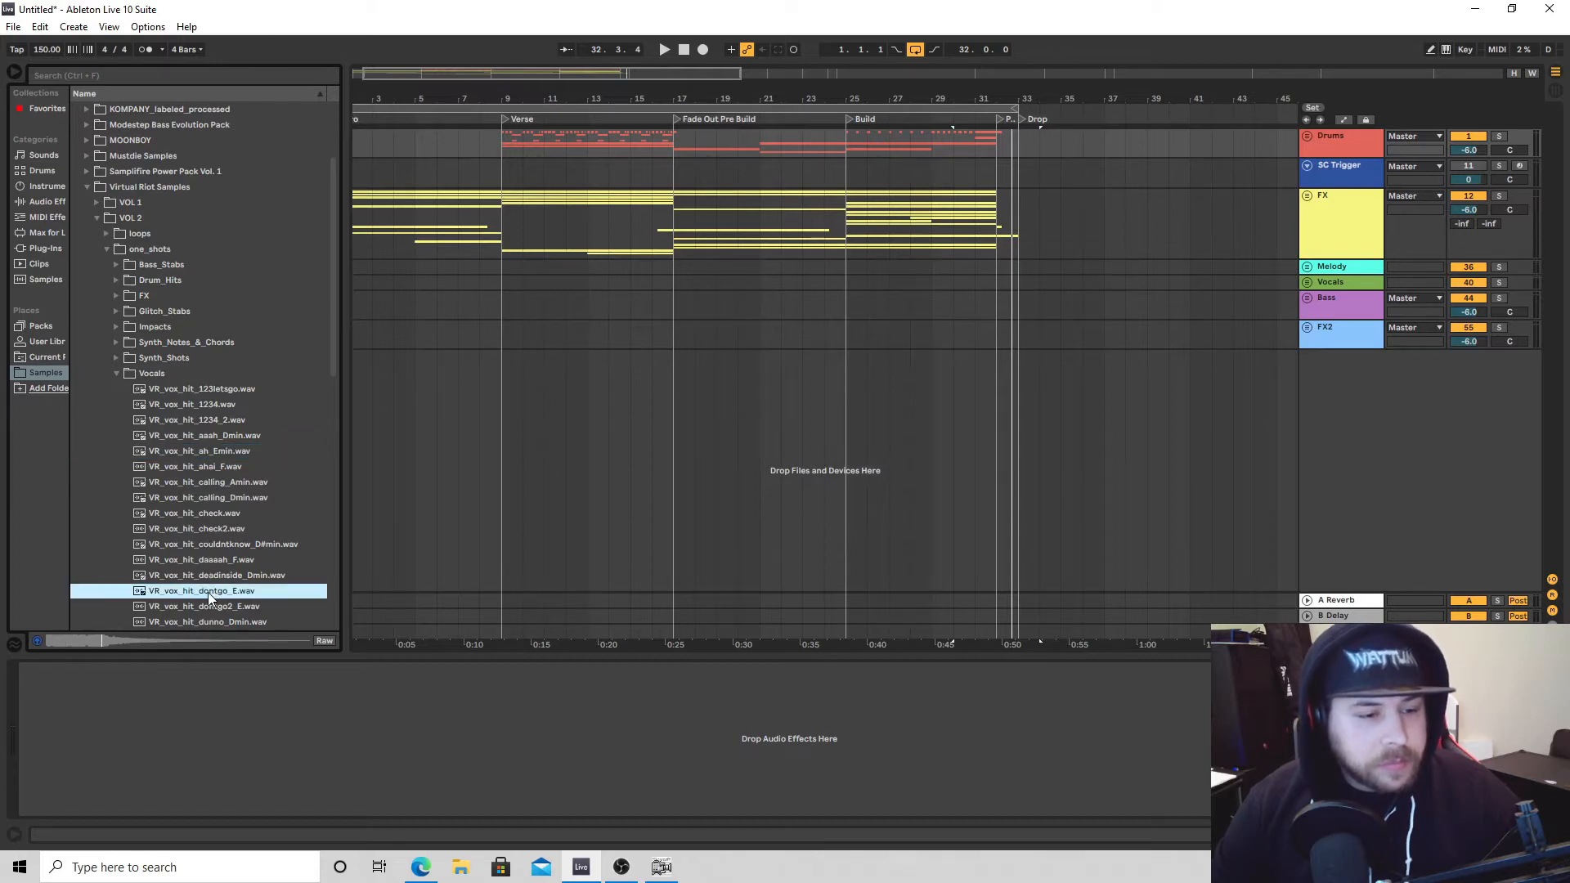
Unfold the Vocals group, place VR_vox_hit_dontgo_E.wav on track 41 at bar 32 and trim it to about 1.5 bars.
drag(207, 592, 997, 281)
drag(1268, 288, 1271, 295)
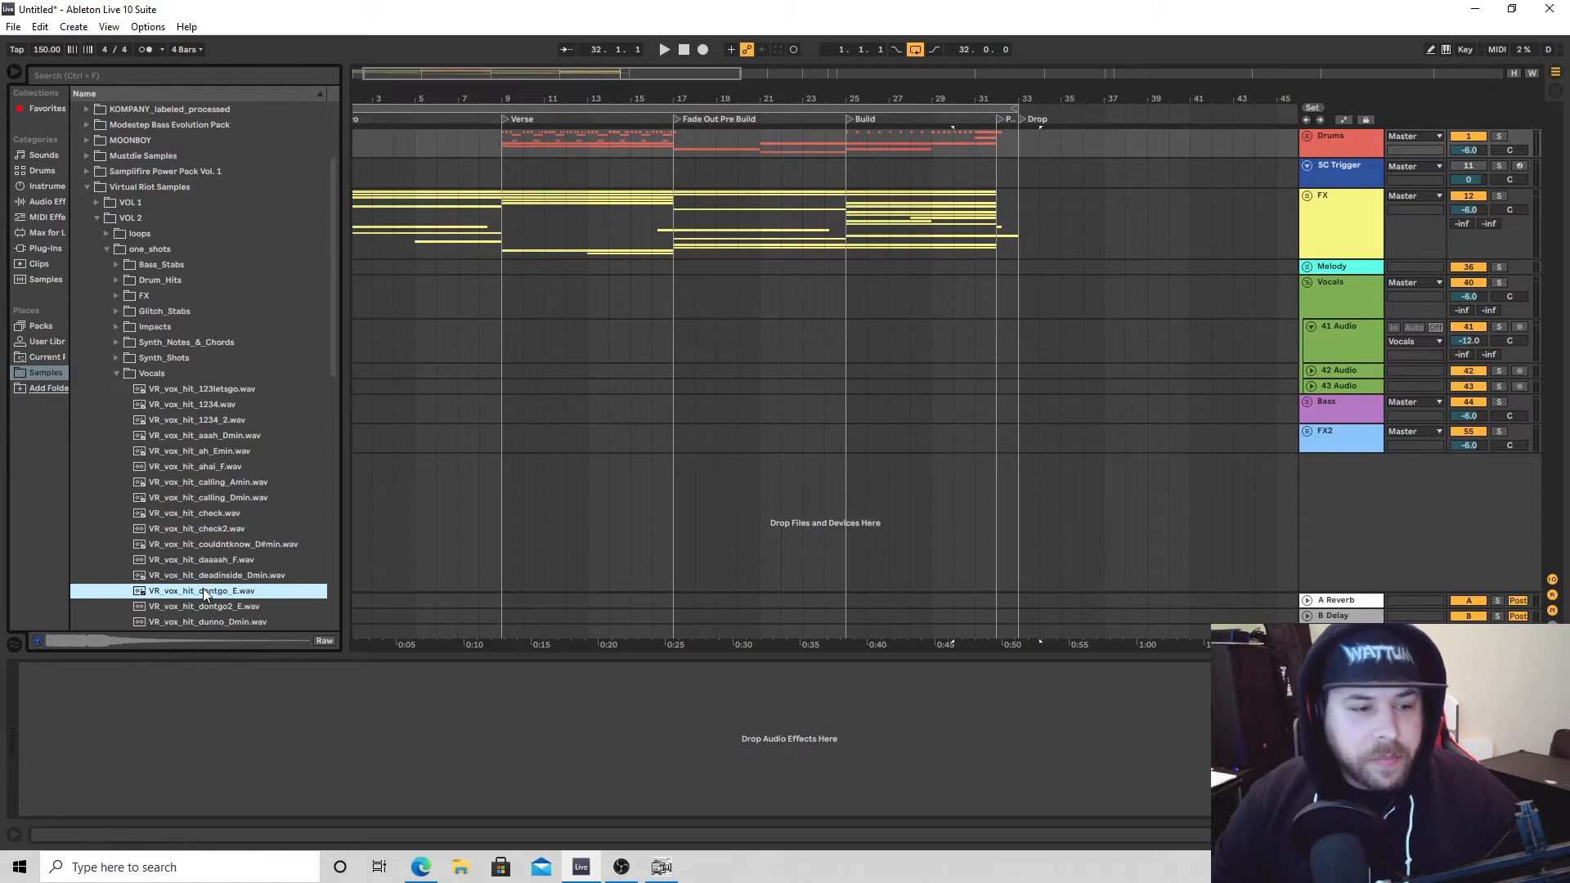
drag(203, 589, 958, 401)
drag(996, 350, 1042, 330)
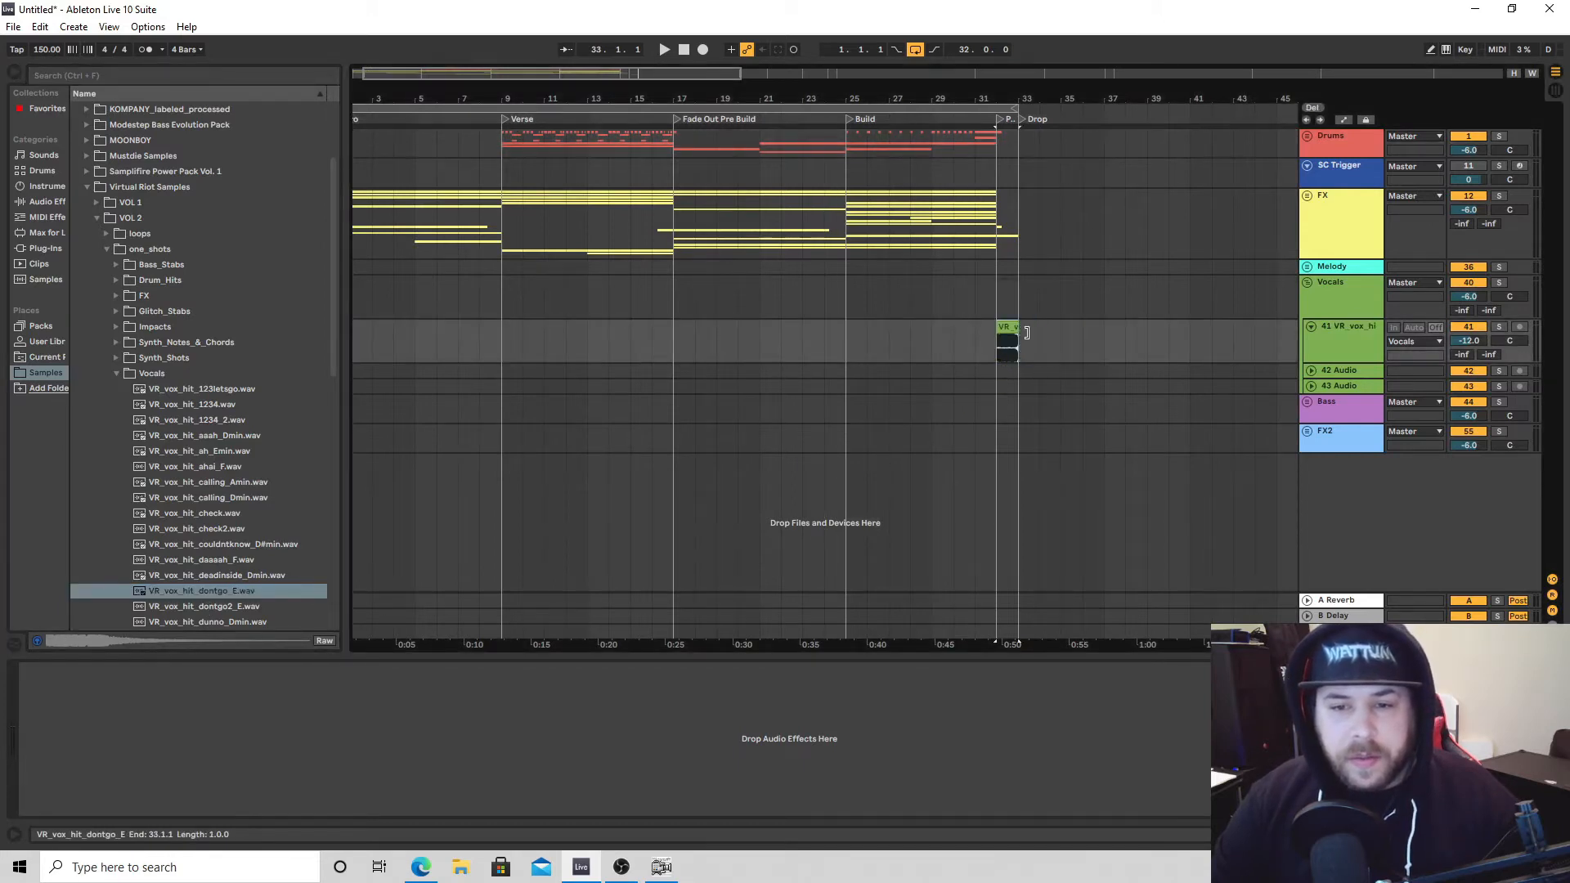
drag(1032, 98, 1049, 237)
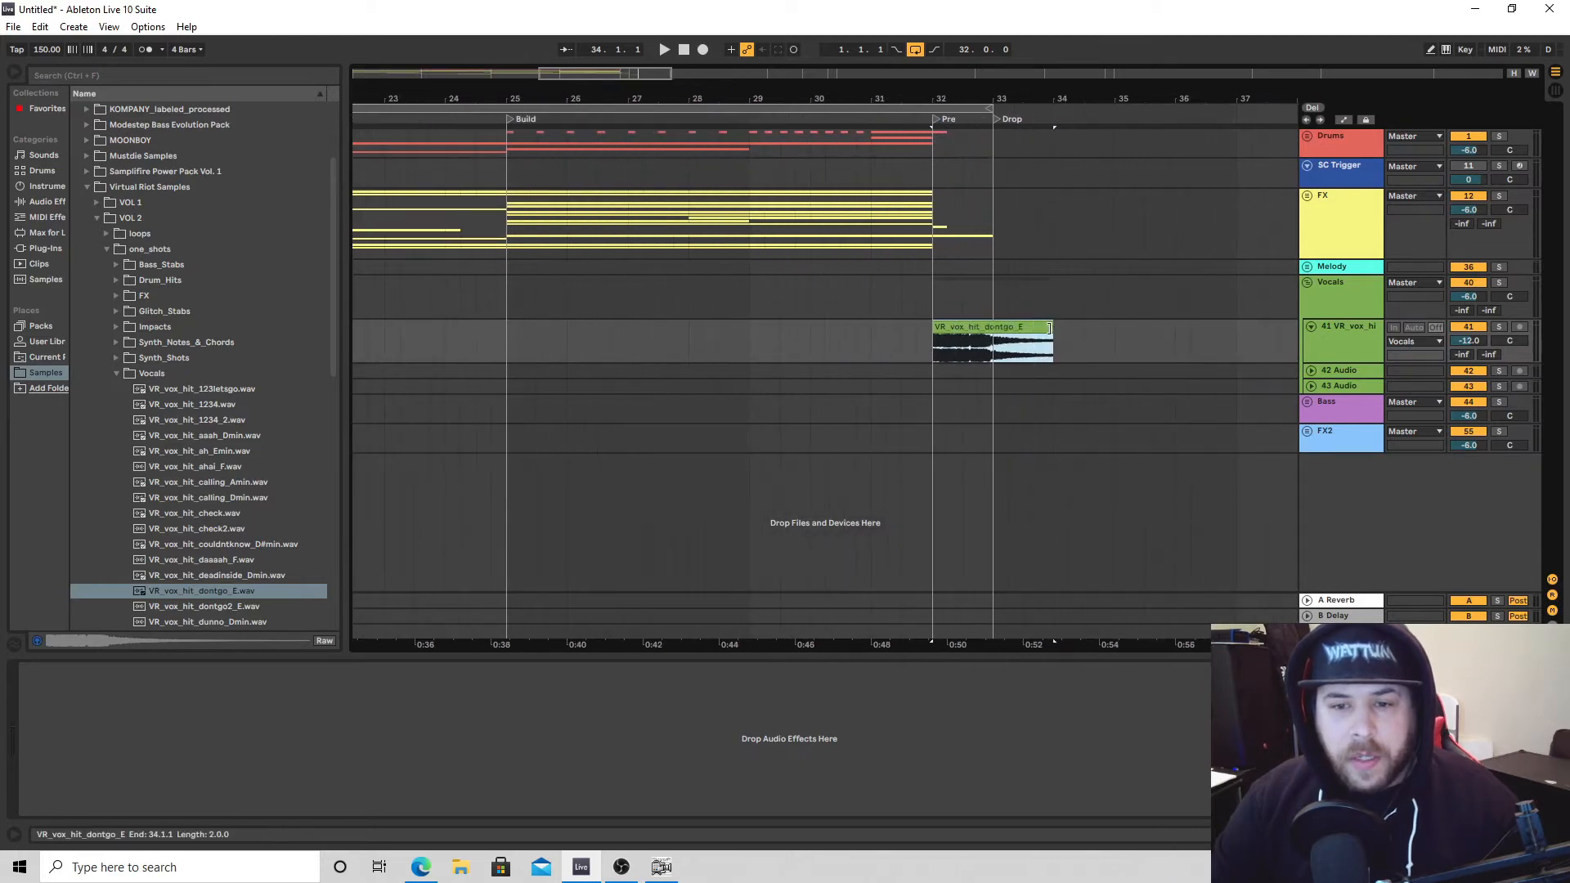
drag(1029, 328, 1018, 330)
Play the end of the Build into the Pre section and set the dontgo vocal track's volume to -8 dB.
click(789, 360)
key(space)
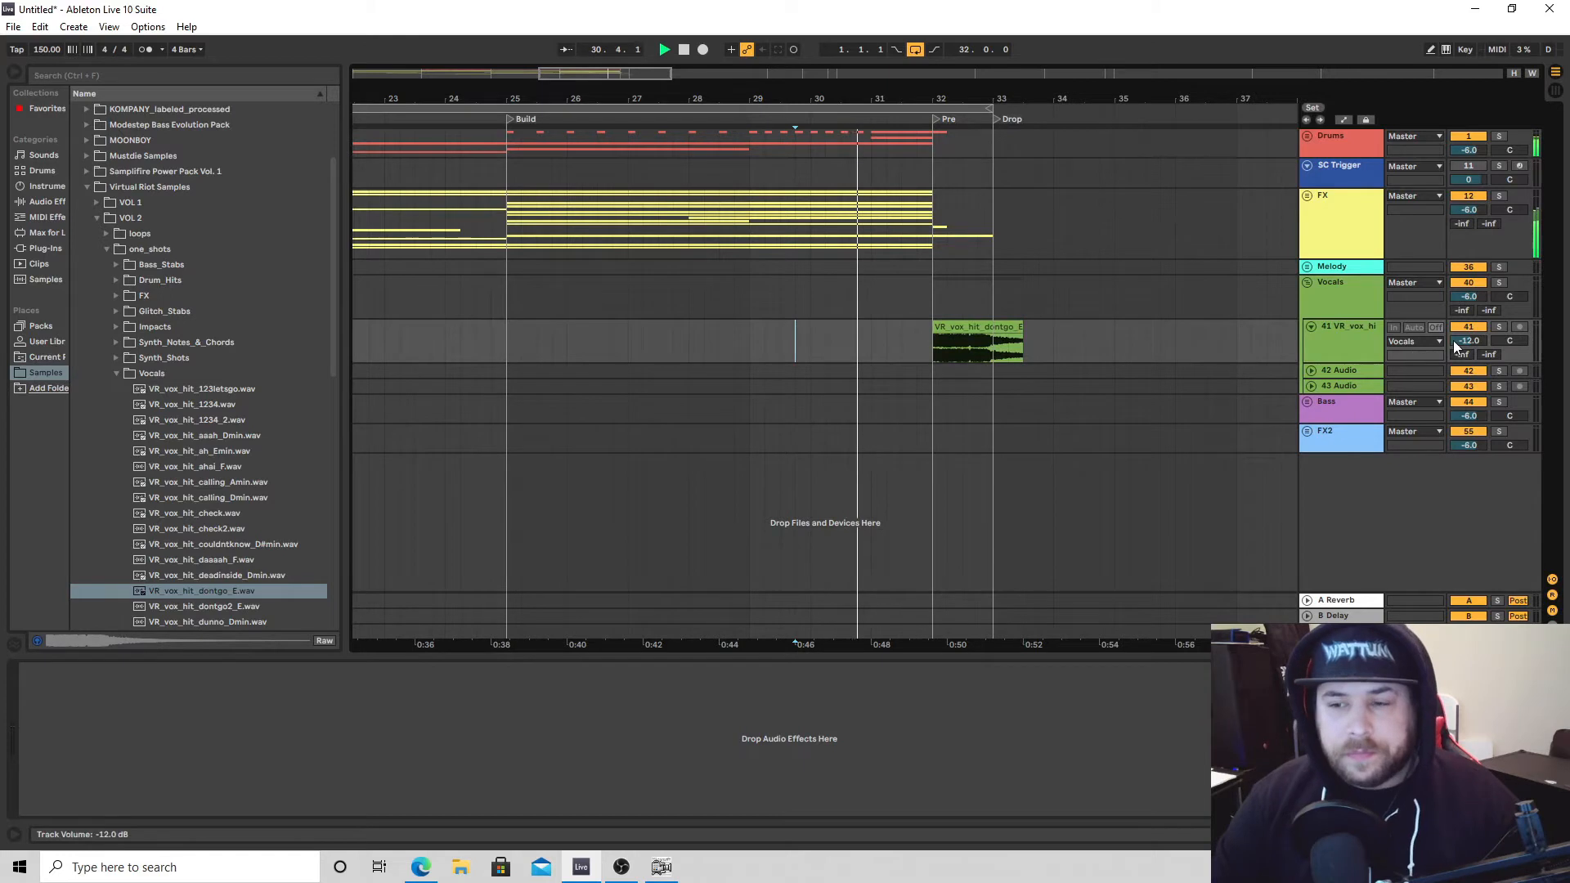
drag(1475, 340, 1475, 323)
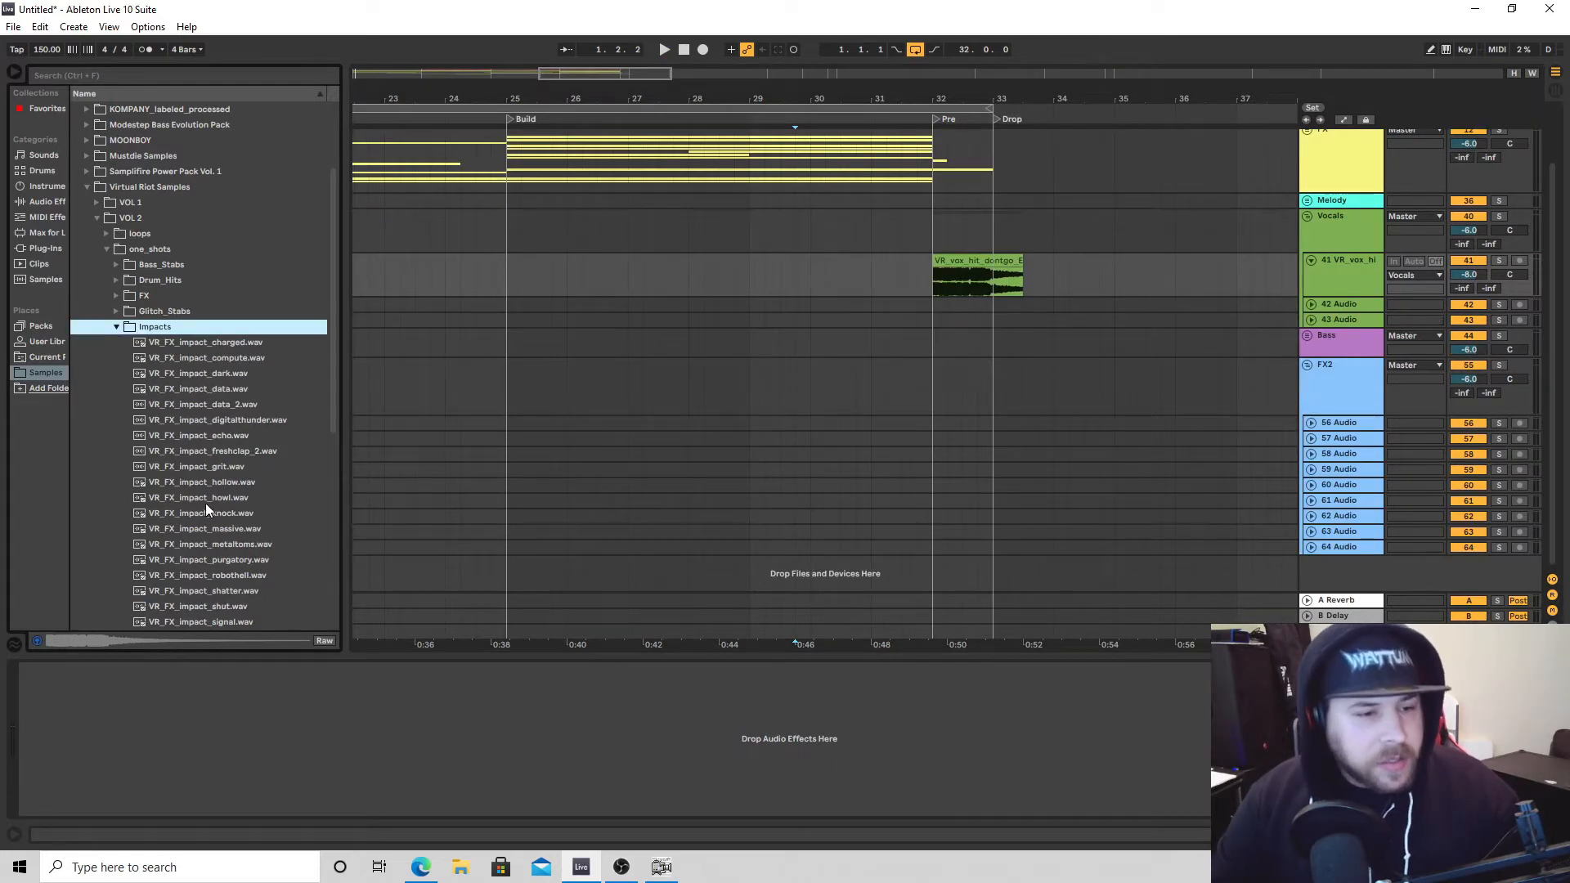
Audition samples in the Impacts folder and place VR_FX_impact_robothell.wav on track 56 in the FX2 group at bar 27.
scroll(180, 571, down, 3)
click(196, 539)
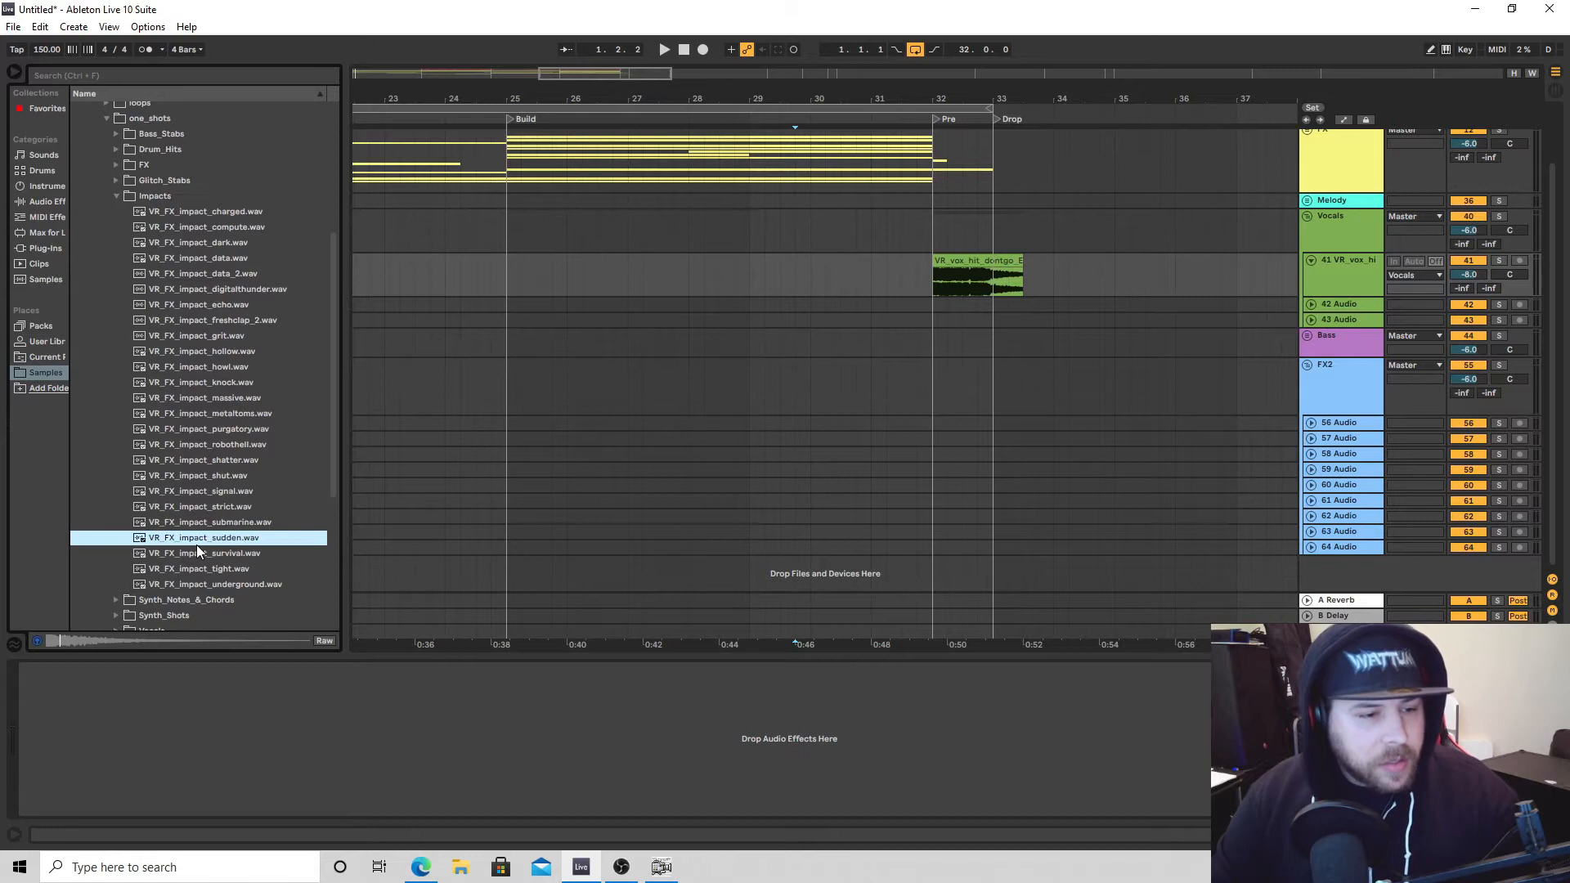
click(212, 444)
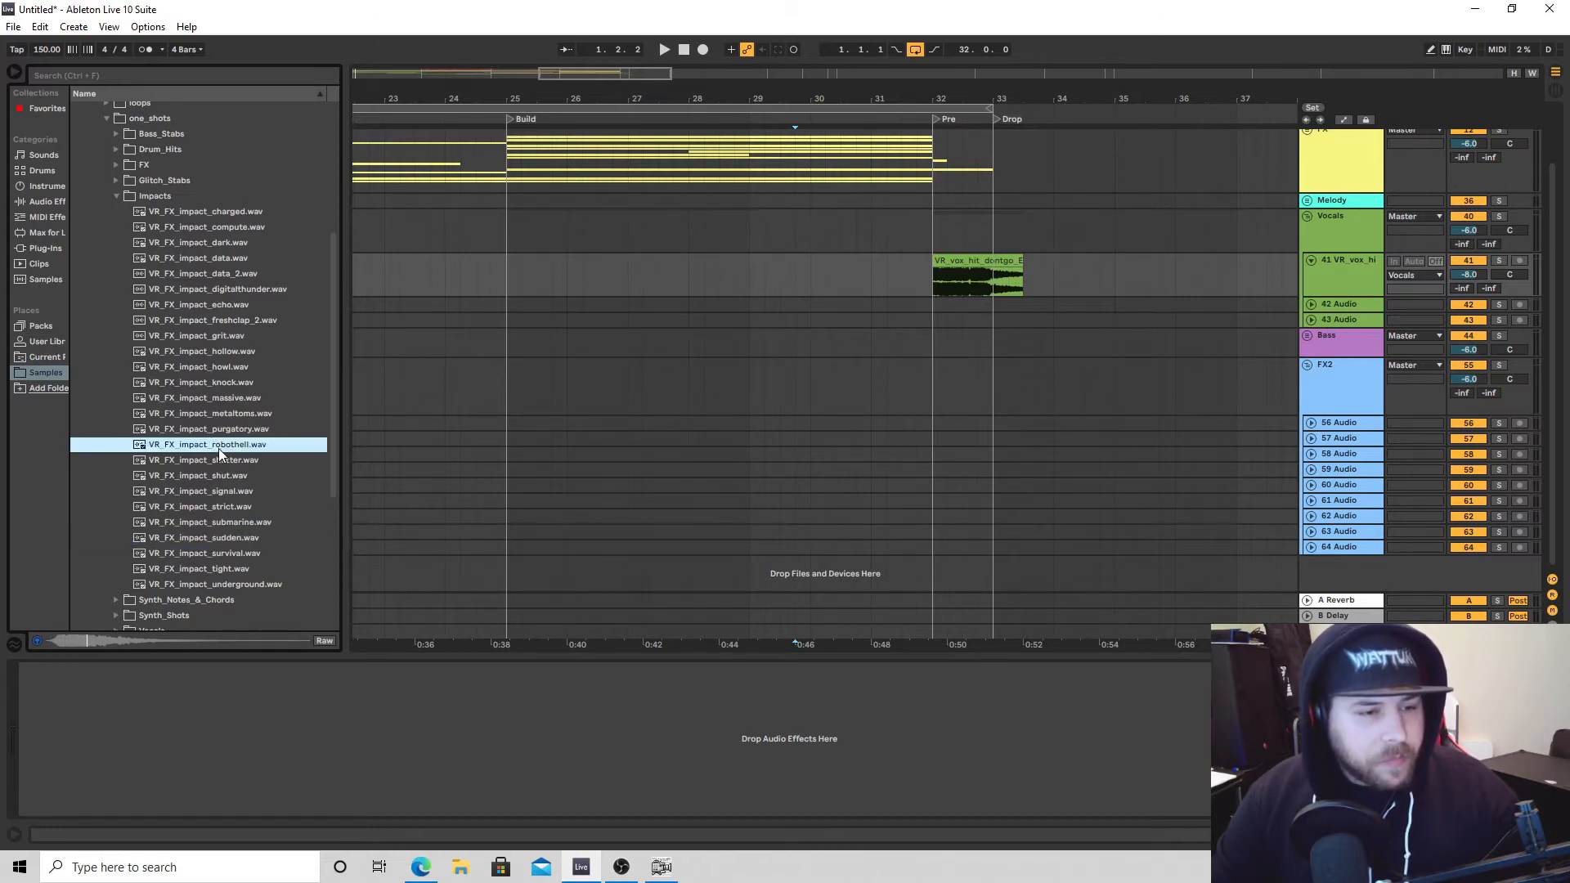
drag(219, 449, 633, 420)
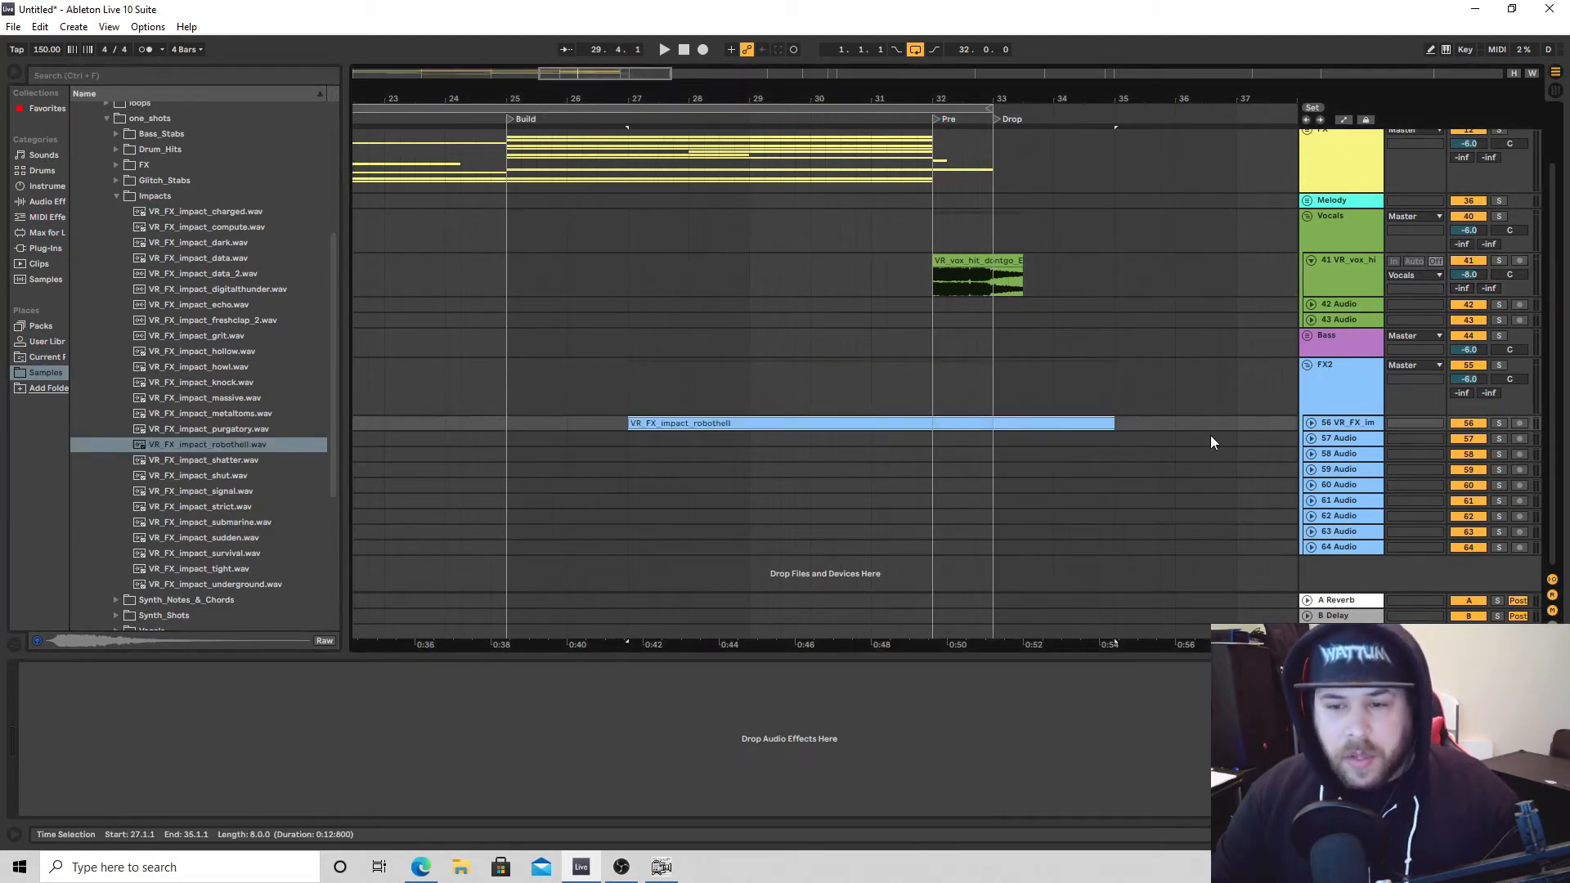
Unfold track 56, reverse the robothell impact and trim it to one bar, running from bar 32 to bar 33.
click(1312, 423)
right_click(986, 440)
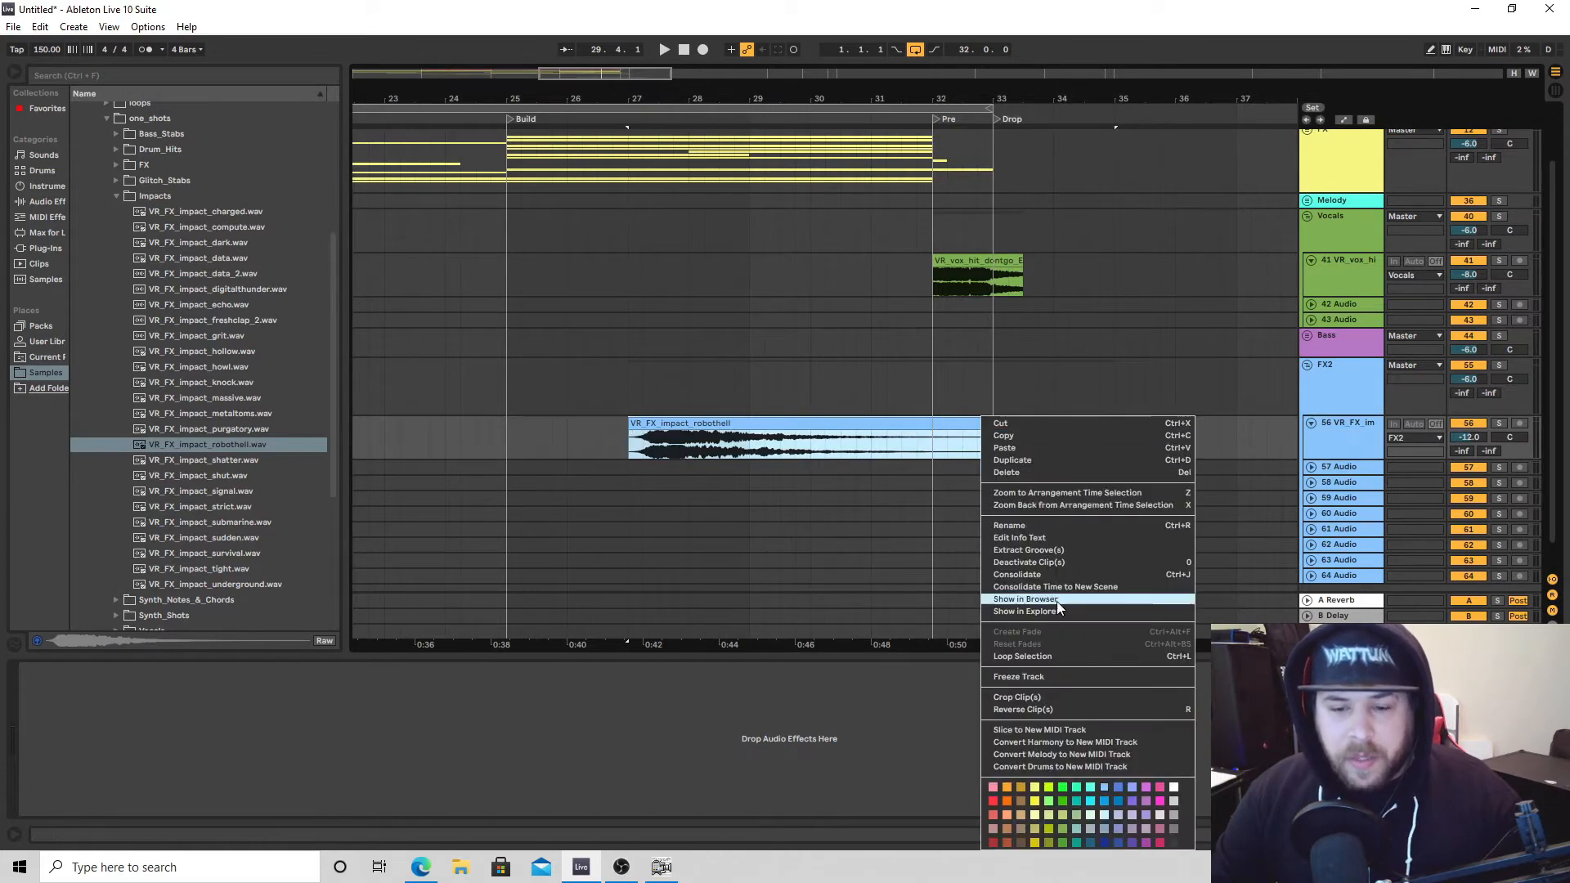
click(1036, 713)
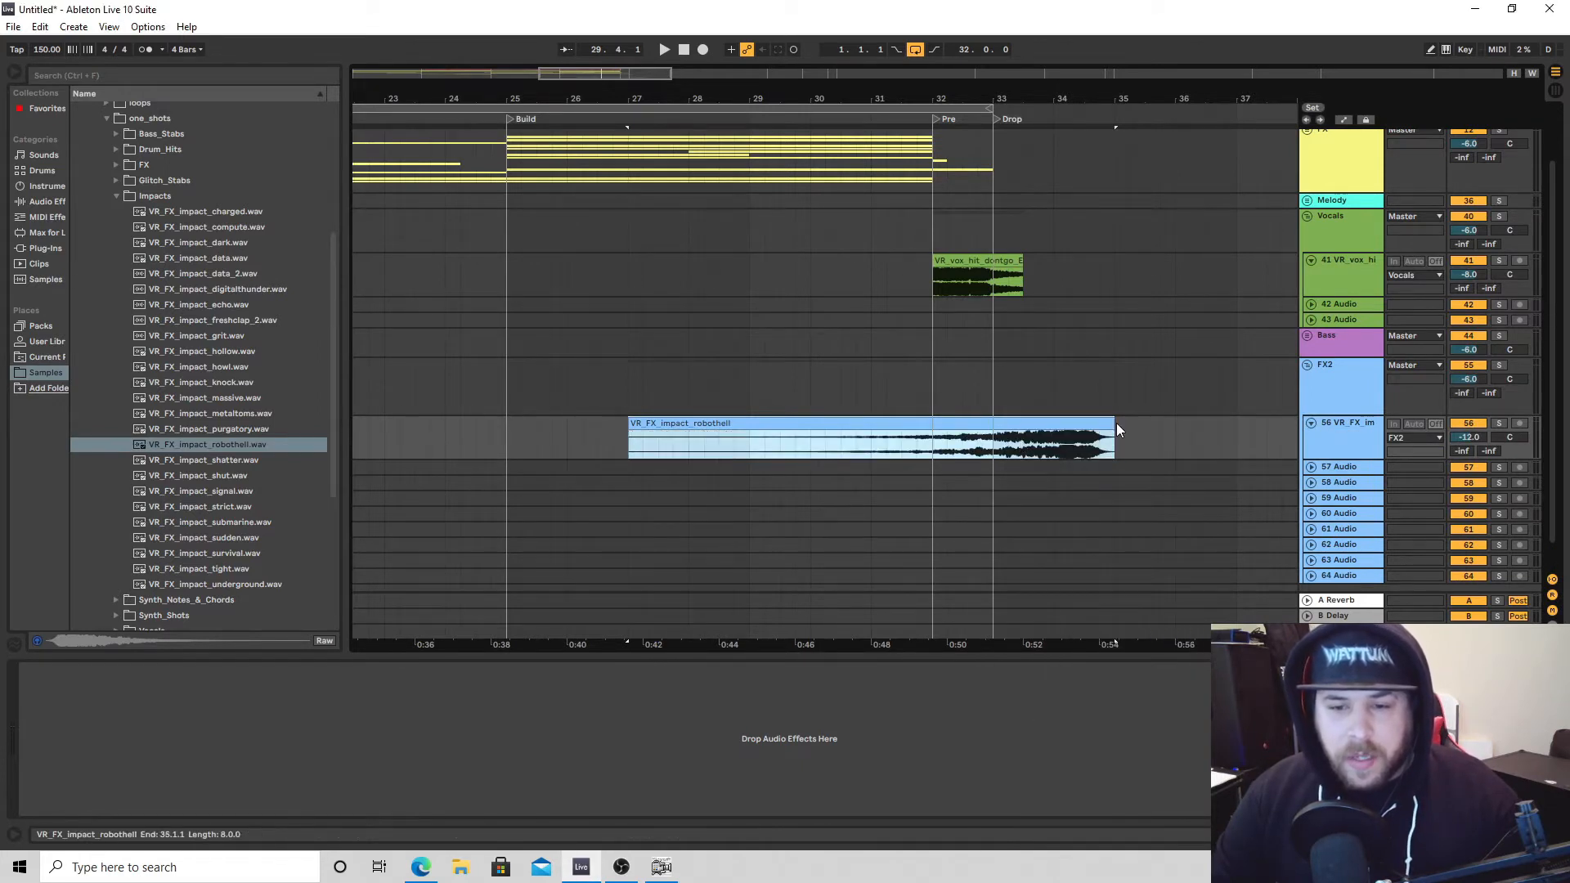
drag(1109, 422, 1053, 422)
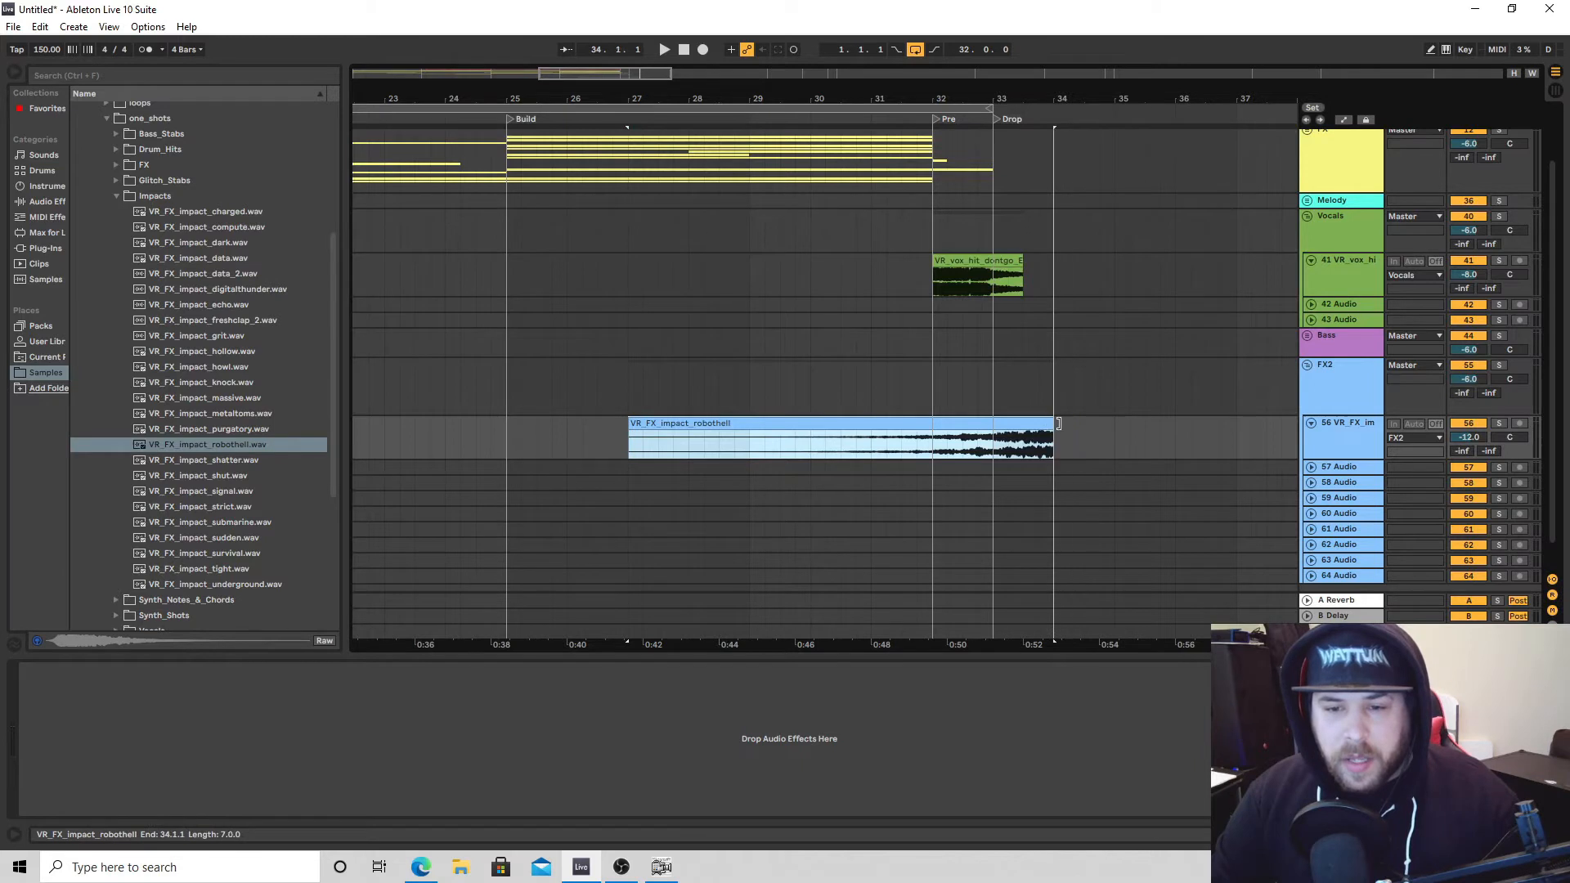
drag(630, 442, 962, 428)
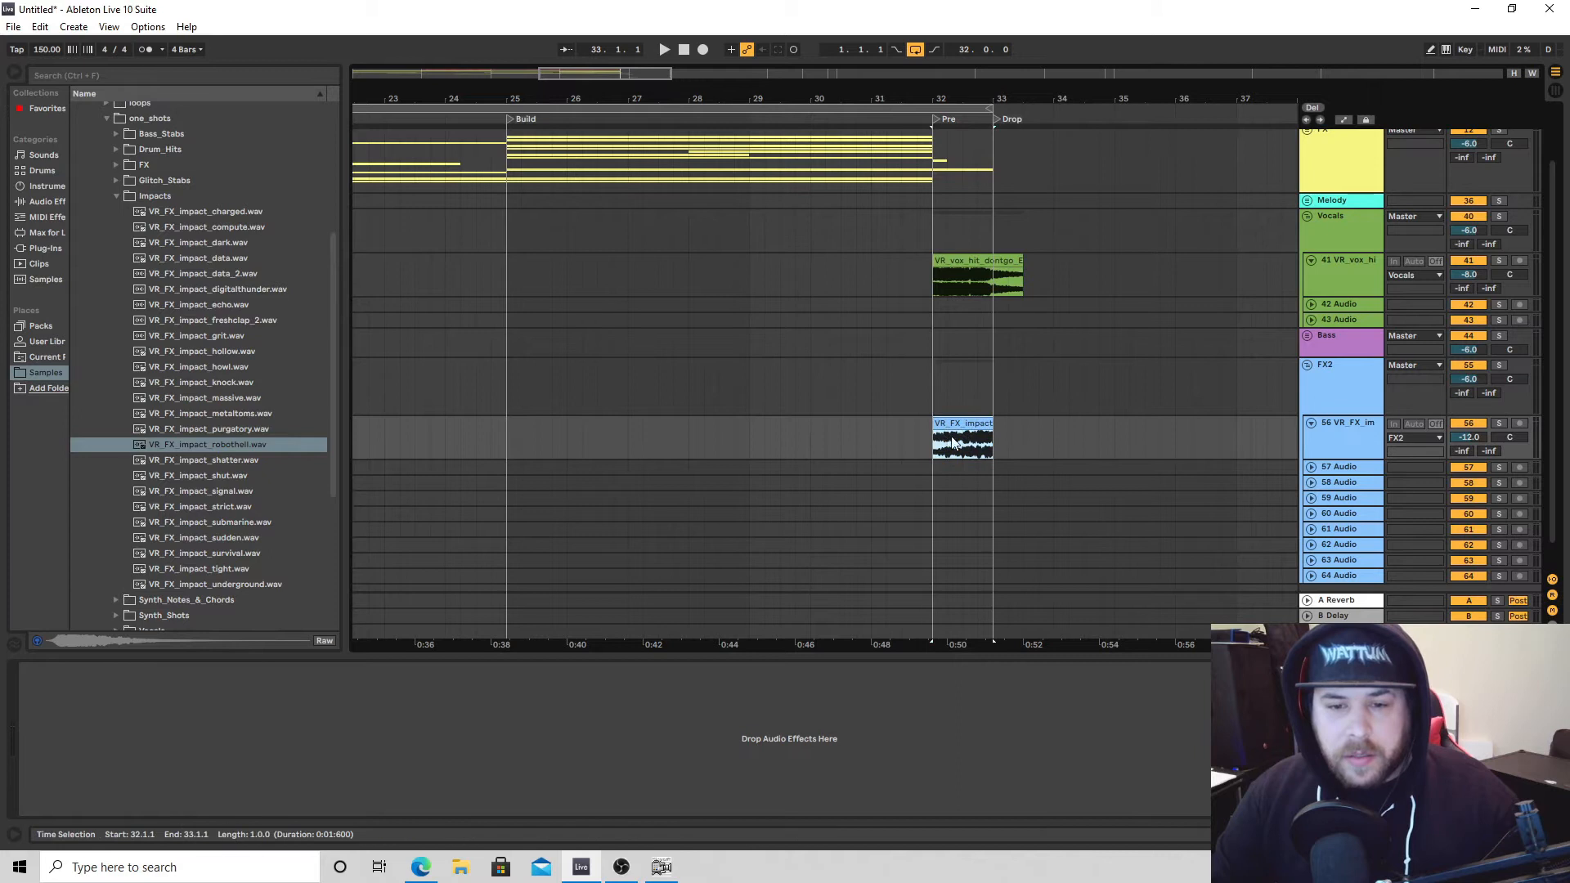
Play the reversed impact from 31.3.1 and set track 56's volume to -6.8 dB.
click(899, 466)
key(space)
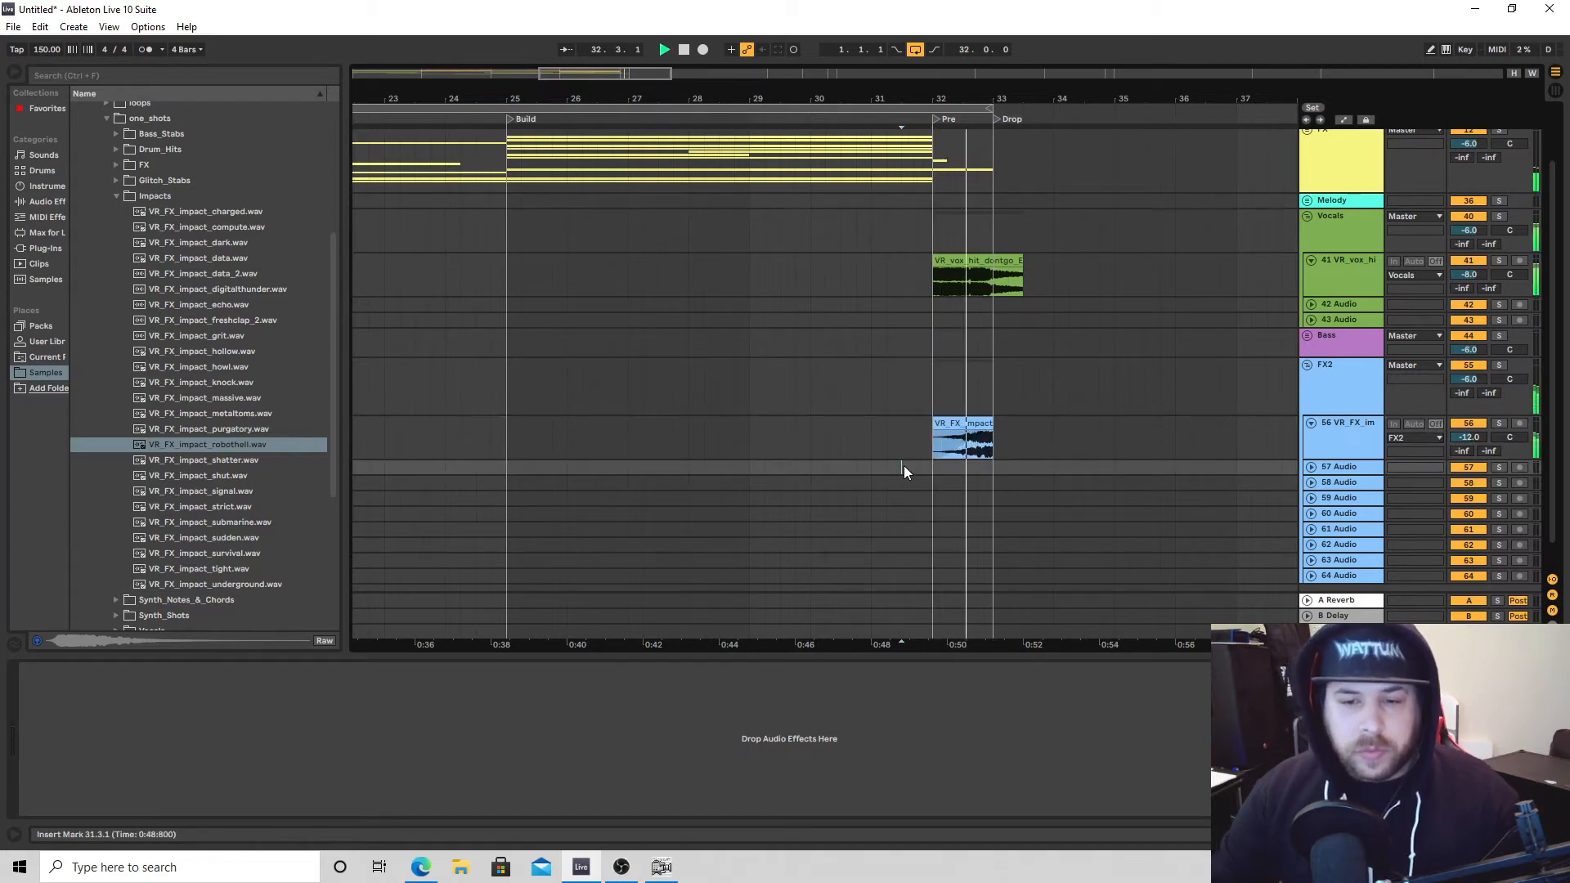
key(space)
drag(1471, 435, 1472, 421)
key(space)
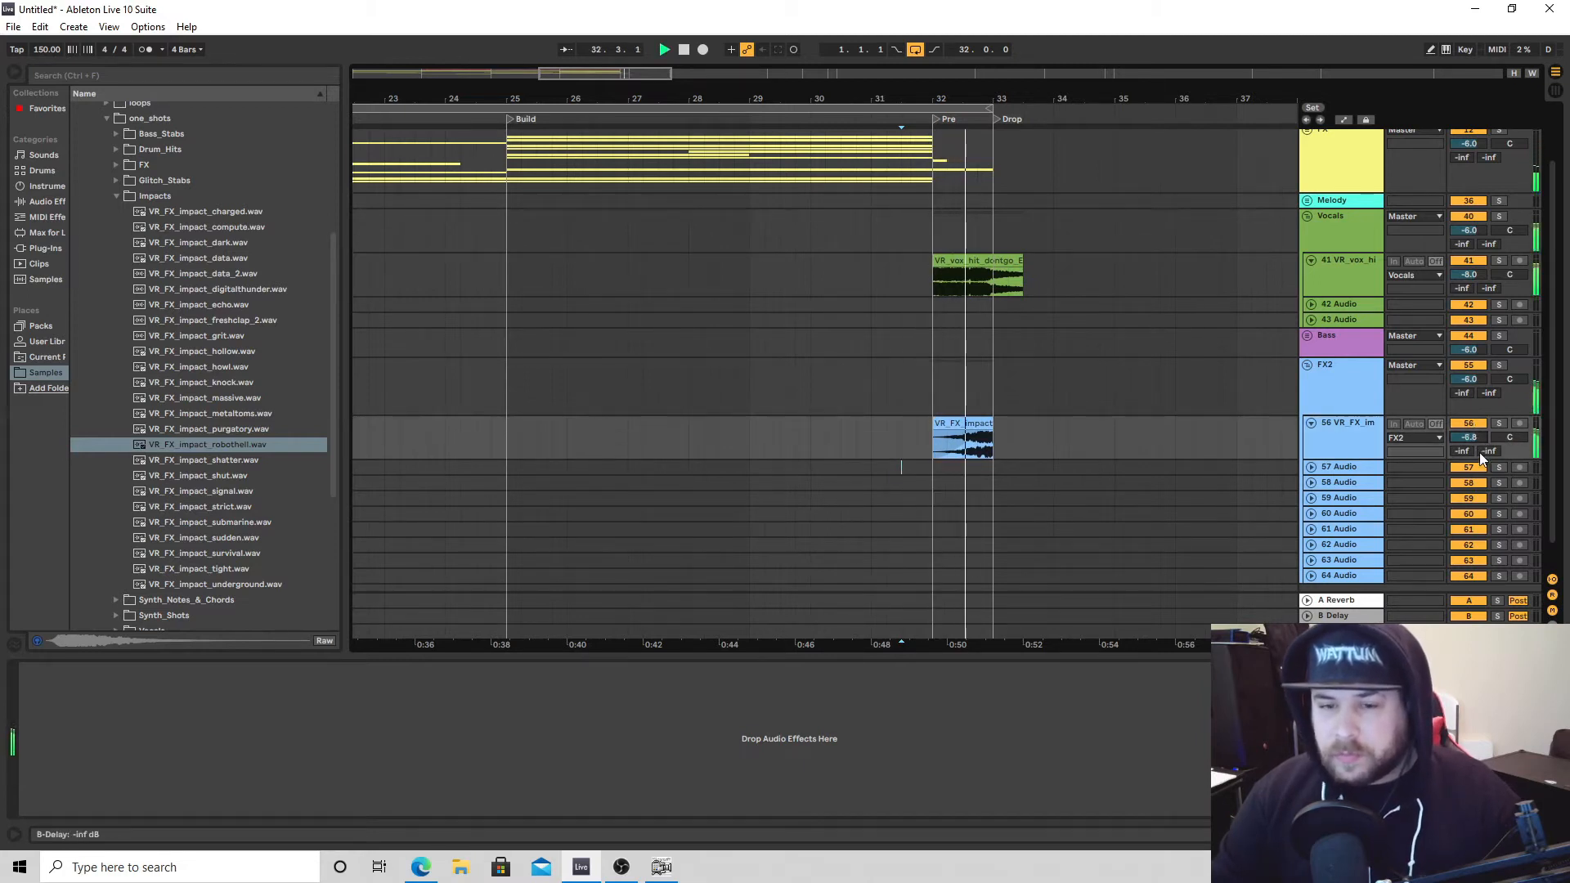
key(space)
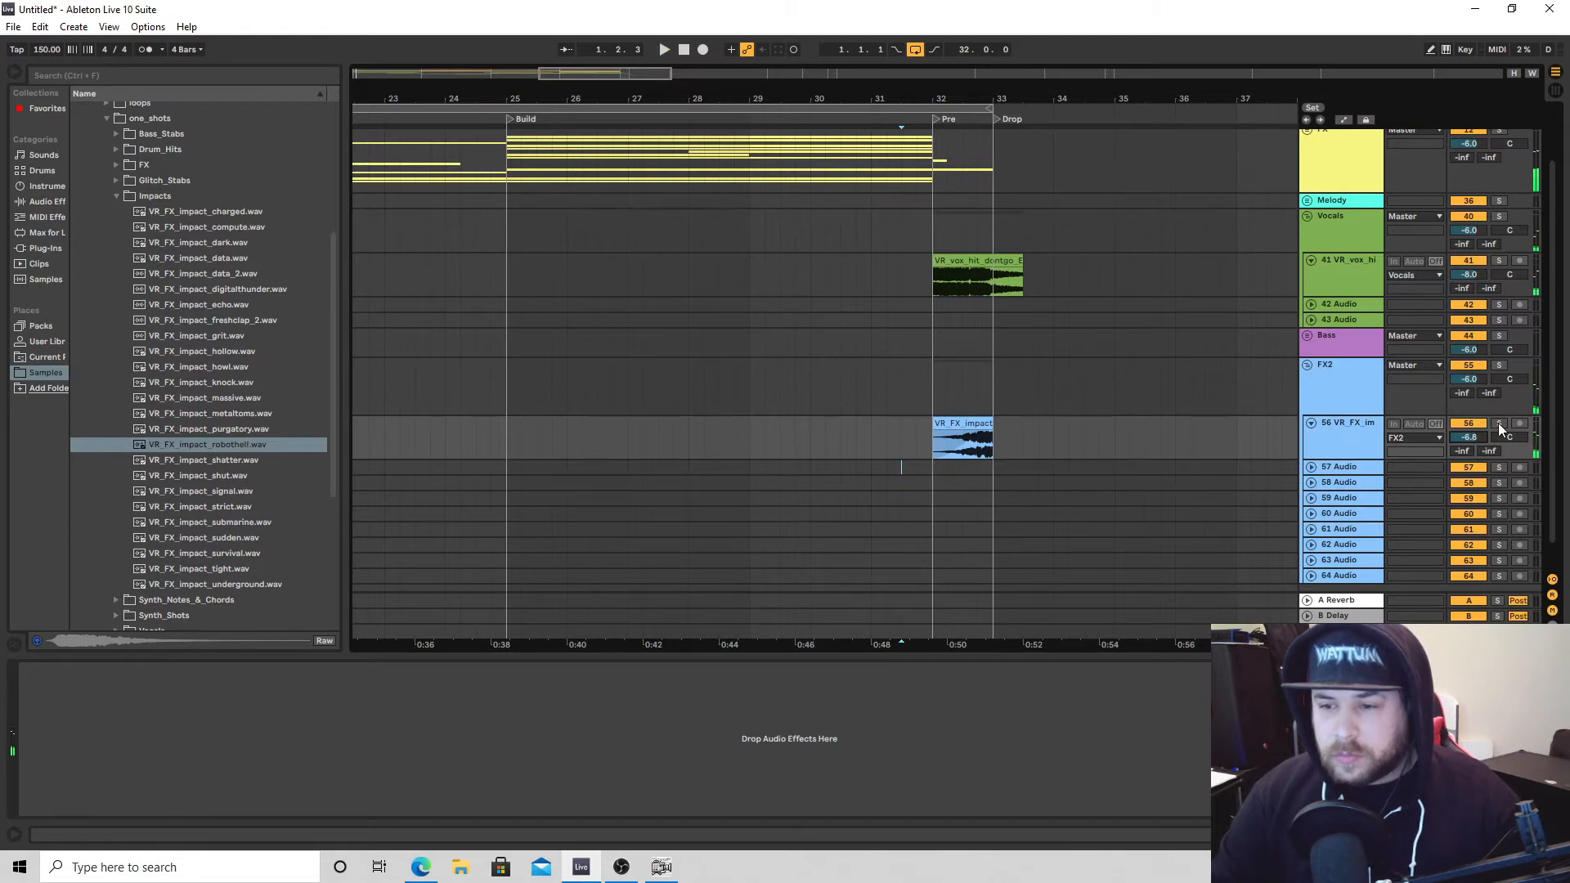
Solo track 56, adjust the reversed impact to span 31.4.1 to 33.1.1, and play it.
click(1500, 426)
key(space)
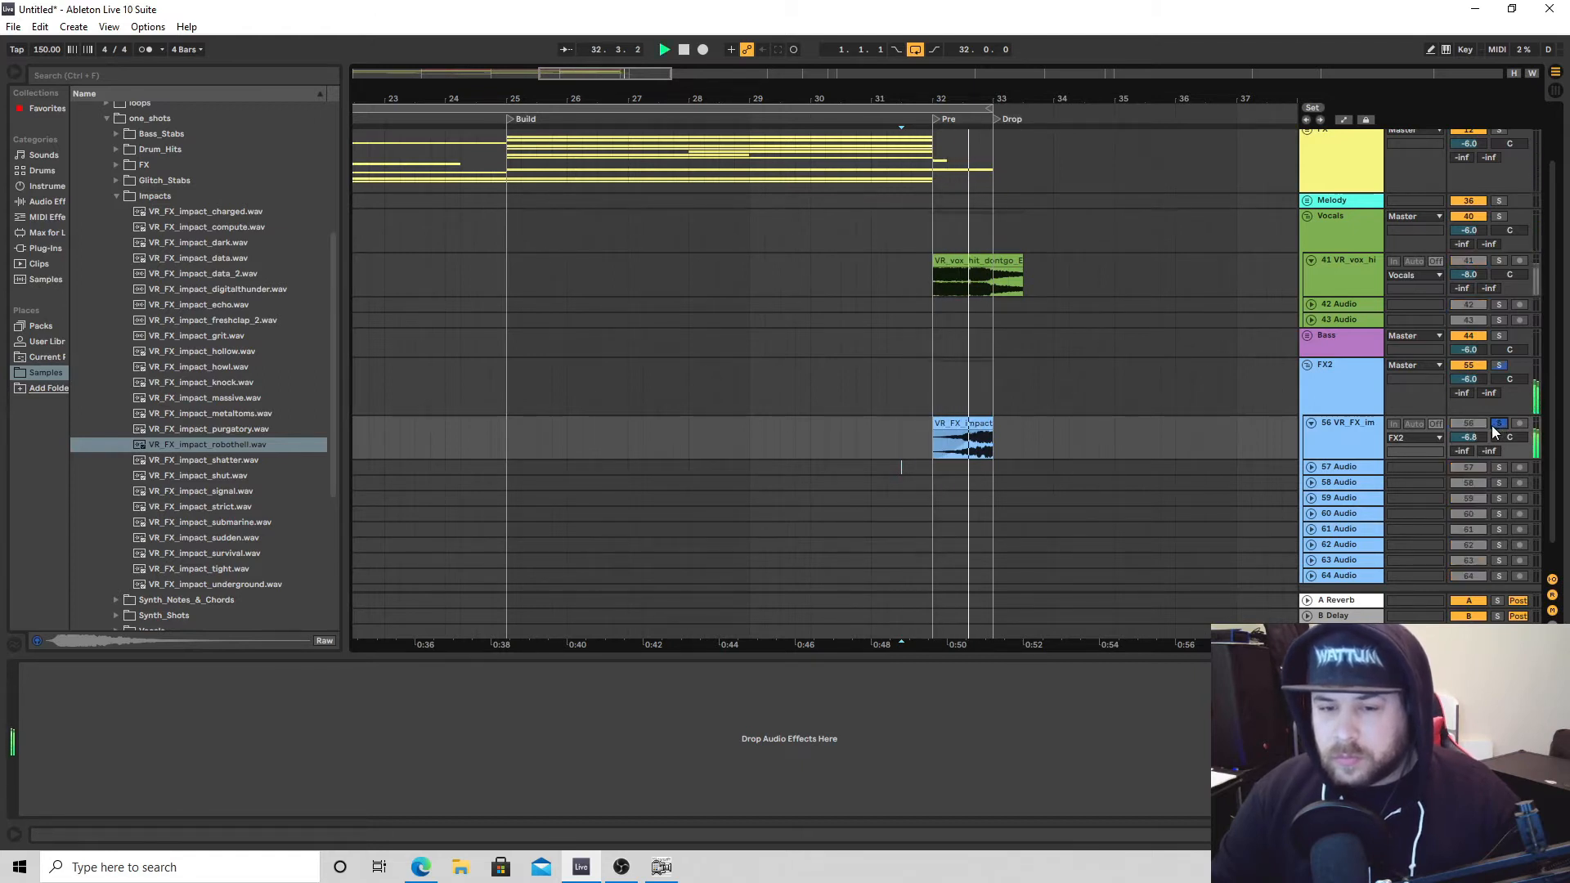
drag(992, 427, 961, 427)
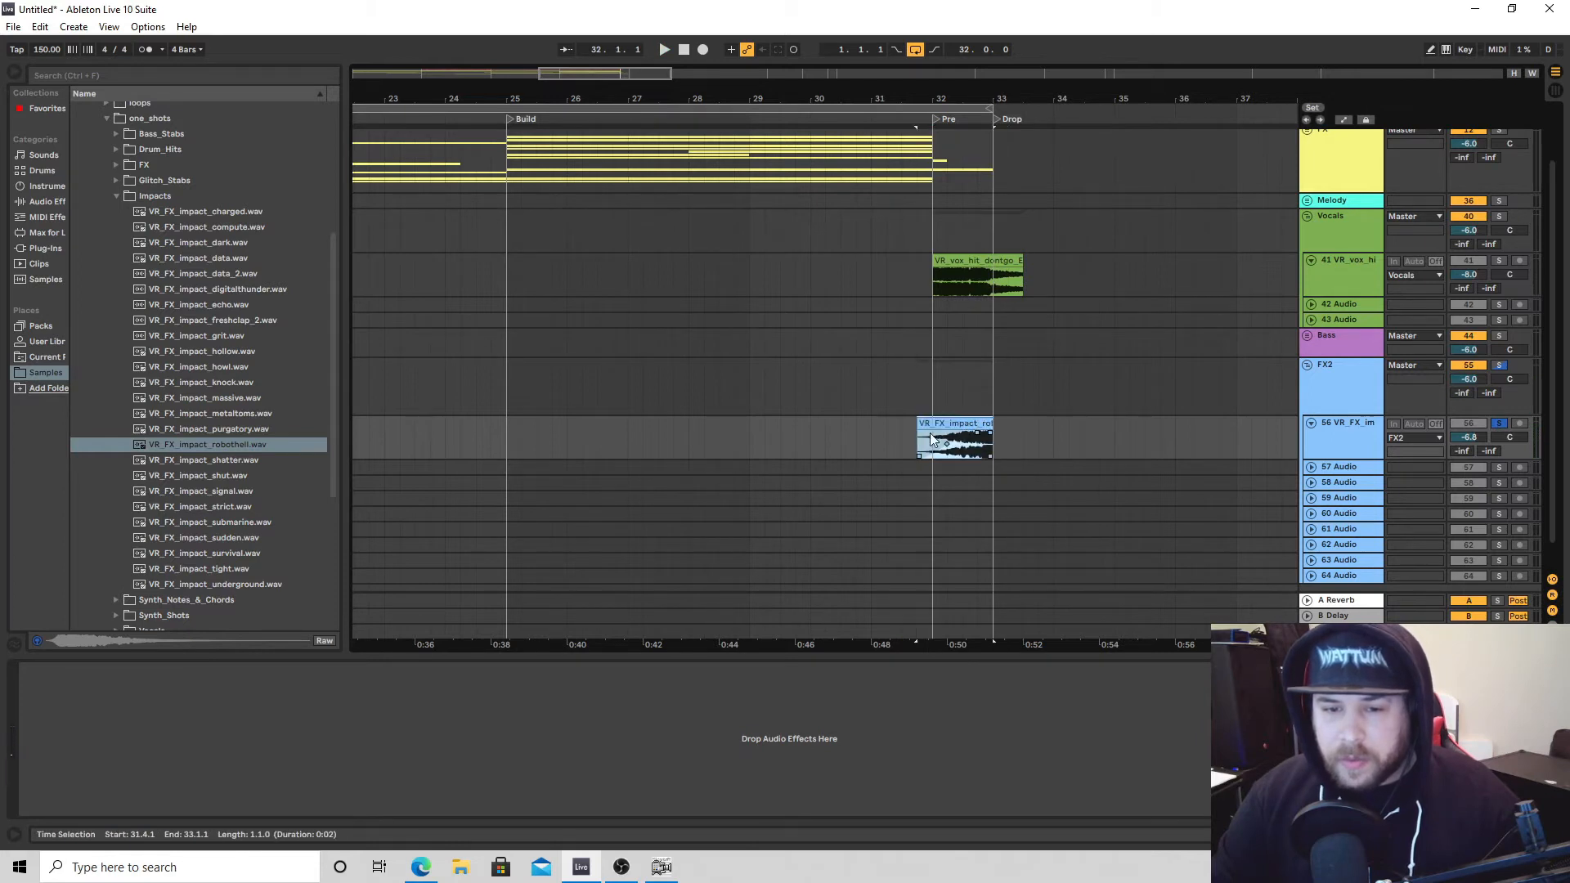
click(904, 430)
key(space)
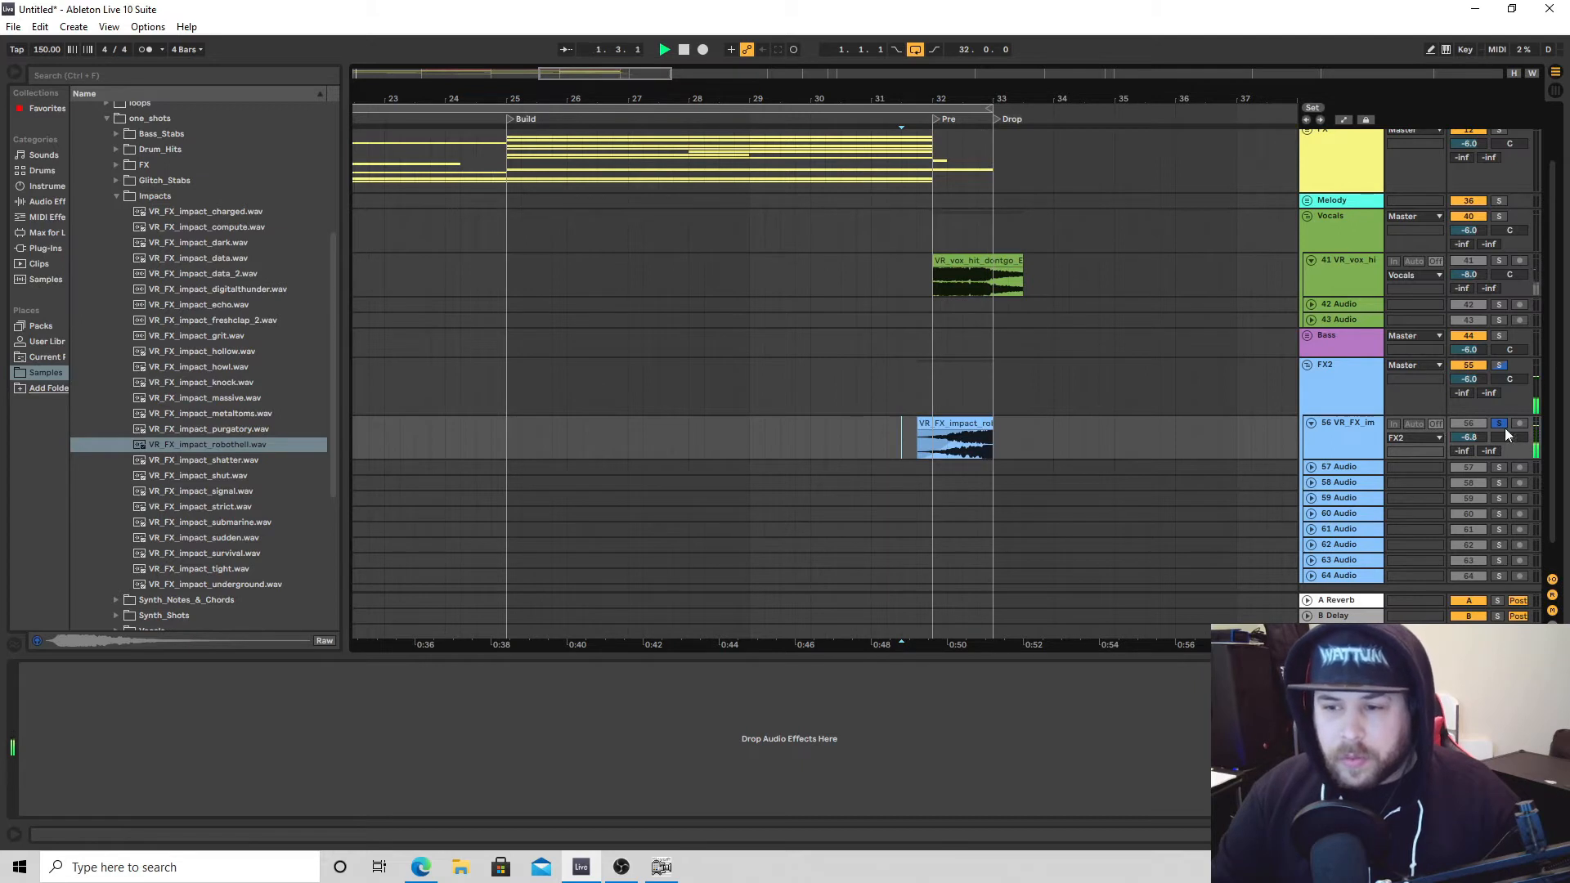
Adjust the reversed impact to start at 31.3.1 and end at bar 33, add a fade-in and play from bar 31.
mouse_move(992, 429)
mouse_down()
mouse_move(1008, 430)
mouse_move(974, 425)
mouse_up()
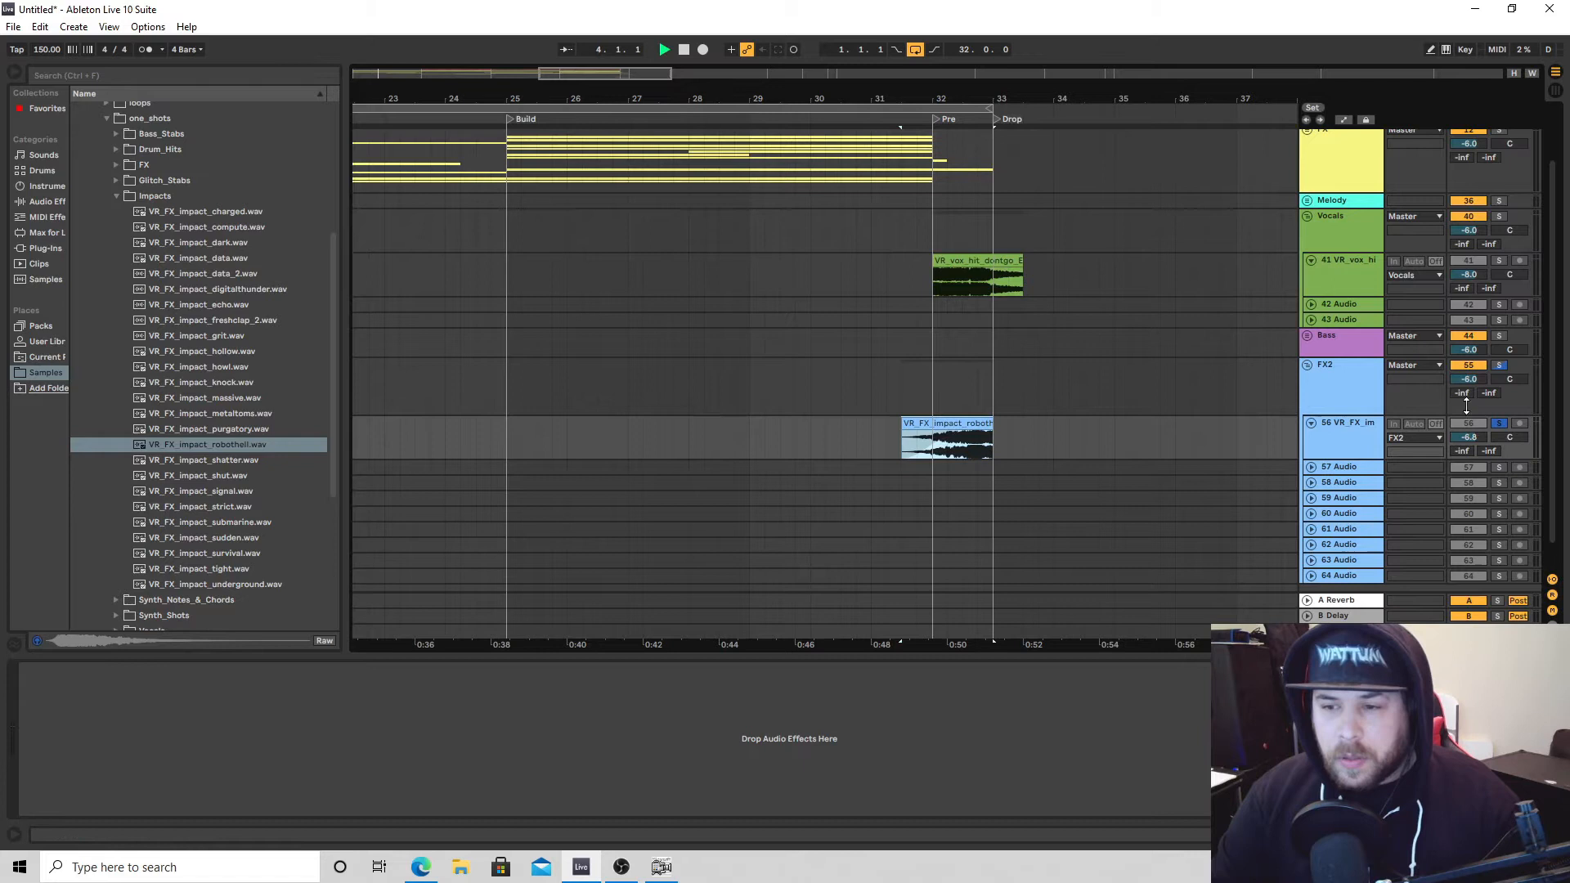
click(977, 441)
key(space)
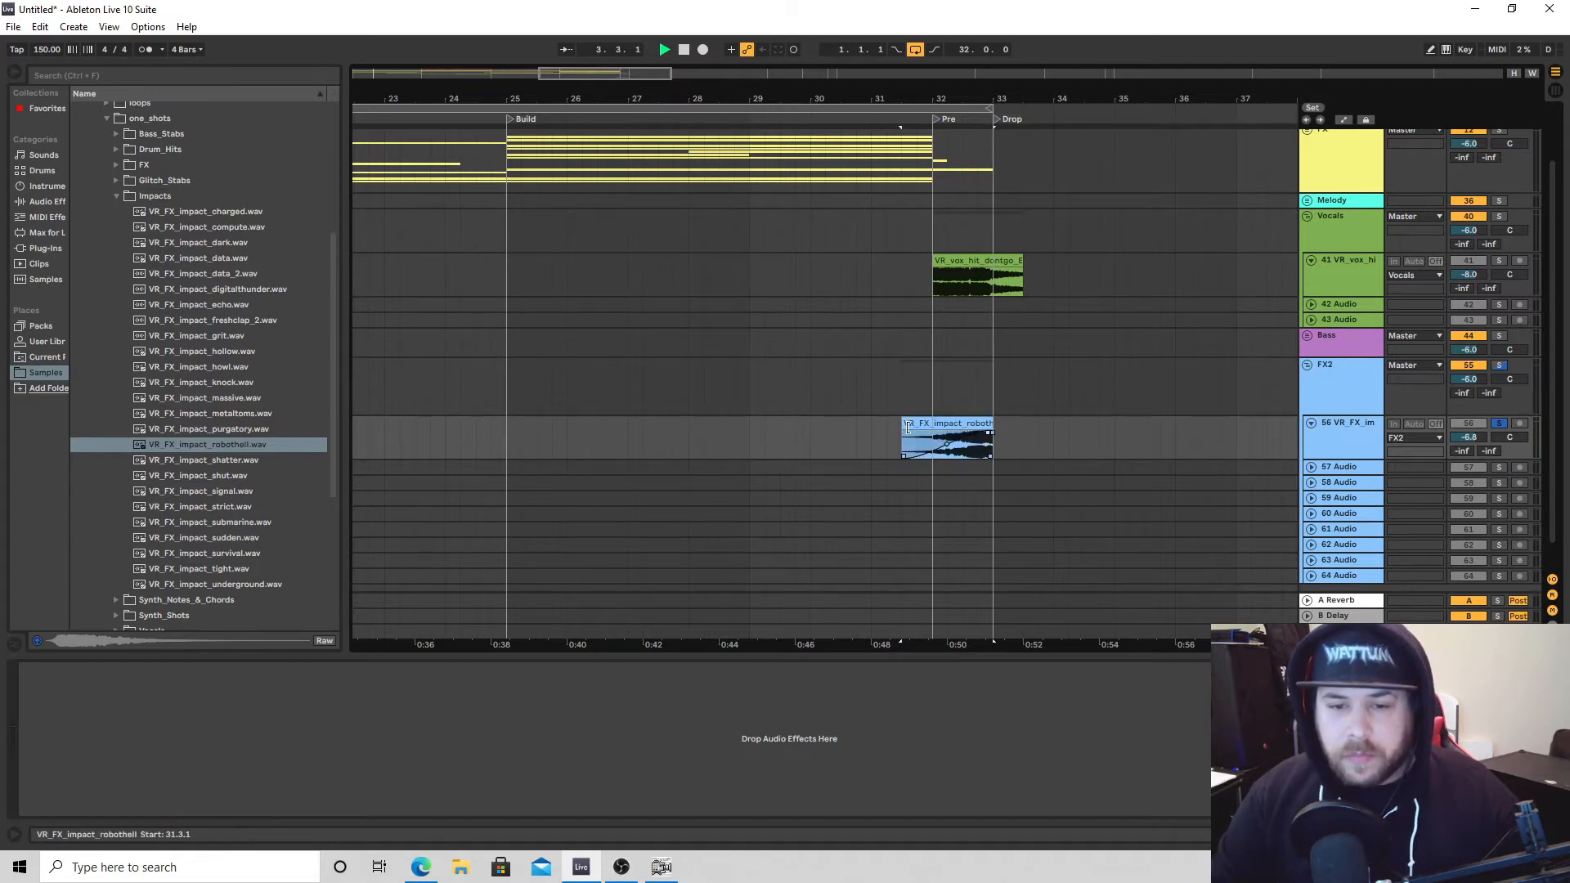
click(871, 433)
key(space)
Unsolo track 56 and set its volume to -8 dB while playing the transition.
click(1500, 425)
key(space)
drag(1469, 437, 1474, 439)
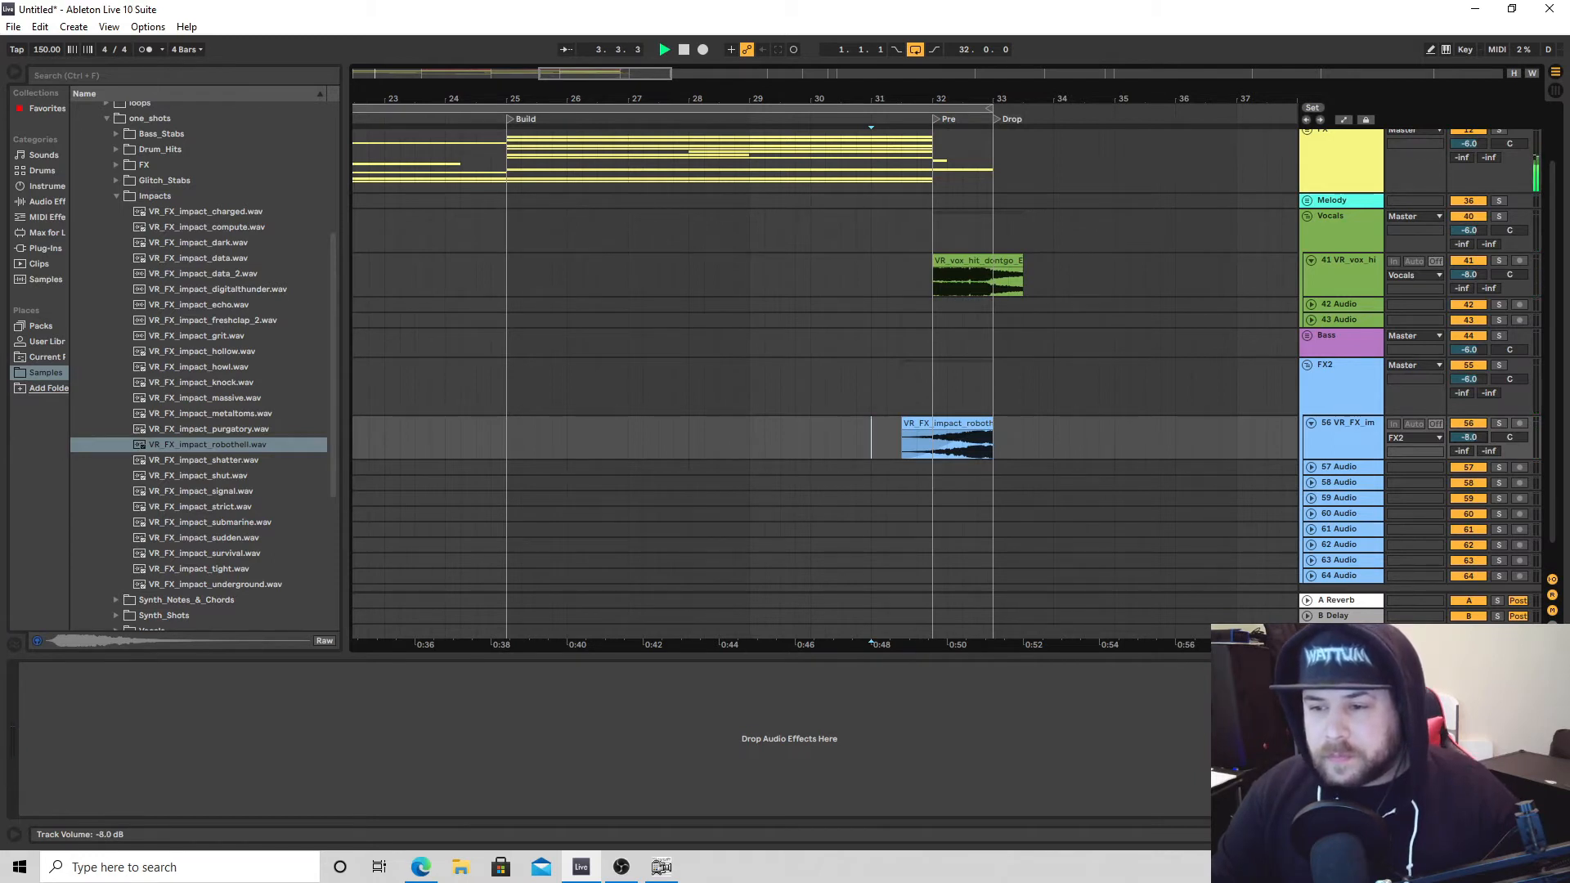
Shorten the start of the reversed impact to bar 32, tighten it further to 32.2.1, and play the Pre section.
drag(903, 434, 929, 434)
key(space)
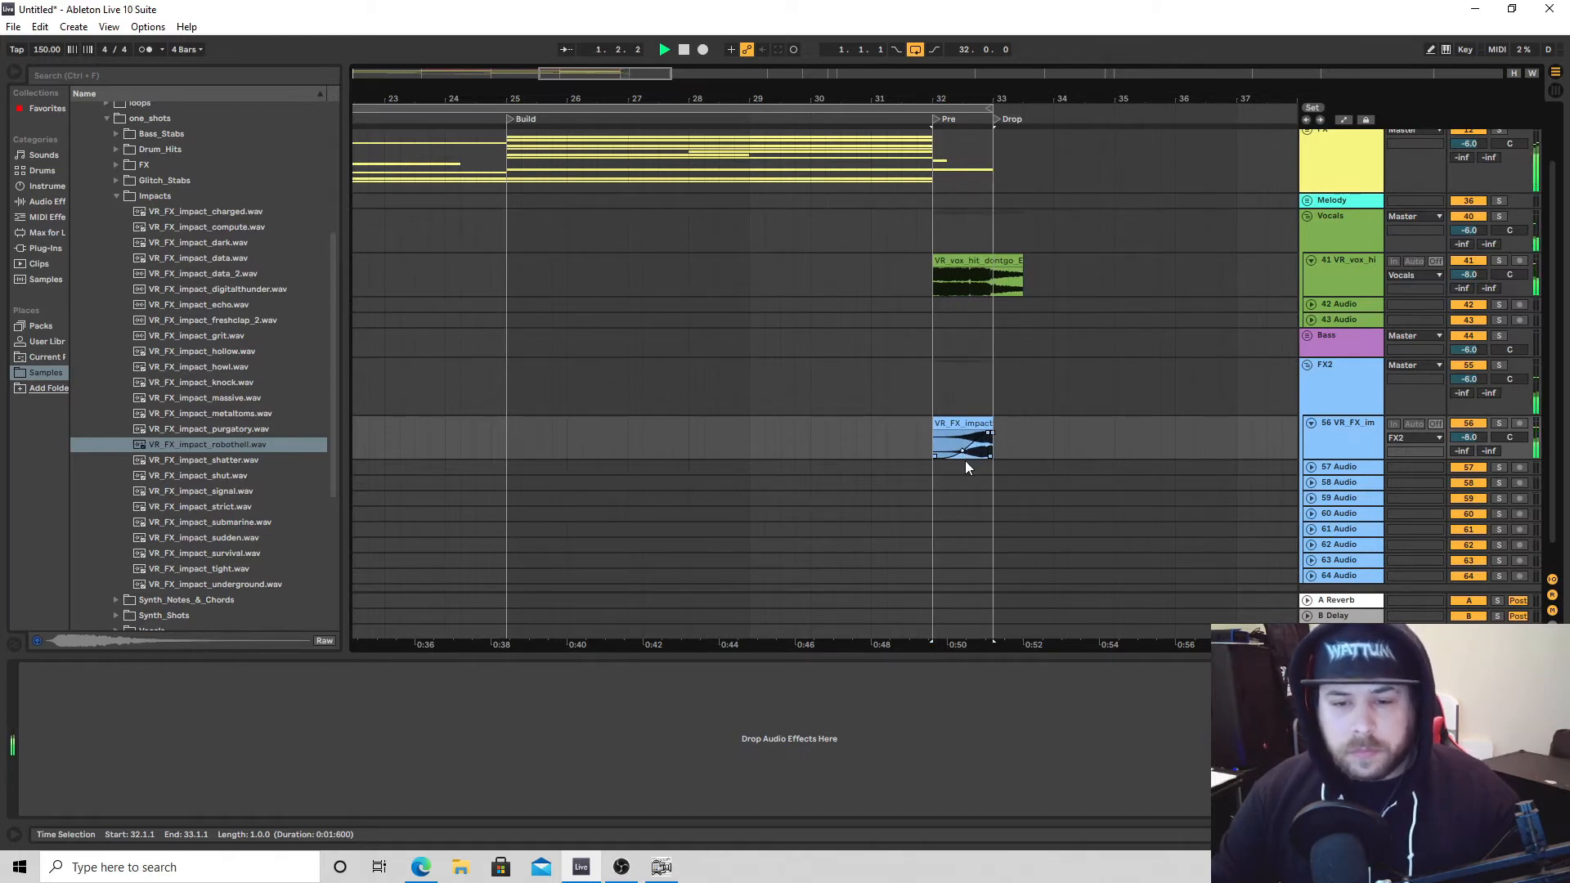
drag(933, 424, 946, 426)
key(space)
key(space)
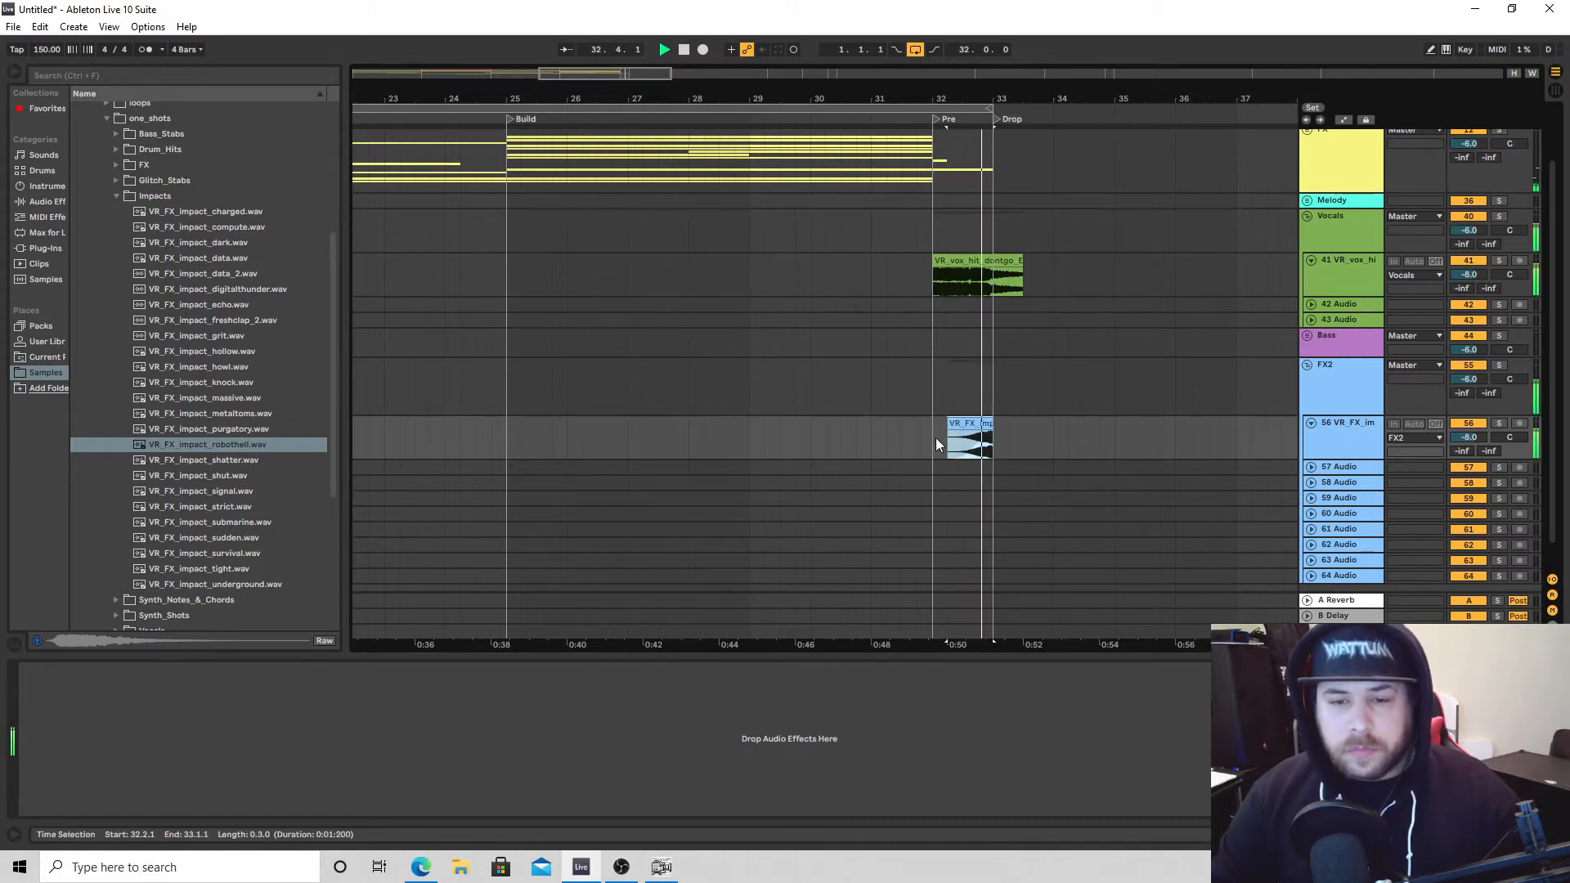
Stop playback and fold track 56 and the FX2 group.
key(space)
click(1309, 424)
click(1306, 367)
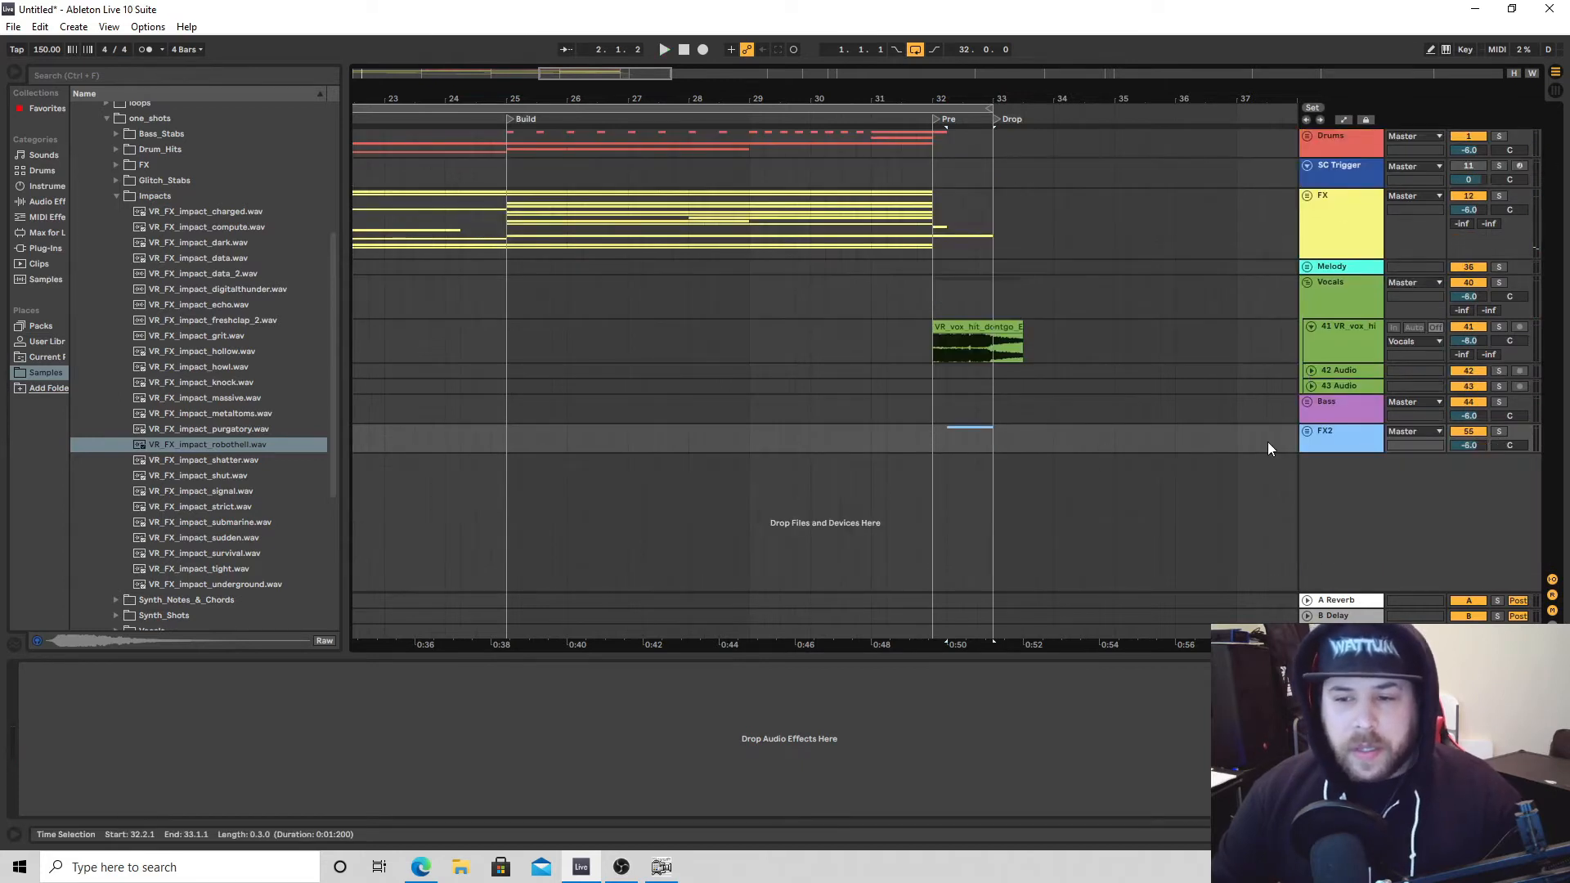
Unfold the FX2 group and play the Pre section.
click(1306, 434)
key(space)
key(space)
Place VR_fx_riser_150_1bar_reverse.wav from the VOL 2 FX one-shots on track 57, ending at bar 33, and play from bar 32.
click(119, 196)
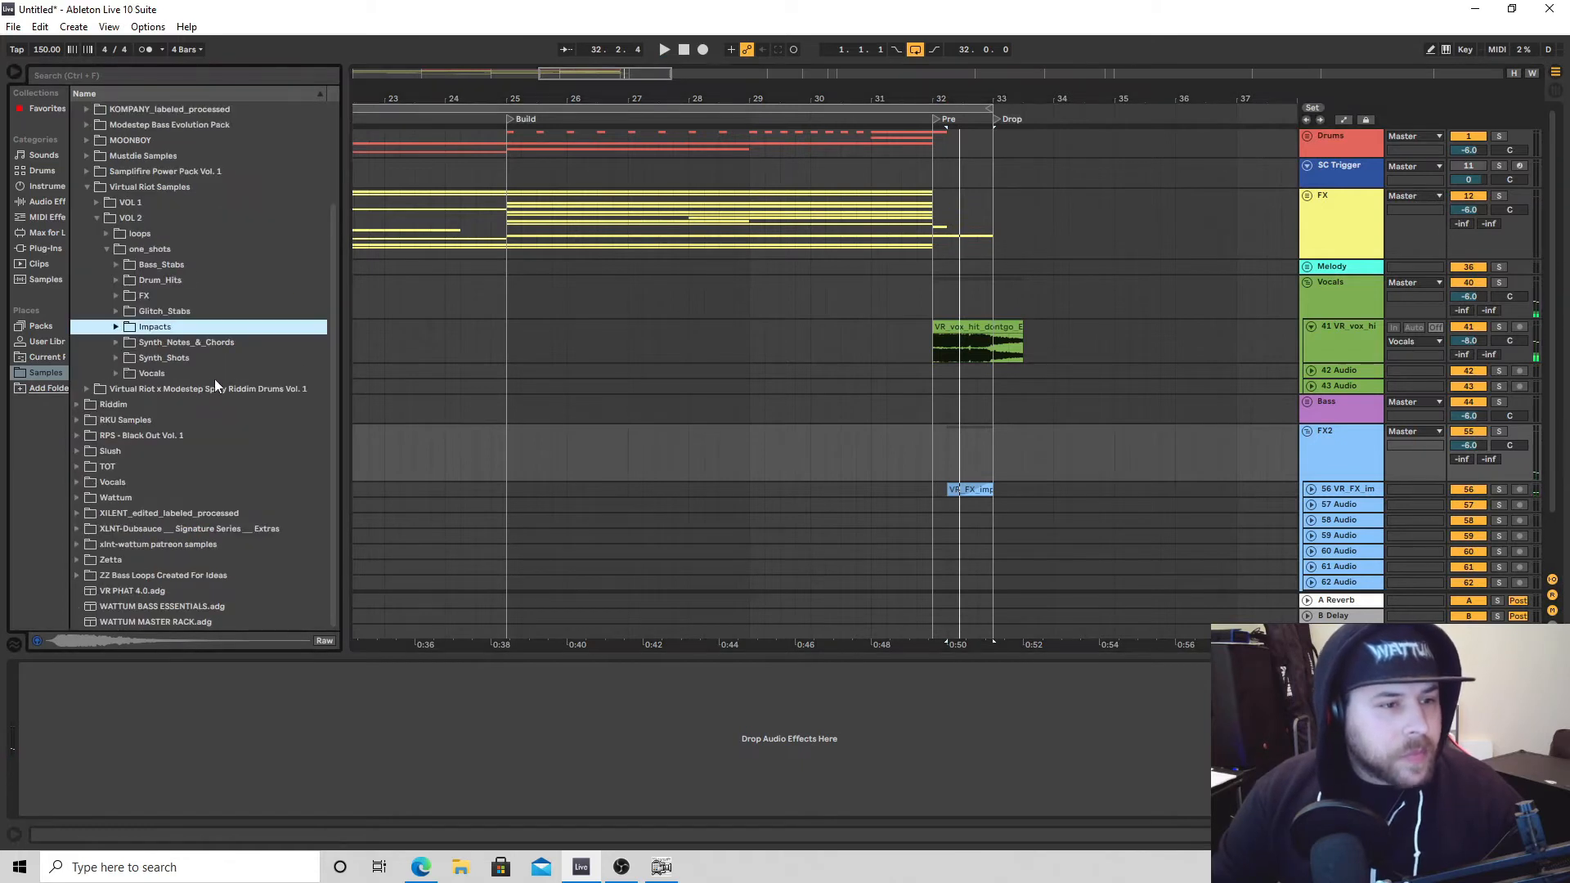
click(117, 297)
scroll(205, 417, down, 4)
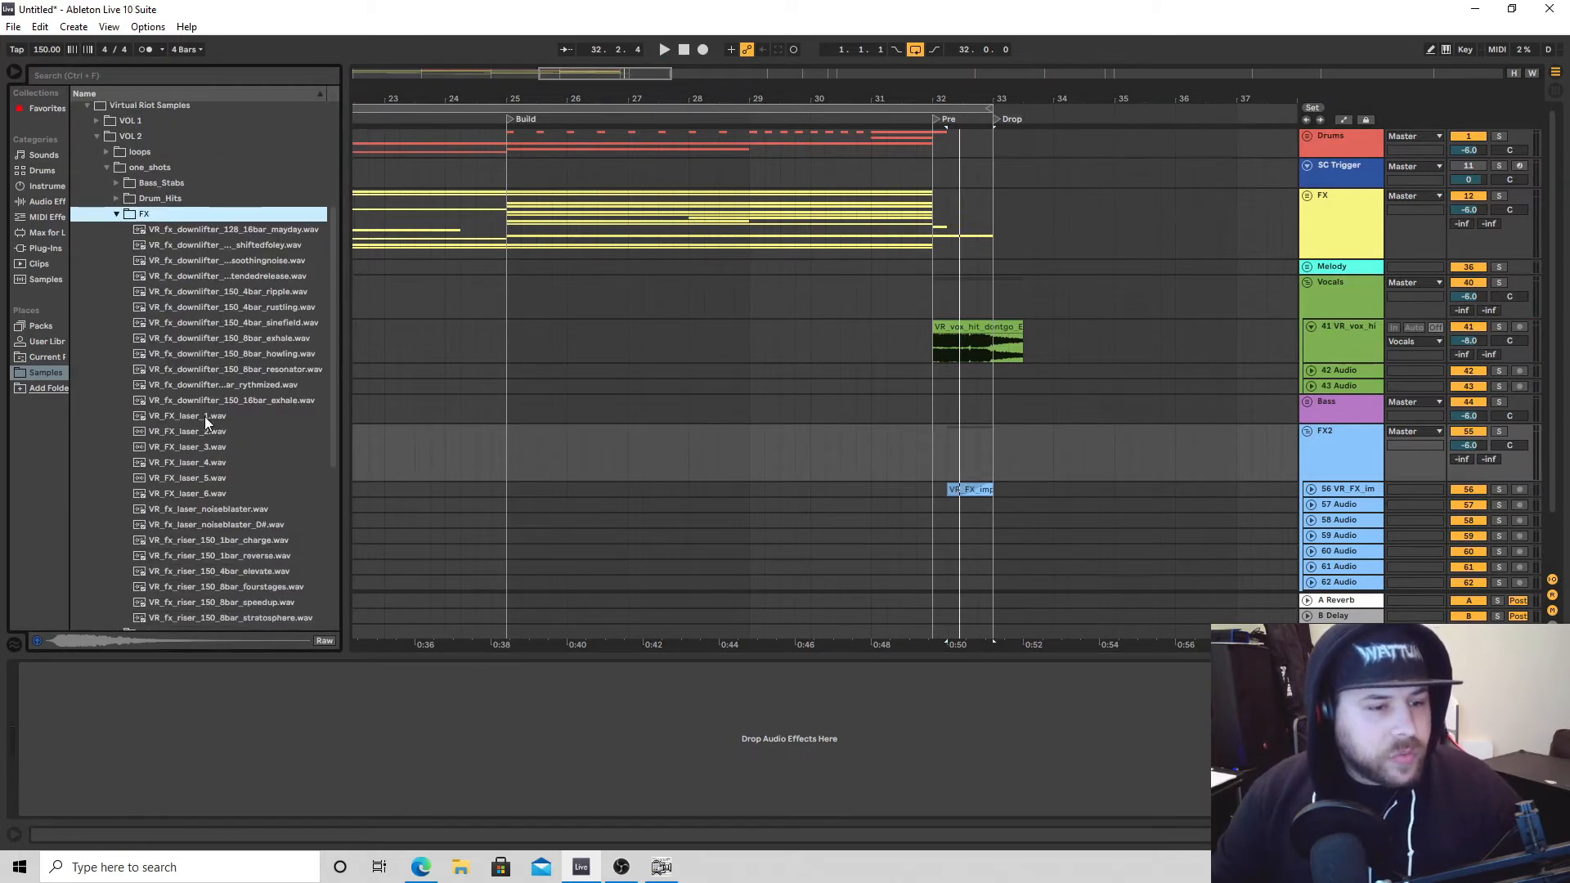
click(232, 458)
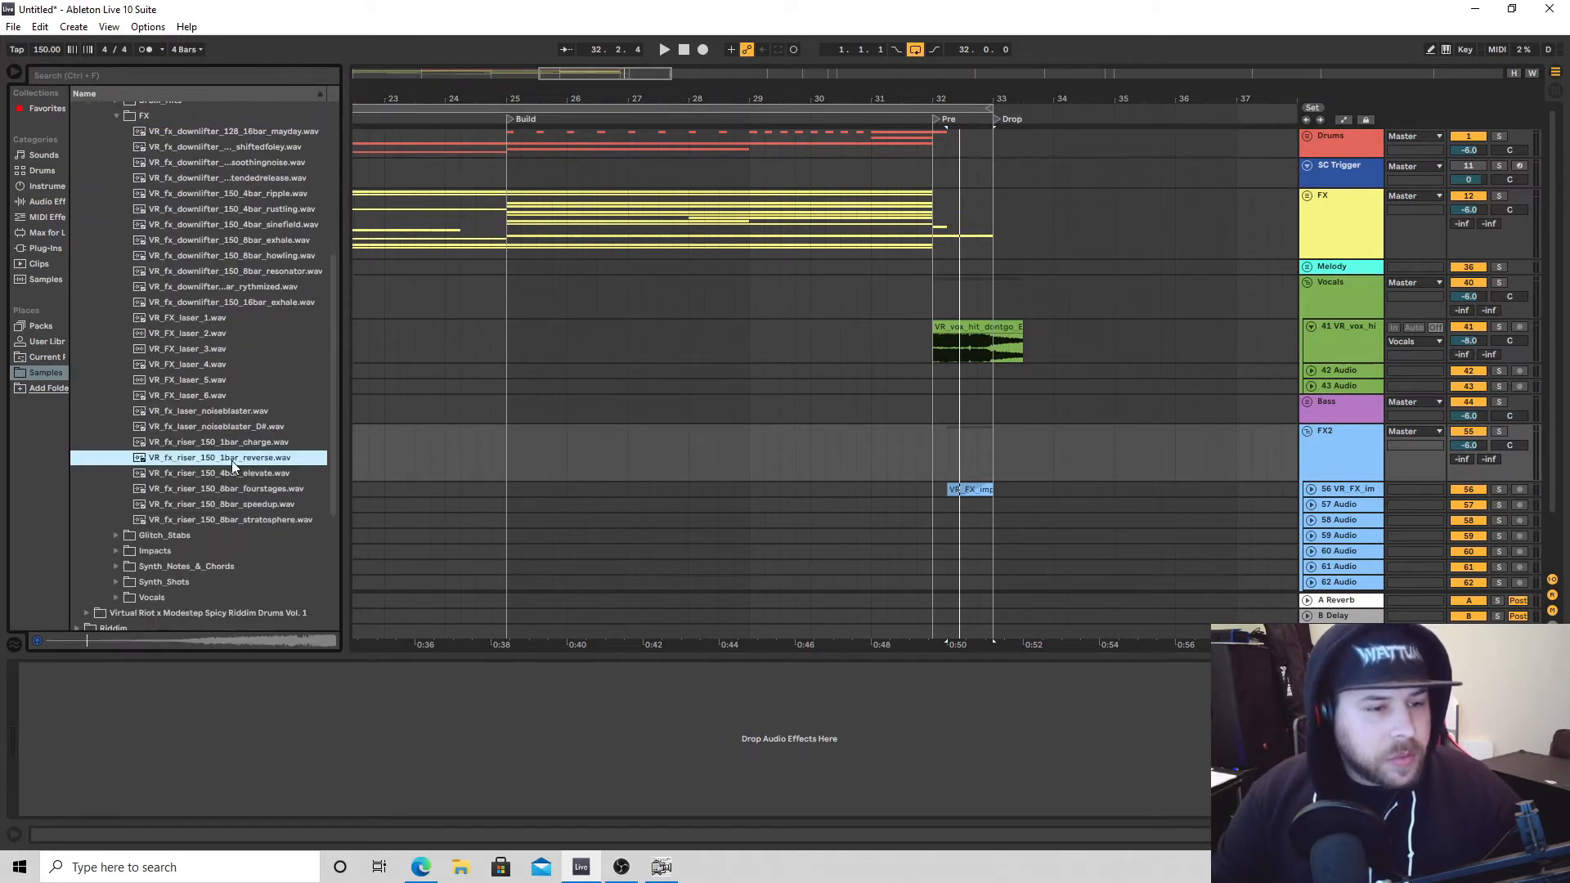
key(space)
drag(232, 460, 989, 510)
click(939, 508)
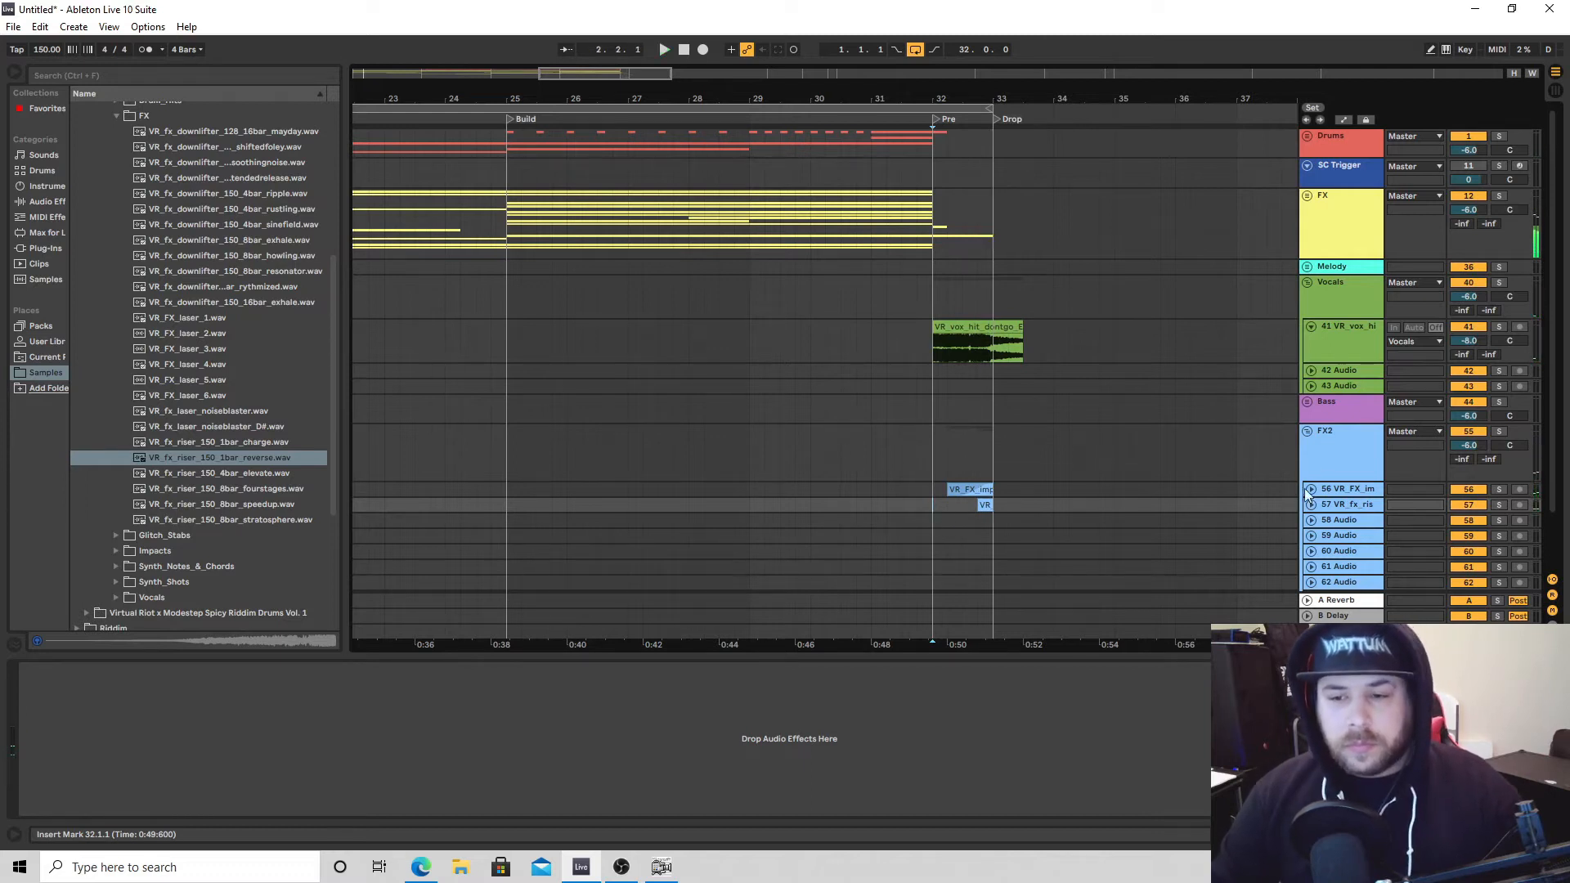
click(1307, 431)
Unfold the Drums group, copy the kick at bar 32 on track 2 to 32.4.1, and reverse the copy.
click(1307, 137)
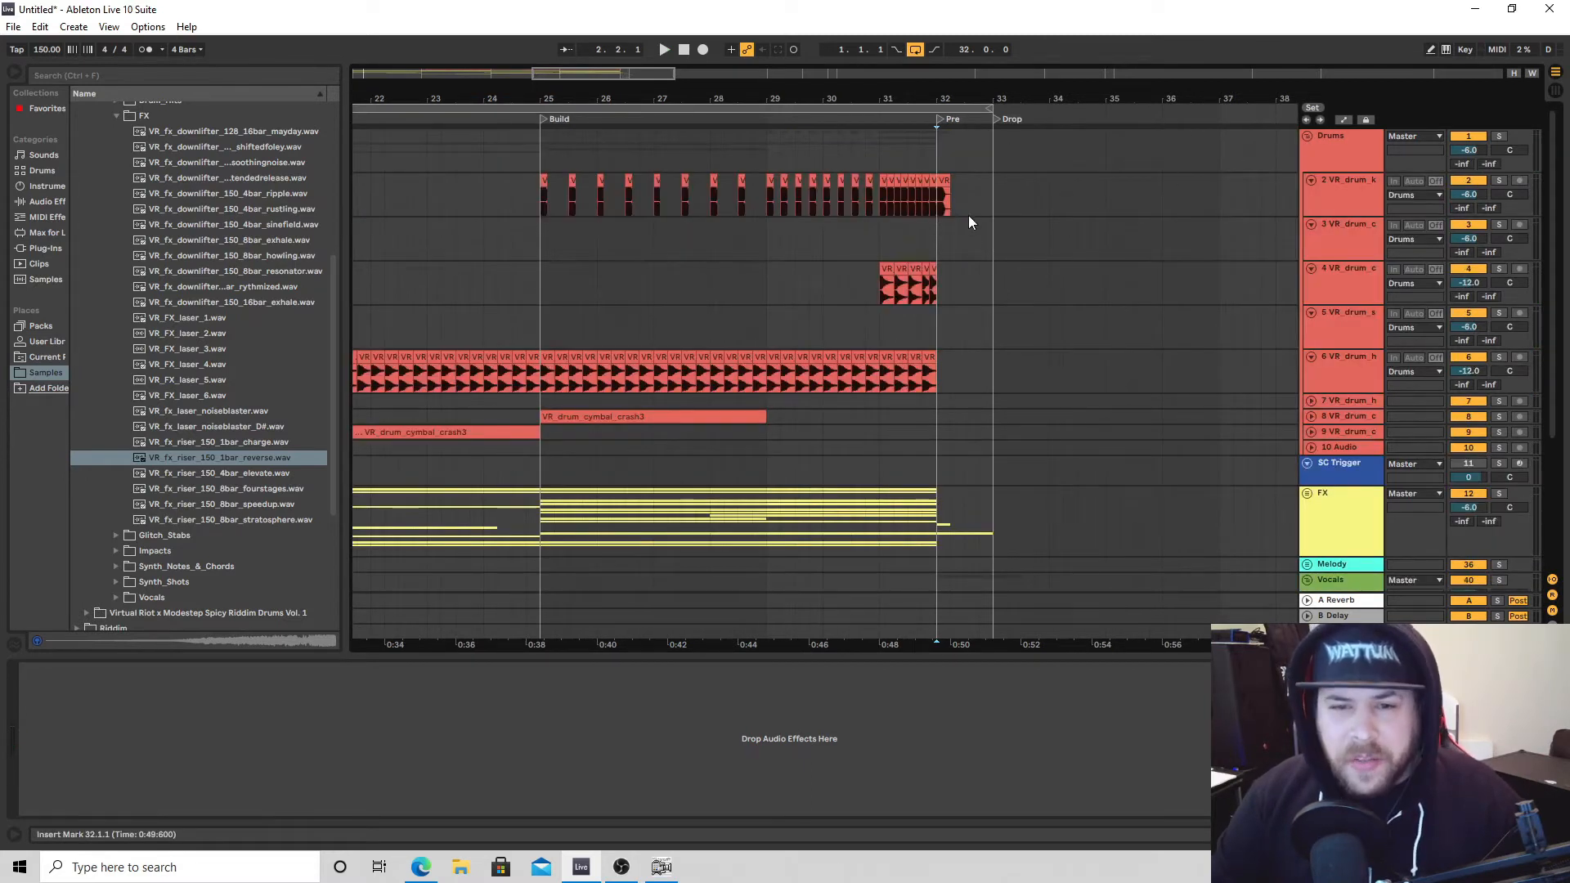
ctrl+drag(941, 183, 983, 184)
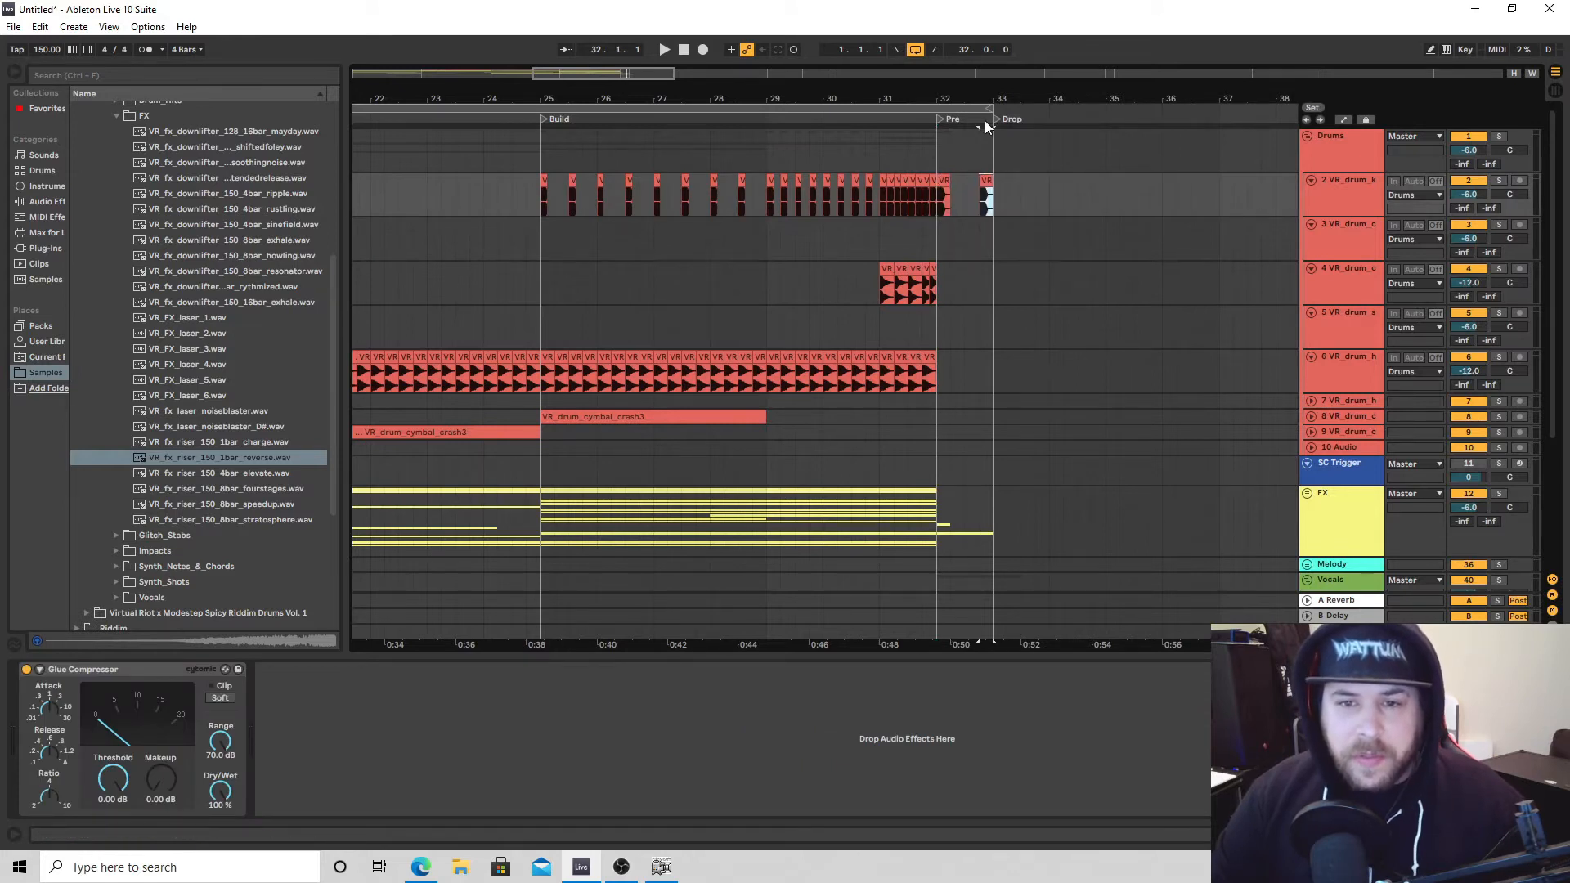
drag(985, 99, 928, 182)
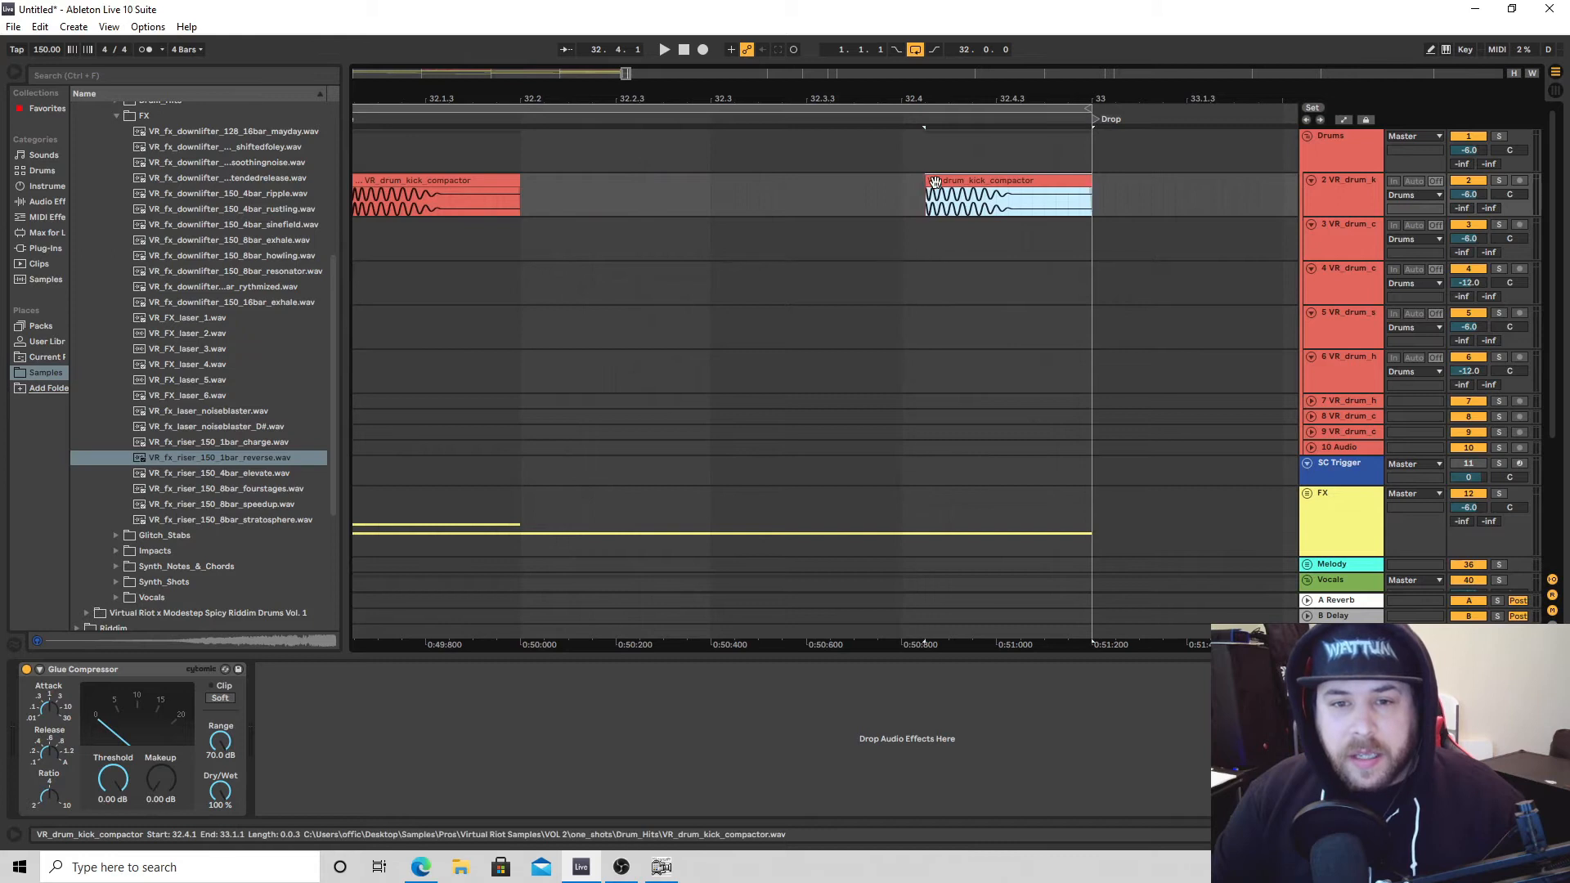
right_click(934, 182)
click(984, 463)
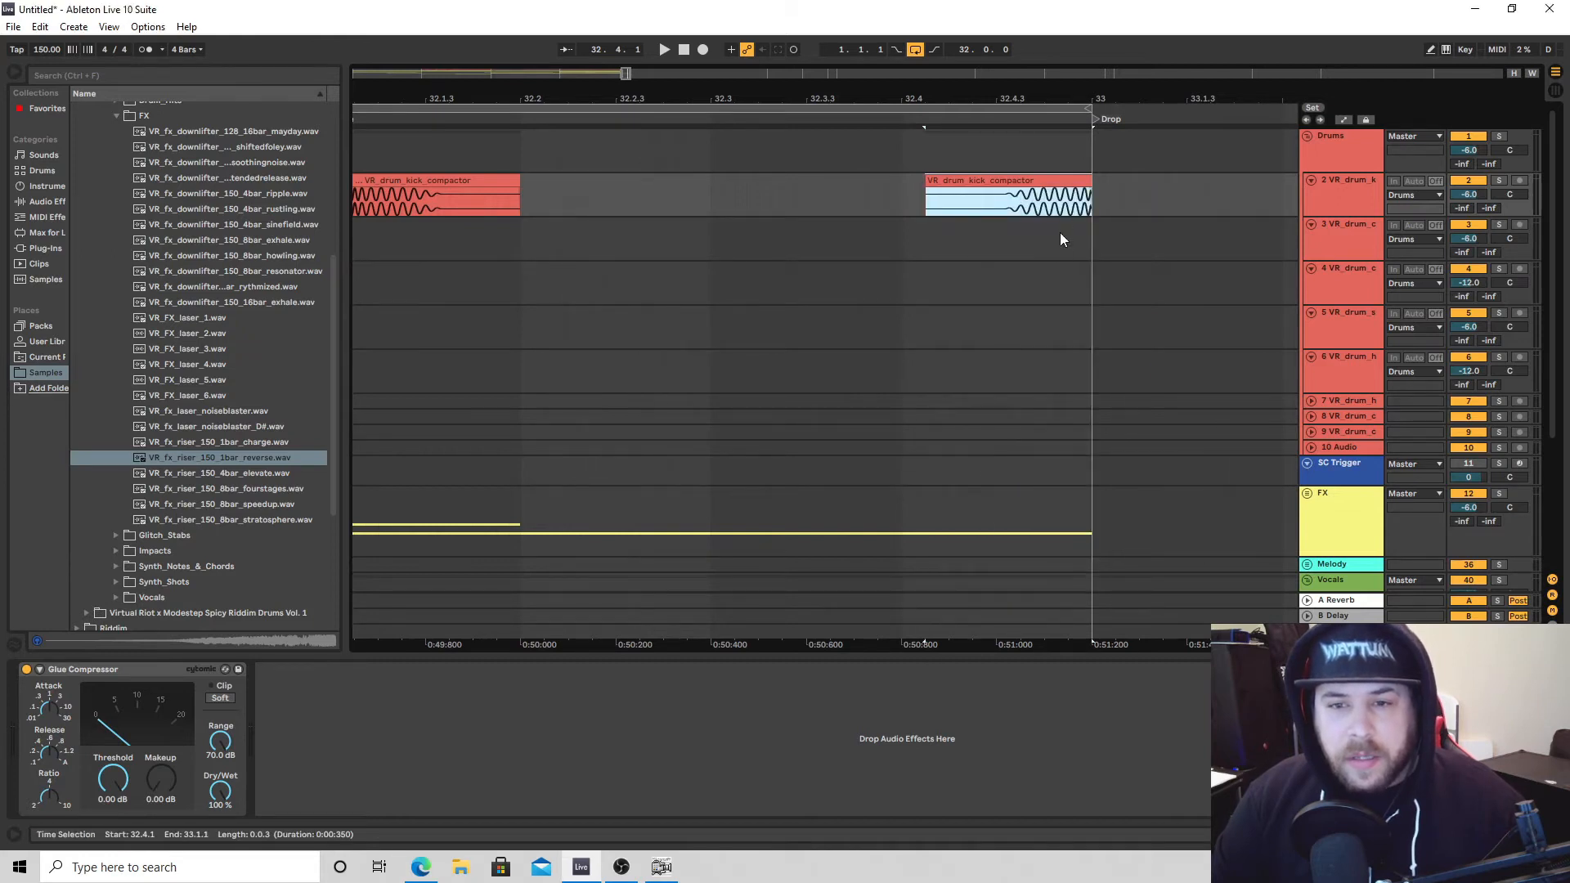
Solo the kick track to audition it with the reversed kick, then unsolo it.
click(937, 243)
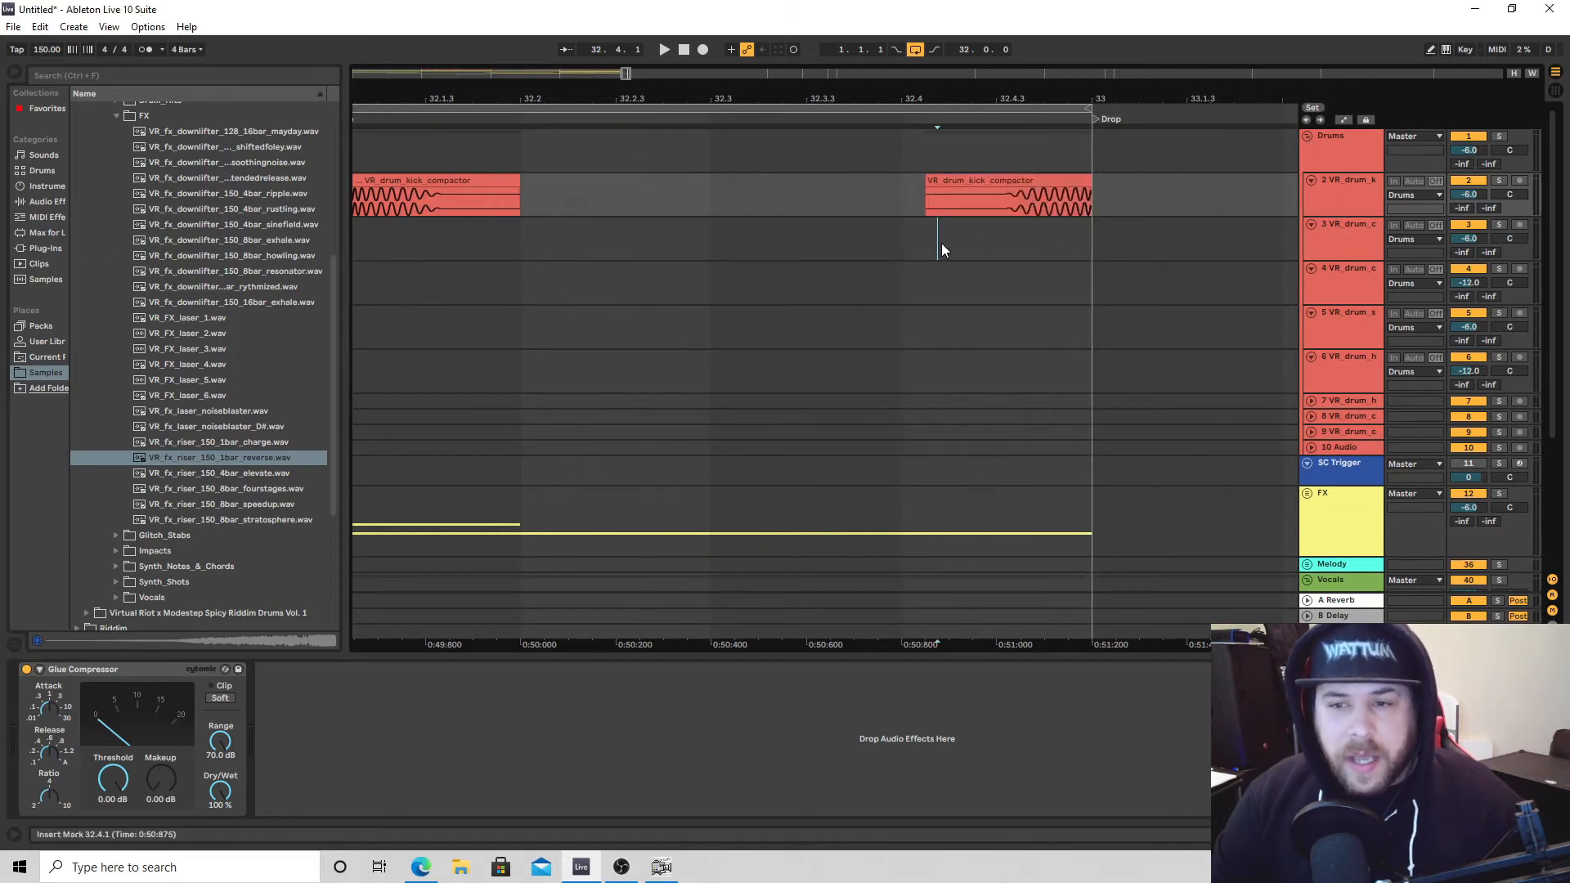
click(1498, 181)
key(space)
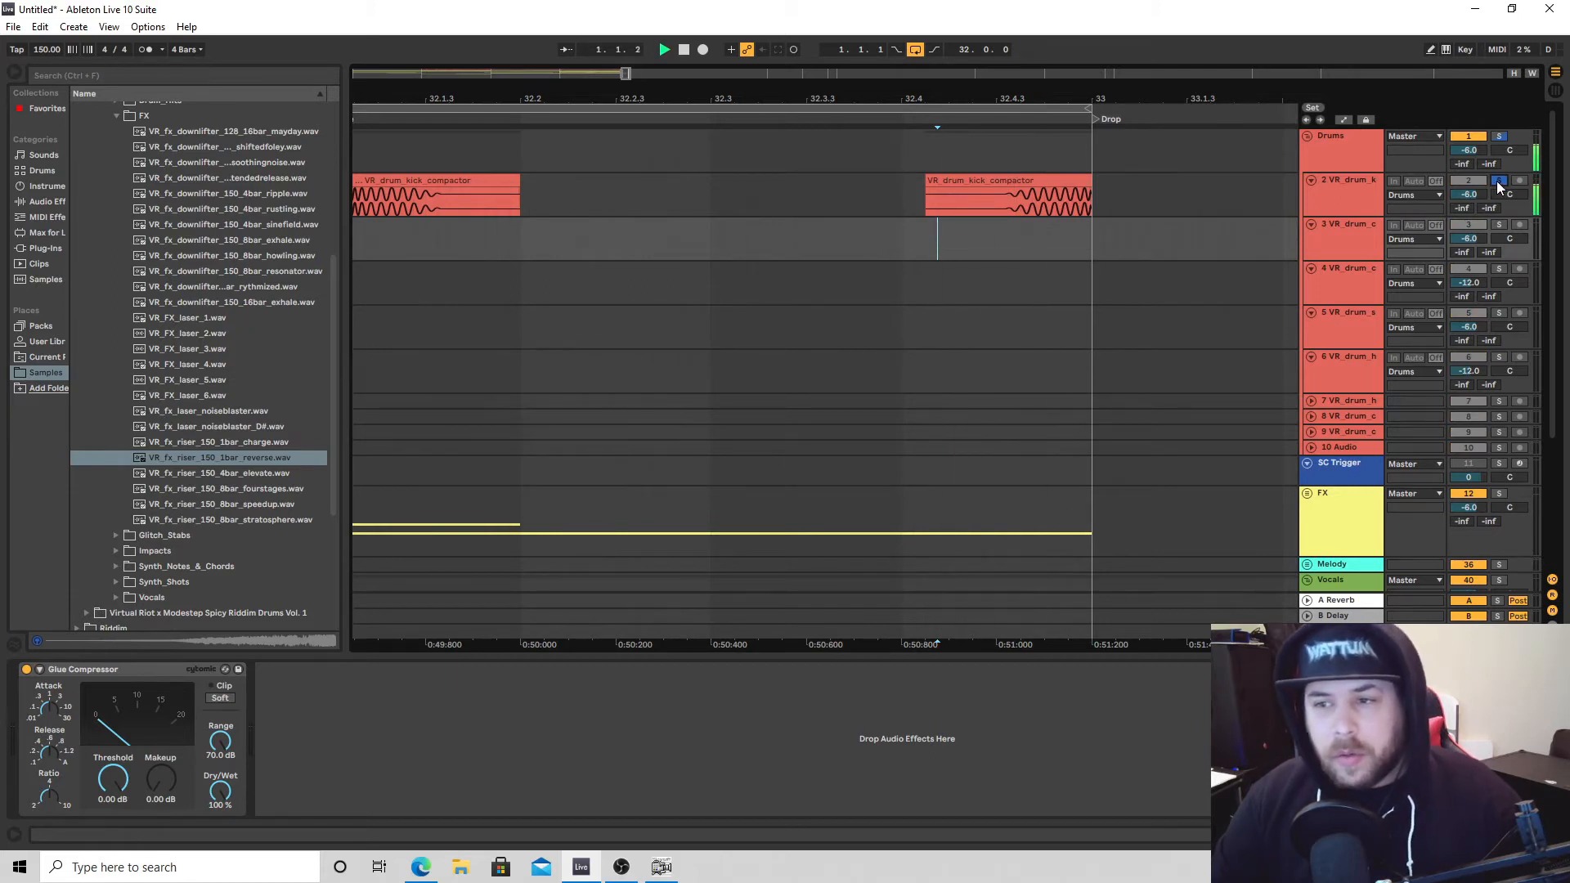
click(1496, 180)
Copy a Build kick to the start of the Drop at bar 33 and set its end to 33.2.1.
drag(769, 95, 771, 93)
click(798, 364)
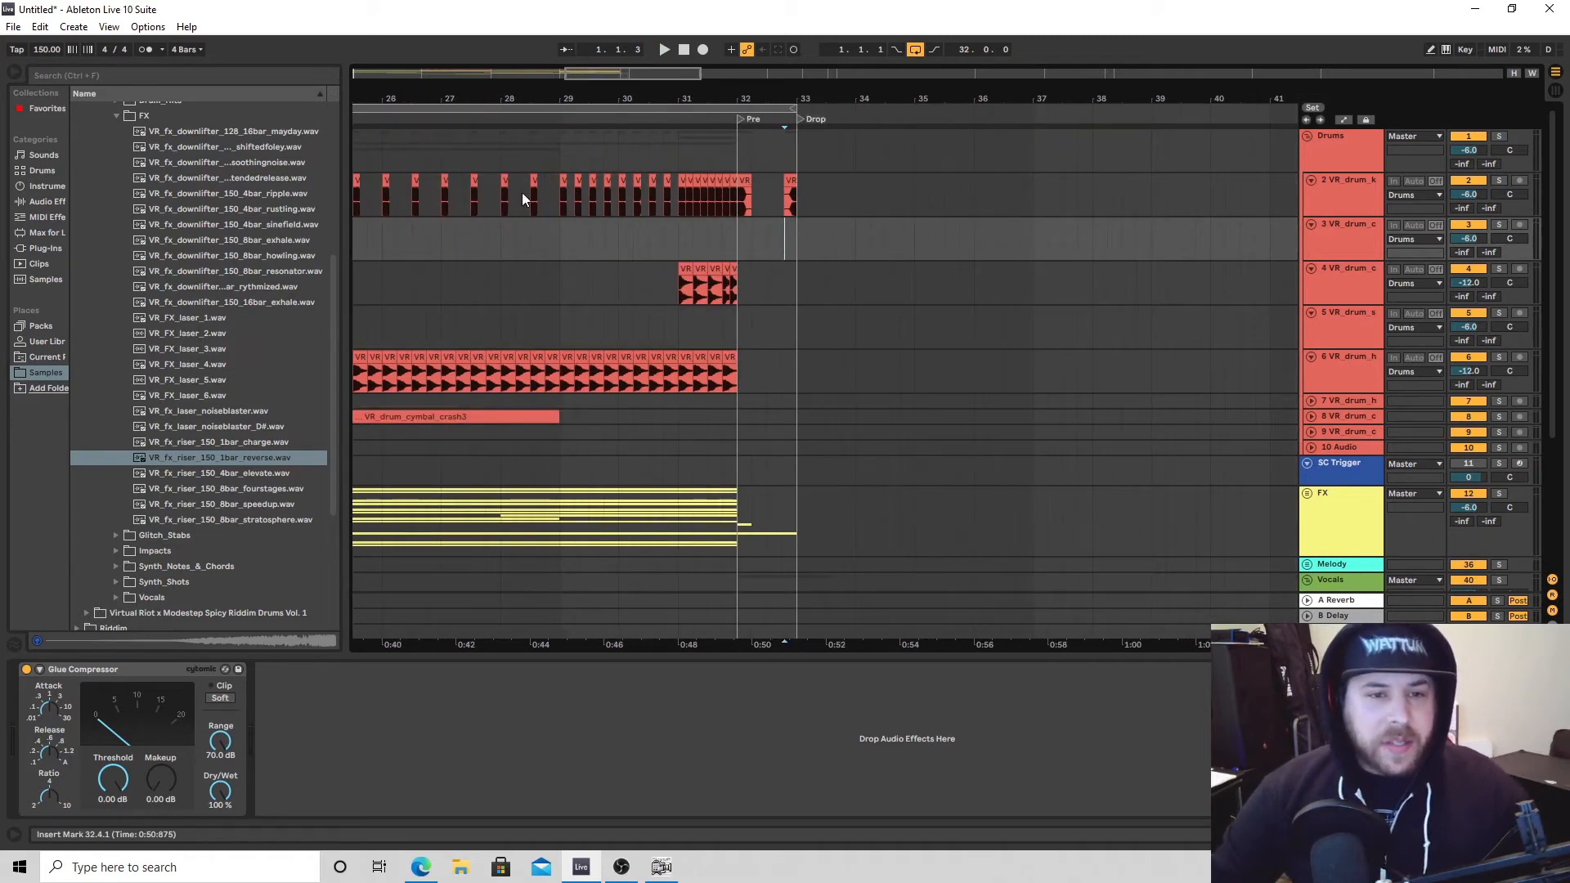
drag(504, 180, 804, 194)
drag(804, 97, 805, 102)
drag(801, 175, 872, 175)
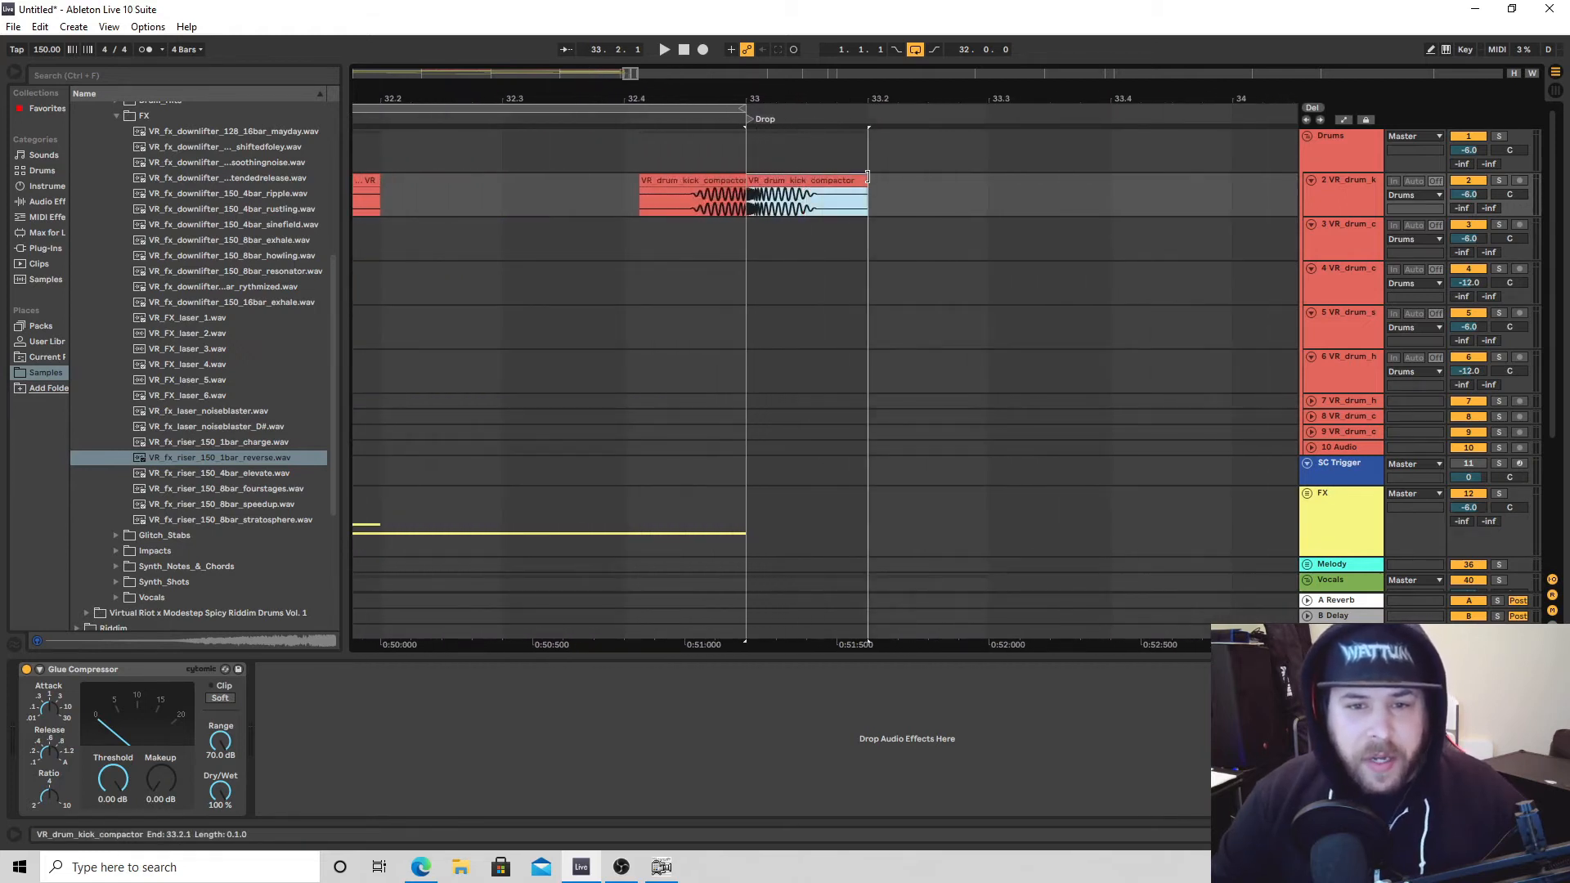
drag(877, 98, 817, 89)
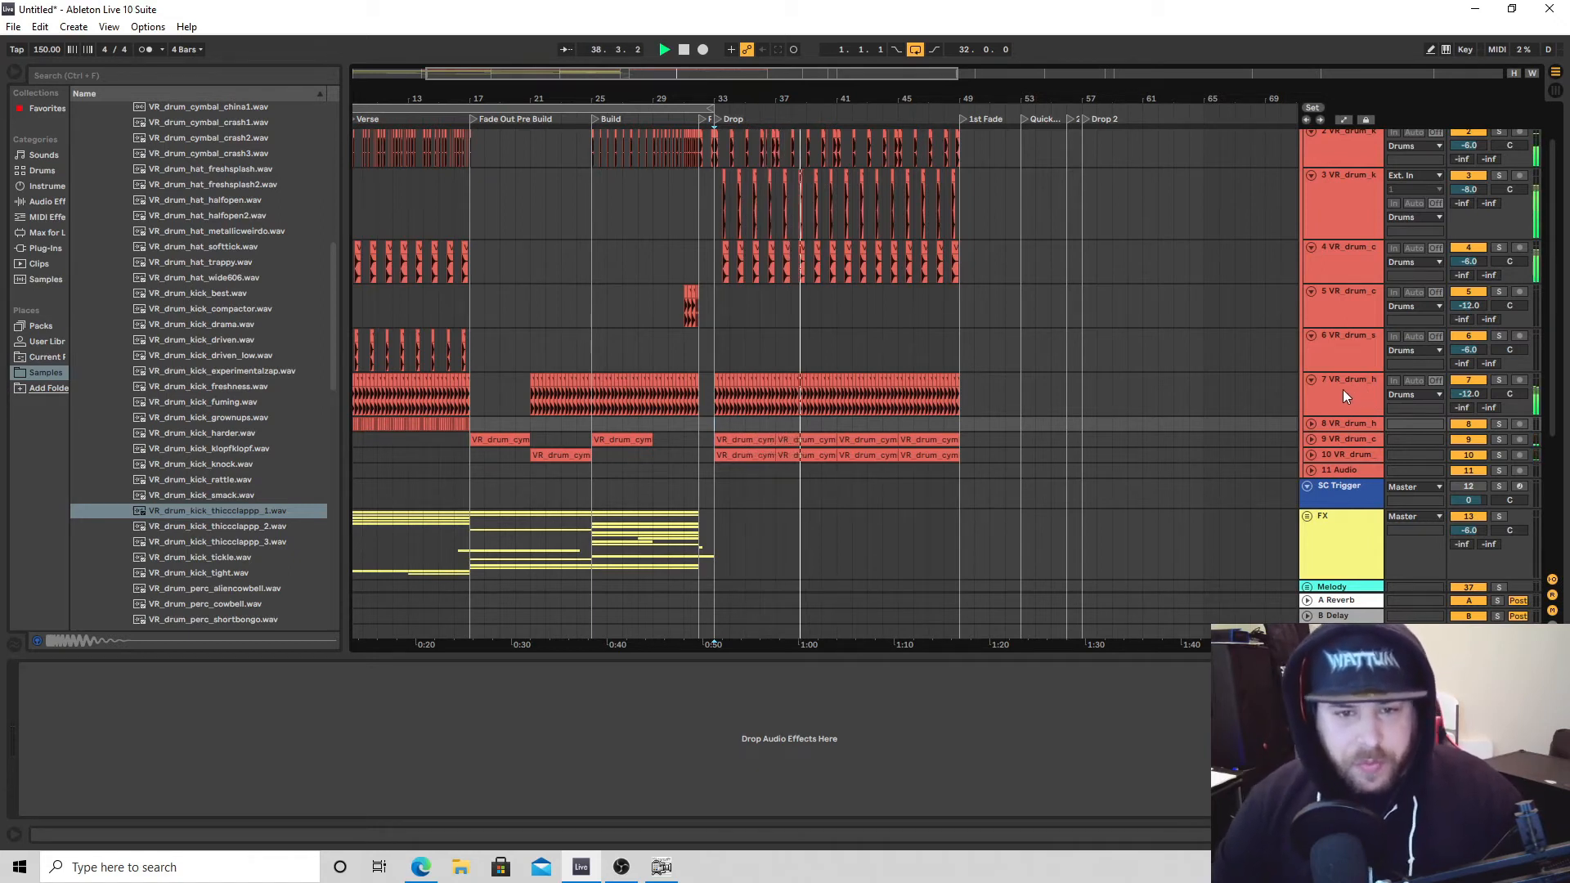
Stop playback, fold the Drums and Vocals groups, and unfold the Bass group.
key(space)
scroll(1222, 344, up, 2)
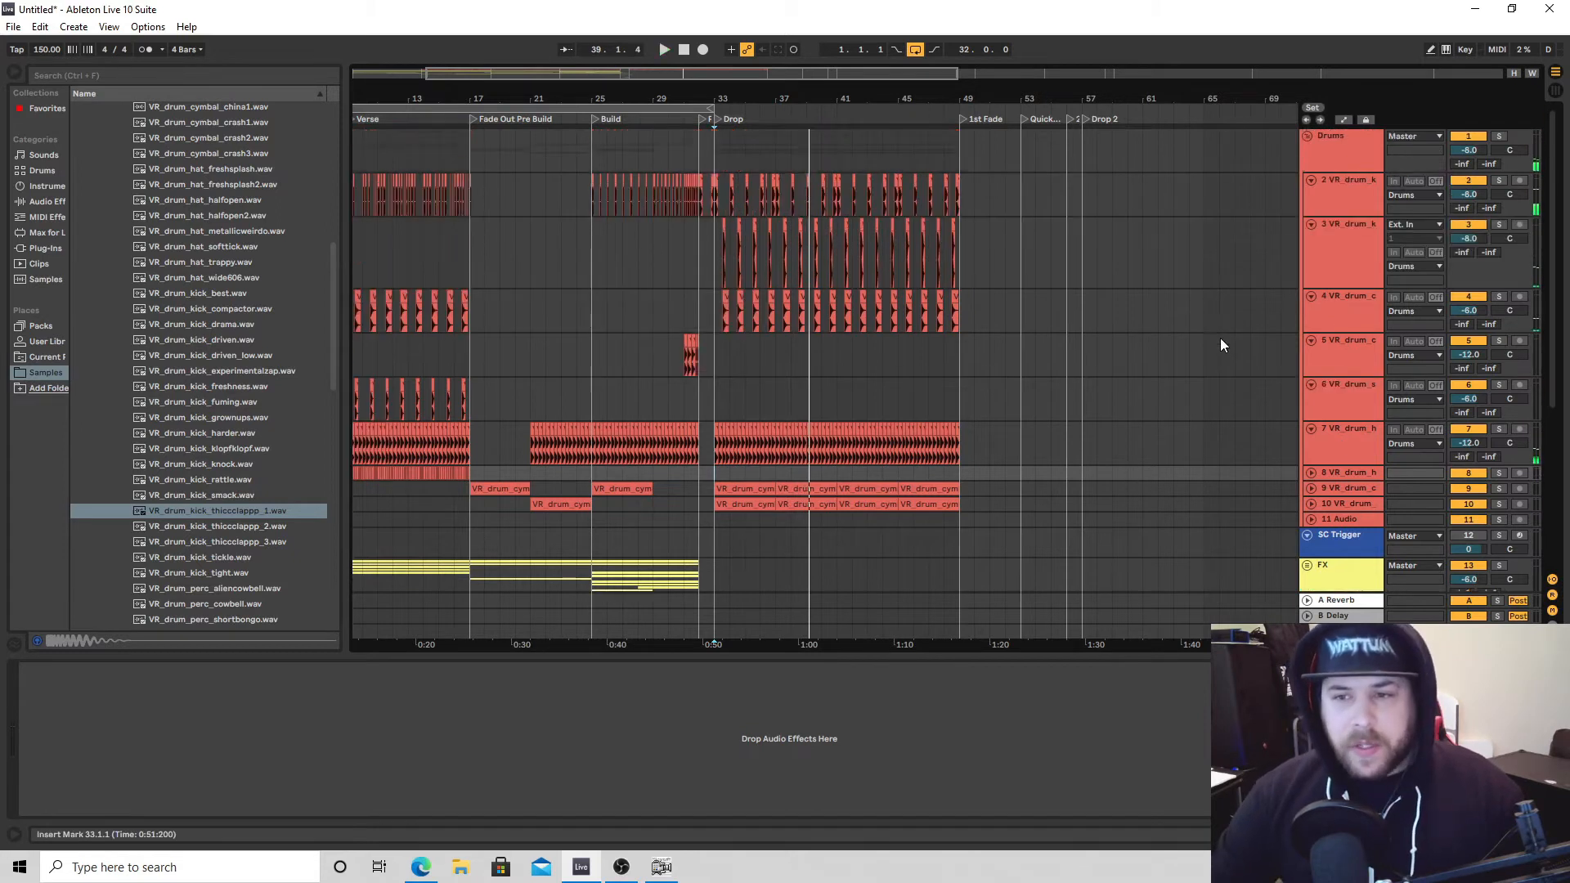
click(1307, 136)
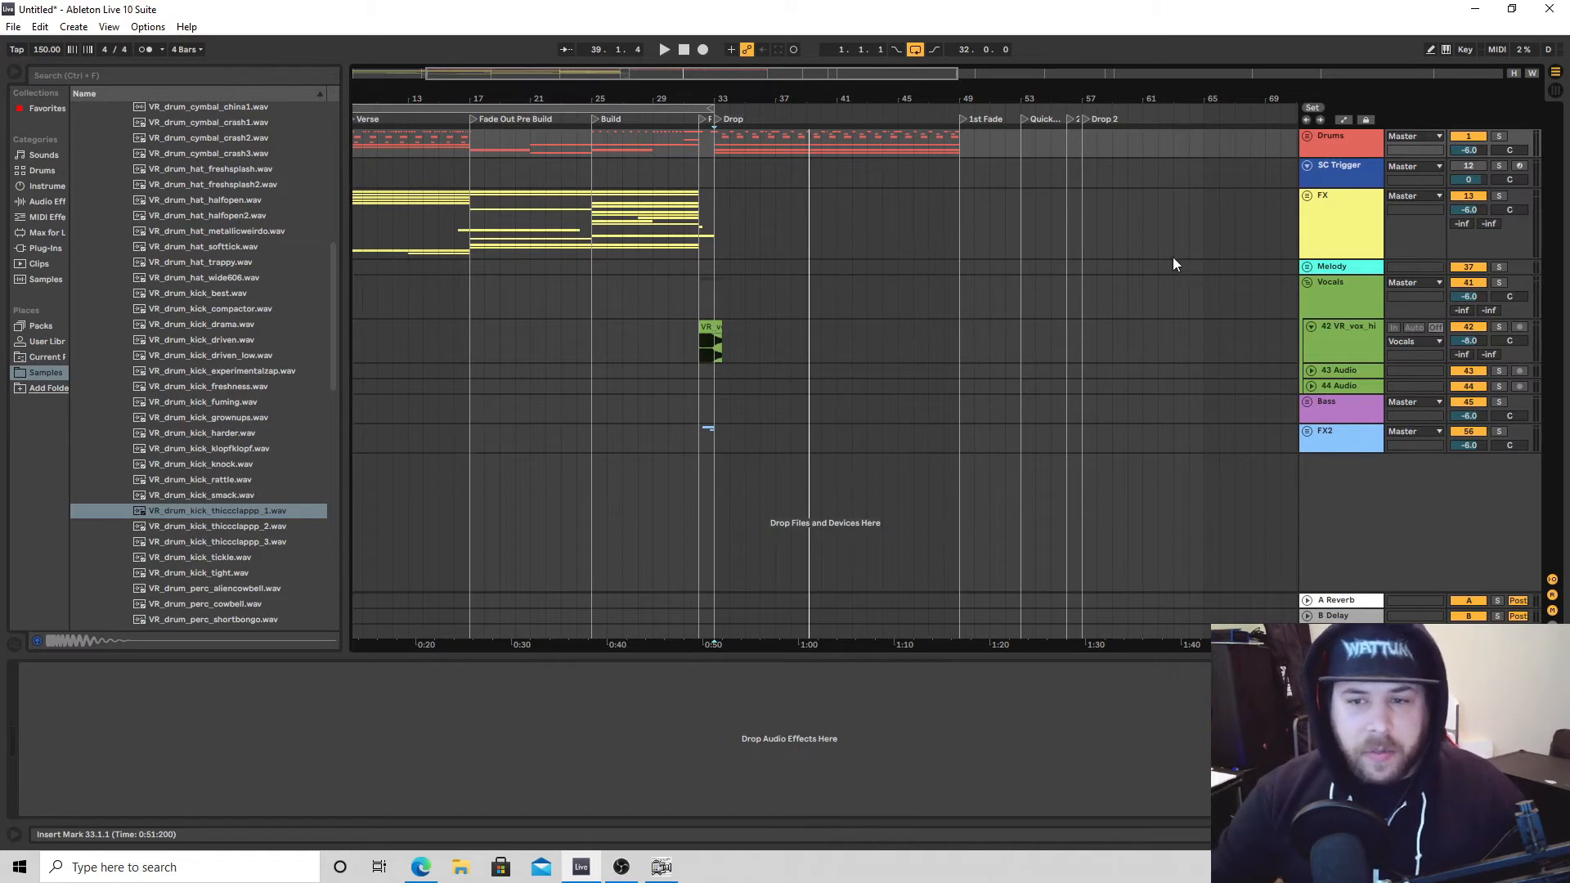
click(1308, 283)
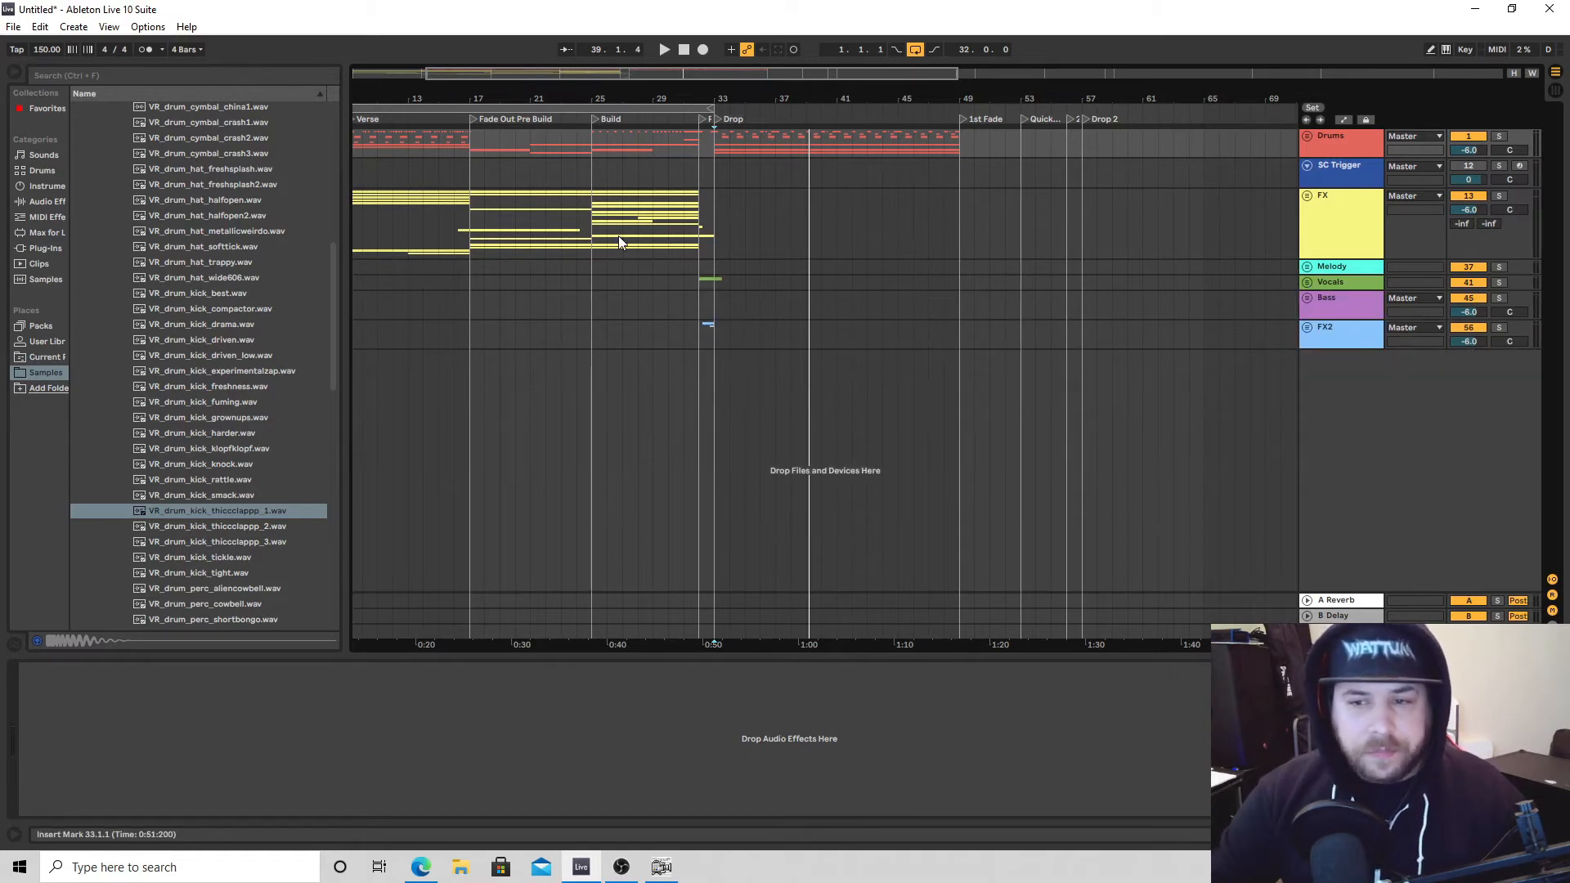
click(1308, 299)
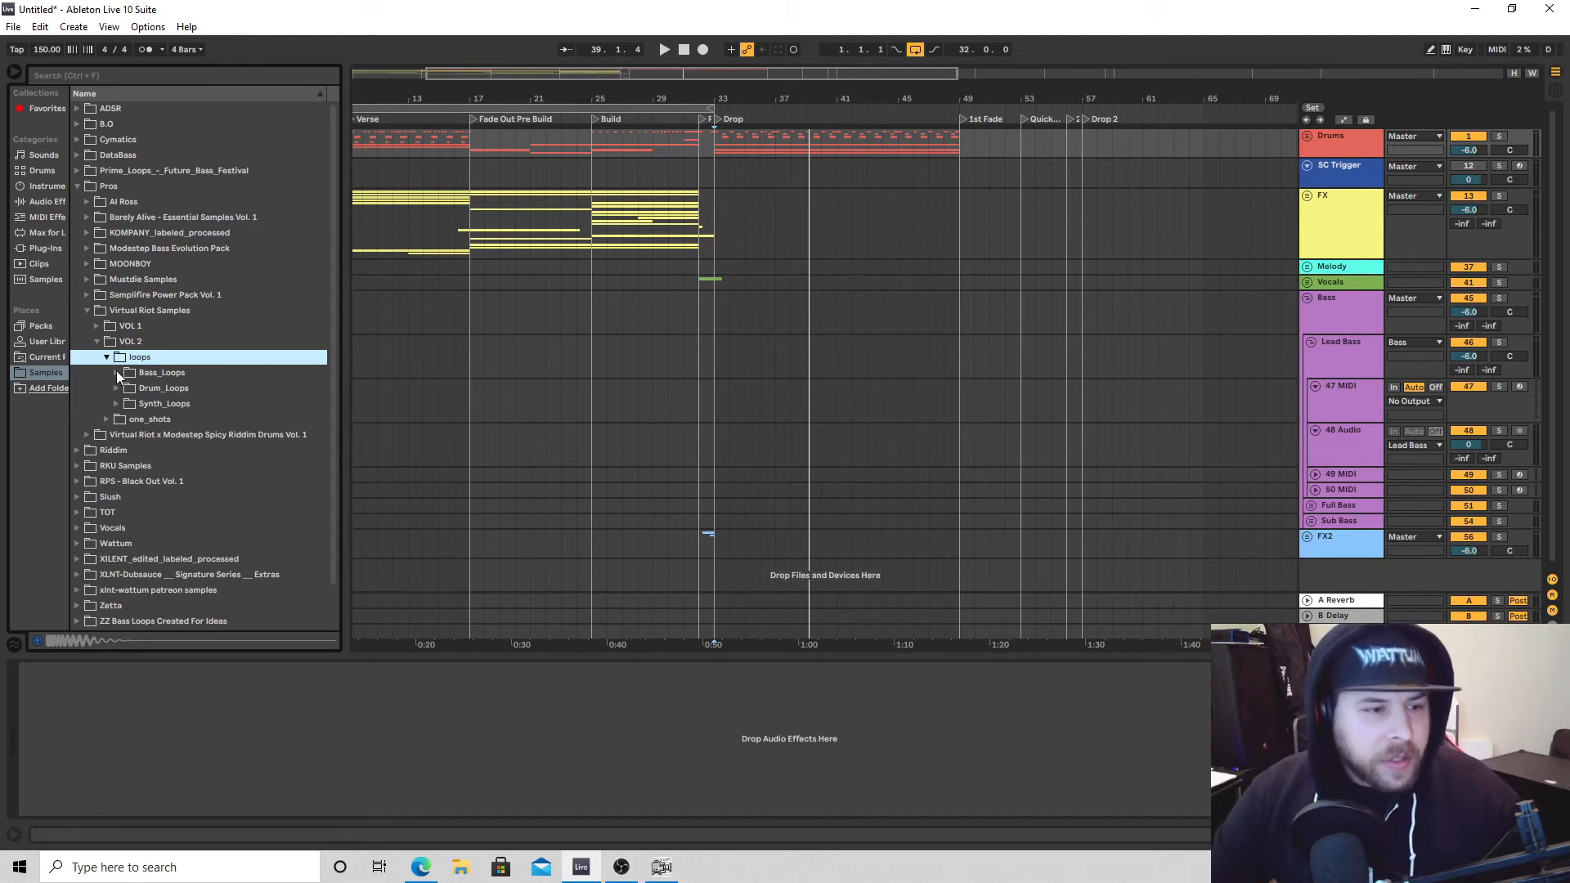
Place E_145_WeirdoLoop.wav from Bass_Loops on a Lead Bass track at bar 33, overlay E_145_WeirdoLoop_2.wav there, and clear the clips from bar 38.
click(112, 372)
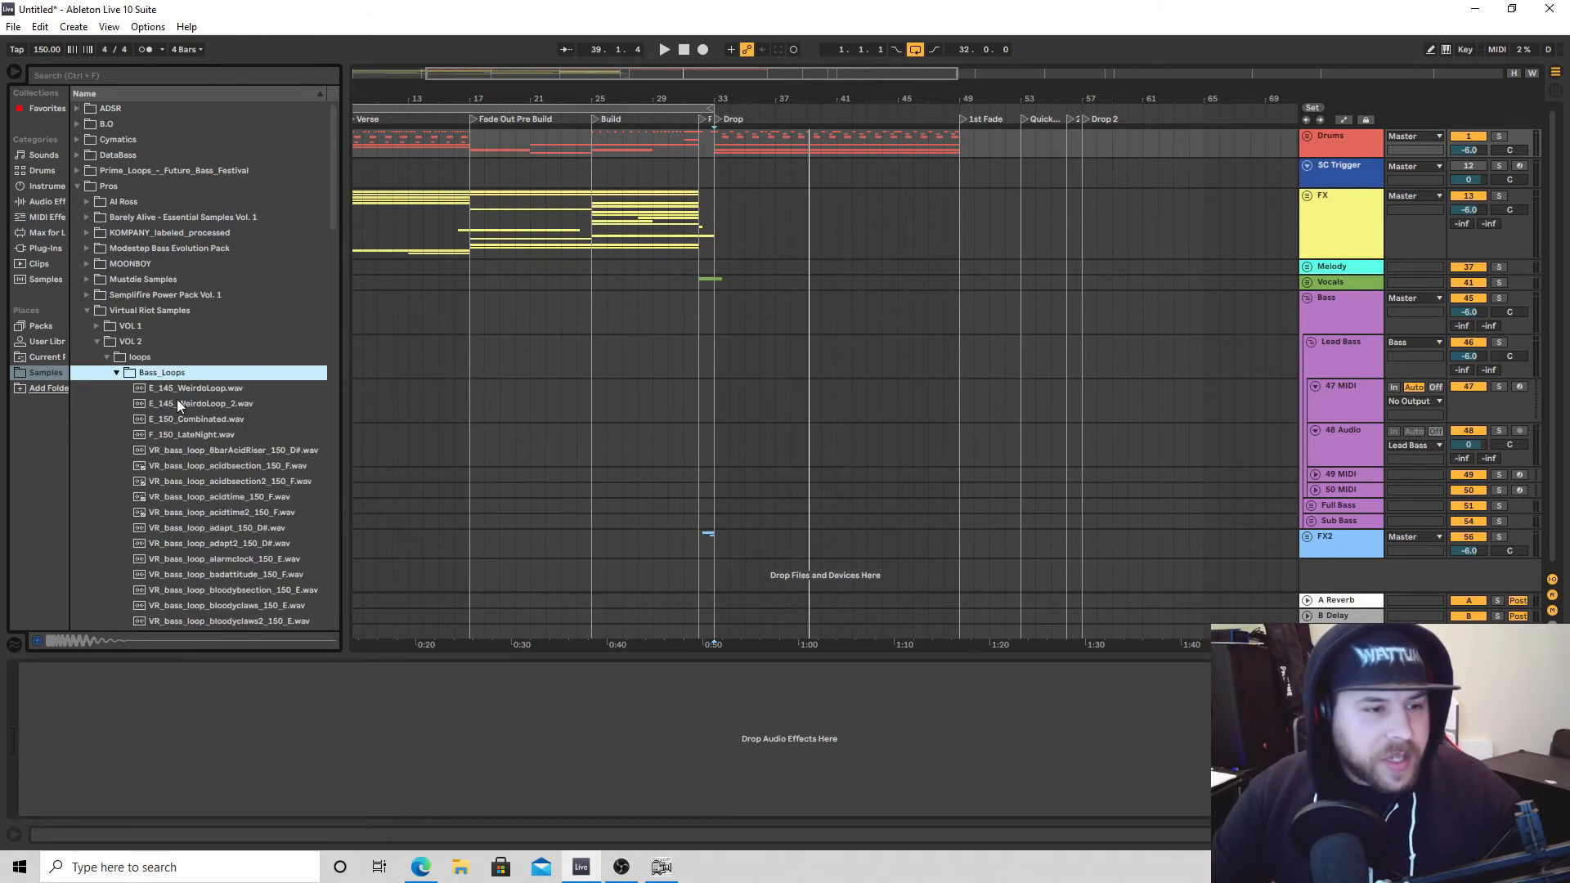
drag(193, 389, 734, 446)
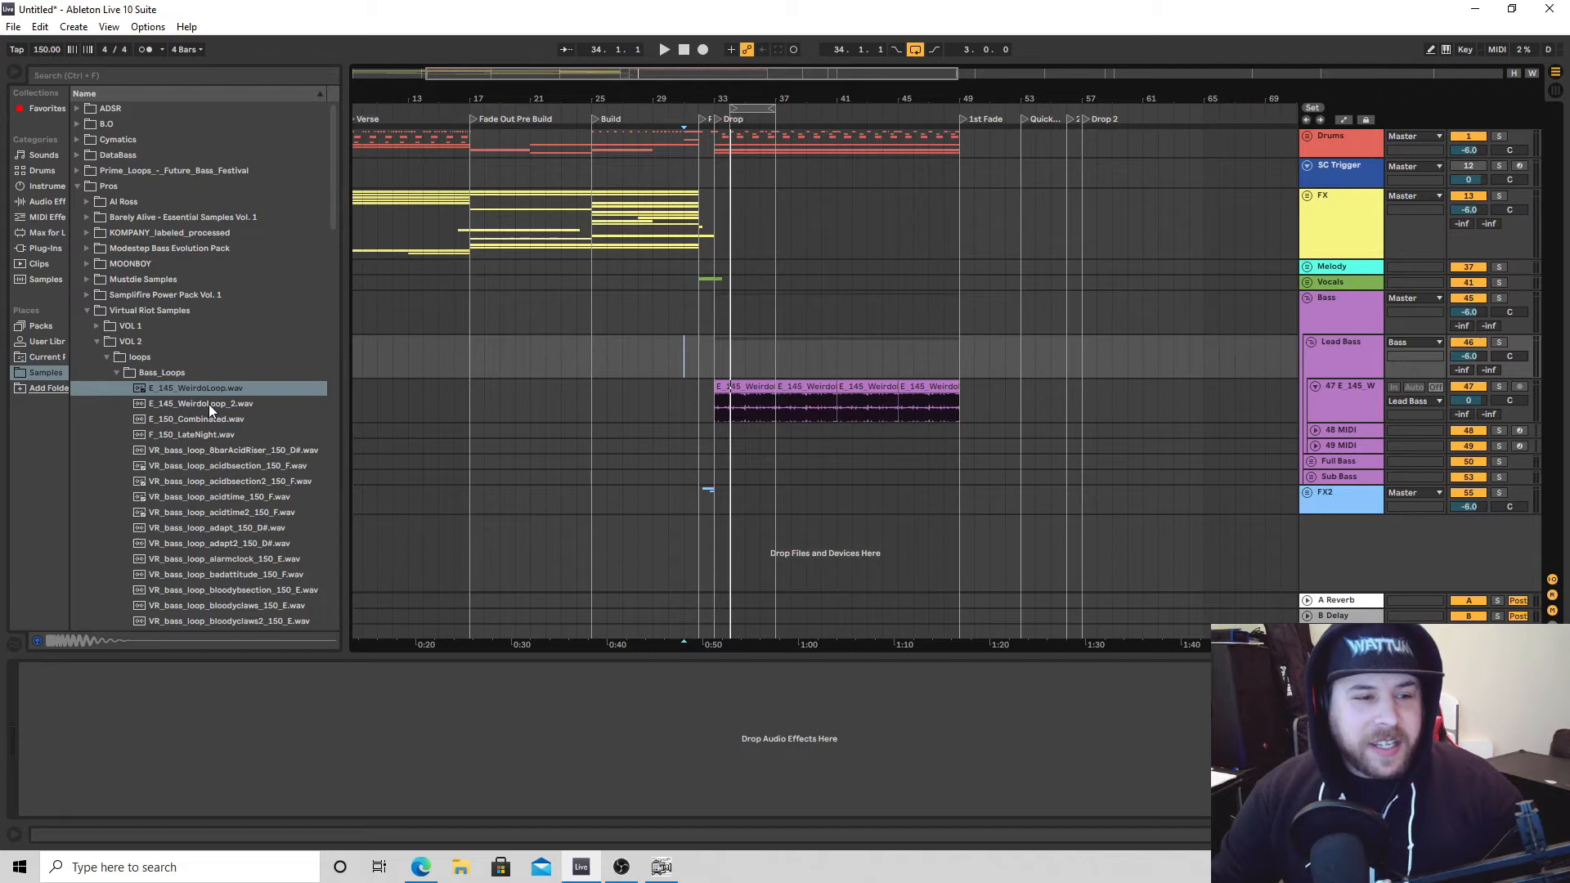
drag(198, 404, 734, 390)
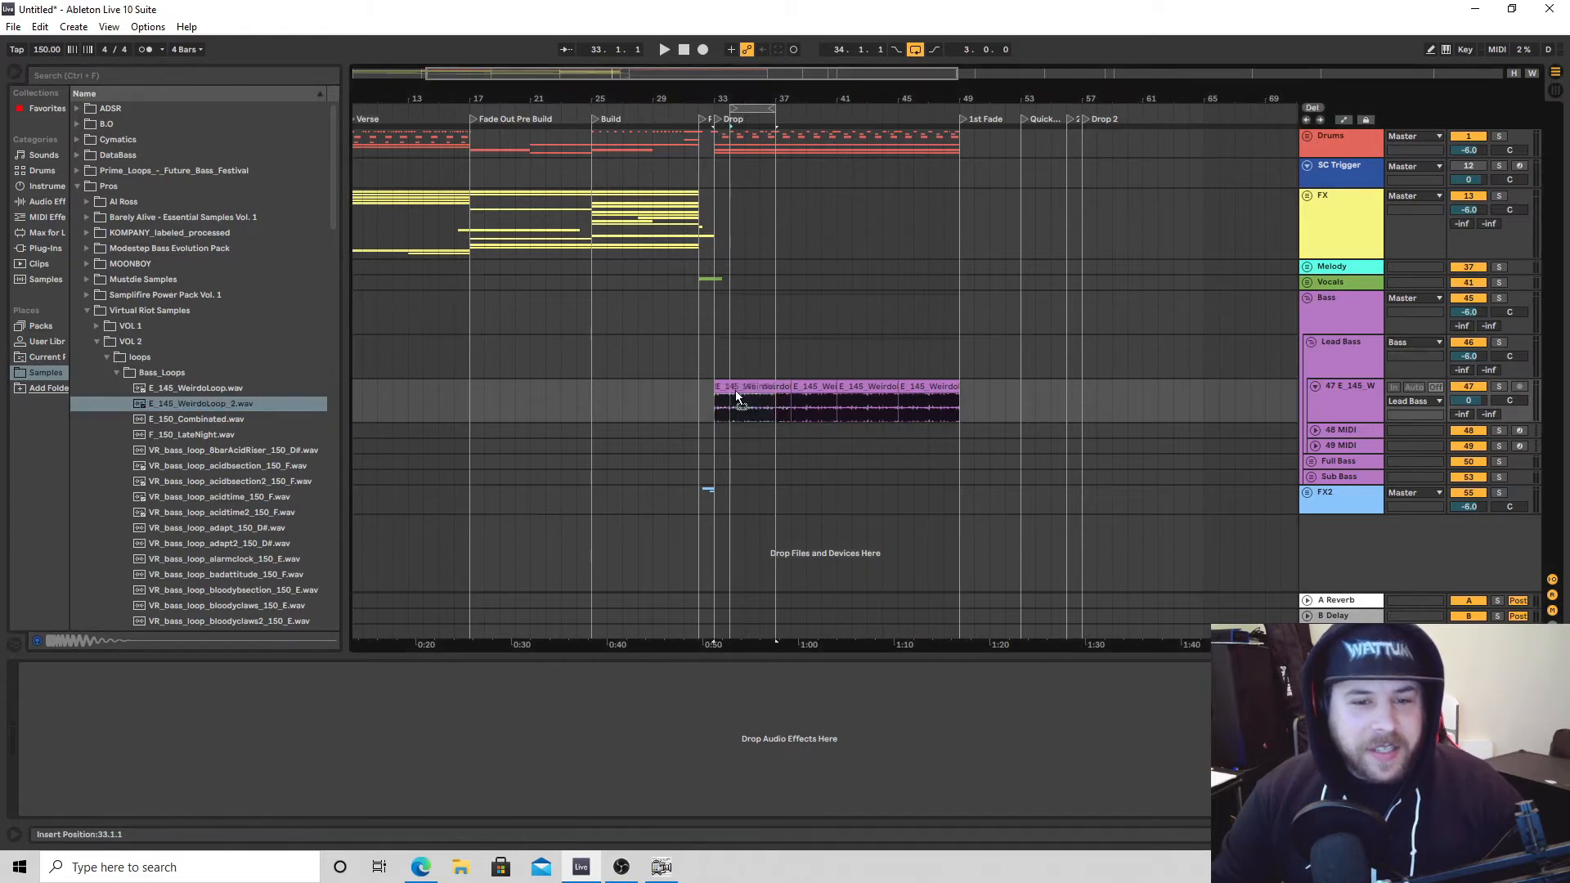
drag(974, 399, 792, 412)
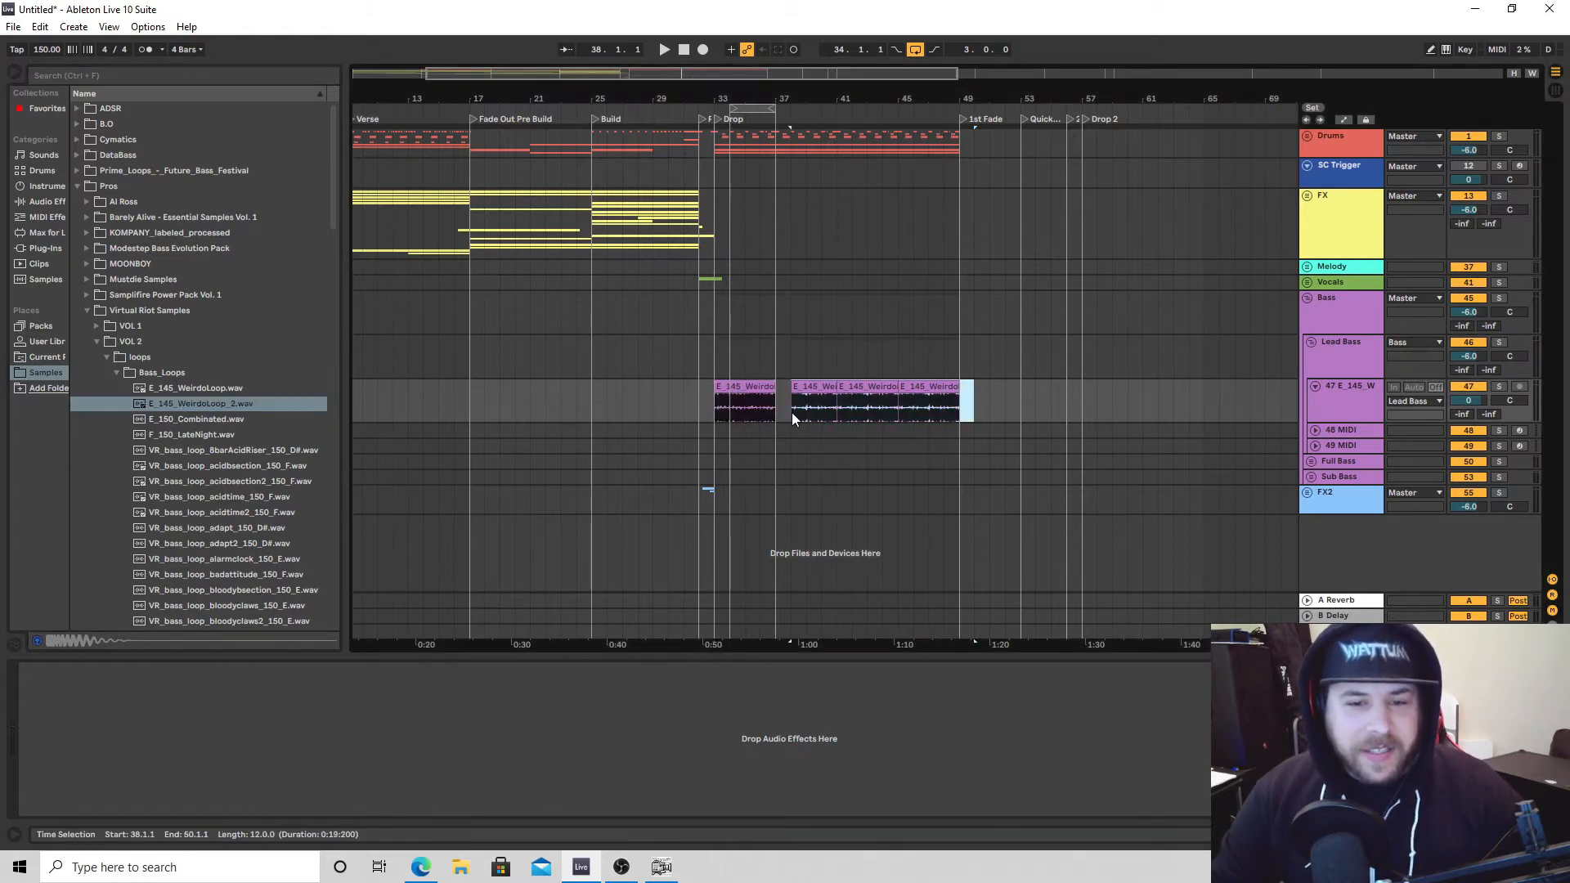
Play the transition from bar 31 and set the loop region to bars 33 through 37.
click(675, 423)
key(space)
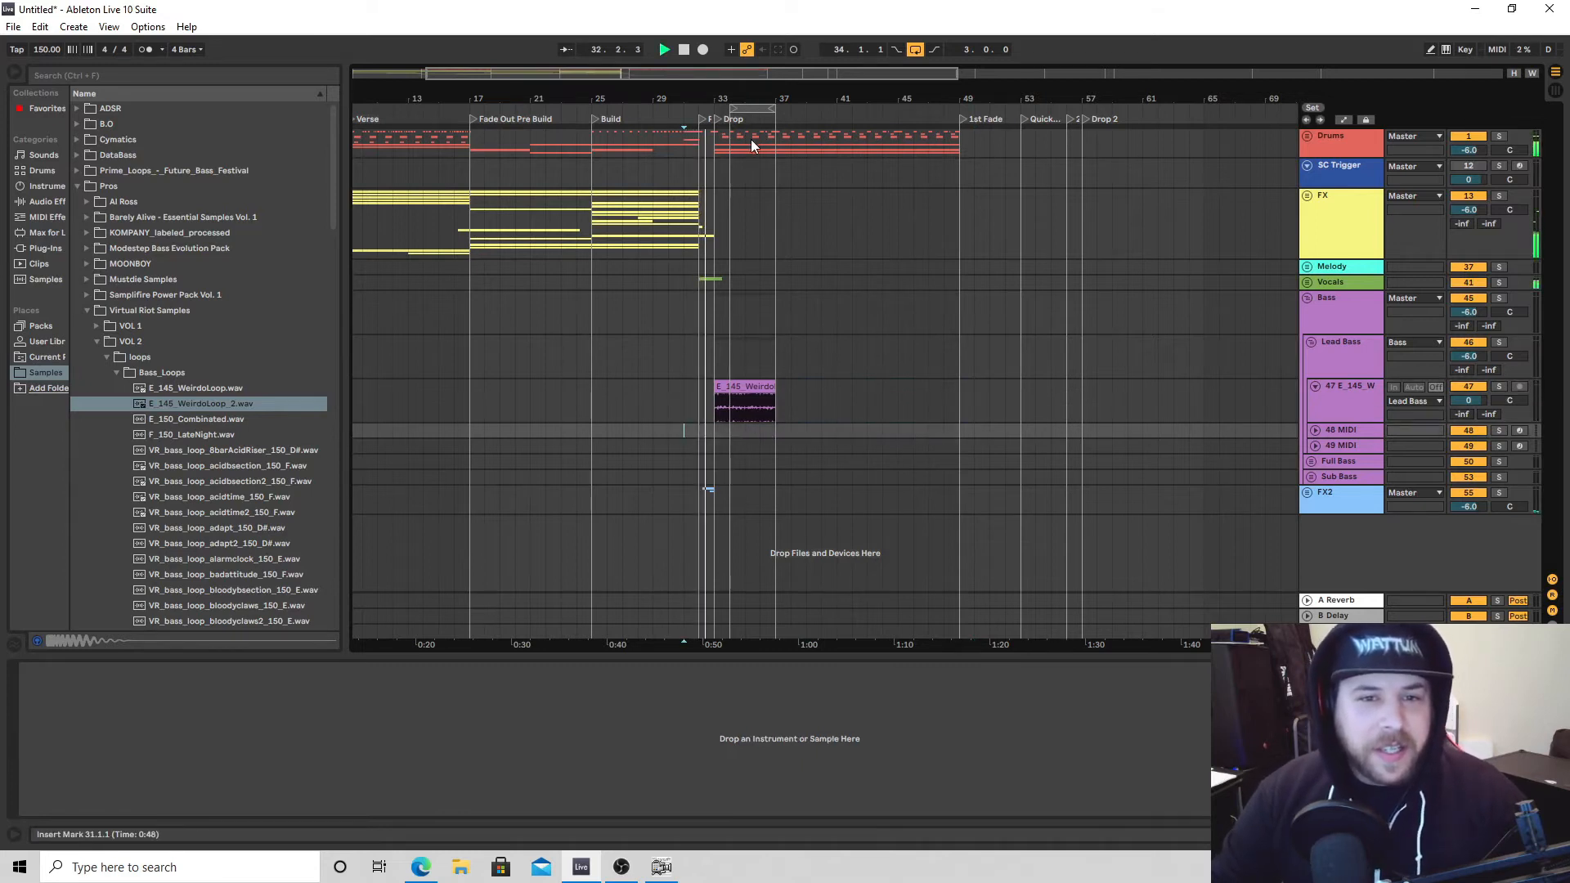
click(731, 110)
drag(730, 109, 717, 110)
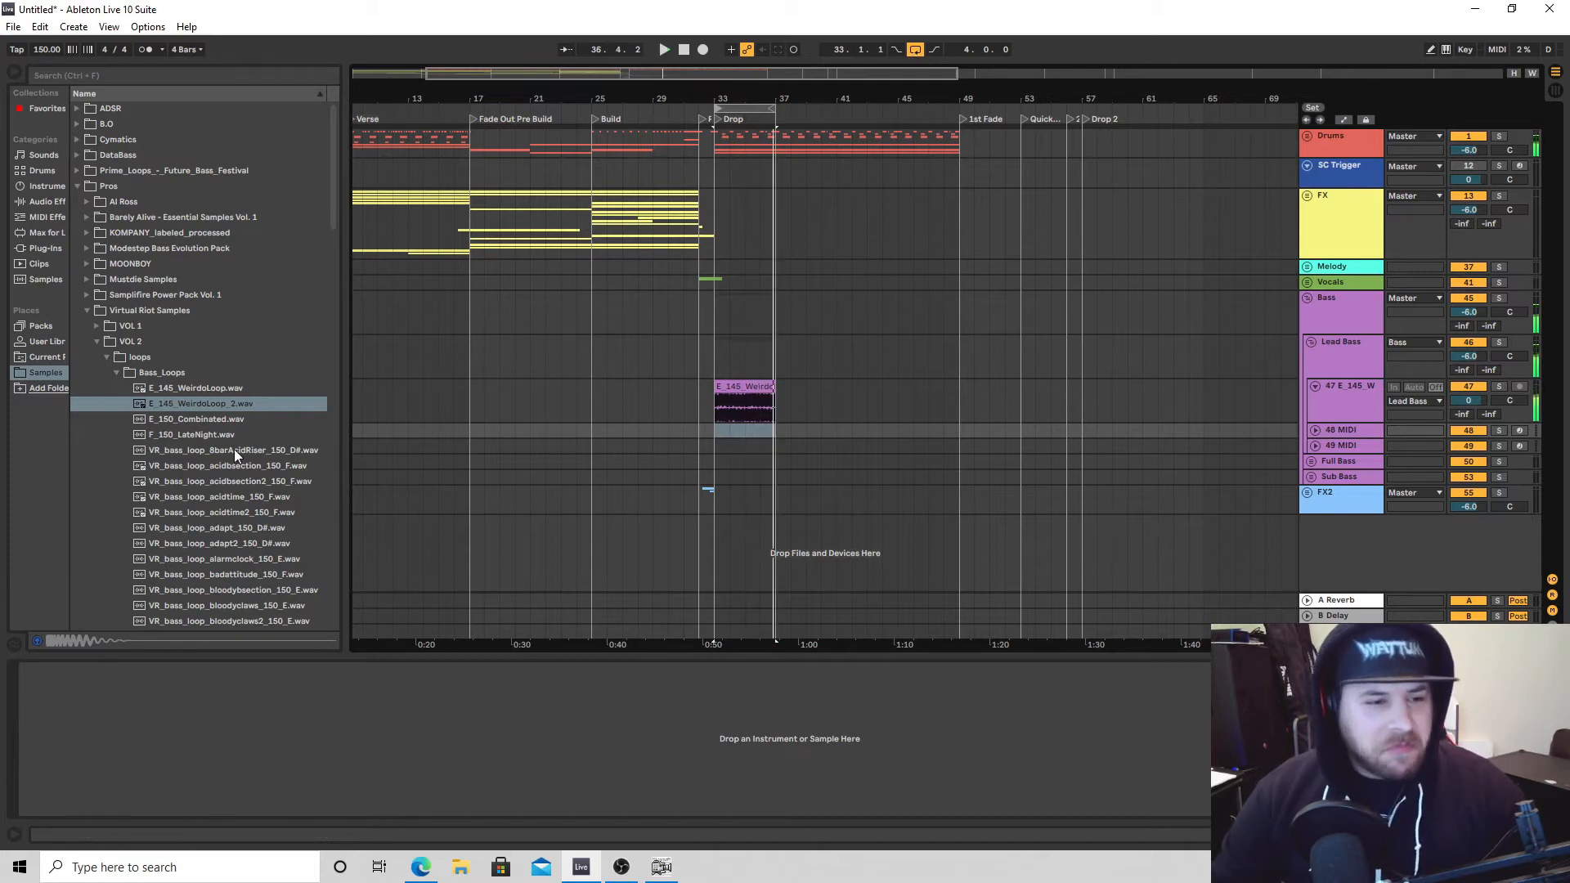
Preview E_150_Combined.wav, duplicate the bar 33 section of the lead bass clip over the following bars, and play into the Drop.
click(217, 419)
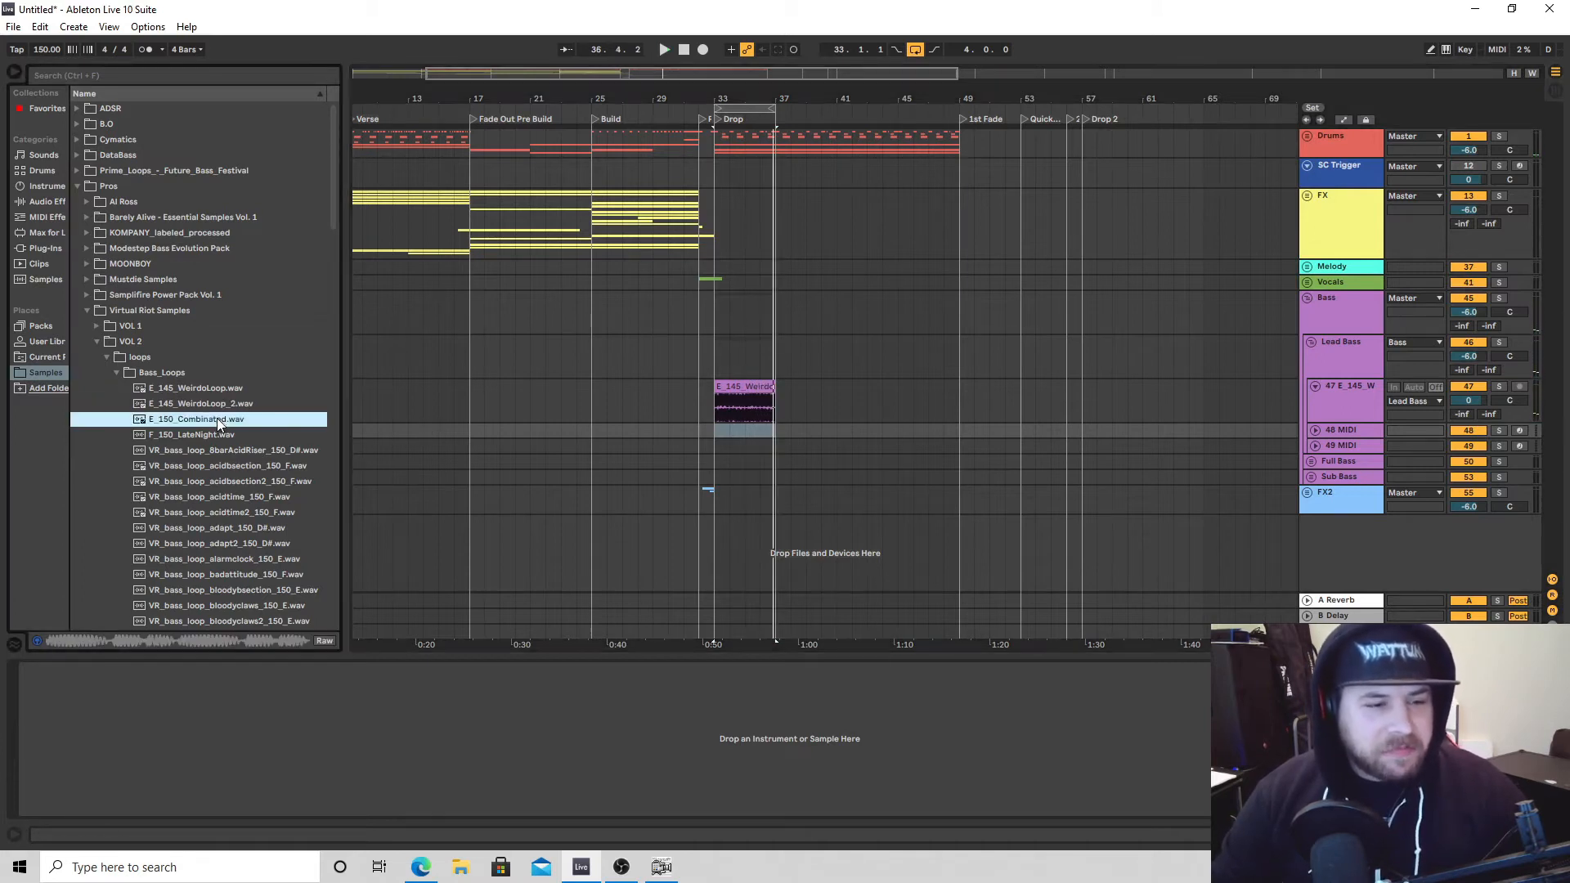
drag(735, 407, 719, 413)
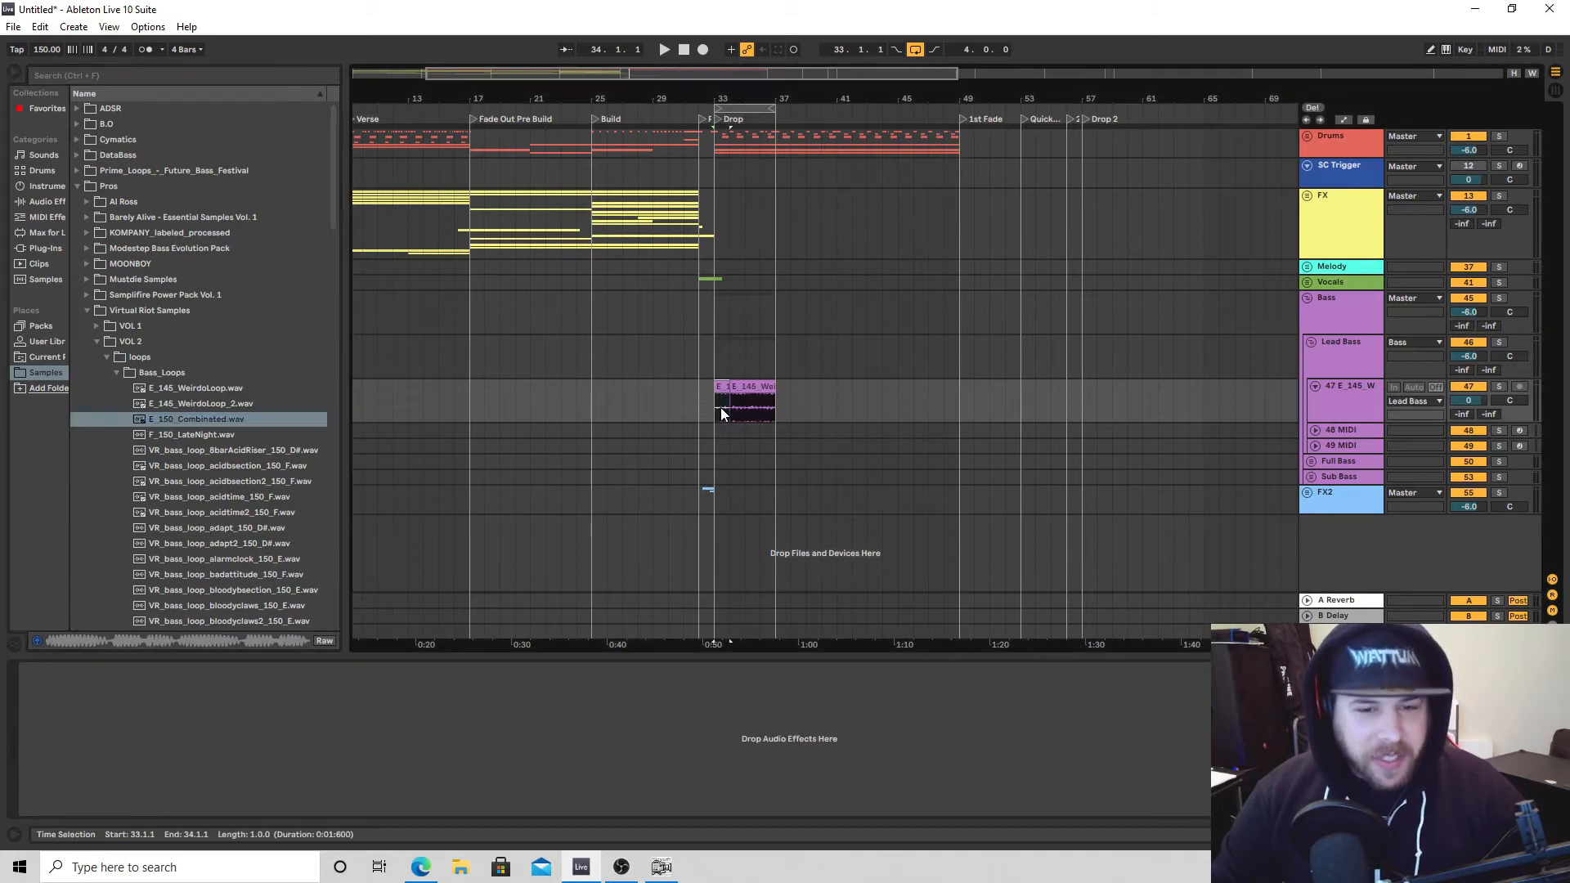
key(ctrl+d)
key(ctrl+d)
key(ctrl+d)
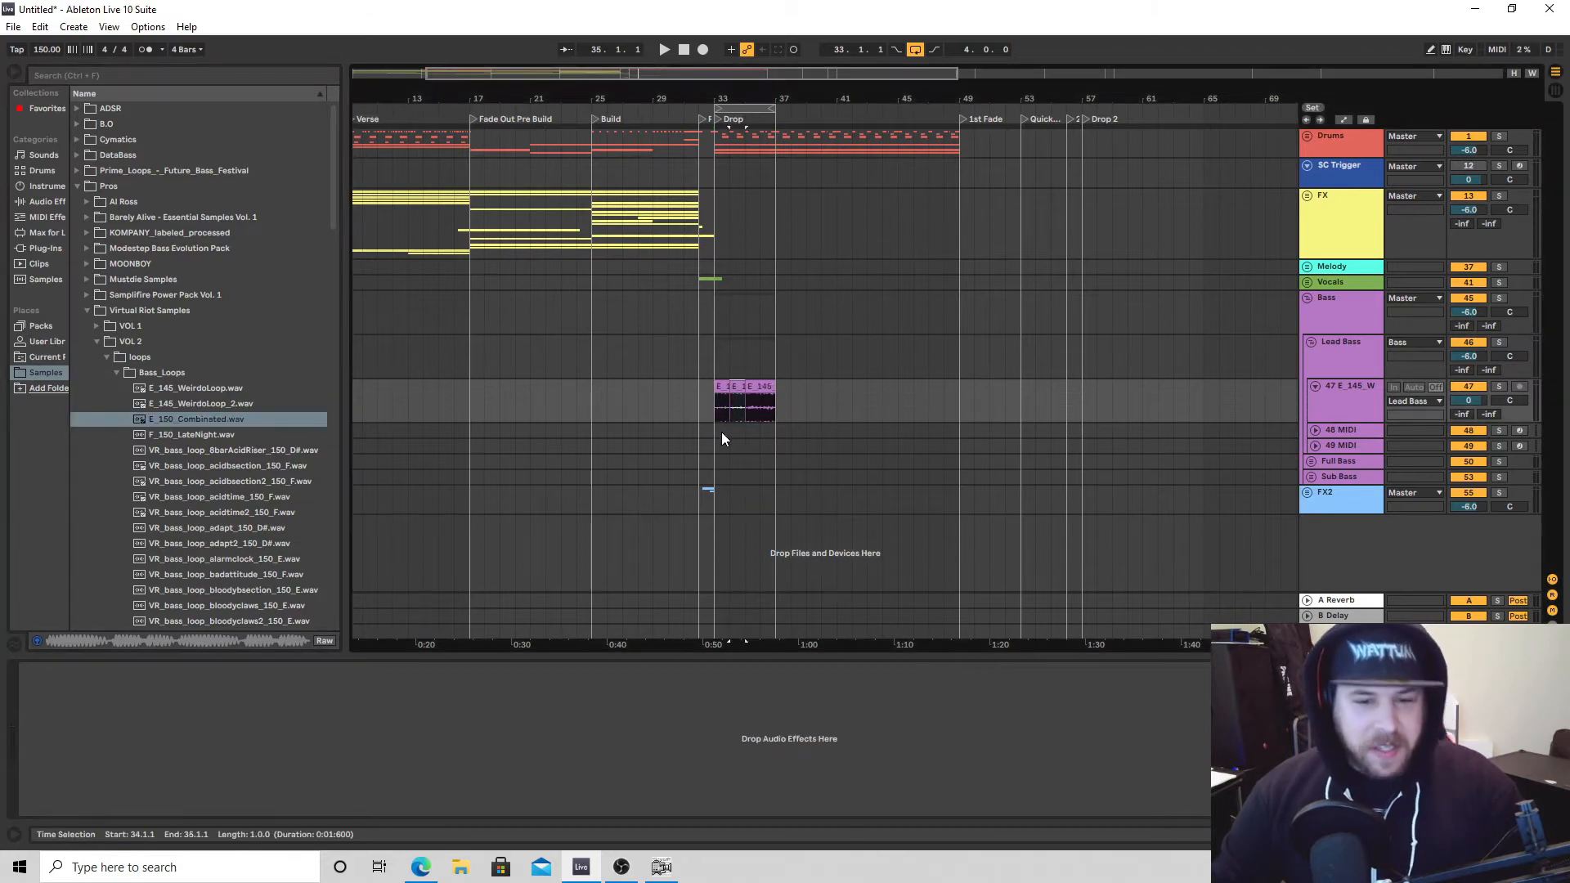
click(695, 427)
key(space)
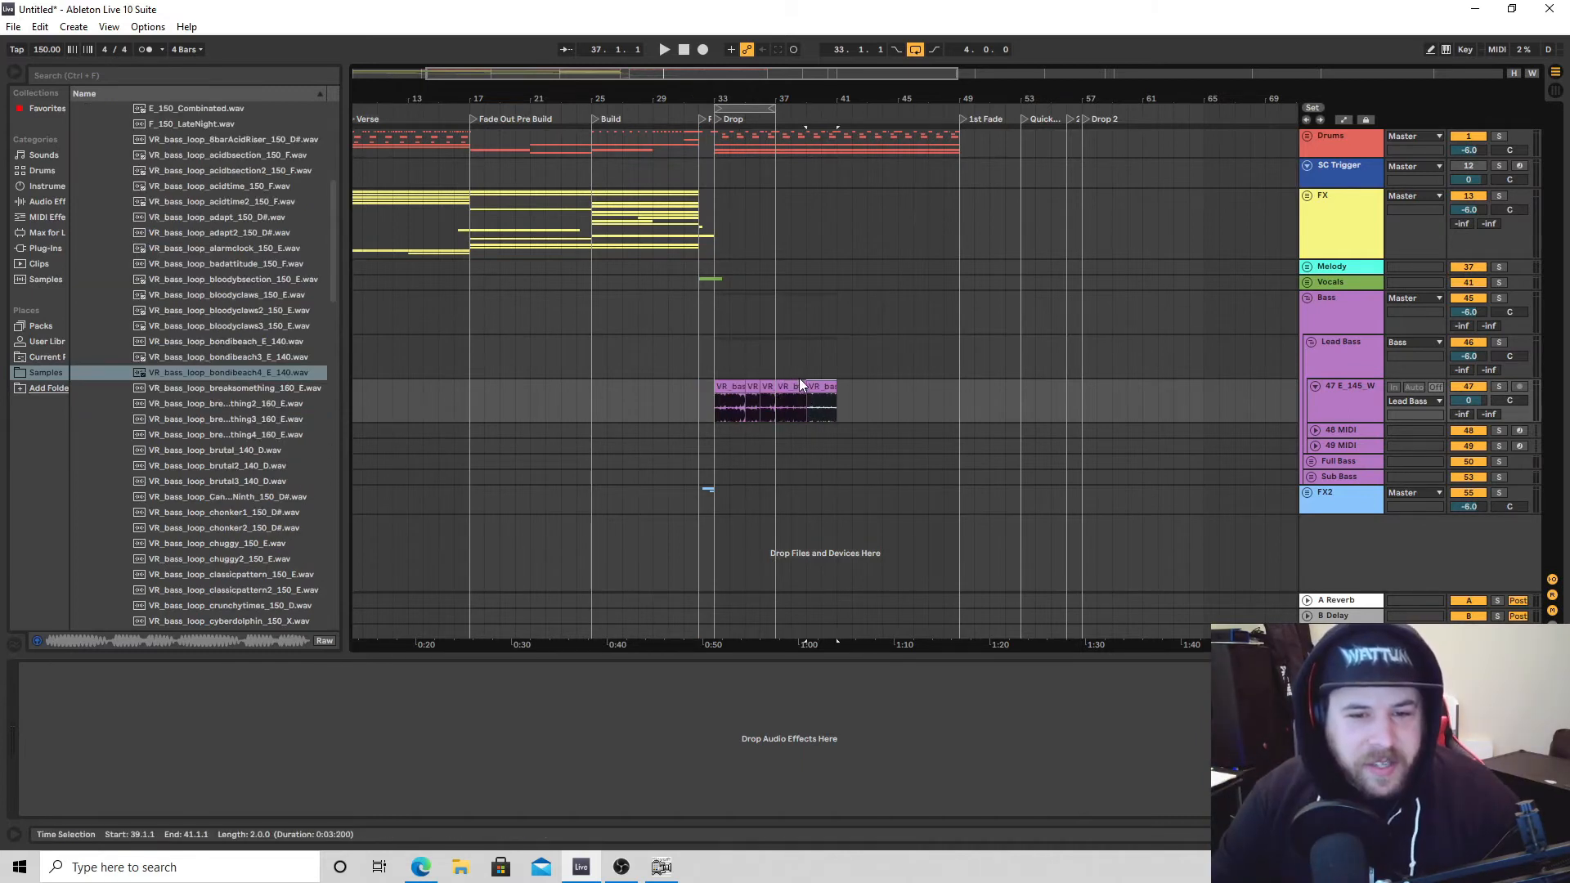
Divide the lead bass clip at bars 39 to 41 into two one-bar clips and extend the loop region to bar 41.
click(808, 391)
drag(808, 388, 808, 389)
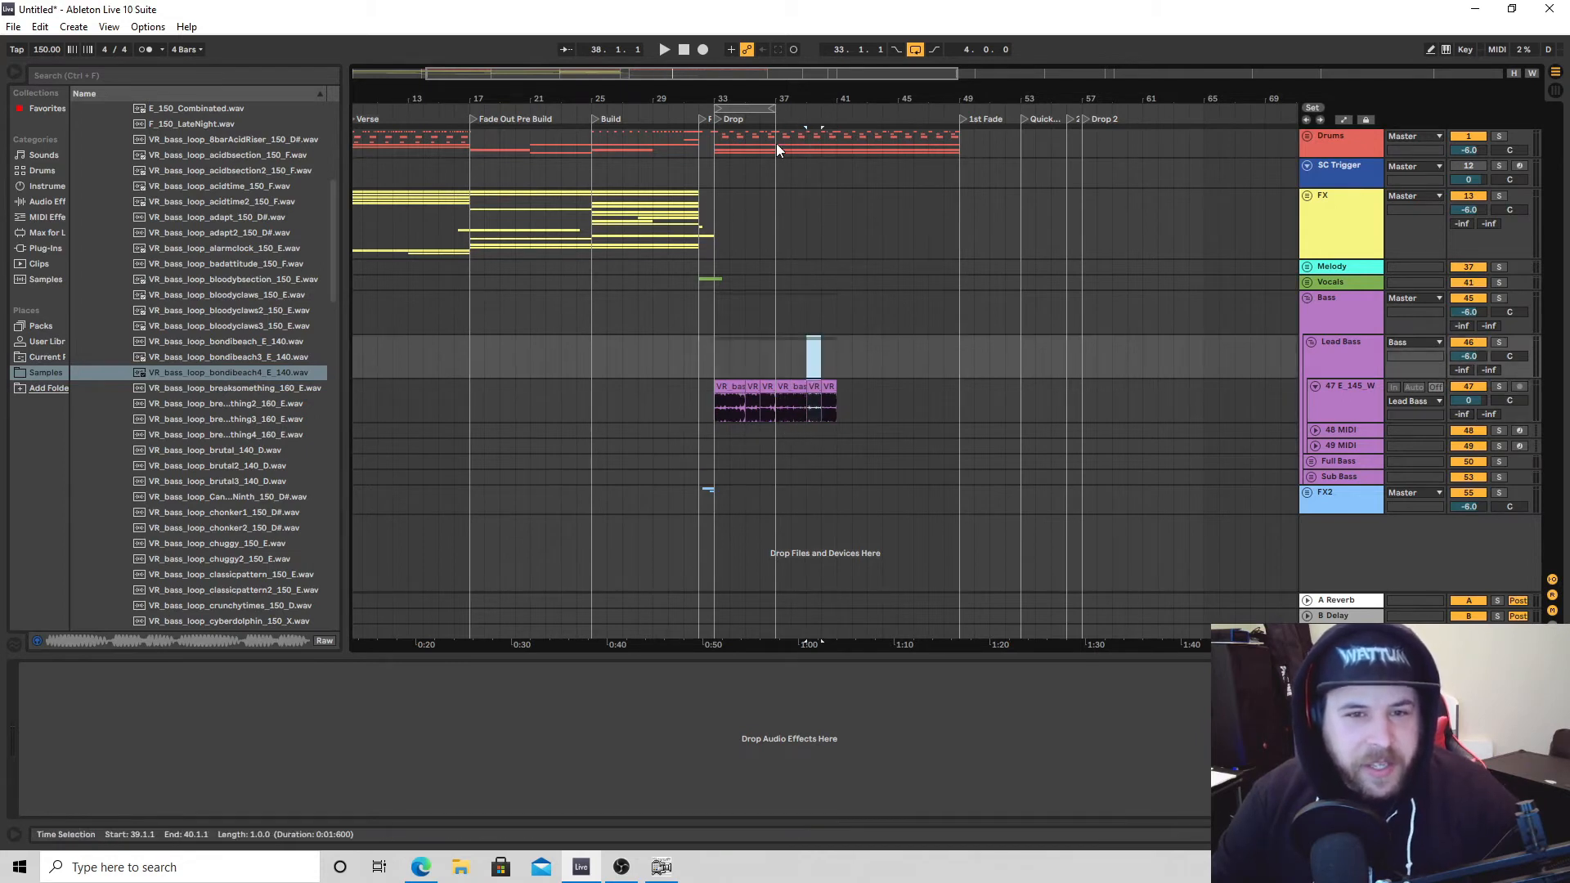
click(777, 108)
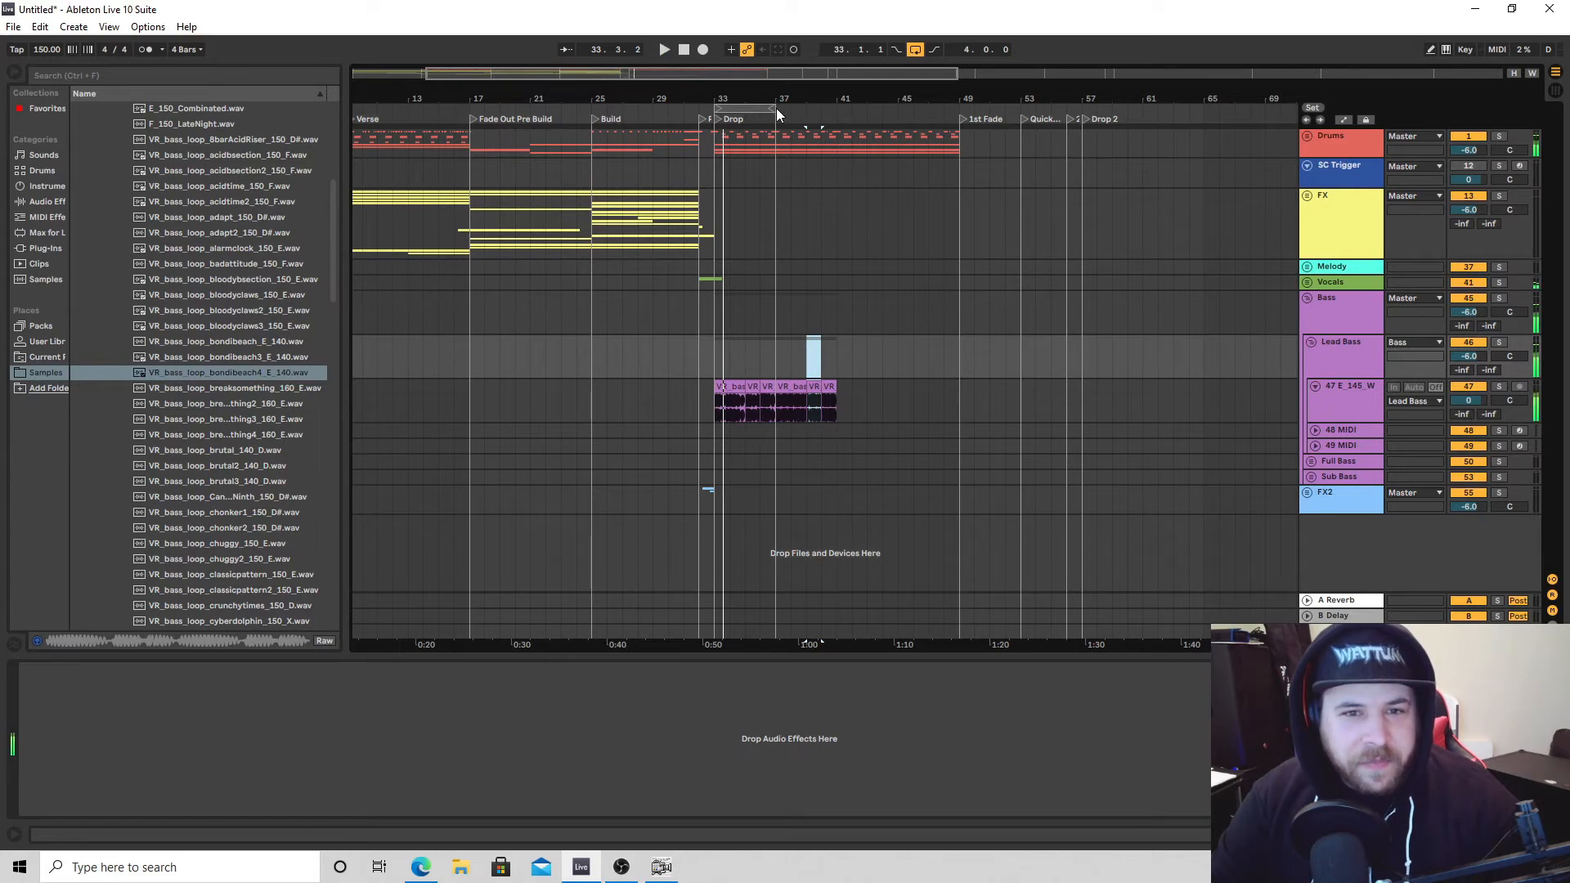
drag(777, 108, 836, 108)
Play the arrangement from bar 31 and again from the Build at bar 25 into the Drop.
click(682, 390)
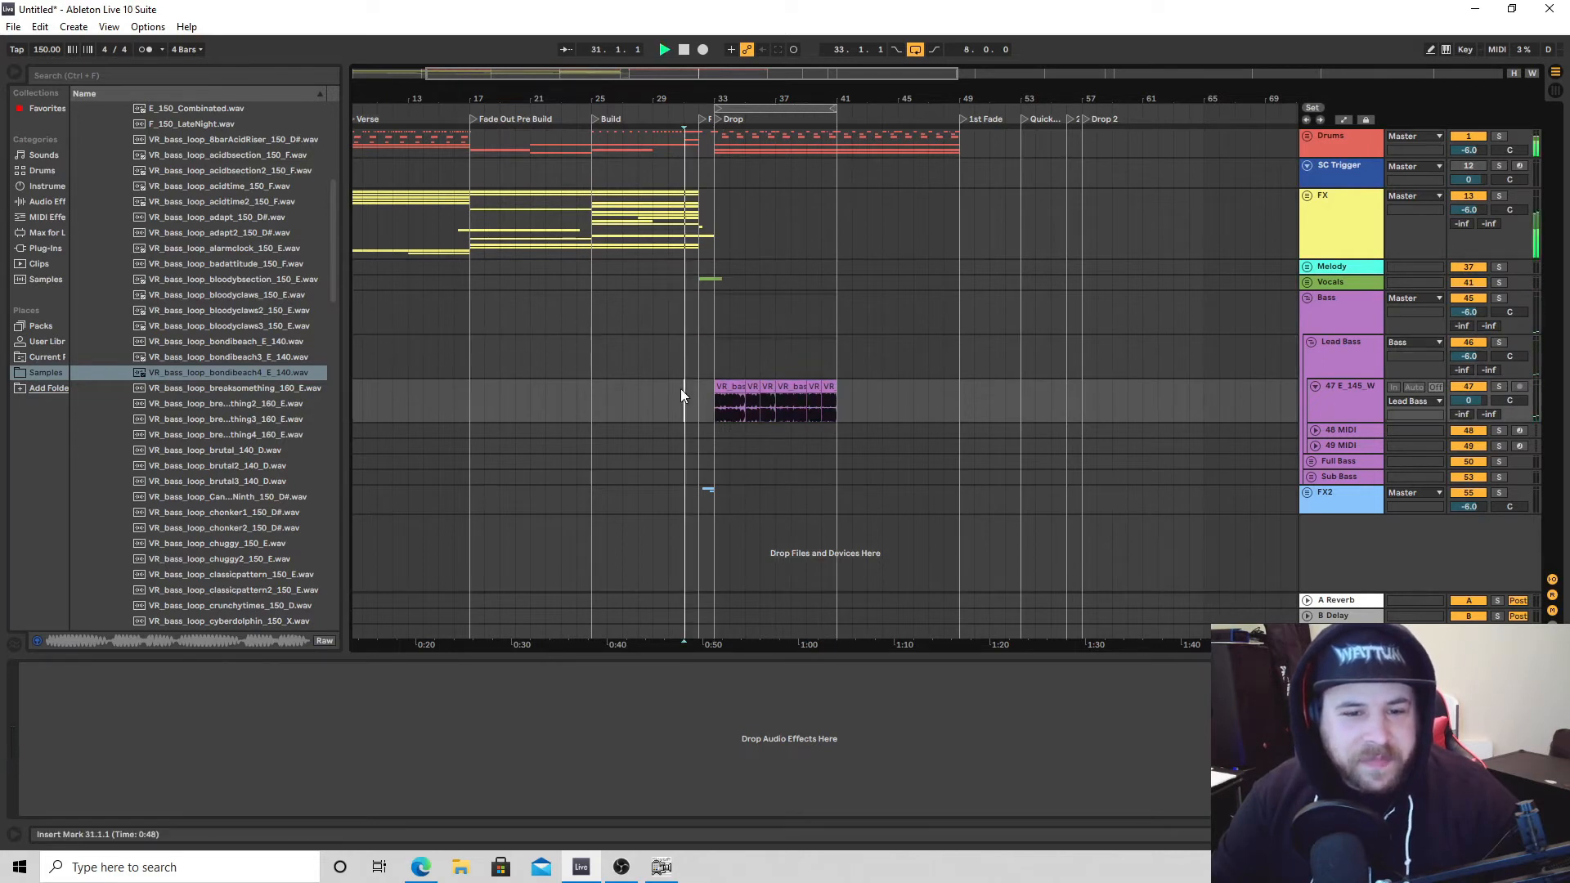
click(593, 391)
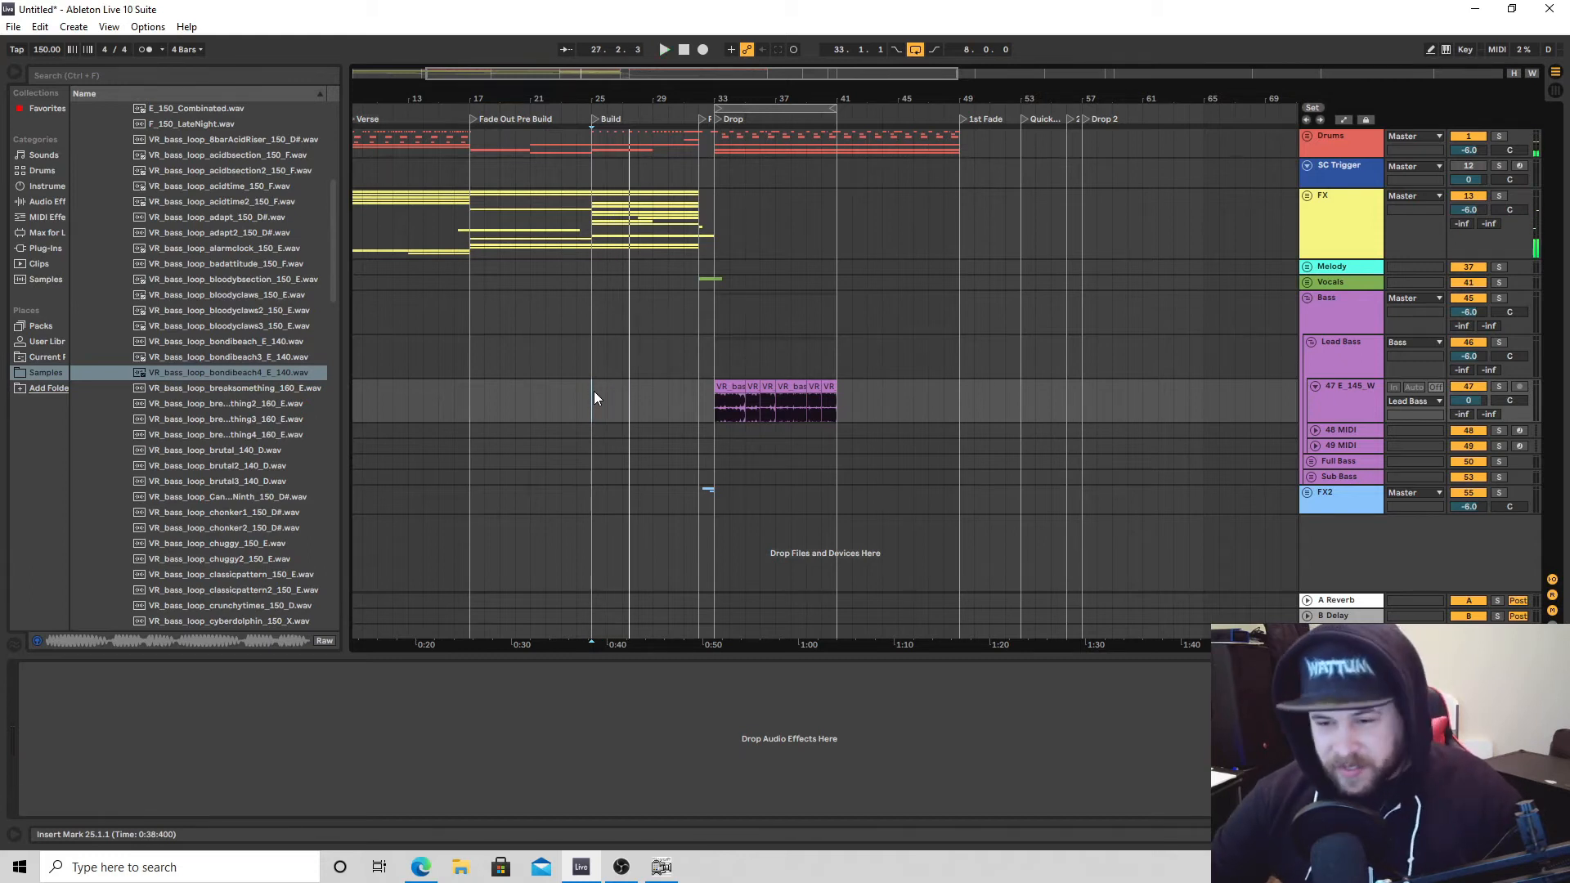
click(665, 51)
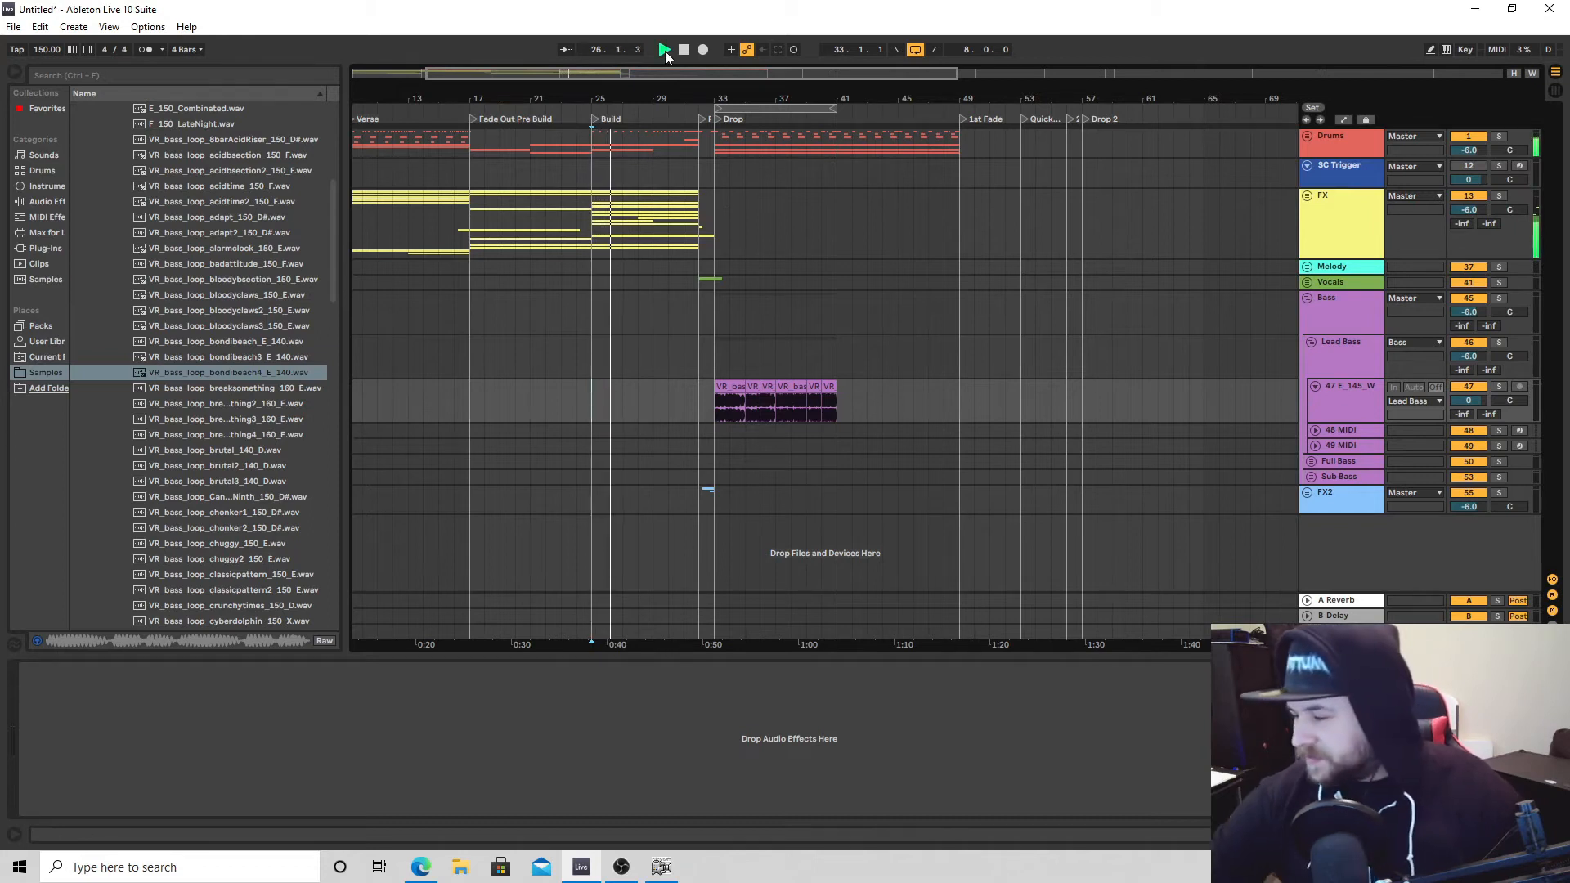
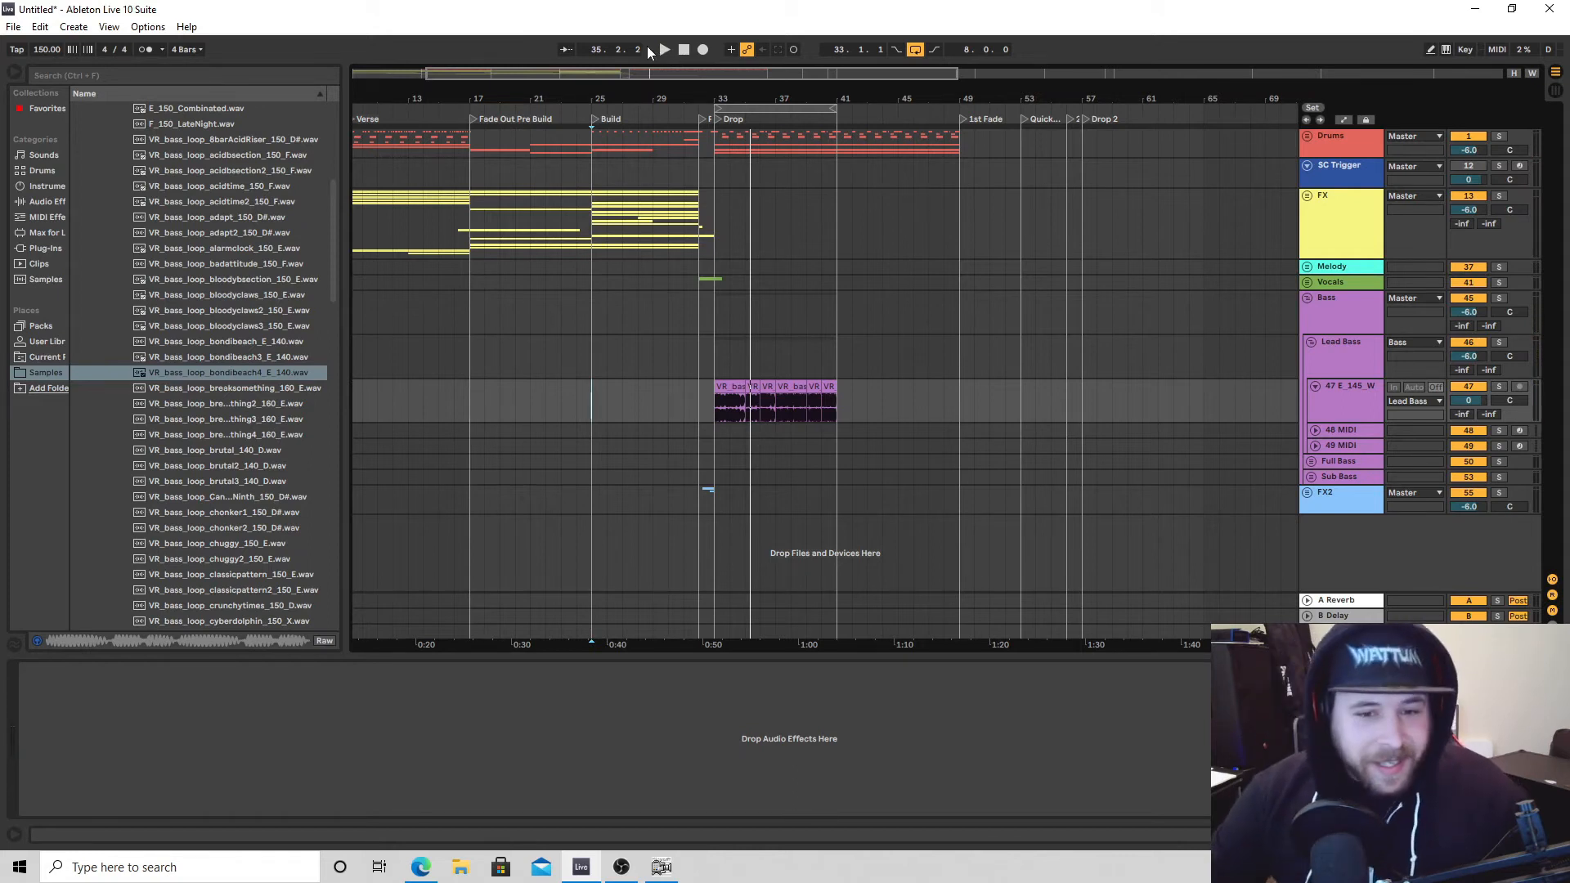
Copy the bass clip at bar 36 on track 49 to bar 48 and the clip at bar 35 on track 47 to bar 47.
click(279, 390)
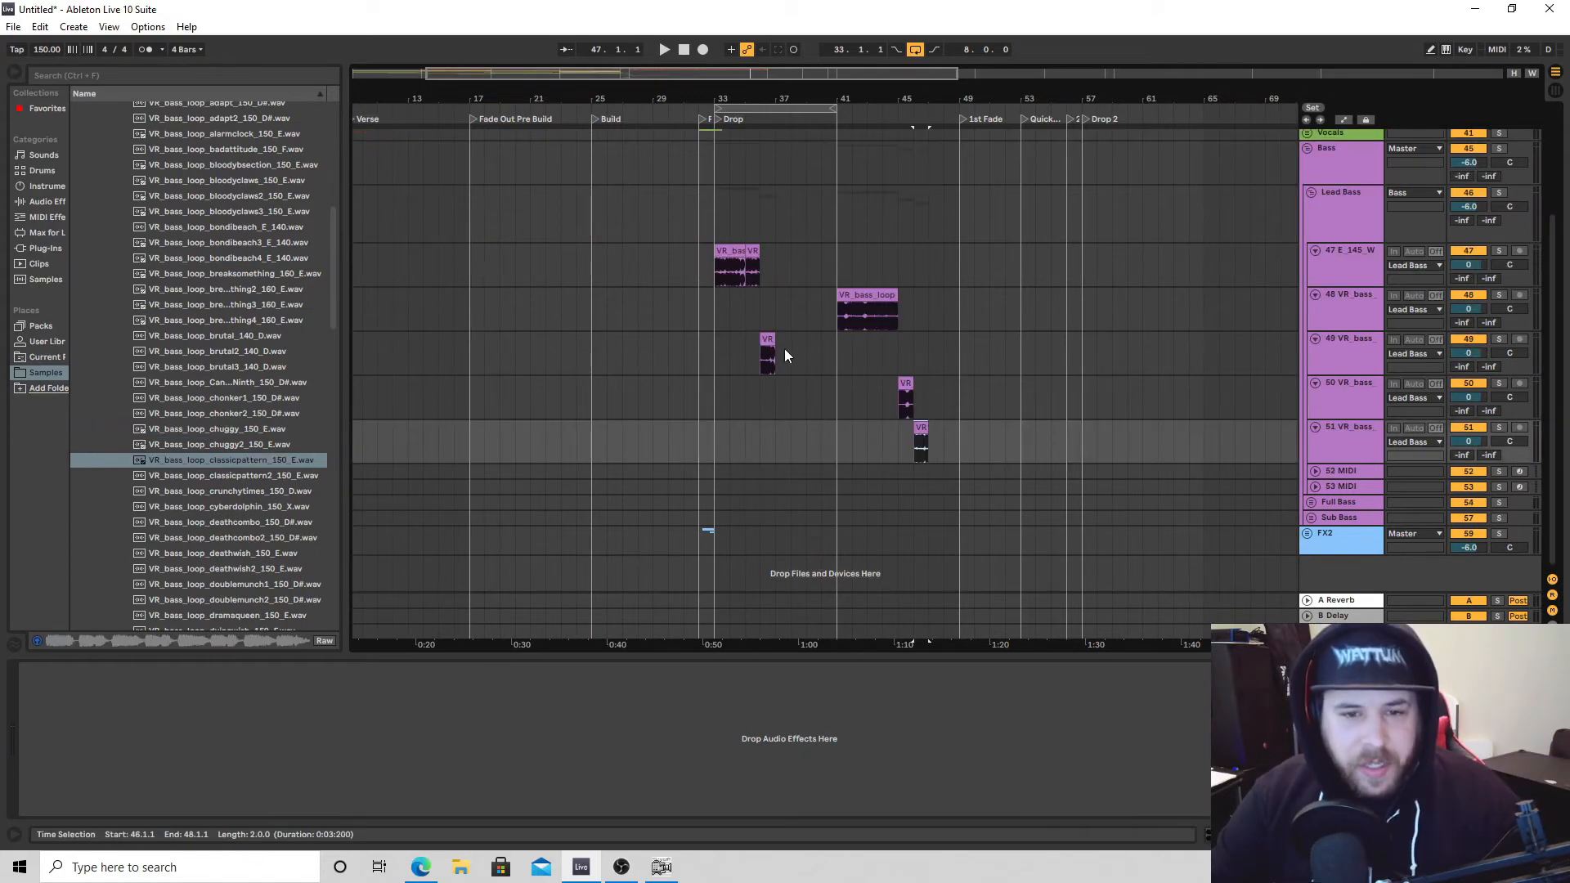
click(767, 338)
drag(768, 337, 952, 345)
drag(749, 271, 933, 265)
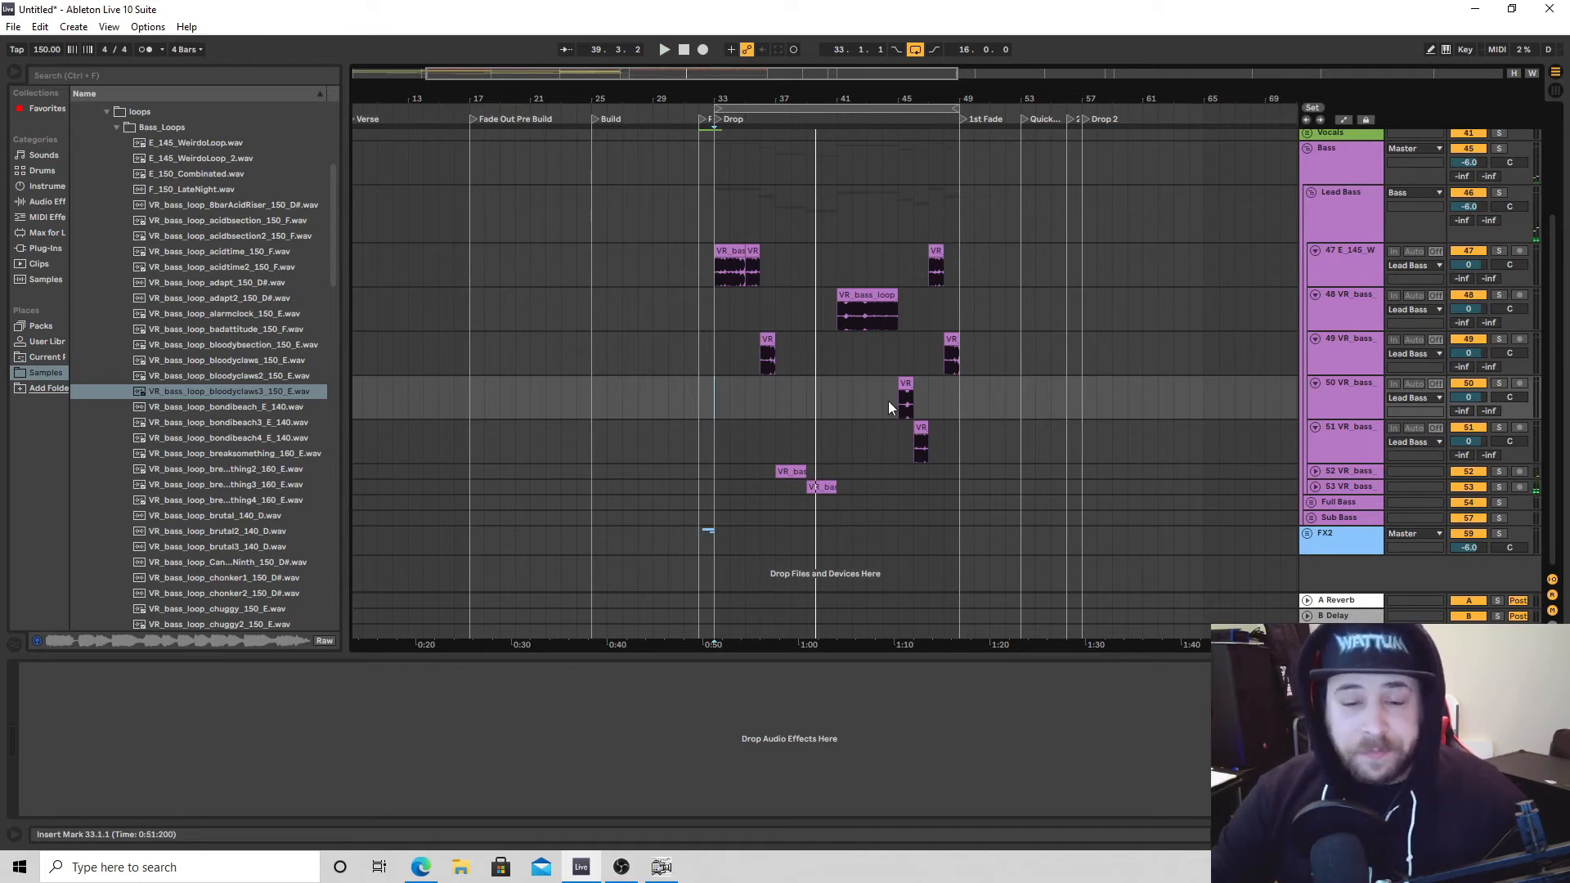
Solo the Lead Bass group and record it by resampling onto a new armed audio track from bar 33 to just past bar 49.
scroll(888, 406, up, 2)
scroll(868, 299, down, 2)
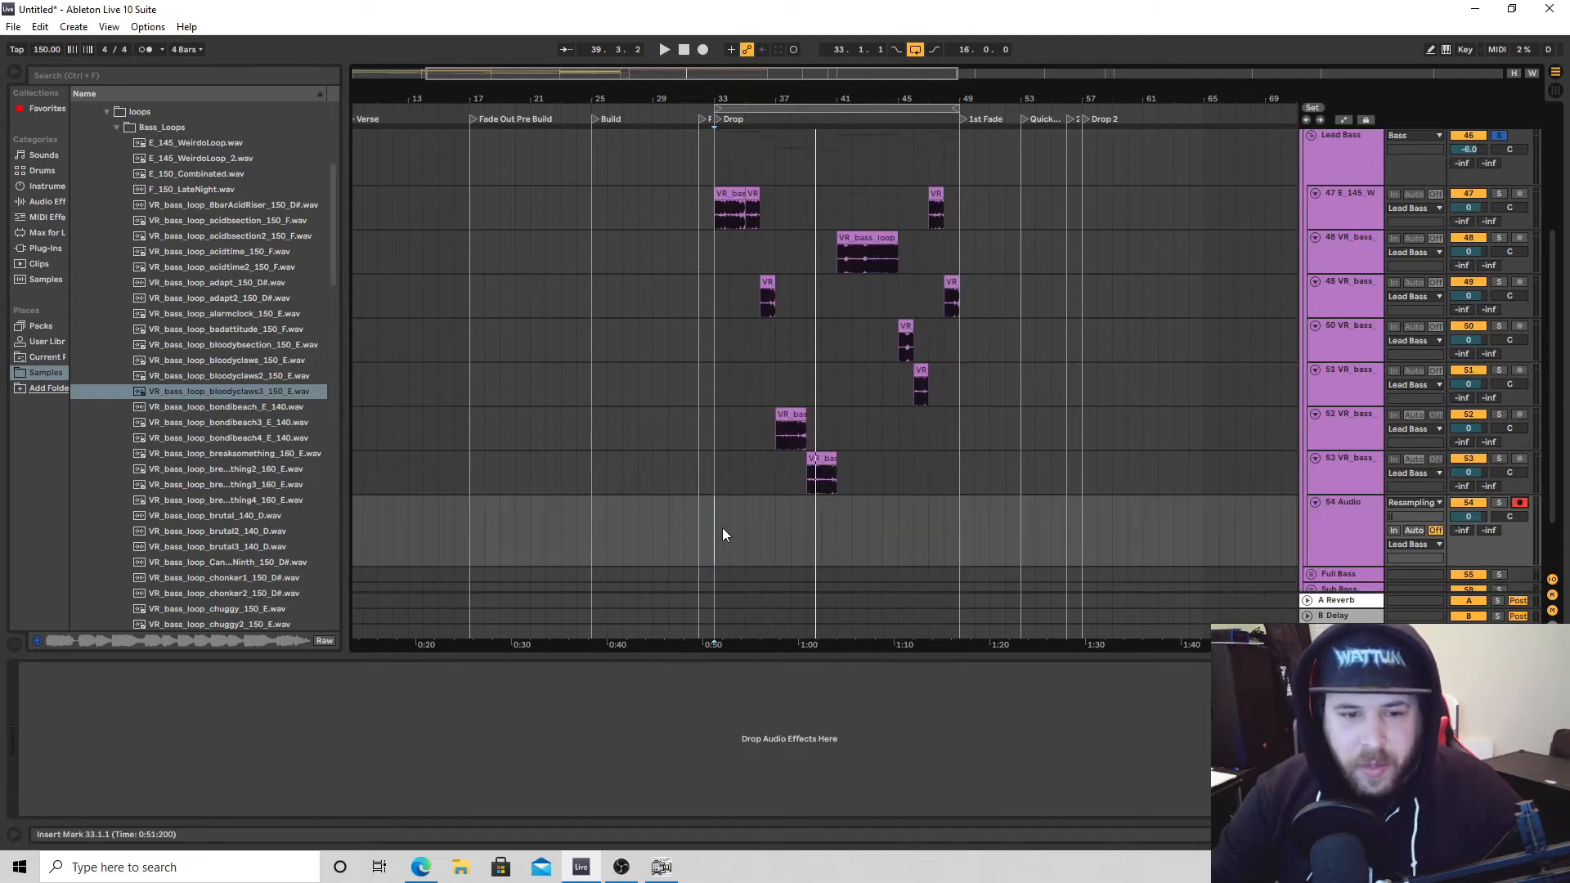
key(space)
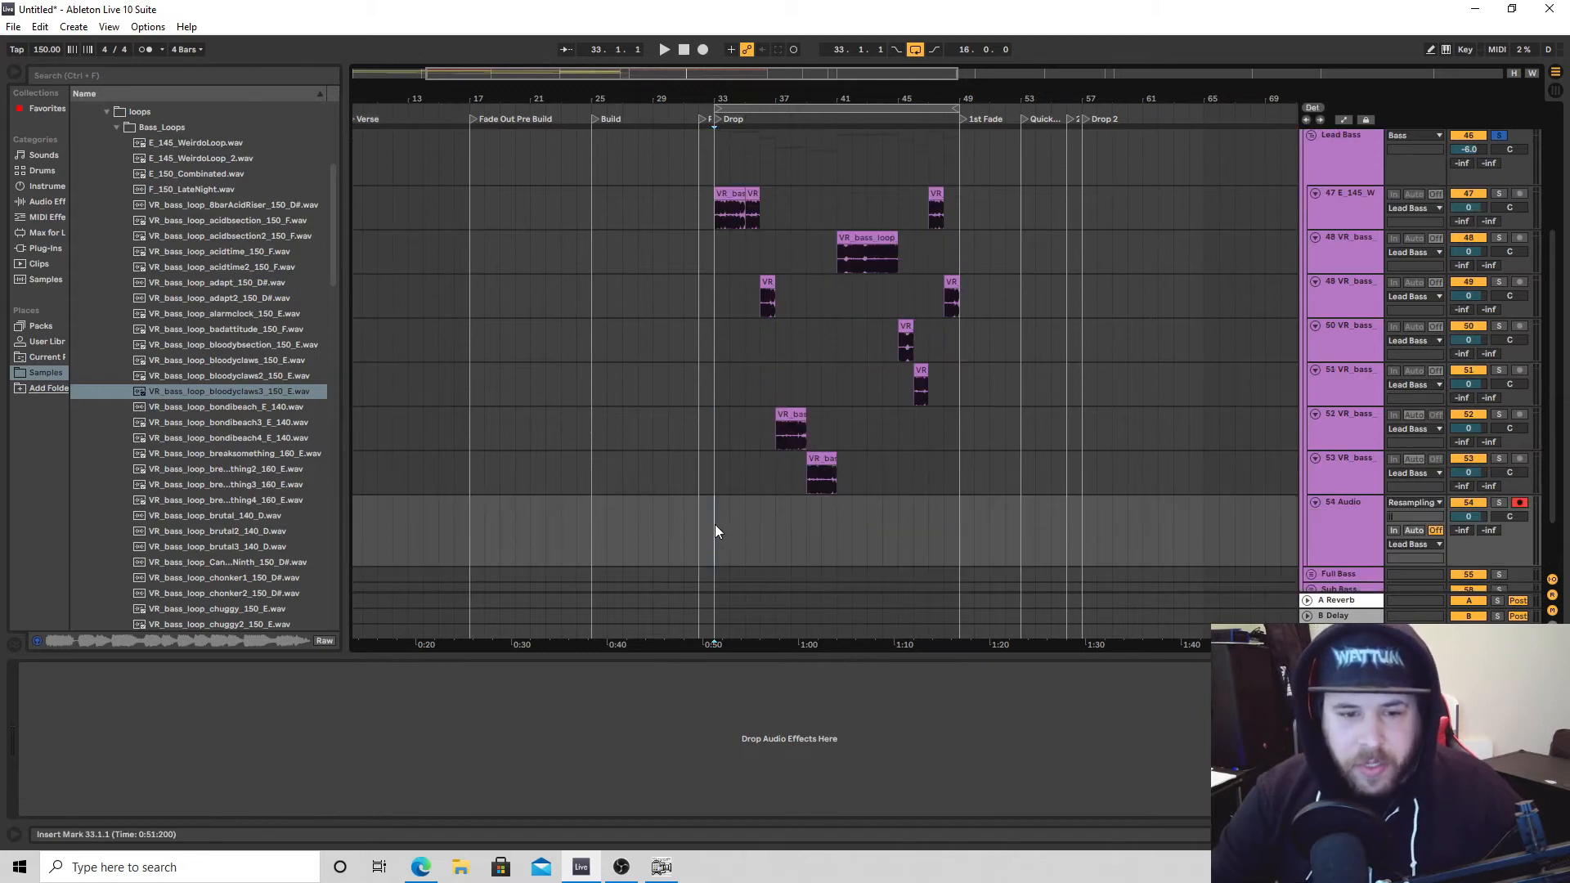
click(703, 50)
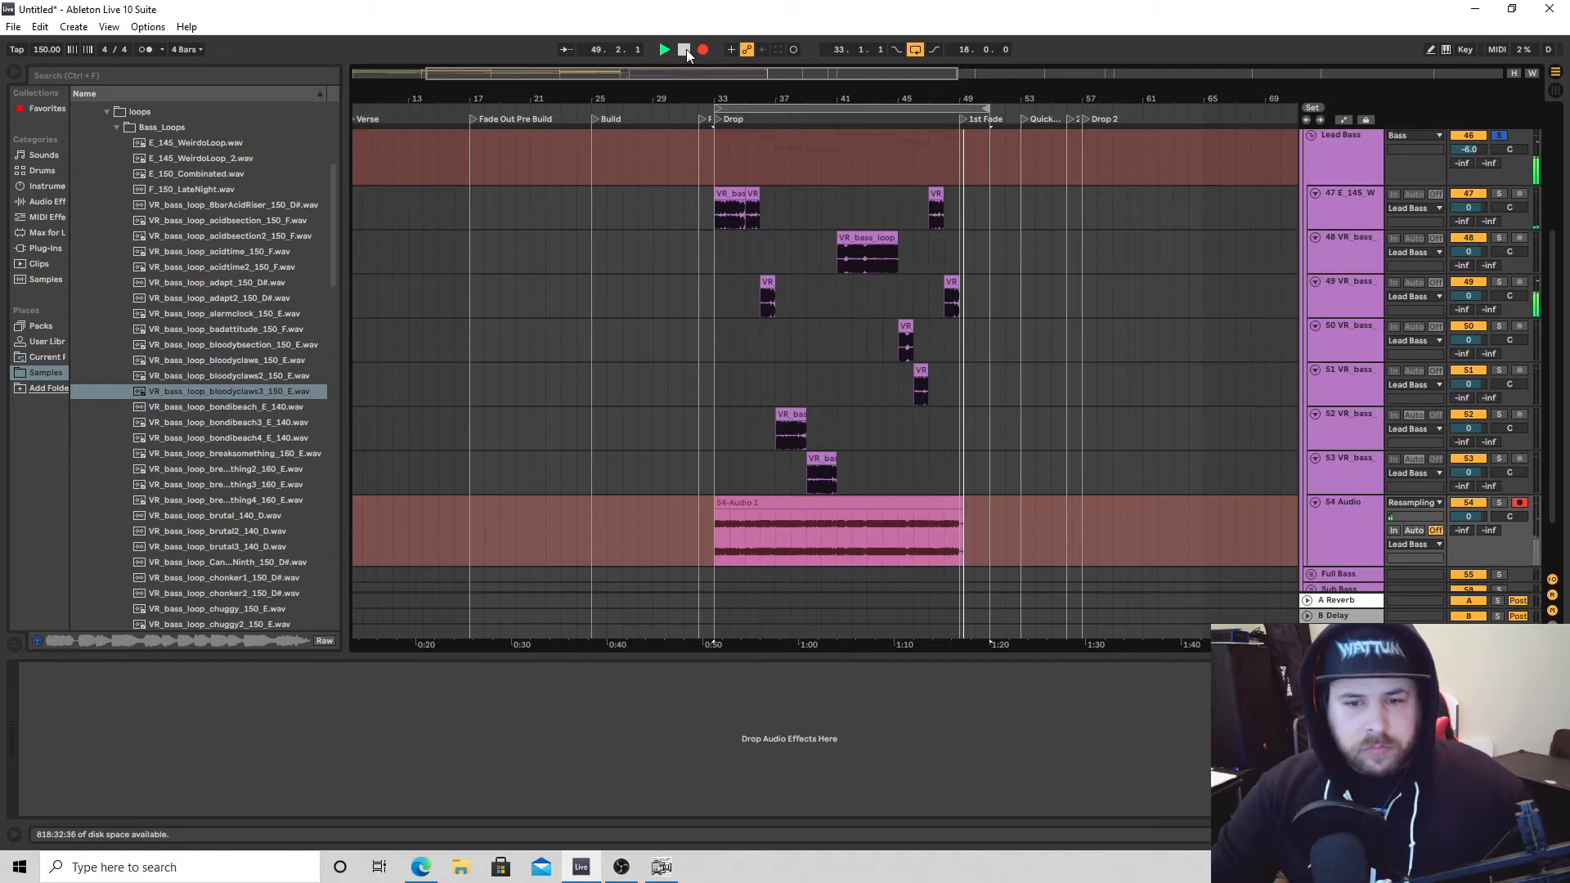
click(684, 50)
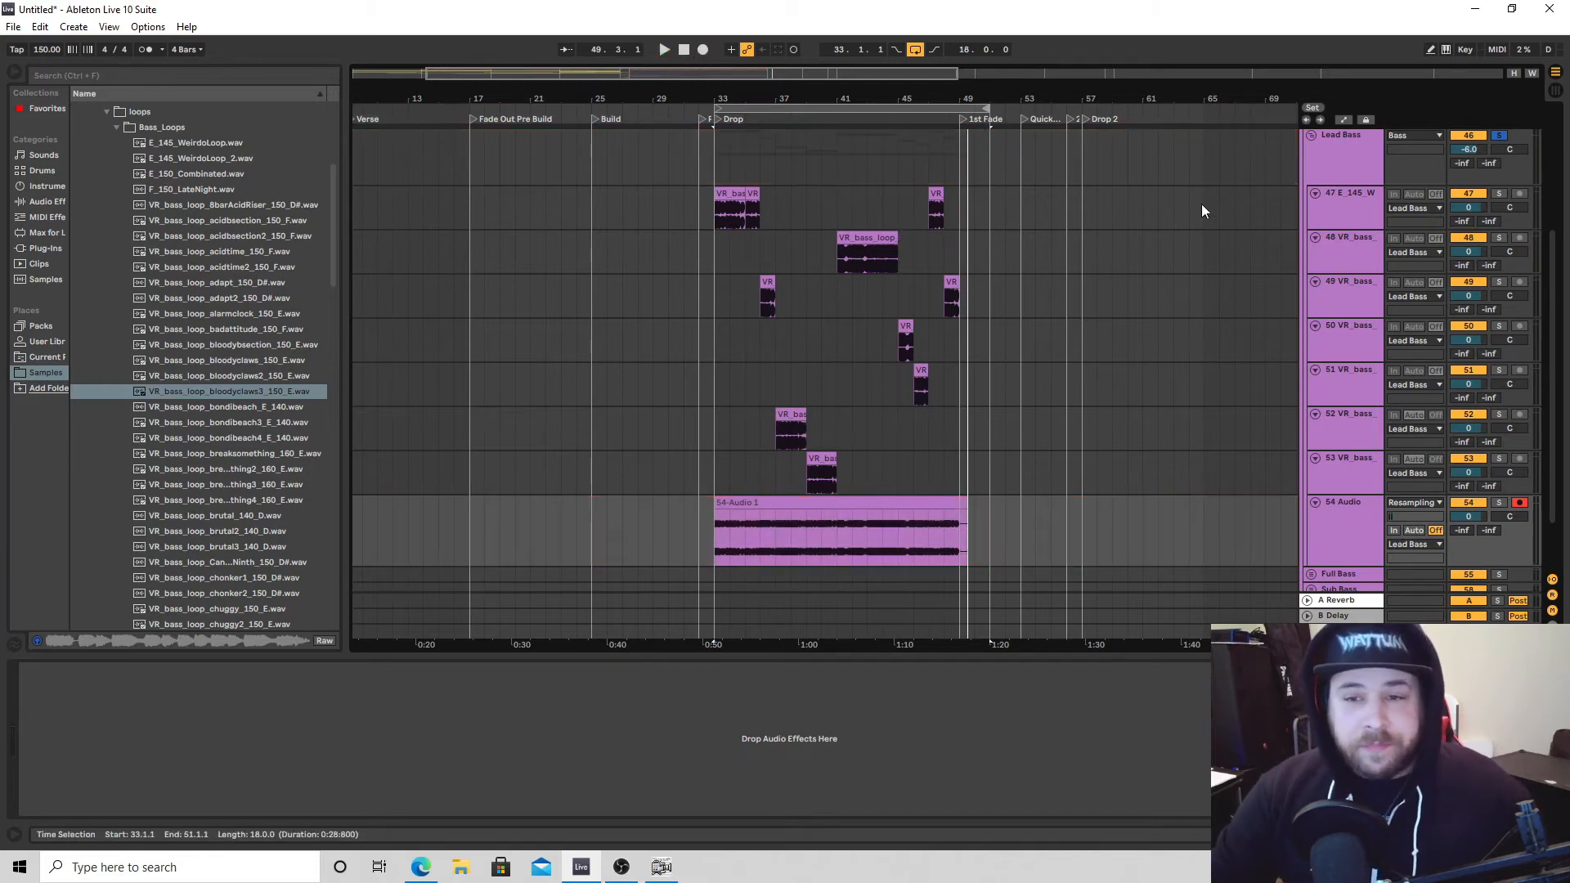
Fold the seven individual bass loop tracks, 47 to 53, in the Lead Bass group.
click(1315, 195)
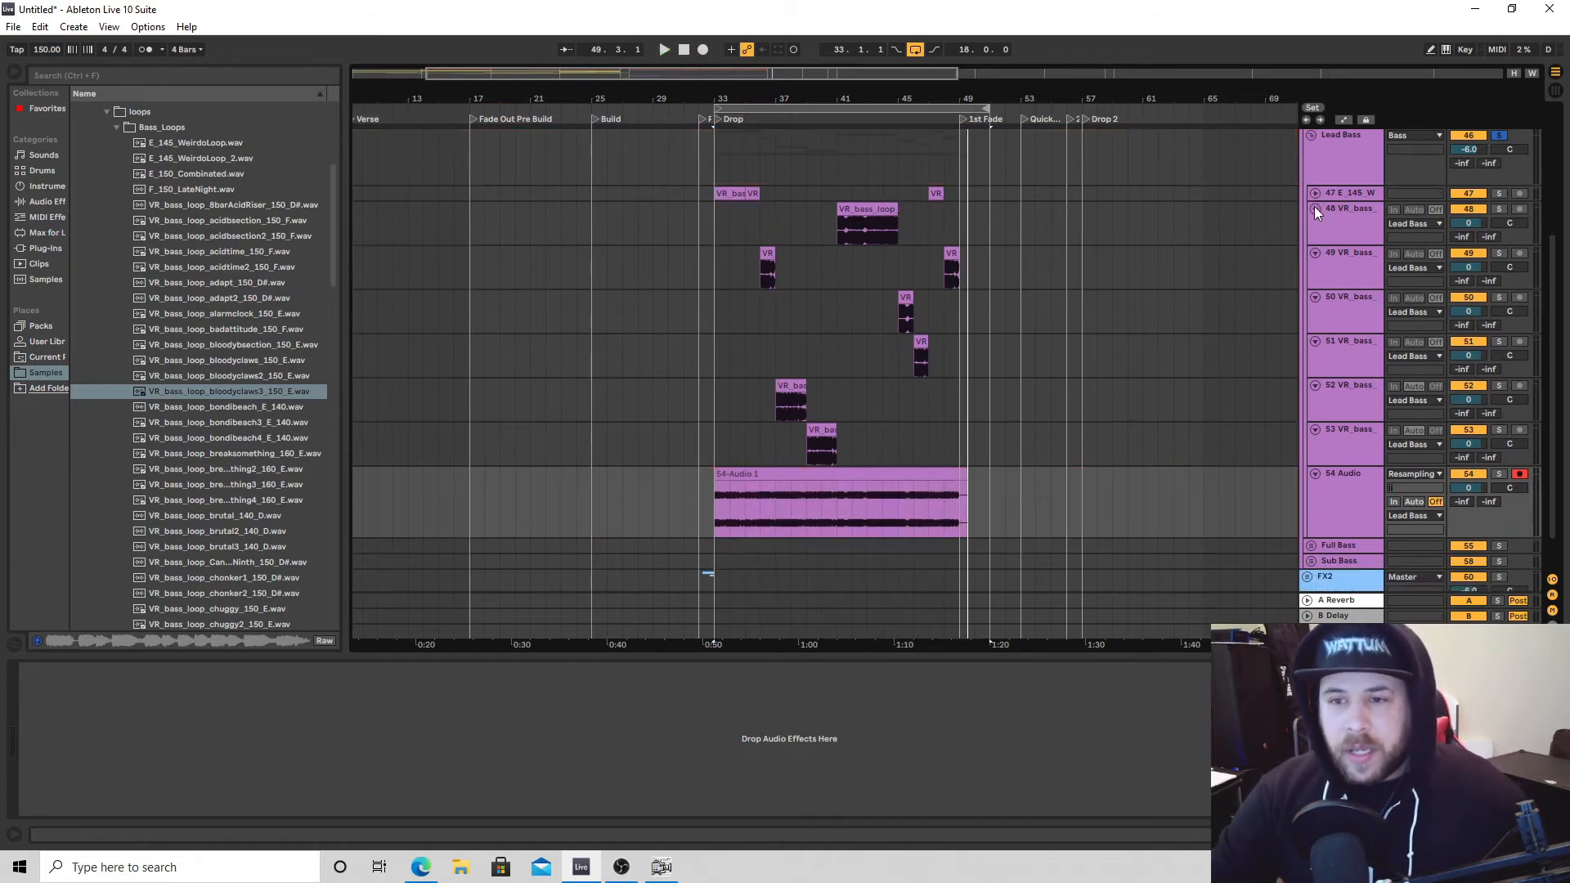
click(1314, 208)
click(1315, 223)
click(1315, 240)
click(1316, 255)
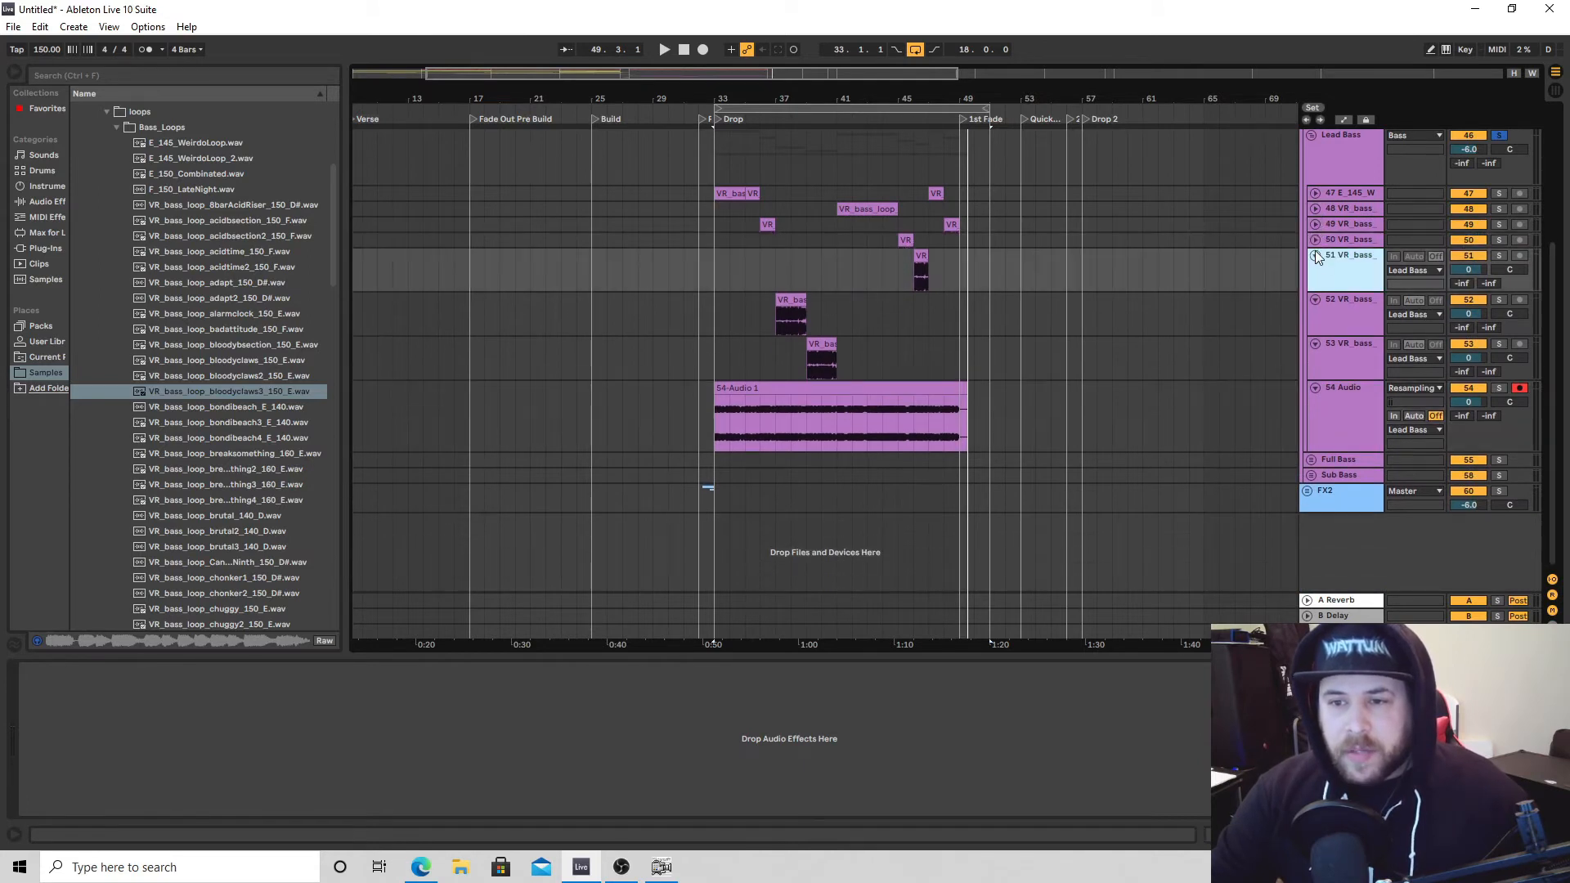
click(1316, 256)
click(1317, 271)
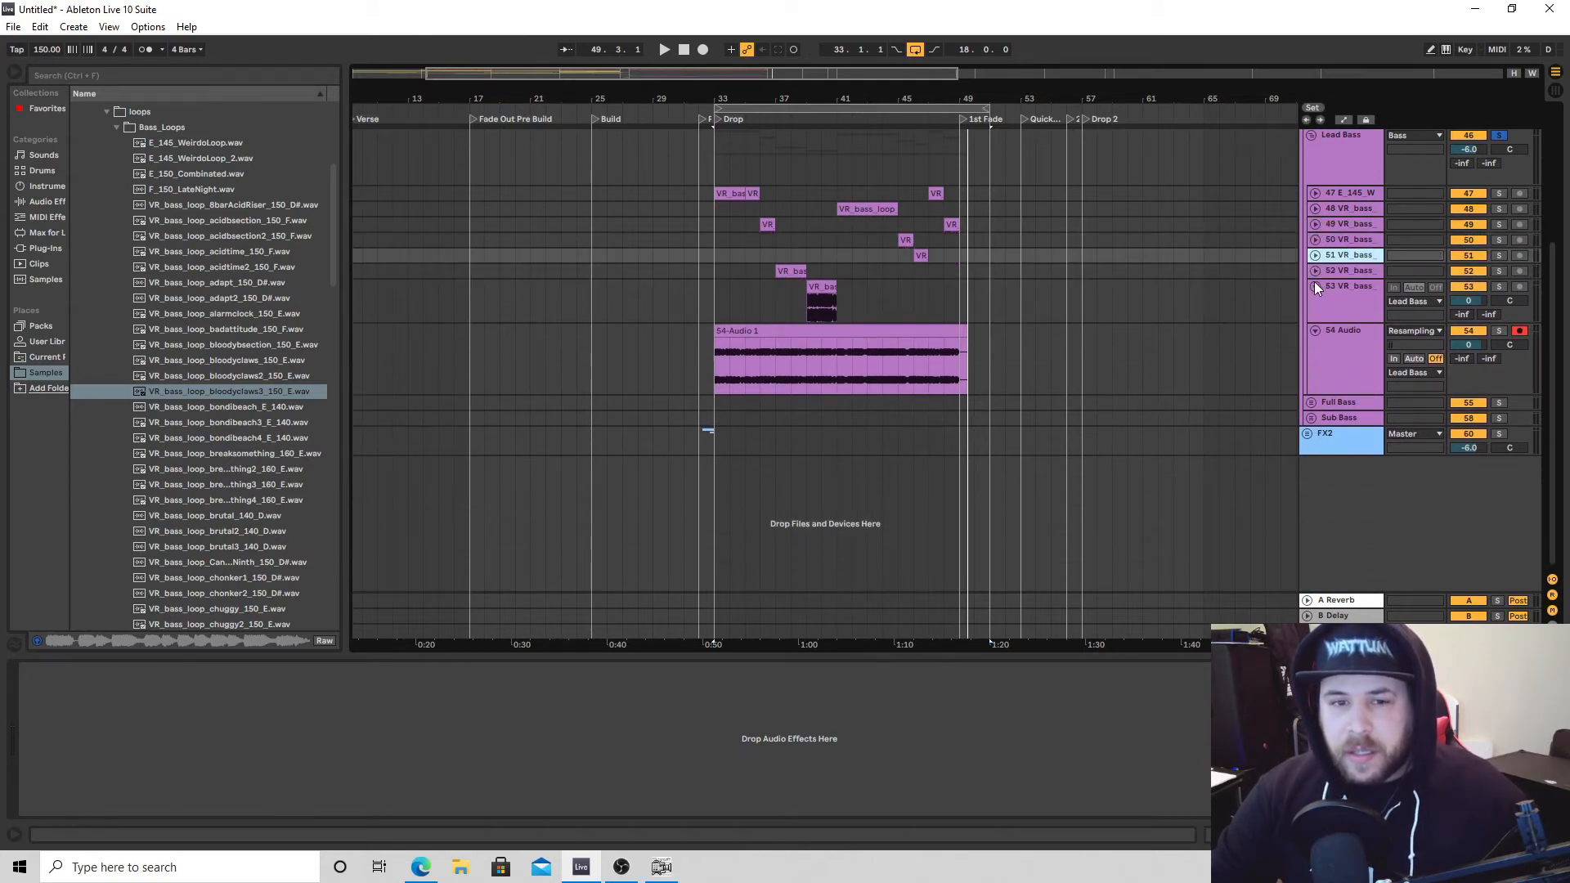
click(1315, 286)
Deactivate bass loop tracks 47 to 53 so that only the resampled recording sounds.
click(1470, 194)
click(1470, 209)
click(1469, 224)
click(1469, 240)
click(1469, 256)
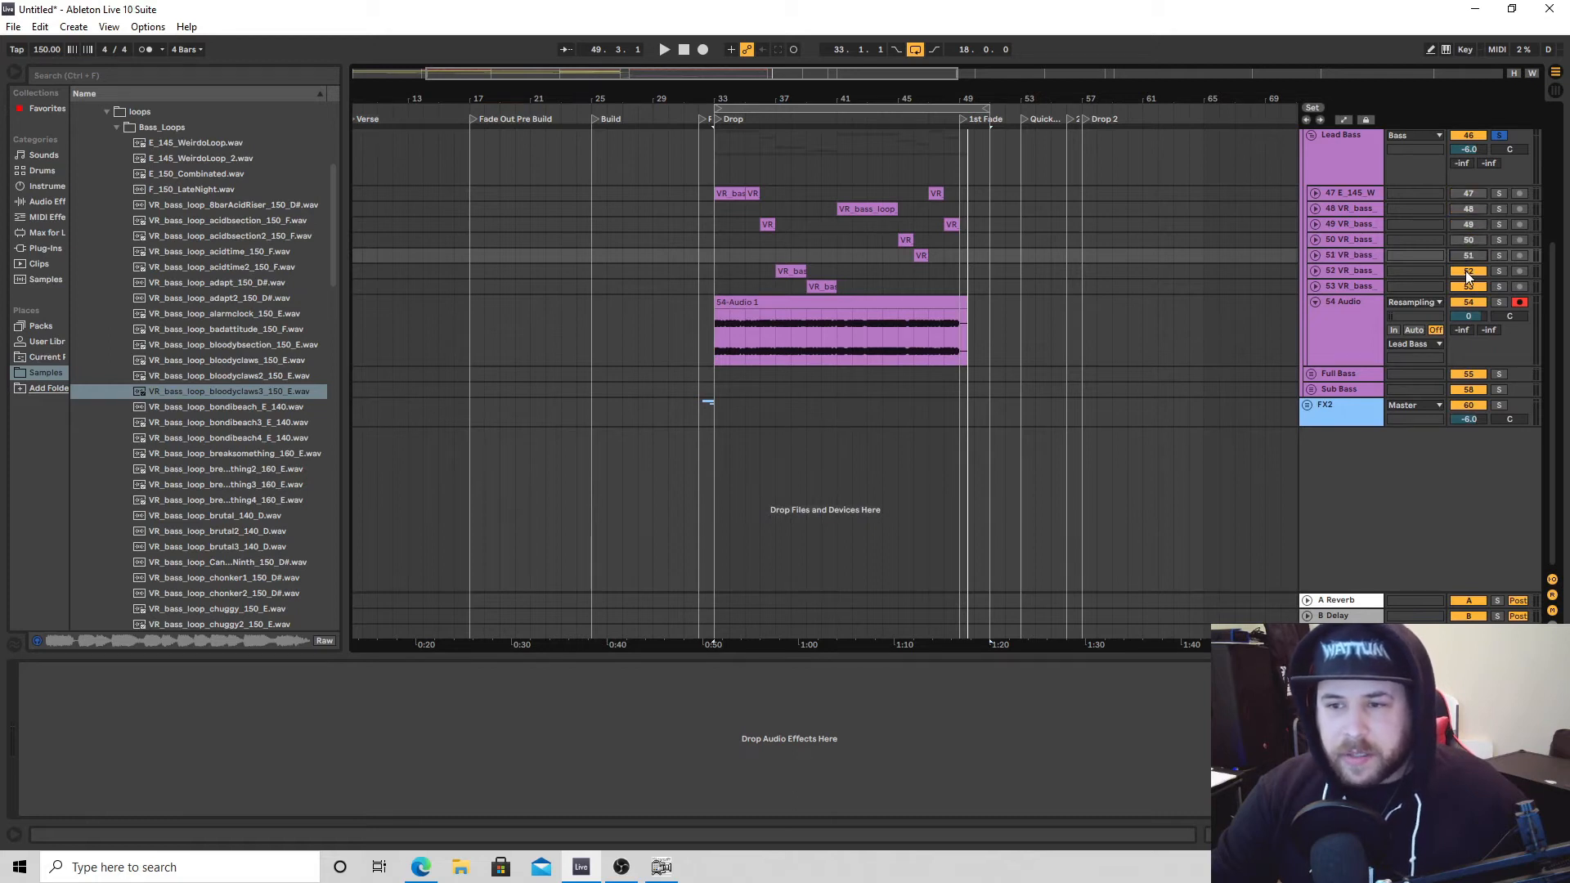
click(1468, 272)
click(1467, 287)
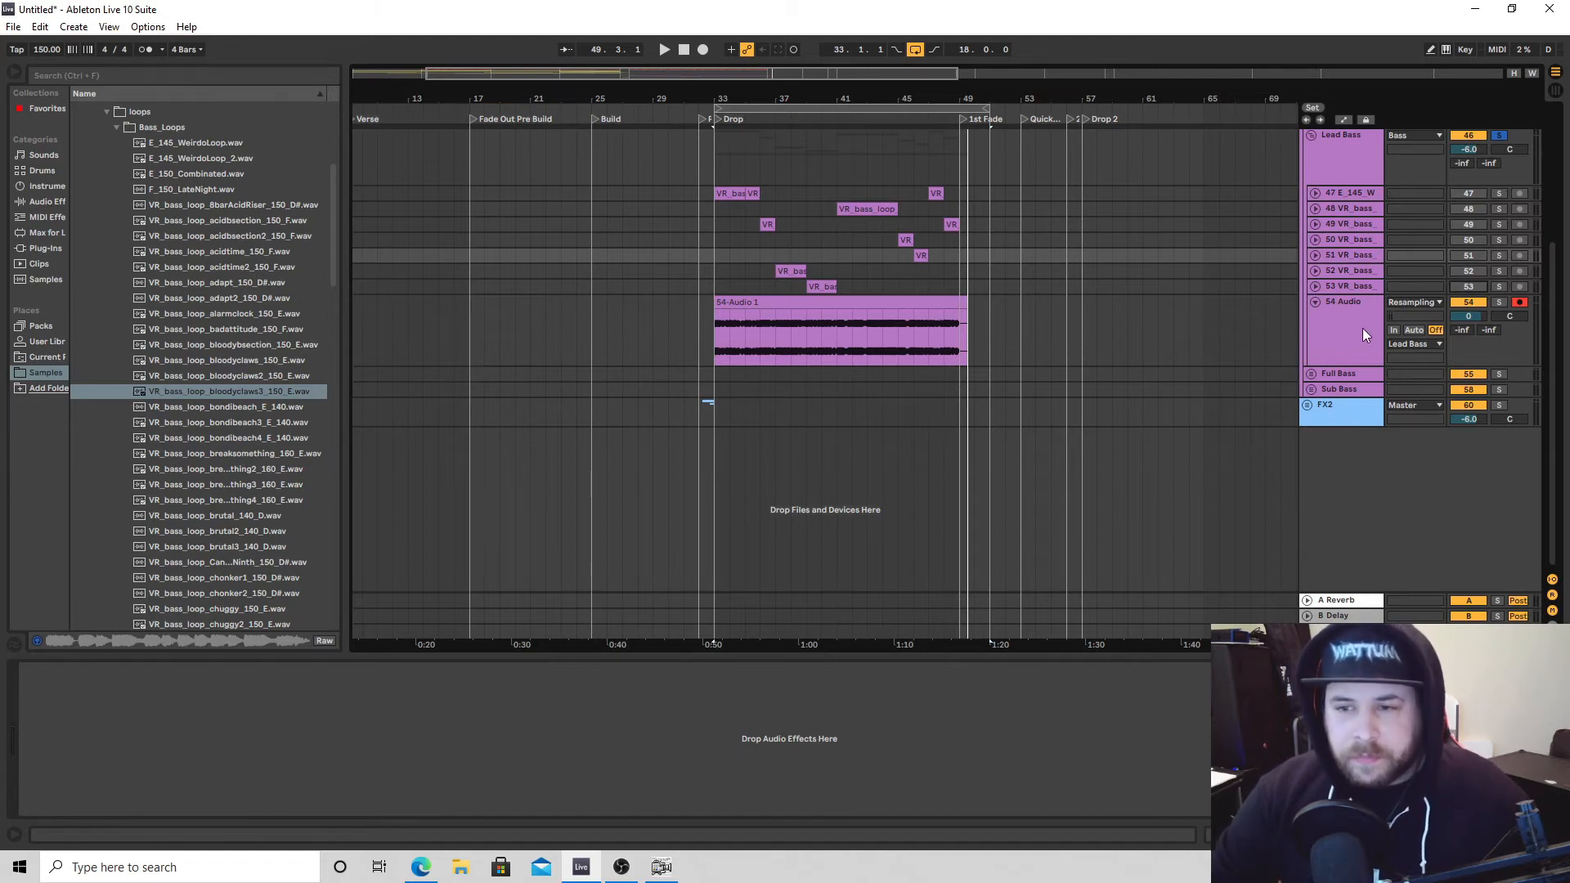
Shorten the loop region and the resampled clip on track 54 to end at bar 49, and play from bar 32.
drag(987, 108, 958, 109)
drag(965, 303, 957, 302)
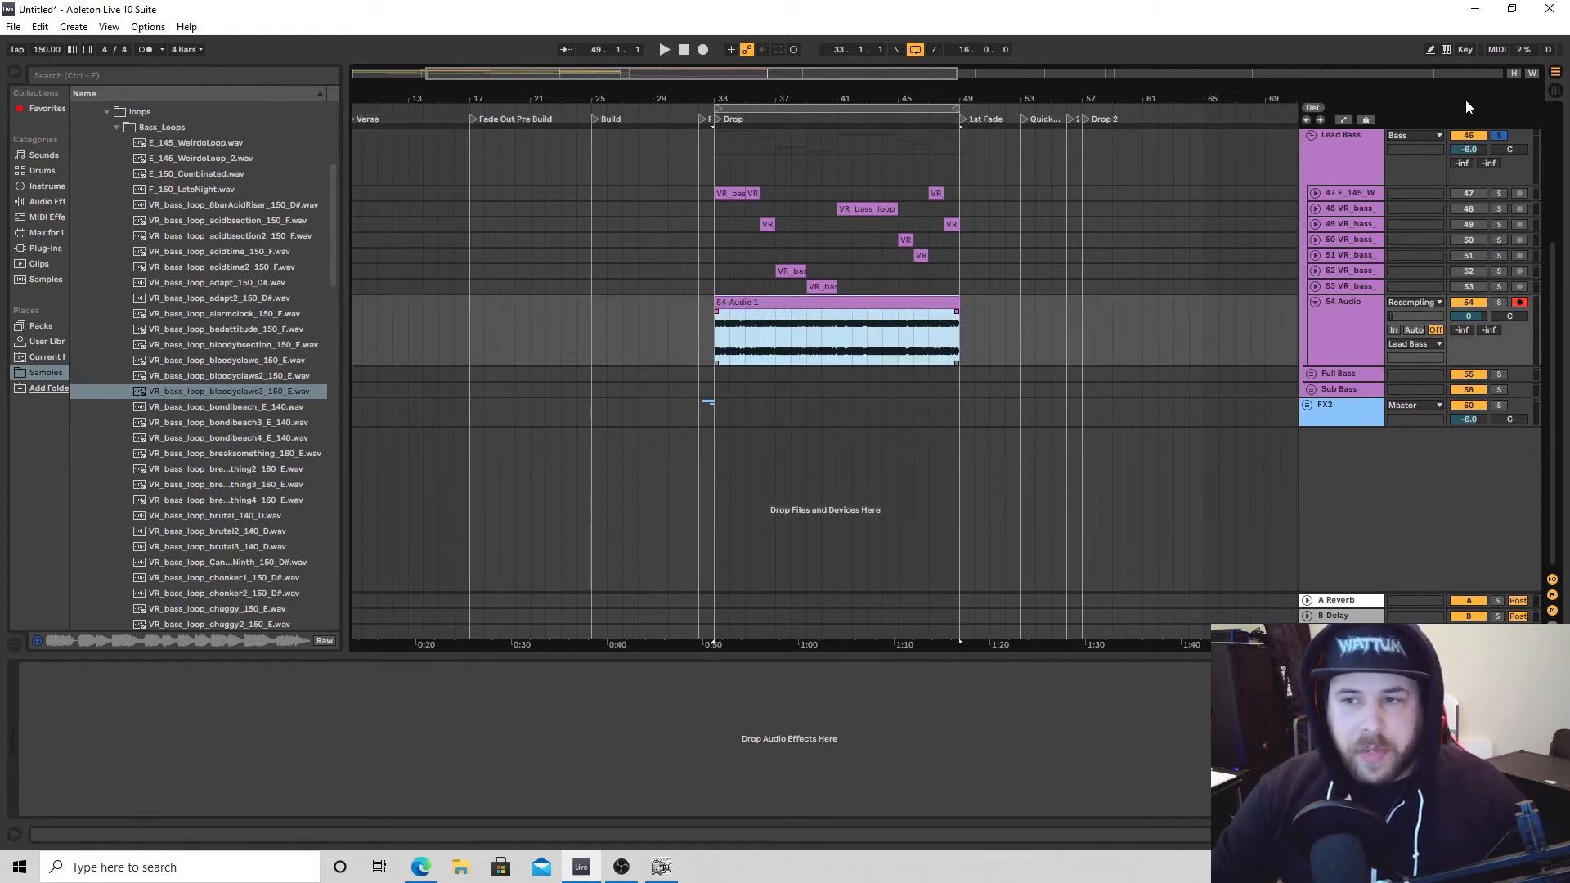
click(755, 335)
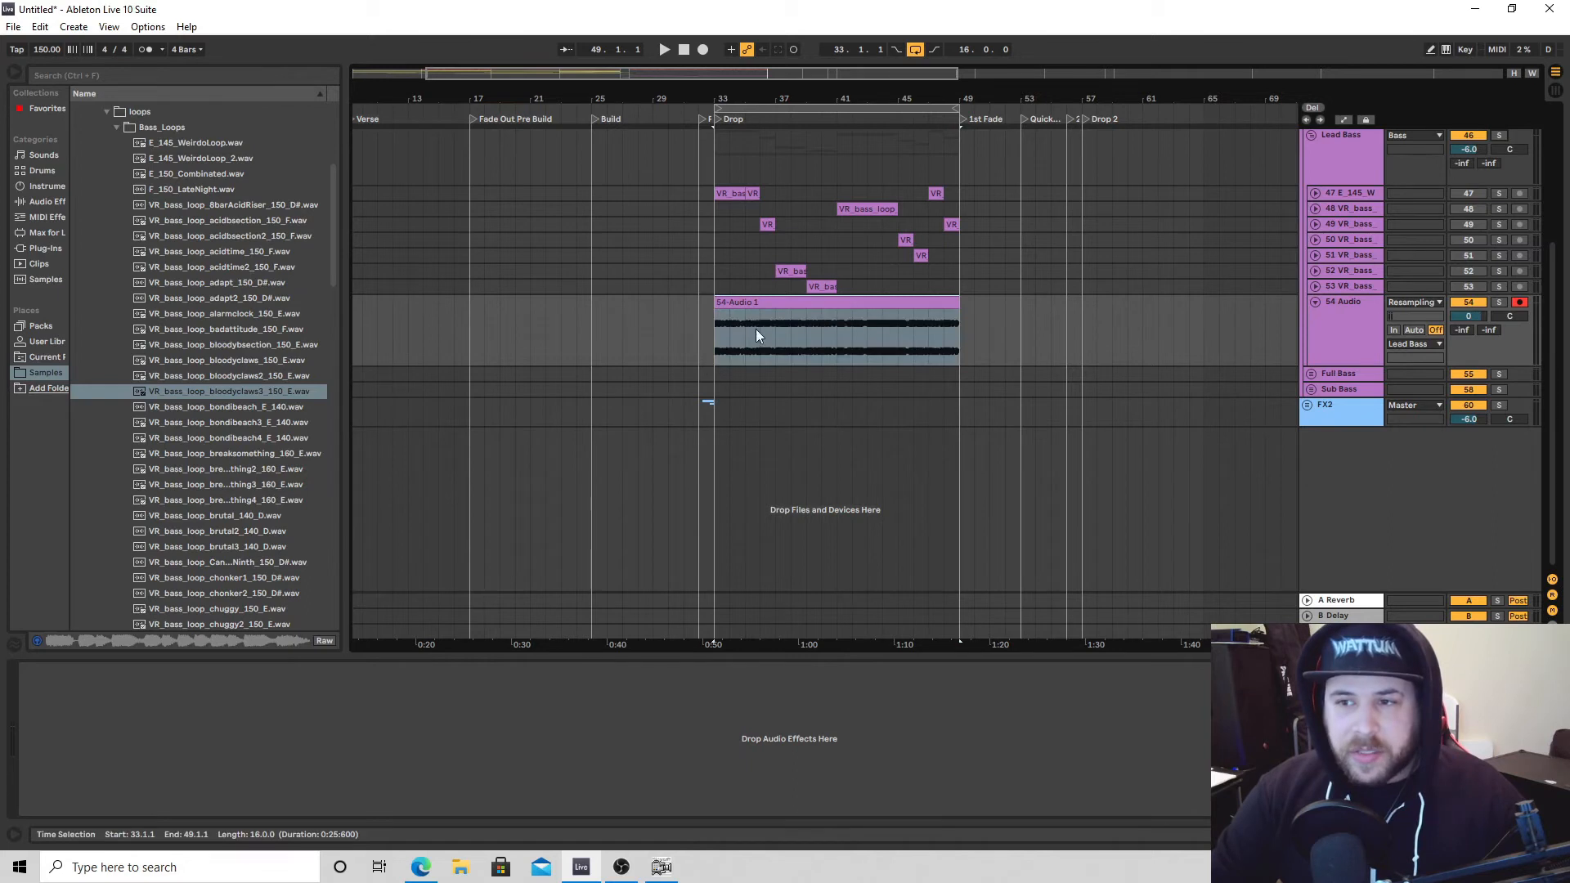
click(694, 336)
key(space)
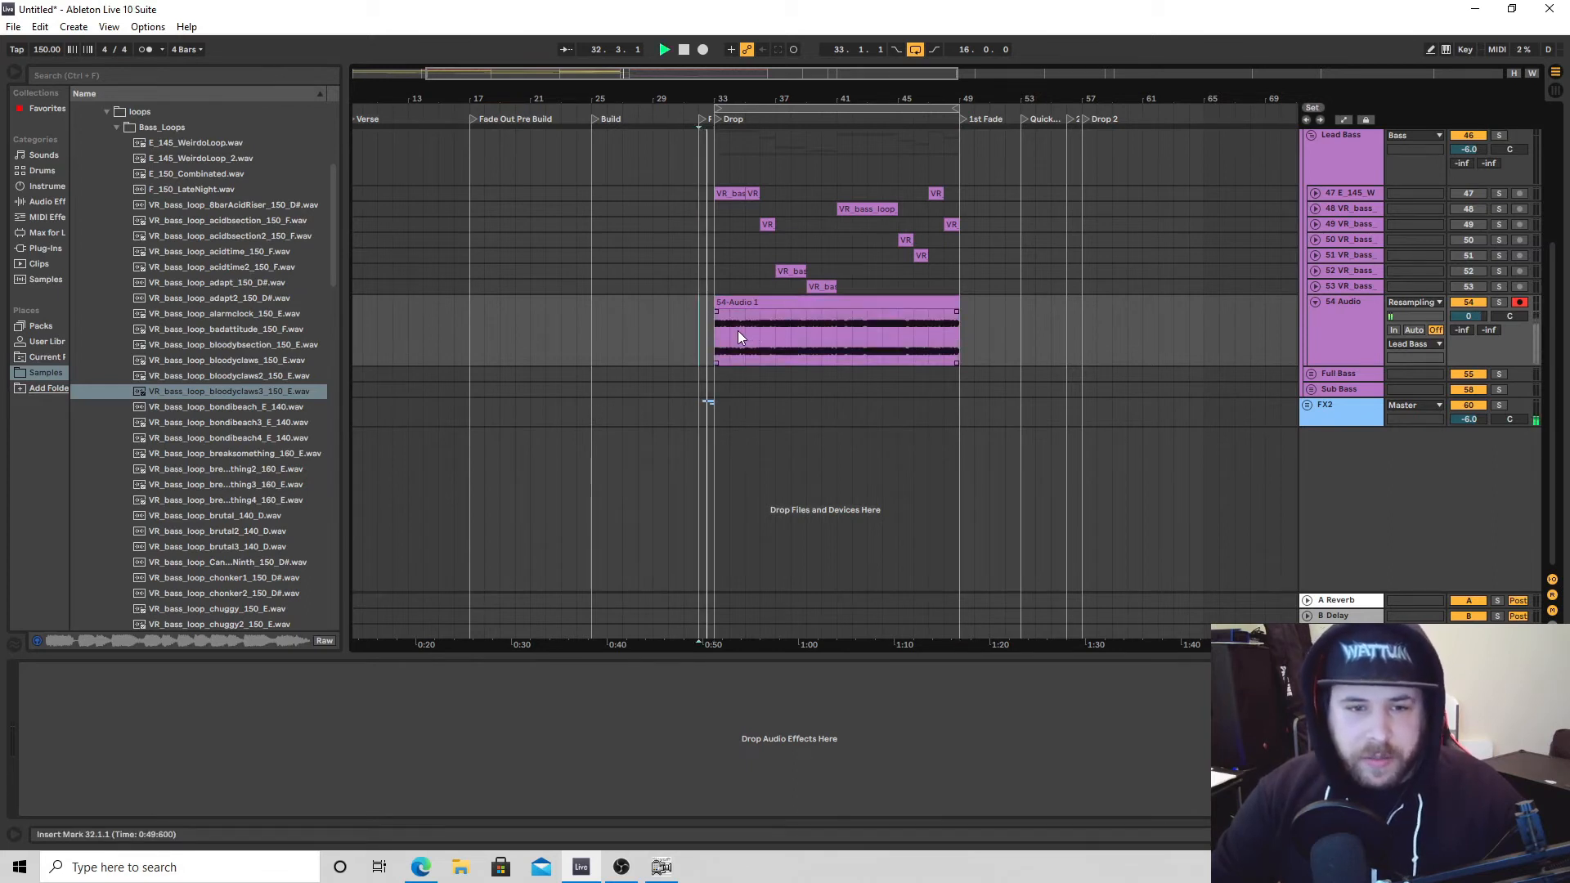
Raise the gain of the resampled clip on track 54 to 10 dB during playback, and stop.
double_click(831, 314)
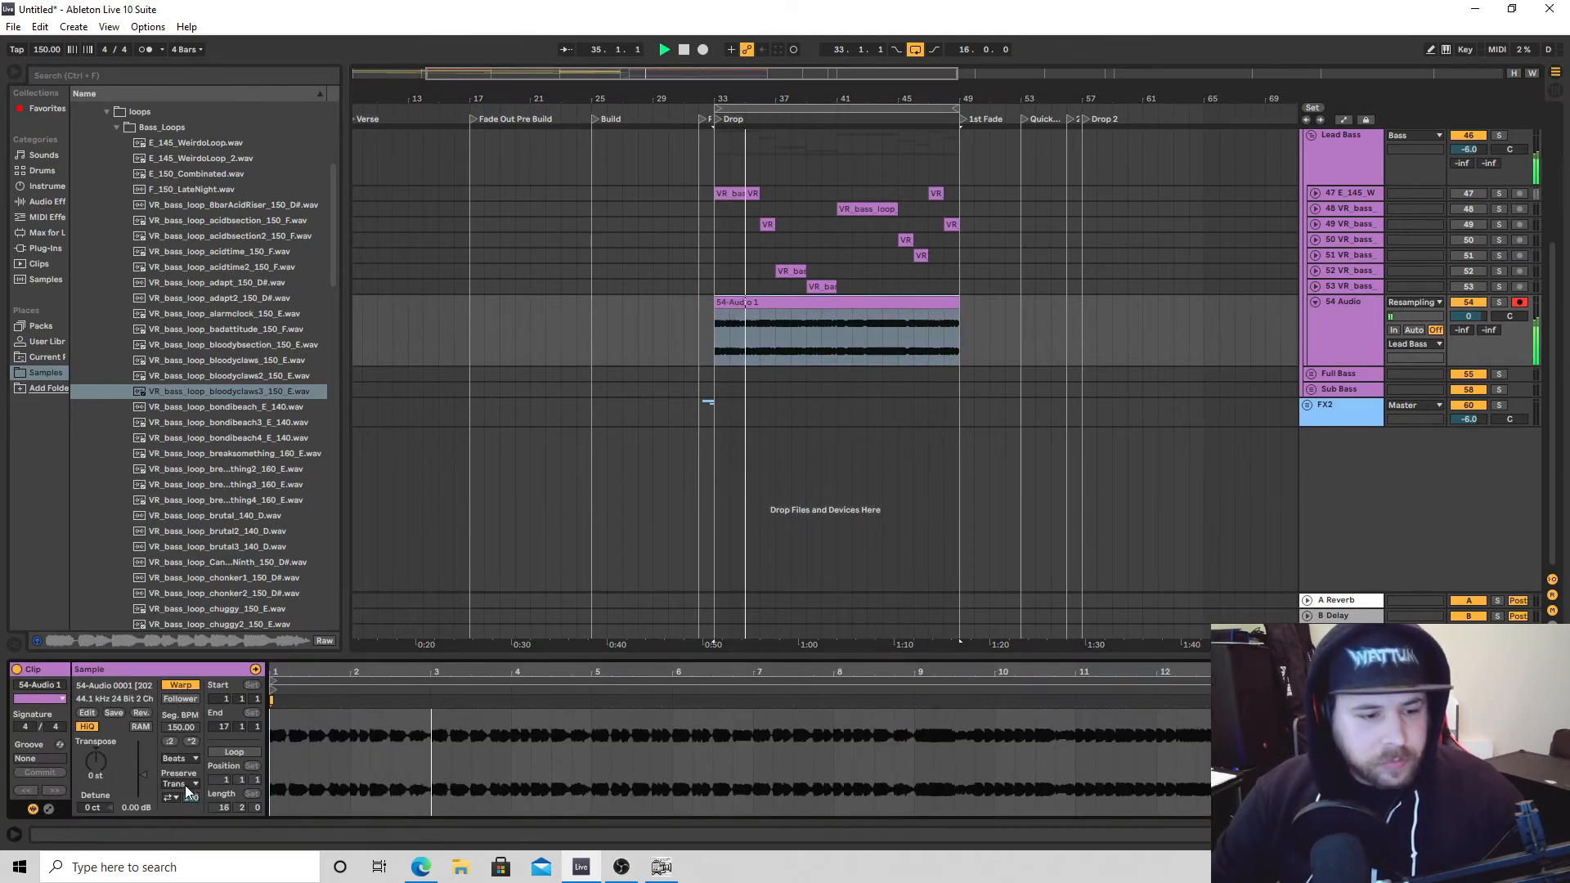
drag(136, 807, 136, 779)
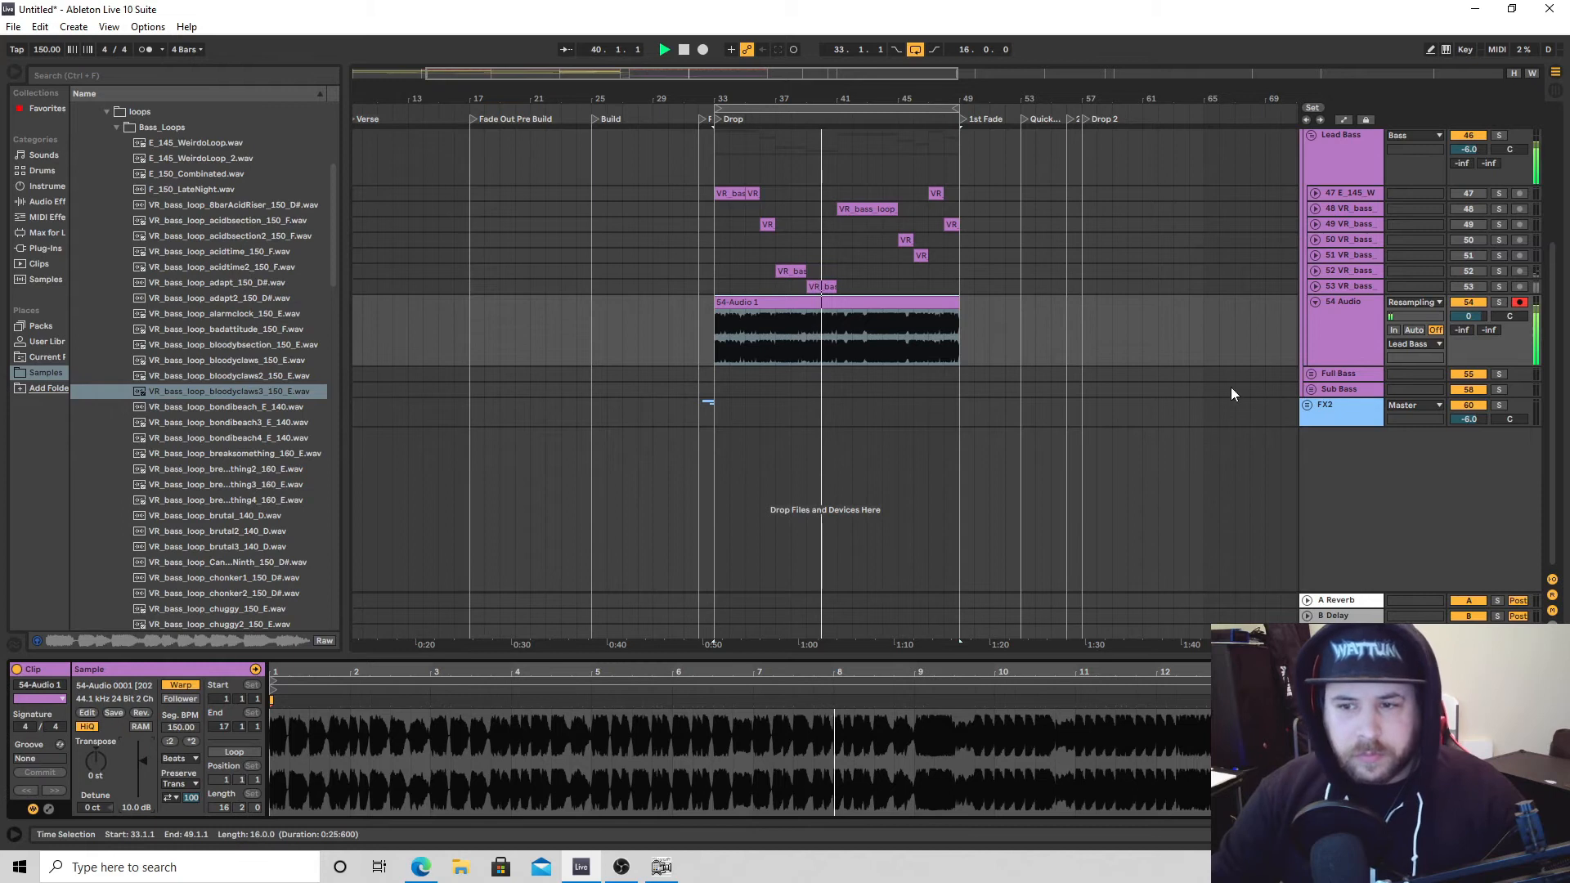
key(space)
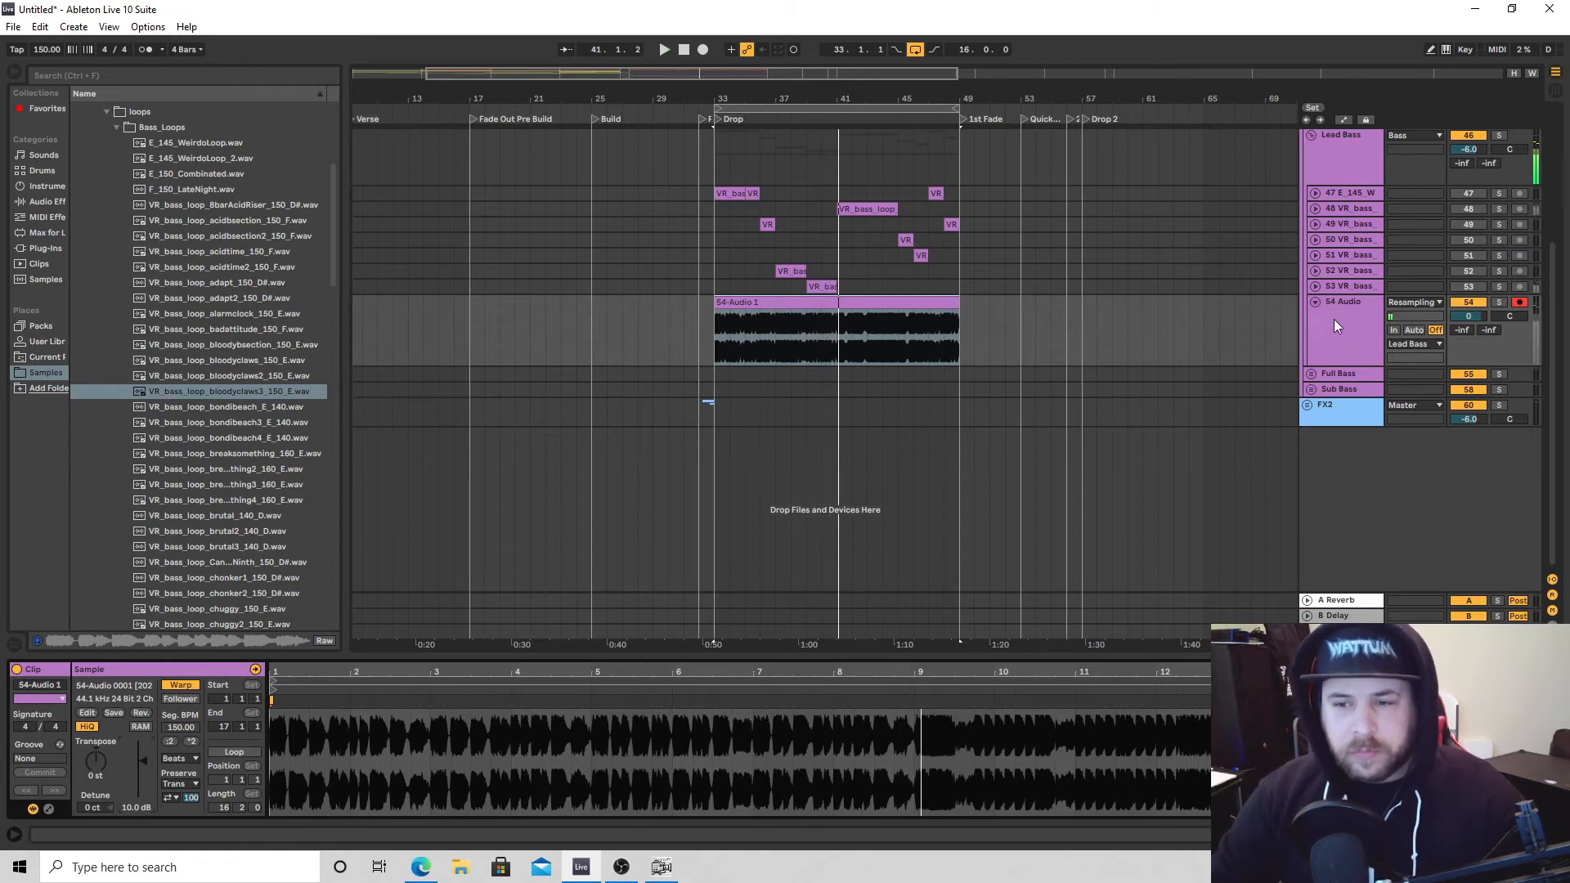
Freeze and flatten track 54, and open the resulting clip's sample settings.
right_click(1332, 321)
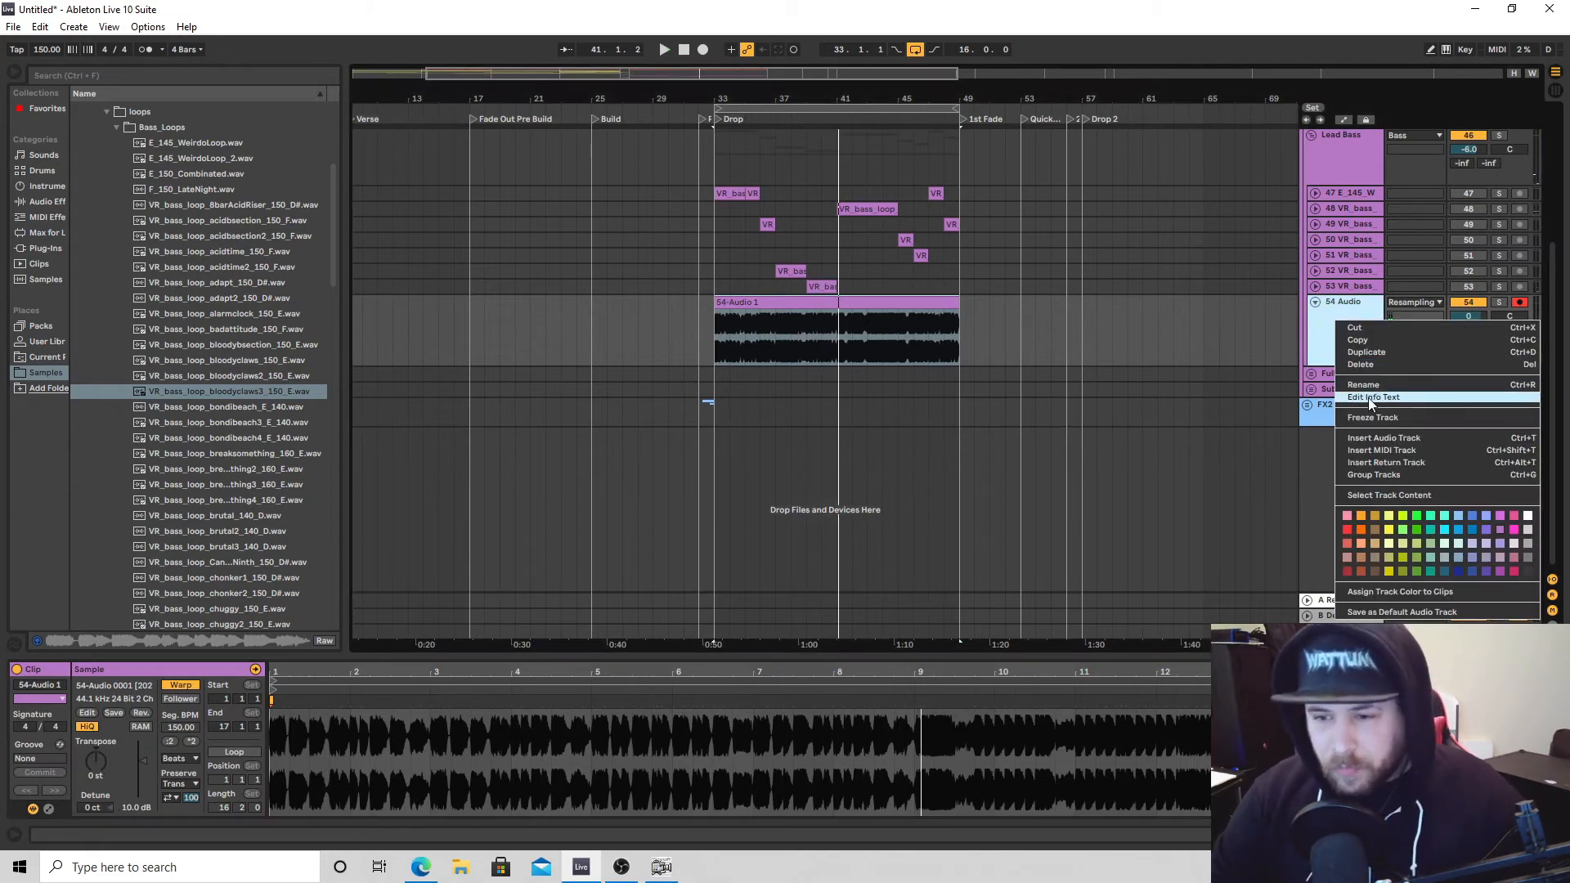
right_click(1326, 327)
right_click(1325, 327)
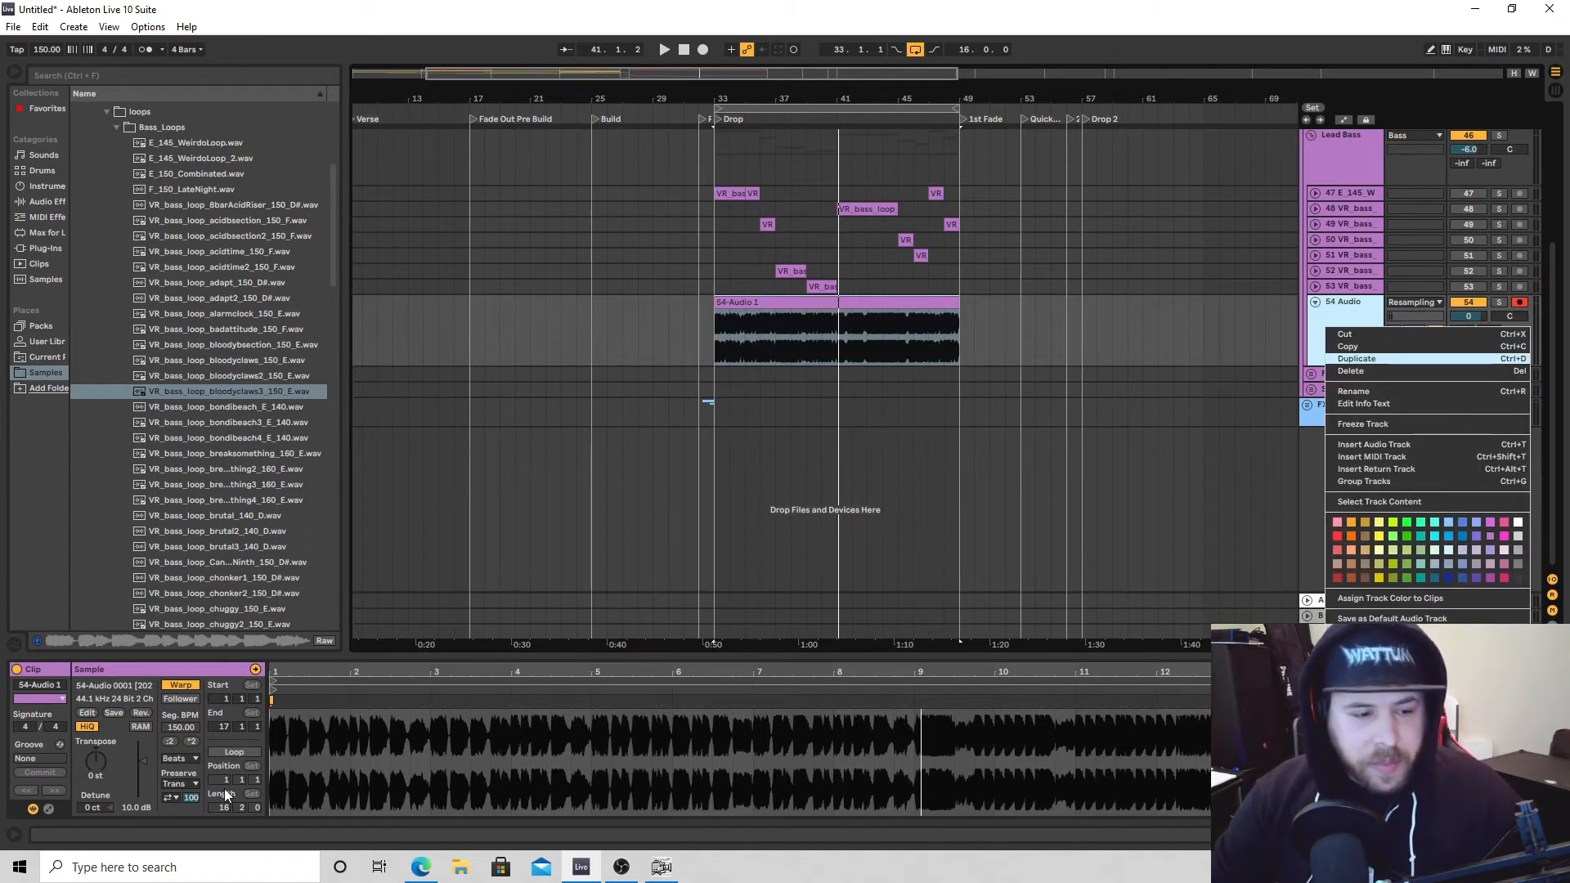
right_click(1316, 327)
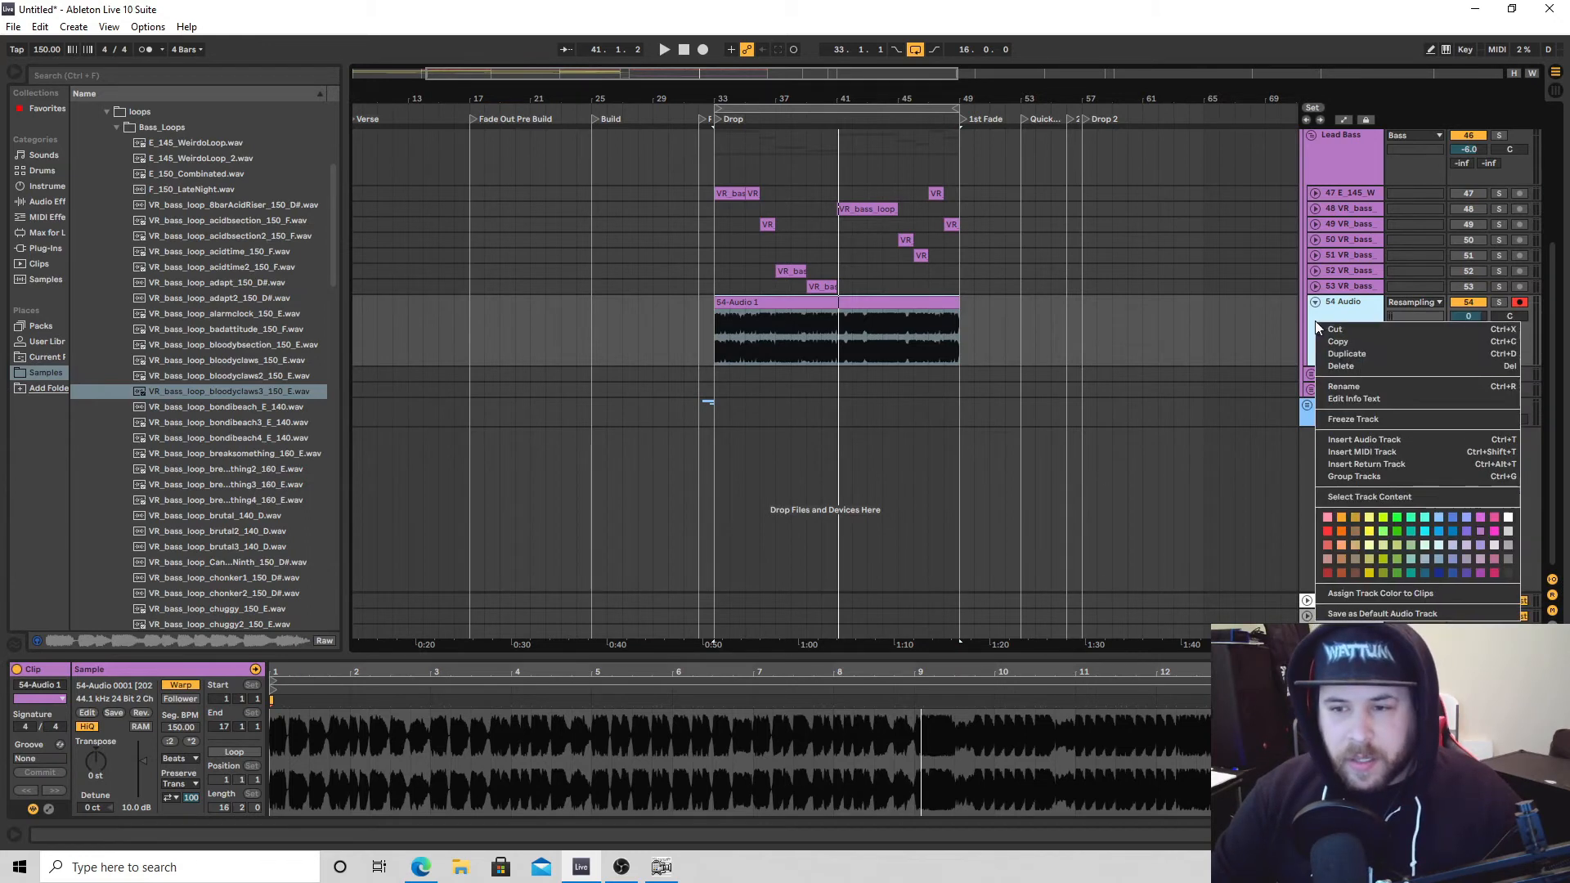
click(1361, 419)
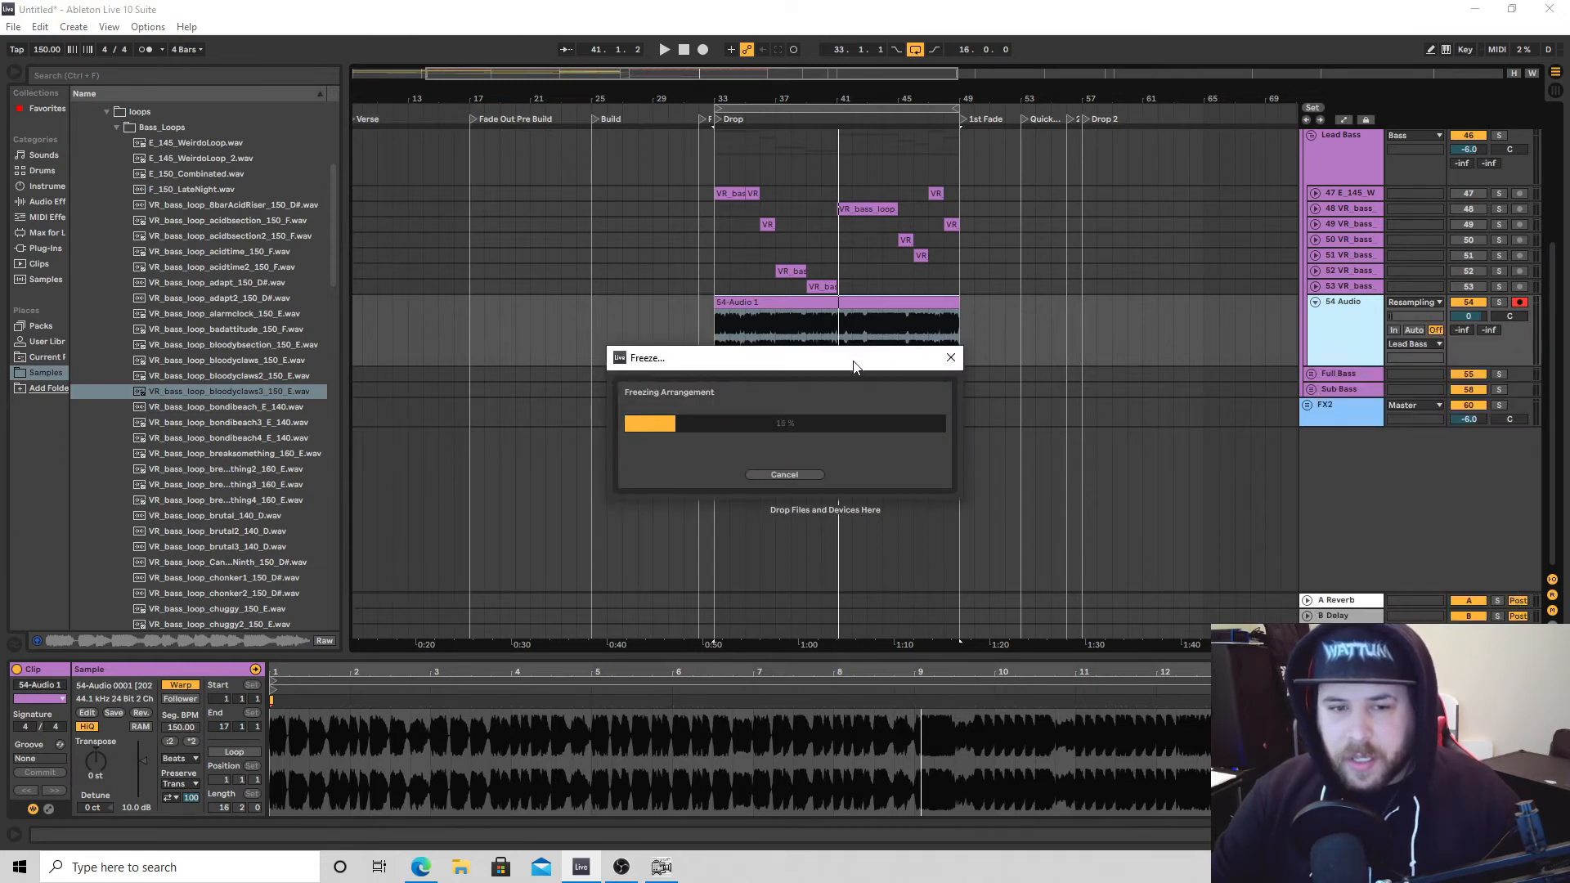
right_click(1326, 335)
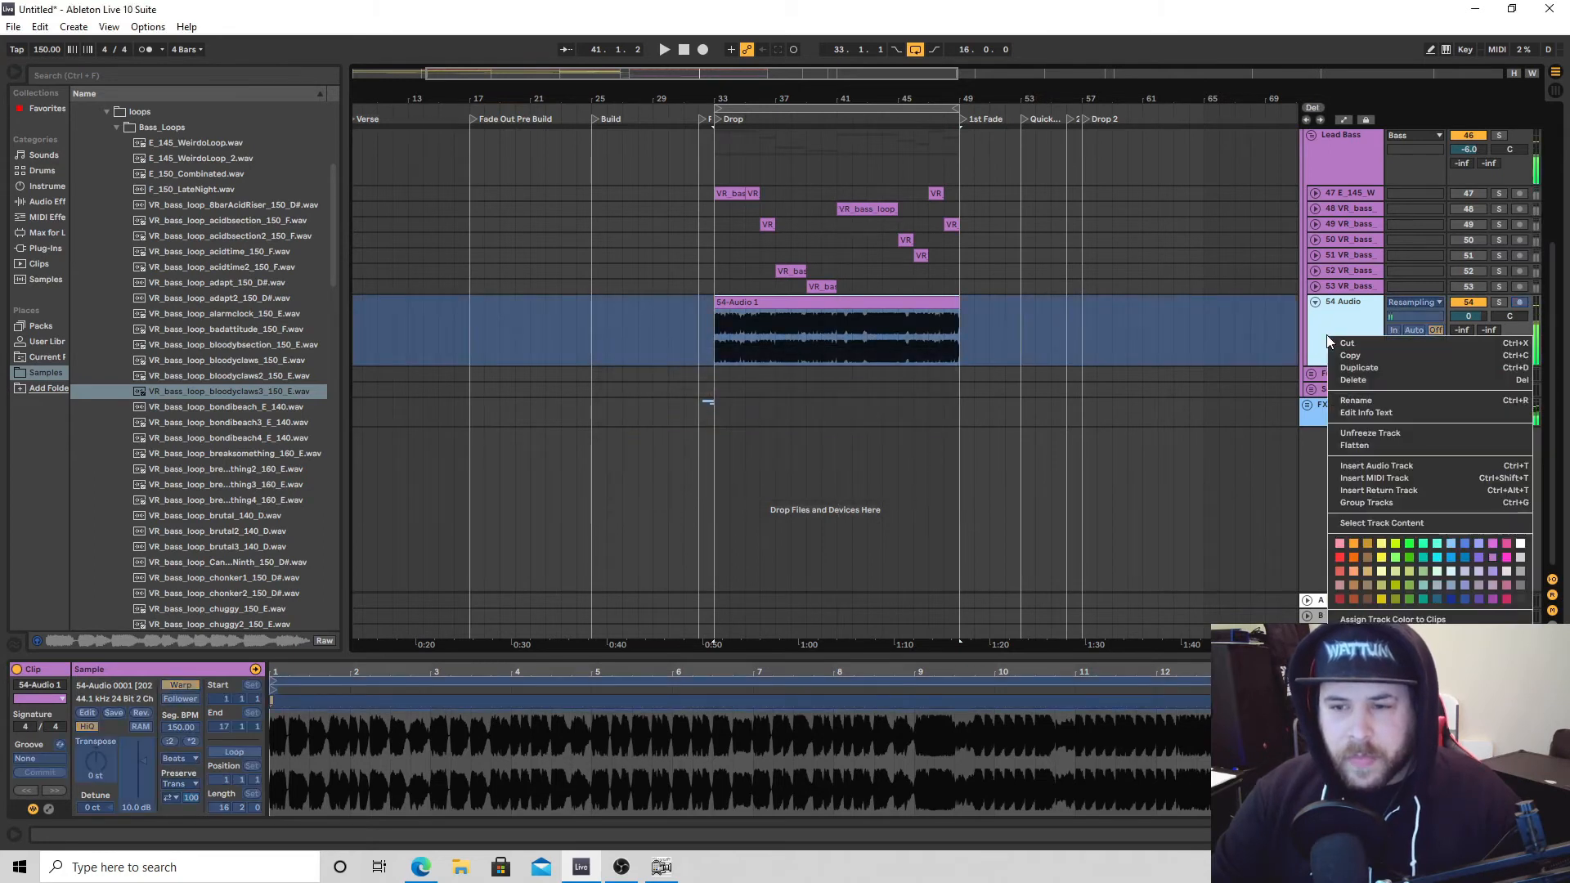
click(1376, 446)
click(908, 328)
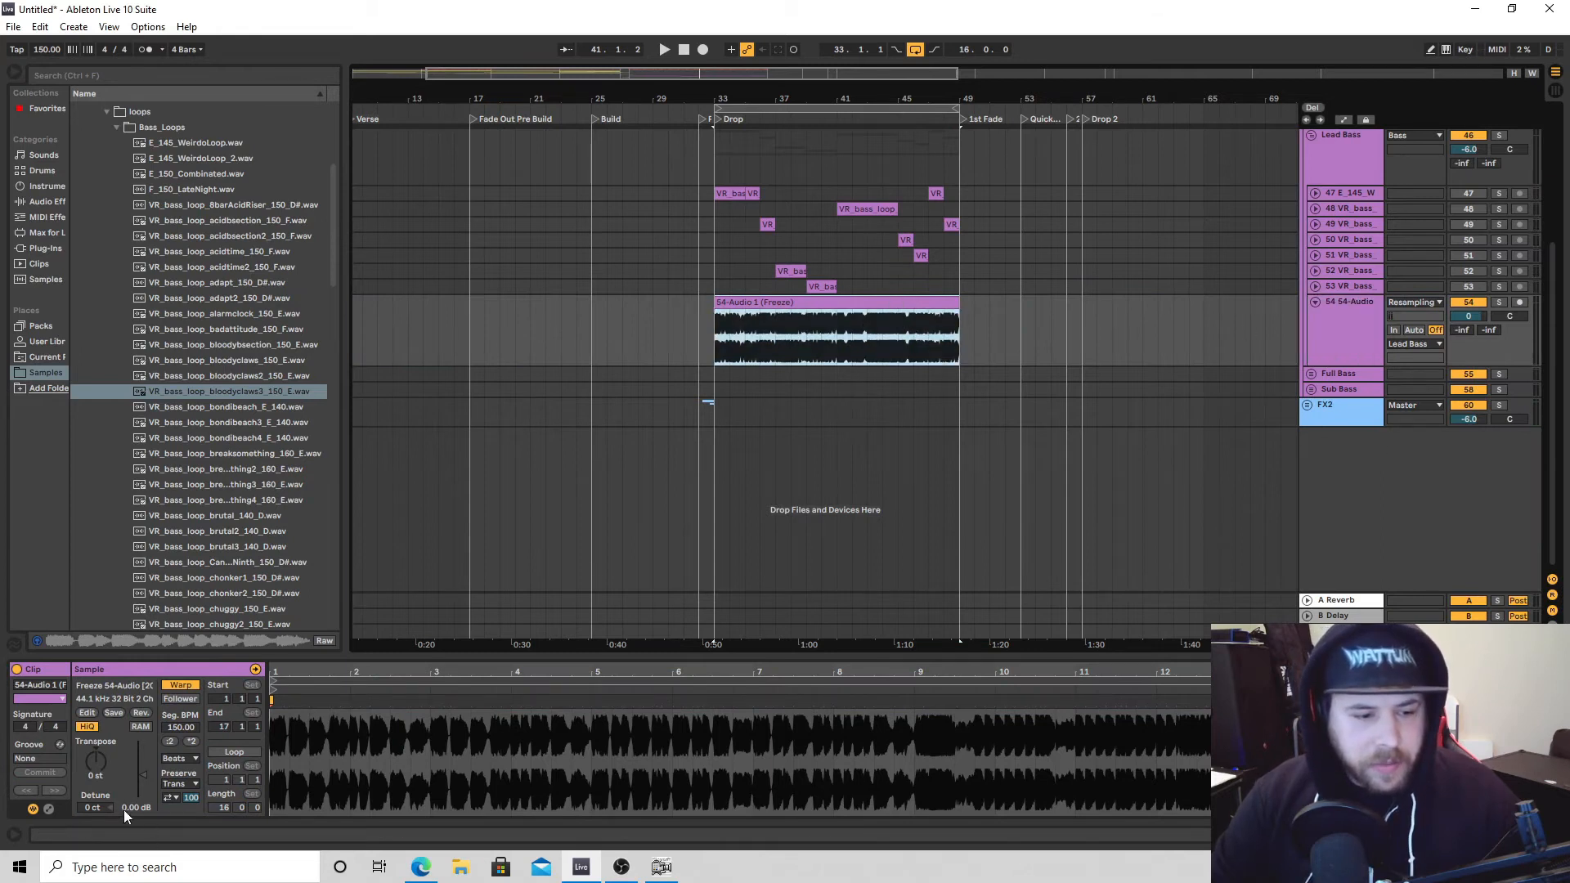
Add an EQ Eight audio effect to the flattened resample track 54.
click(1351, 313)
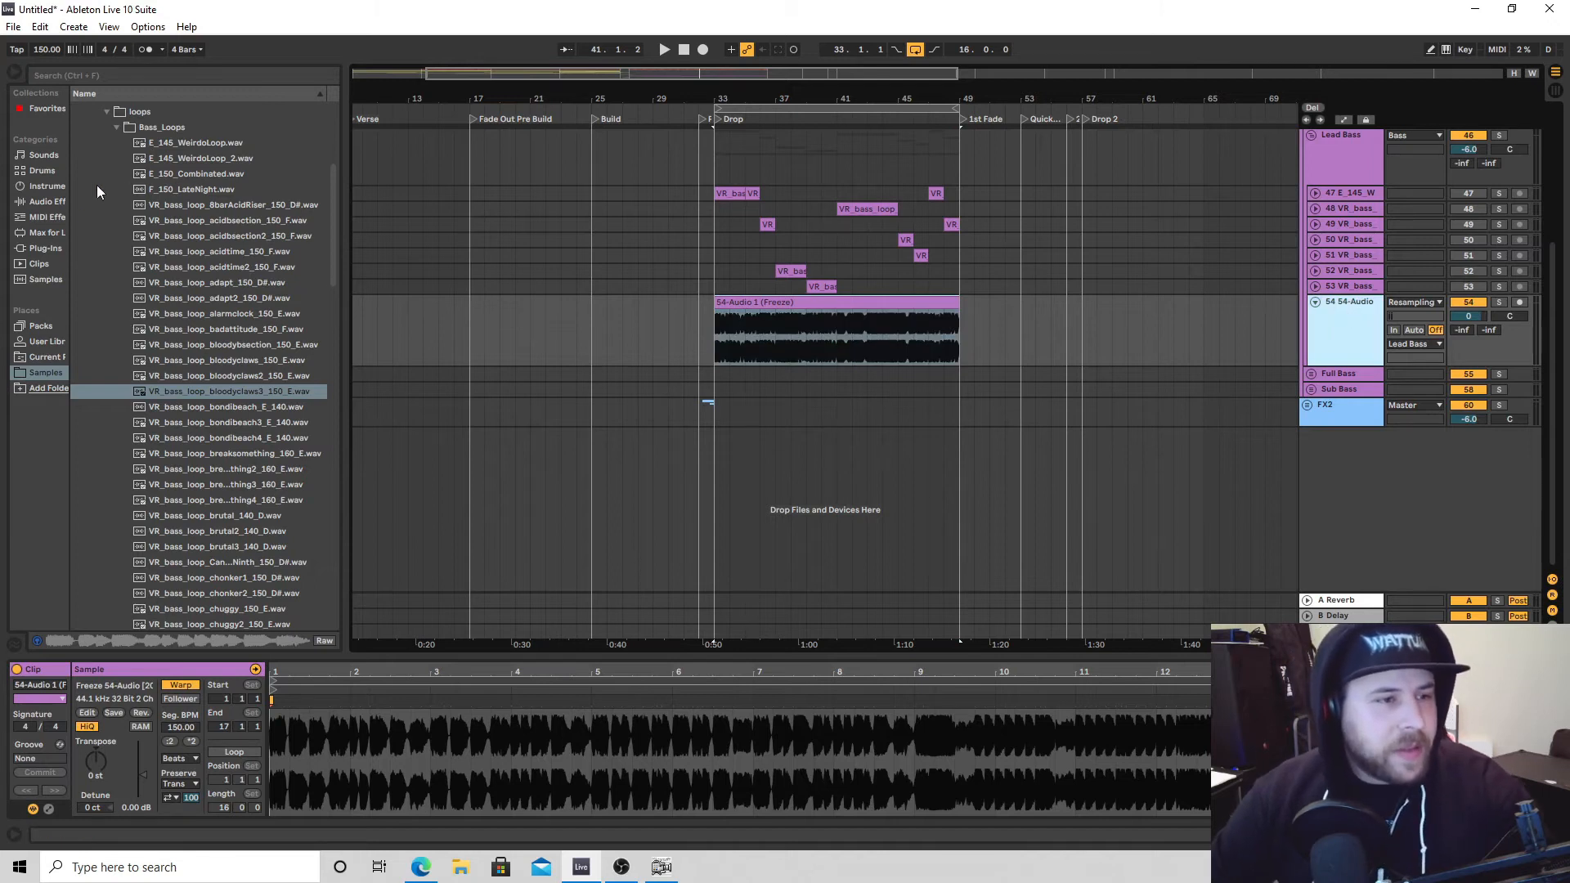
click(47, 202)
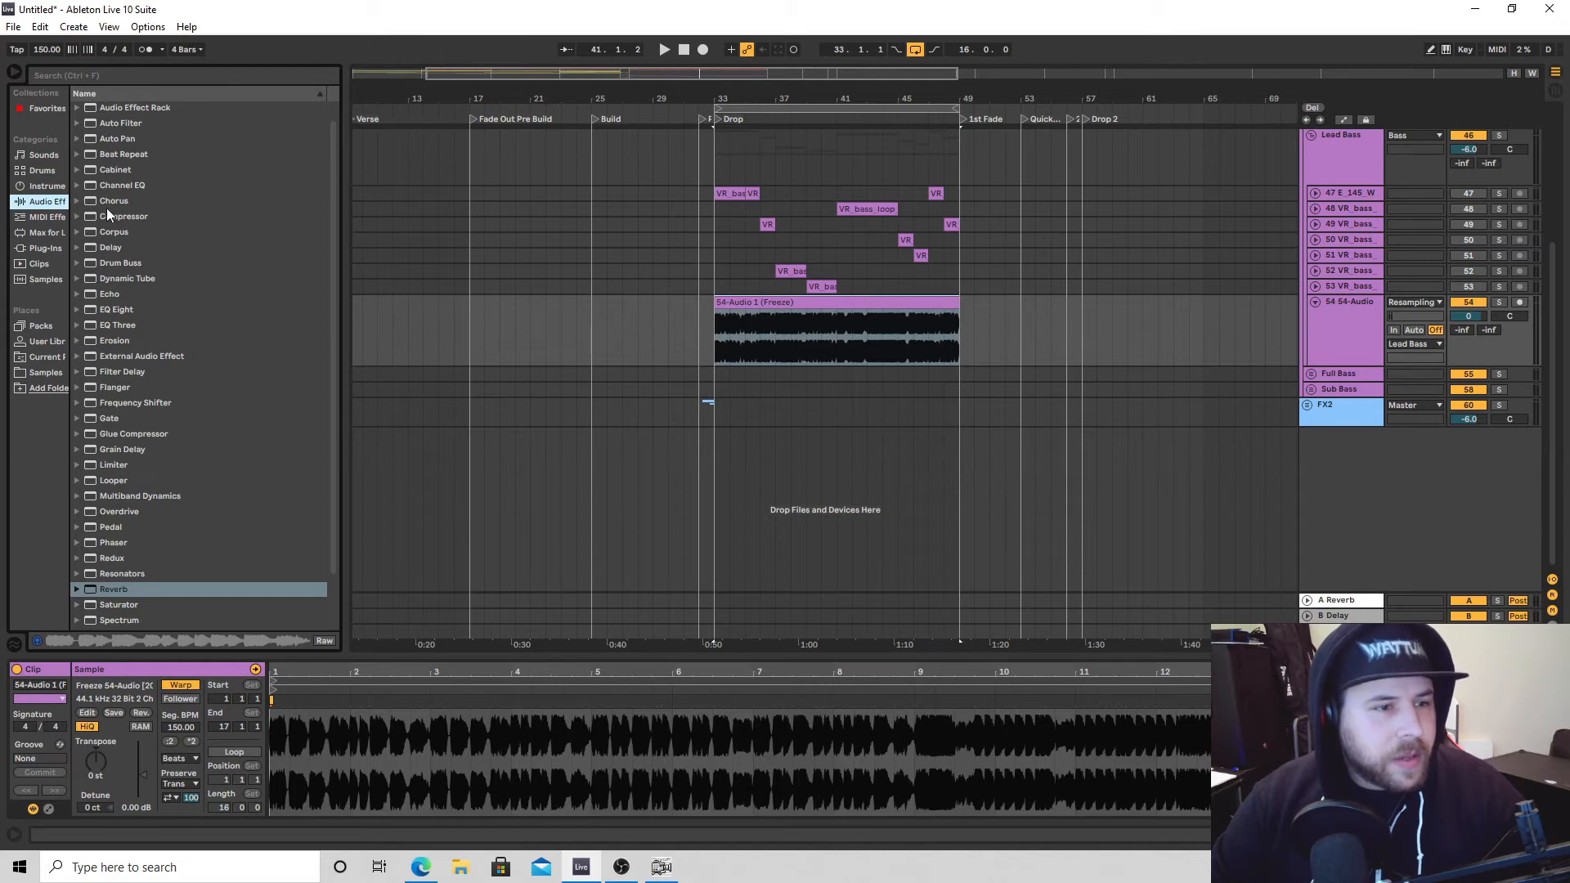
double_click(114, 309)
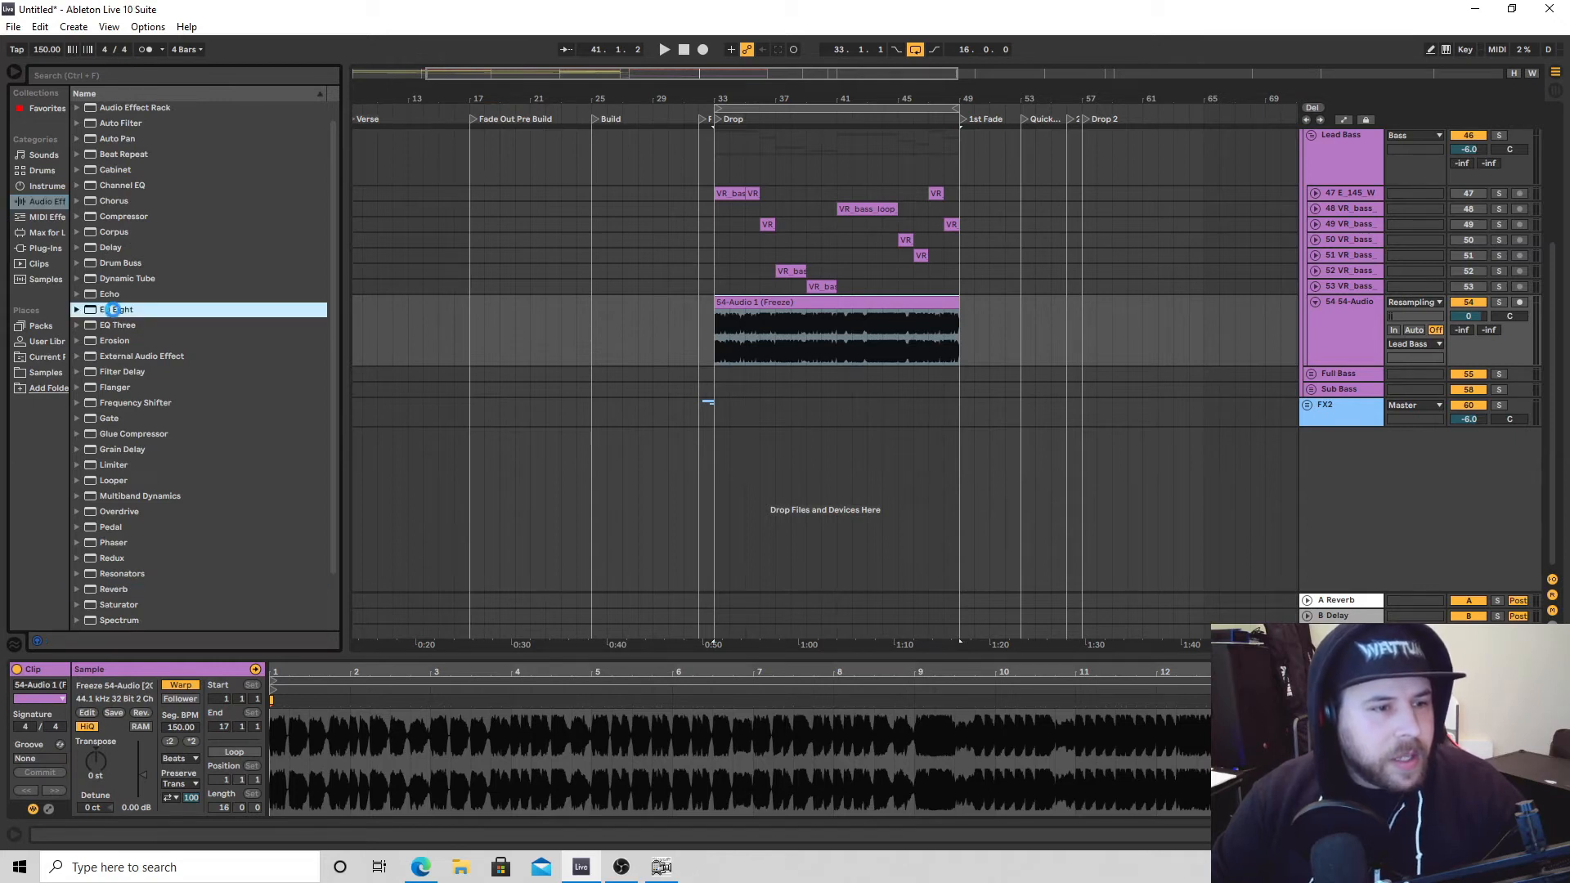
double_click(1341, 343)
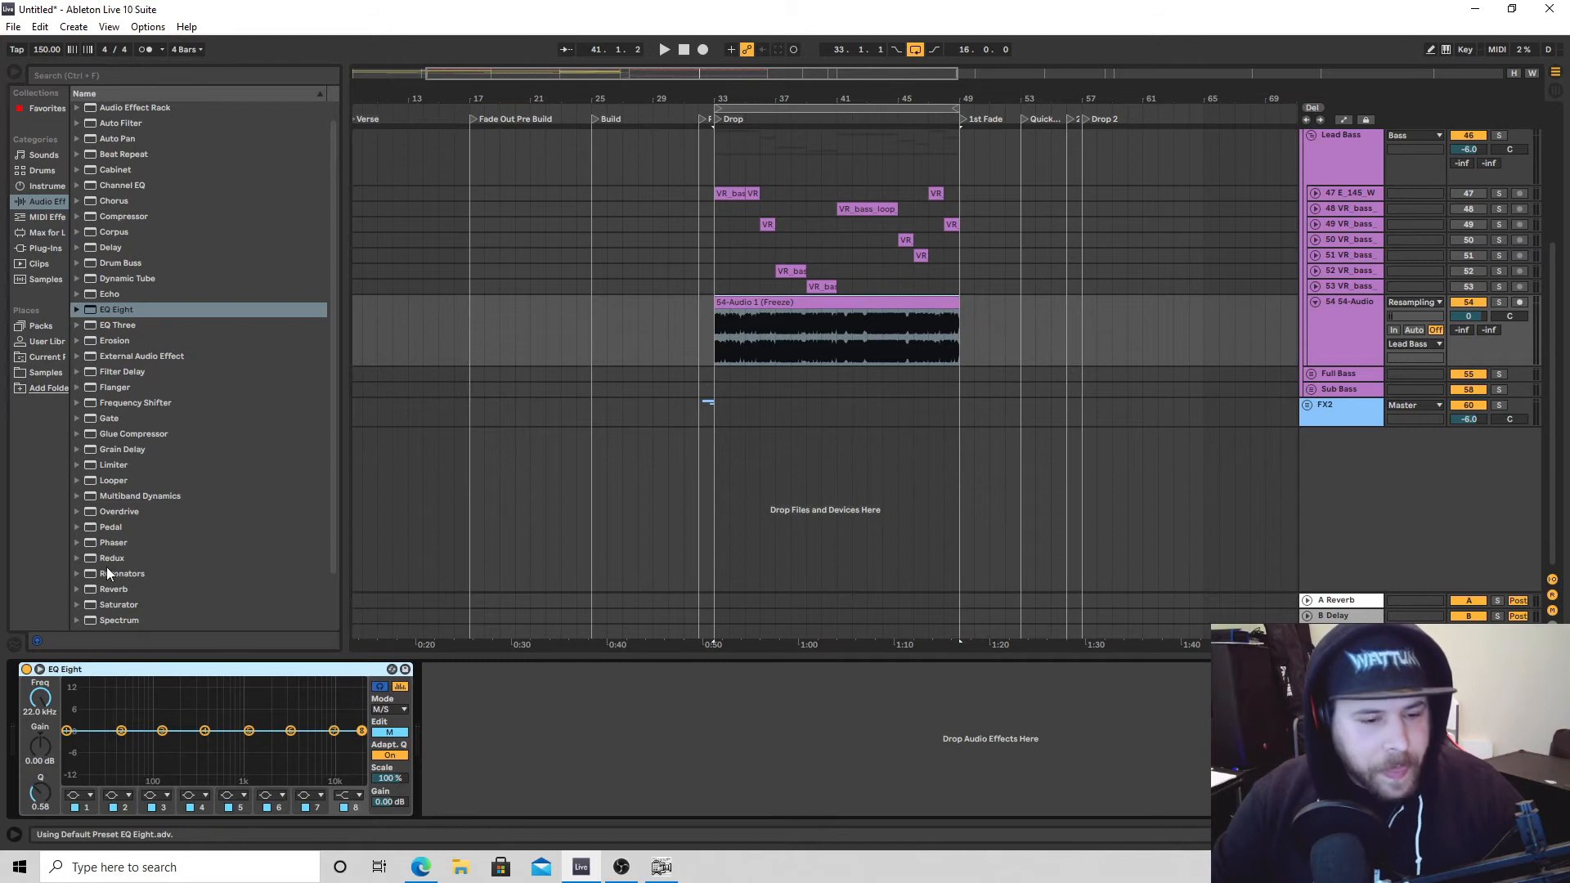
In EQ Eight, low-cut the mid signal at 121 Hz with band 3 and the side signal at 190 Hz with band 4, and play the result.
click(159, 793)
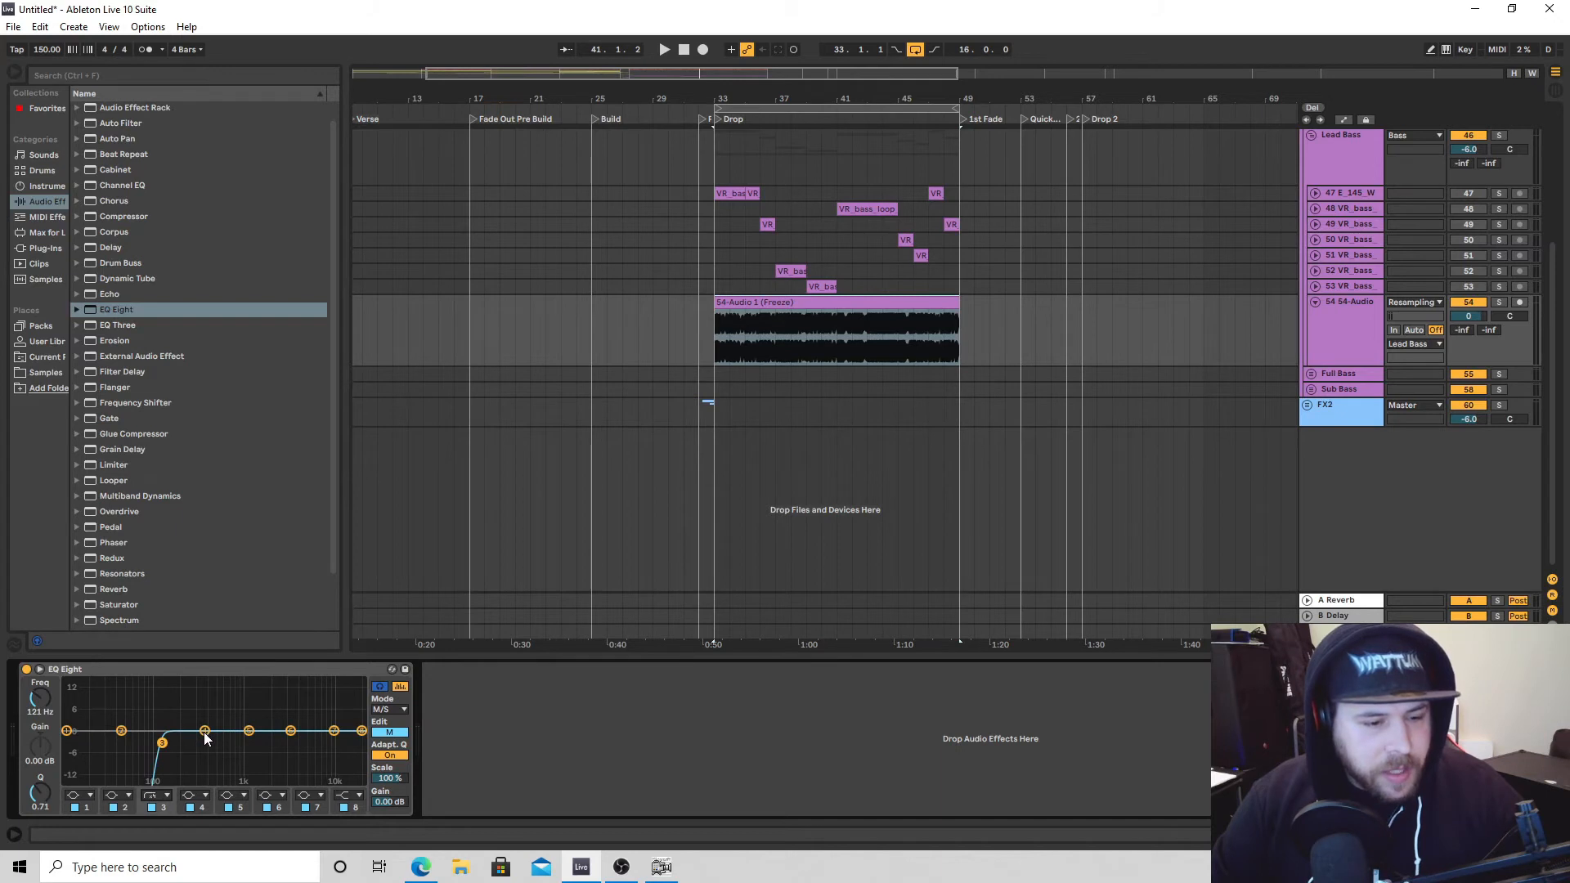
click(397, 733)
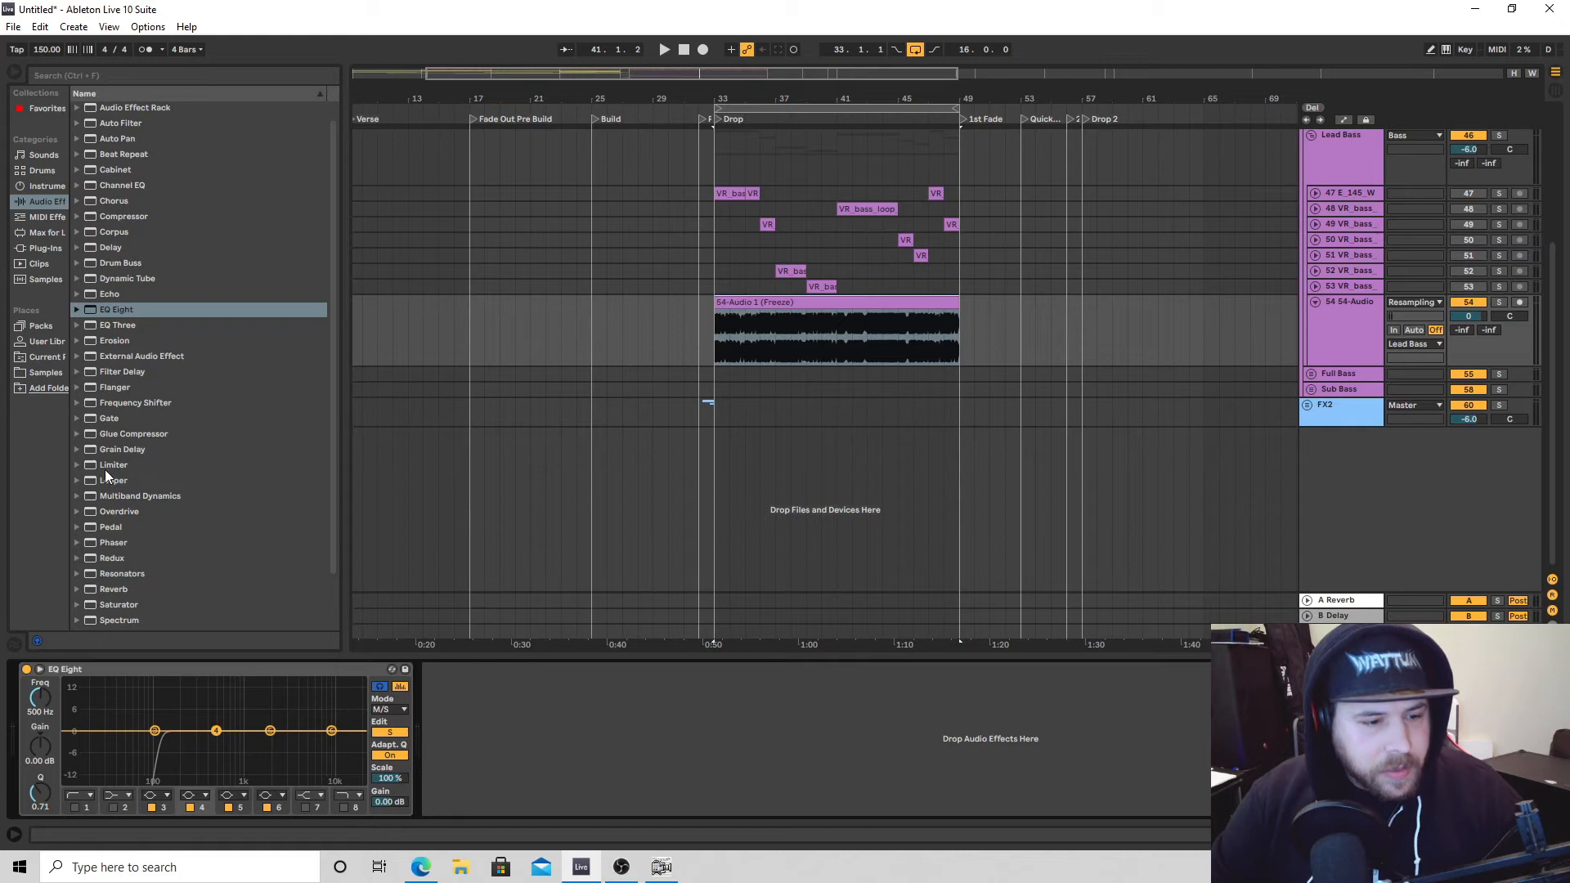
click(160, 797)
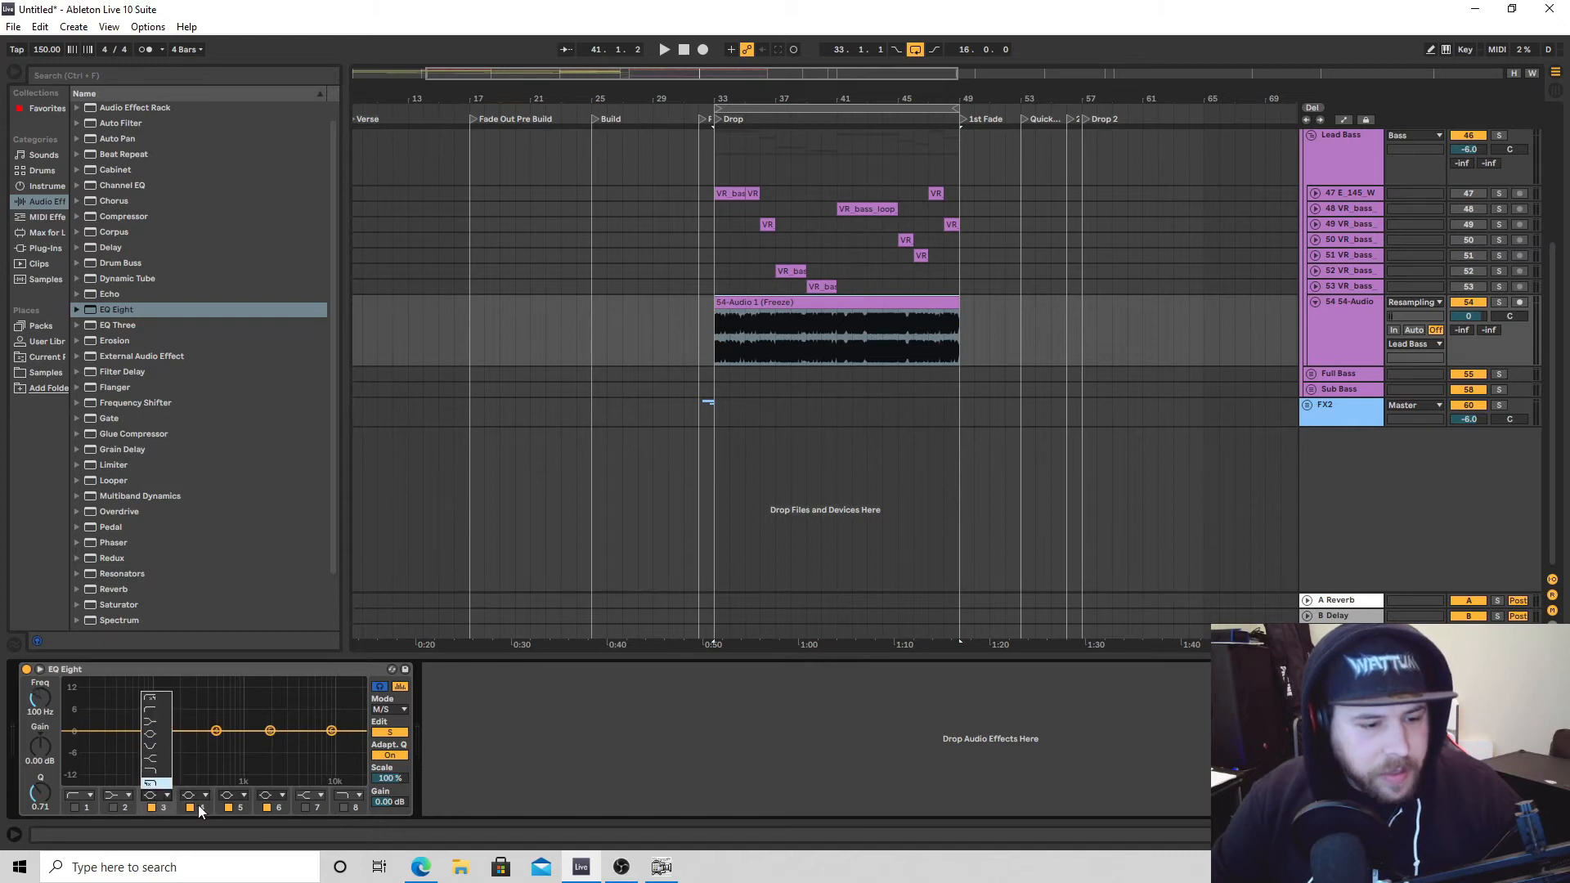
click(150, 783)
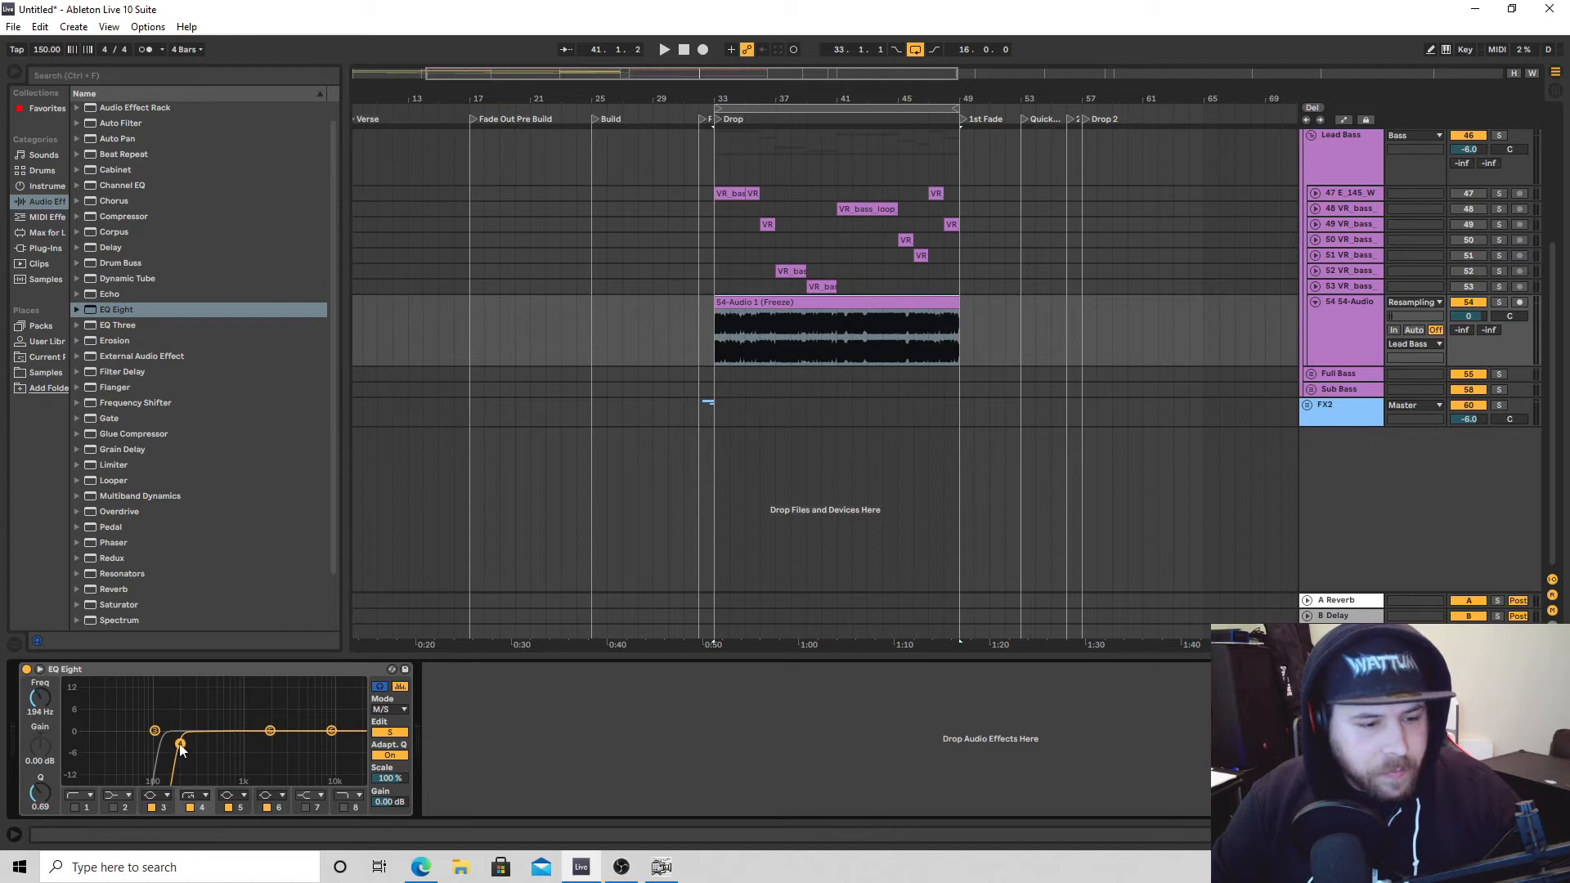
key(space)
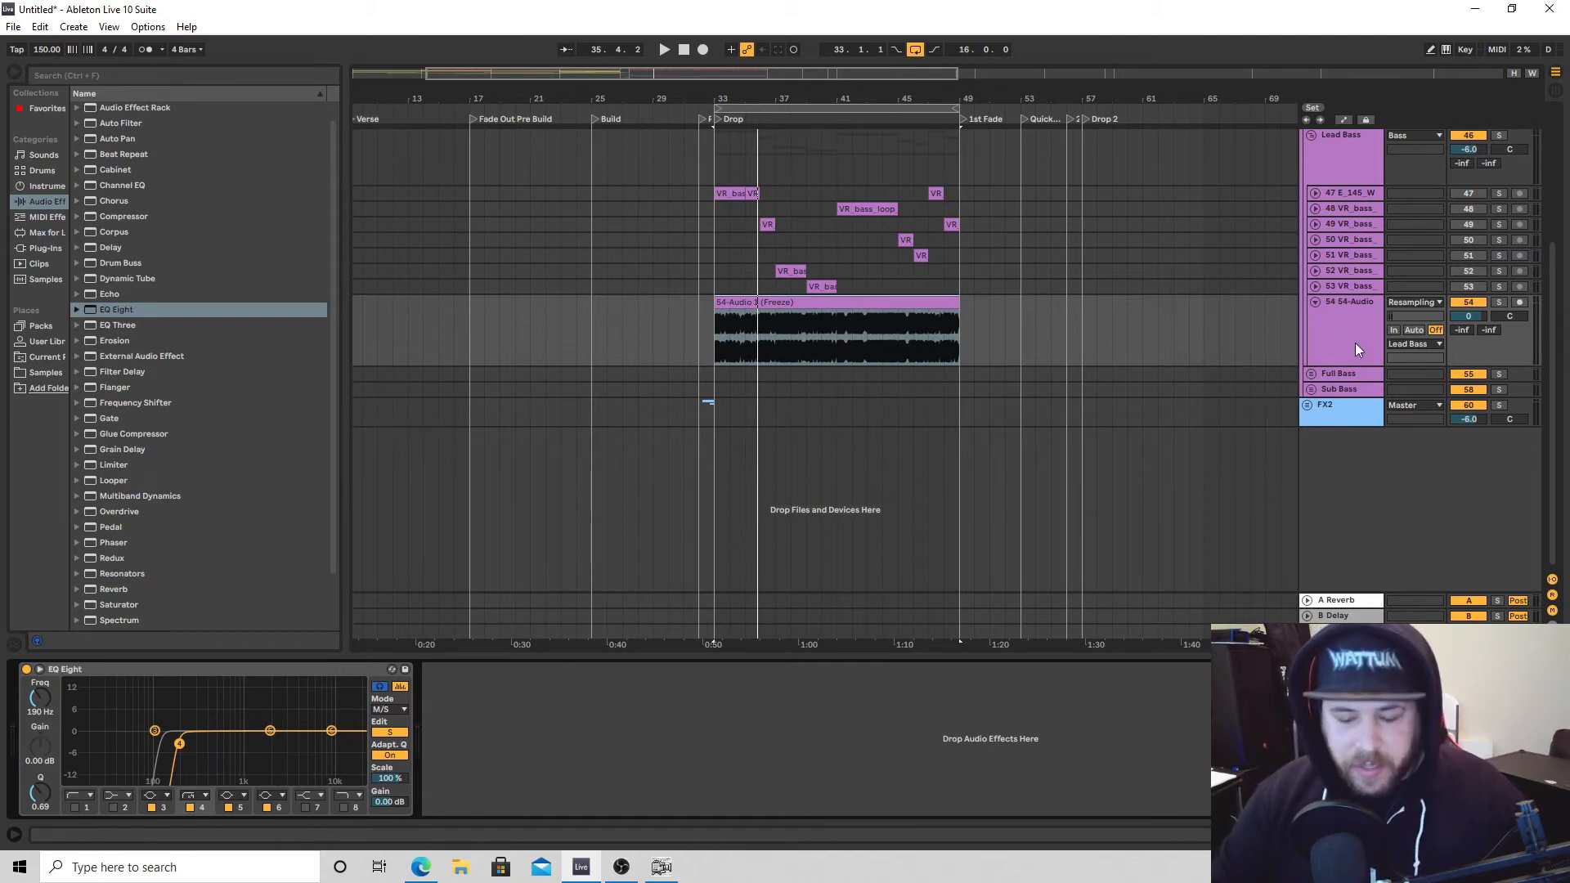
key(space)
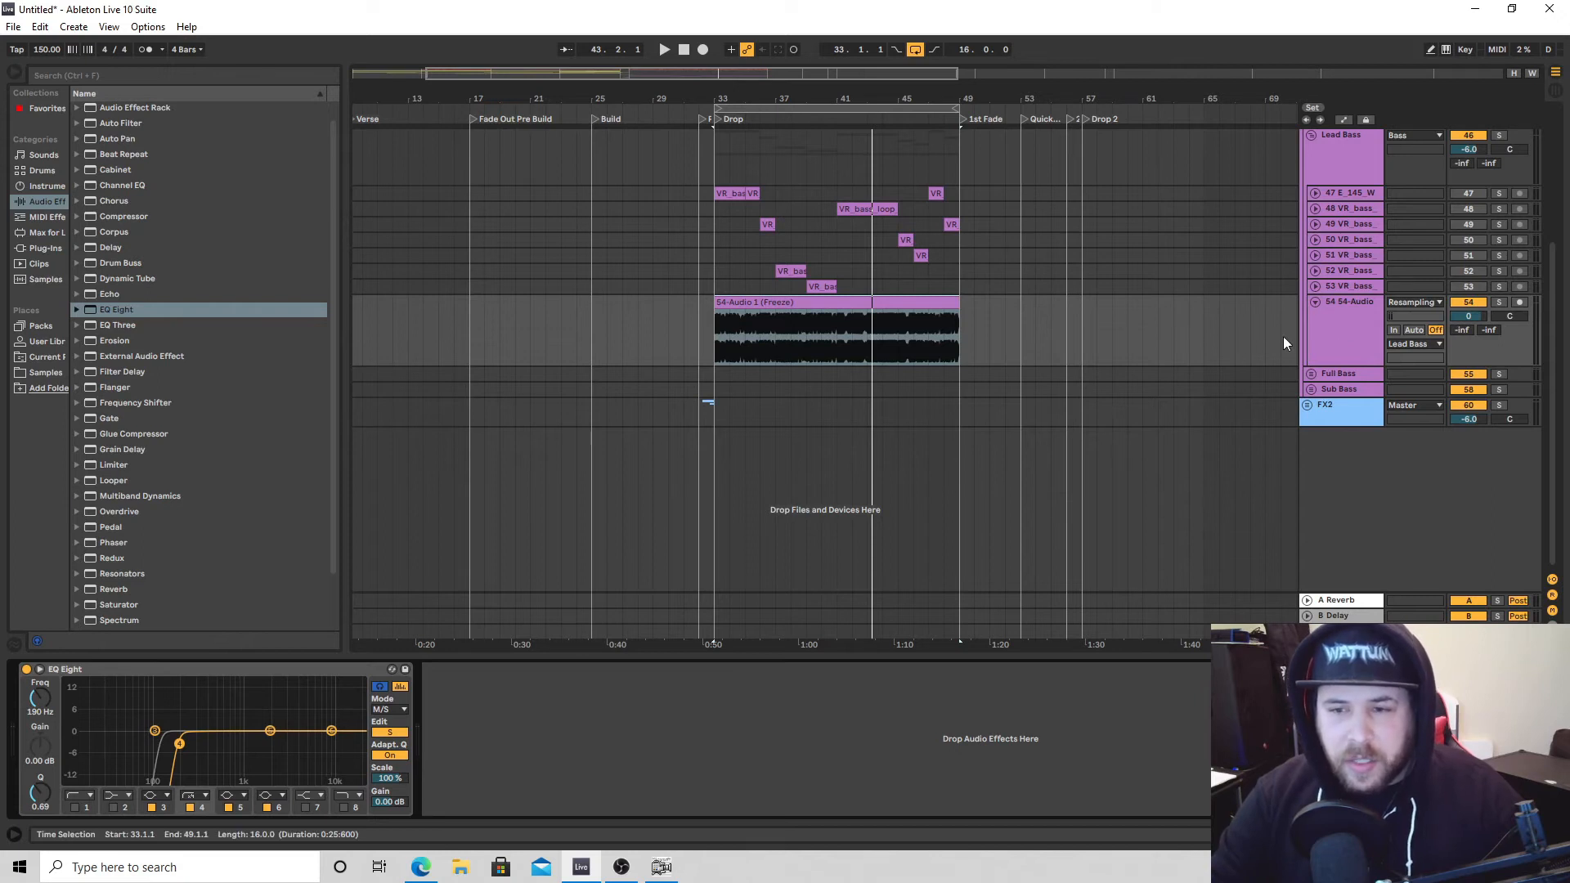
Add an Auto Pan to track 54 with amount 100 %, phase 0° and a tempo-synced rate of 1/24.
click(1327, 336)
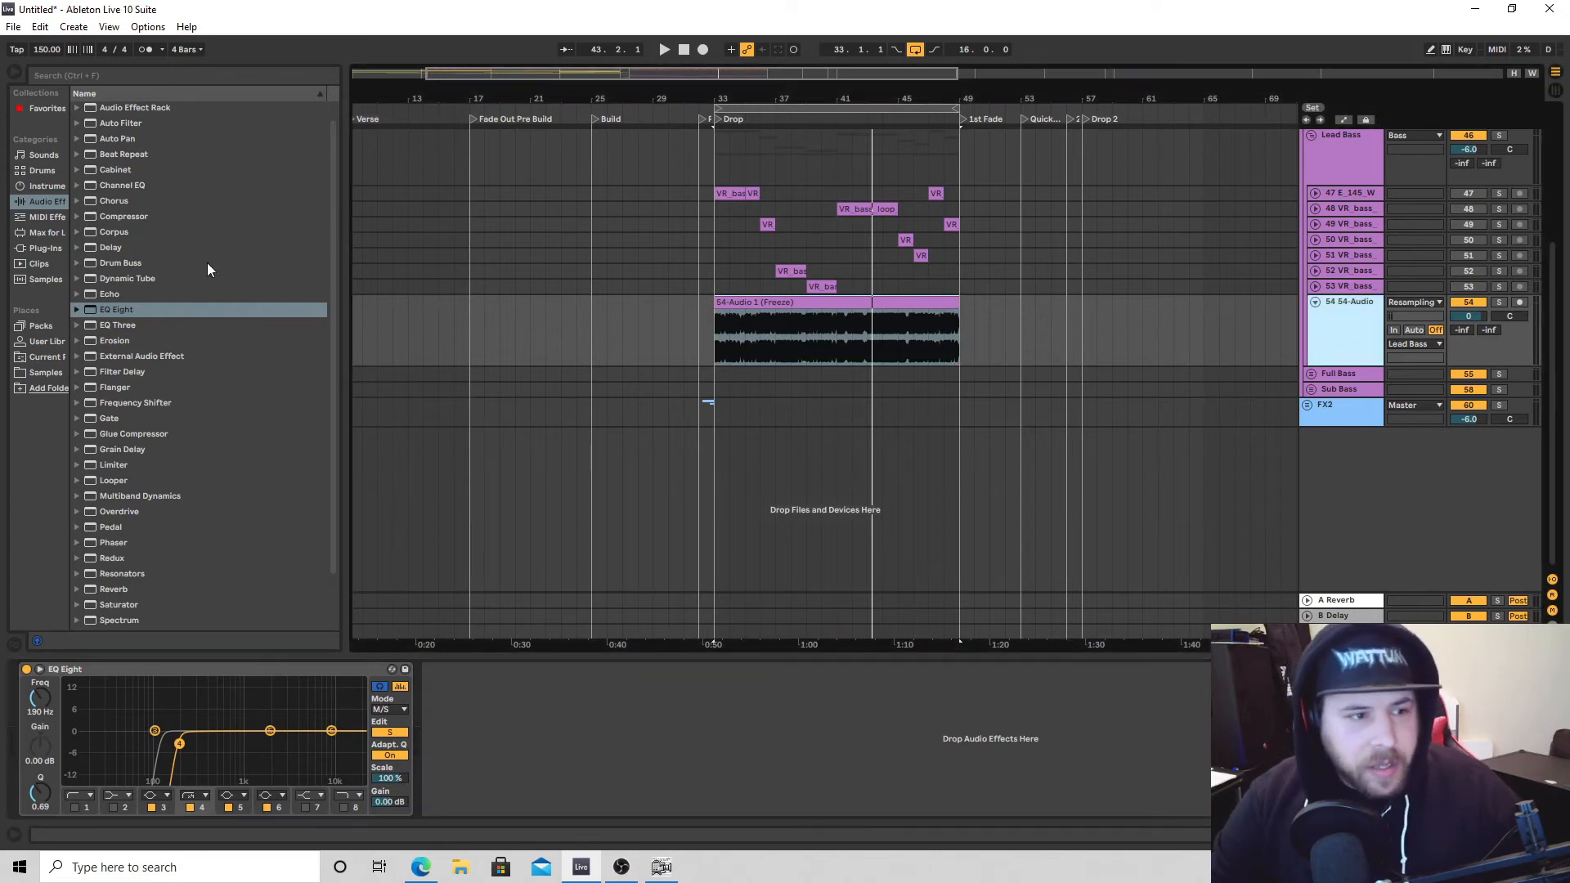
double_click(111, 140)
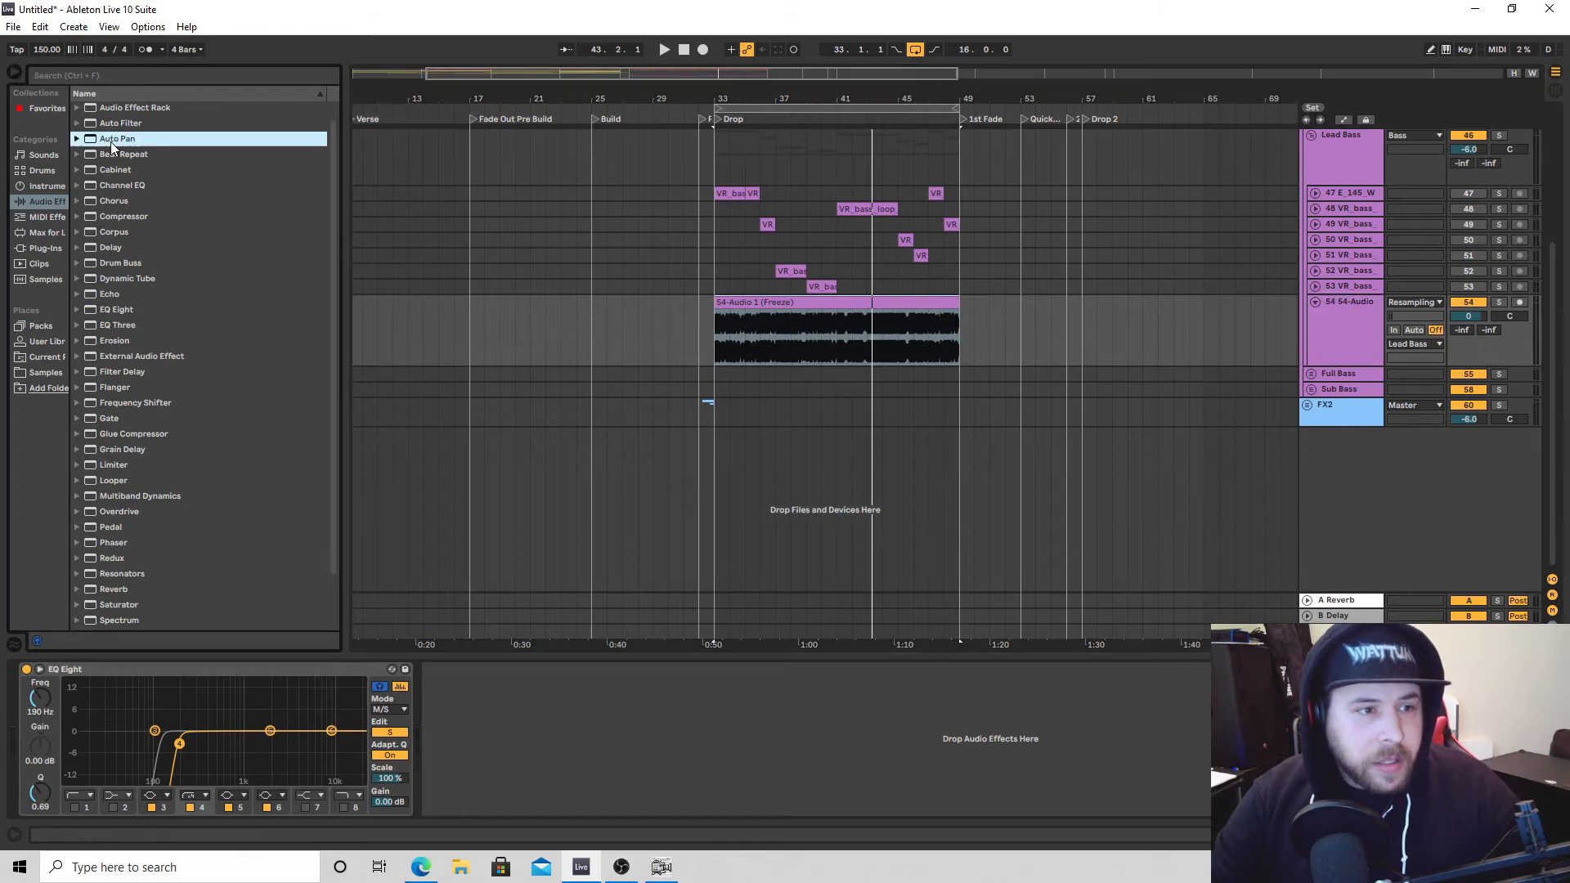
drag(443, 764, 442, 728)
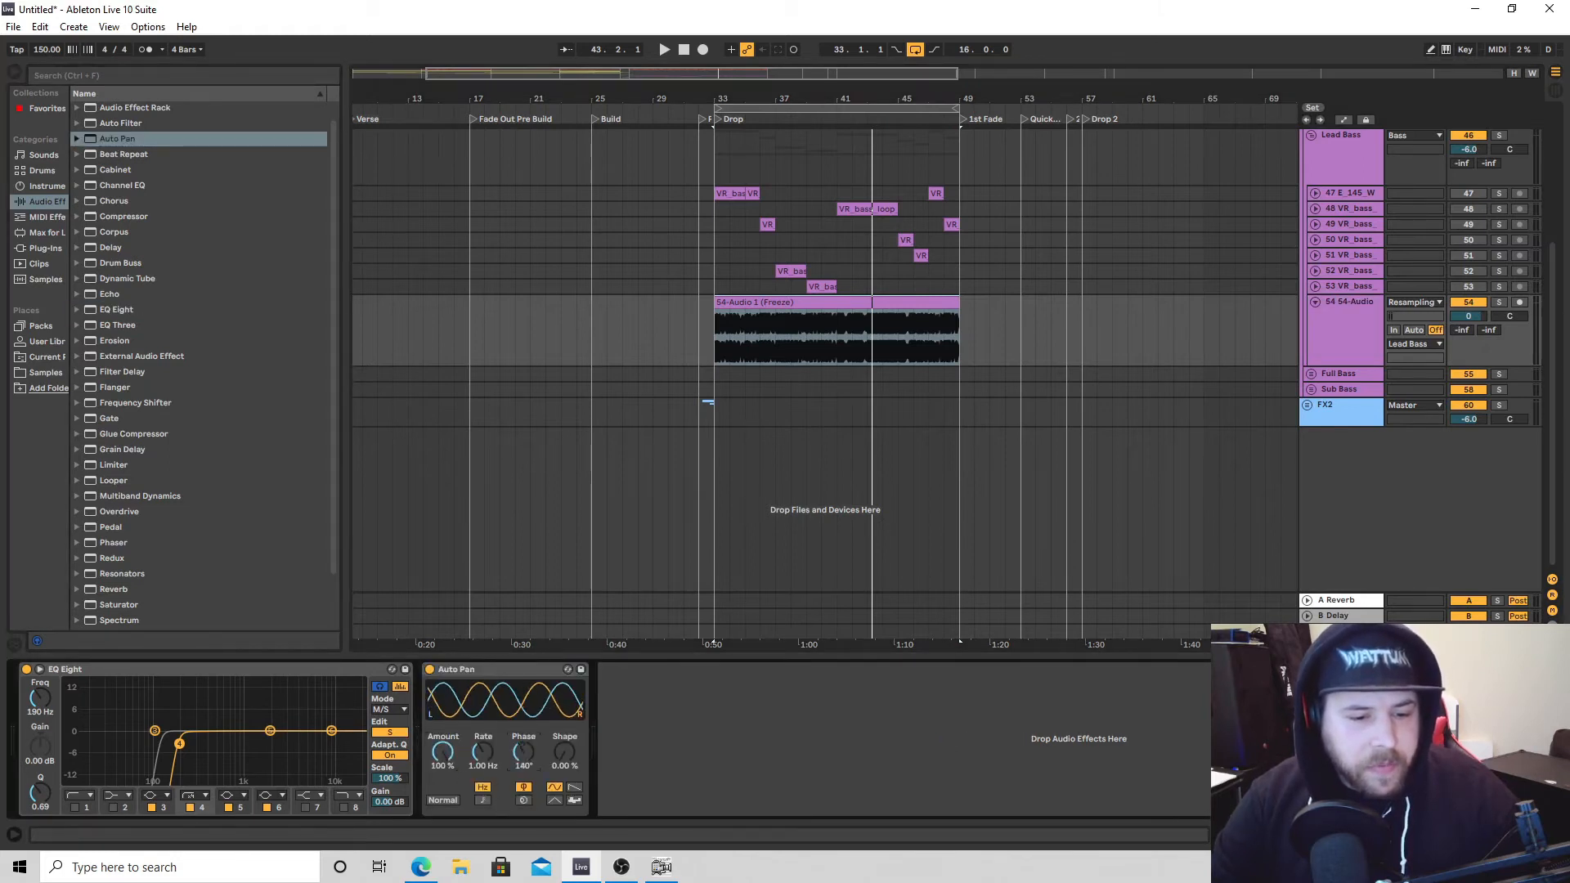
click(482, 802)
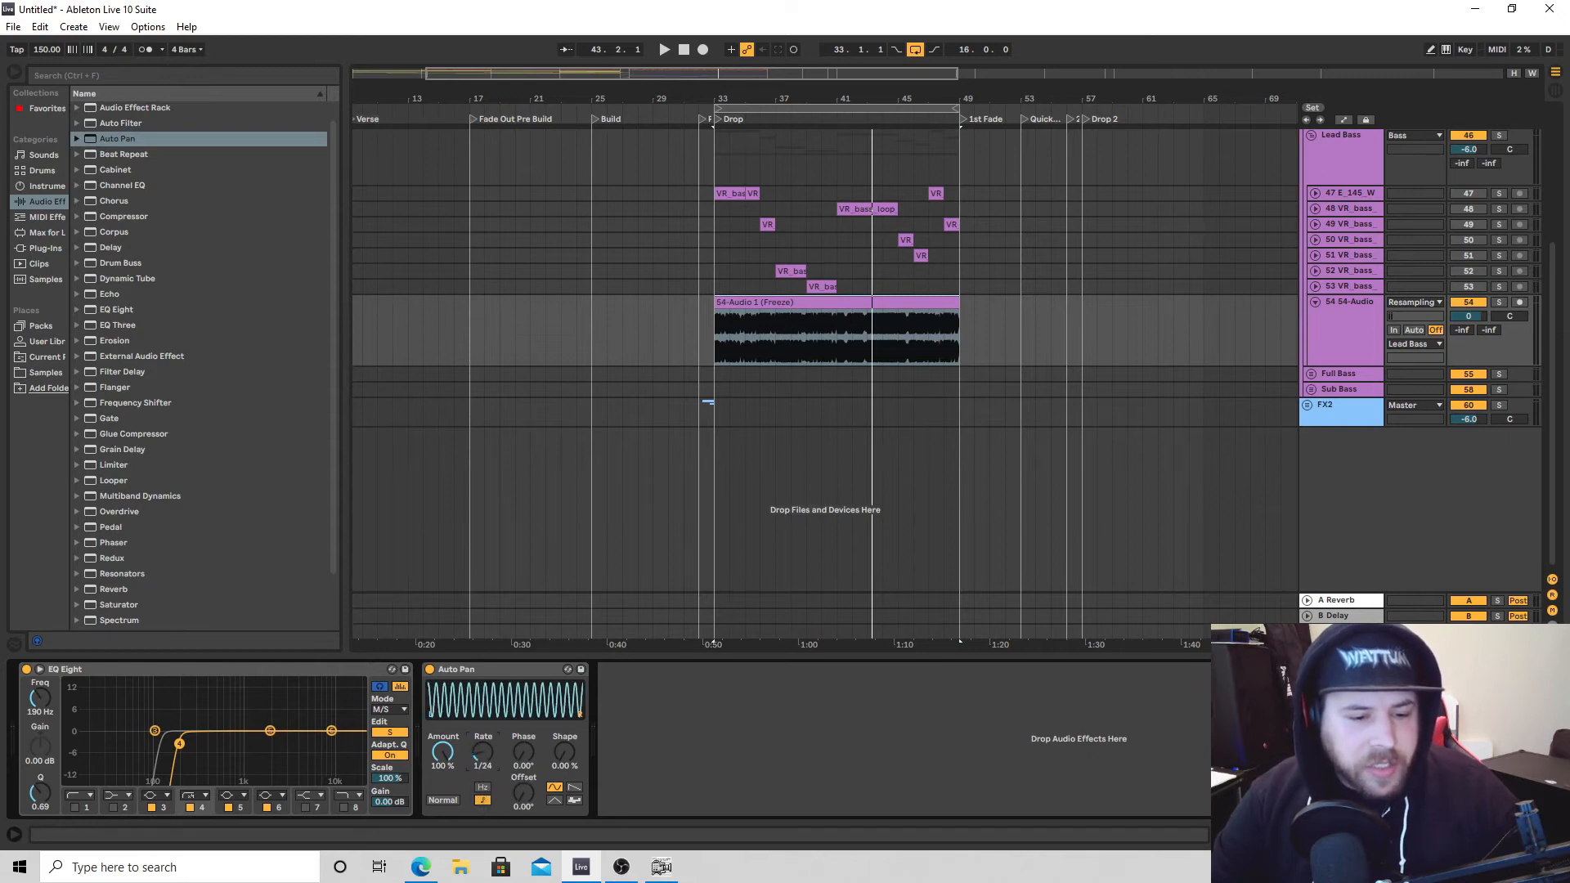
Play the Drop while trying different Auto Pan rates on track 54, ending at a tempo-synced rate of 1/64.
key(space)
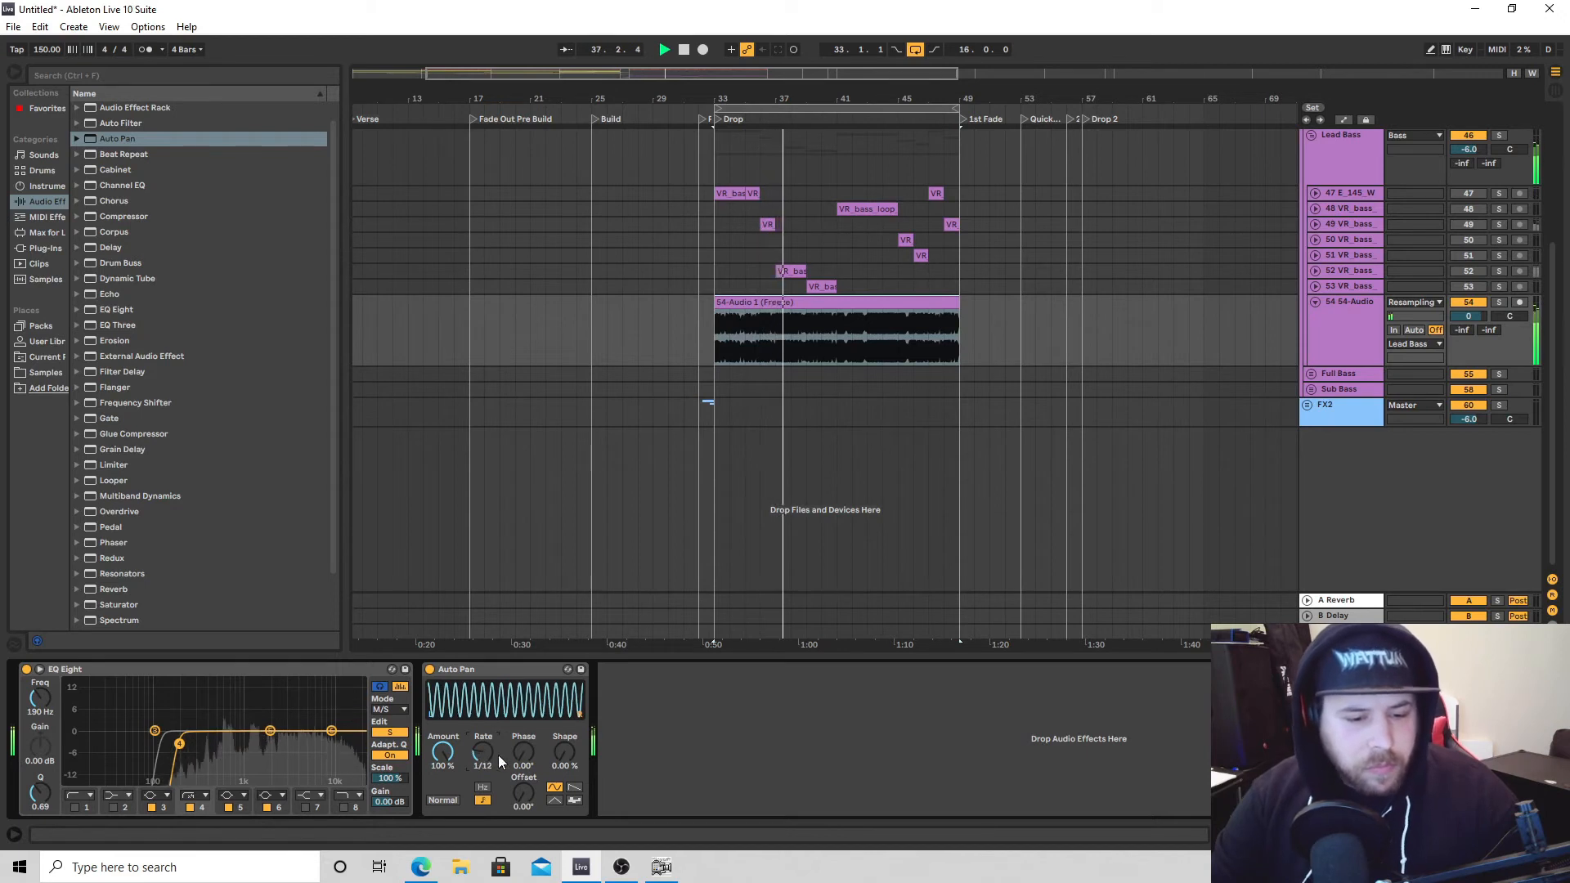
drag(483, 760, 483, 765)
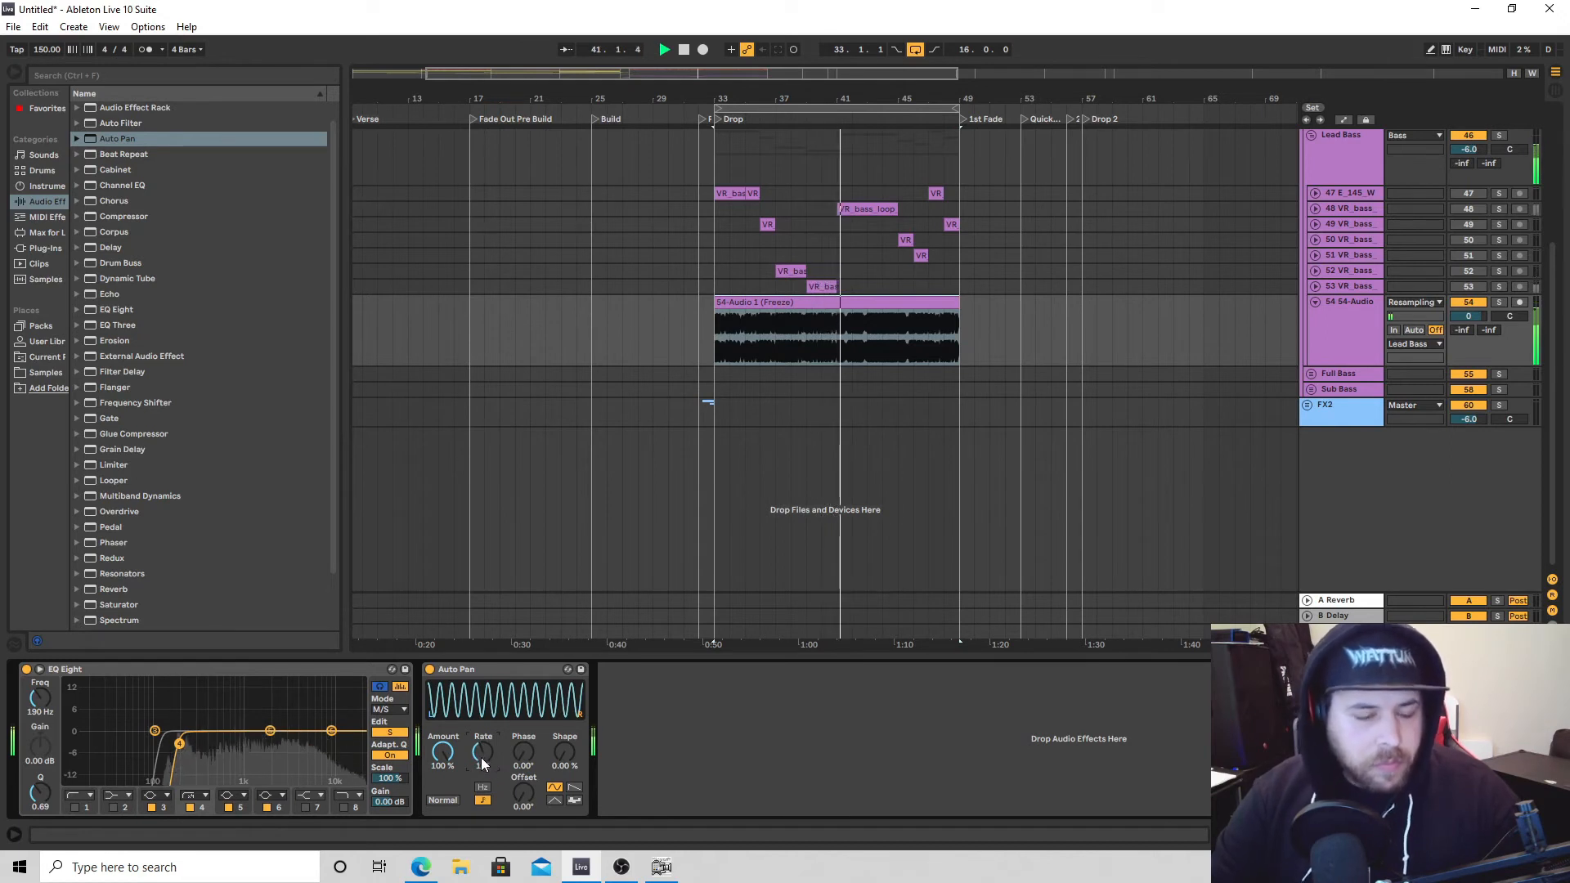
drag(483, 757, 483, 736)
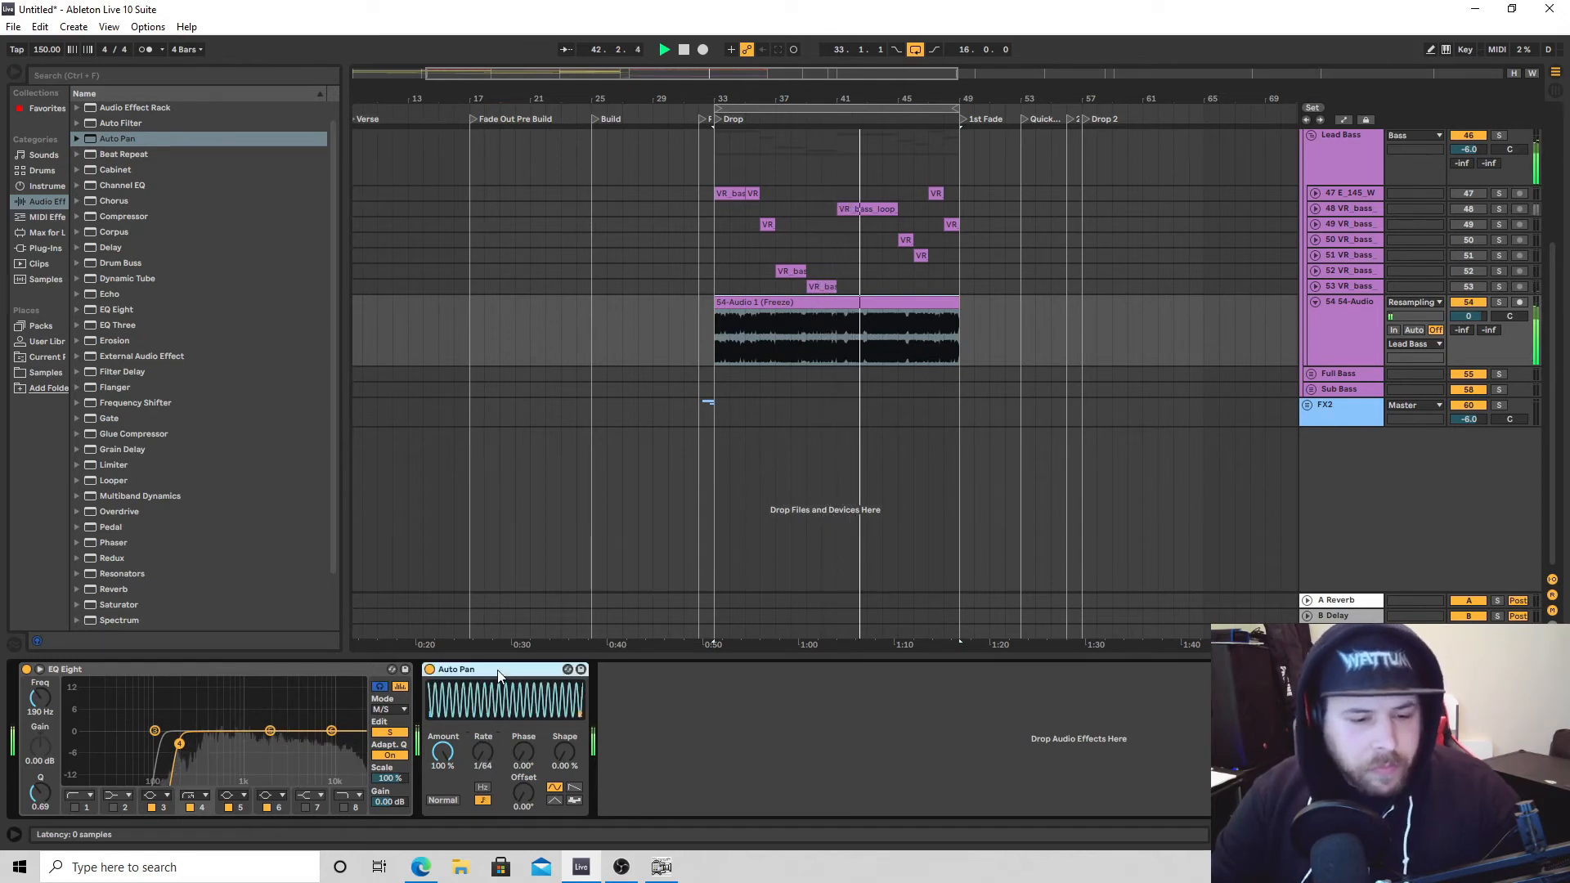
right_click(497, 671)
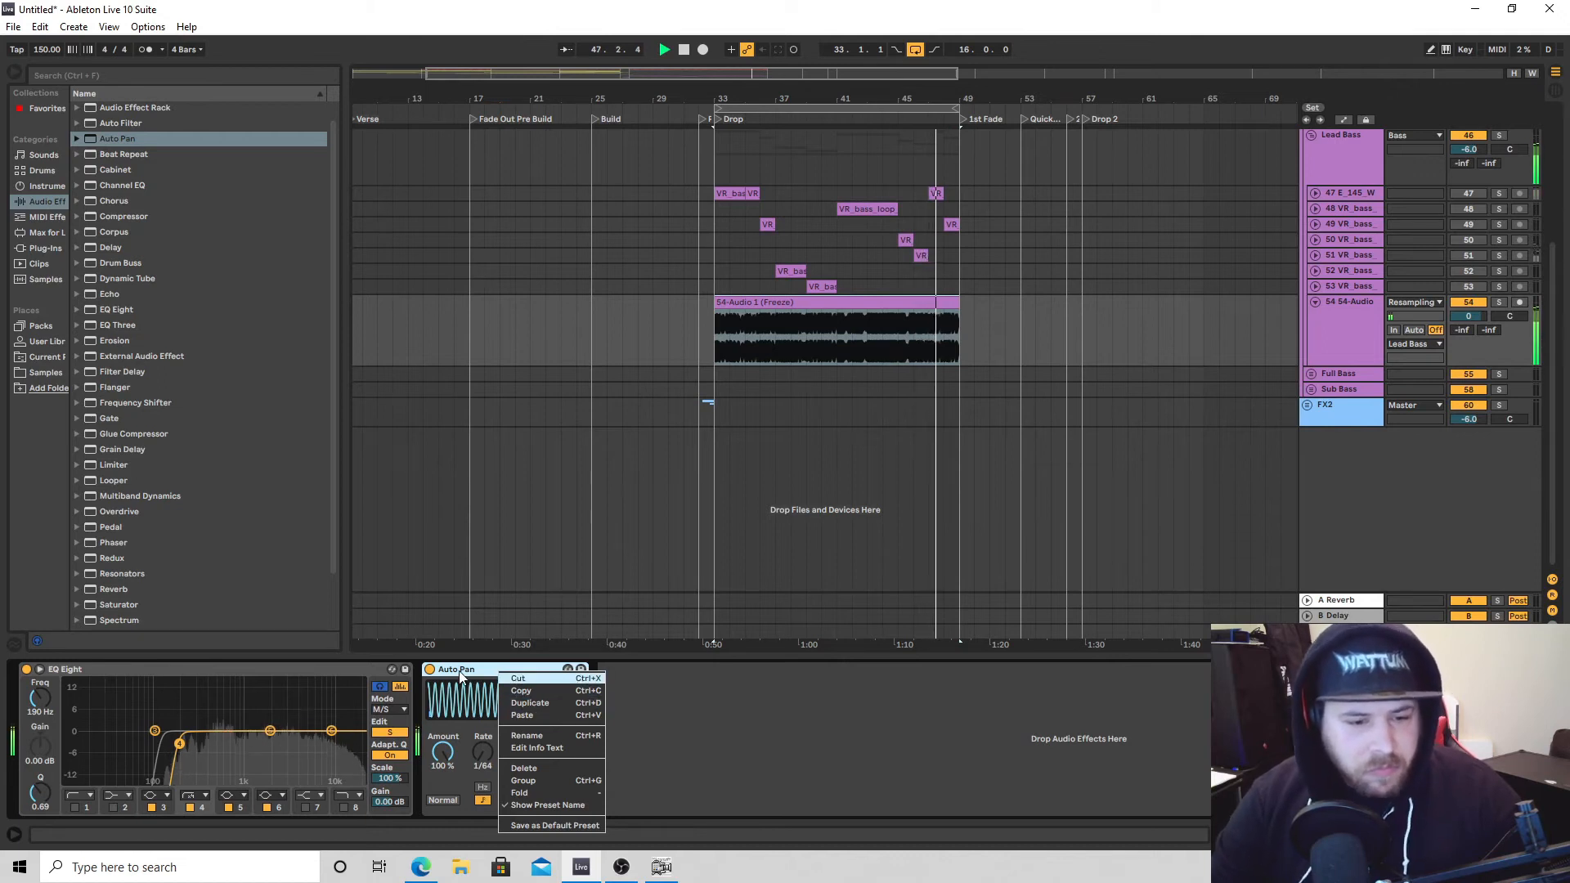
click(610, 697)
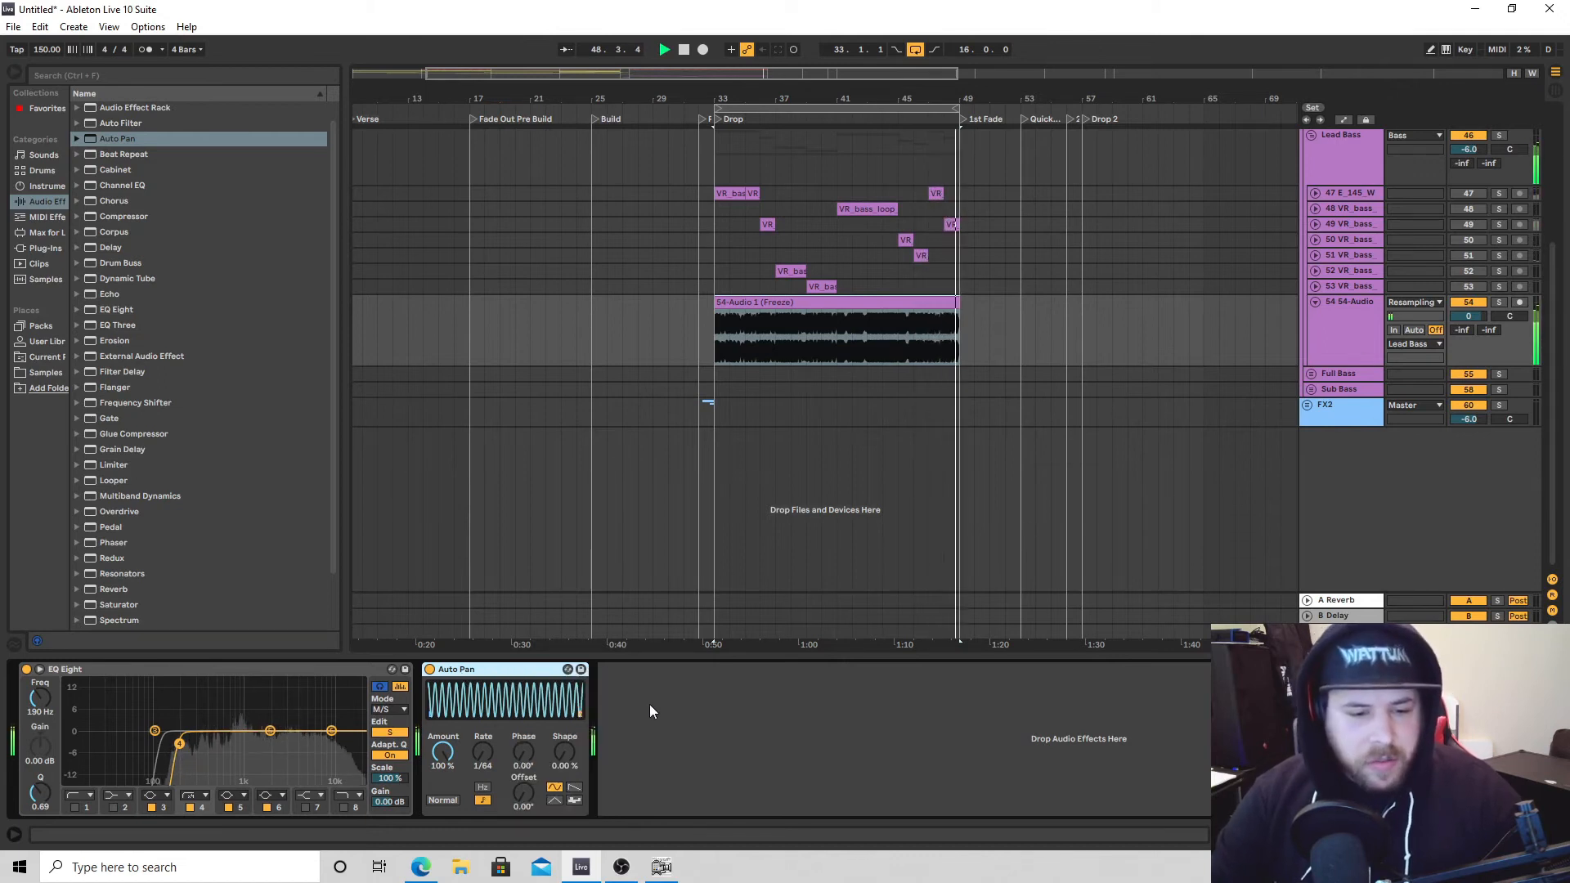
key(space)
Duplicate track 54, delete the Auto Pan from the original track, and play both tracks together.
right_click(1319, 316)
click(1374, 352)
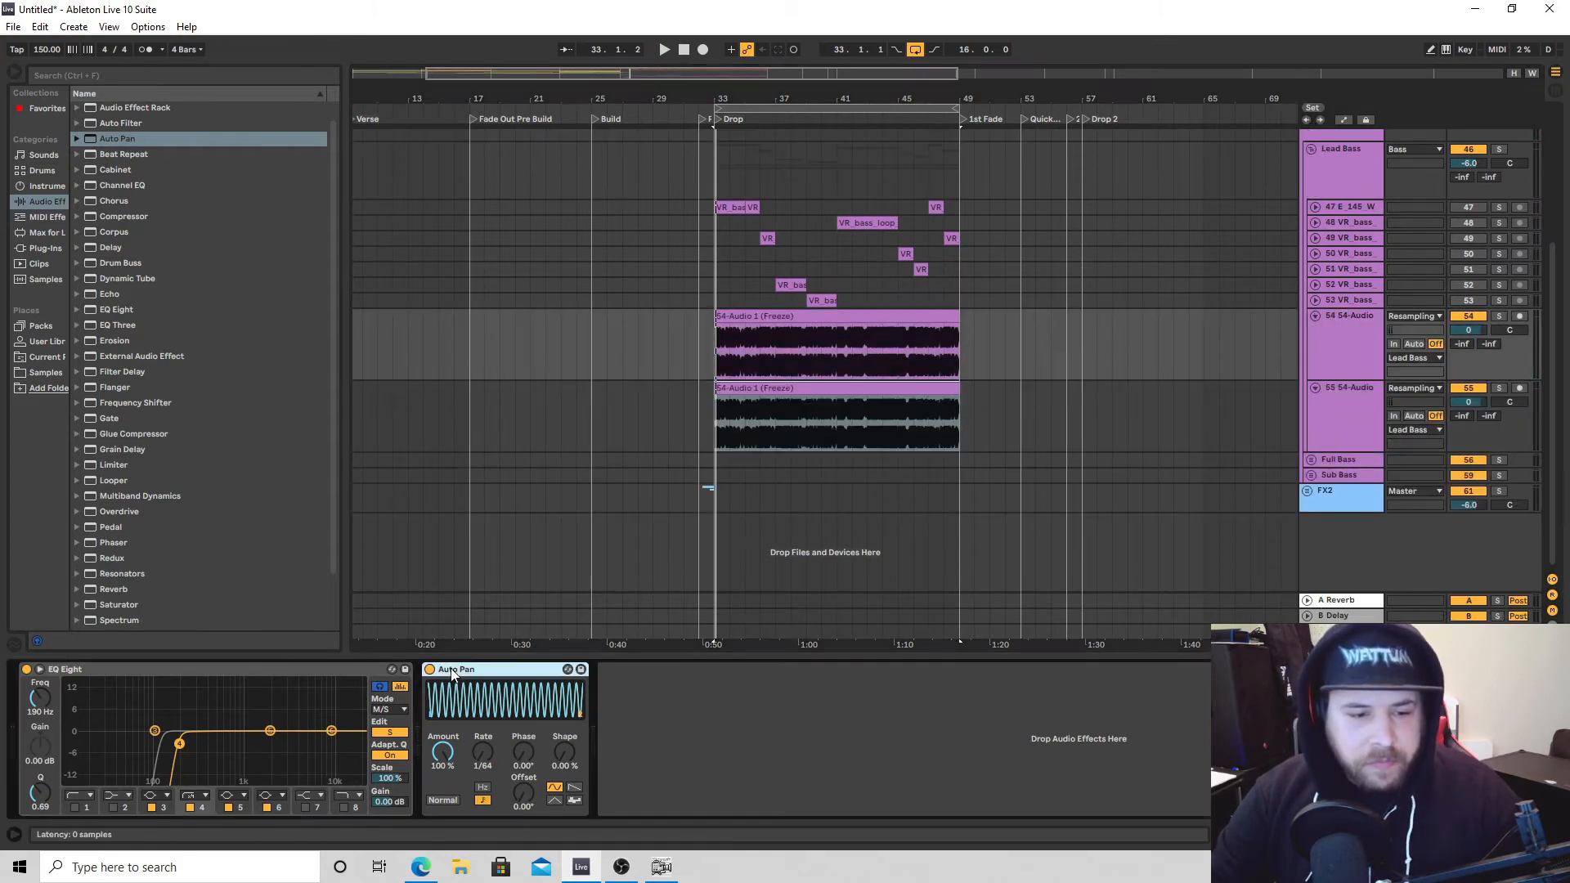
right_click(450, 671)
click(499, 767)
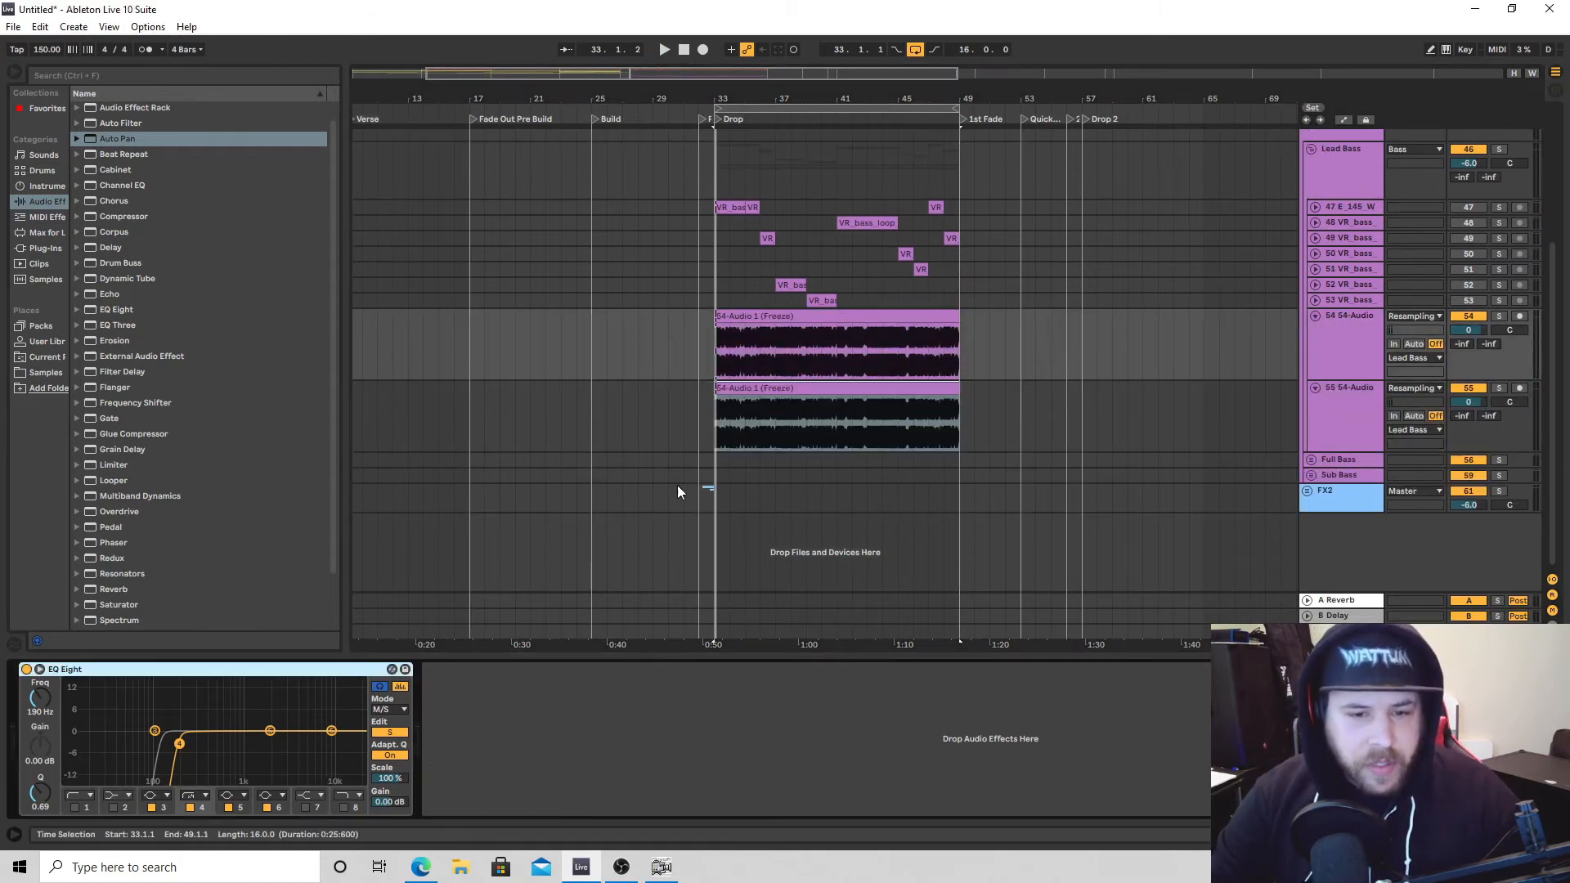
click(685, 460)
key(space)
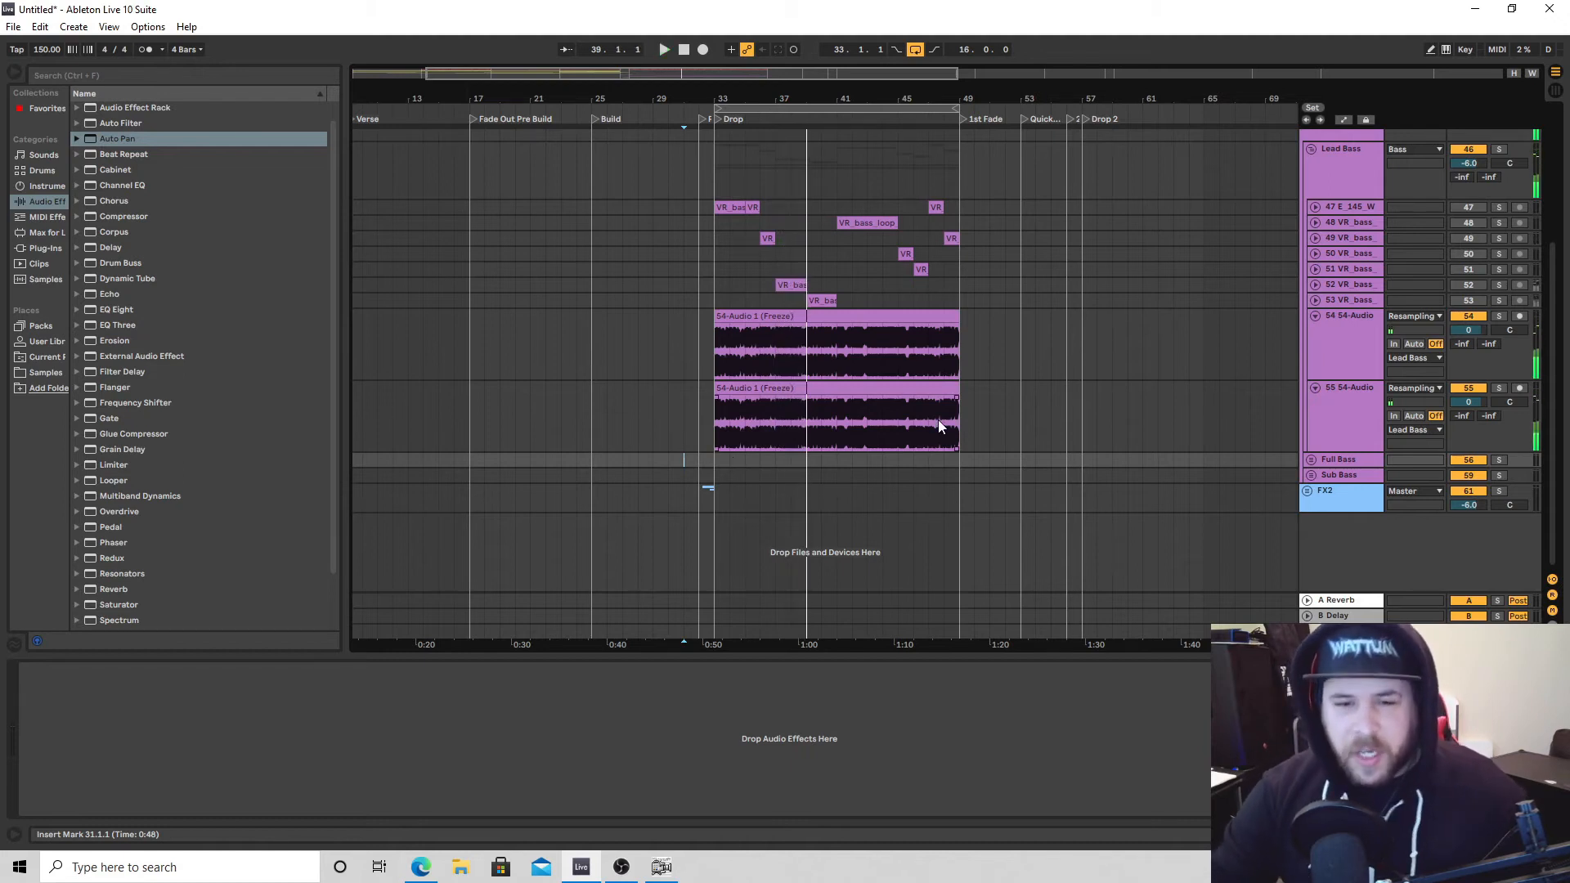
Delete the duplicate track 55 with the Auto Pan and bring up track 54's devices.
right_click(1341, 424)
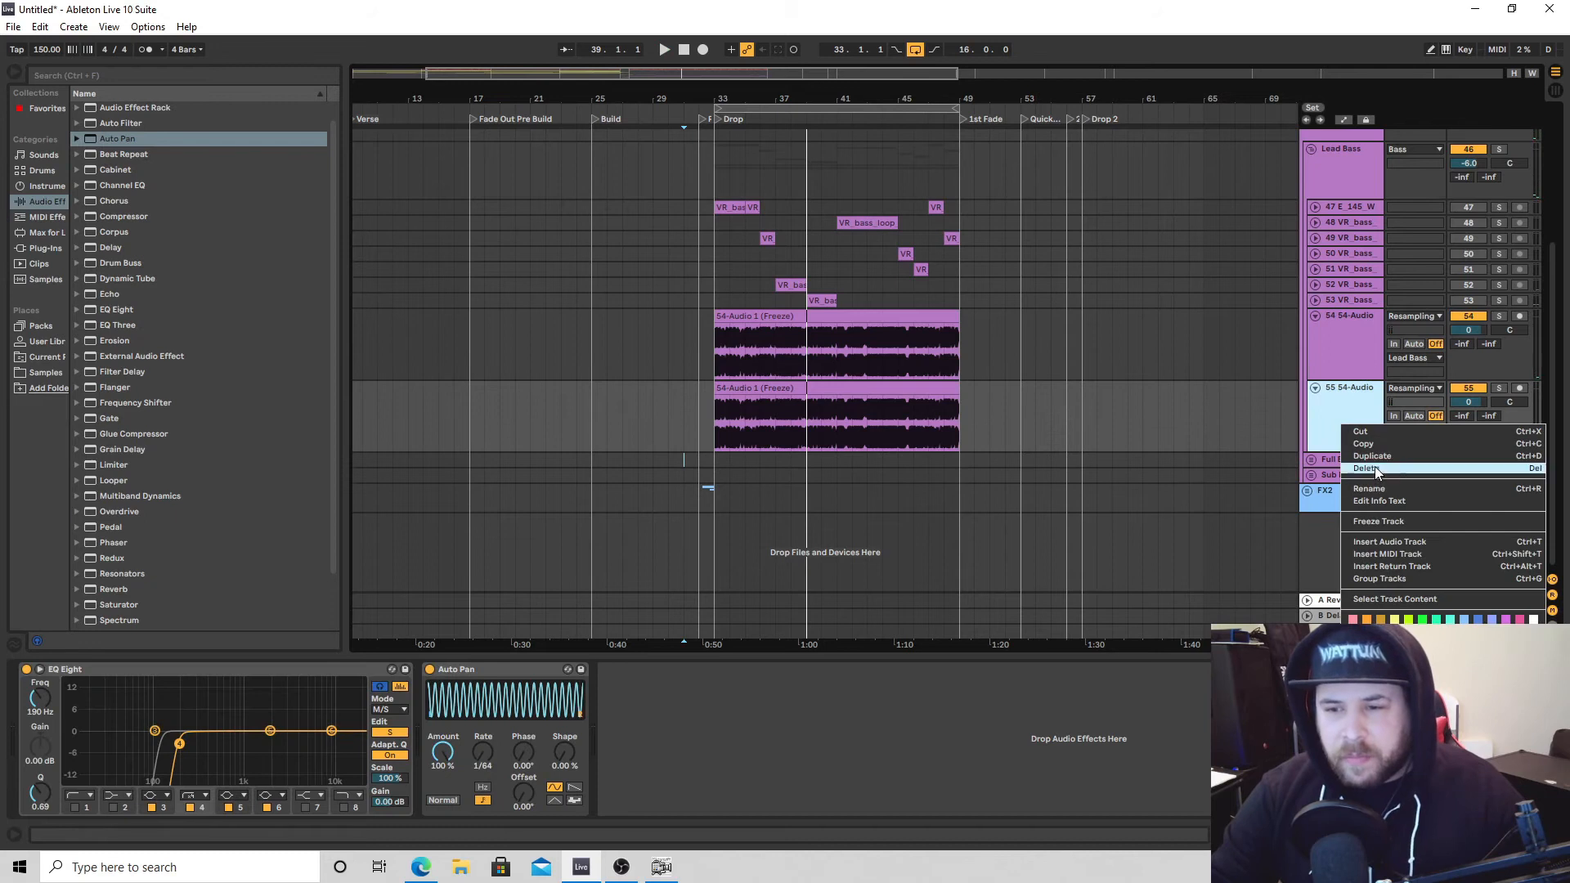
click(1379, 464)
double_click(1349, 351)
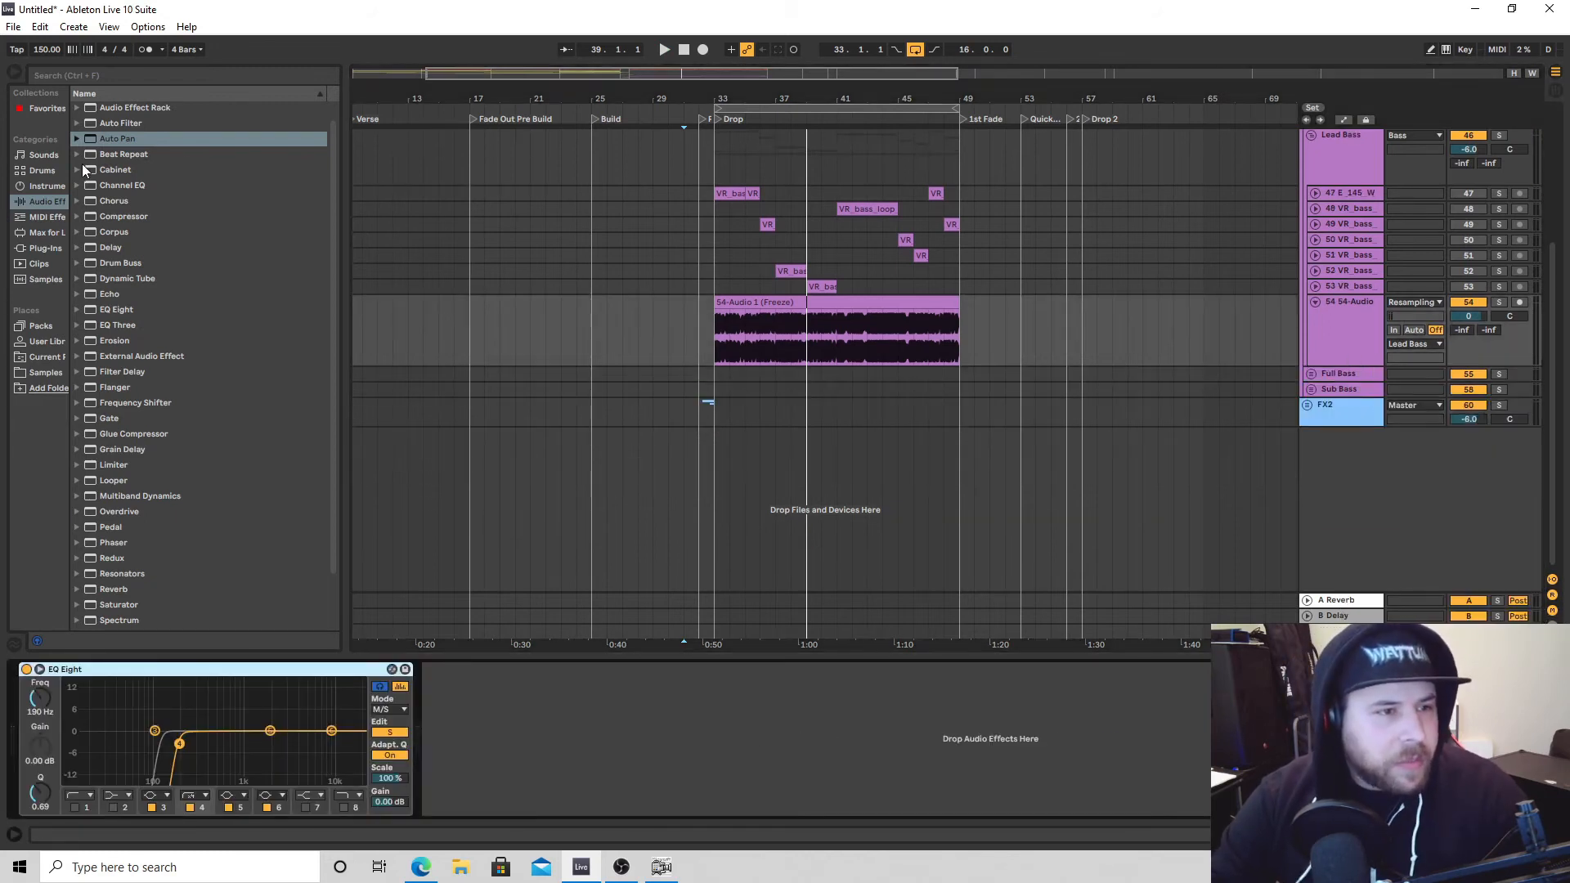
Try an Echo on track 54 with both delays switched from Sync to Time at about 11 ms, and play it.
drag(91, 296, 595, 699)
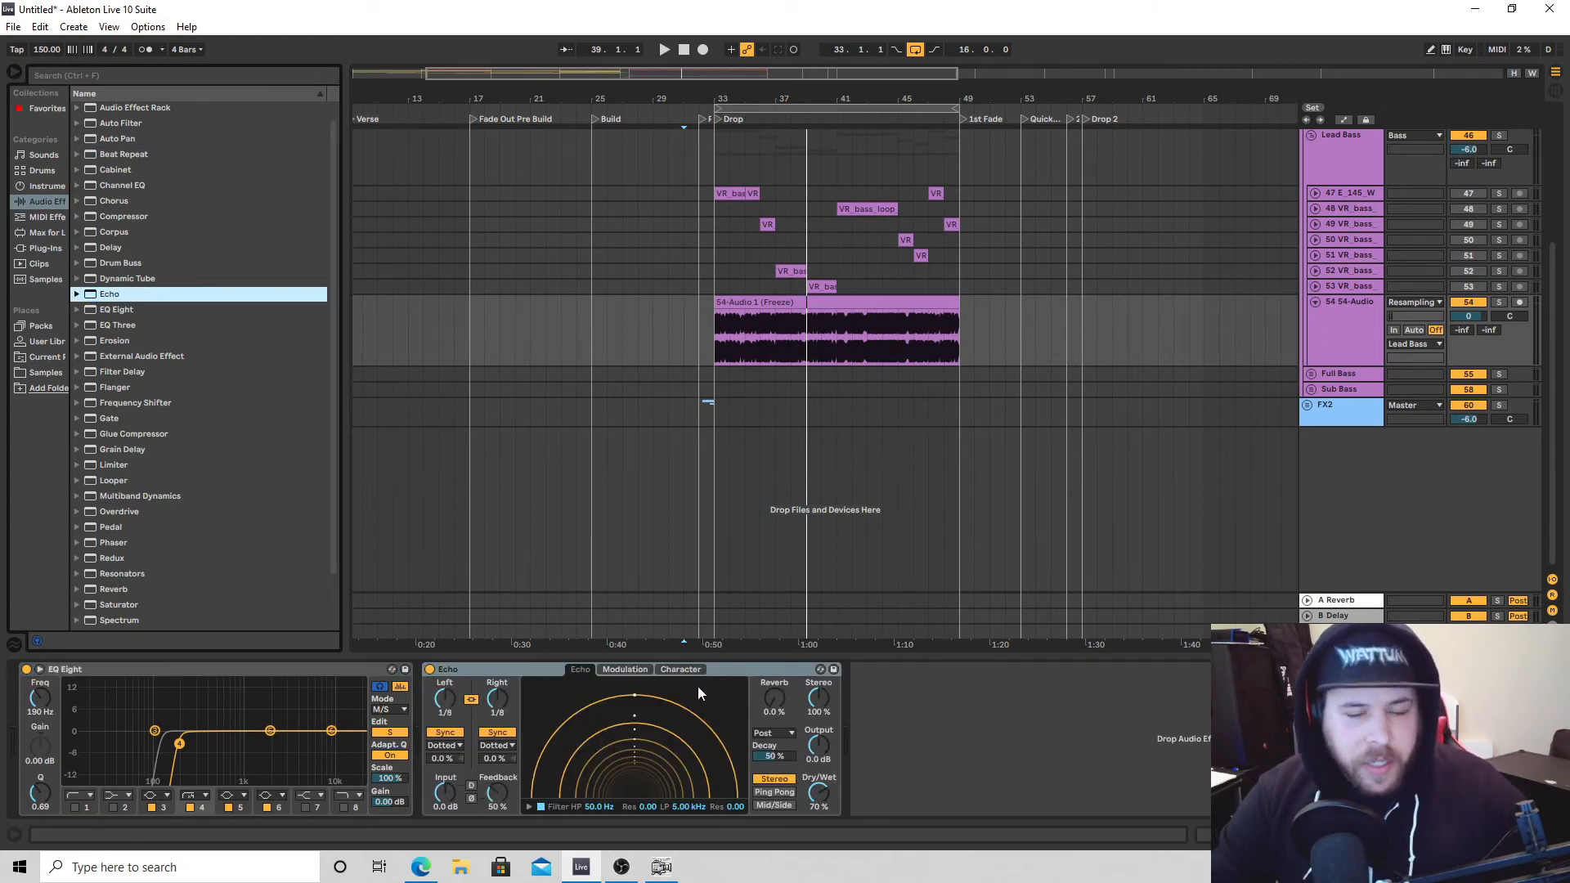
key(space)
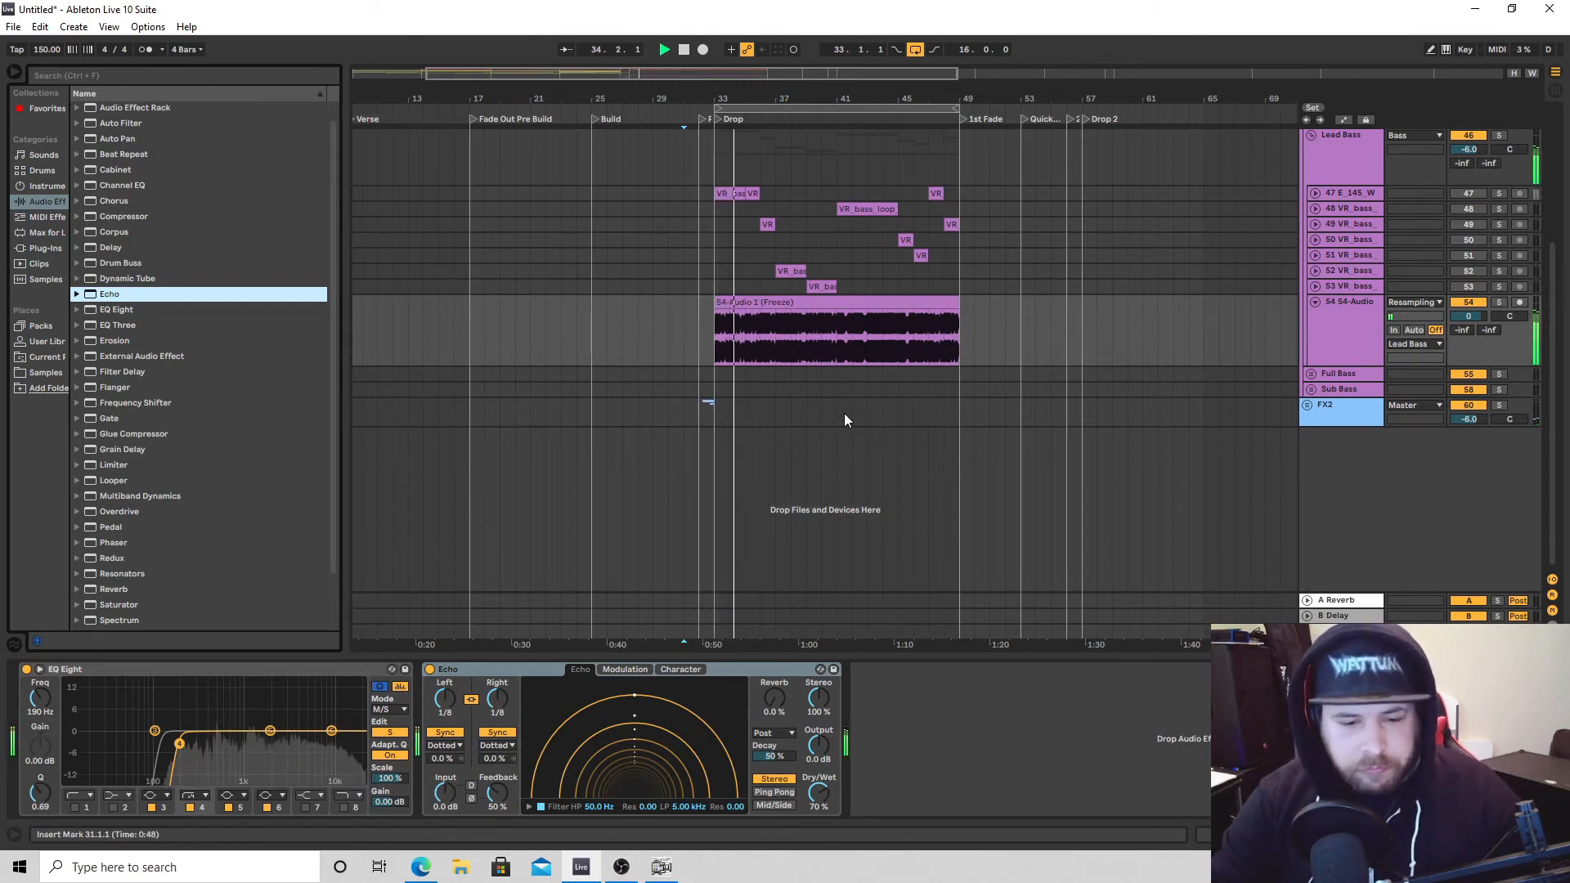
click(1336, 336)
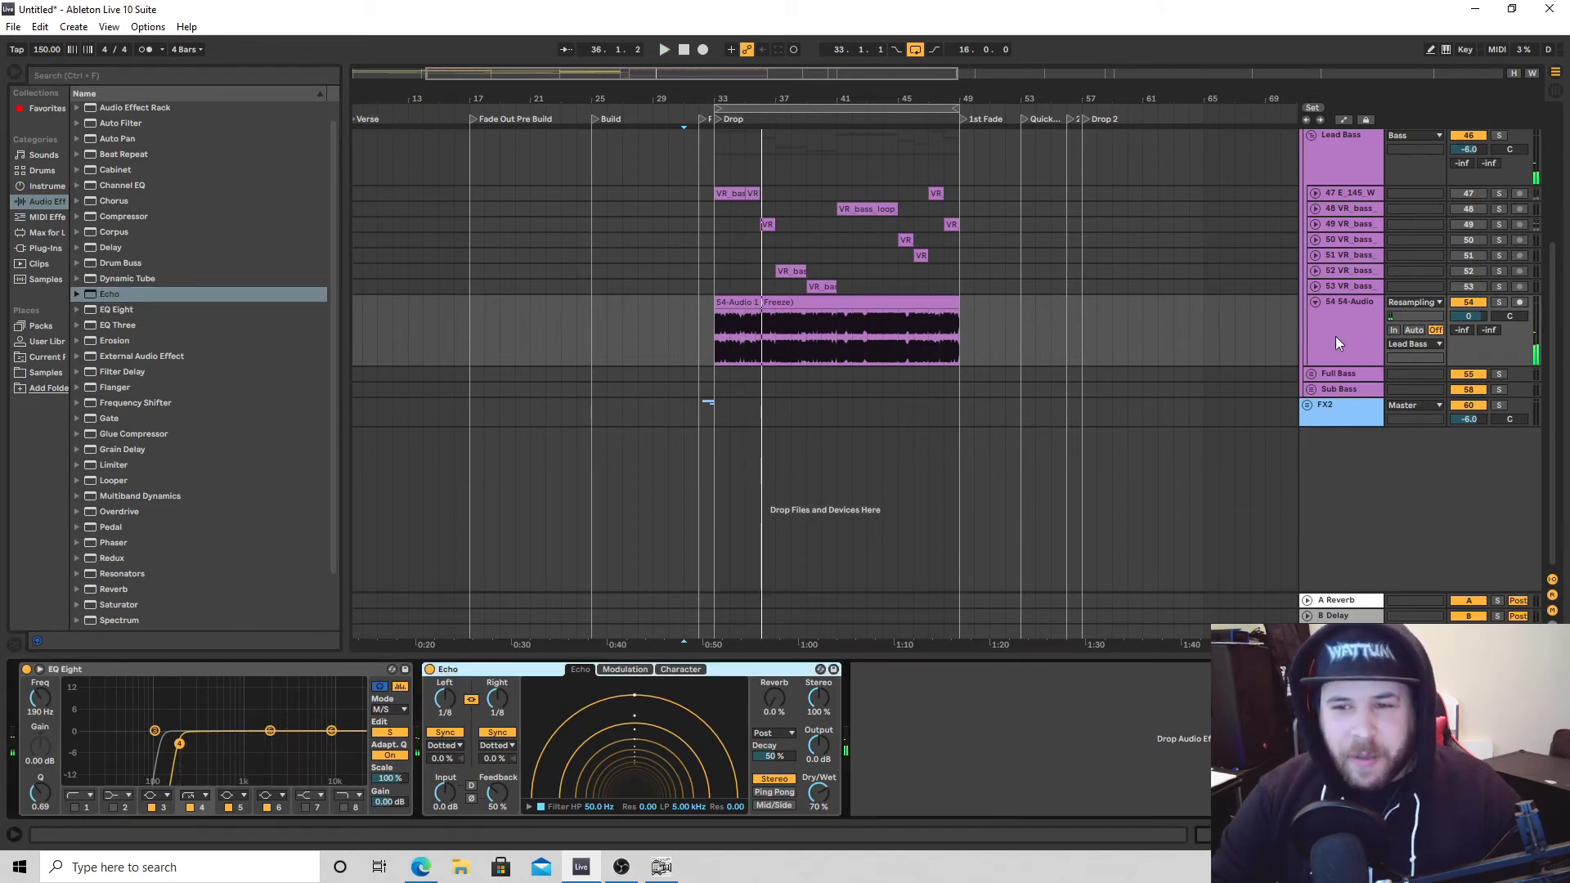
click(446, 733)
drag(495, 700, 496, 810)
key(space)
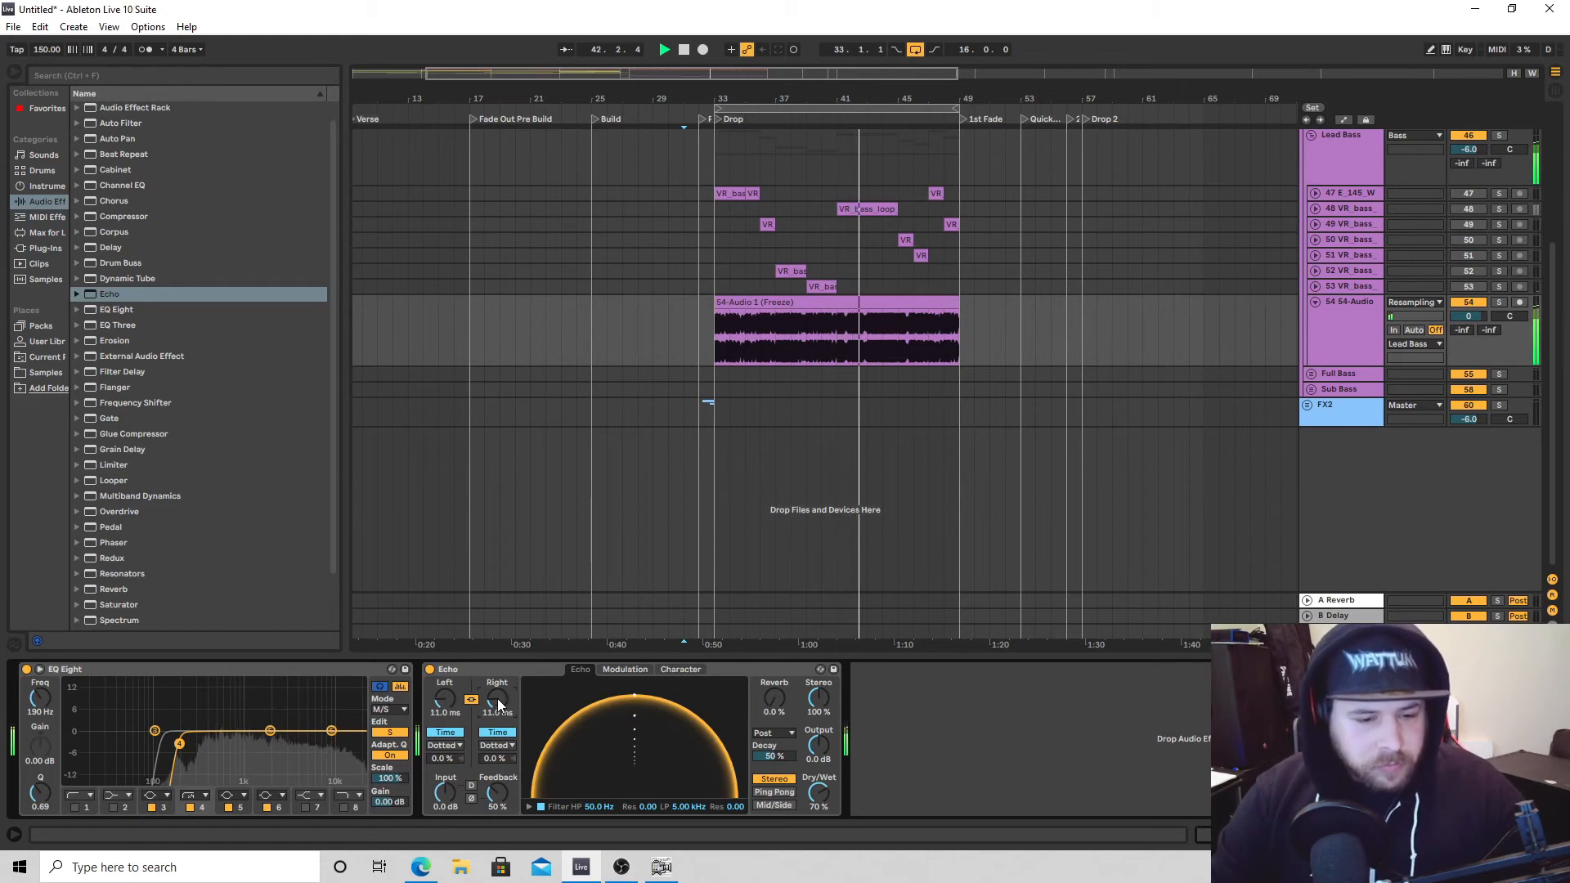
Try Echo delay times of 9.67 ms, 47.2 ms, 32.9 ms and 24.4 ms during playback, and delete the Echo.
mouse_move(497, 698)
mouse_down()
mouse_move(497, 719)
mouse_move(492, 683)
mouse_up()
key(space)
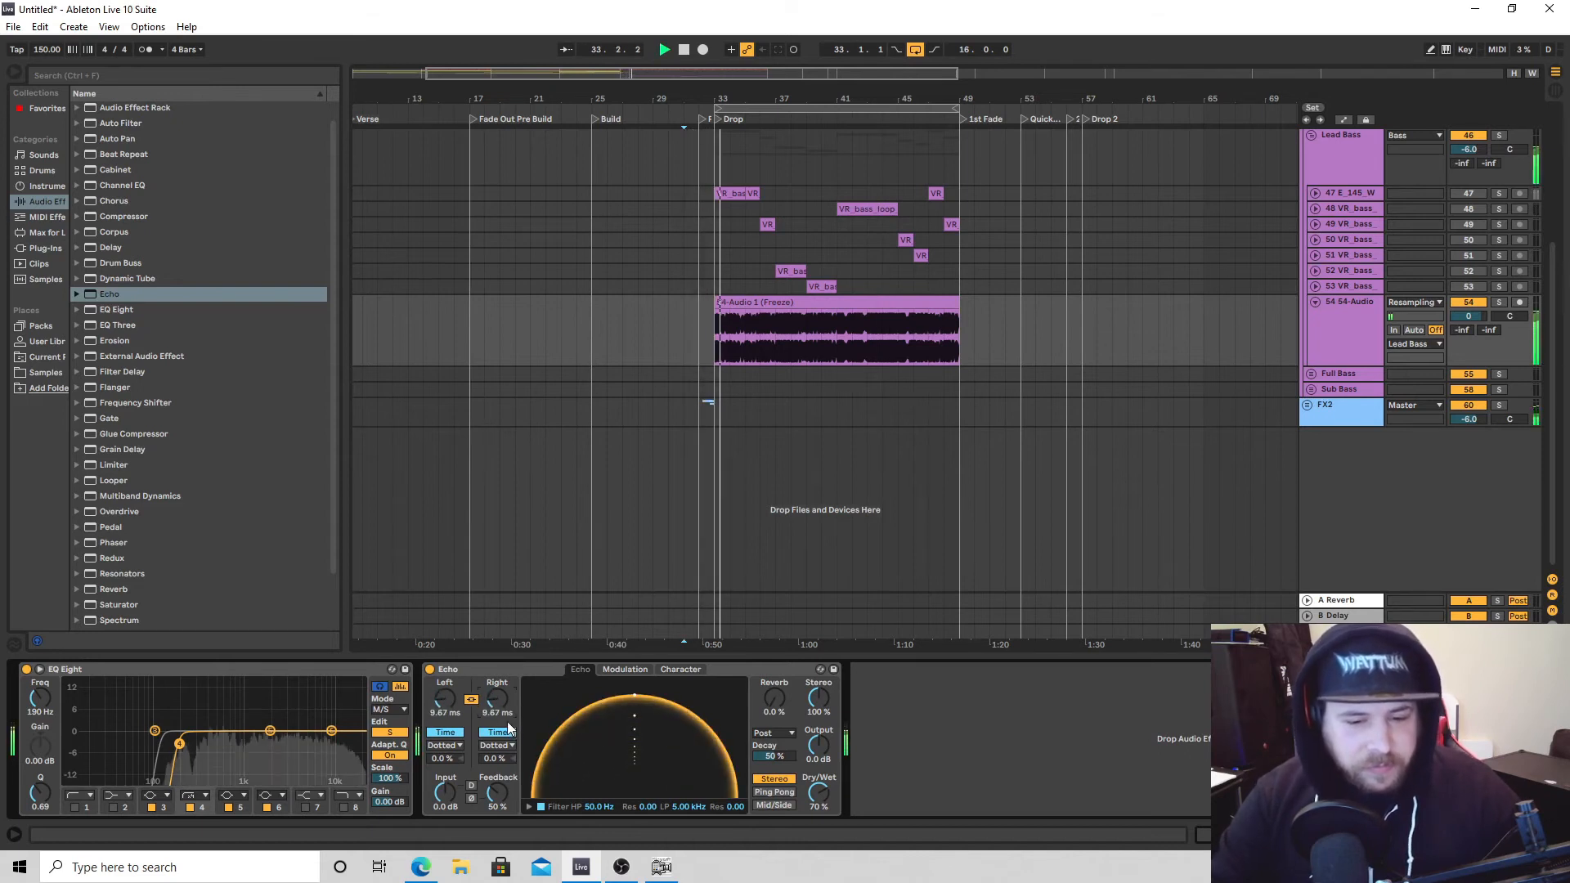
drag(485, 707, 496, 680)
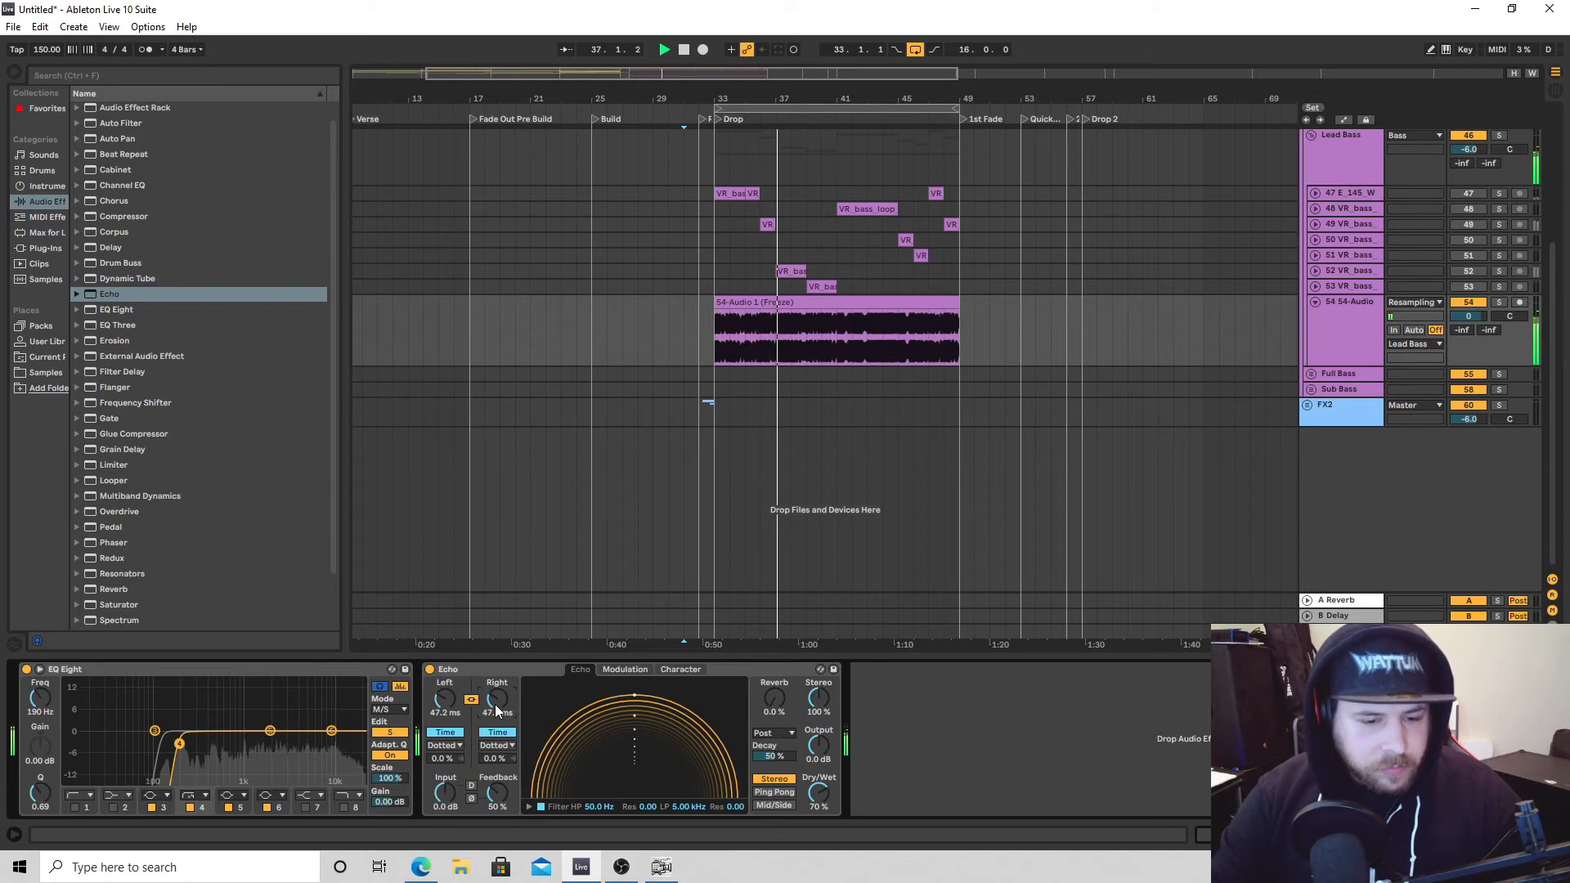
scroll(495, 703, down, 3)
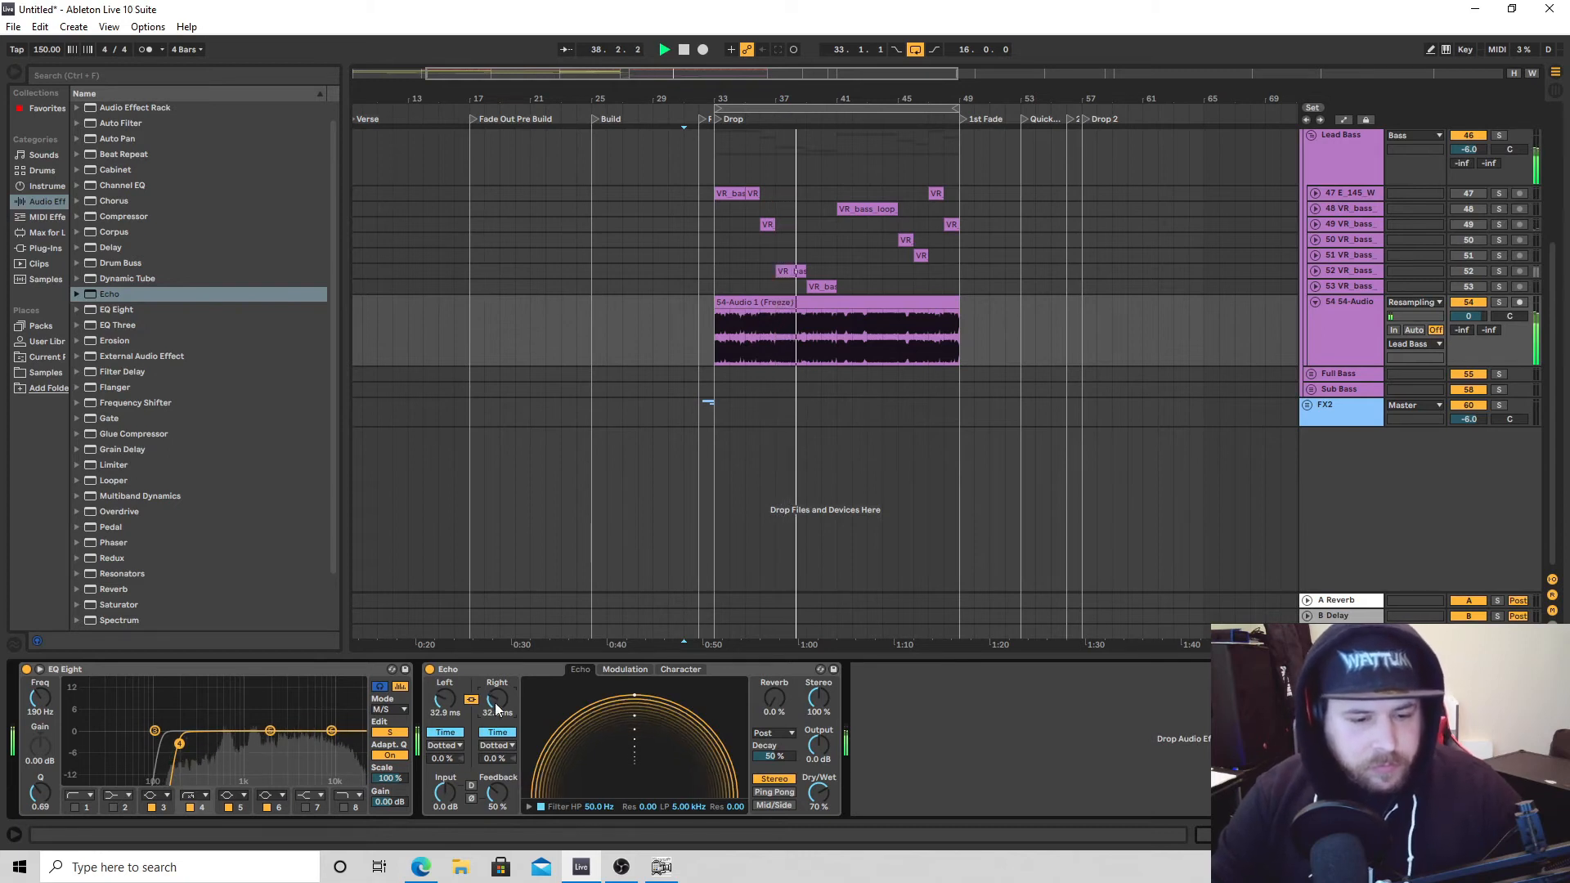
scroll(495, 702, down, 3)
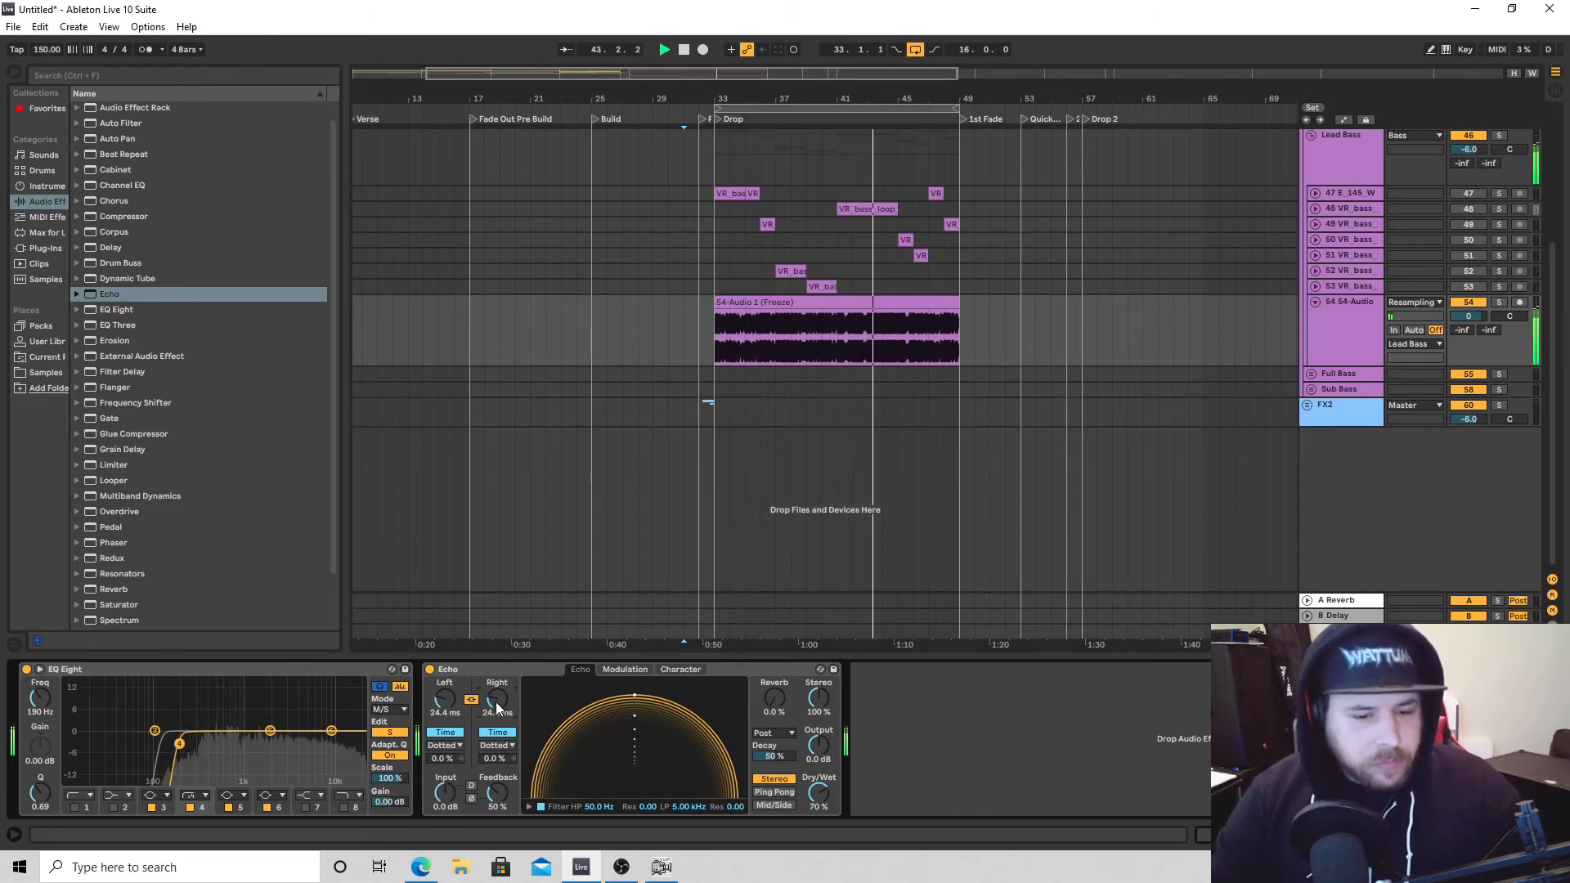
right_click(511, 671)
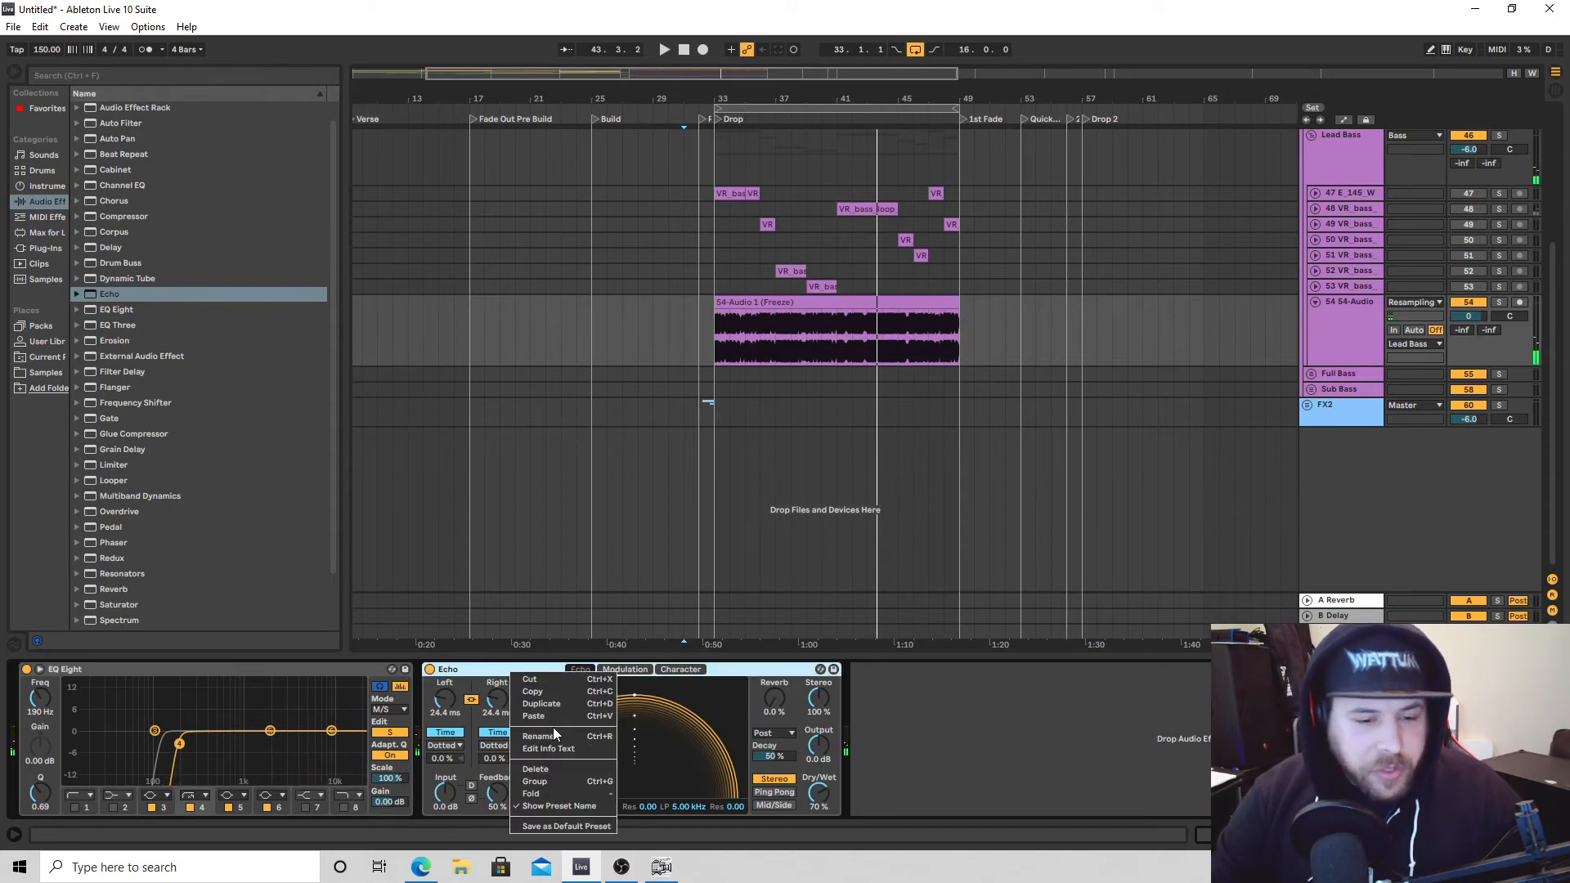
click(546, 770)
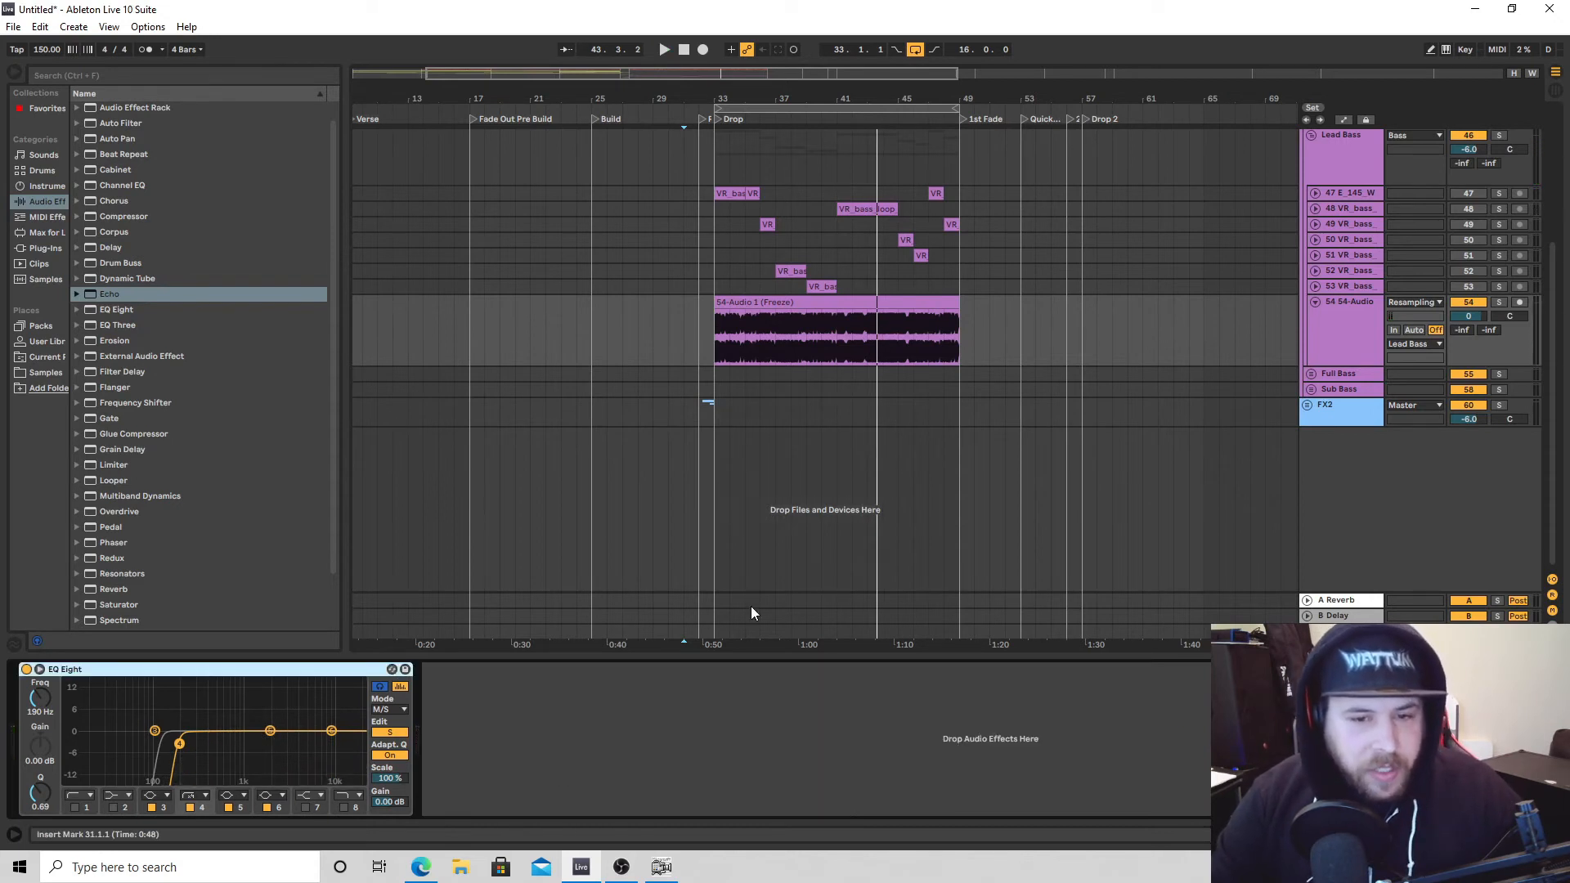
Duplicate track 54 and open the duplicated clip's sample settings to inspect its detune control.
right_click(1336, 342)
click(1367, 375)
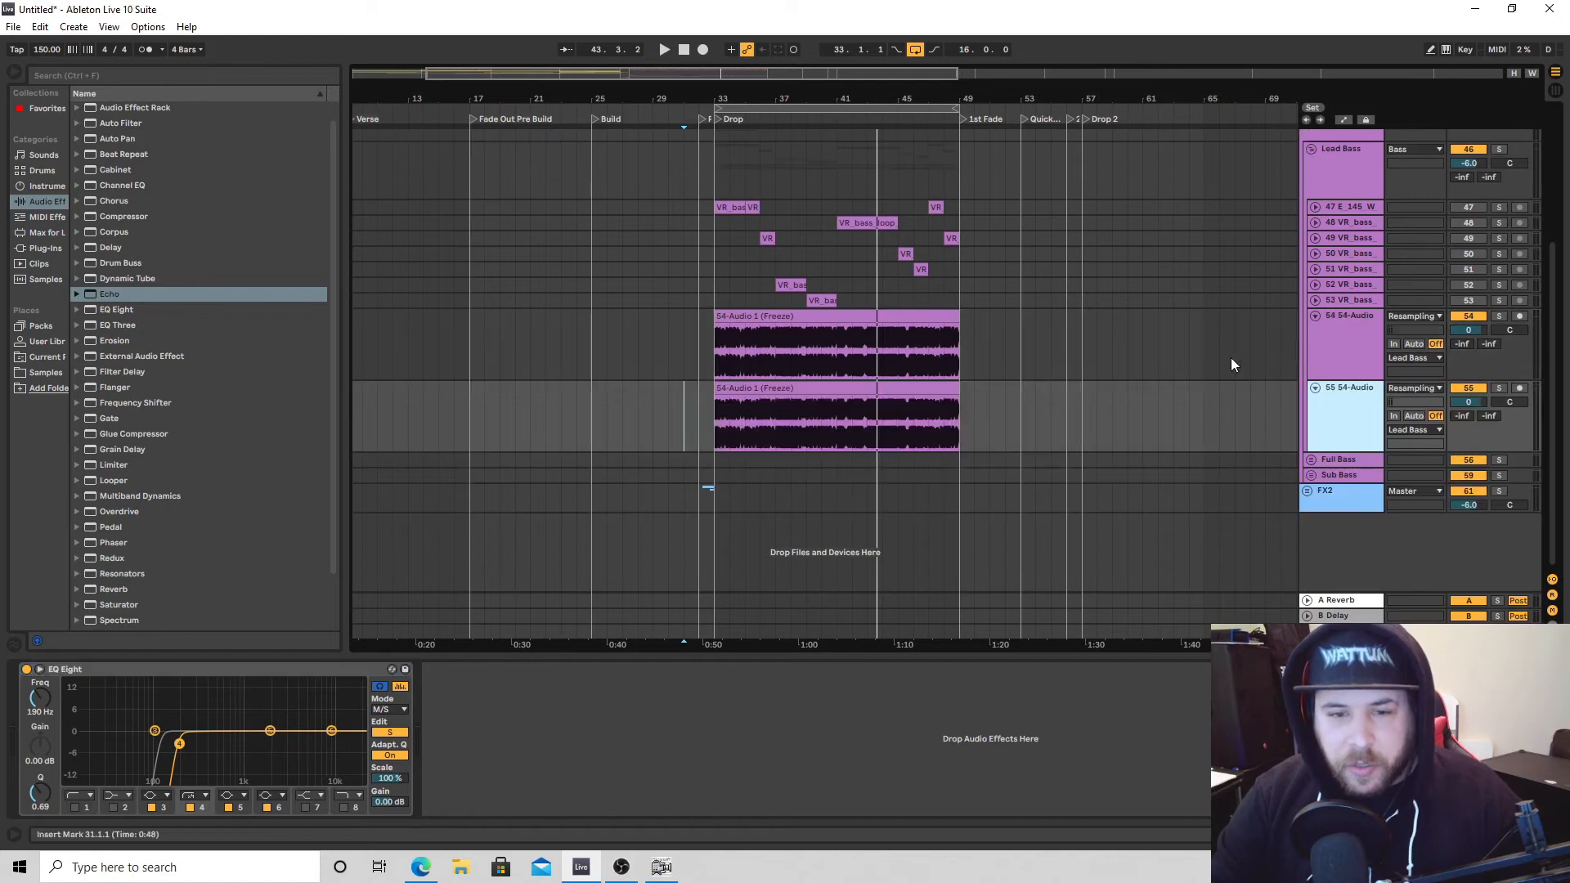
double_click(850, 410)
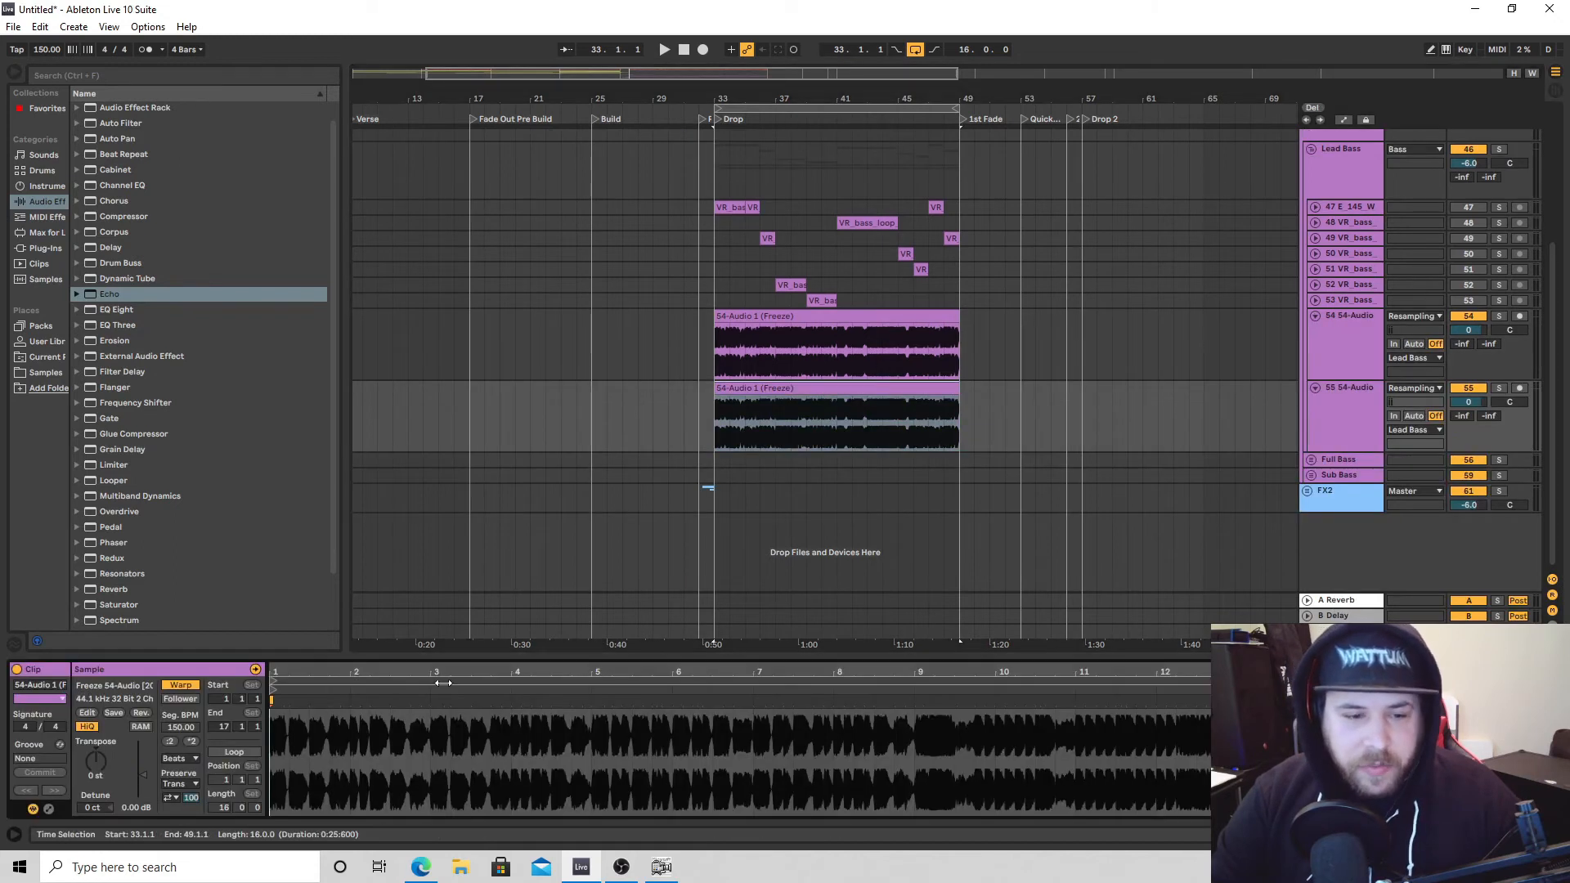
drag(89, 806, 90, 814)
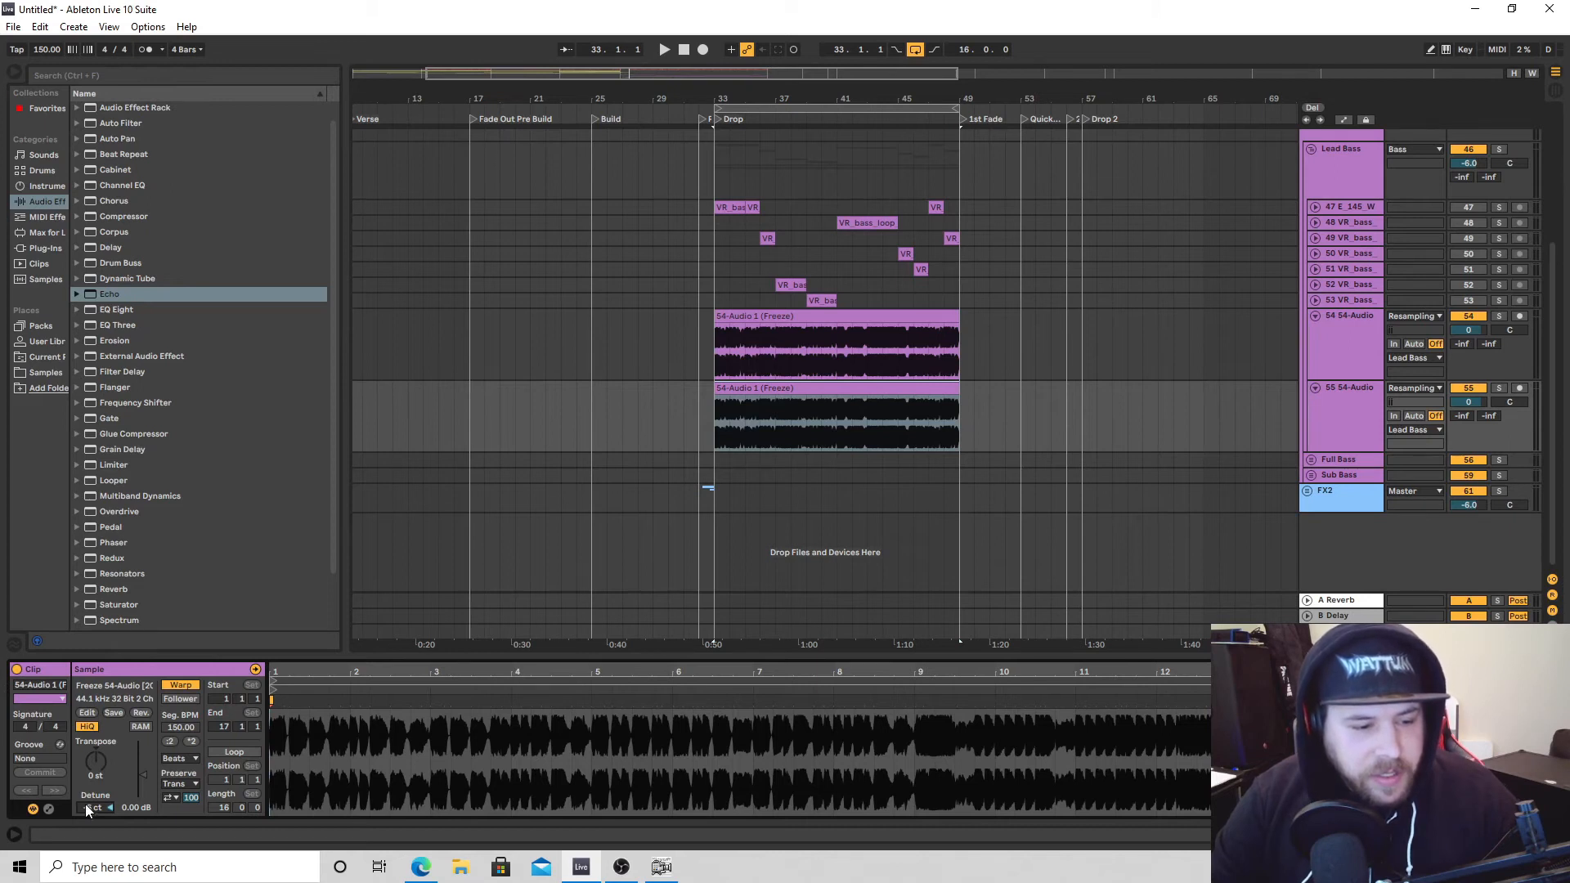
Add a Reverb to track 55 with a Dry/Wet of 25 % and a decay time of 1.47 s, and play the layered tracks.
click(1330, 417)
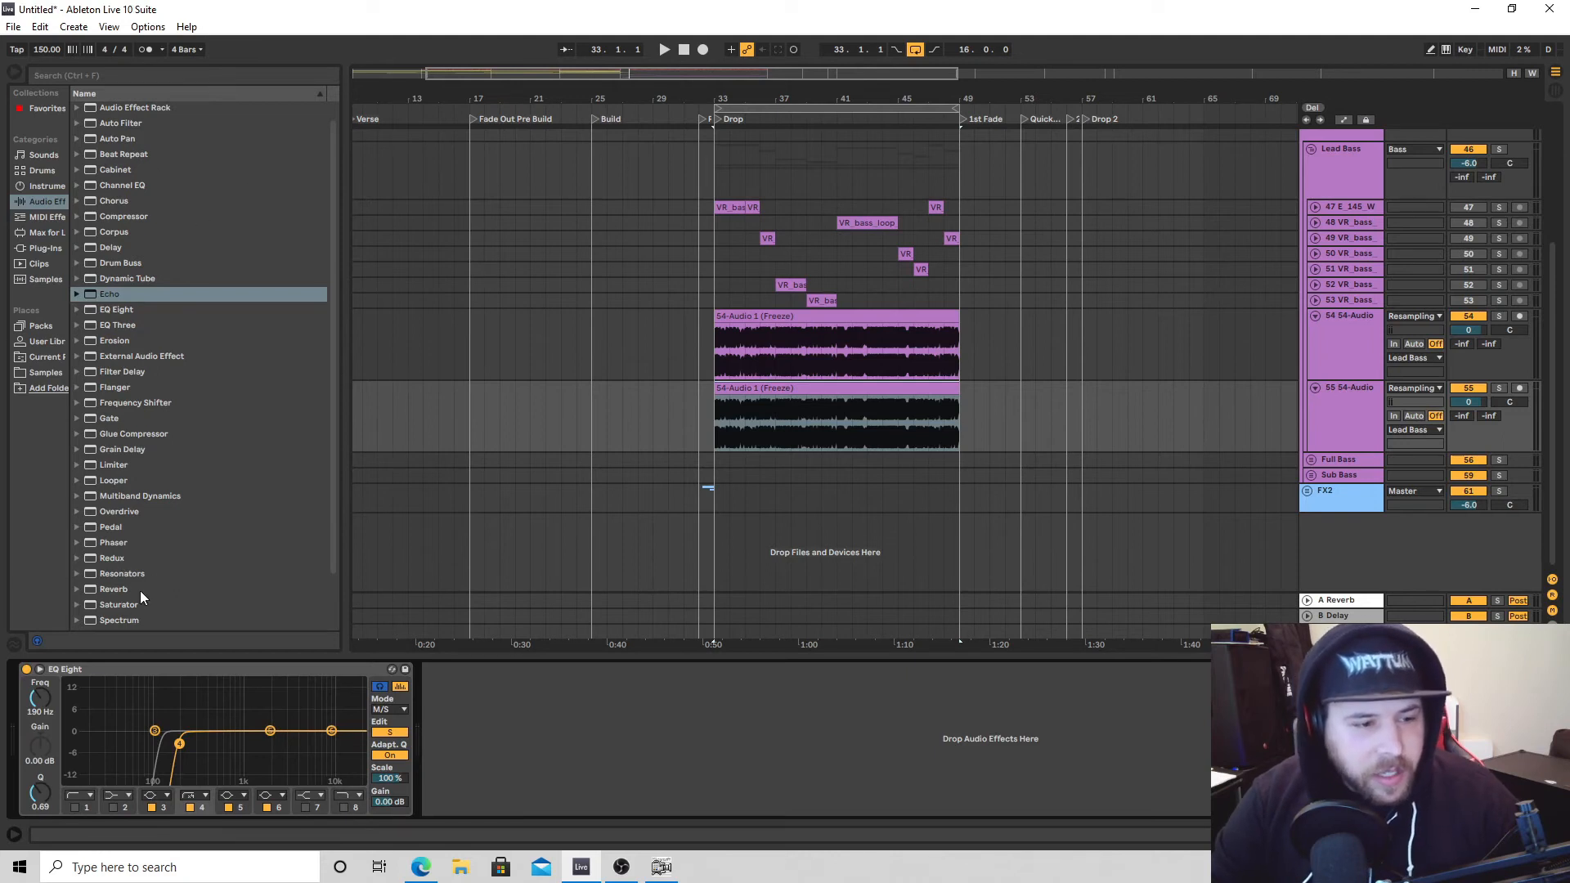
drag(120, 592, 502, 733)
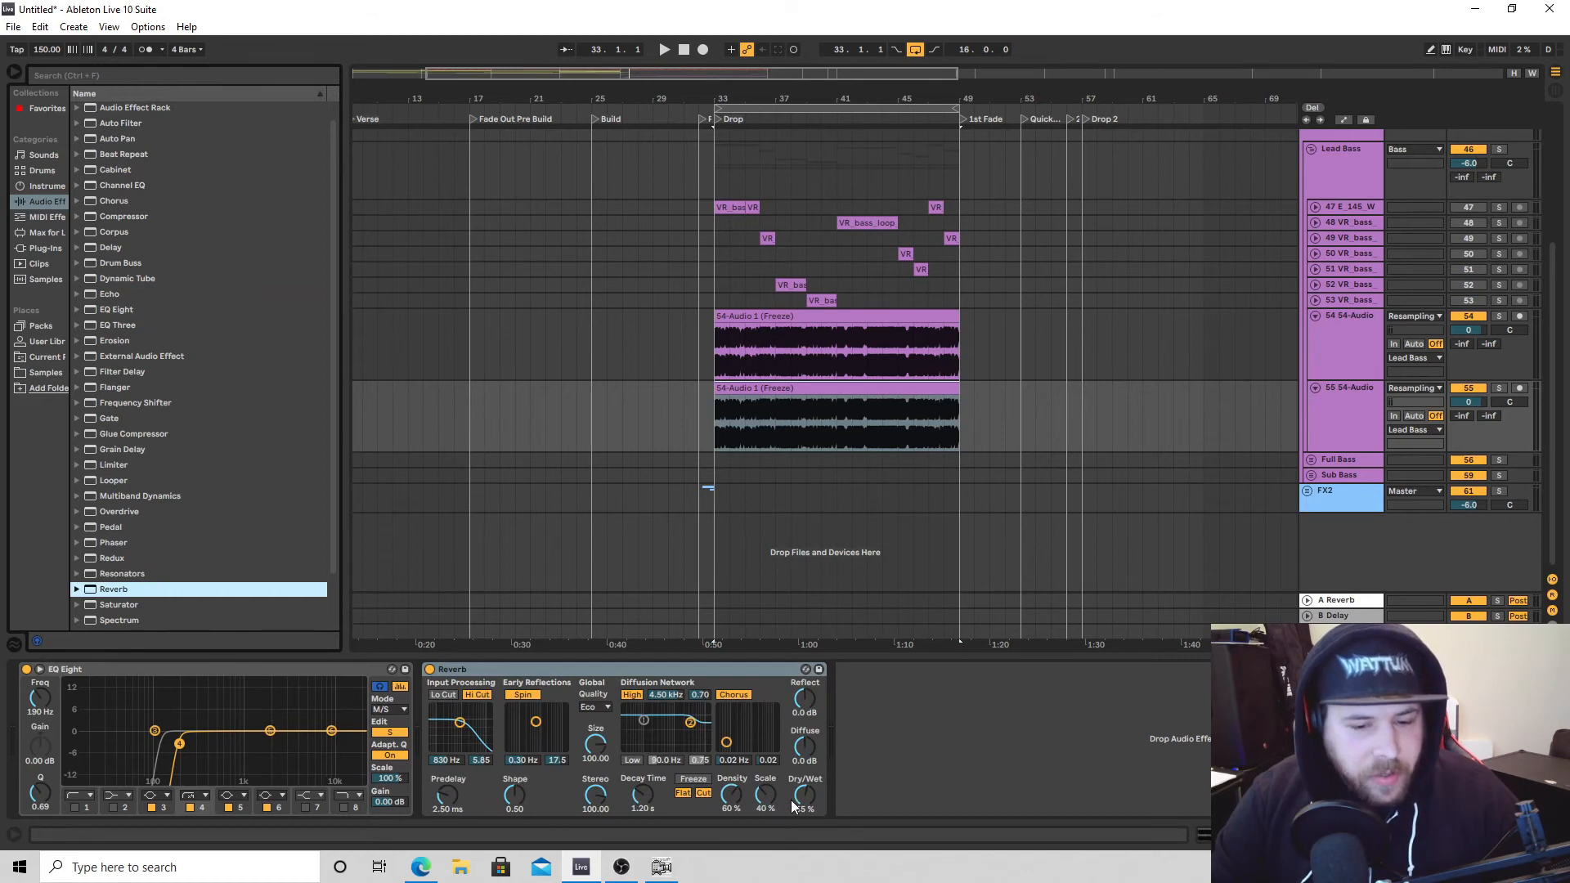
drag(793, 808, 793, 811)
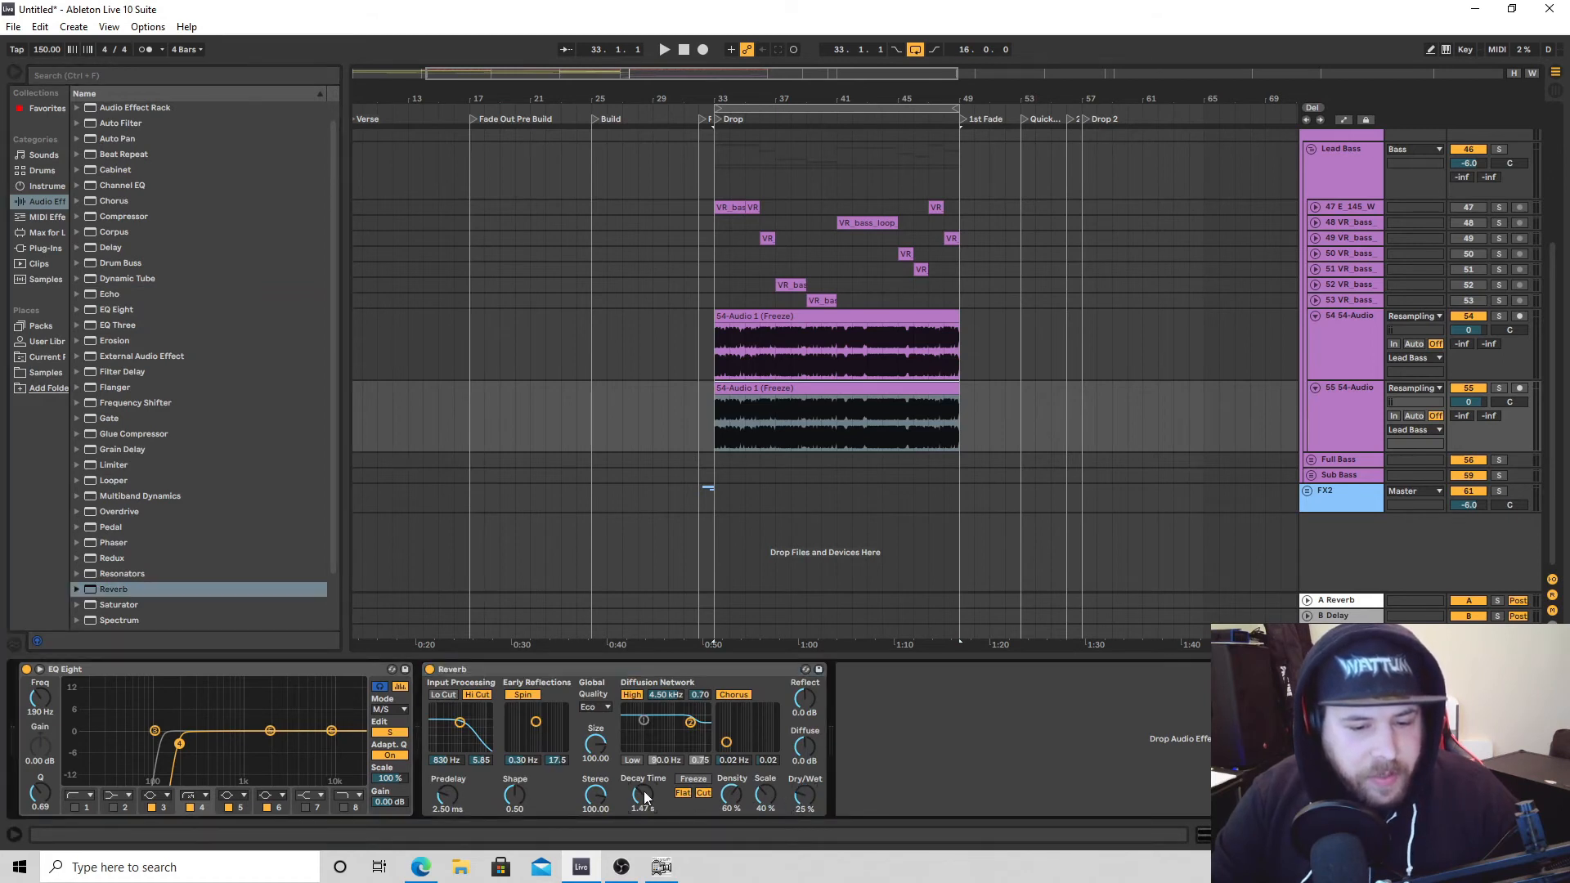
key(space)
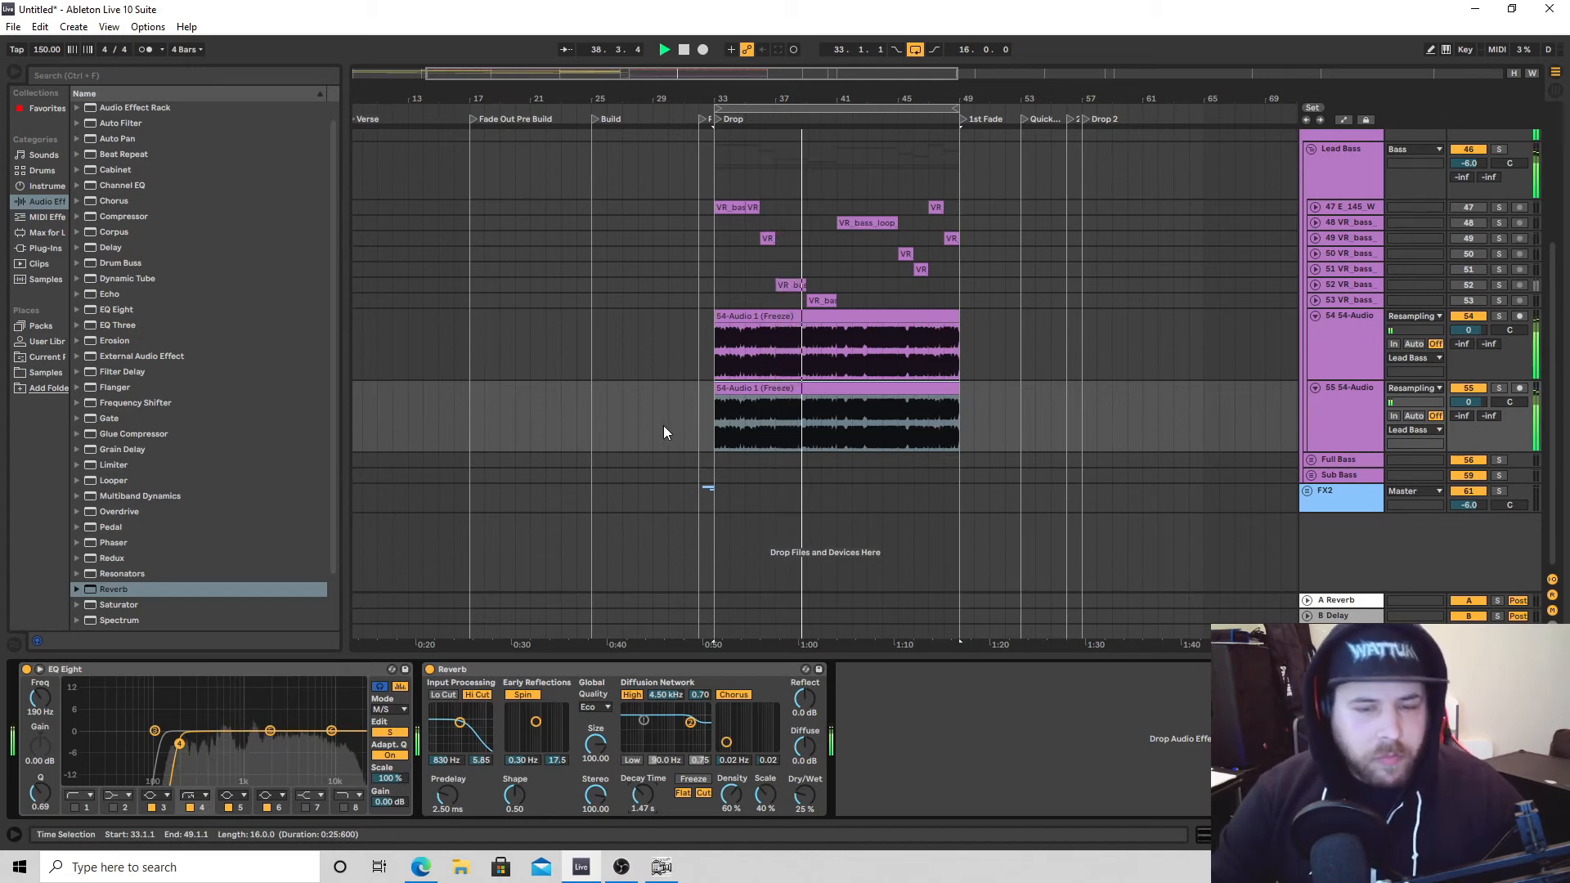
key(space)
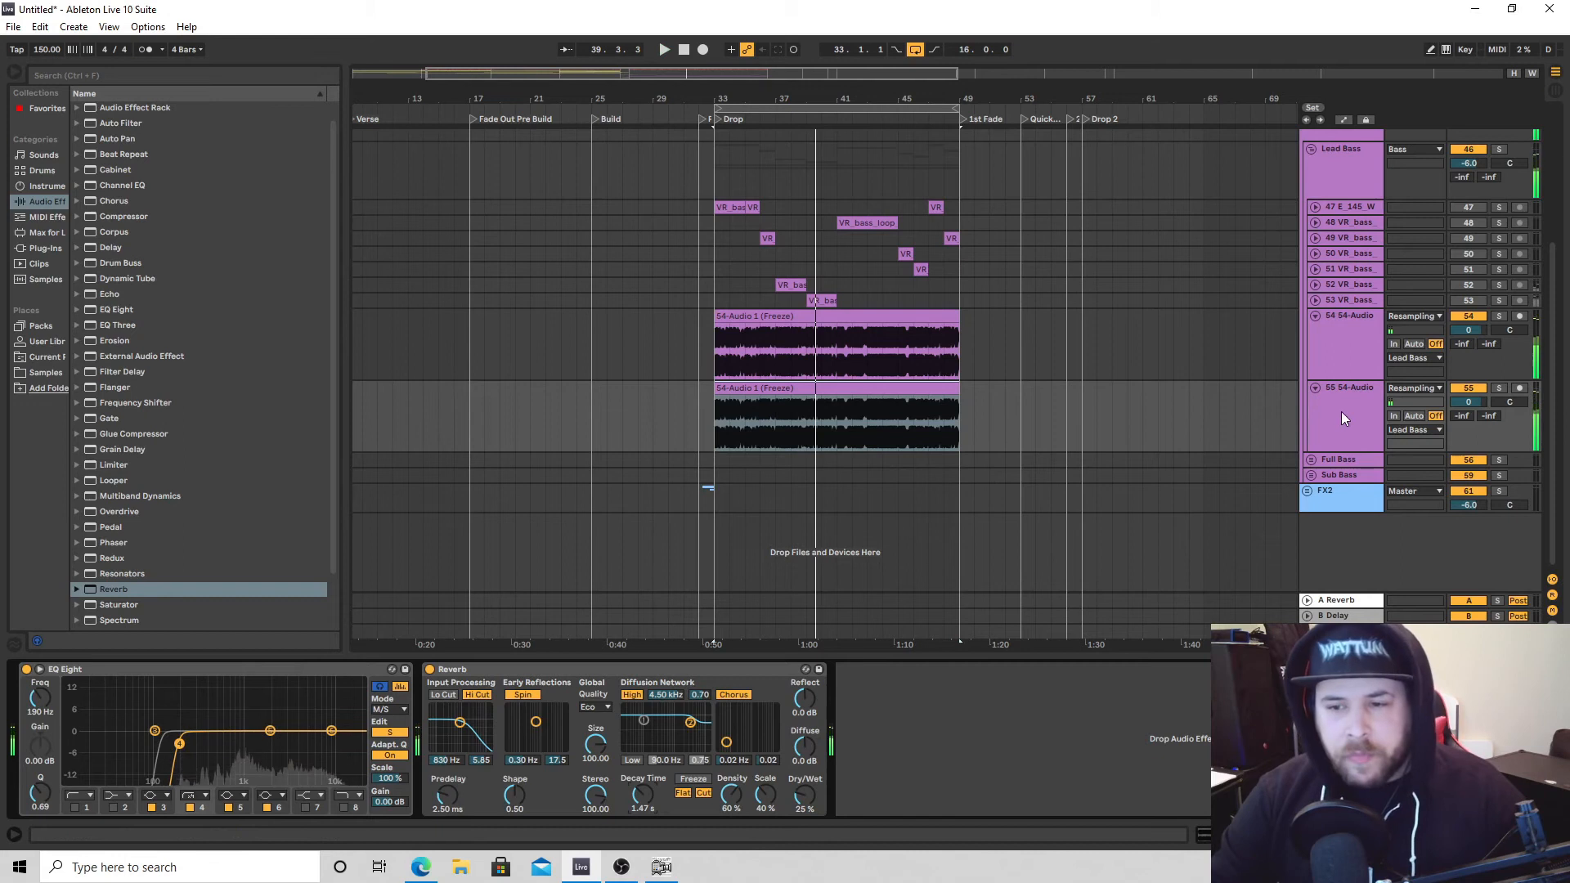
Fold tracks 55 and 54 and collapse the Lead Bass group.
click(1314, 388)
click(1314, 315)
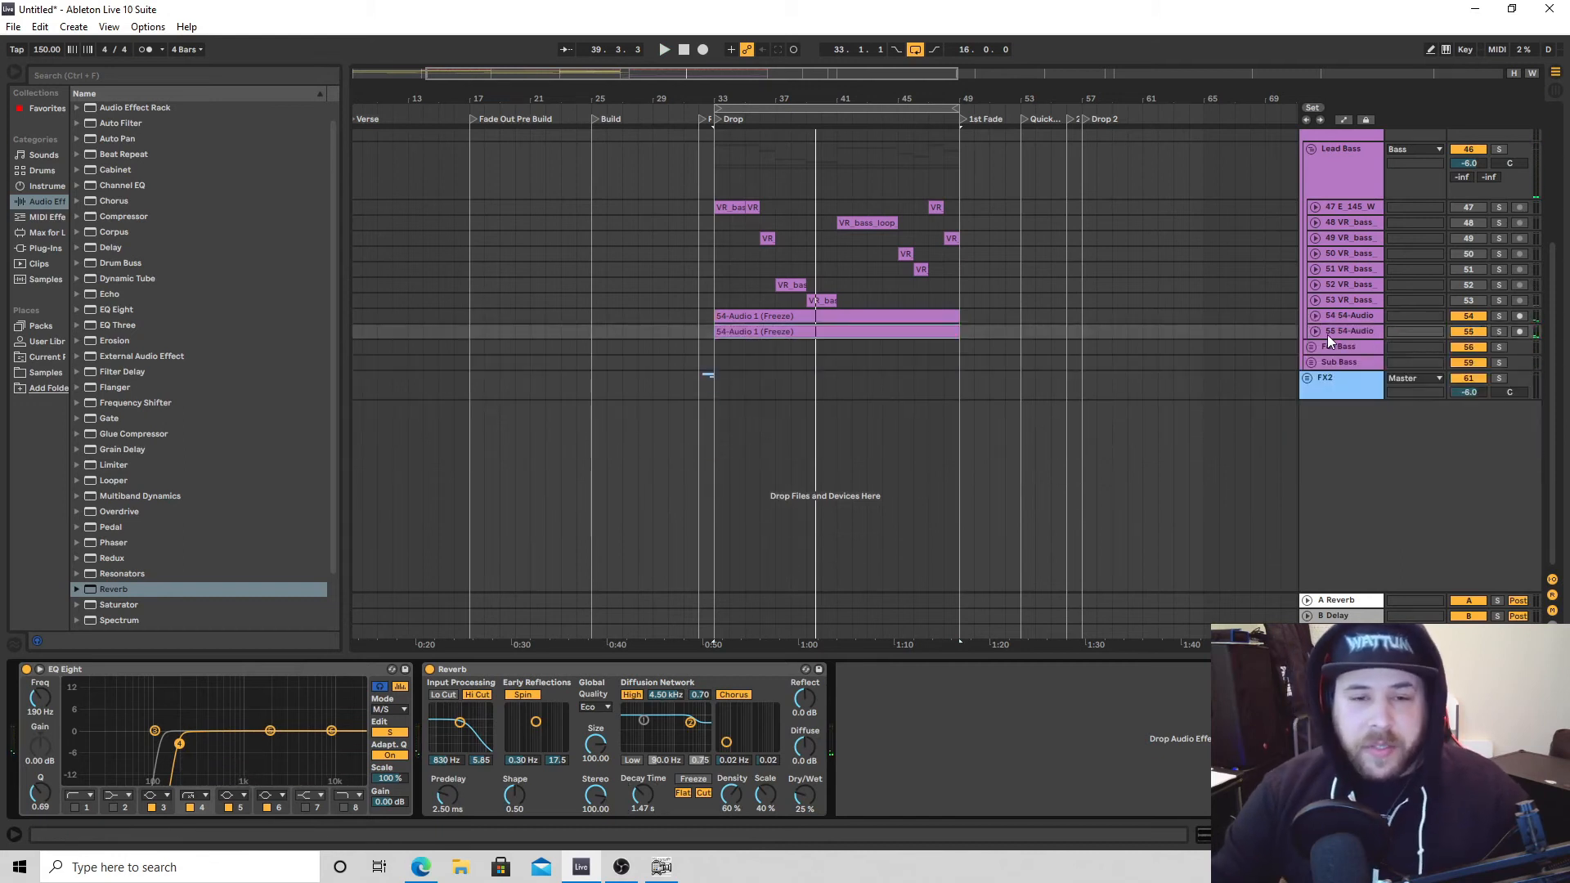
click(1311, 149)
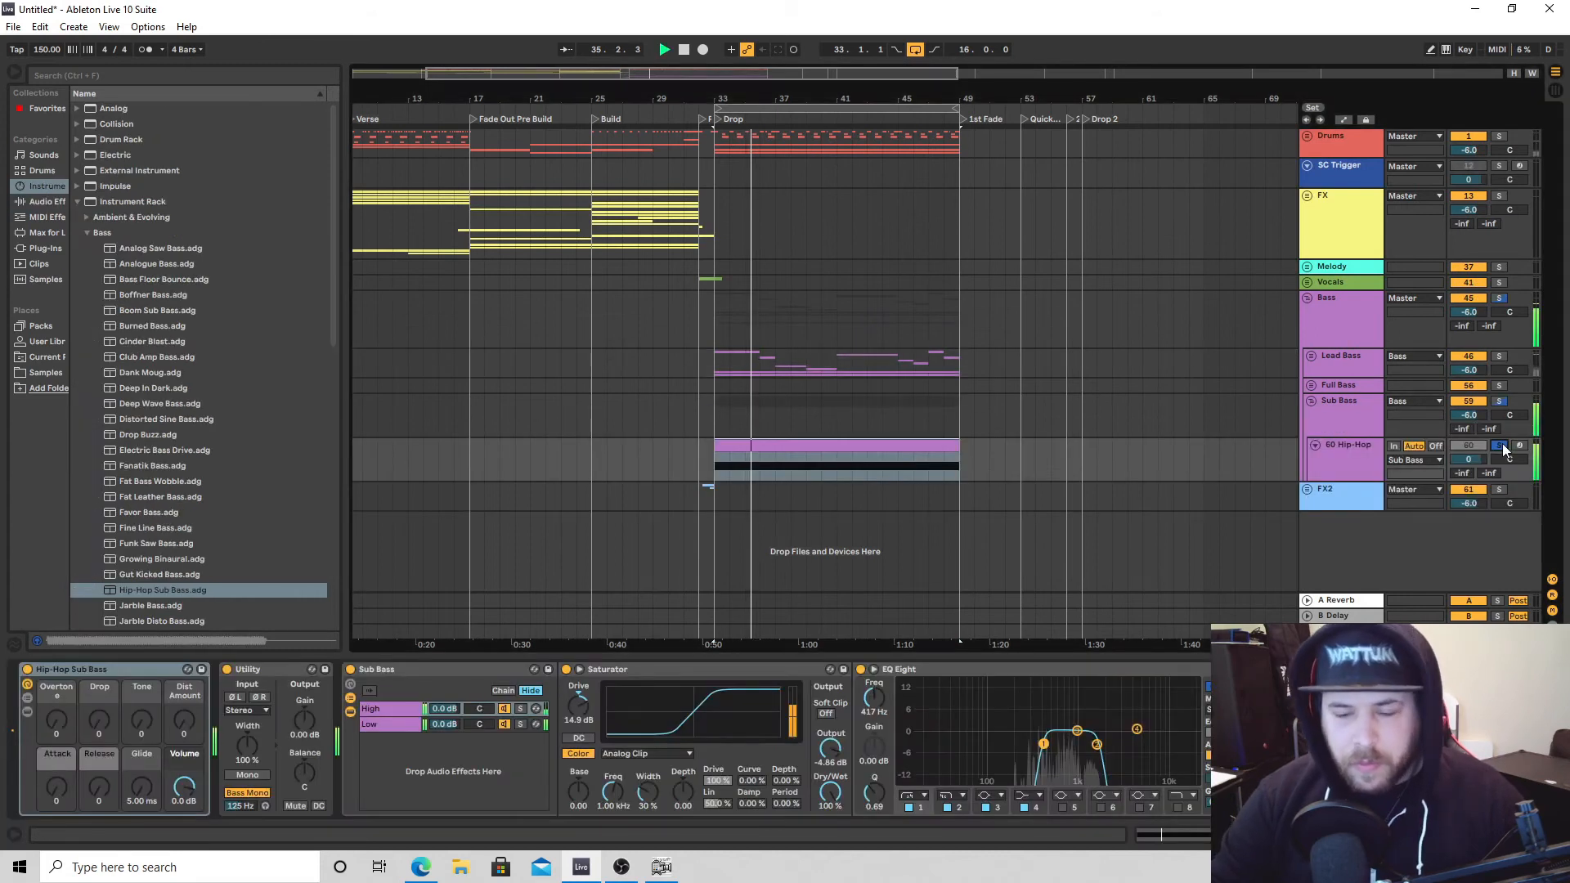
Inspect the Low chain of the Sub Bass rack and audition the soloed sub bass with the High chain toggled.
key(space)
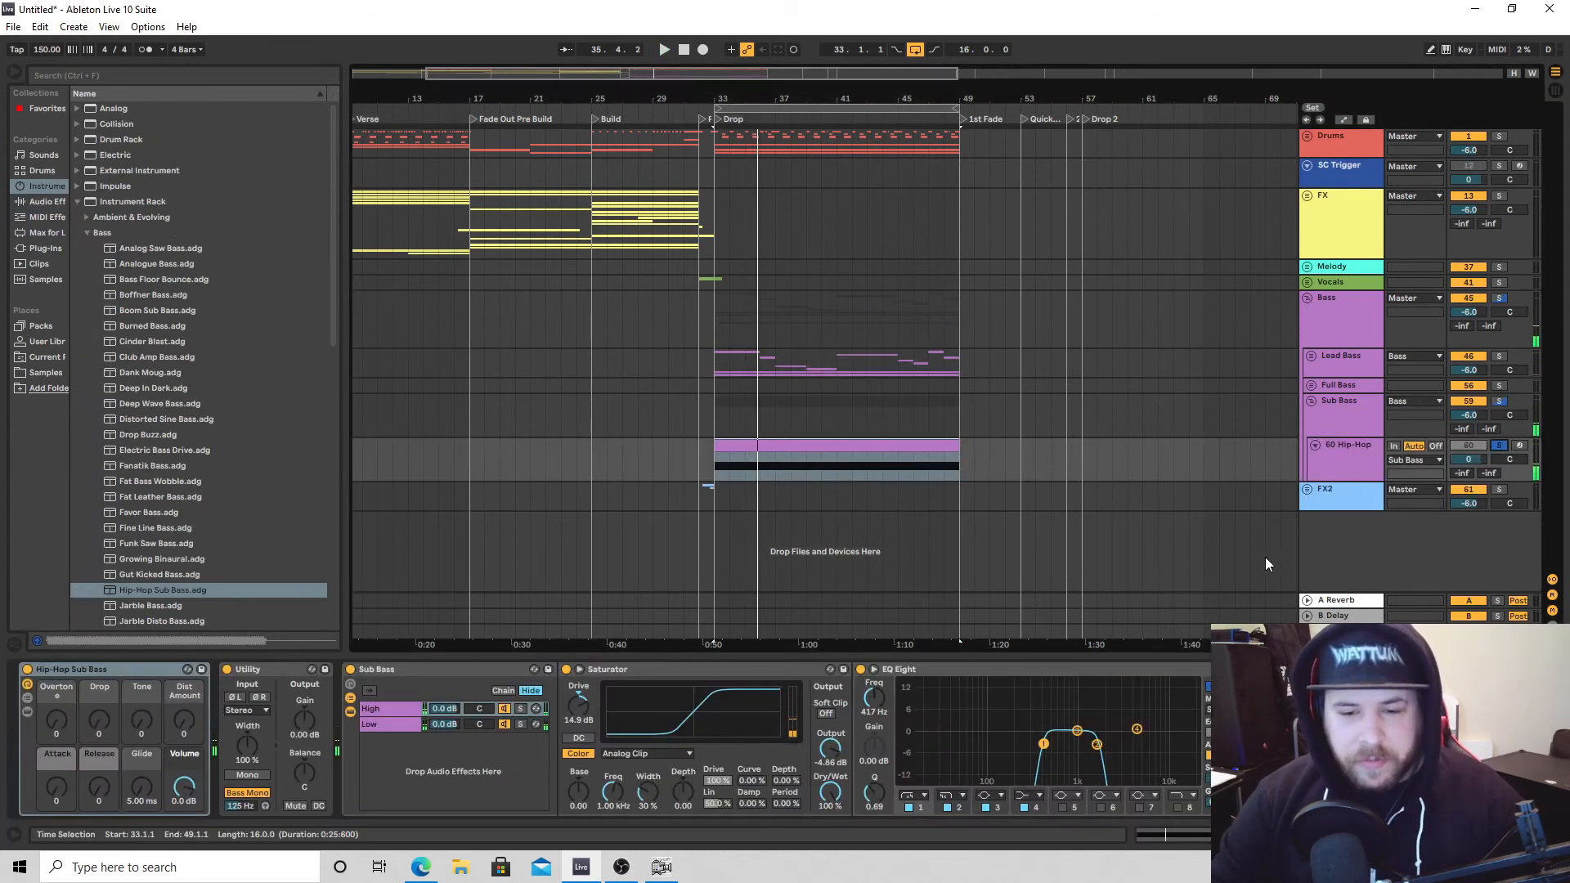
click(399, 726)
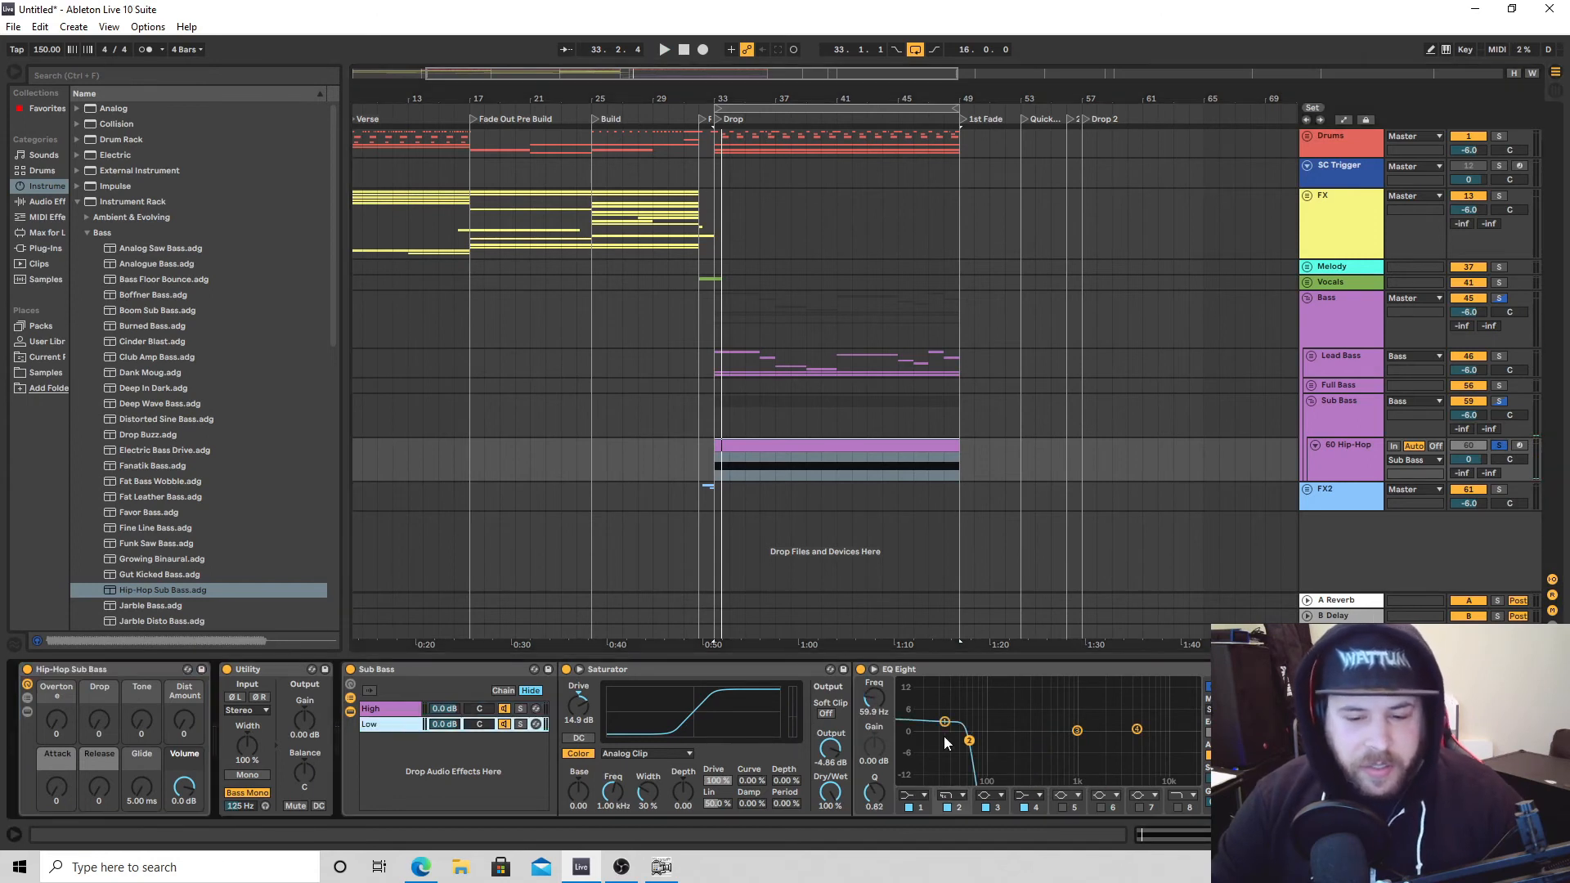
key(space)
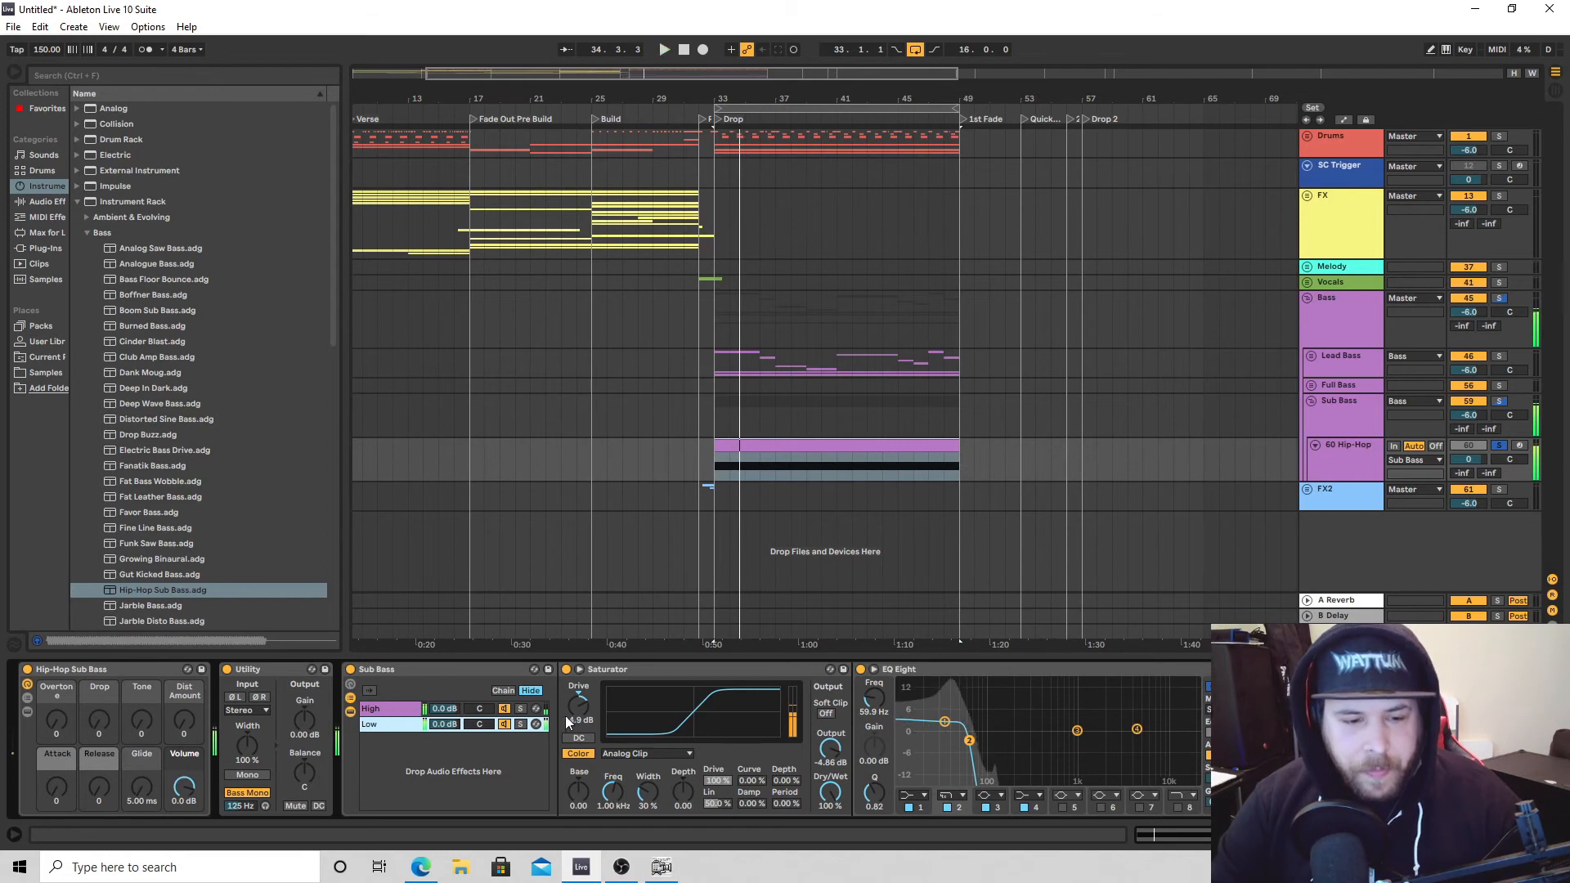
click(503, 711)
key(space)
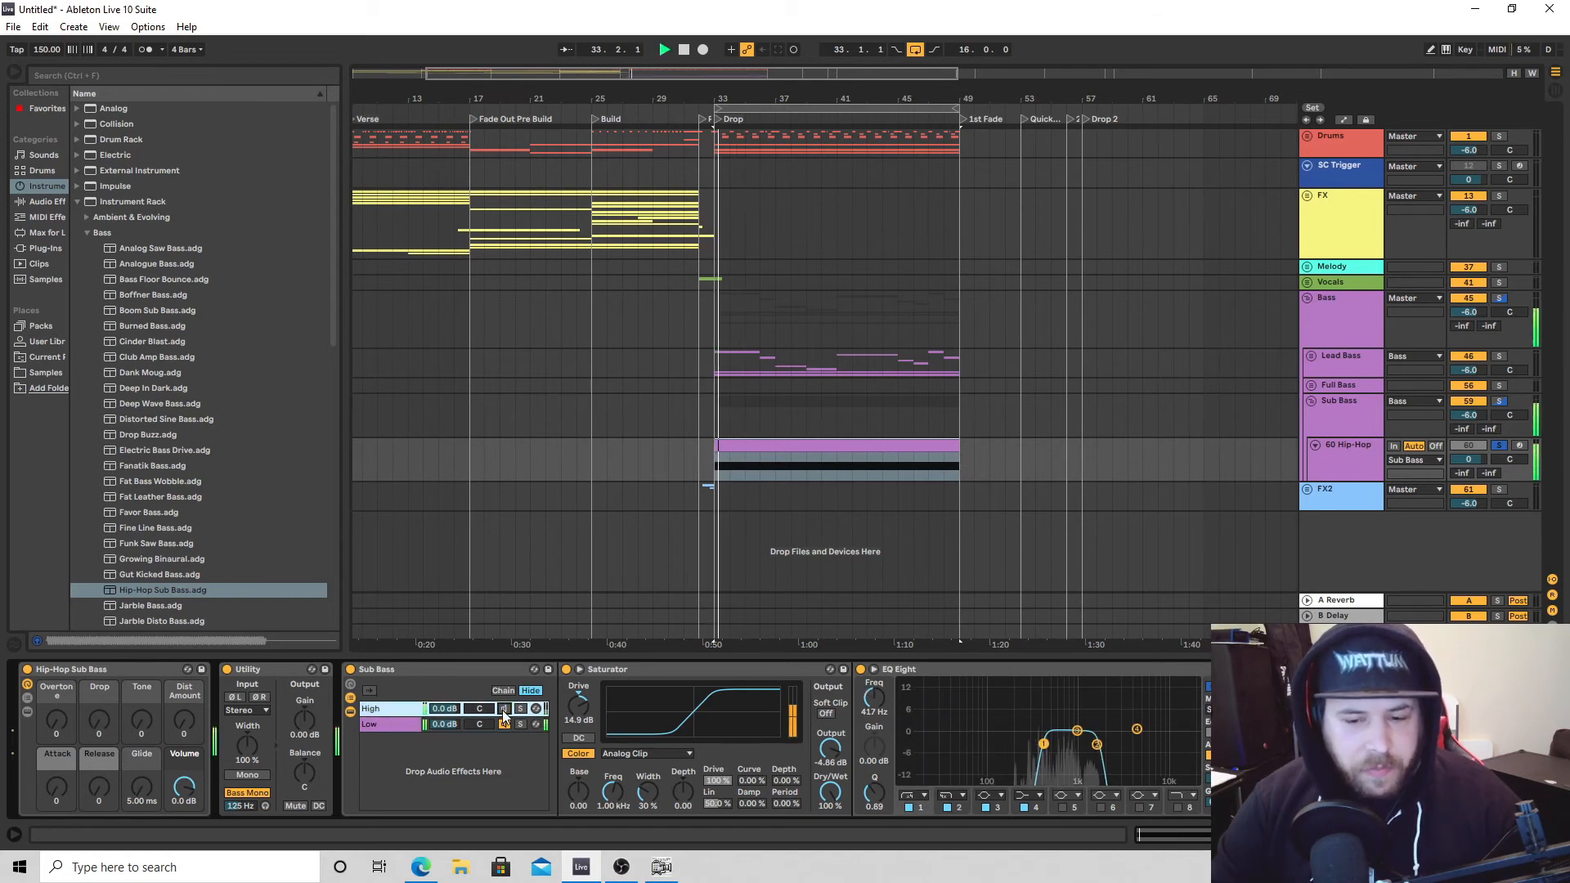
key(space)
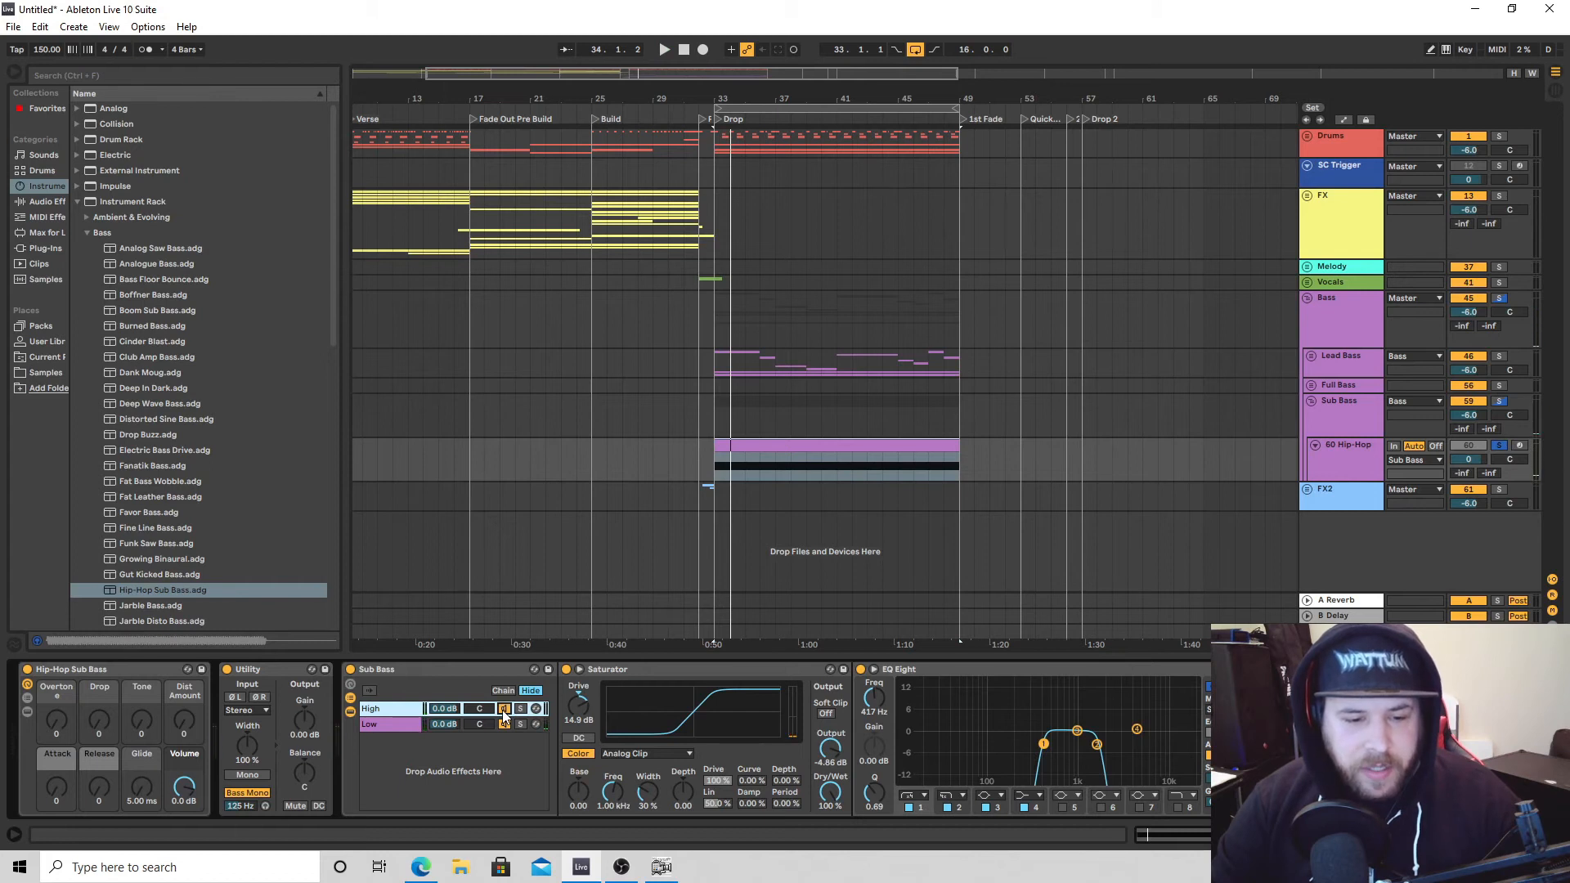
Unsolo the Hip-Hop sub bass track 60 and play the start of the Drop with the full mix.
key(space)
key(space)
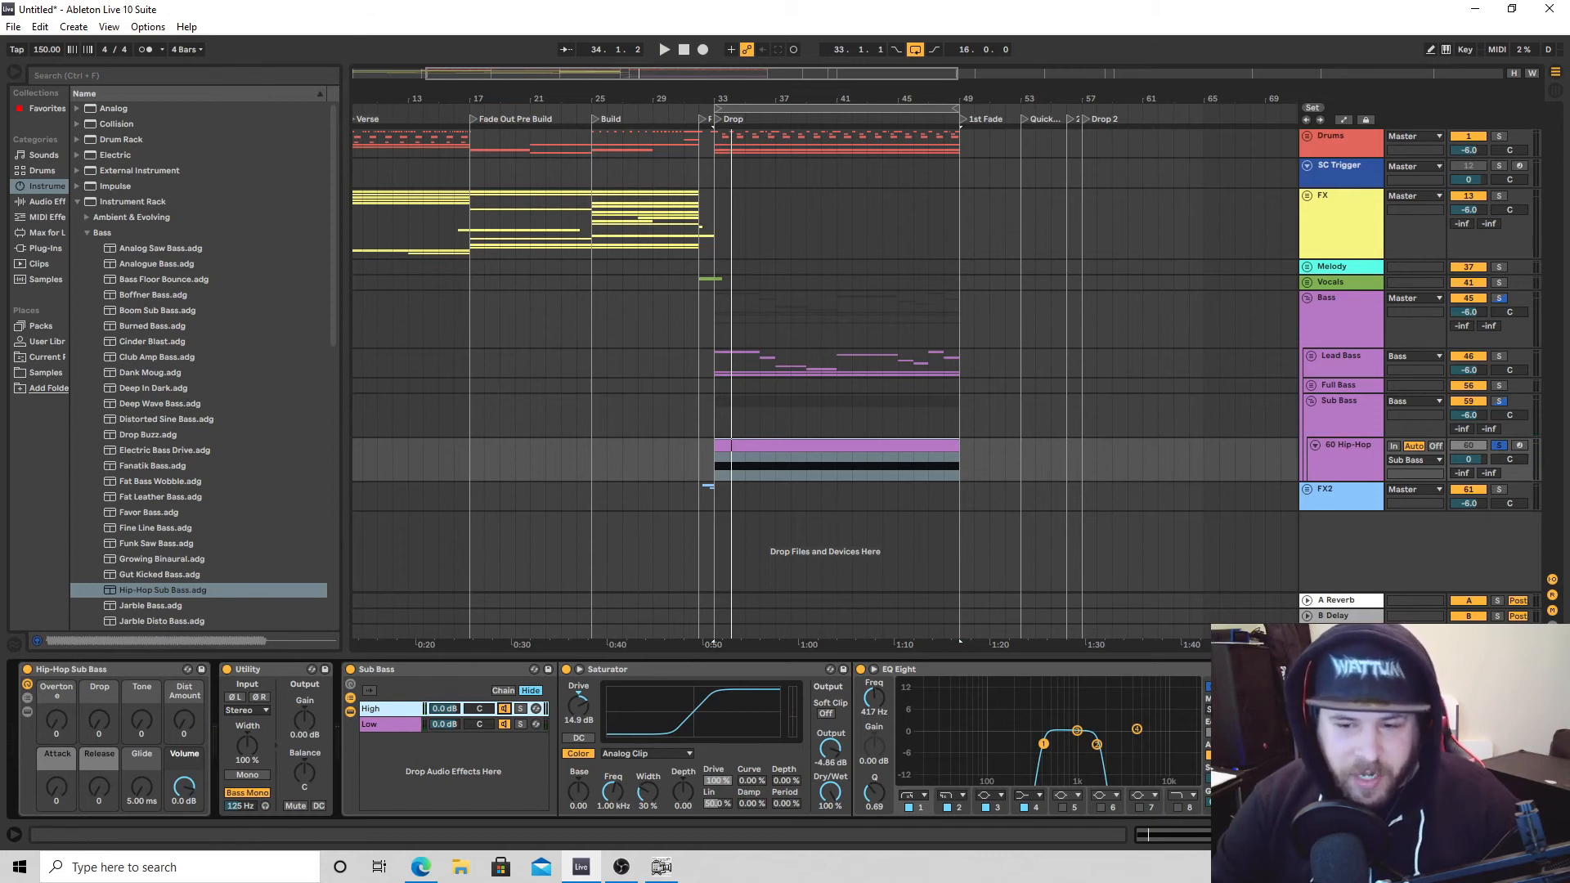
key(space)
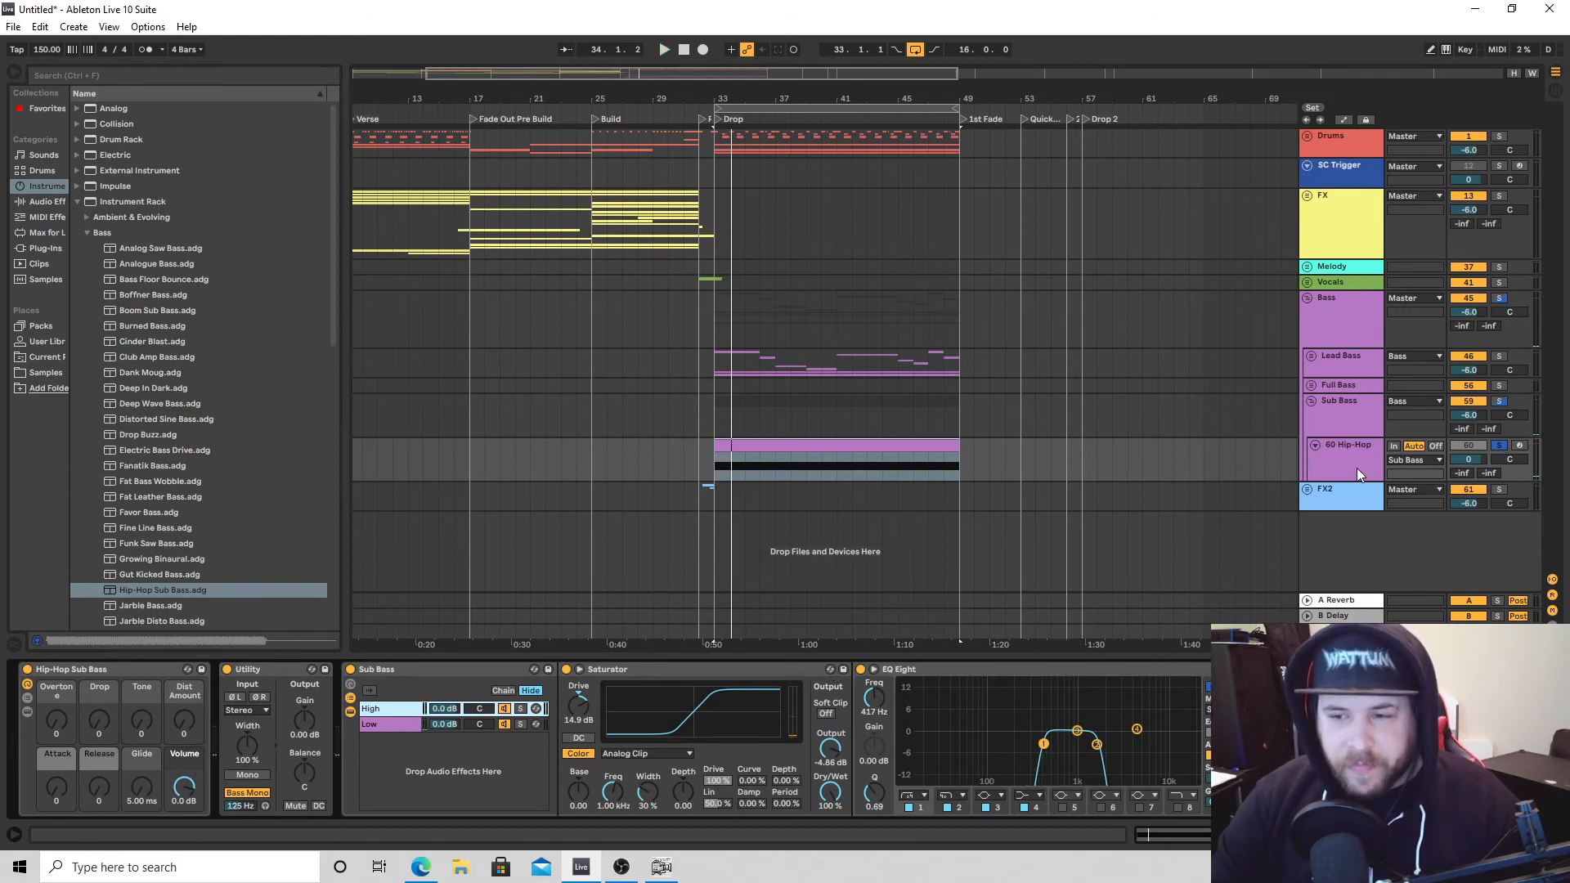
click(1480, 447)
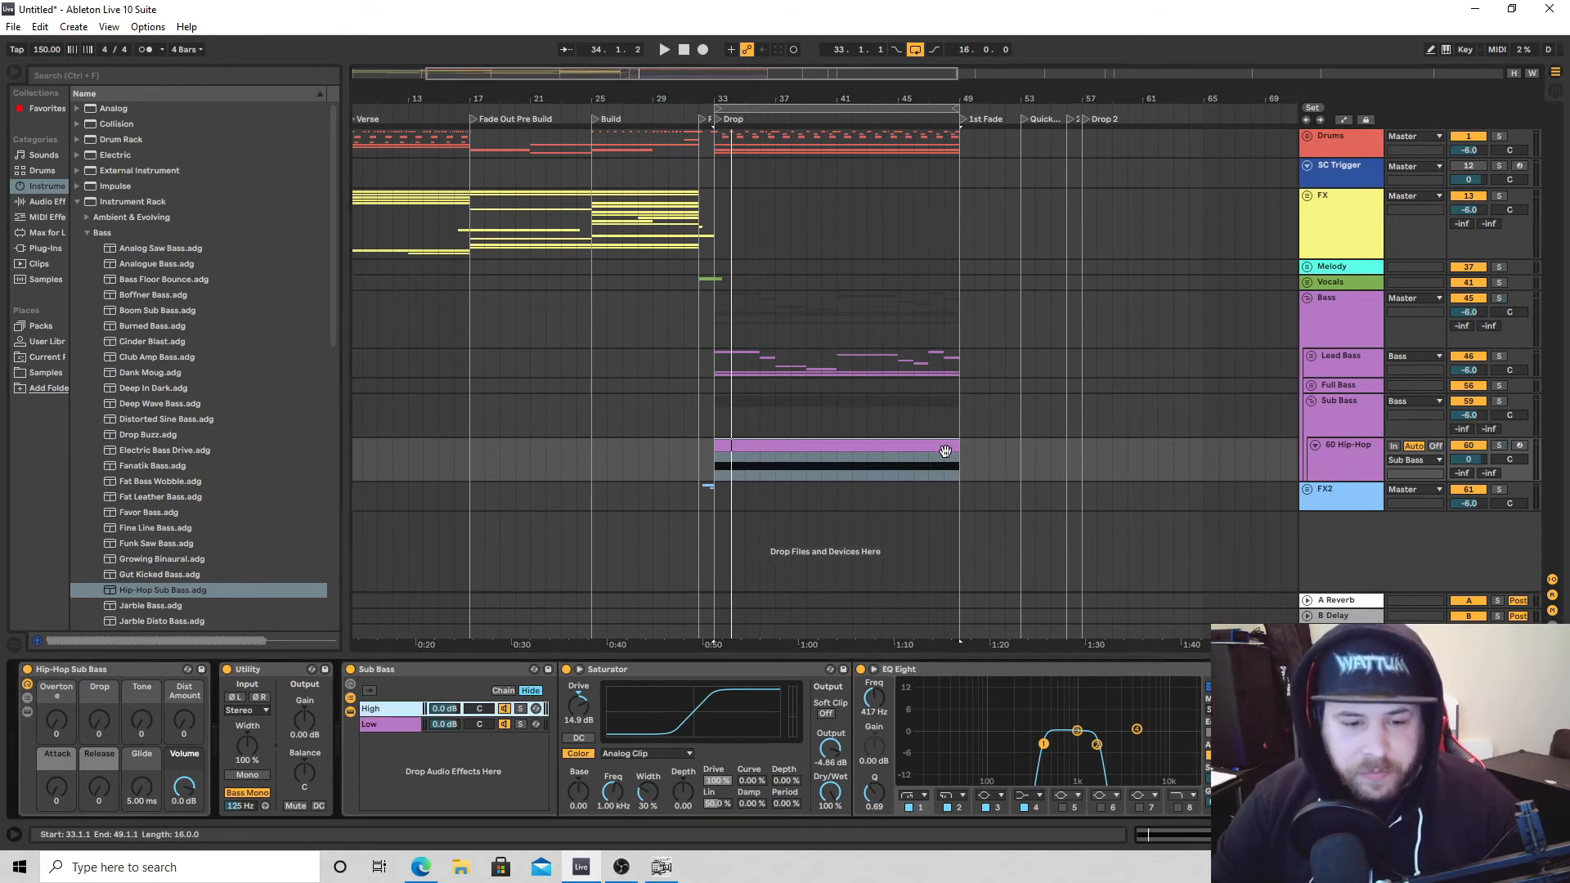
key(space)
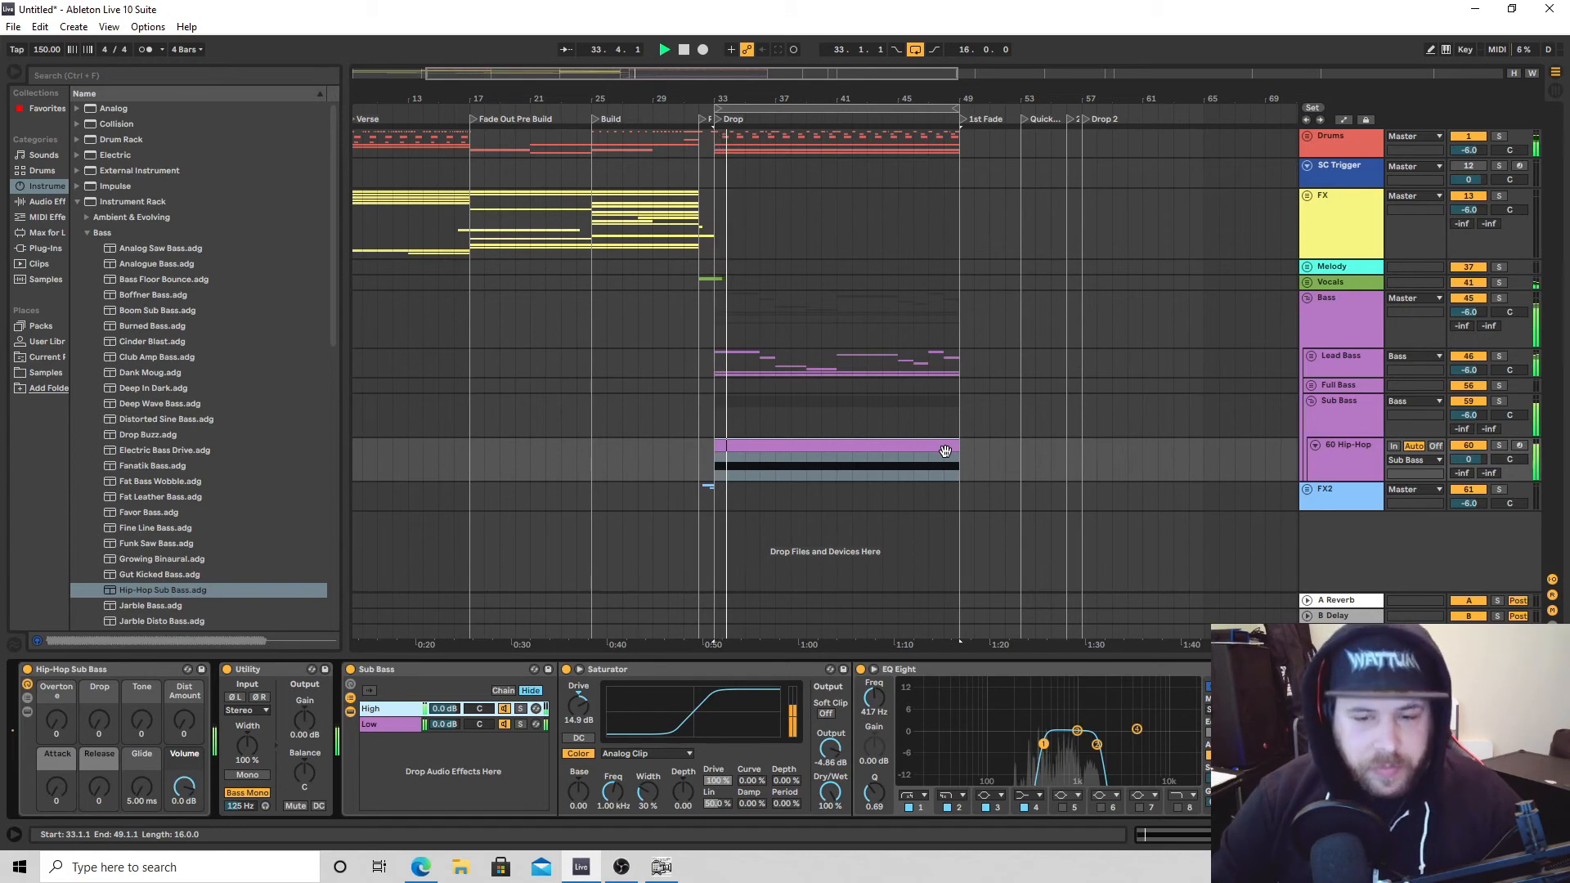
key(space)
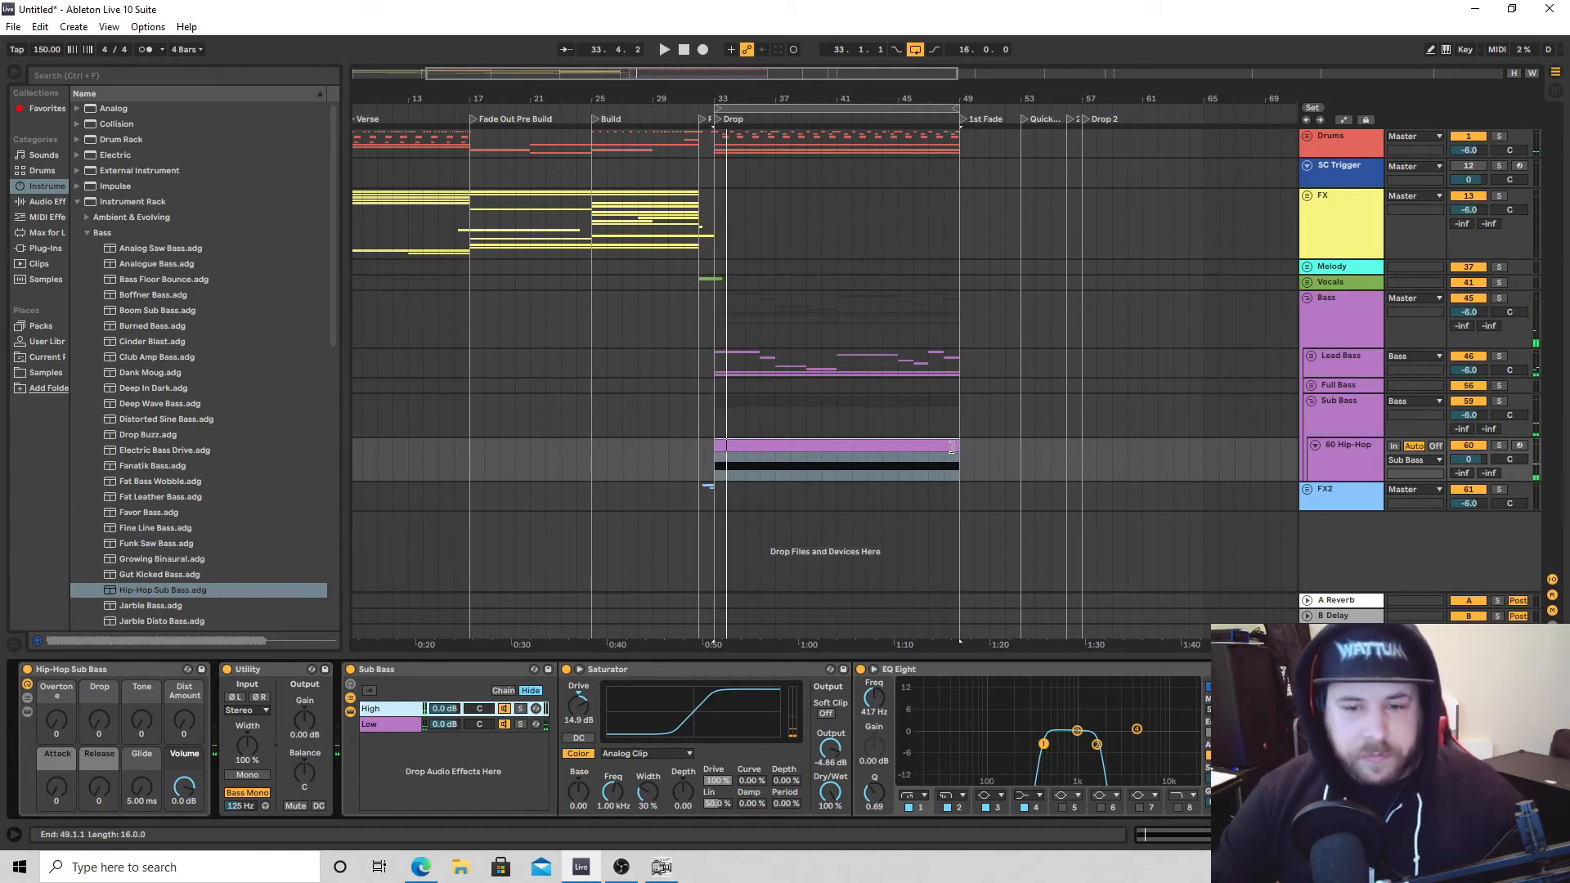
In the track 60 MIDI clip, shorten the E0 note to one beat, duplicate it twice, and extend the third note to two beats.
double_click(946, 451)
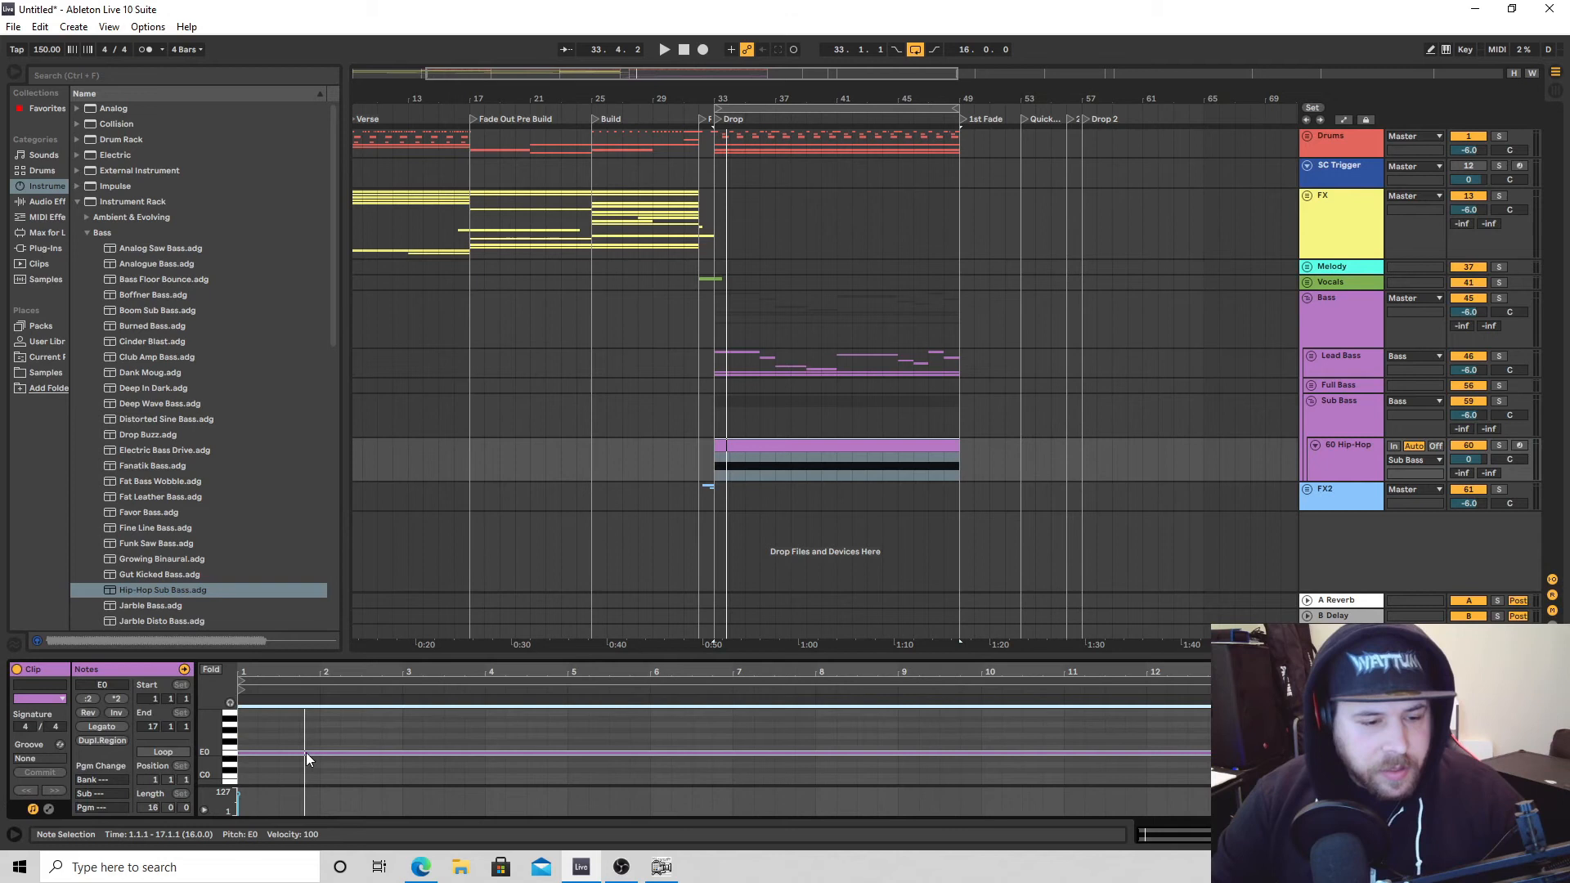
drag(1209, 752, 276, 760)
key(space)
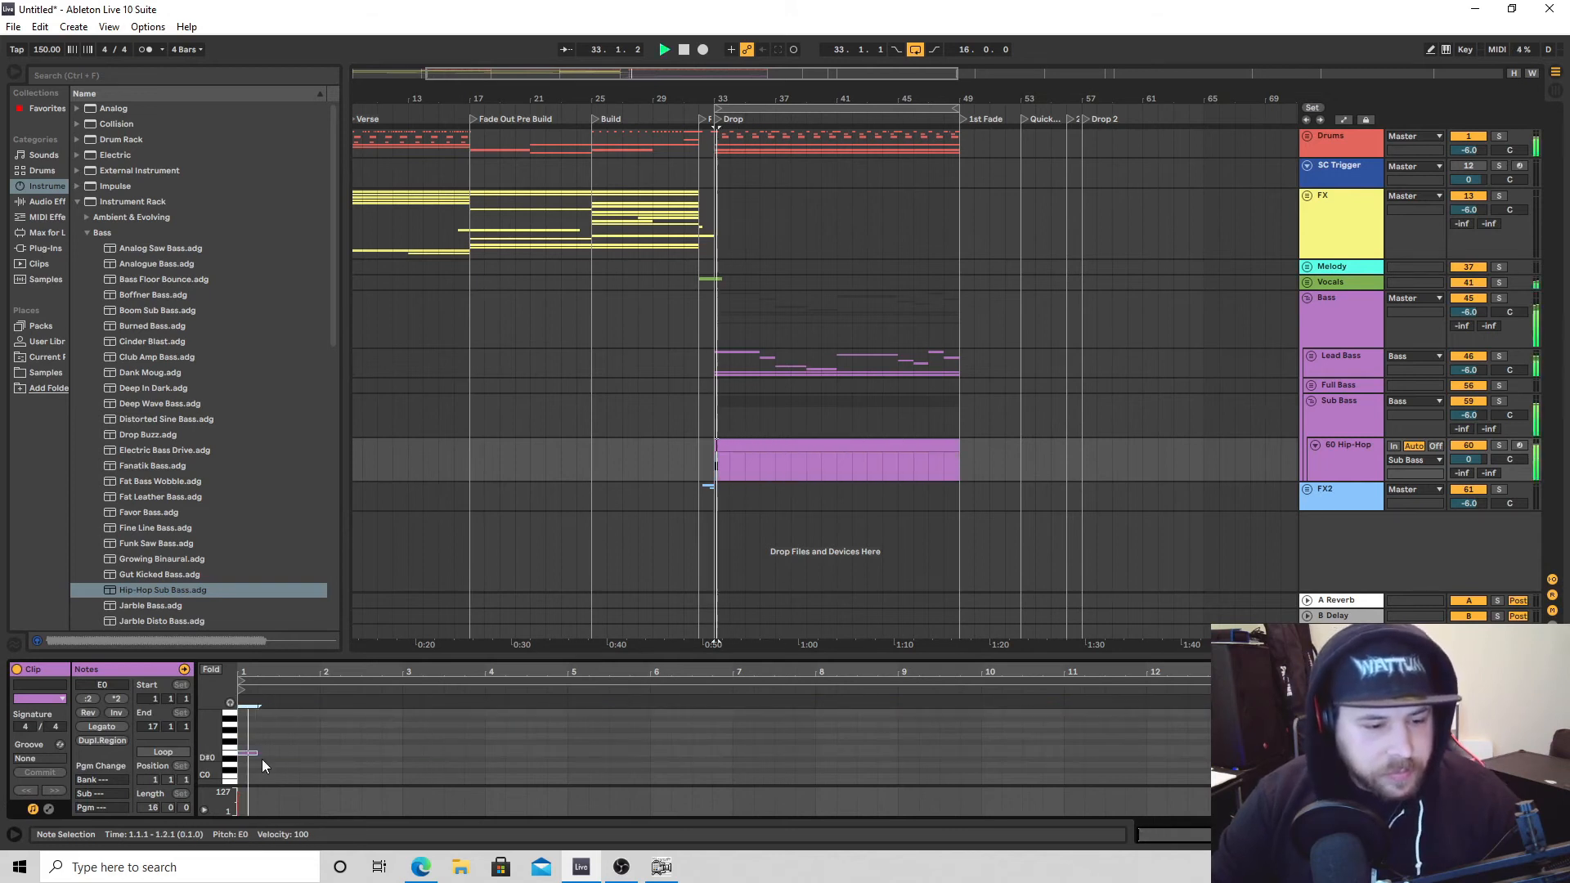
key(ctrl+d)
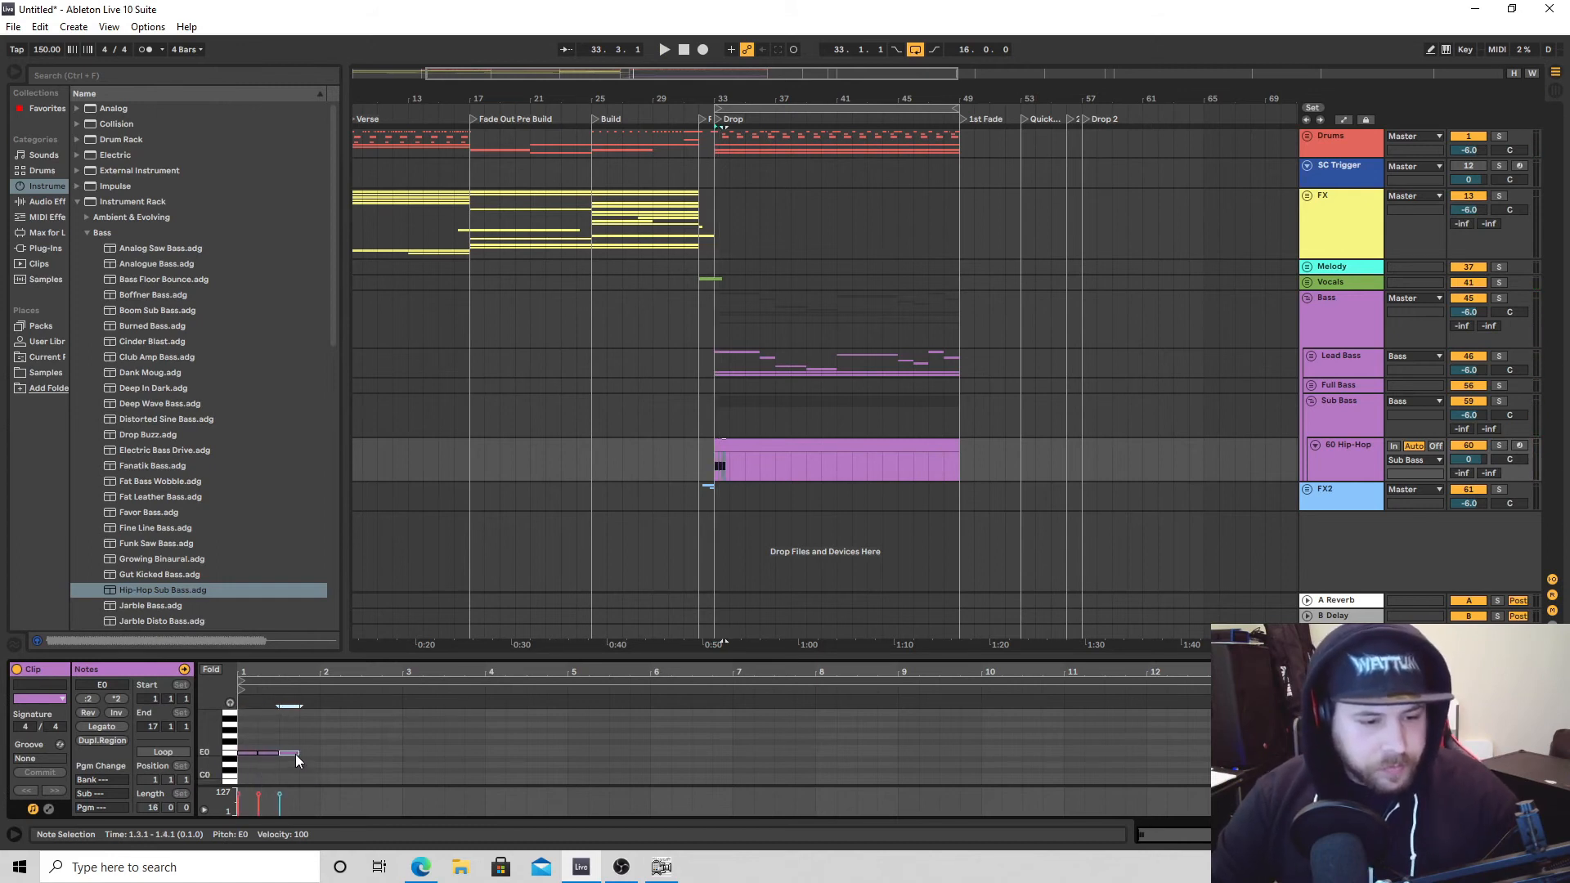
drag(296, 753, 320, 753)
key(space)
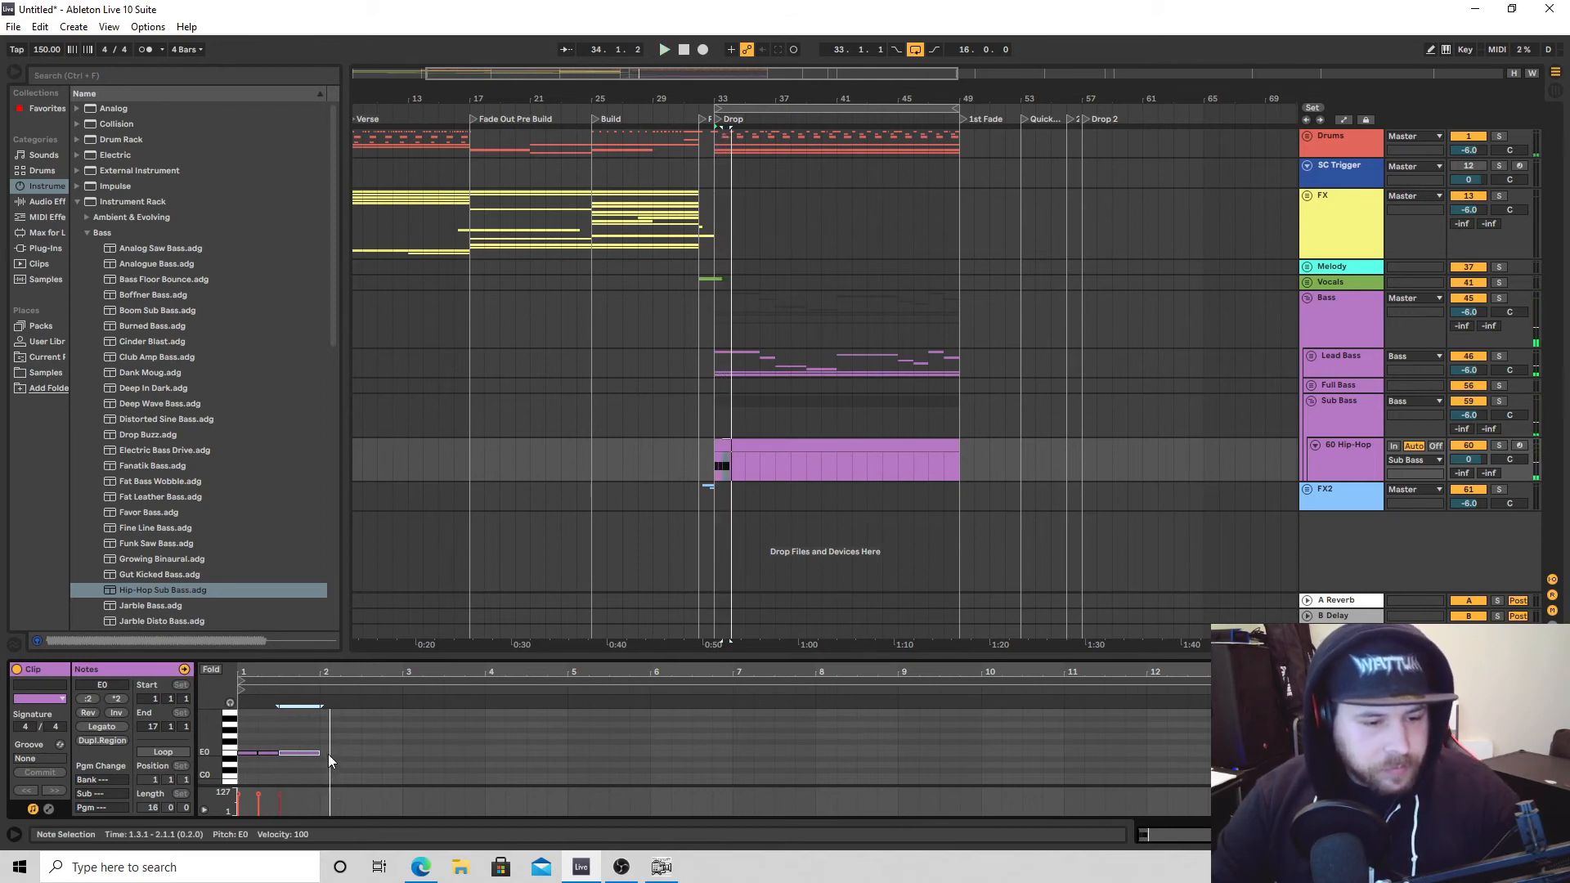
Fill bar 2 with E0 notes: two half-beat notes, a one-beat note, and a two-beat note from 2.3.1 to 3.1.1.
double_click(327, 754)
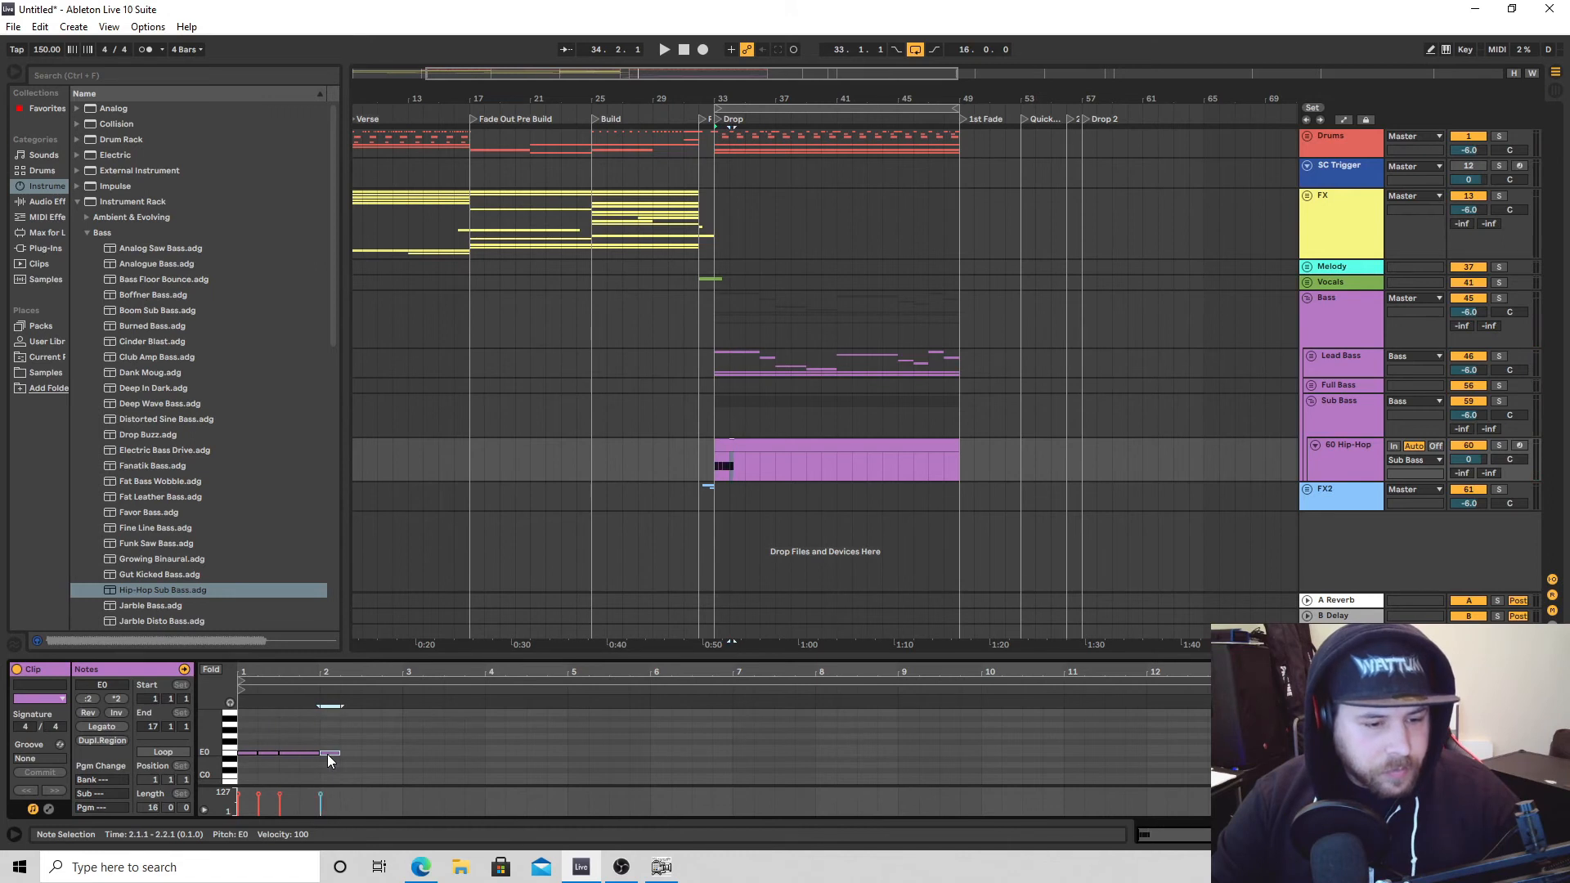
drag(382, 675, 382, 703)
drag(344, 752, 363, 752)
key(ctrl+d)
key(ctrl+d)
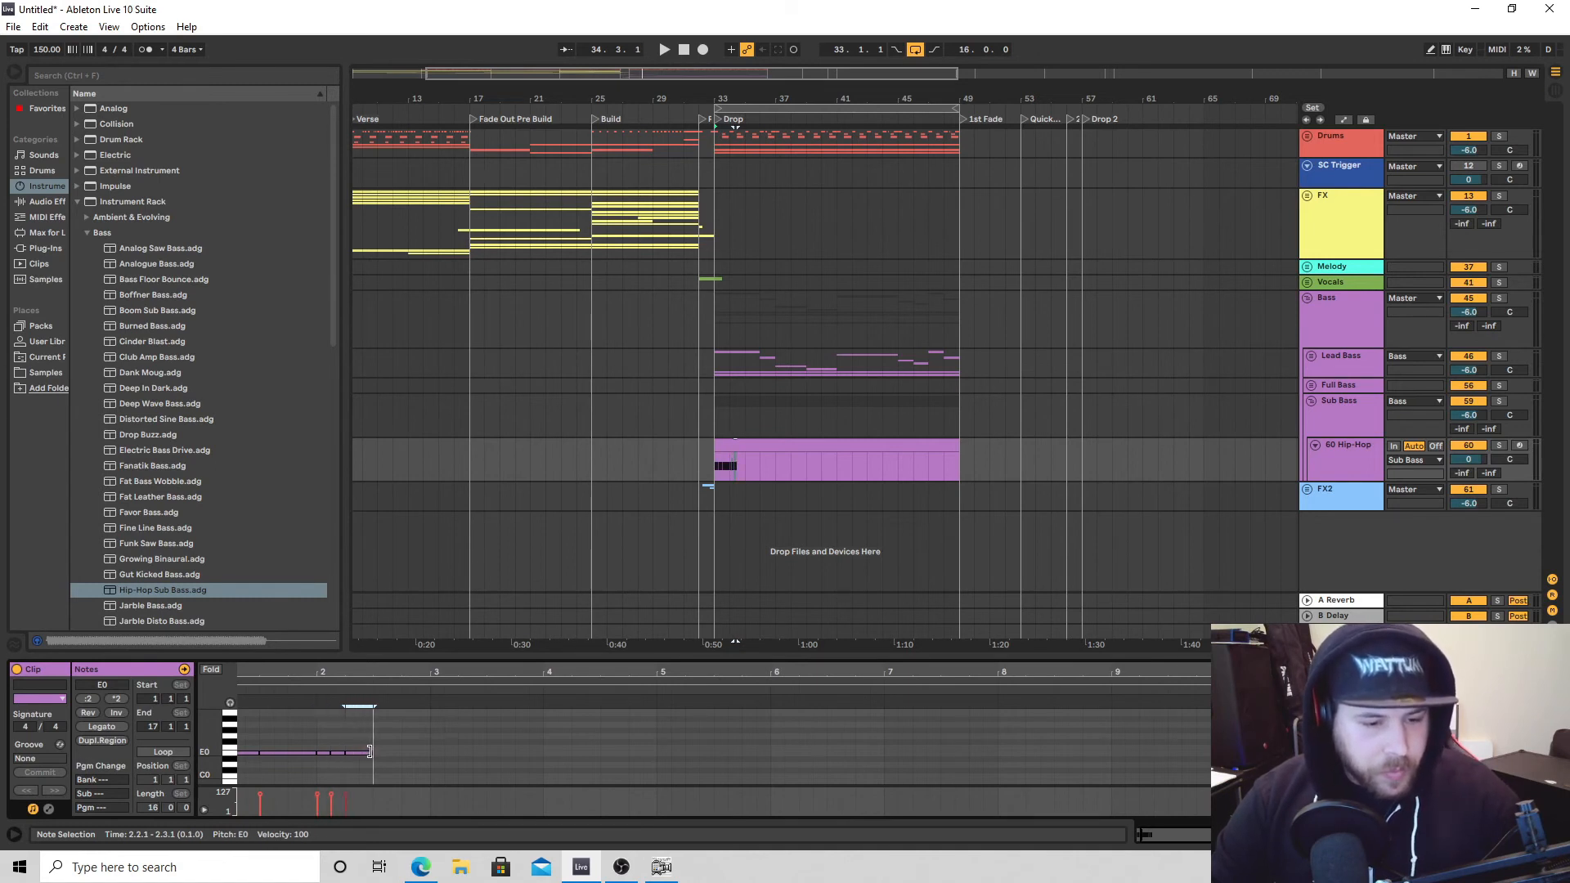
key(ctrl+d)
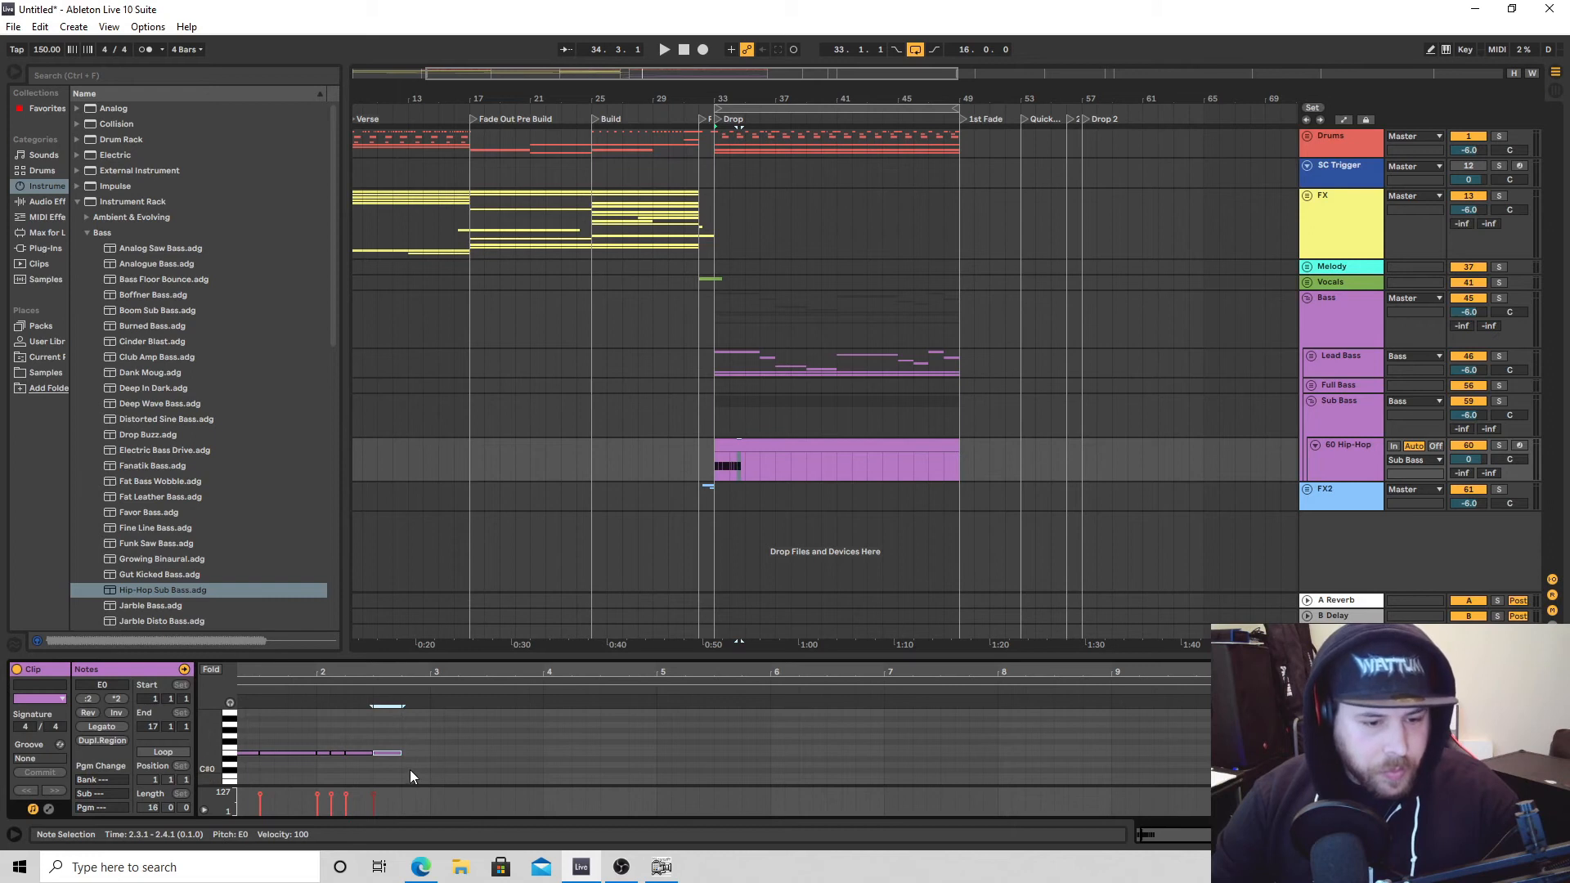
drag(401, 753, 415, 753)
key(space)
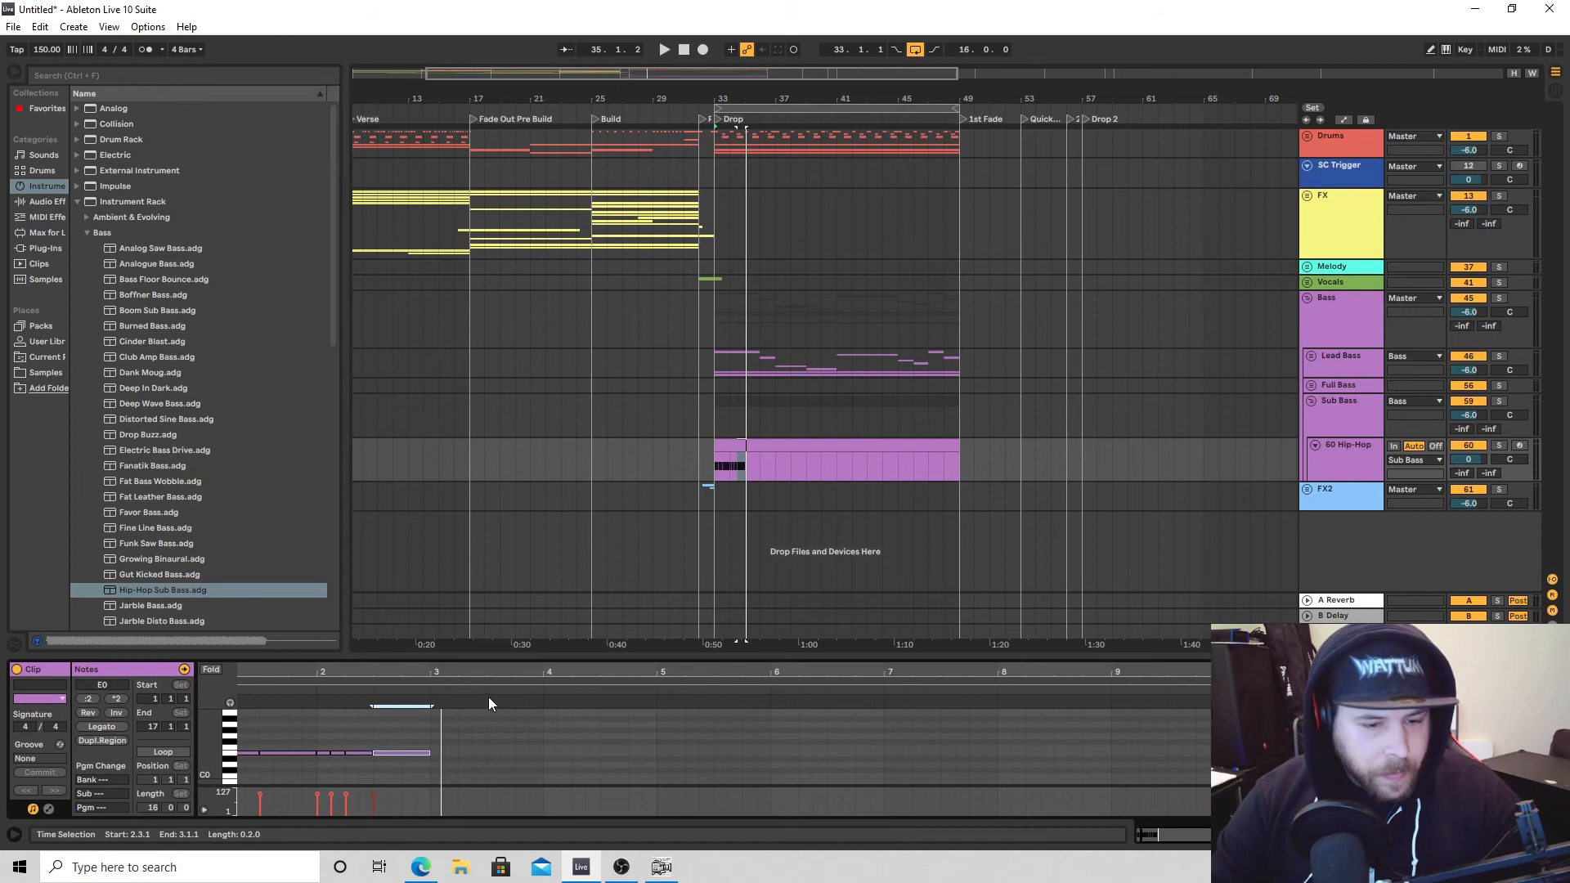
Duplicate the notes of bars 1 and 2 into bars 3 and 4, and raise the note at 3.1.1 to F0.
drag(492, 672, 494, 651)
drag(250, 745, 399, 782)
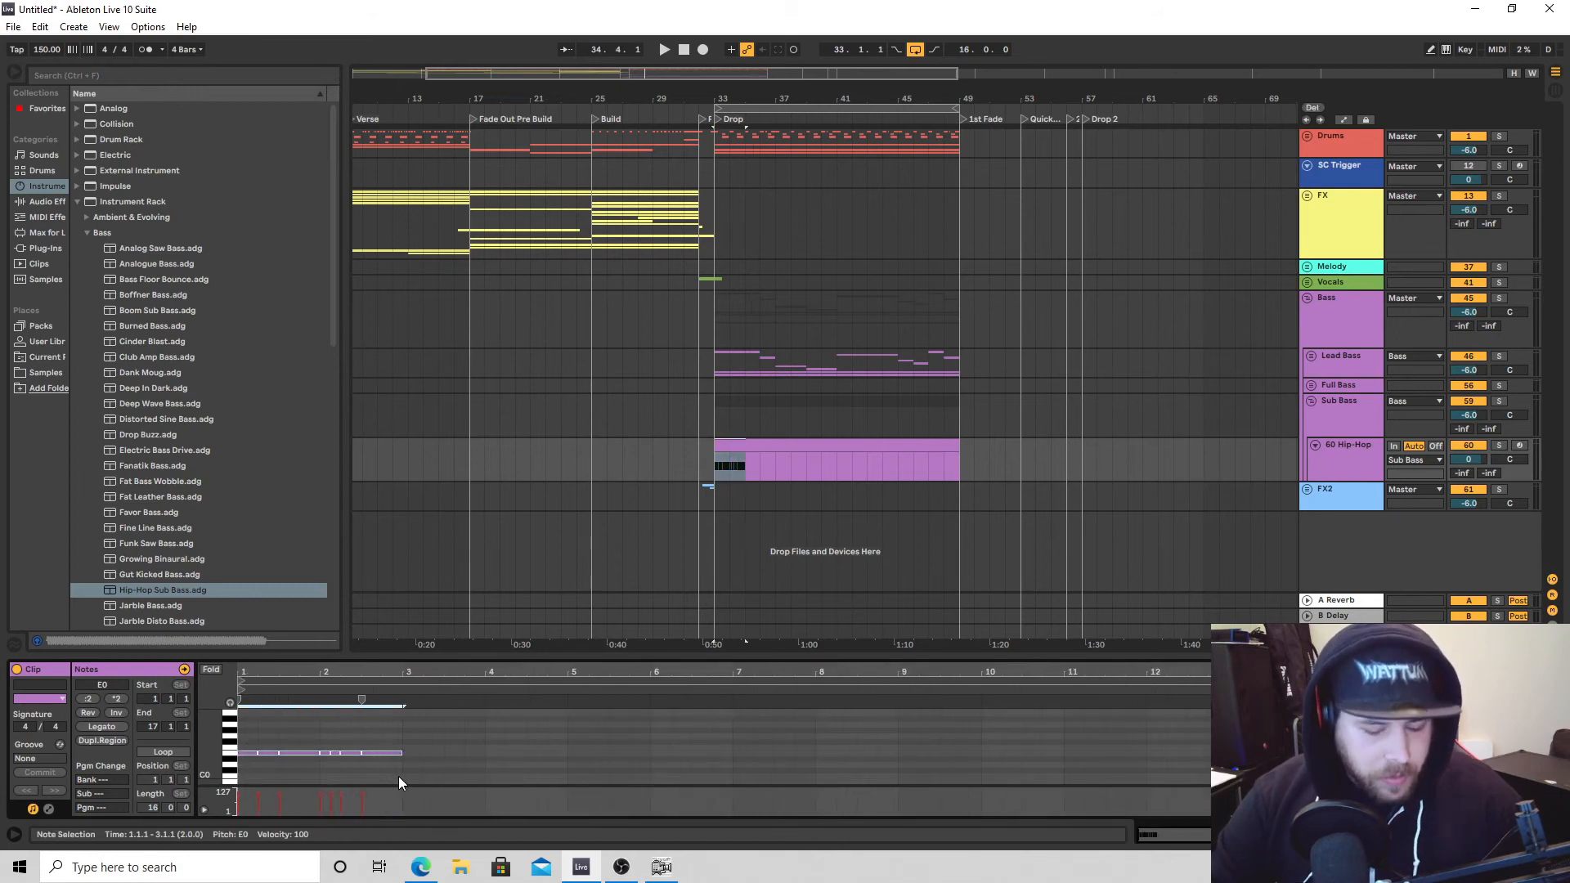
key(ctrl+d)
click(410, 741)
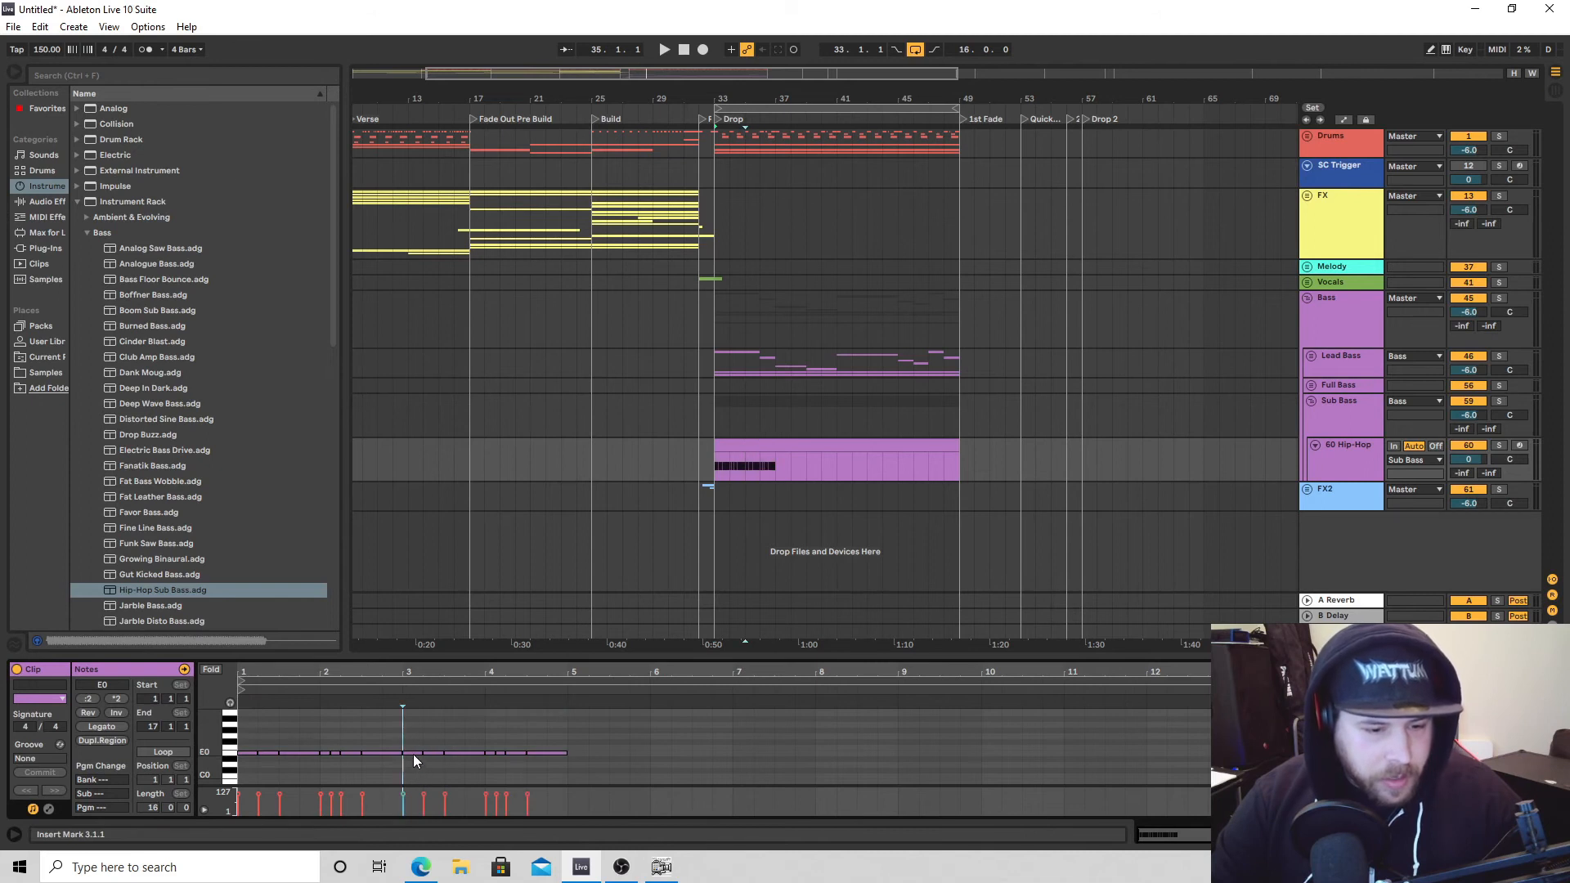
drag(413, 754, 413, 749)
key(space)
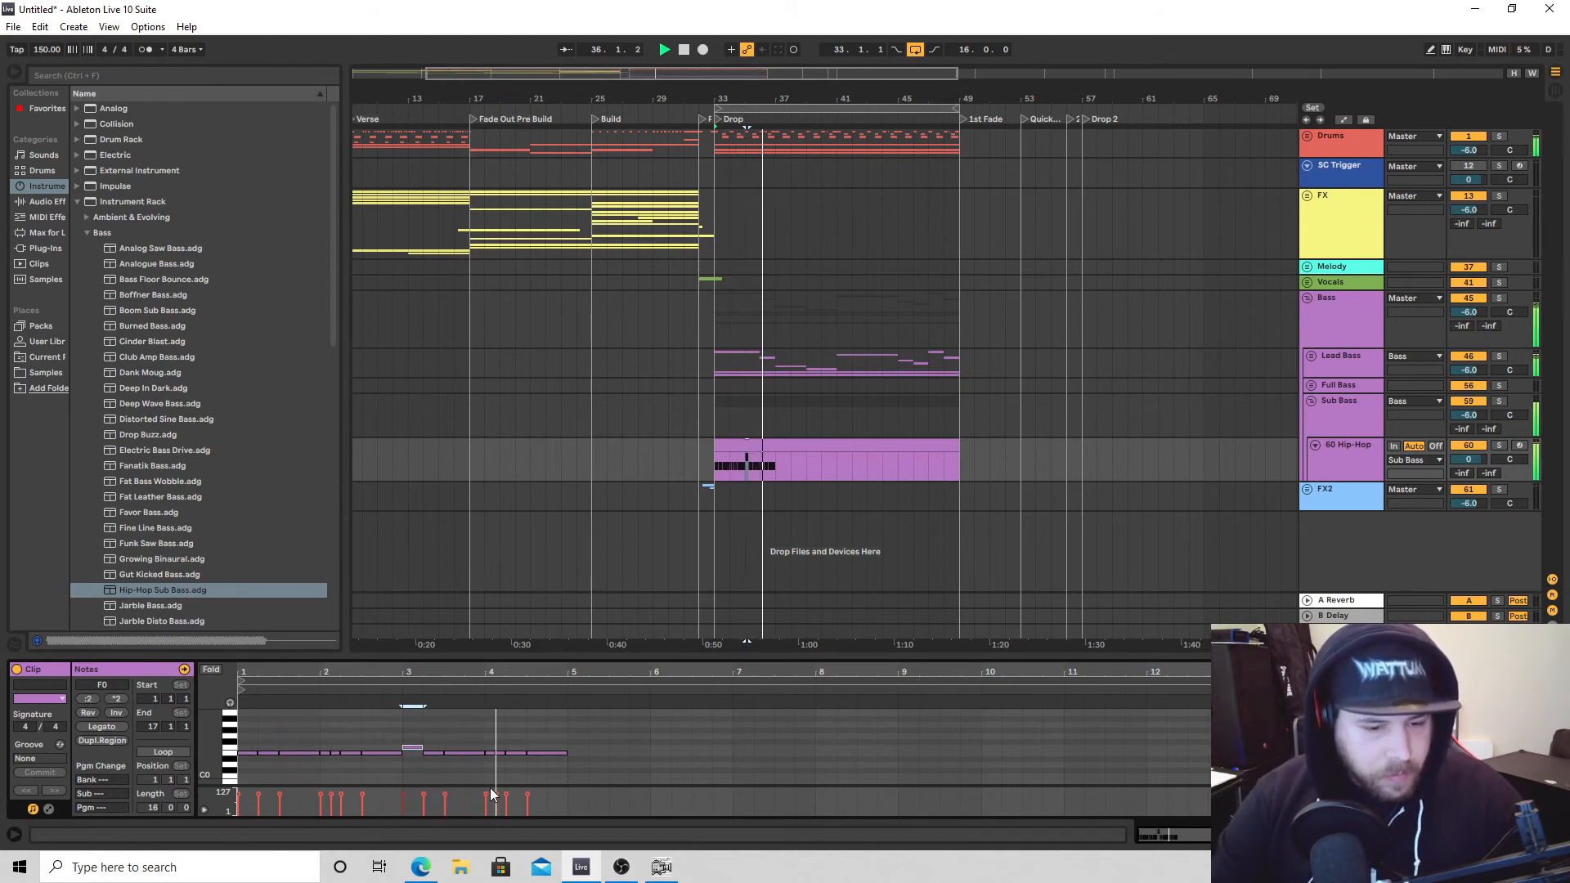
Lower the last note of bar 4, at 4.3.1, to D#0 and audition the sub bass pattern.
click(537, 752)
key(space)
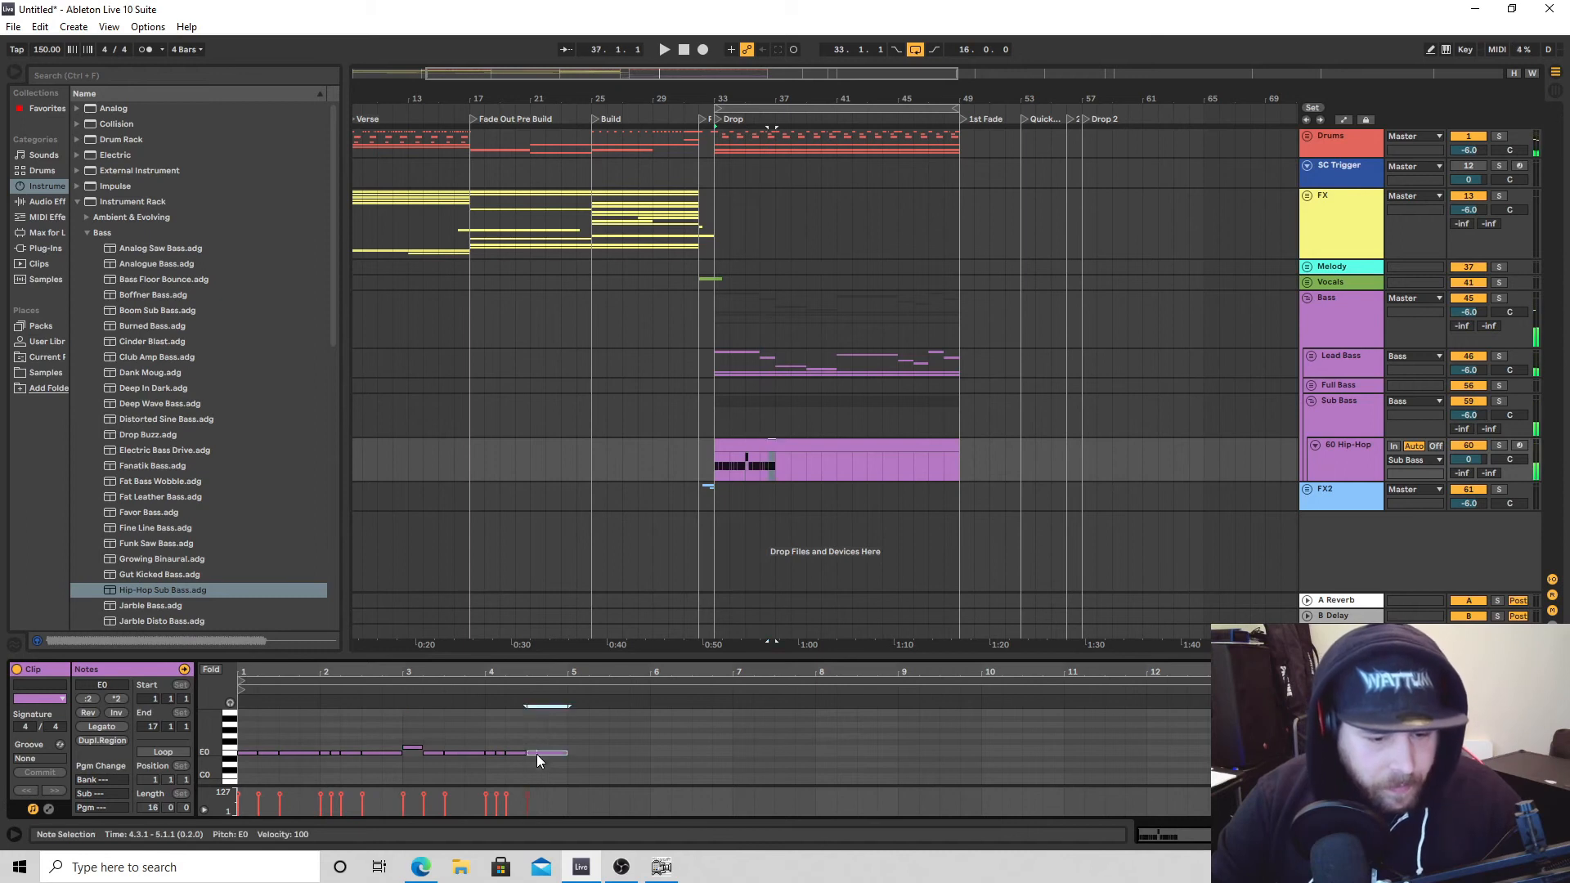
key(Down)
key(space)
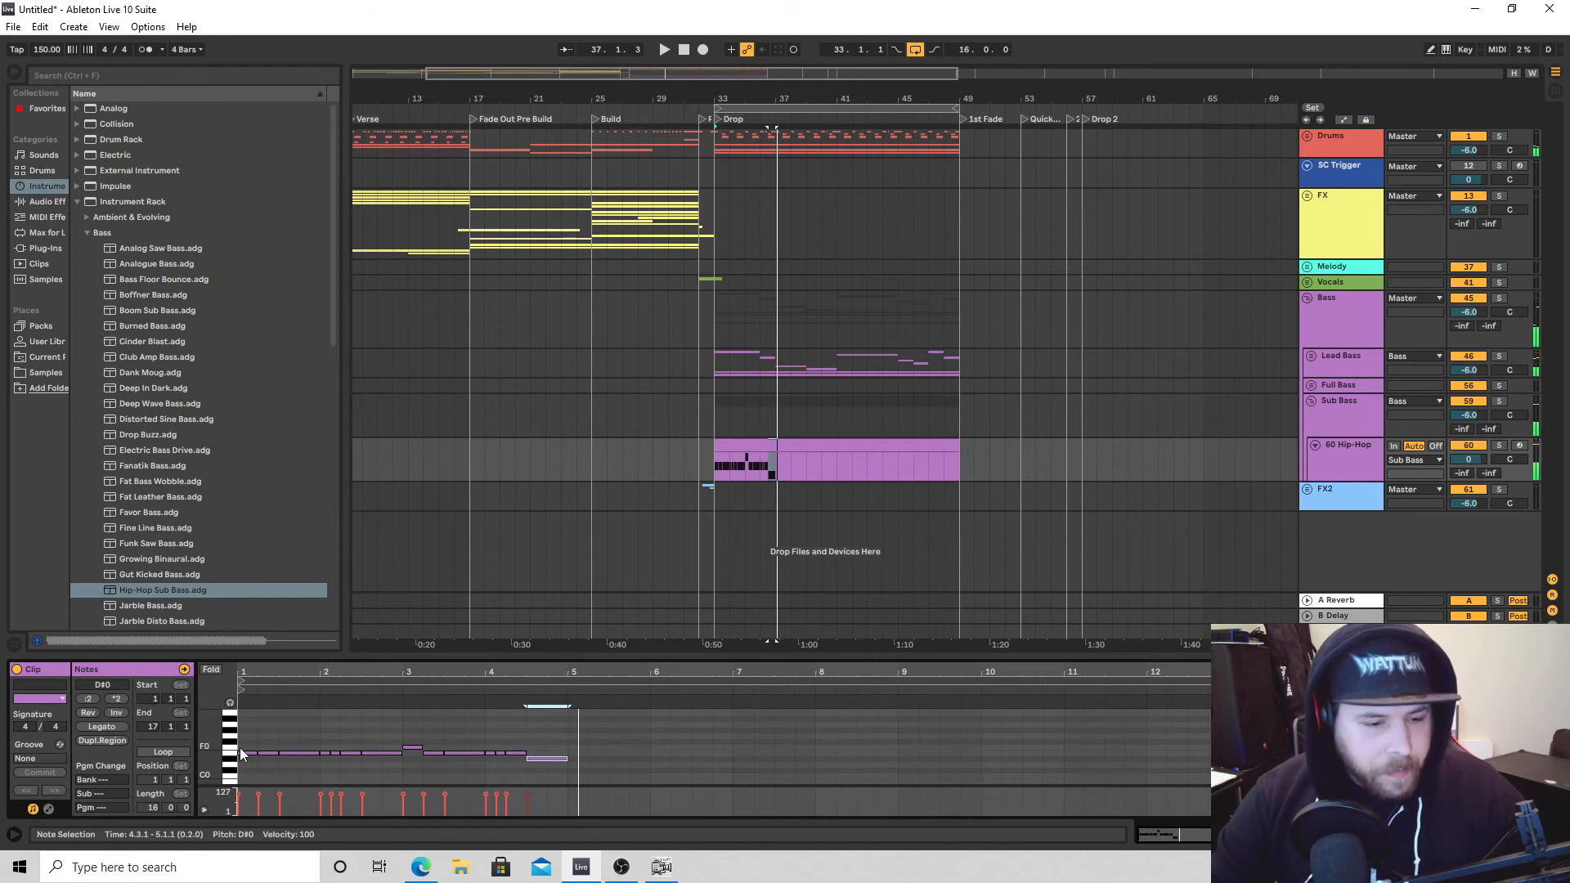
key(space)
Duplicate all the sub bass notes of bars 1 to 4 into bars 5 to 8 and play them.
key(ctrl+a)
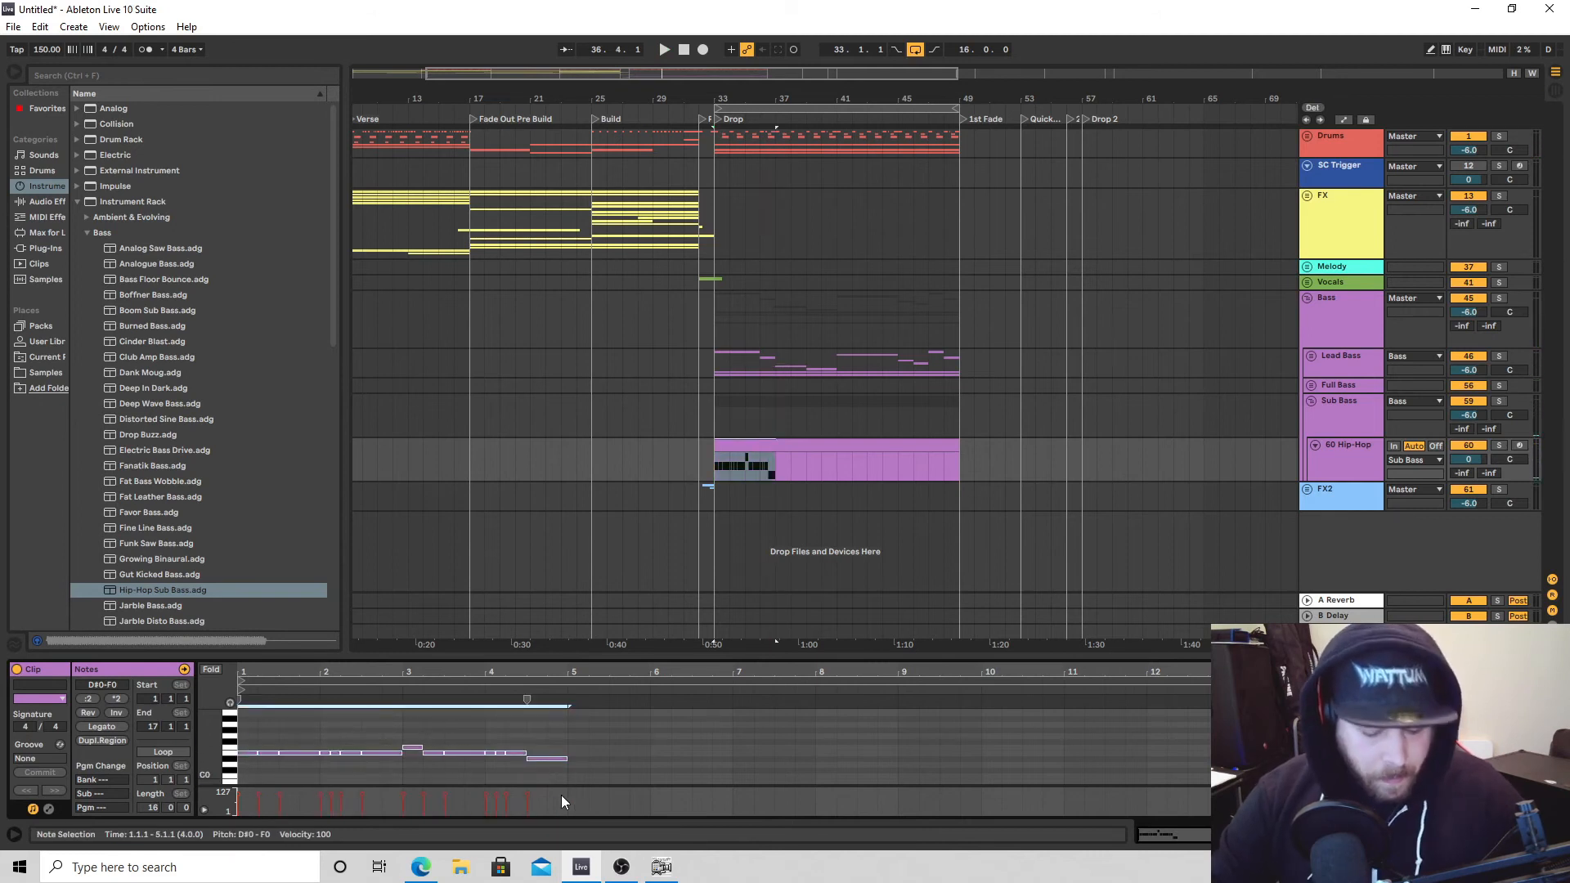
key(ctrl+d)
key(space)
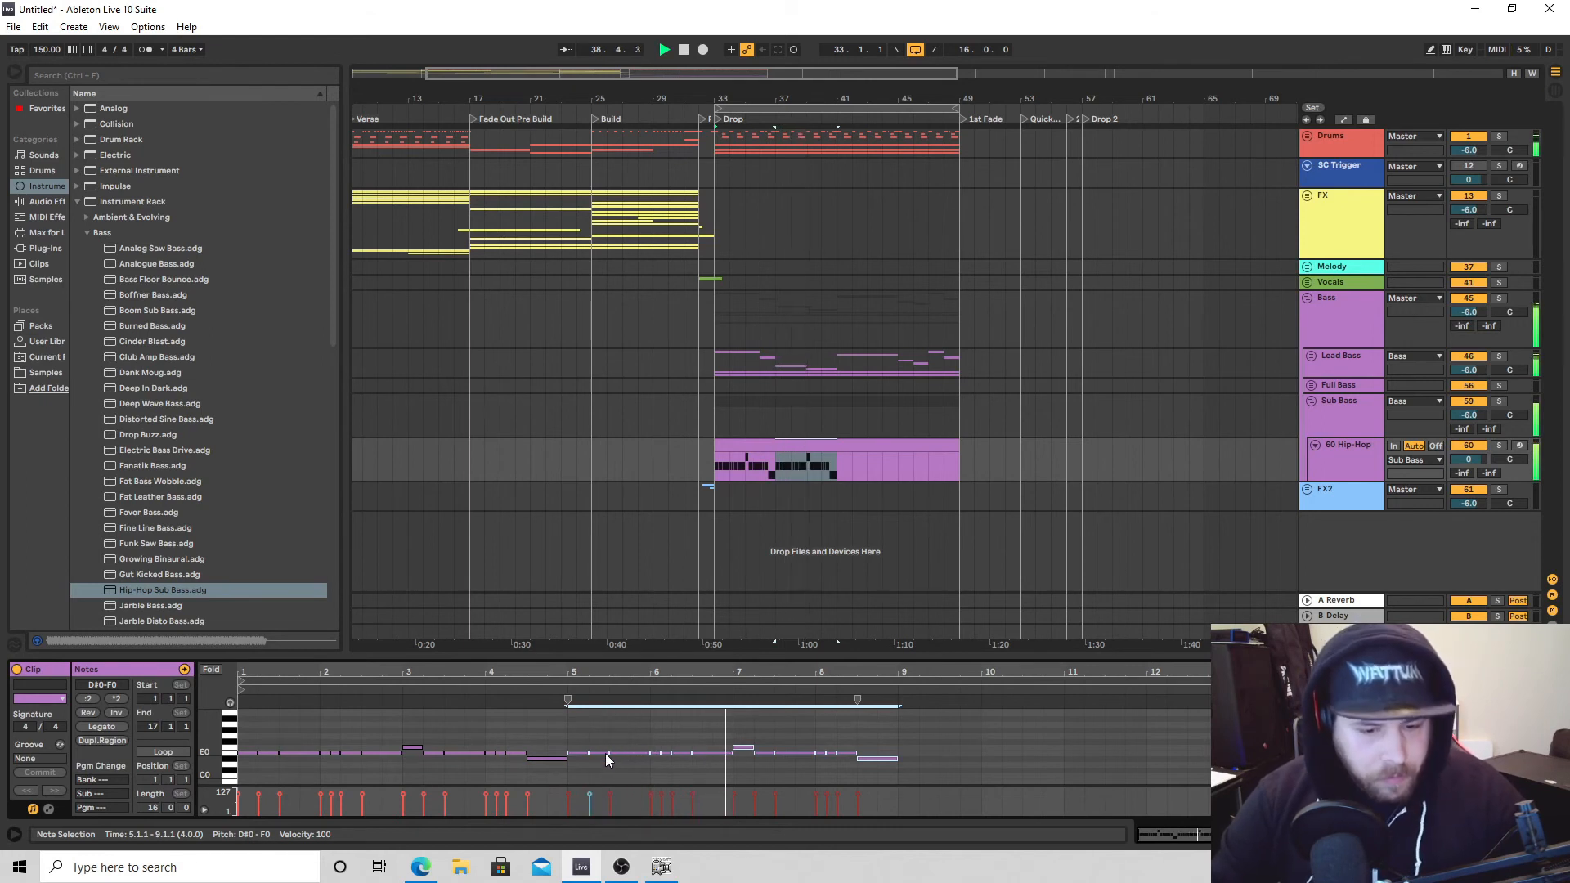
Transpose the copied notes in bars 5 to 8 to the D0 to E0 range and audition them against the lead bass.
drag(570, 741, 874, 767)
key(space)
key(Up)
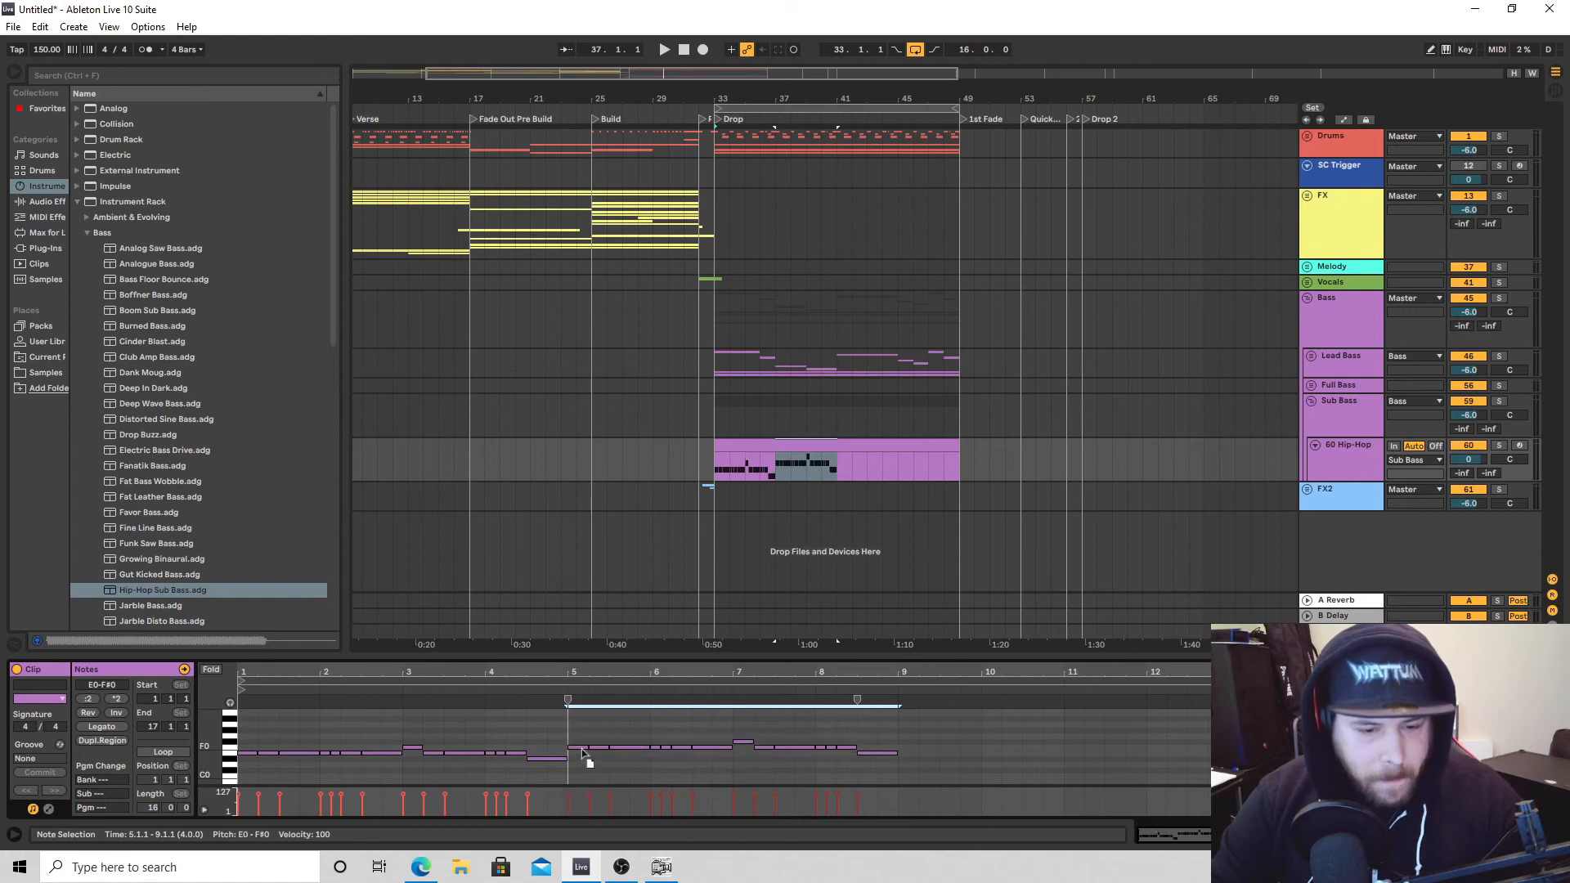
key(space)
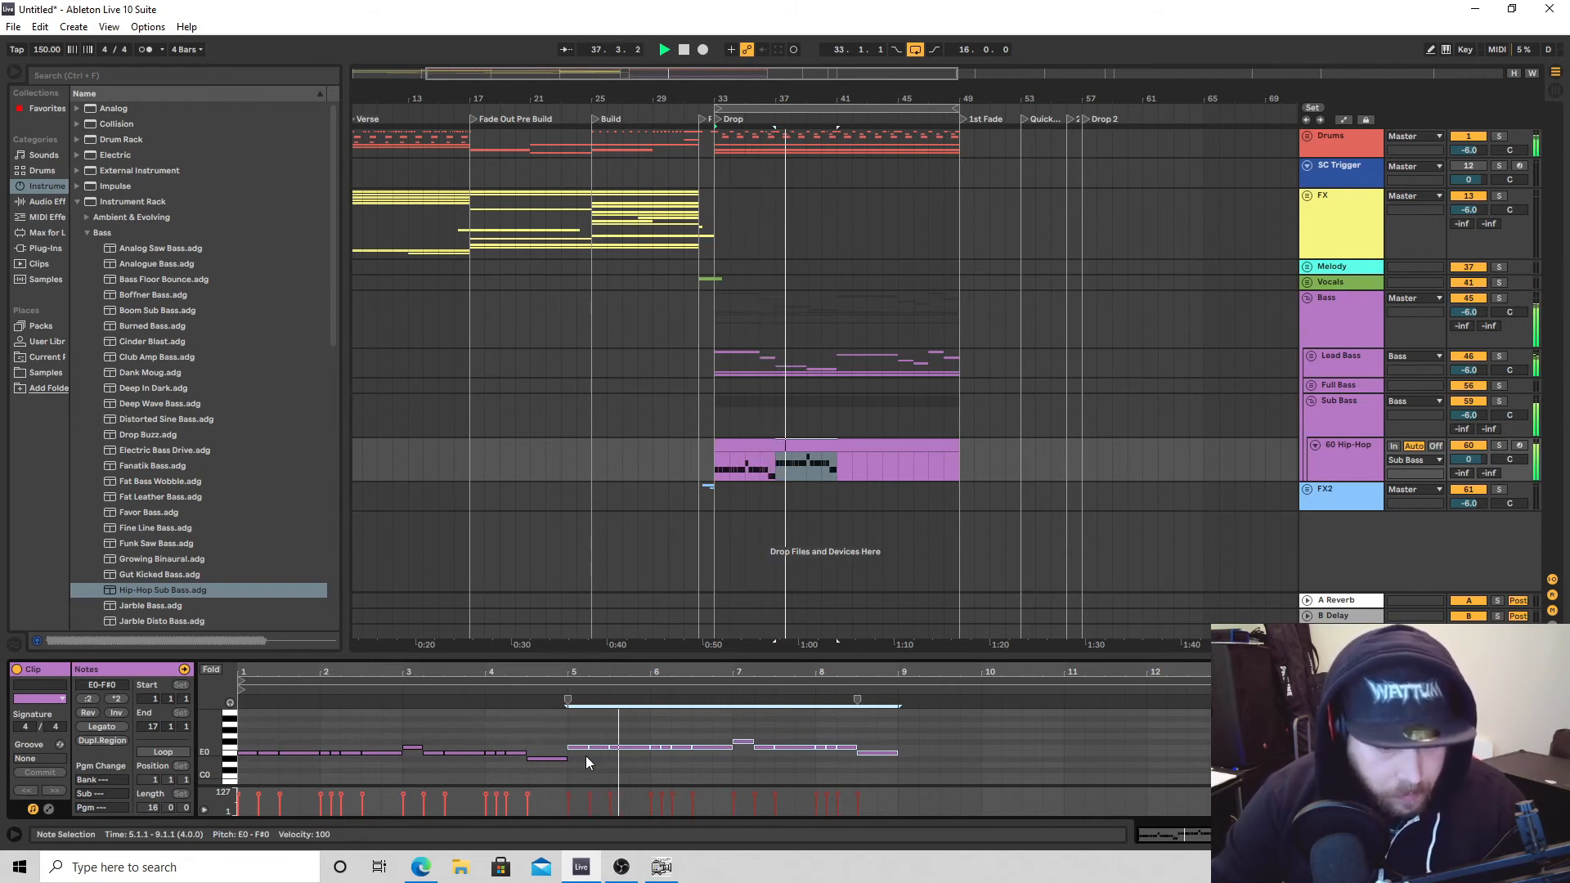
drag(575, 747, 575, 763)
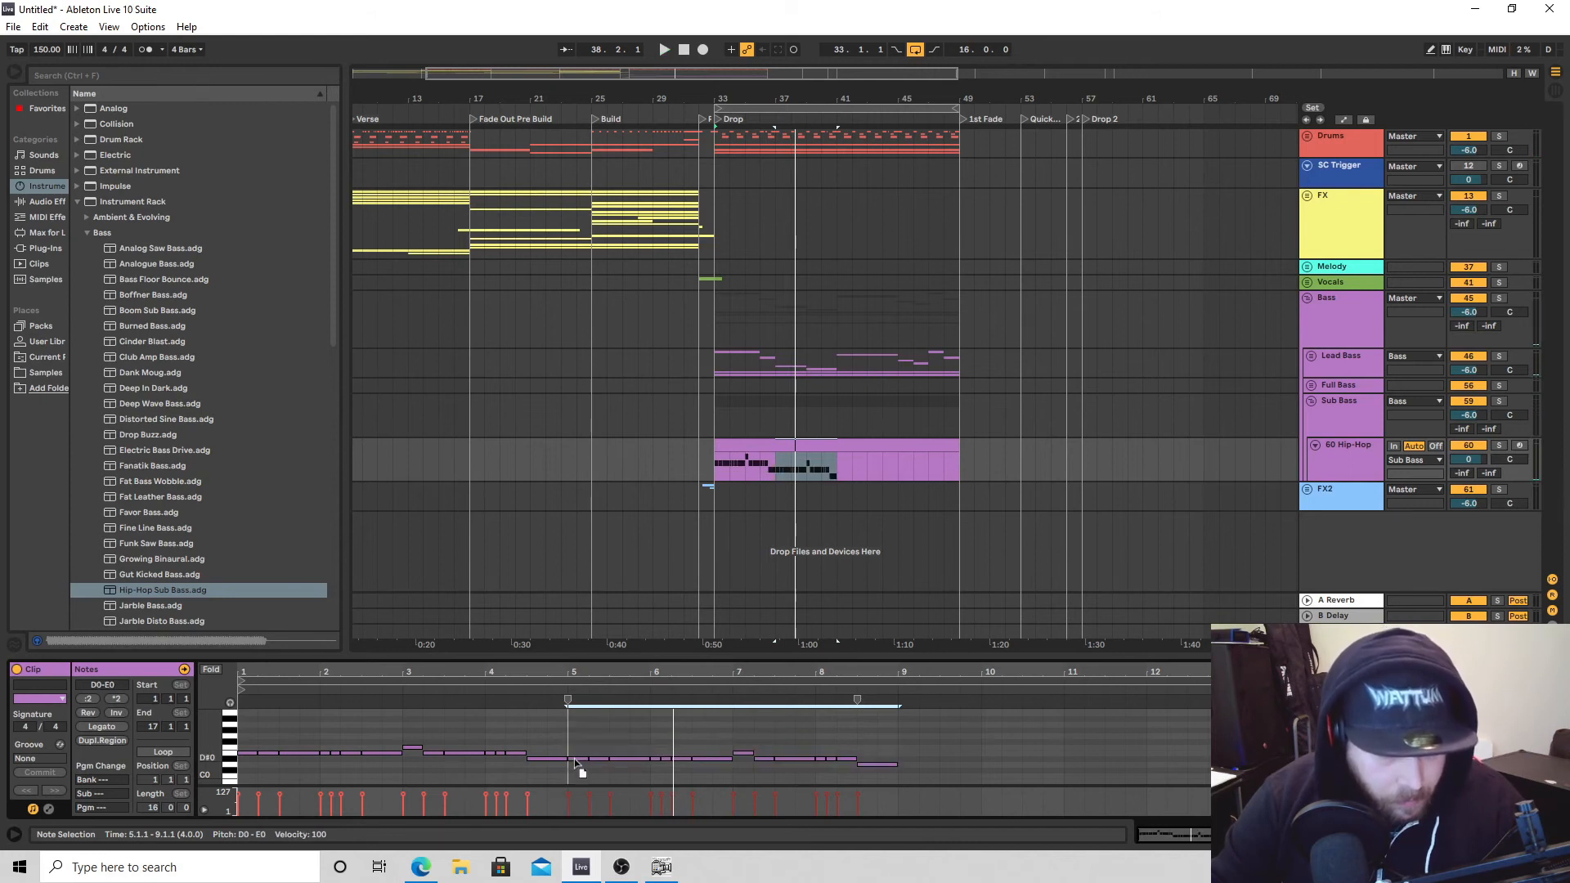
key(space)
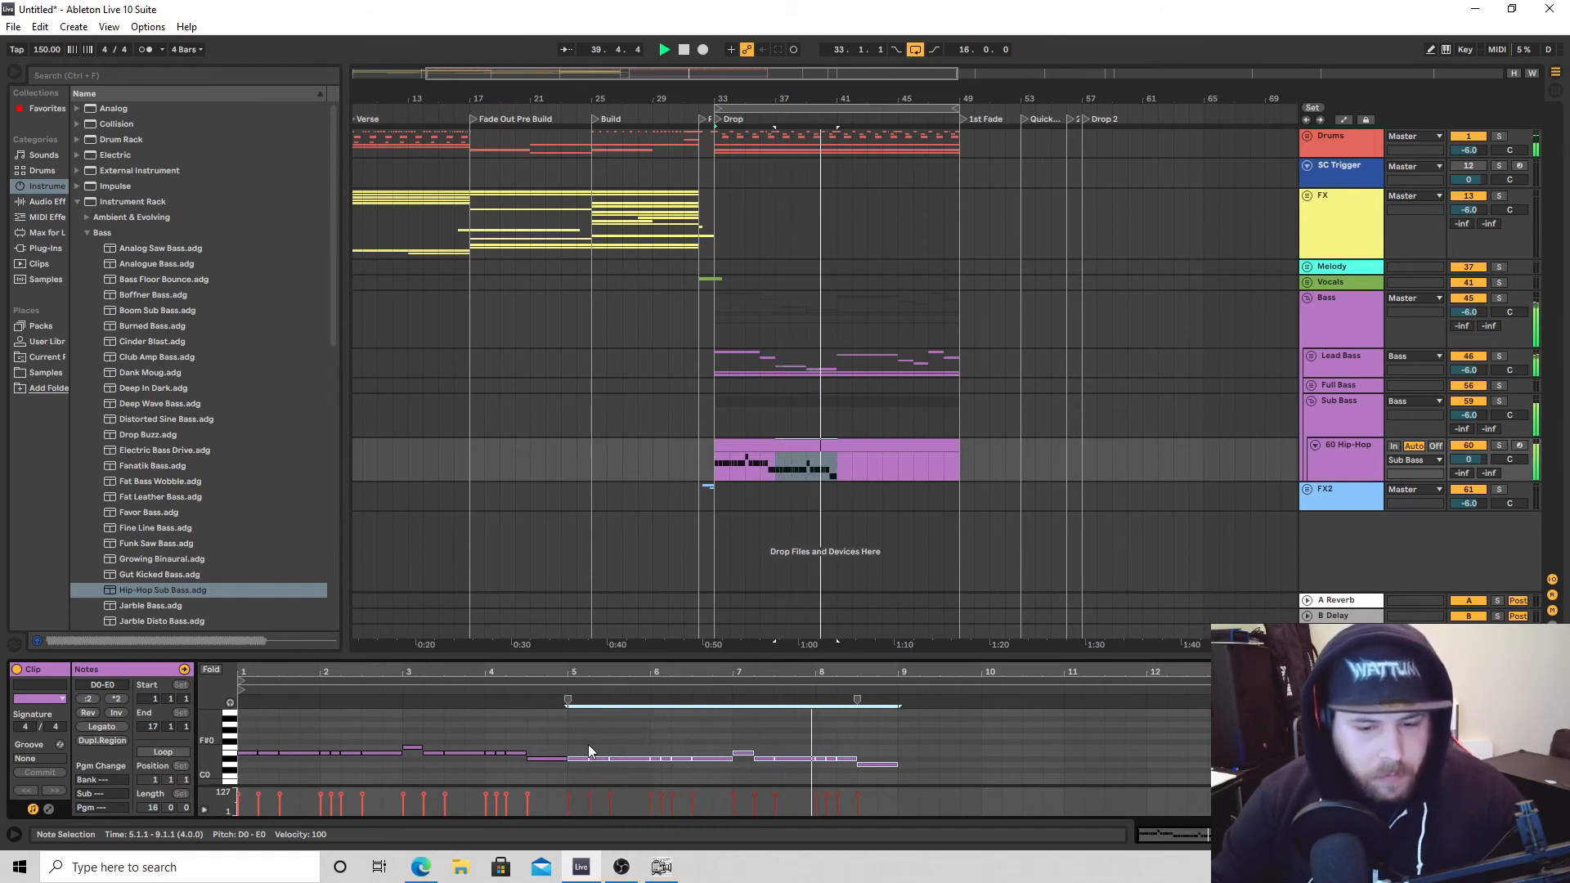
key(space)
Raise the notes at 5.1.1 and 8.2.1 to E0 and the last note at 8.3.1 to F0, and play the pattern.
click(614, 744)
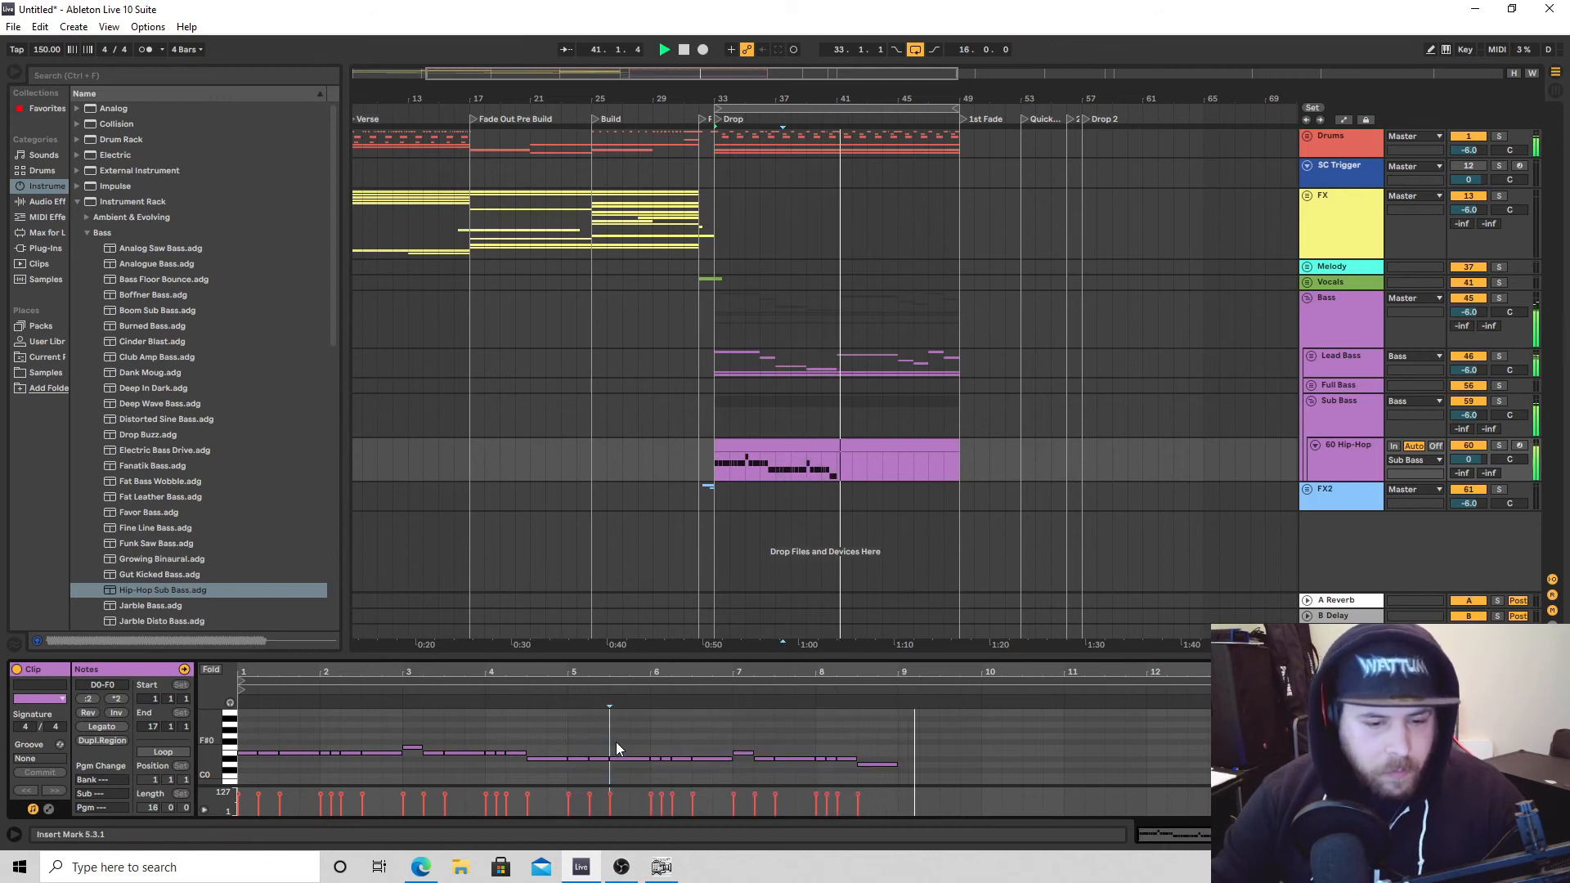
click(573, 757)
key(Up)
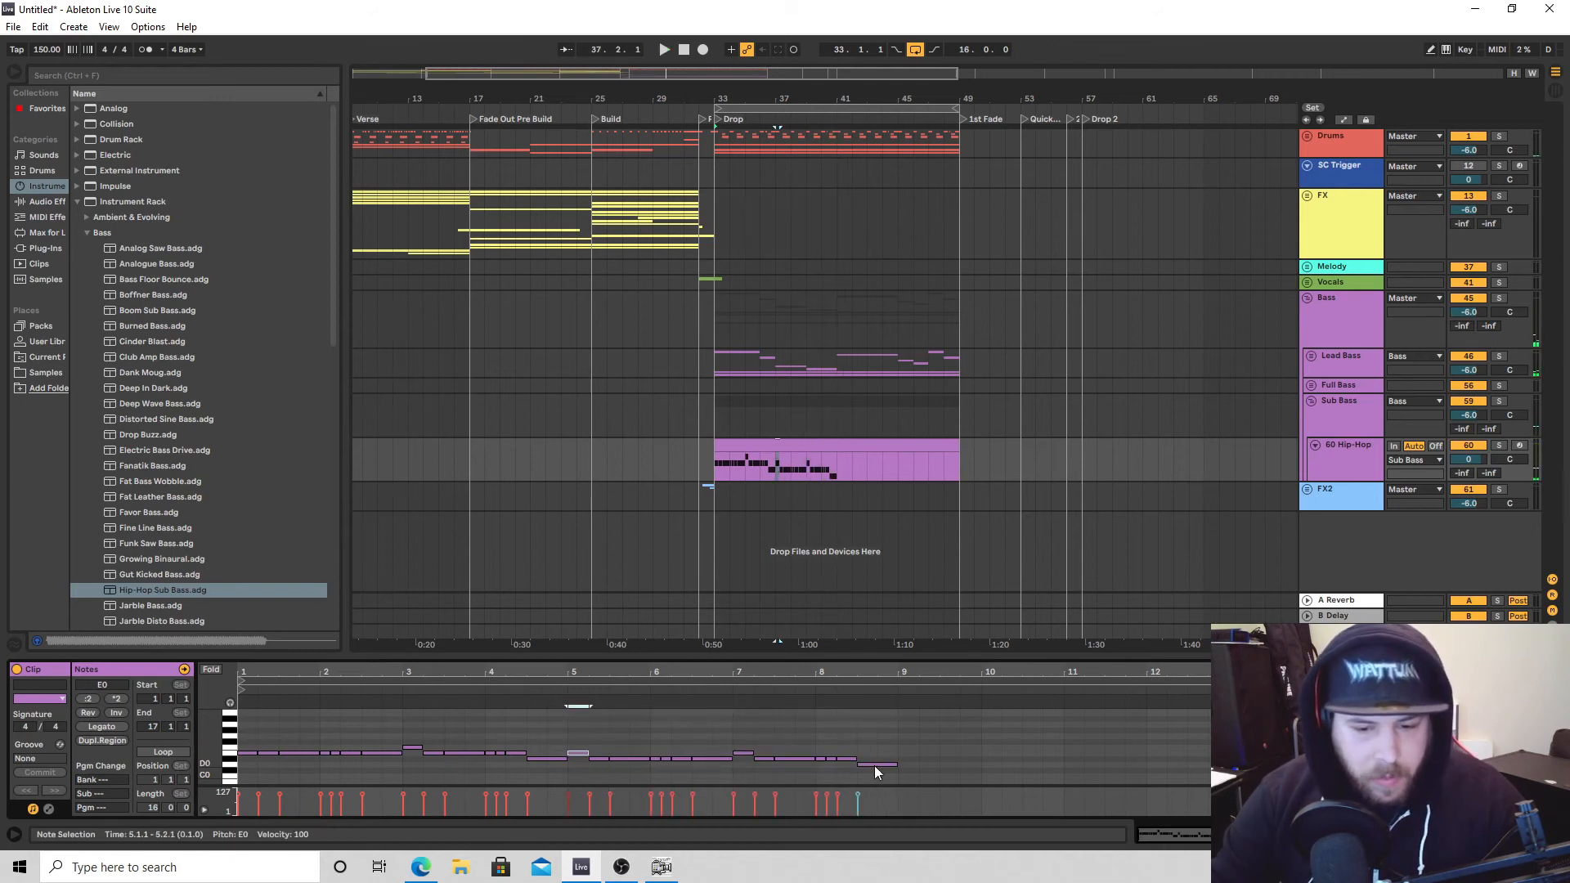
drag(874, 767, 876, 750)
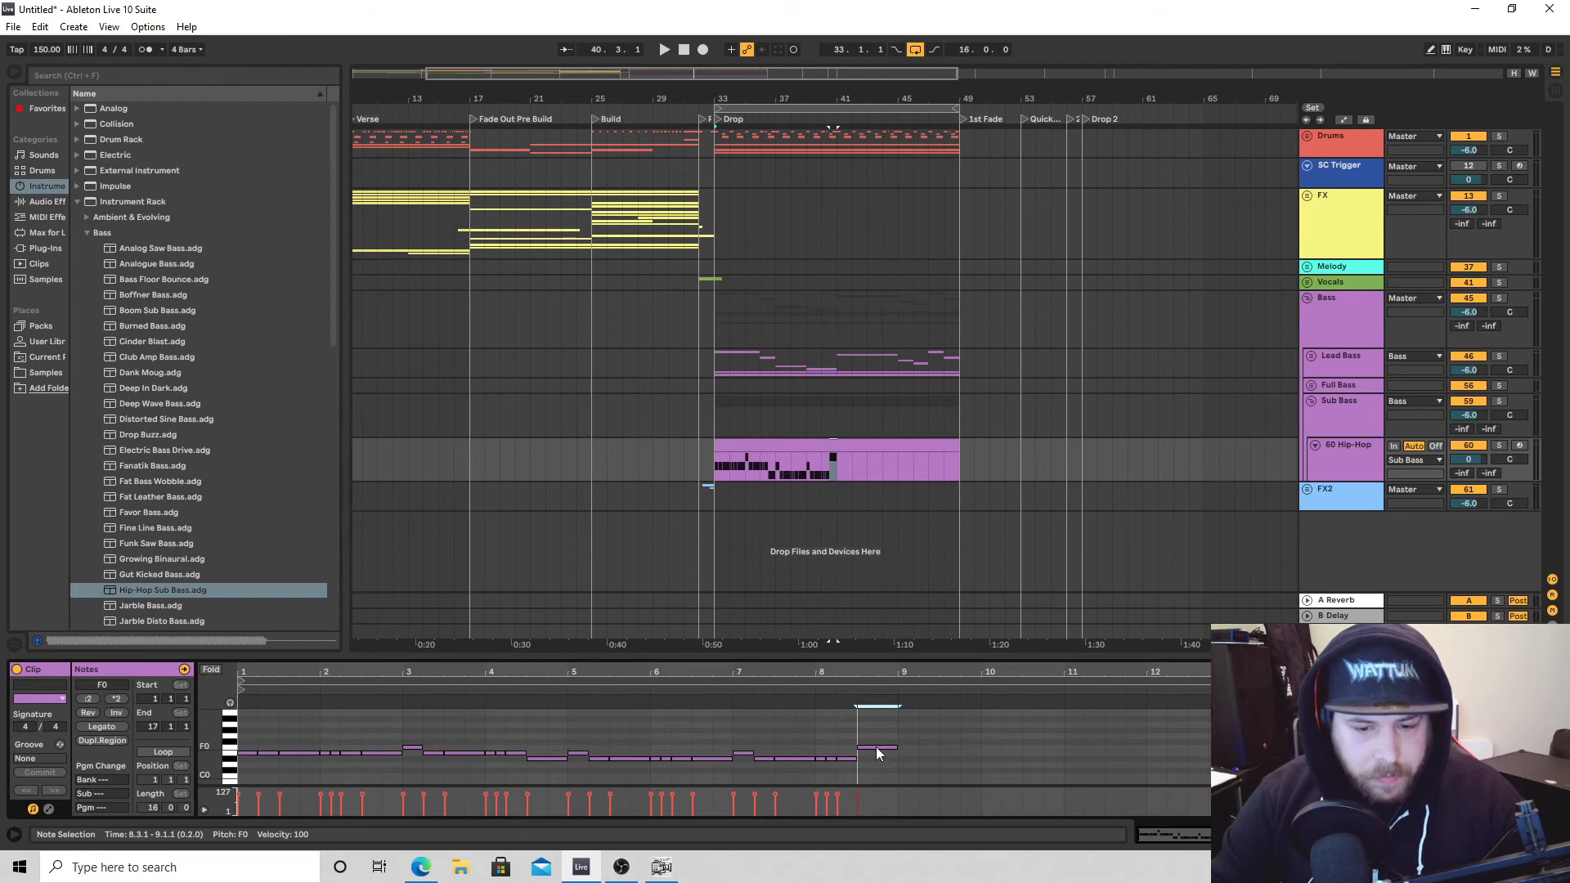
click(847, 757)
key(Up)
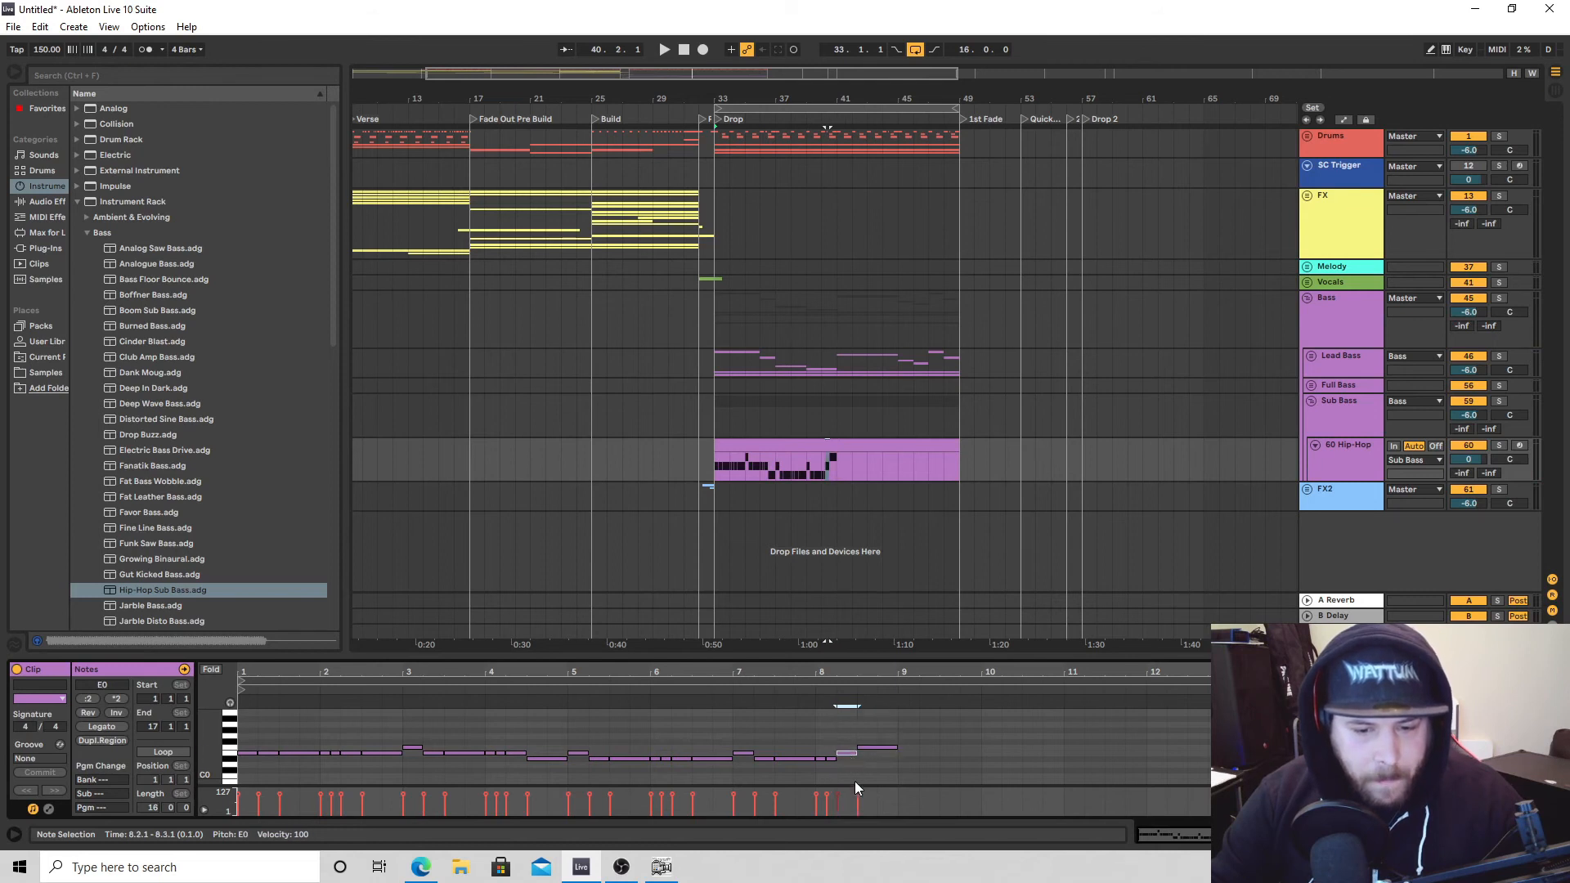
key(space)
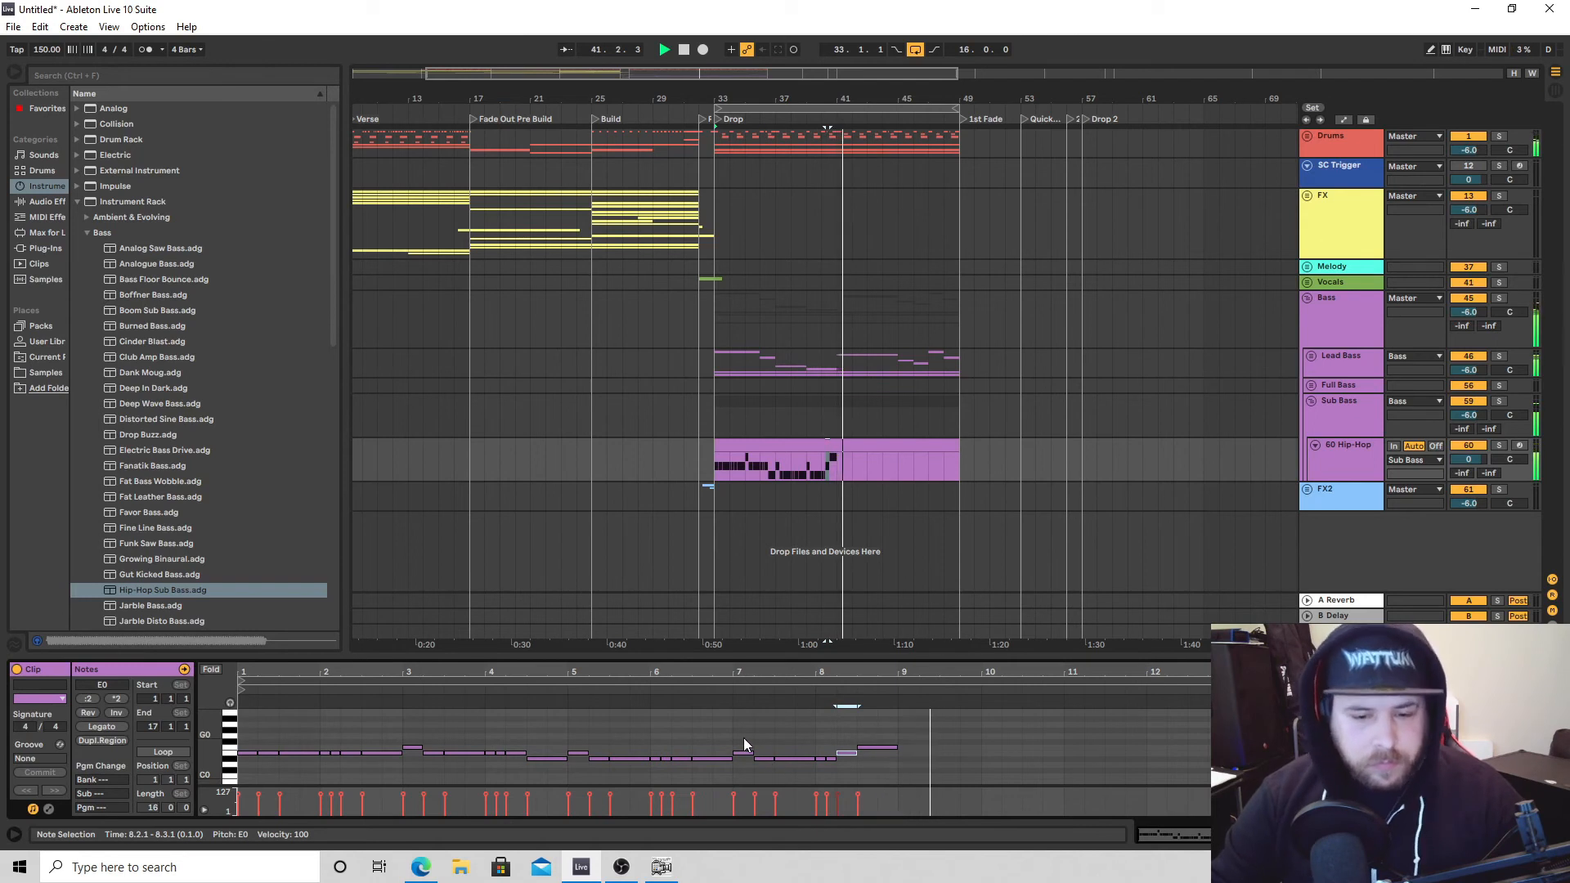
Transpose the notes of bars 7 and 8 up one semitone to E0 to F#0, and raise the note at 6.3.1 by a semitone.
drag(744, 738, 871, 777)
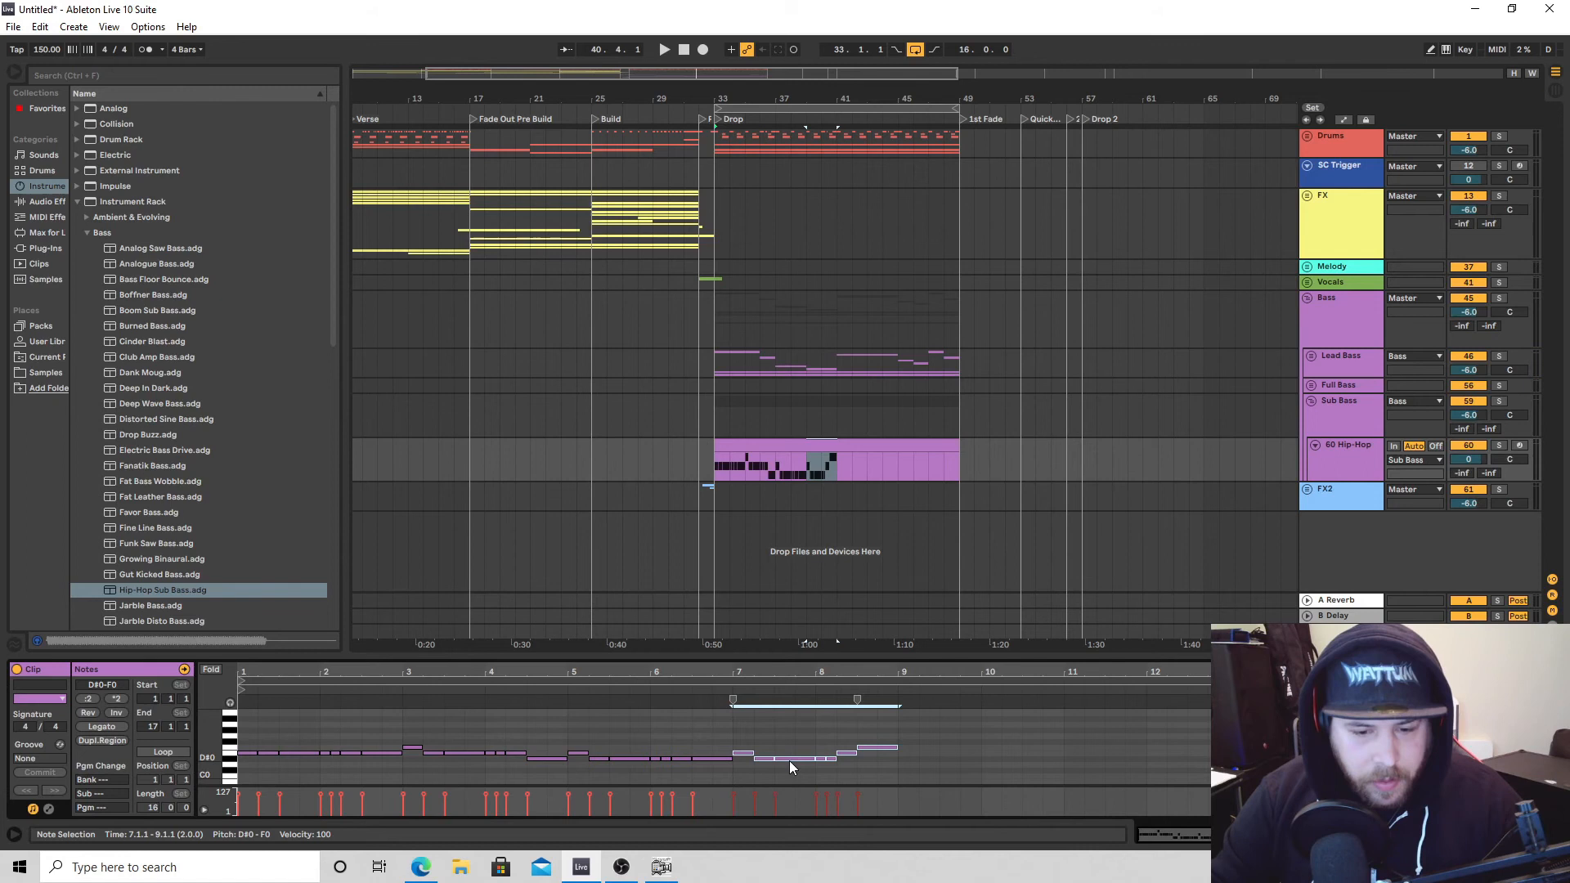
drag(790, 760, 790, 755)
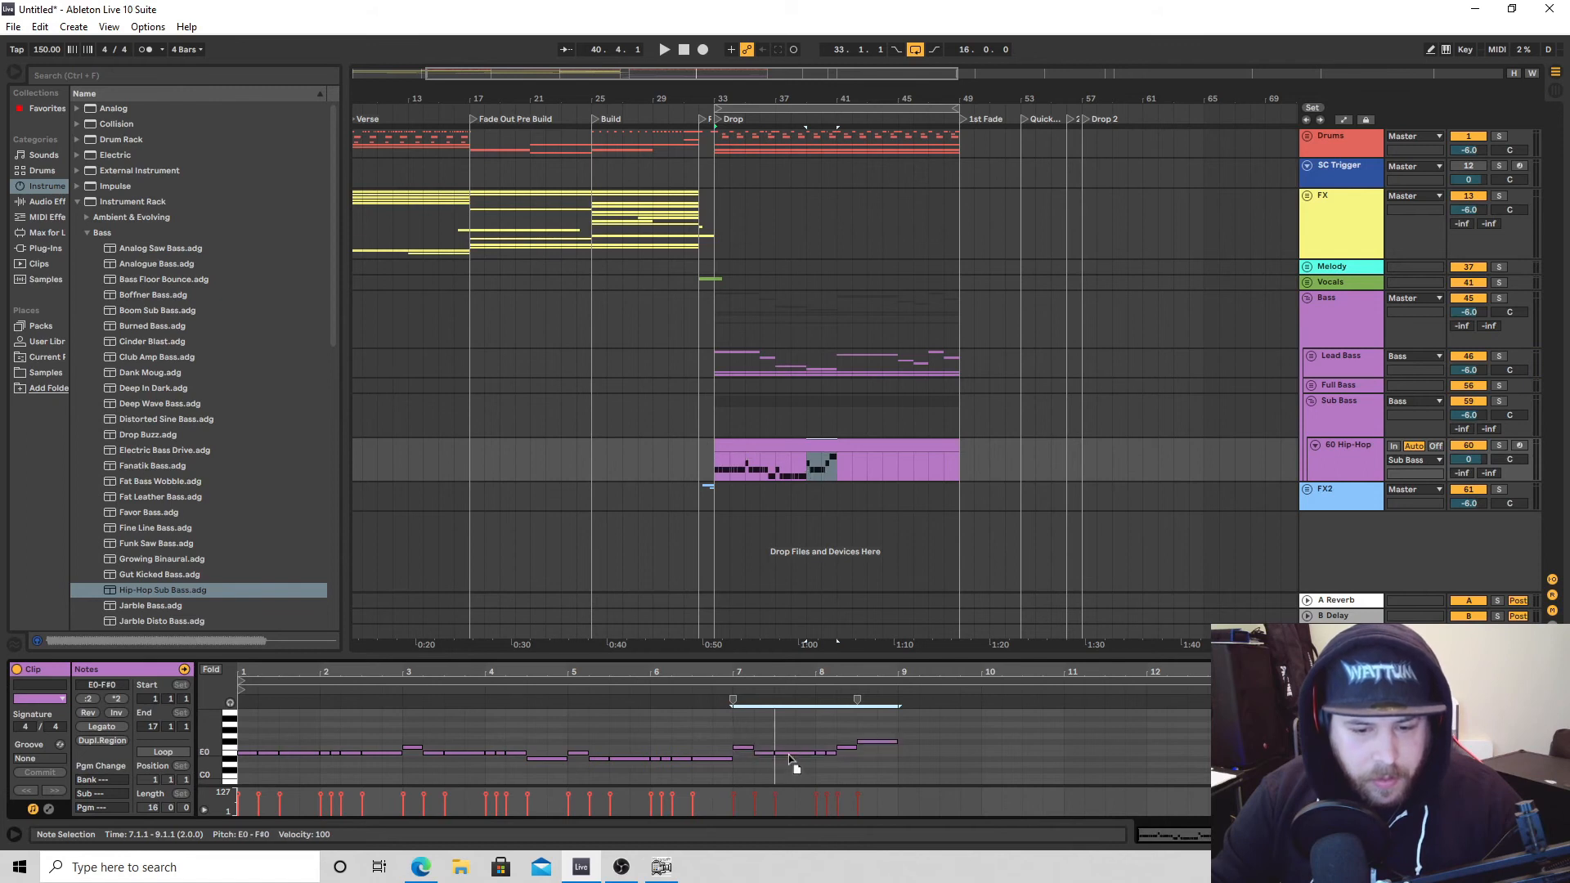
key(space)
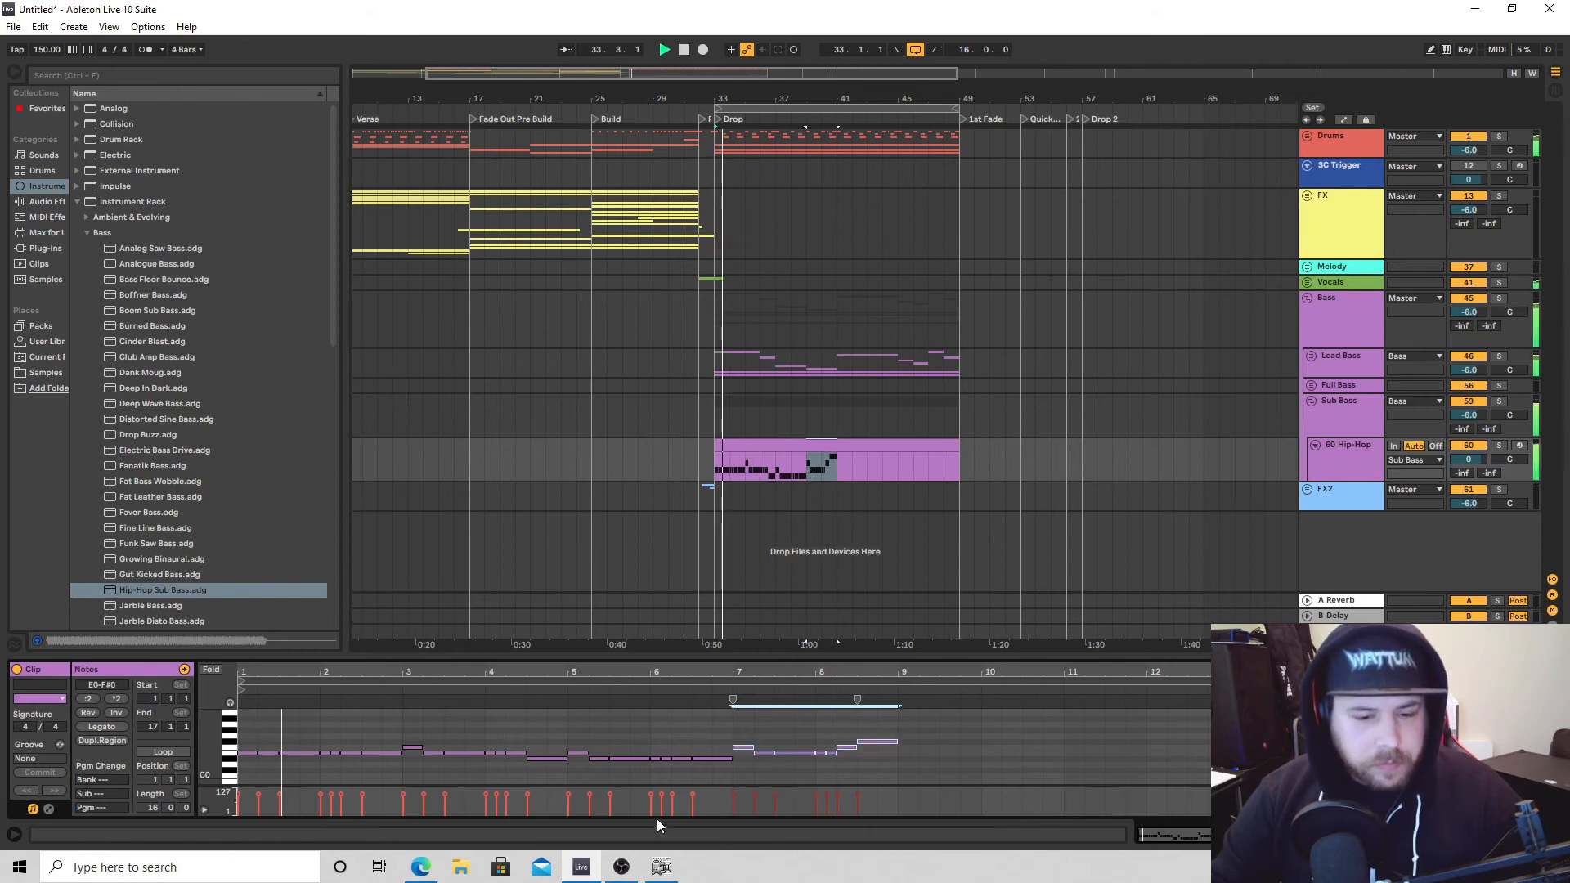
click(713, 761)
drag(713, 761, 712, 753)
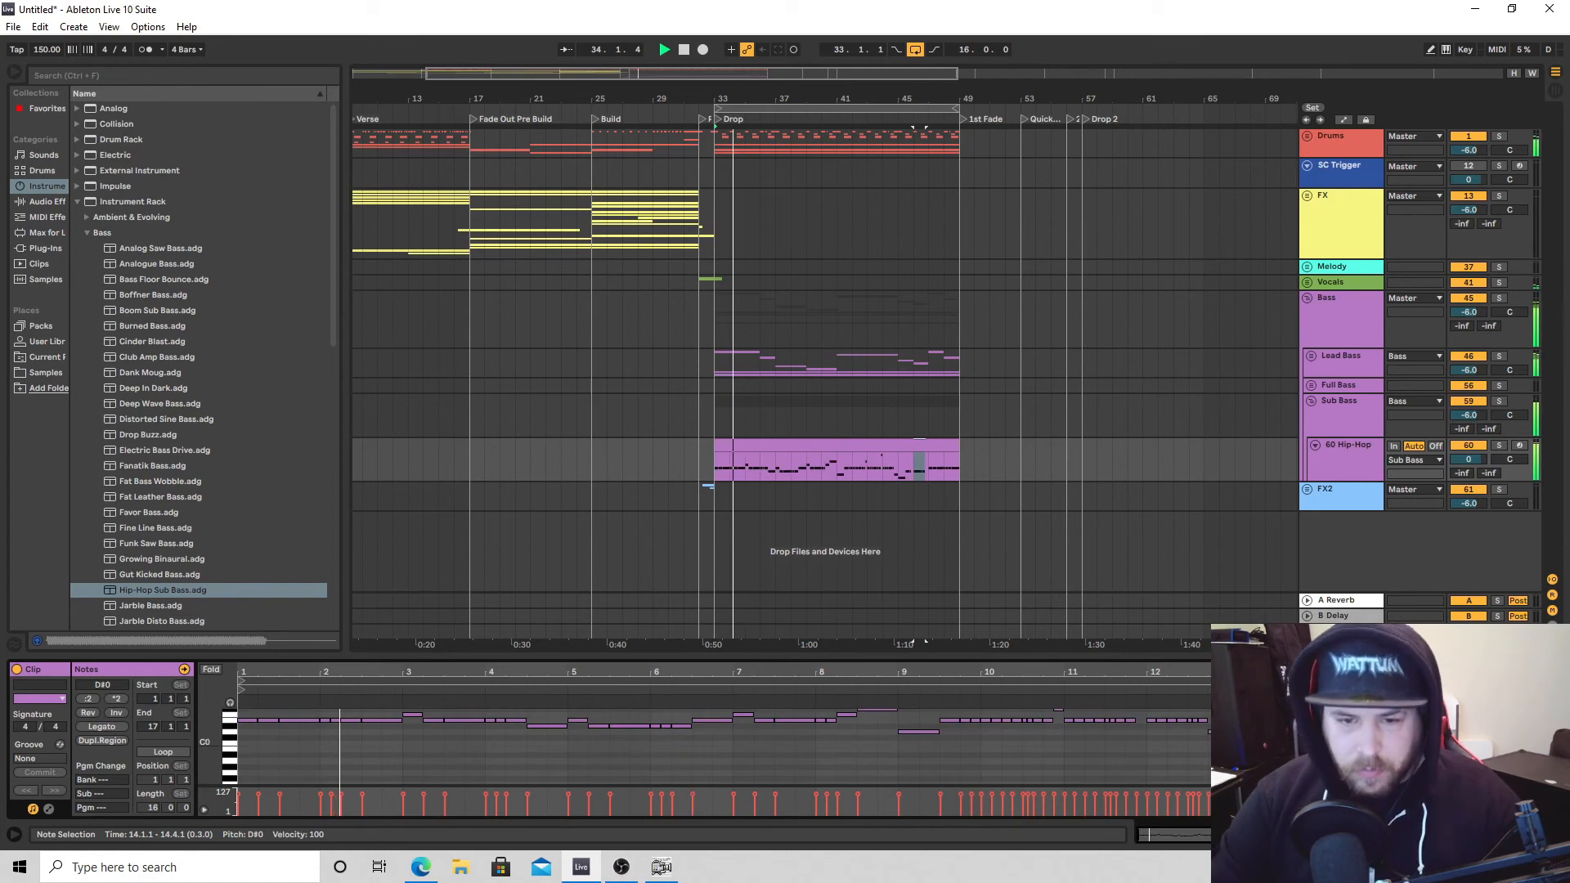
Copy the reversed VR_fx_downlifter clip on track 23 to bars 45 to 49 at the end of the Drop and play it.
click(897, 433)
click(895, 433)
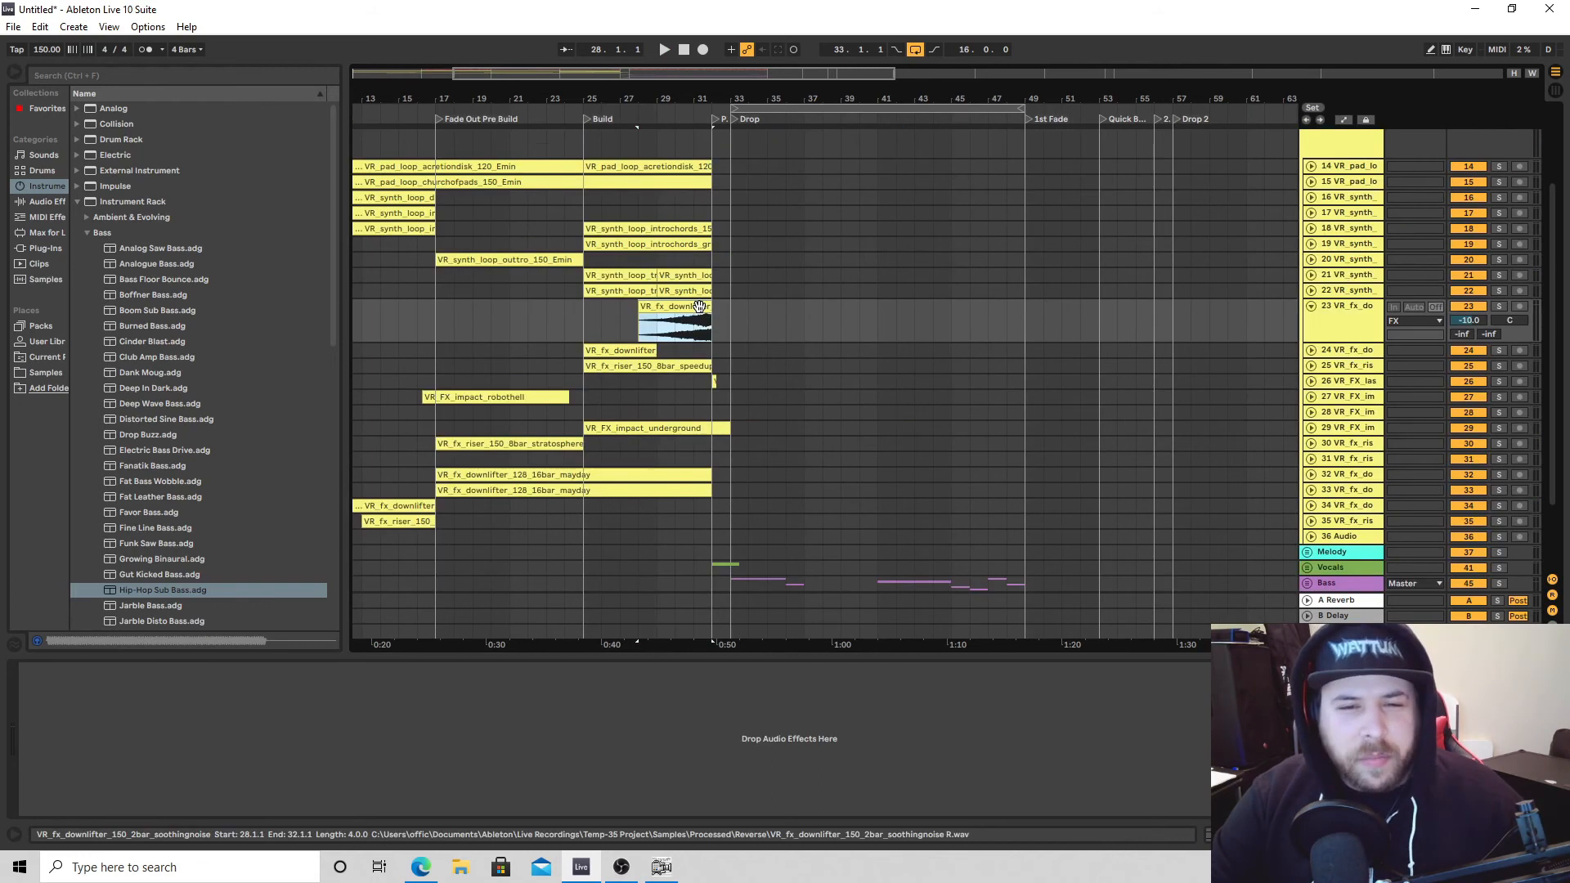
drag(700, 306, 1007, 307)
key(space)
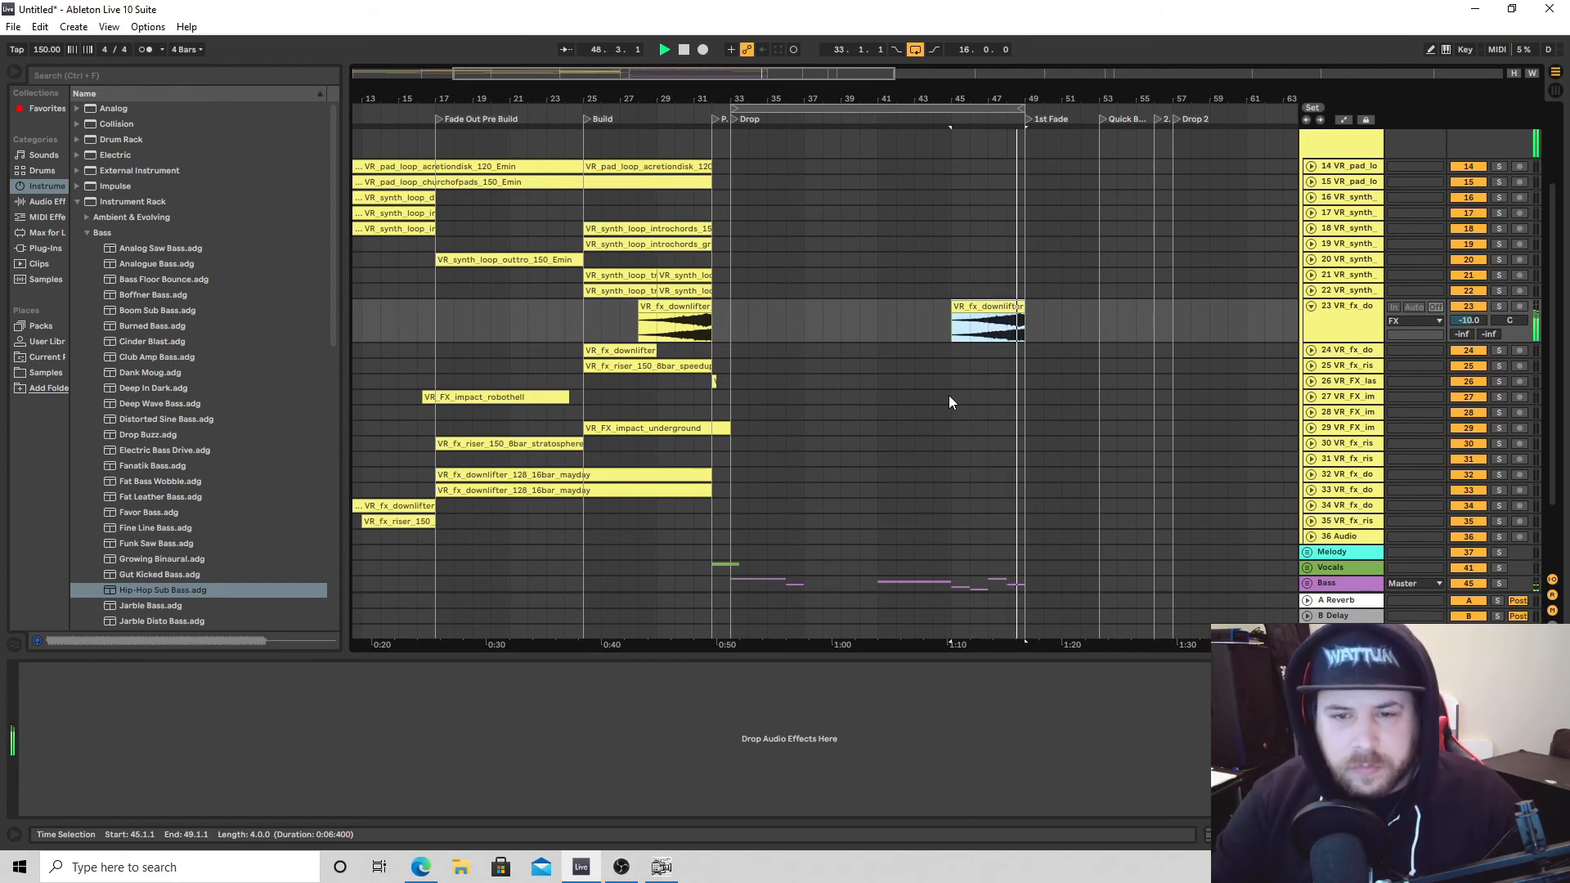
Copy the VR_fx_riser_150 clip on track 35 to bars 37 to 41 of the Drop and audition it.
drag(411, 472, 850, 472)
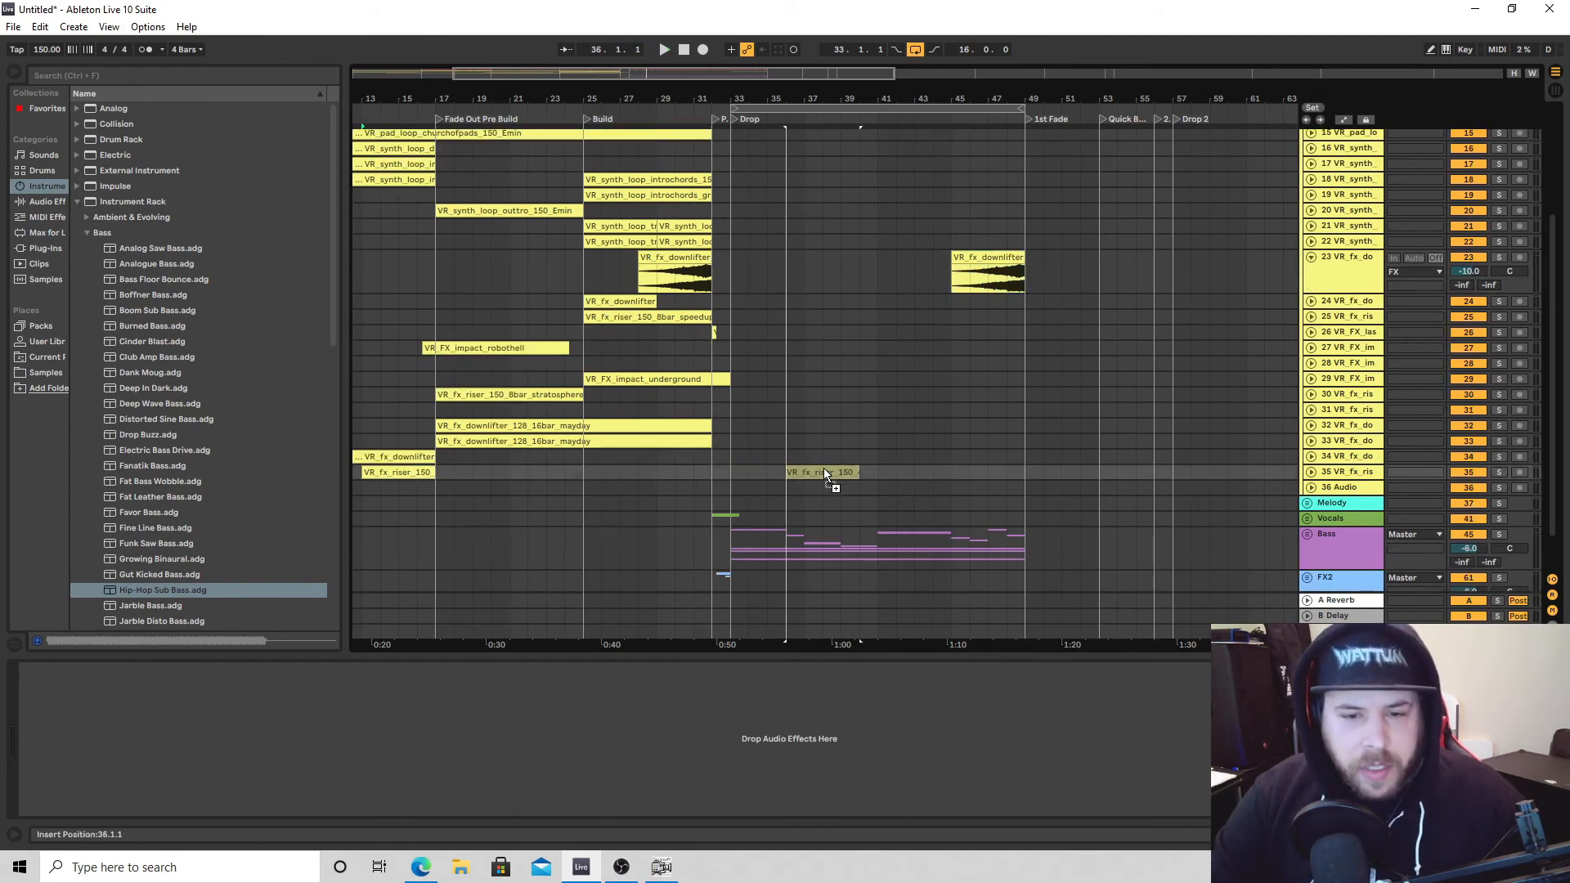
key(space)
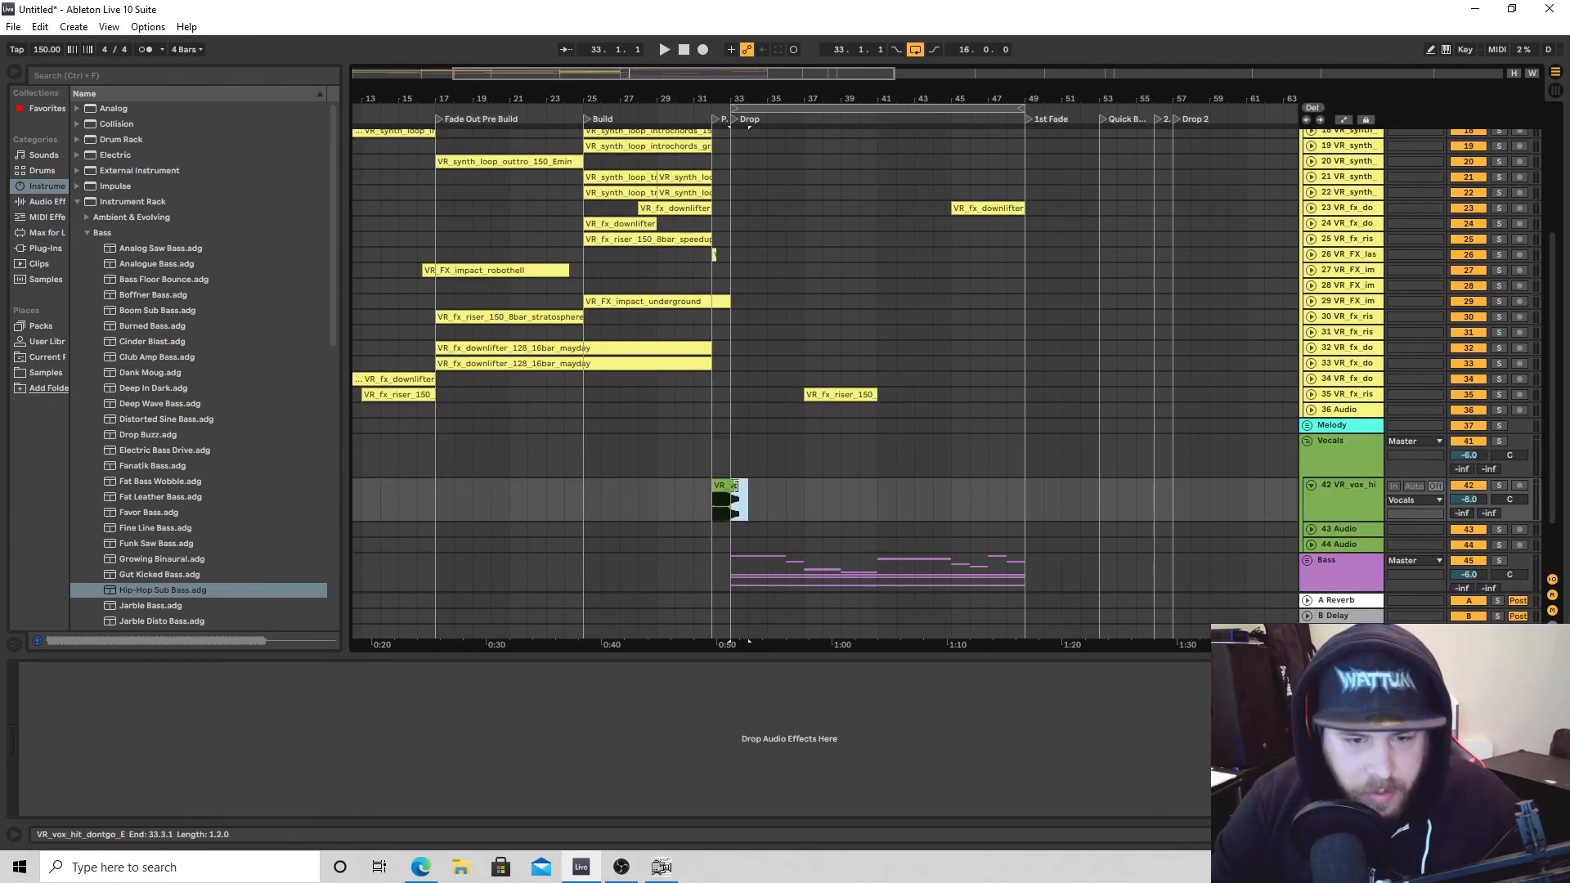
Repeat the VR_vox_hit_dontgo_E clip every four bars through the Drop, then reverse the last copy and move it to 48.3.1.
drag(732, 484, 1023, 484)
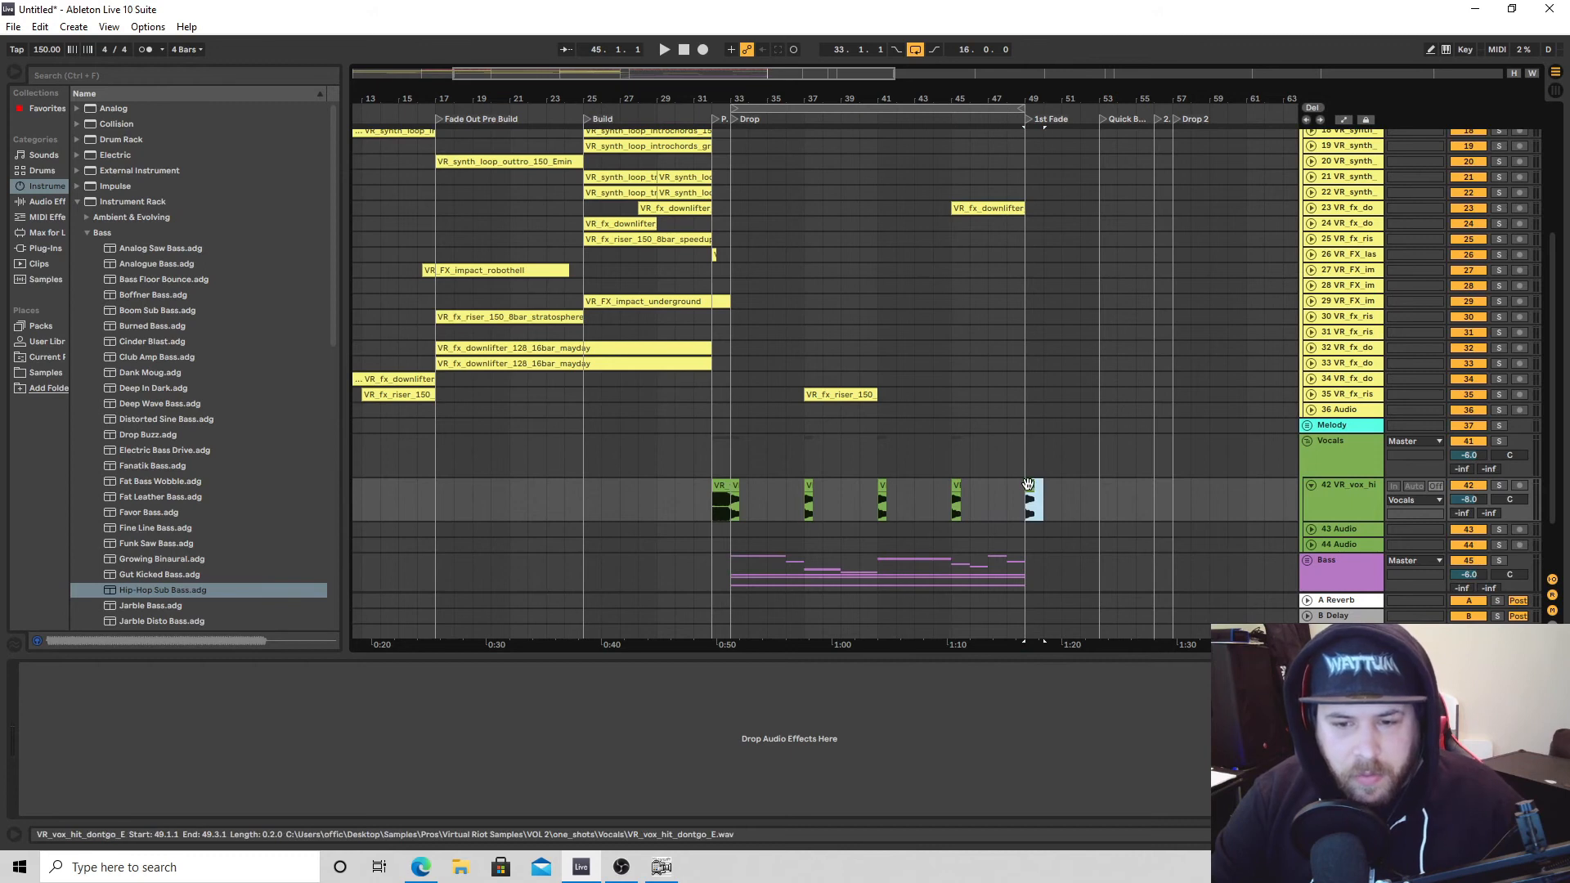
right_click(1027, 489)
click(1078, 343)
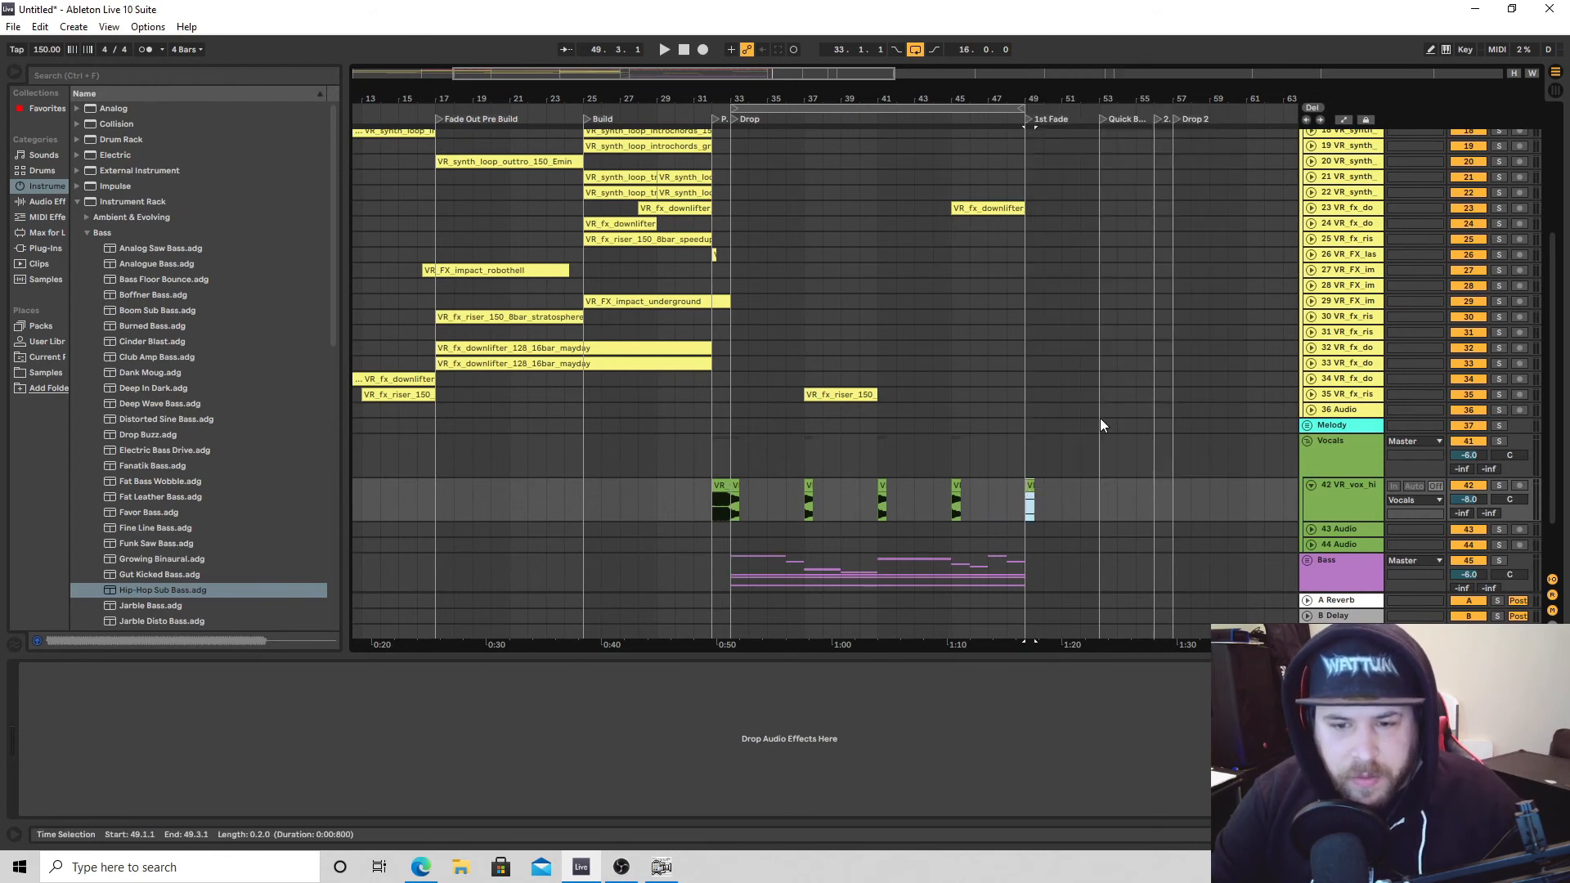
drag(1020, 98, 1017, 180)
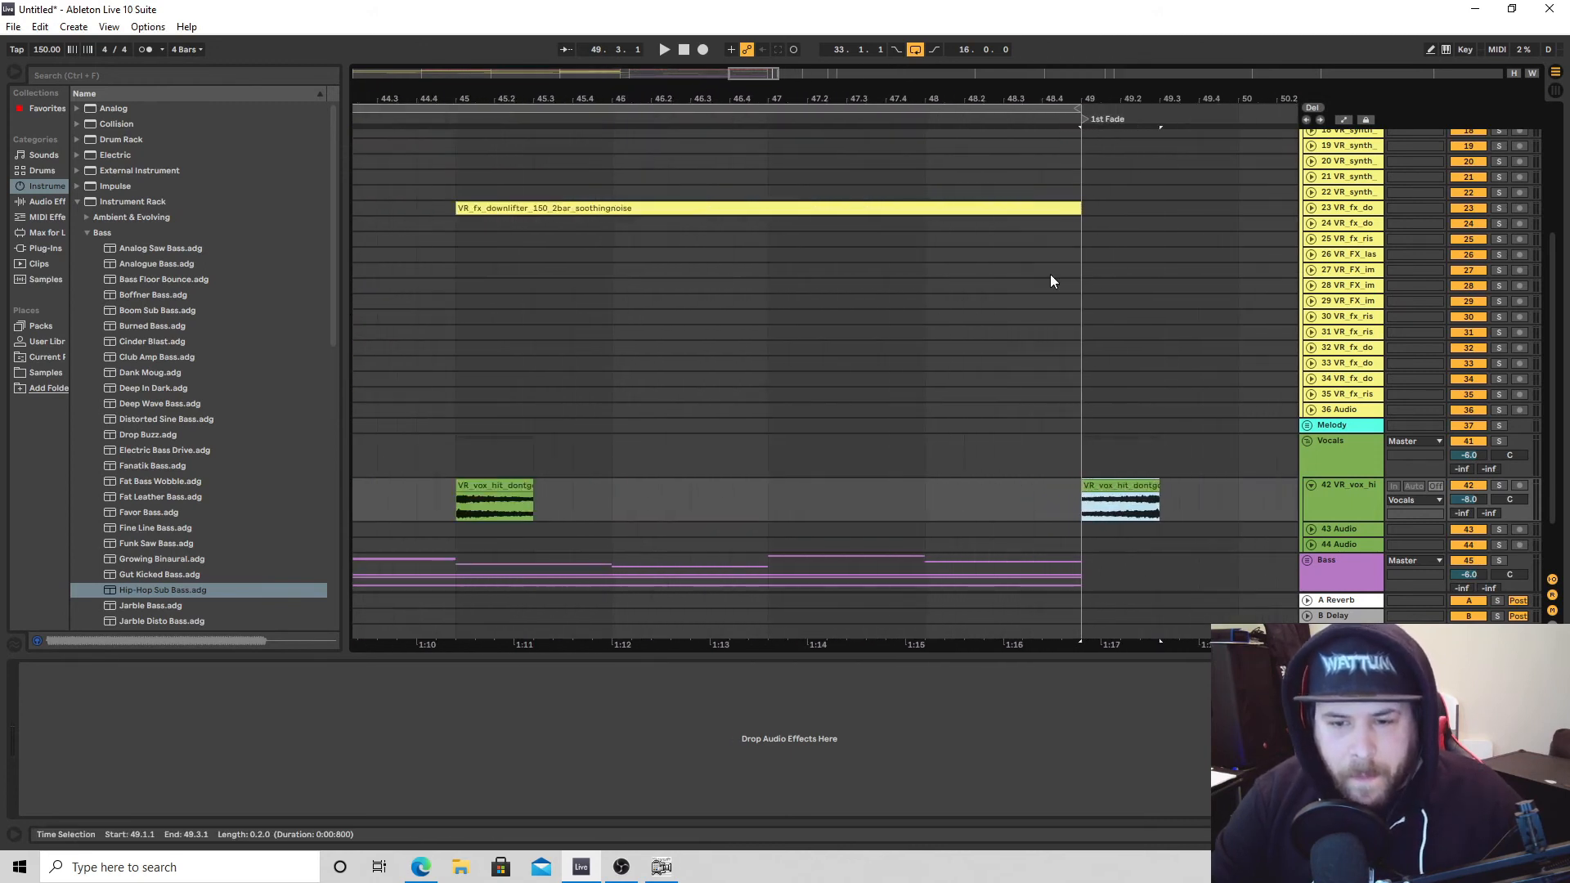
drag(1117, 484, 1039, 480)
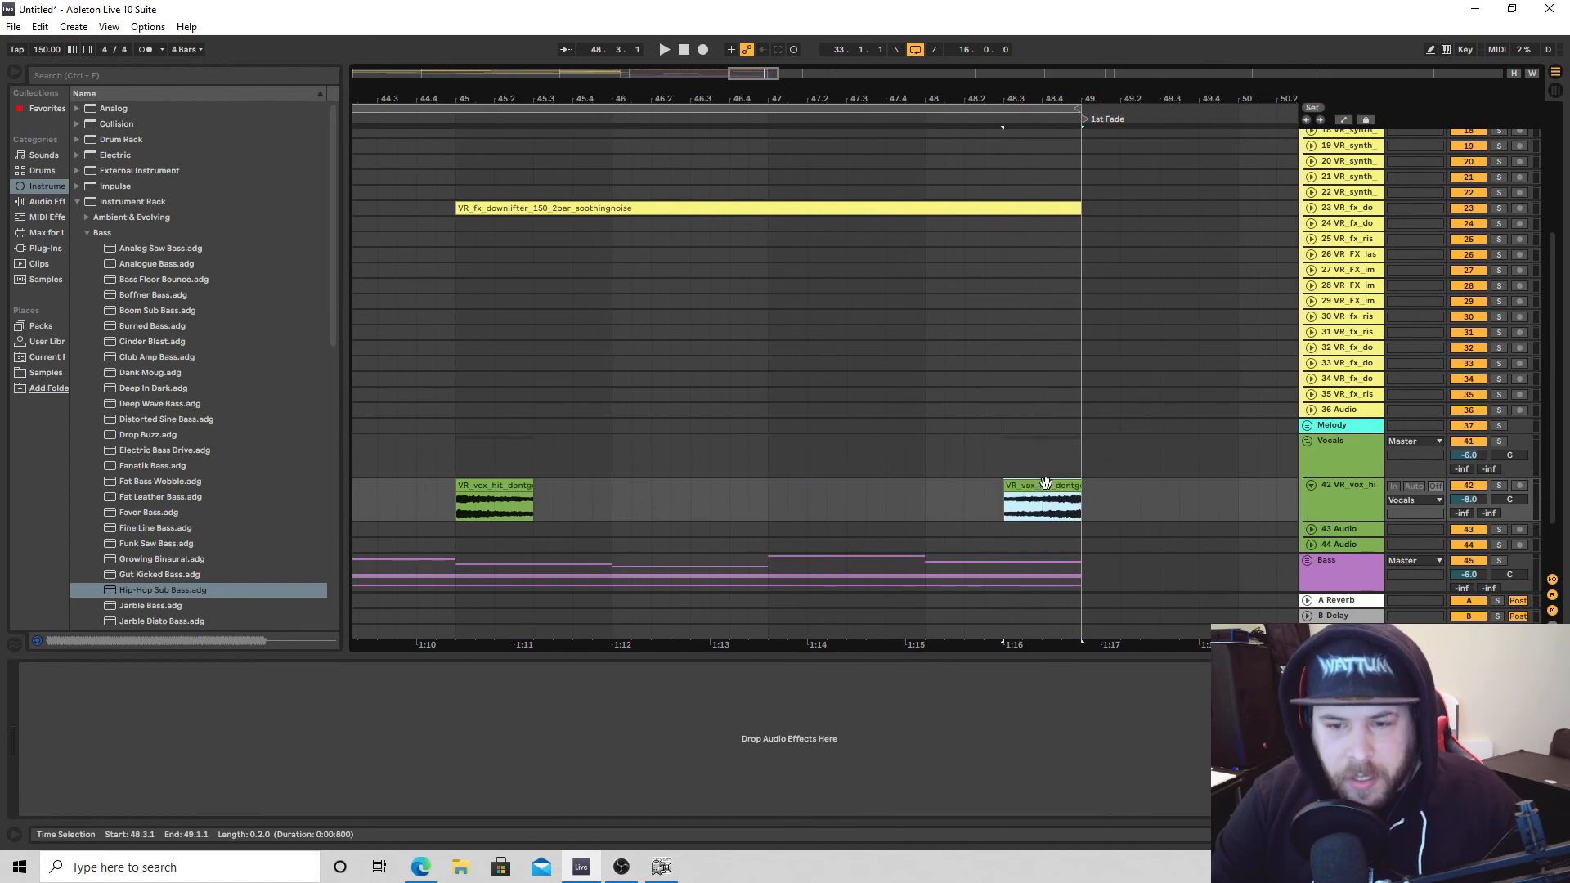
Browse the Virtual Riot vocal hits and try placing VR_vox_hit_dontgo_E copies just before bar 41 on track 42.
drag(908, 97, 941, 20)
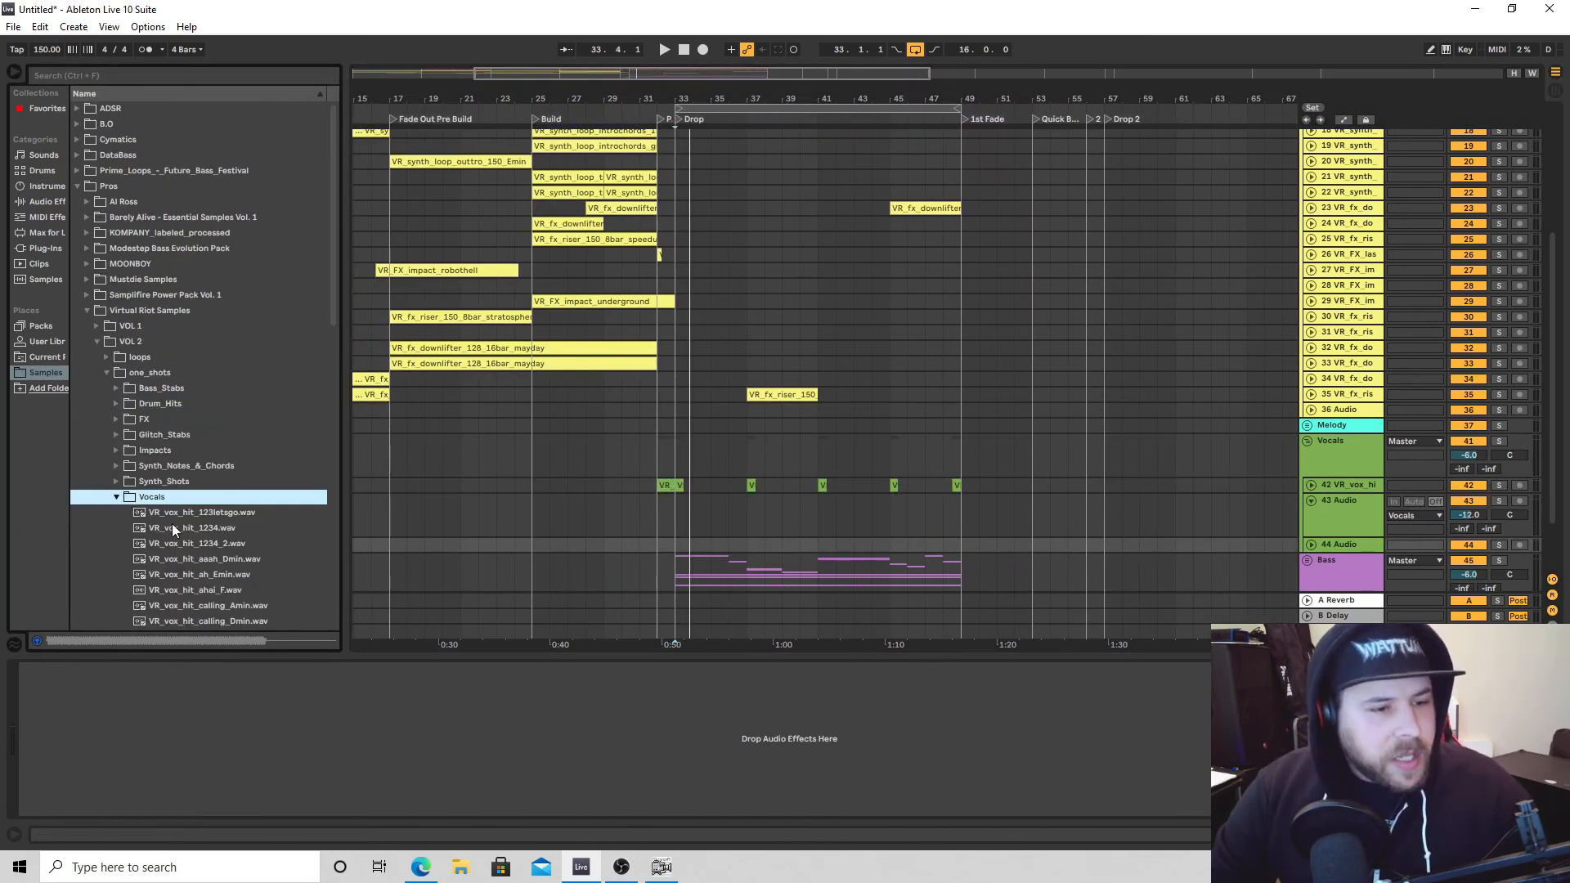
scroll(172, 525, down, 2)
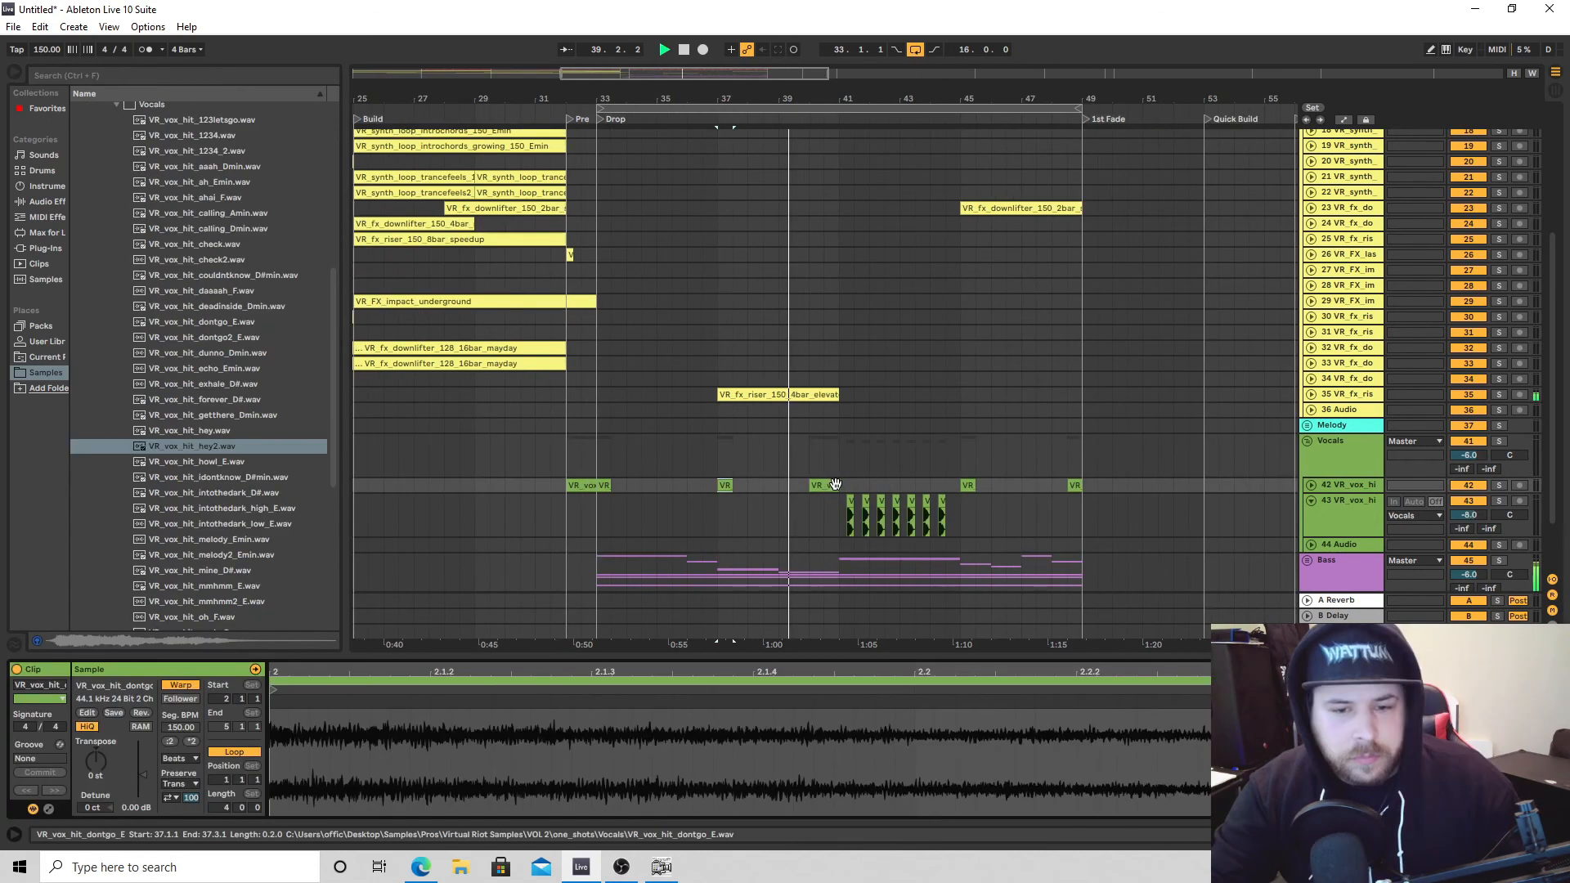
drag(737, 484, 848, 488)
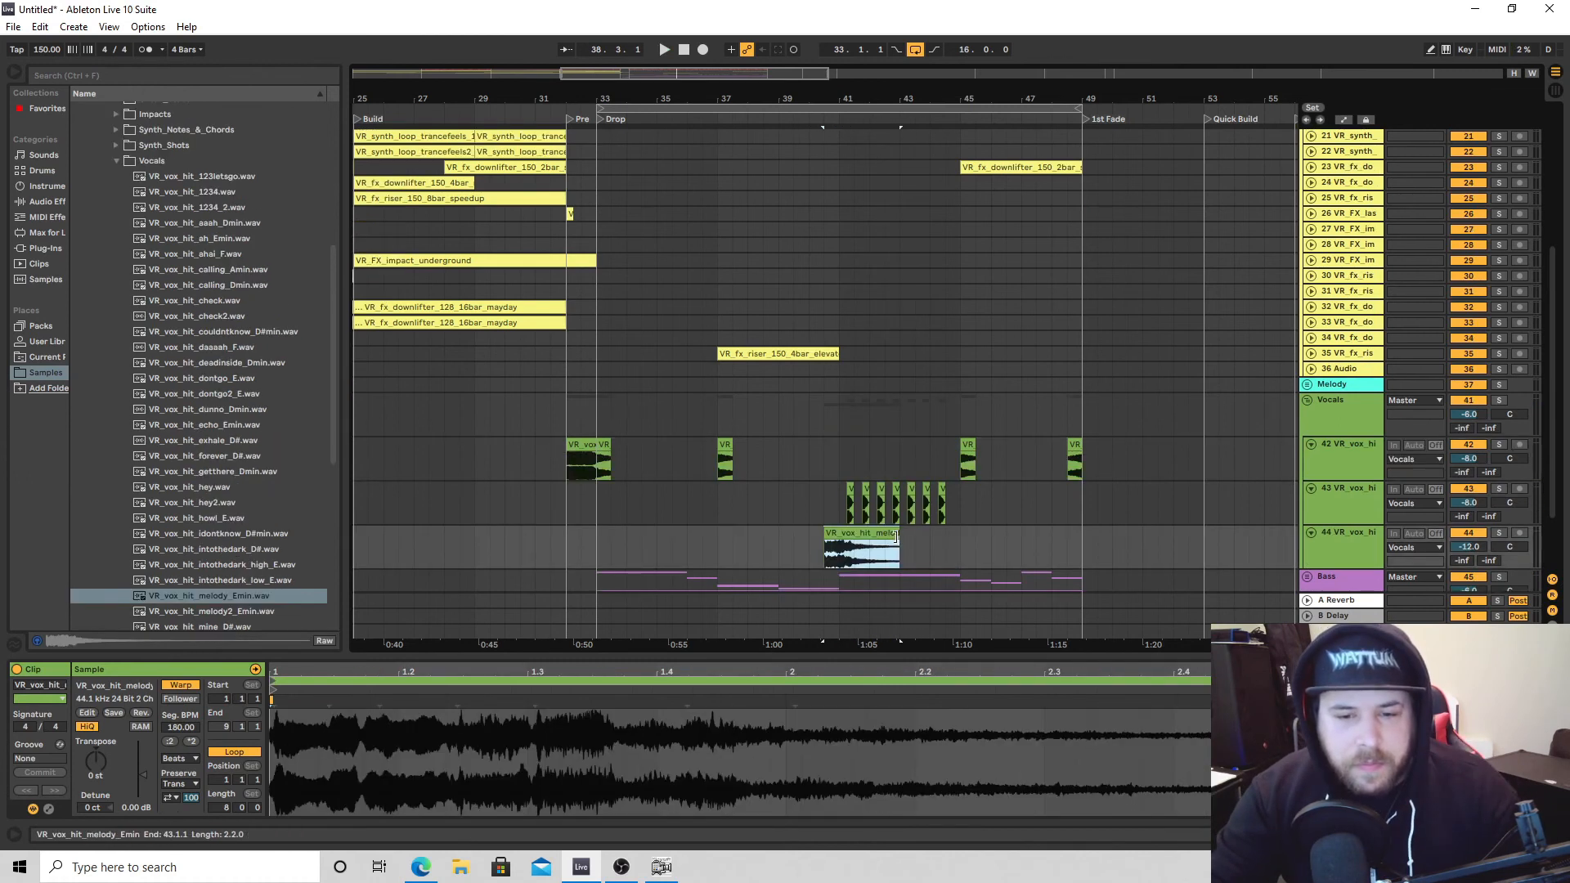
Trim the VR_vox_hit_melody_Emin clip on track 44 to one bar, 40.3.1 to 41.3.1, and play the section.
drag(894, 537, 856, 537)
key(space)
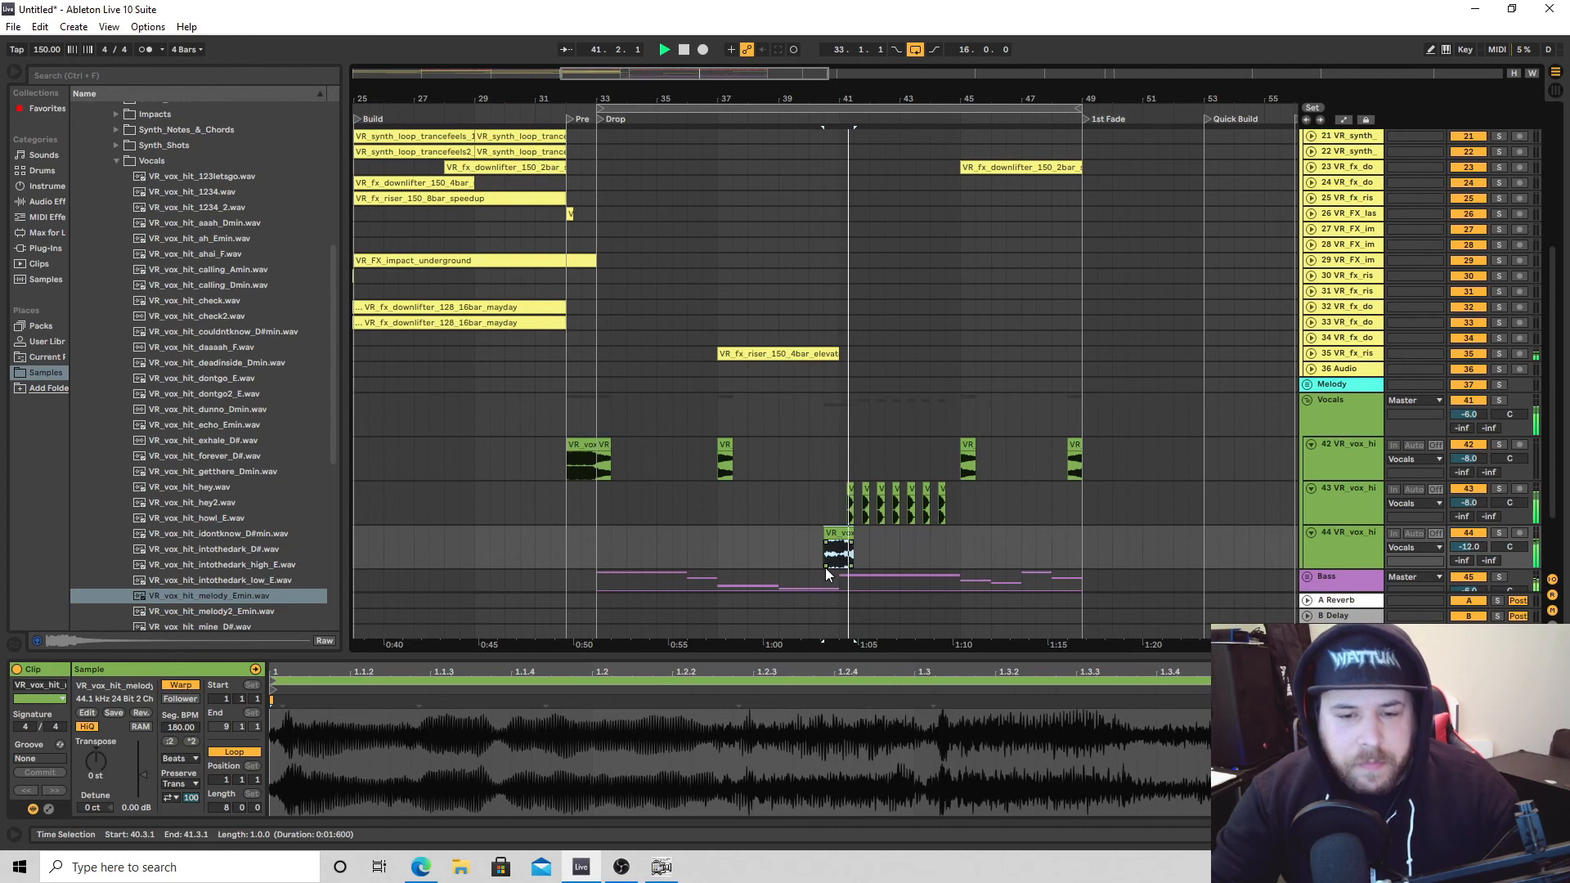
click(789, 550)
key(space)
key(space)
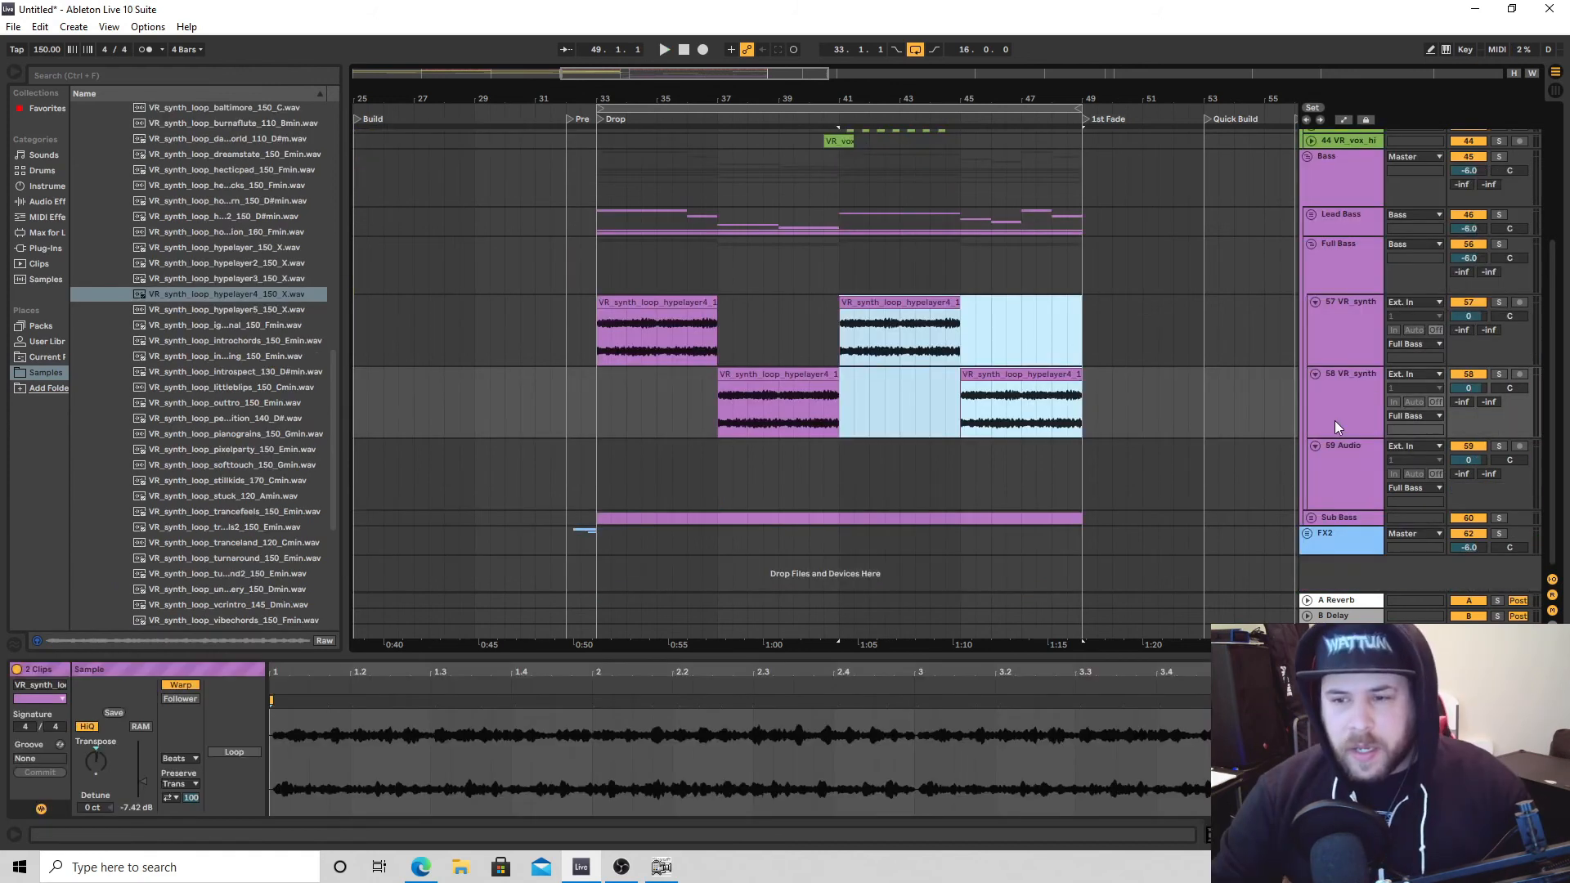
Insert an audio track below track 58 in the Full Bass group and set its audio input to Resampling.
click(1335, 420)
right_click(1335, 417)
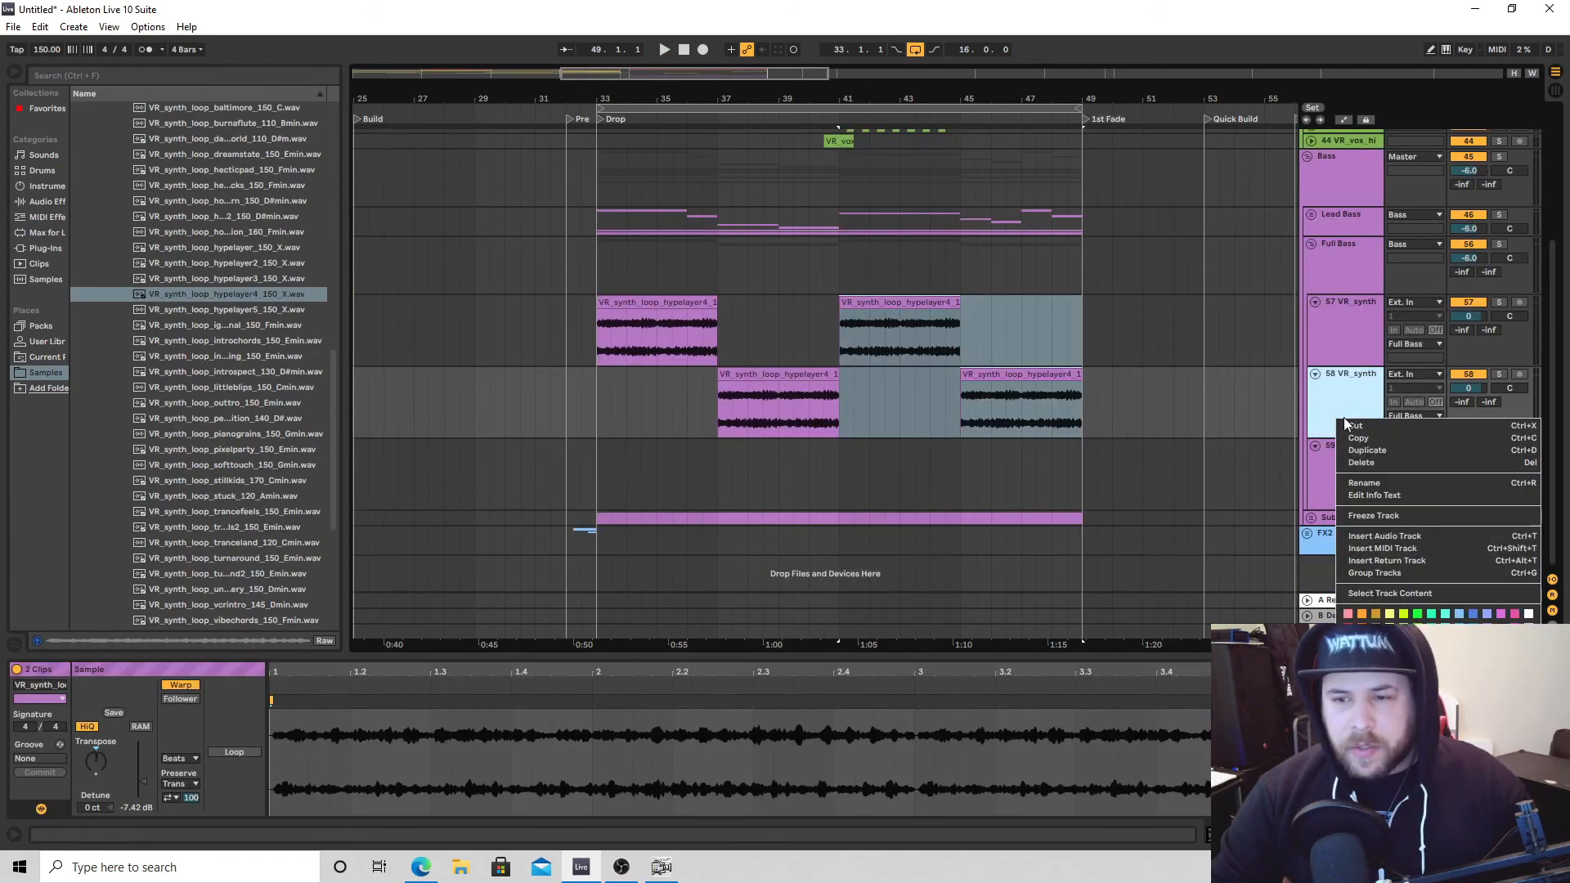
click(1384, 538)
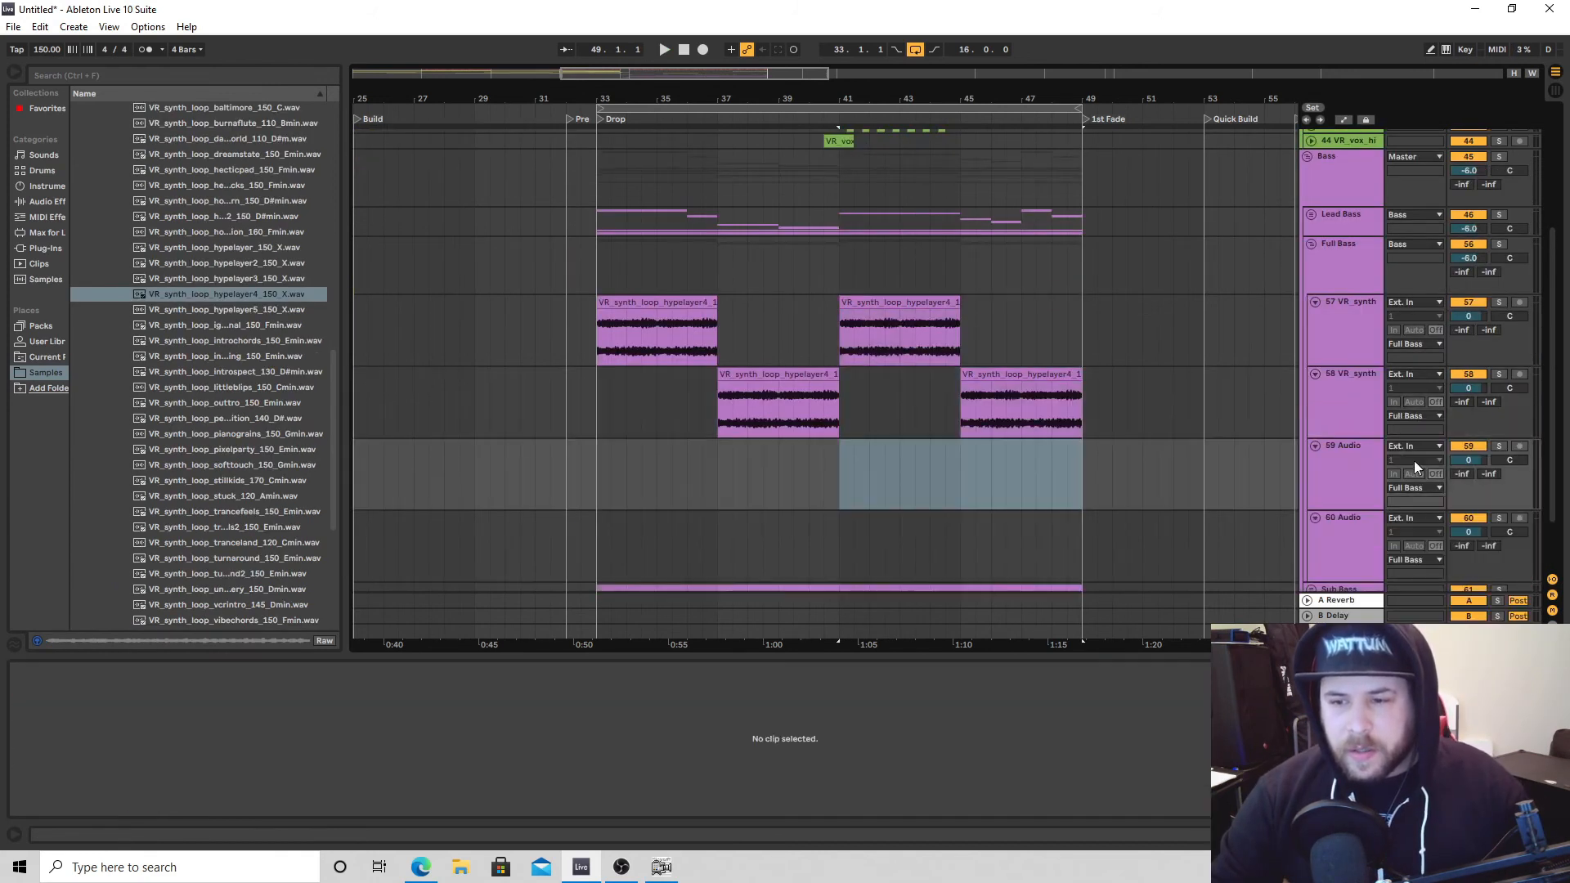
click(1410, 448)
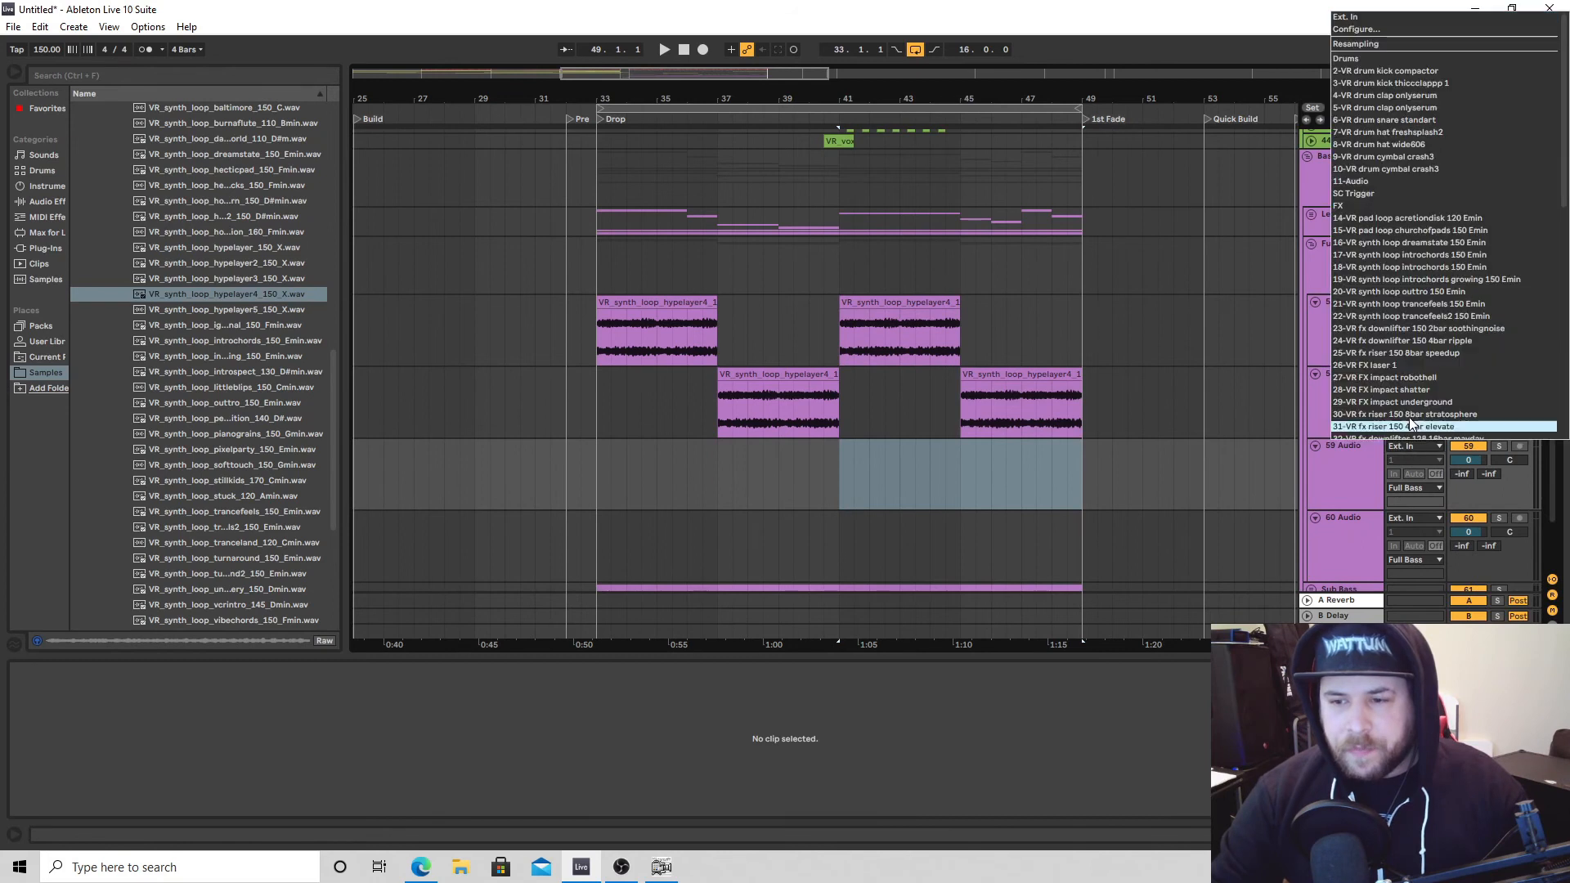
click(1395, 51)
click(1401, 459)
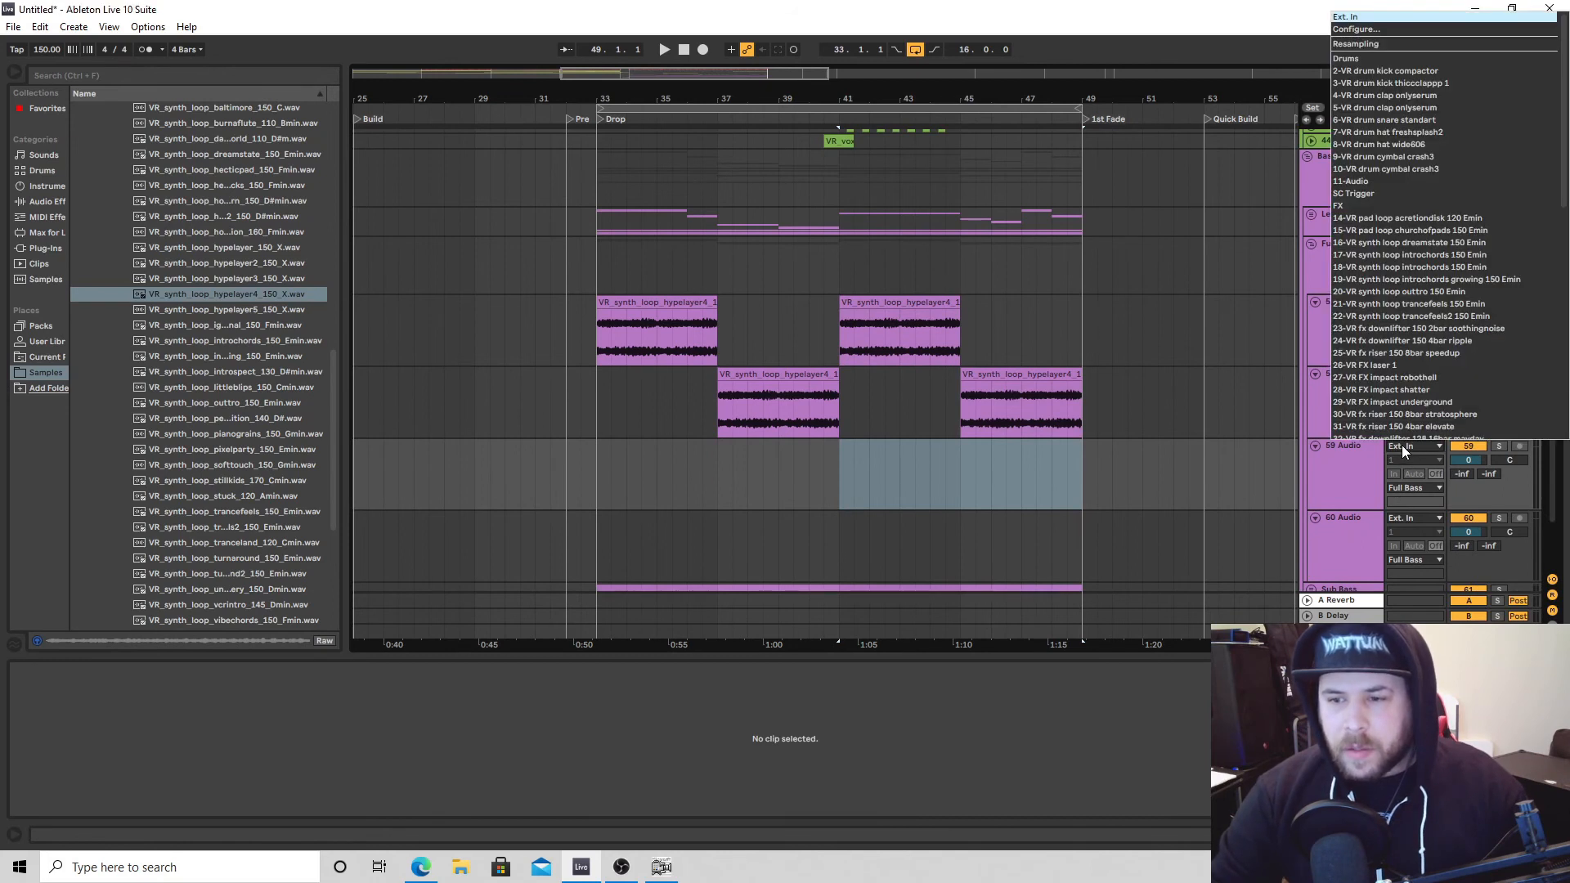
click(1367, 49)
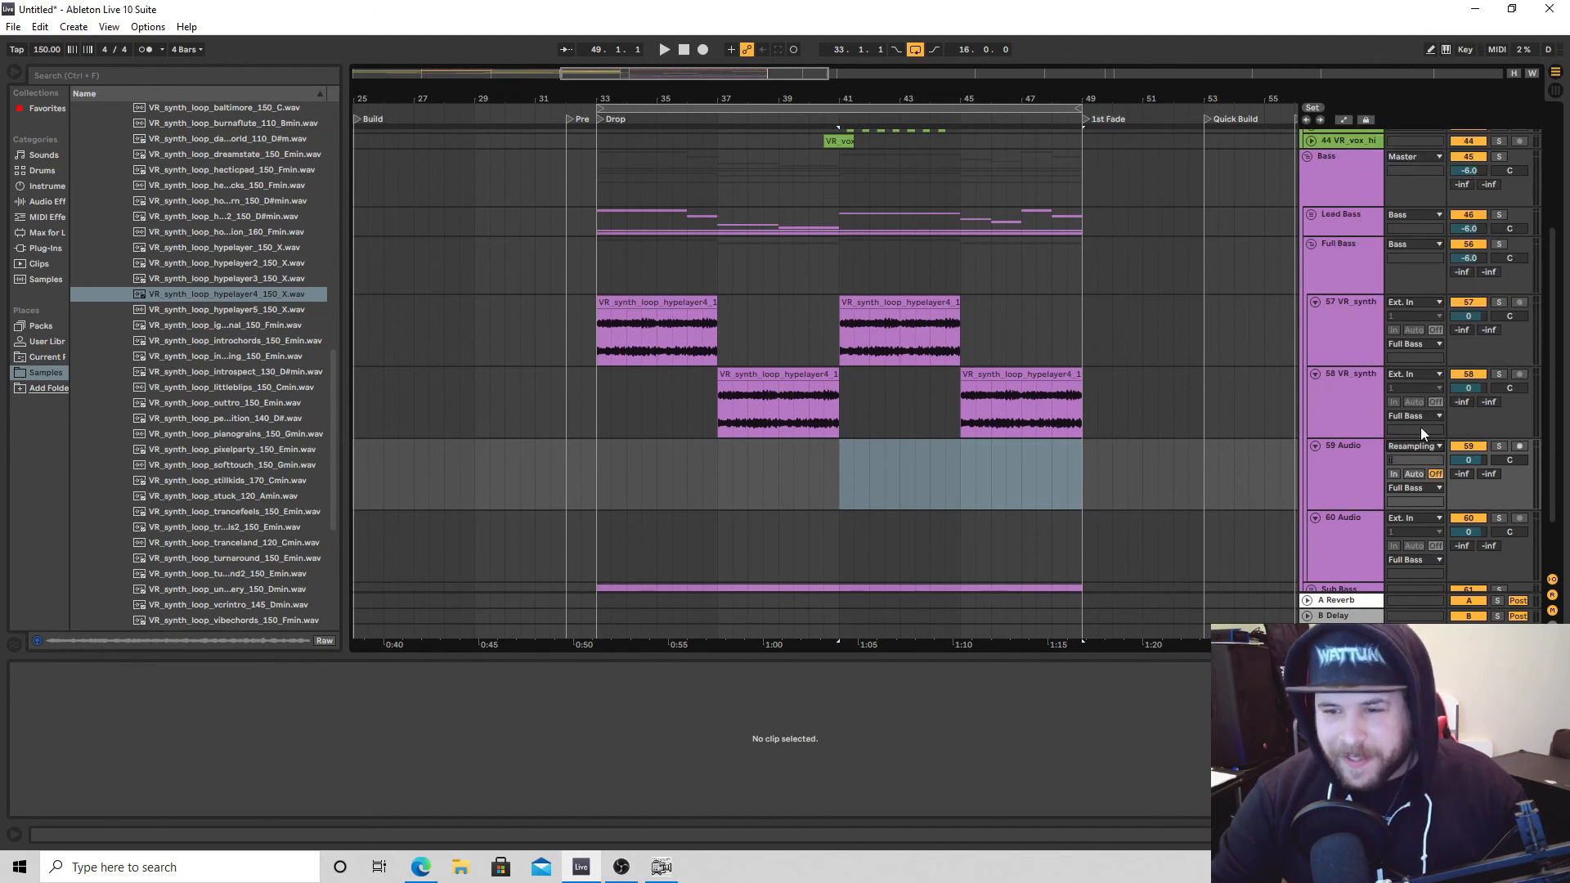
Arm the resampling track, solo the synth loop tracks 57 and 58, and record them from 33.1.1.
click(1518, 445)
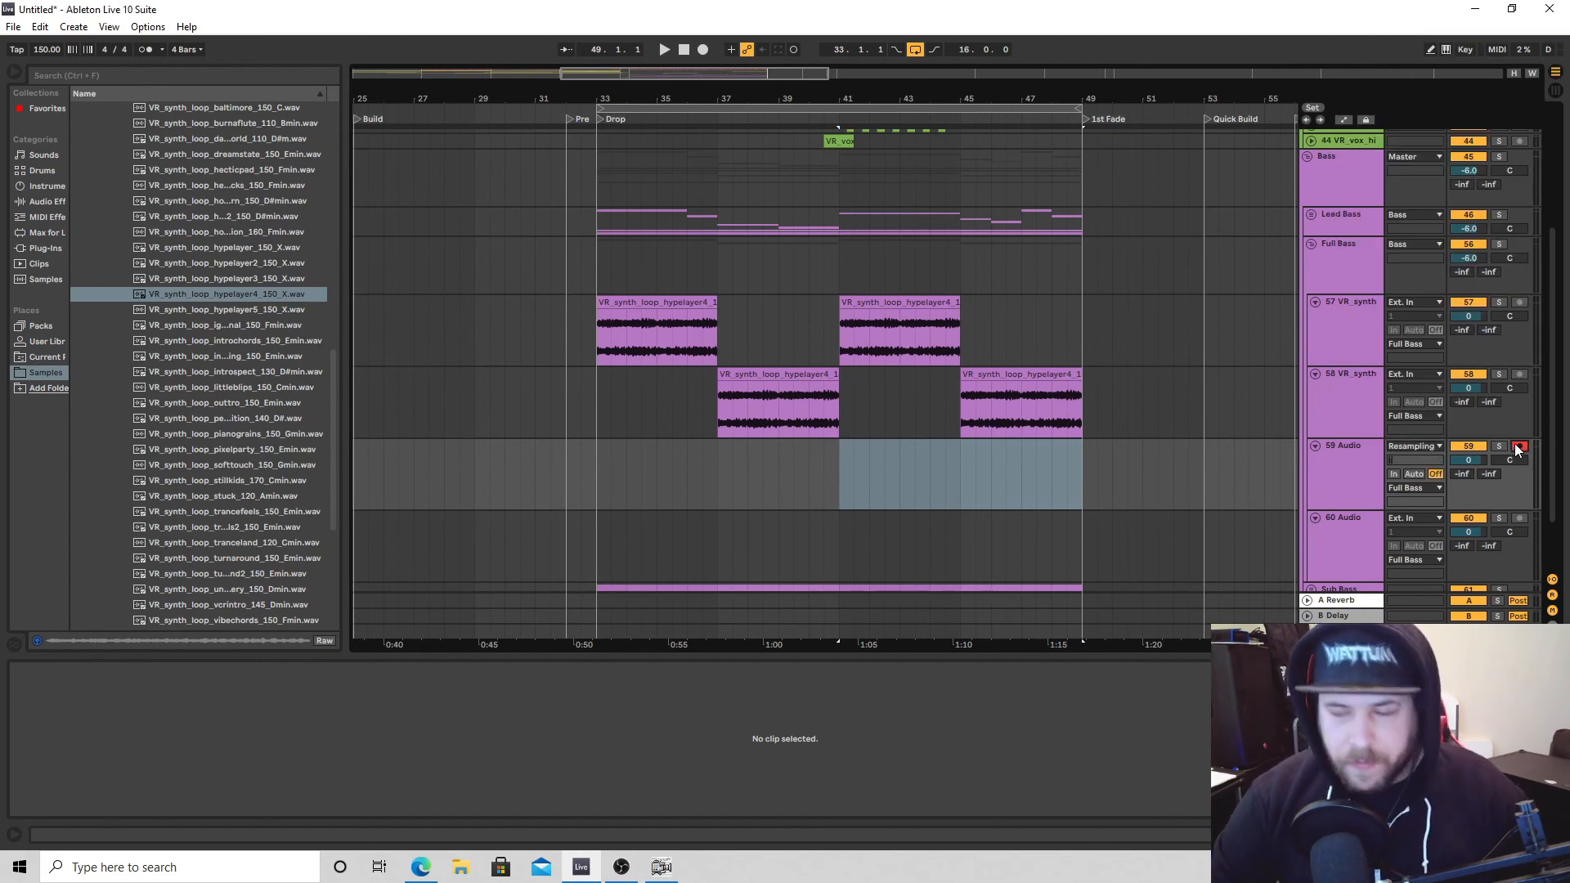
click(1499, 375)
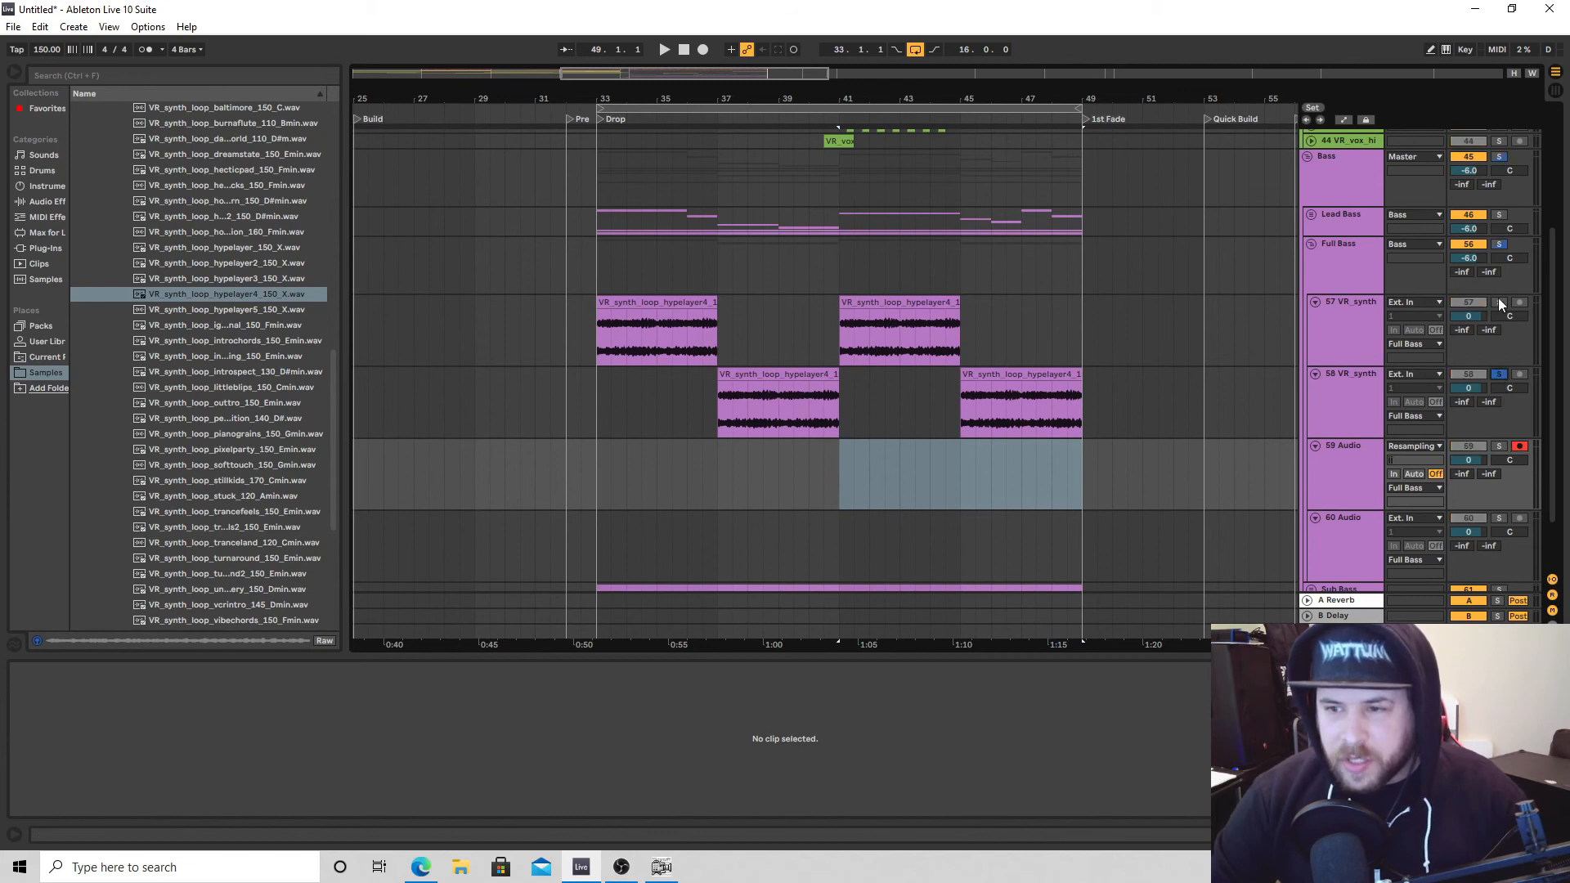
click(1499, 374)
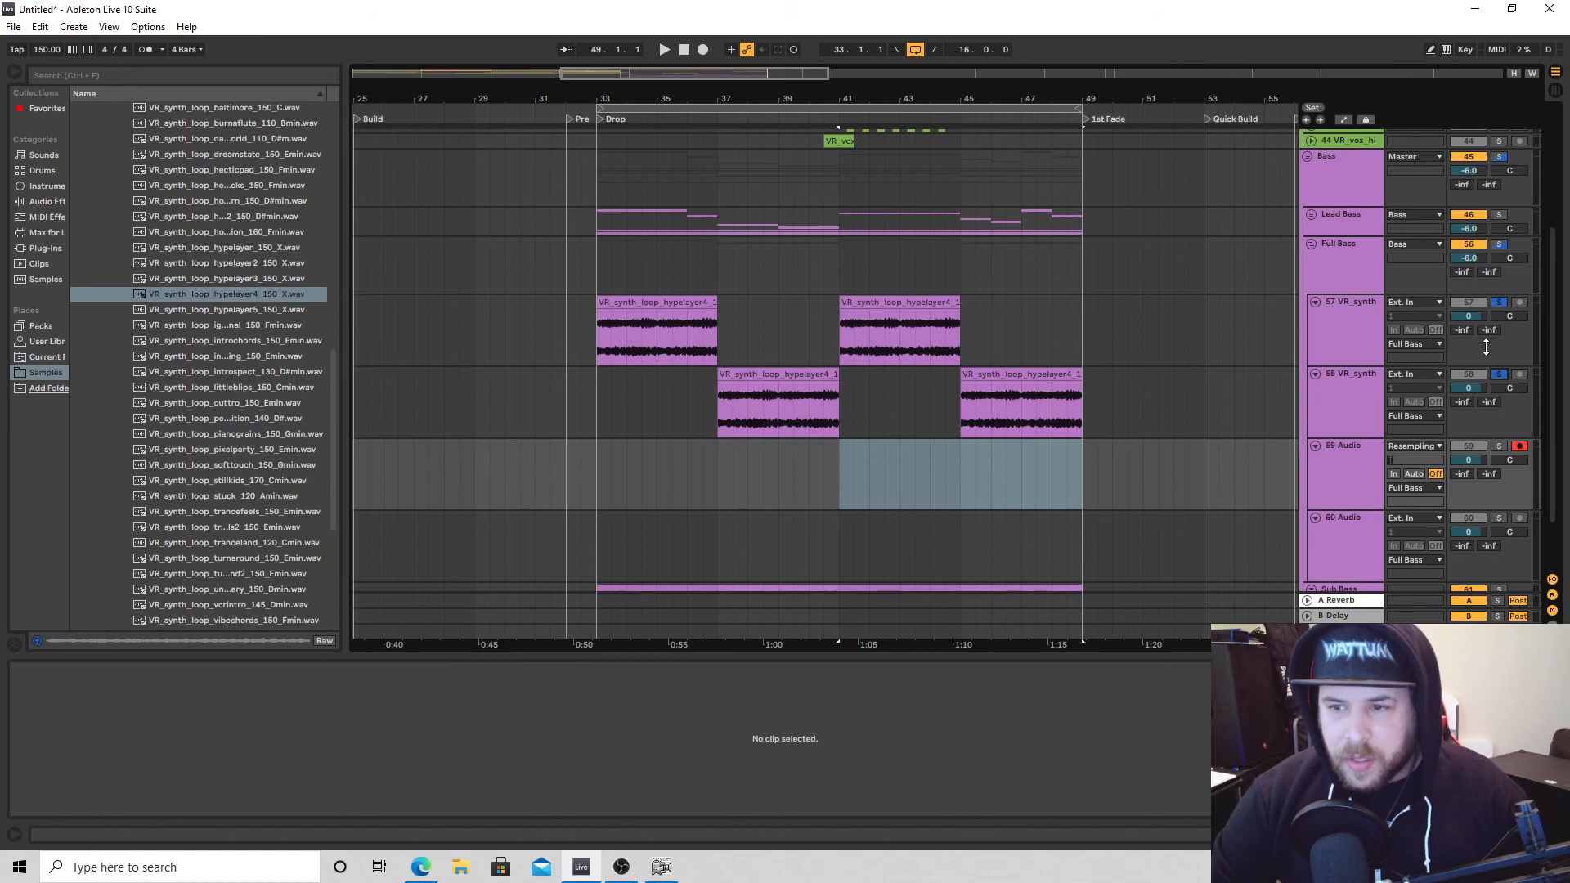
click(597, 402)
key(space)
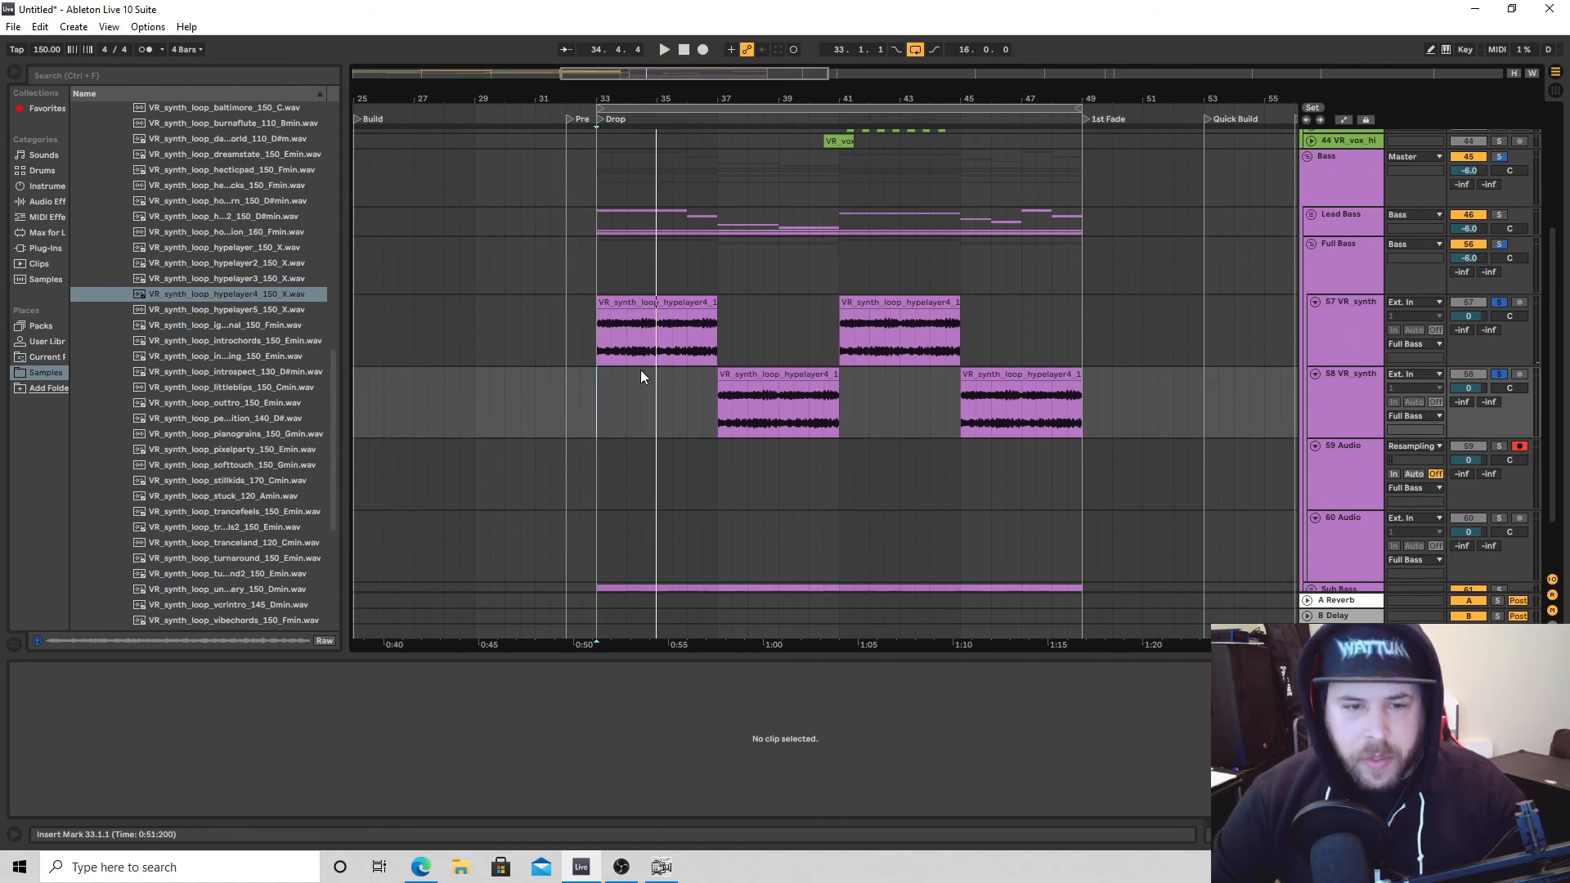
click(702, 50)
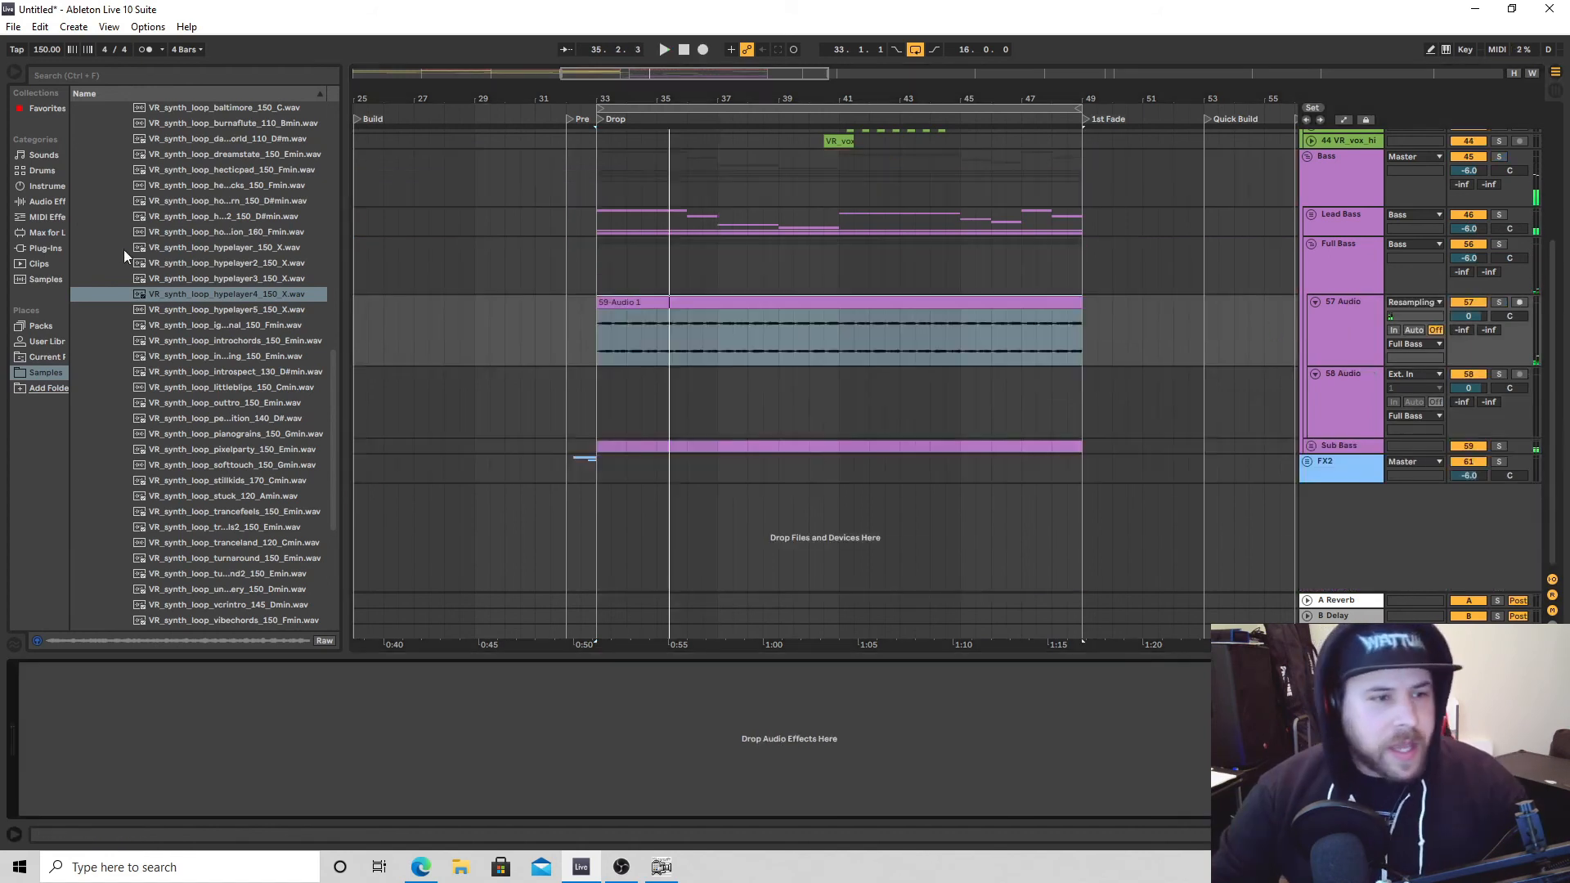
Add an EQ Eight to the resampled bass track and make band 3 of the mid channel a low cut at 132 Hz.
click(47, 200)
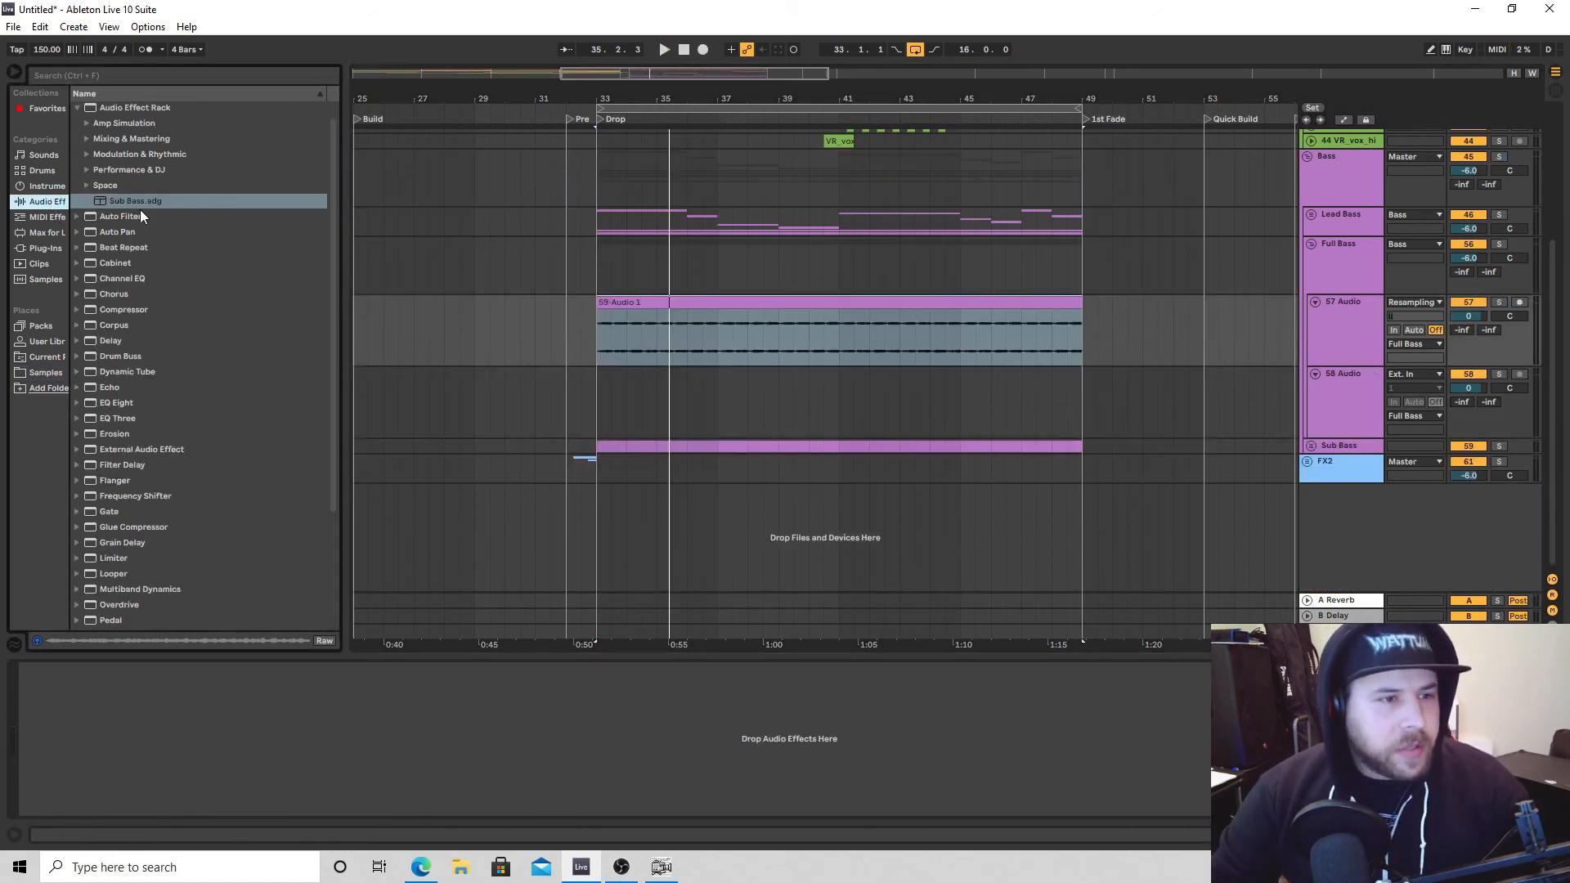
scroll(125, 206, up, 1)
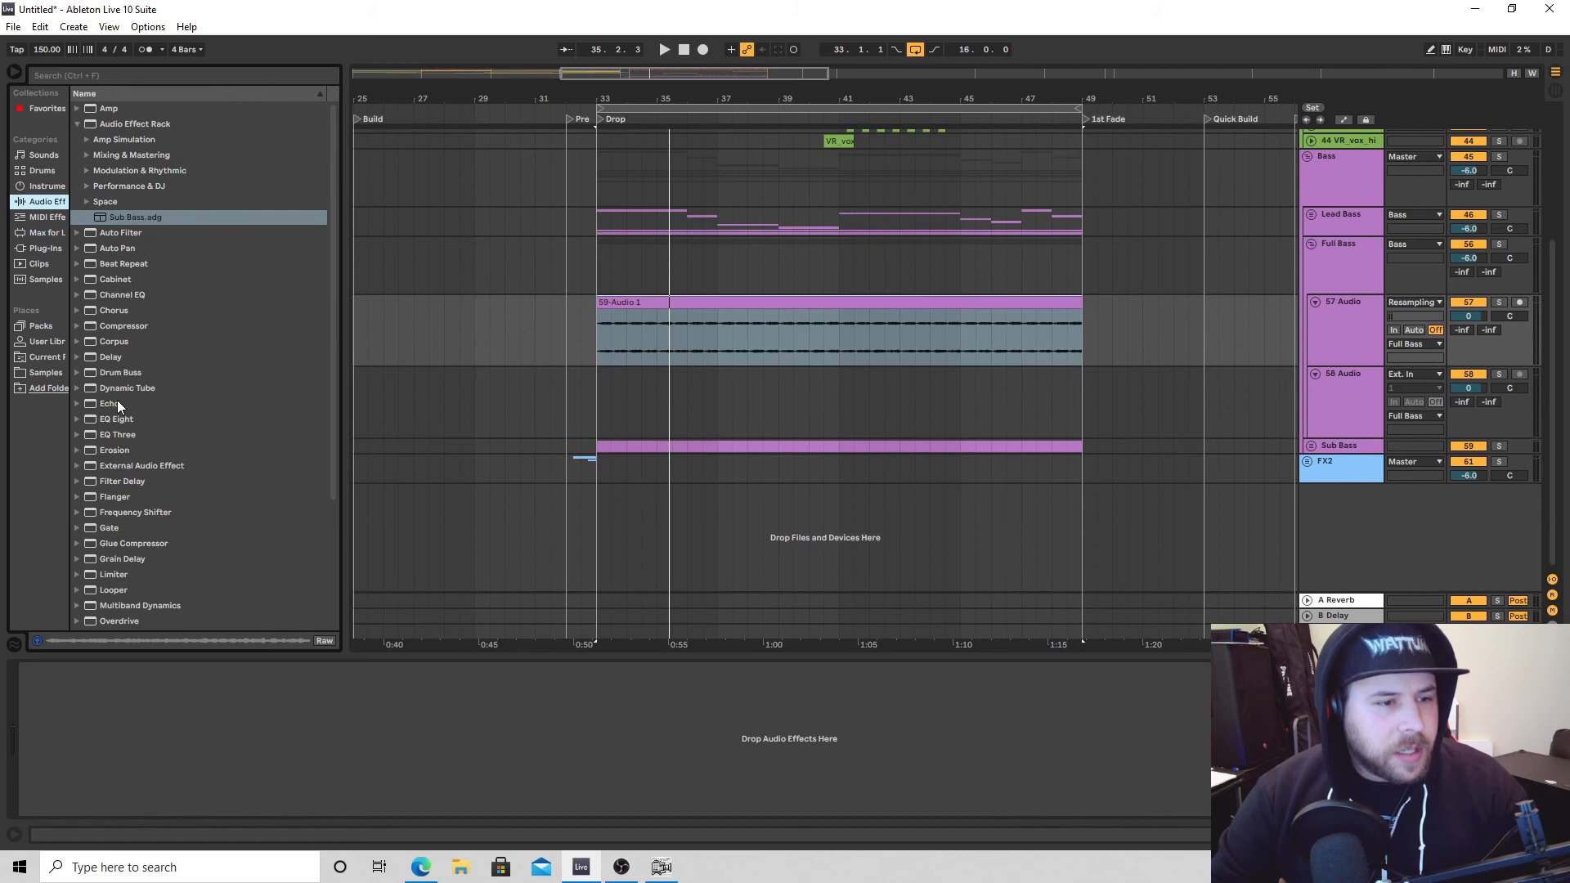
drag(120, 422, 306, 693)
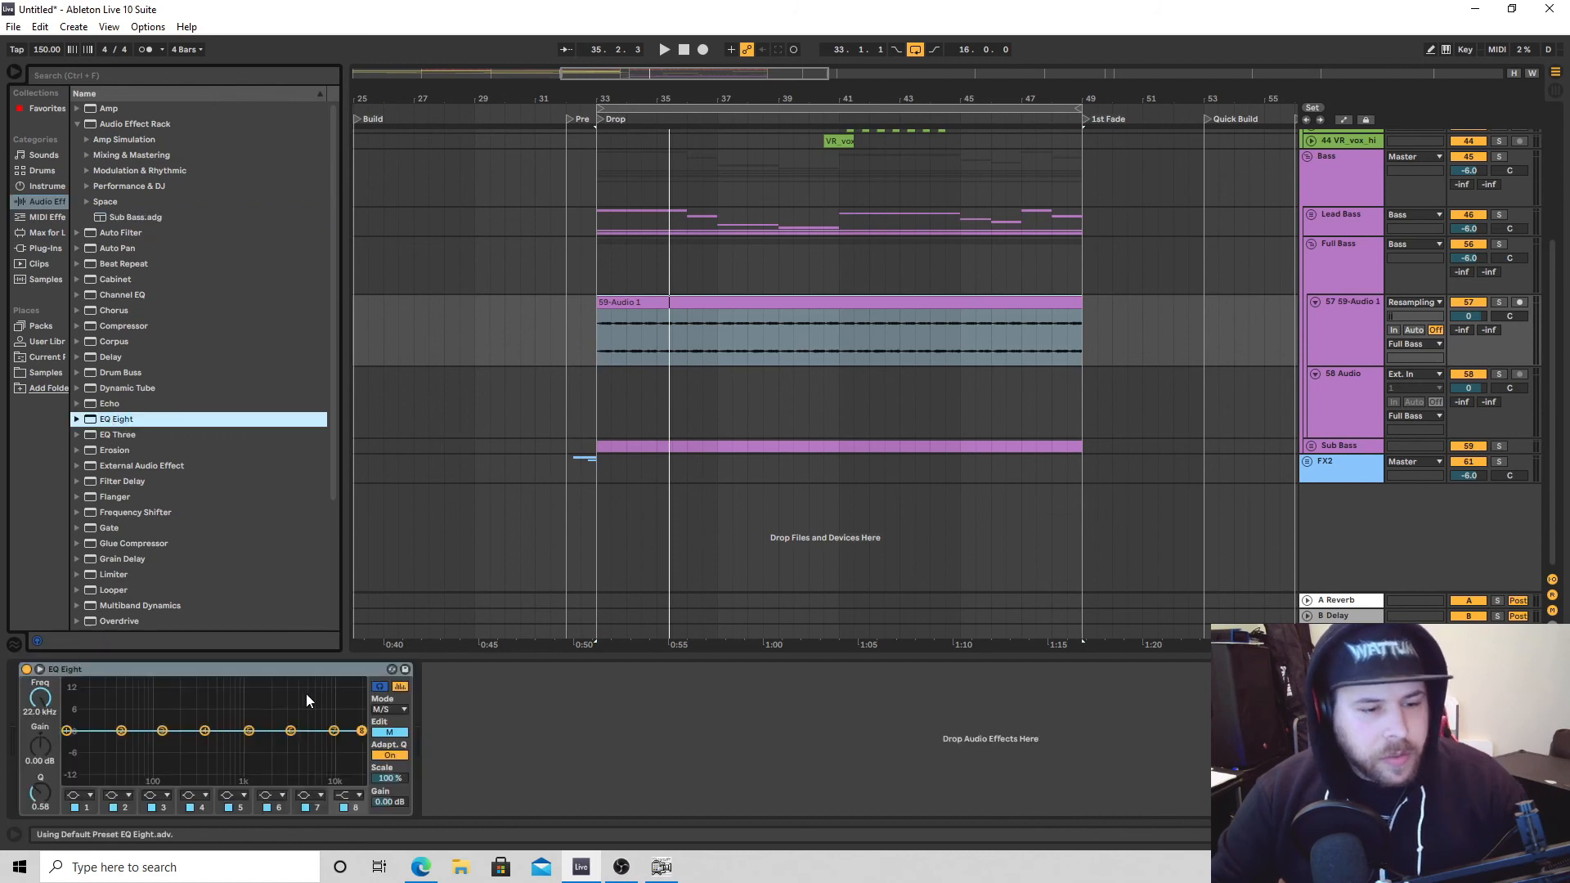
click(163, 736)
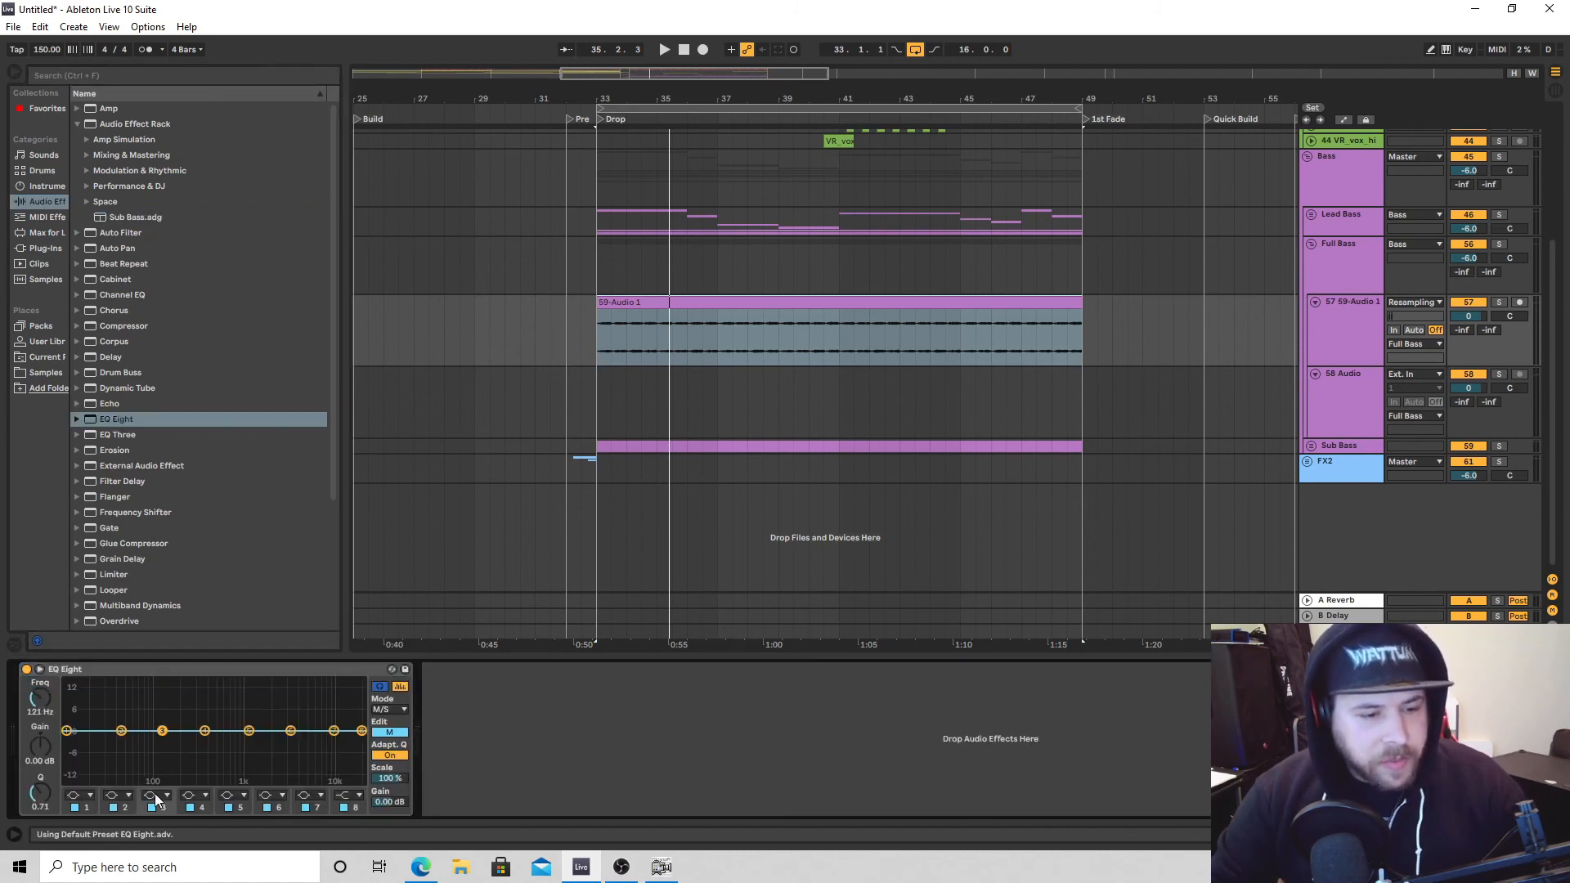
click(157, 799)
click(155, 702)
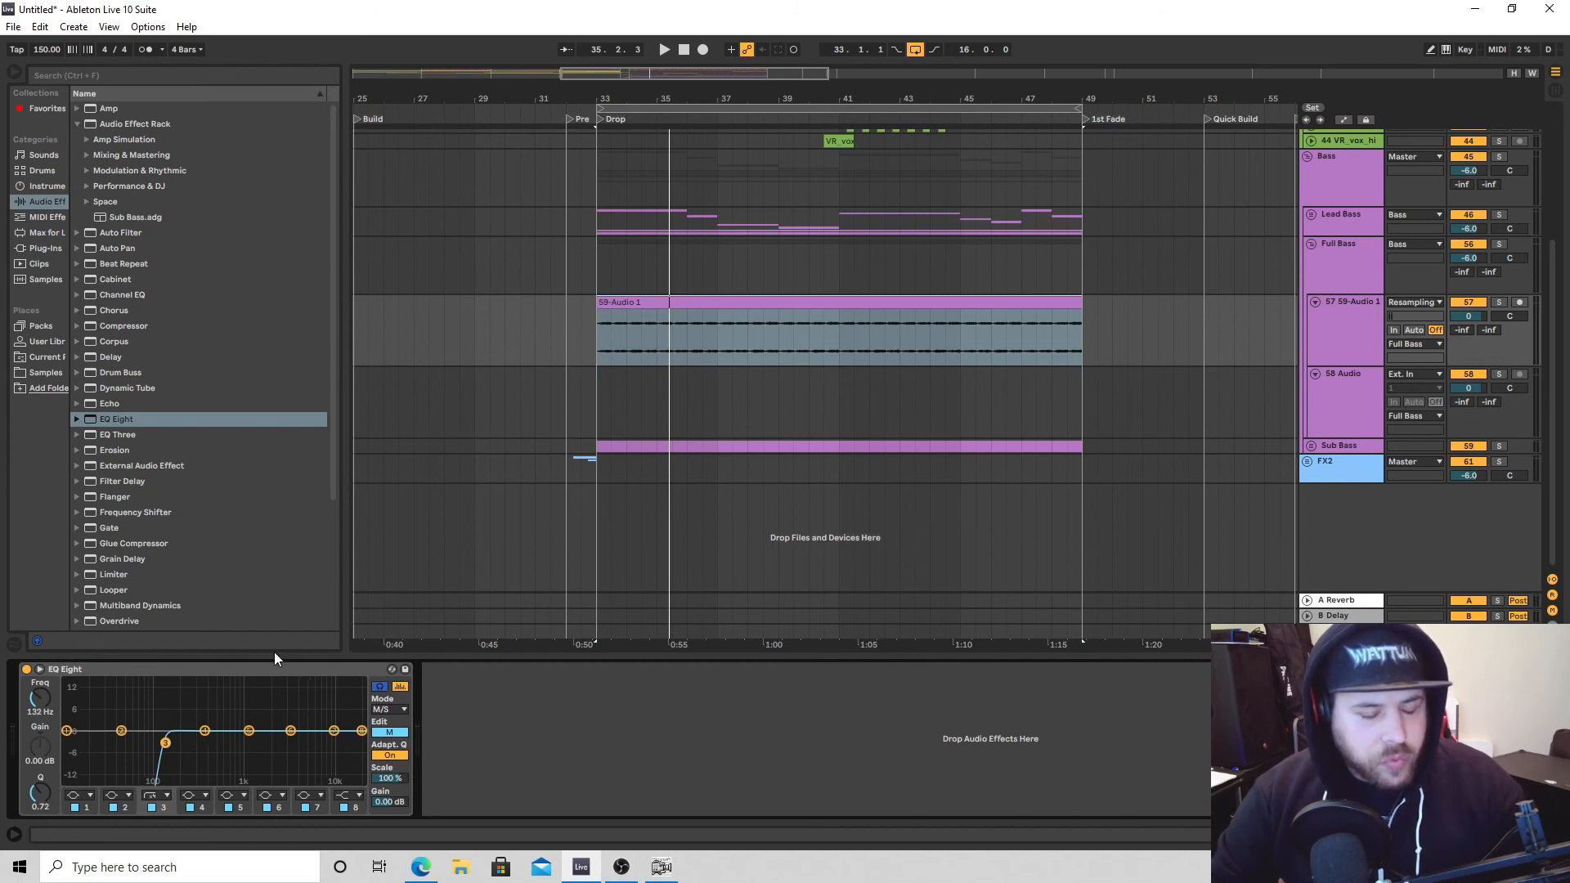
Make band 4 of the EQ Eight's side channel a low cut at 250 Hz and play the result.
click(392, 732)
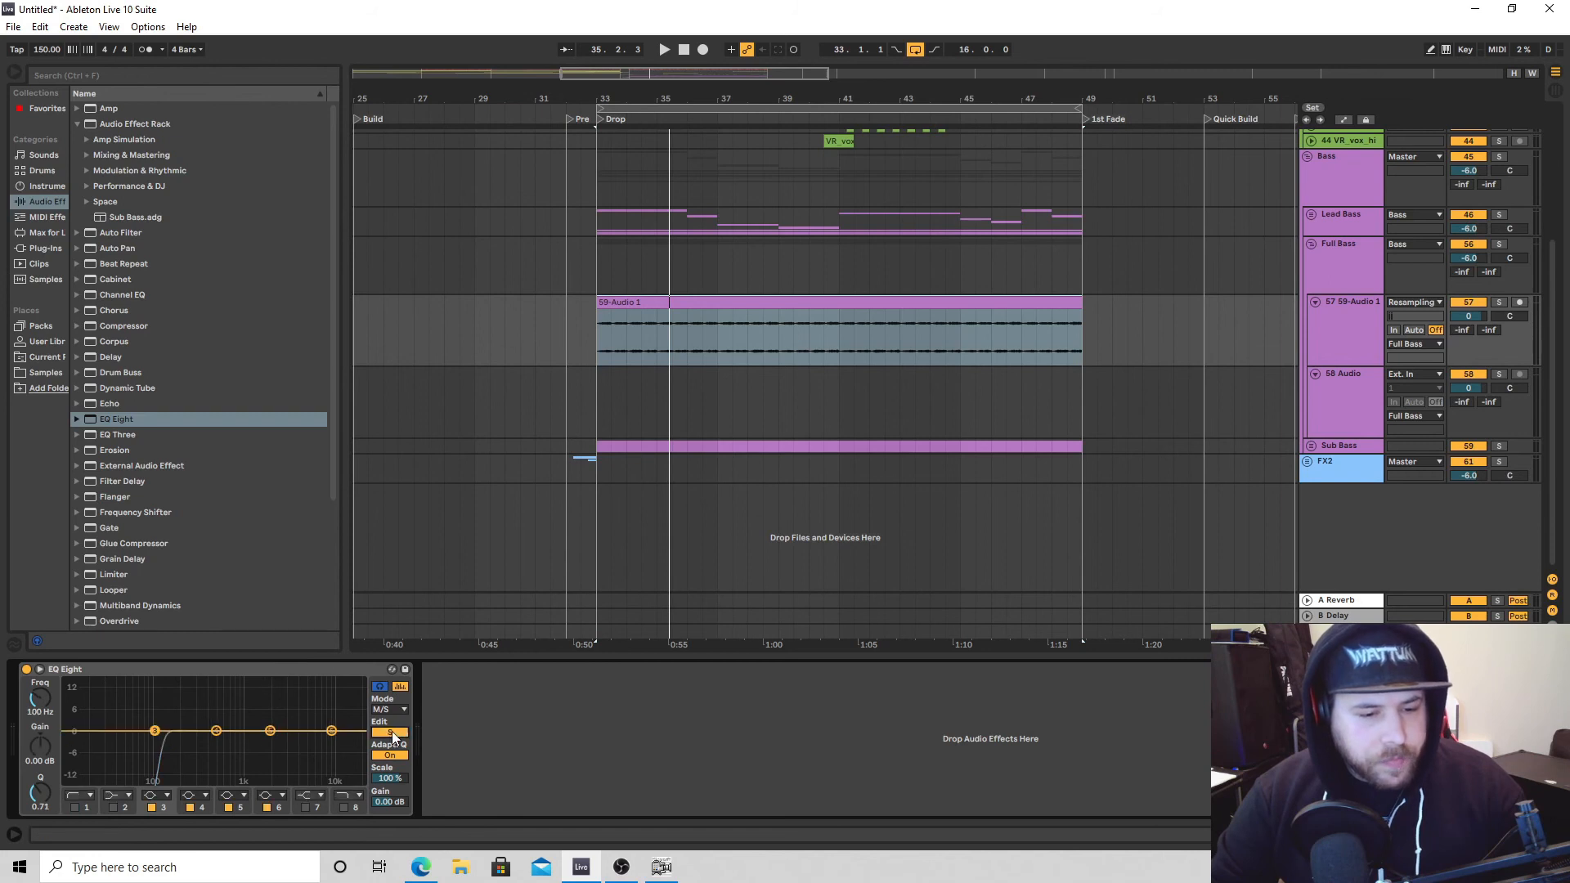
click(217, 732)
click(205, 798)
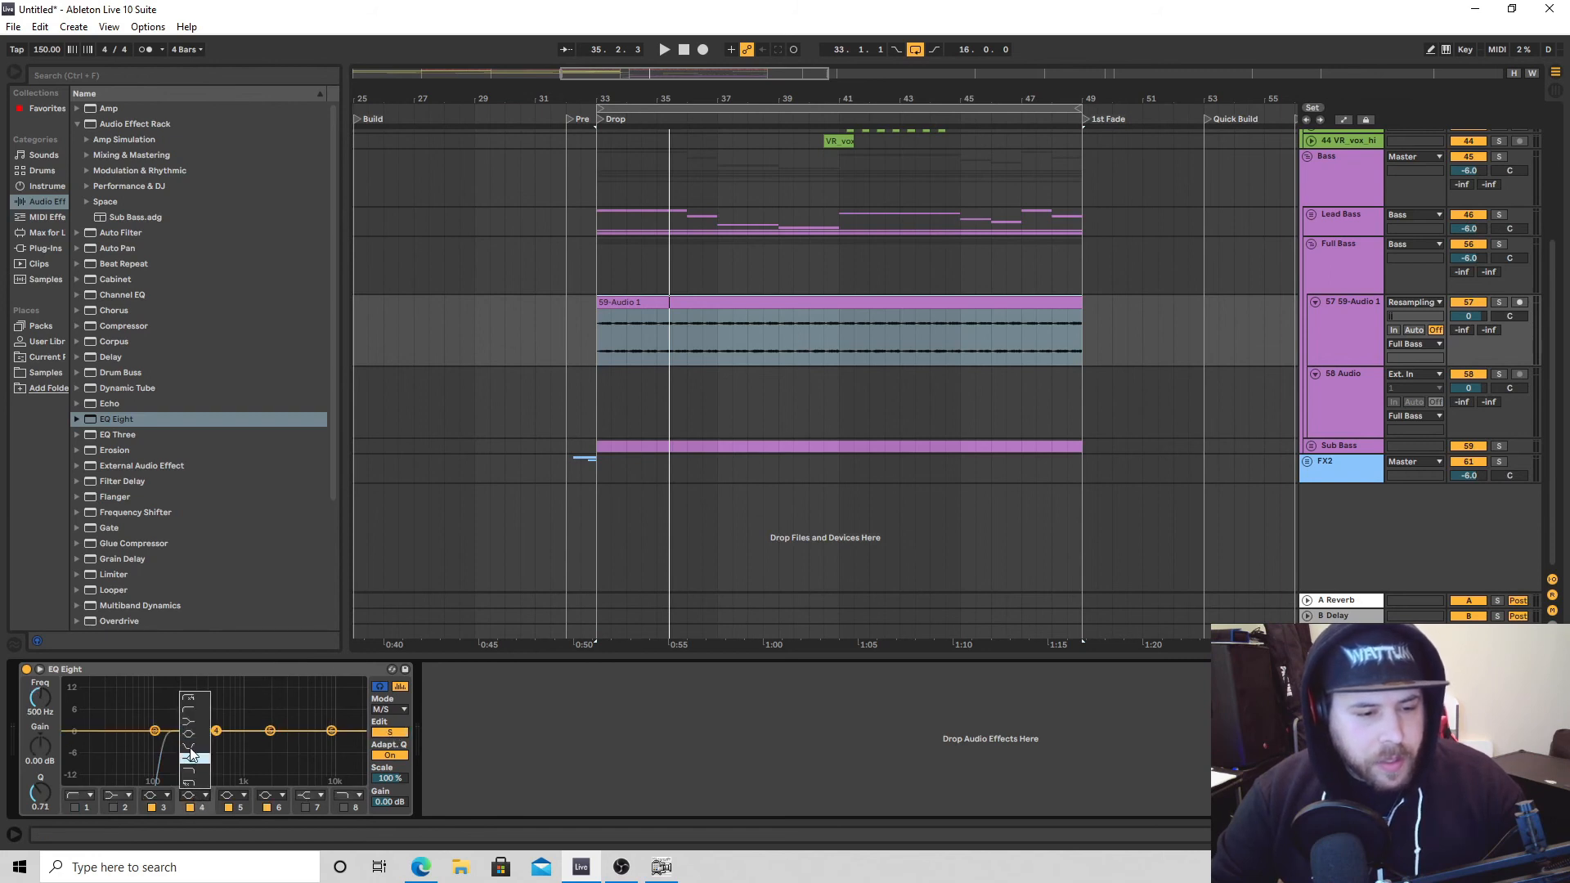
click(185, 700)
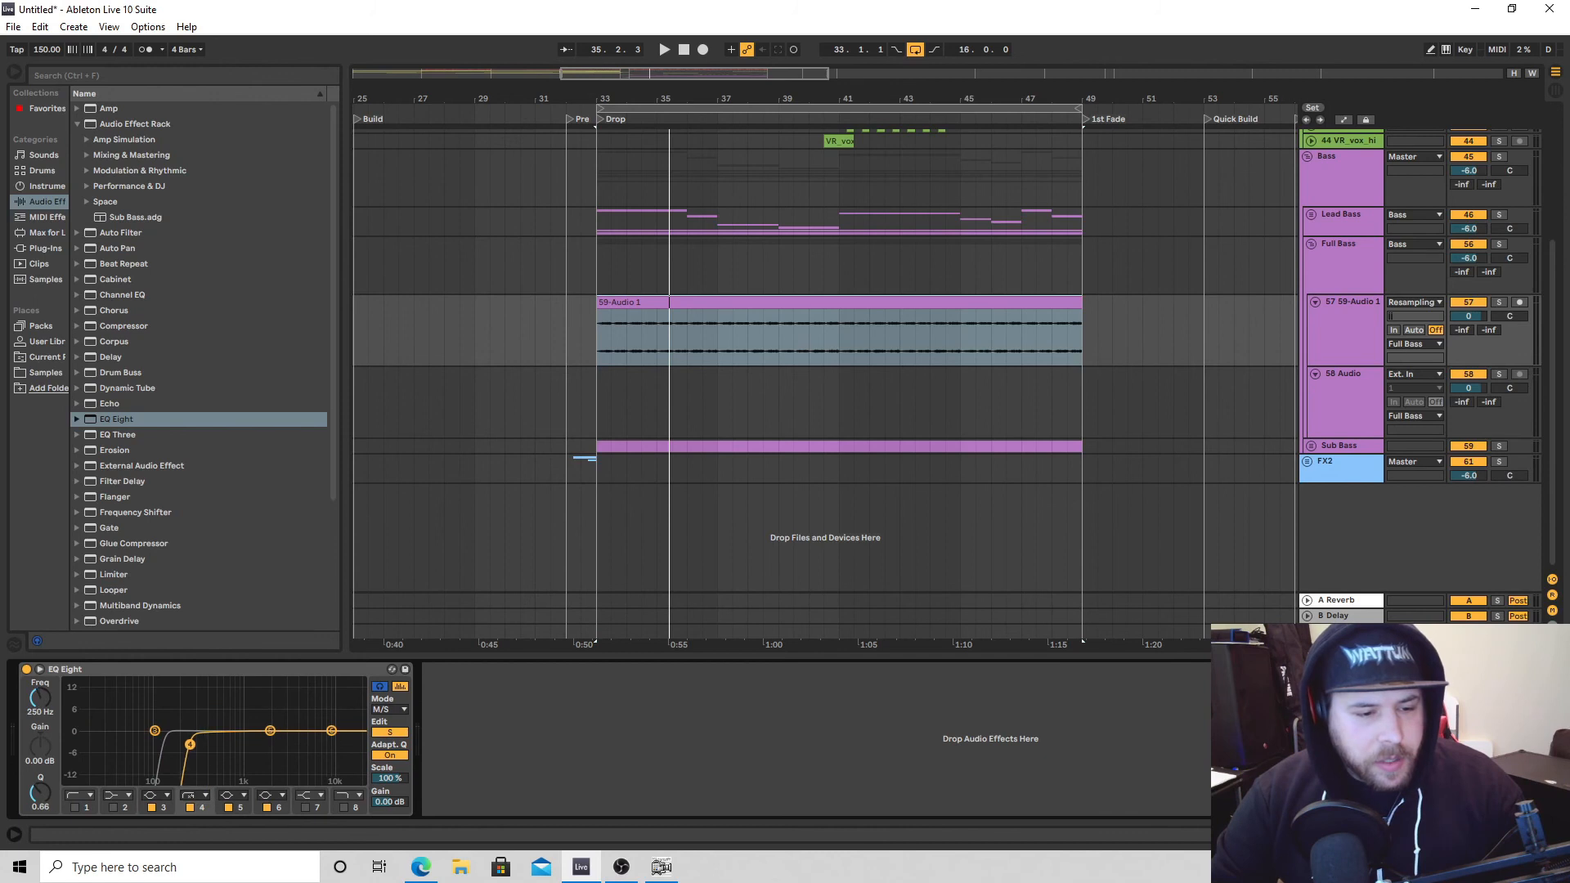
key(space)
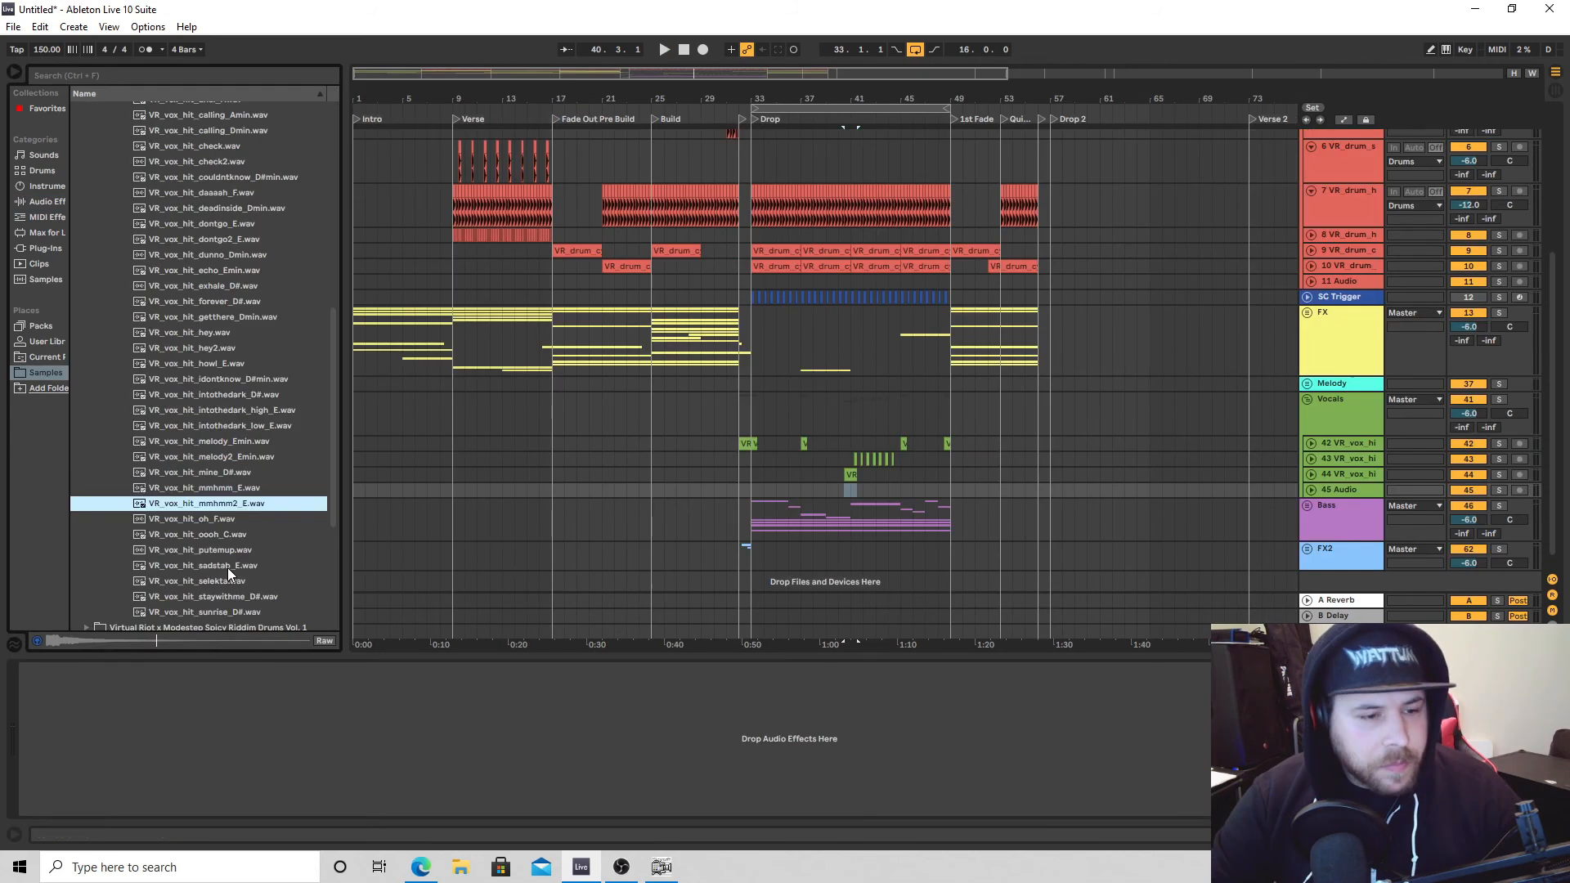
Audition vocal one-shots, place VR_vox_hit_ah_Emin on track 45 across bars 41 to 49, and reverse the clip.
click(228, 567)
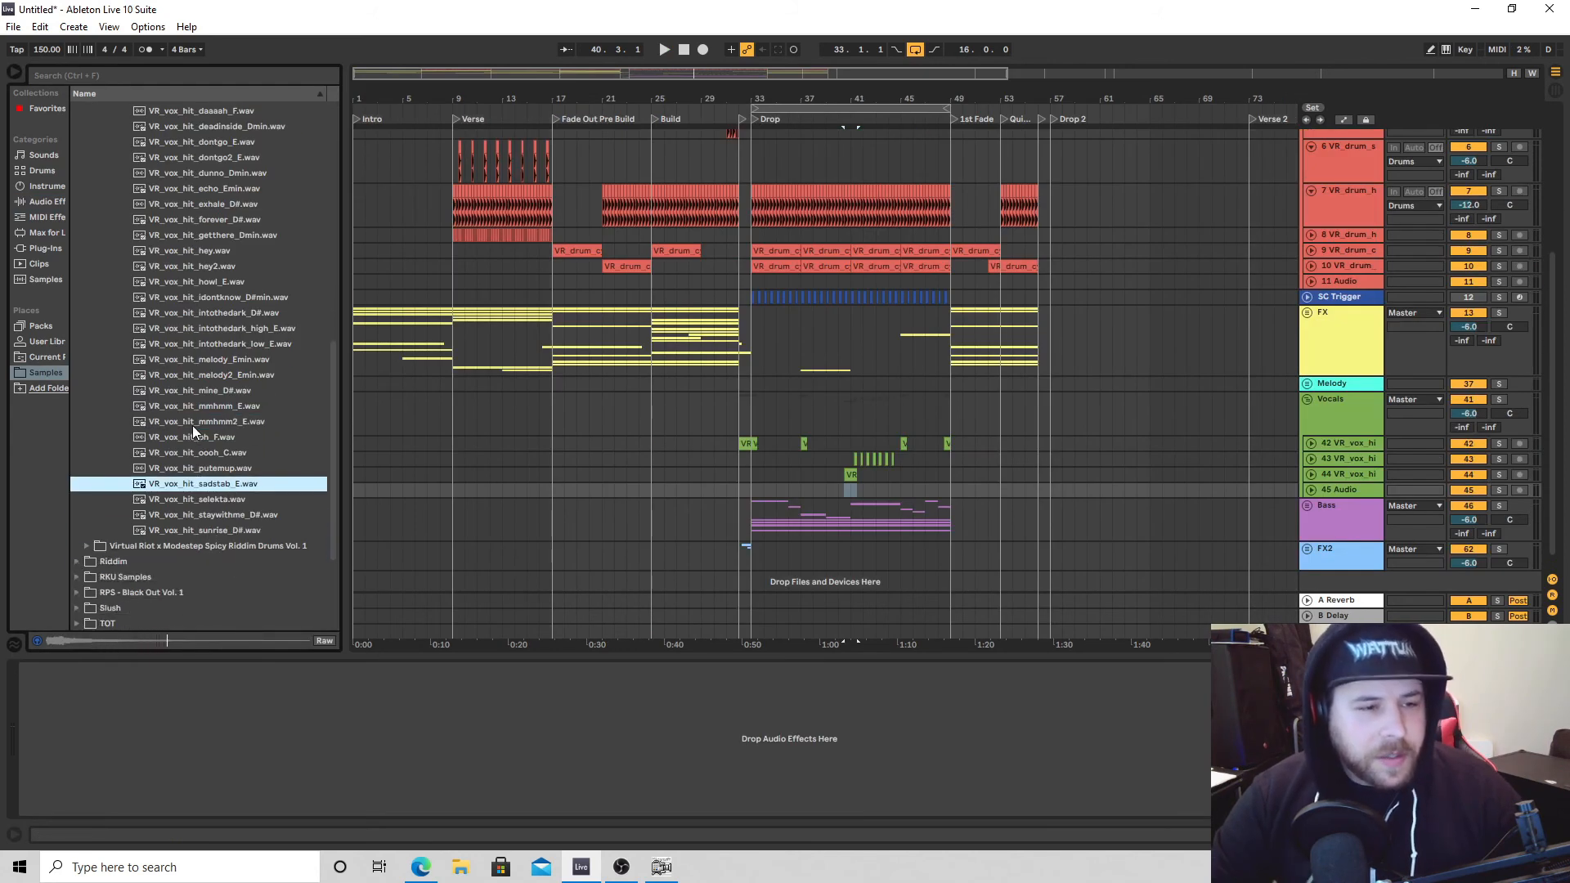
scroll(193, 425, up, 8)
click(239, 331)
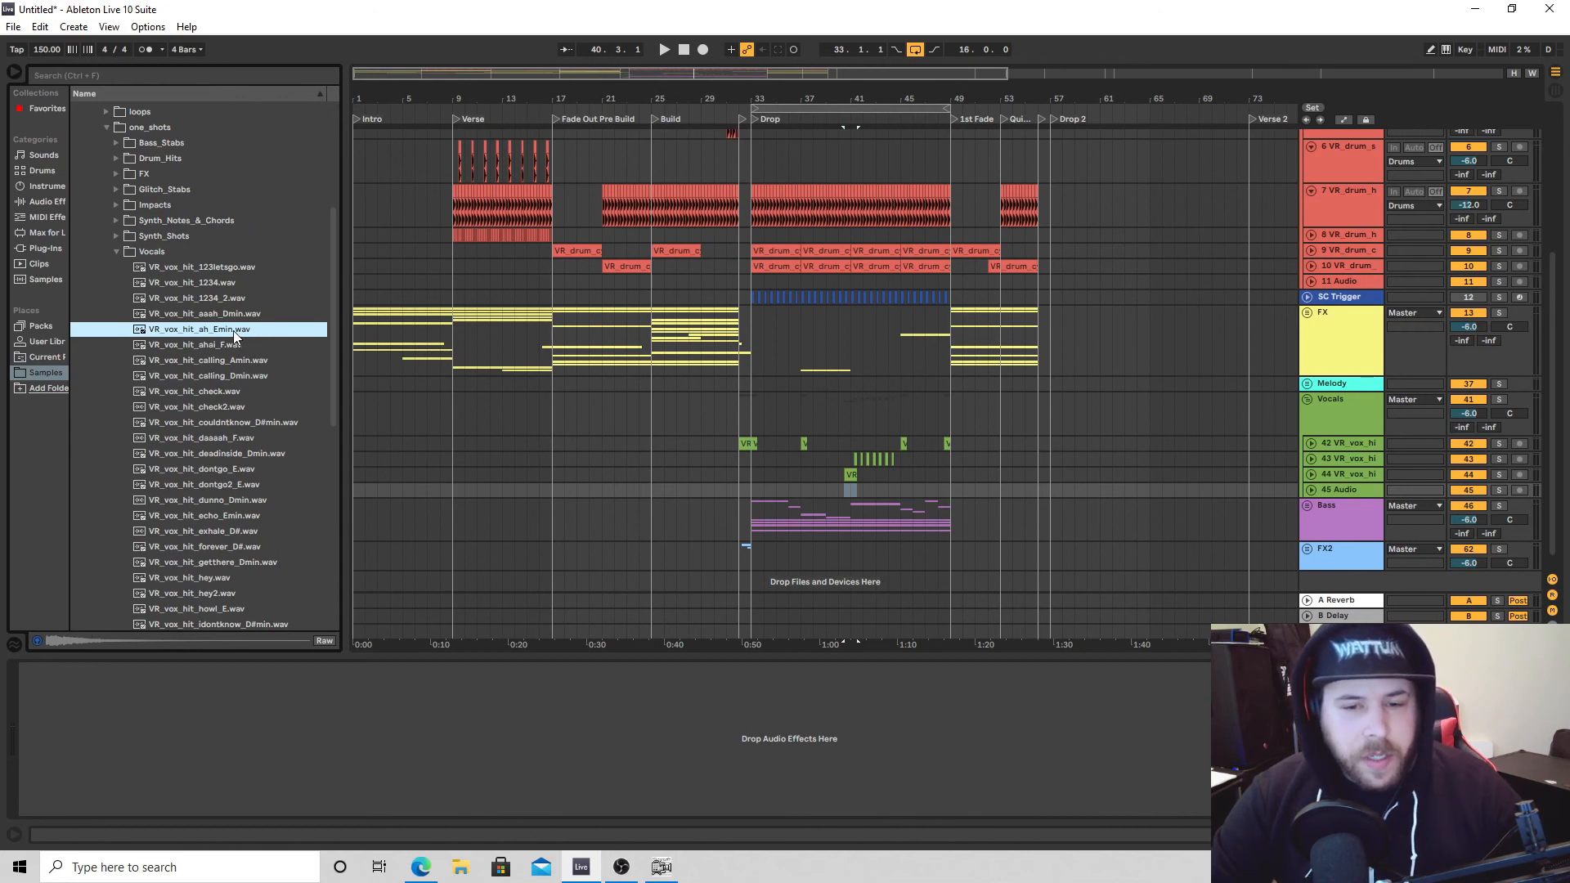
drag(233, 333, 859, 494)
right_click(867, 492)
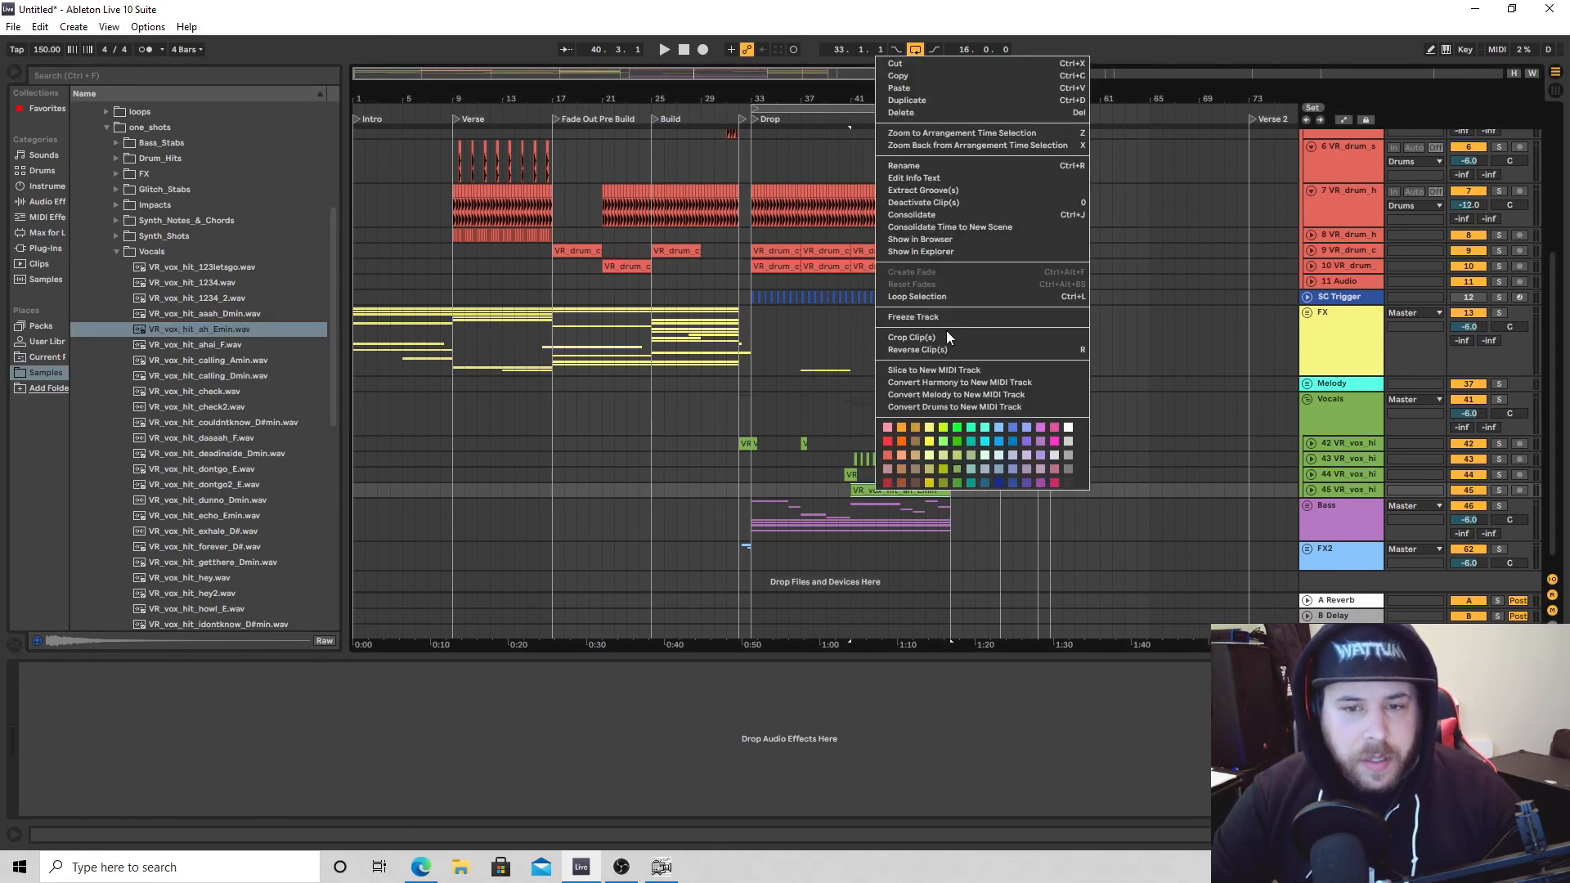
click(927, 348)
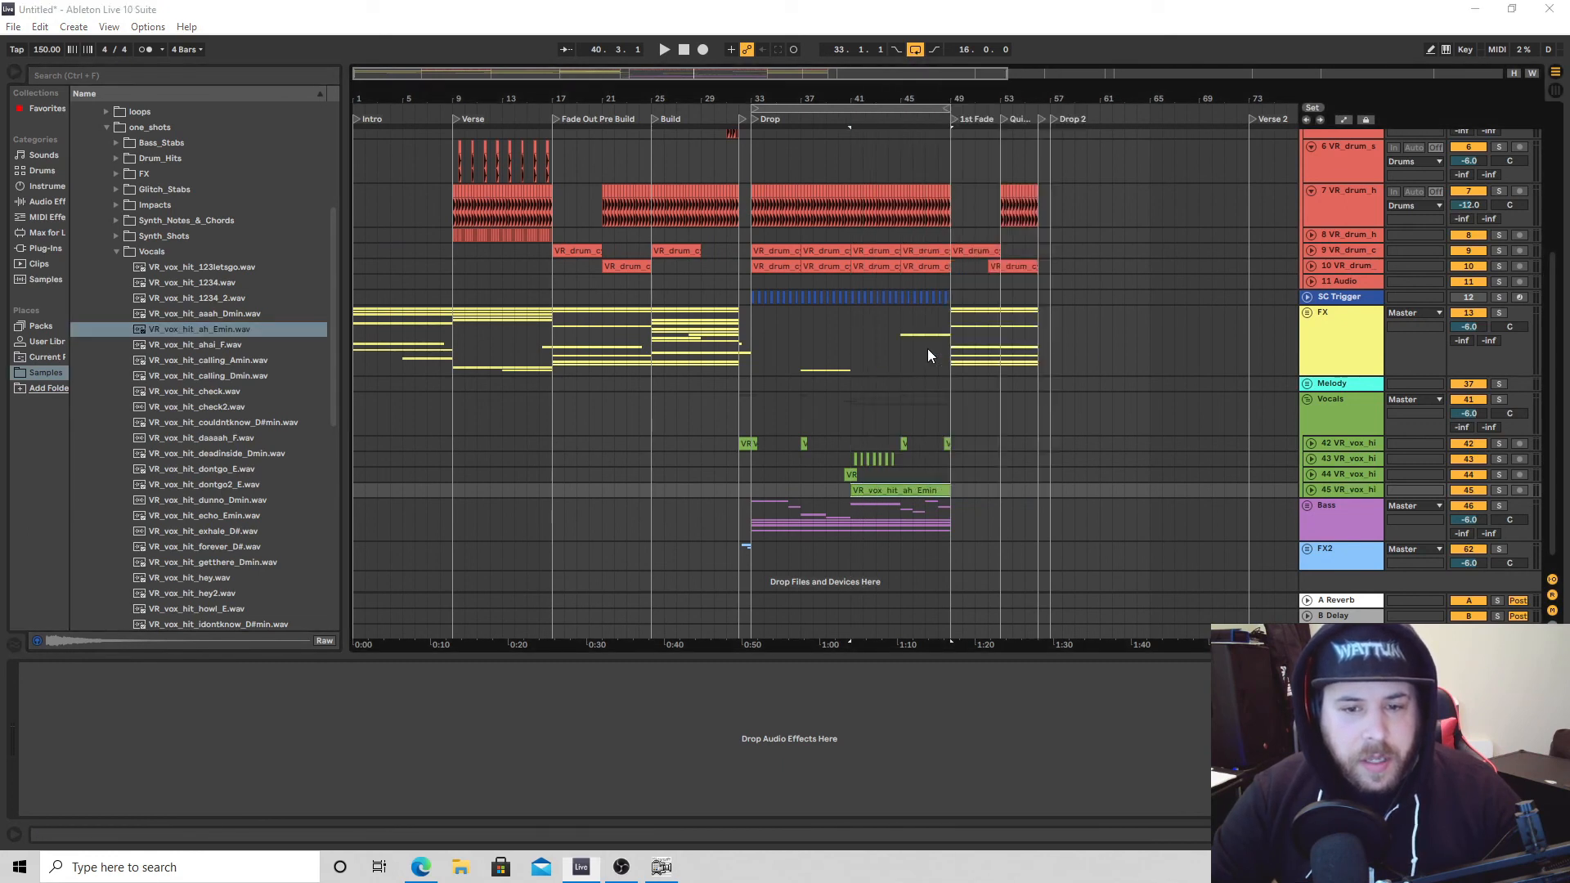
Duplicate the VR_vox_hit_dontgo_E clip at the end of the Drop on track 42 to 49.1.1.
click(950, 443)
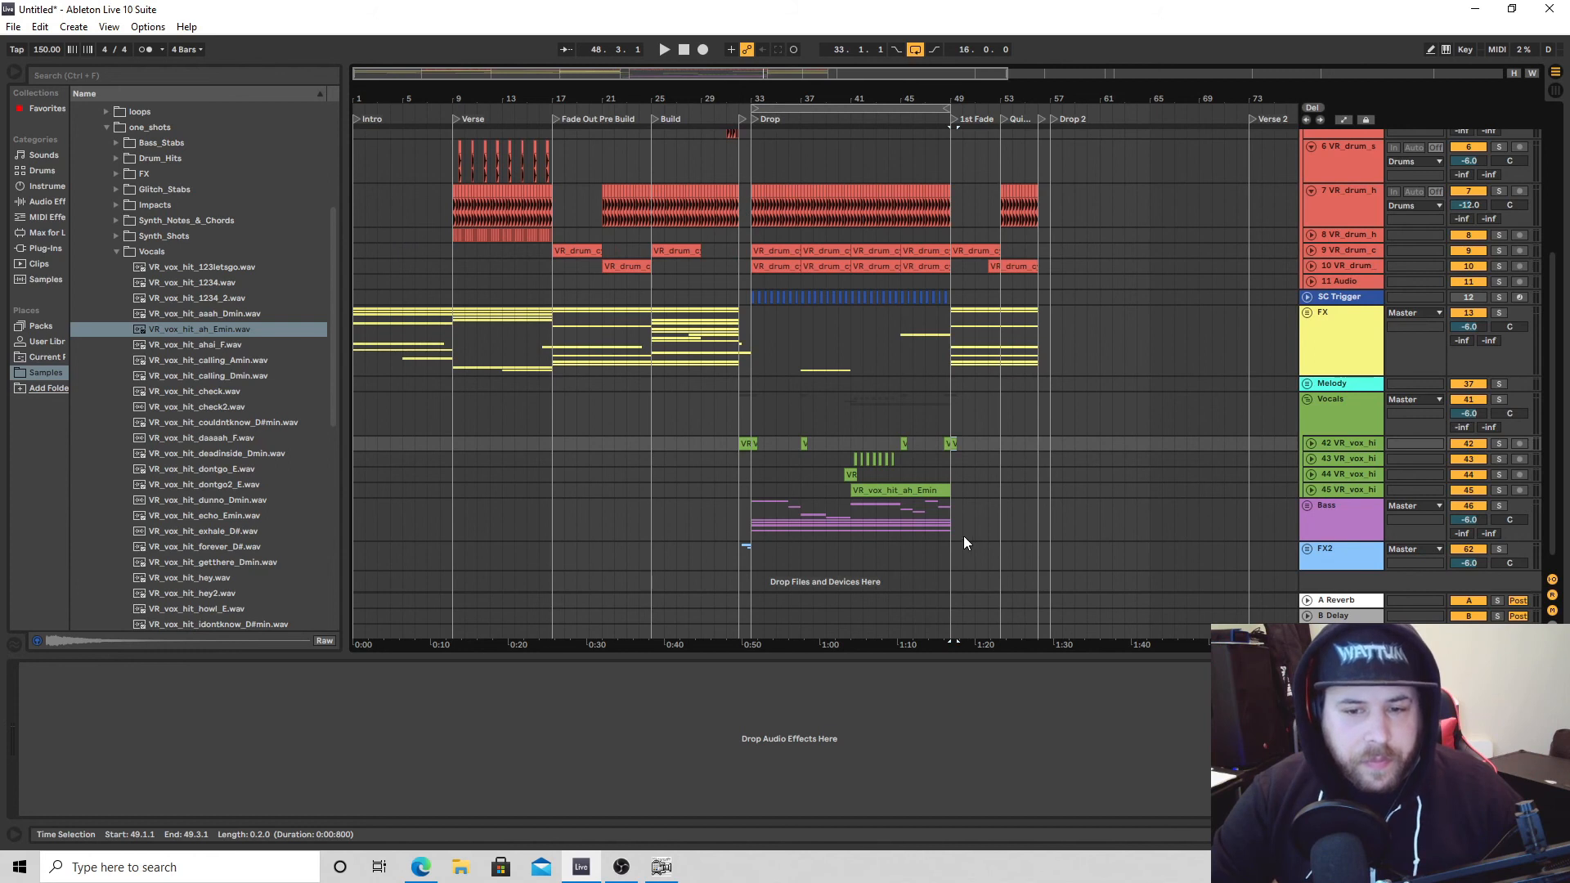
Collapse the Vocals group and play the Drop's end into the 1st Fade with the loop extended to bar 52.
mouse_move(955, 446)
mouse_down()
mouse_move(903, 442)
mouse_move(956, 448)
mouse_up()
click(936, 446)
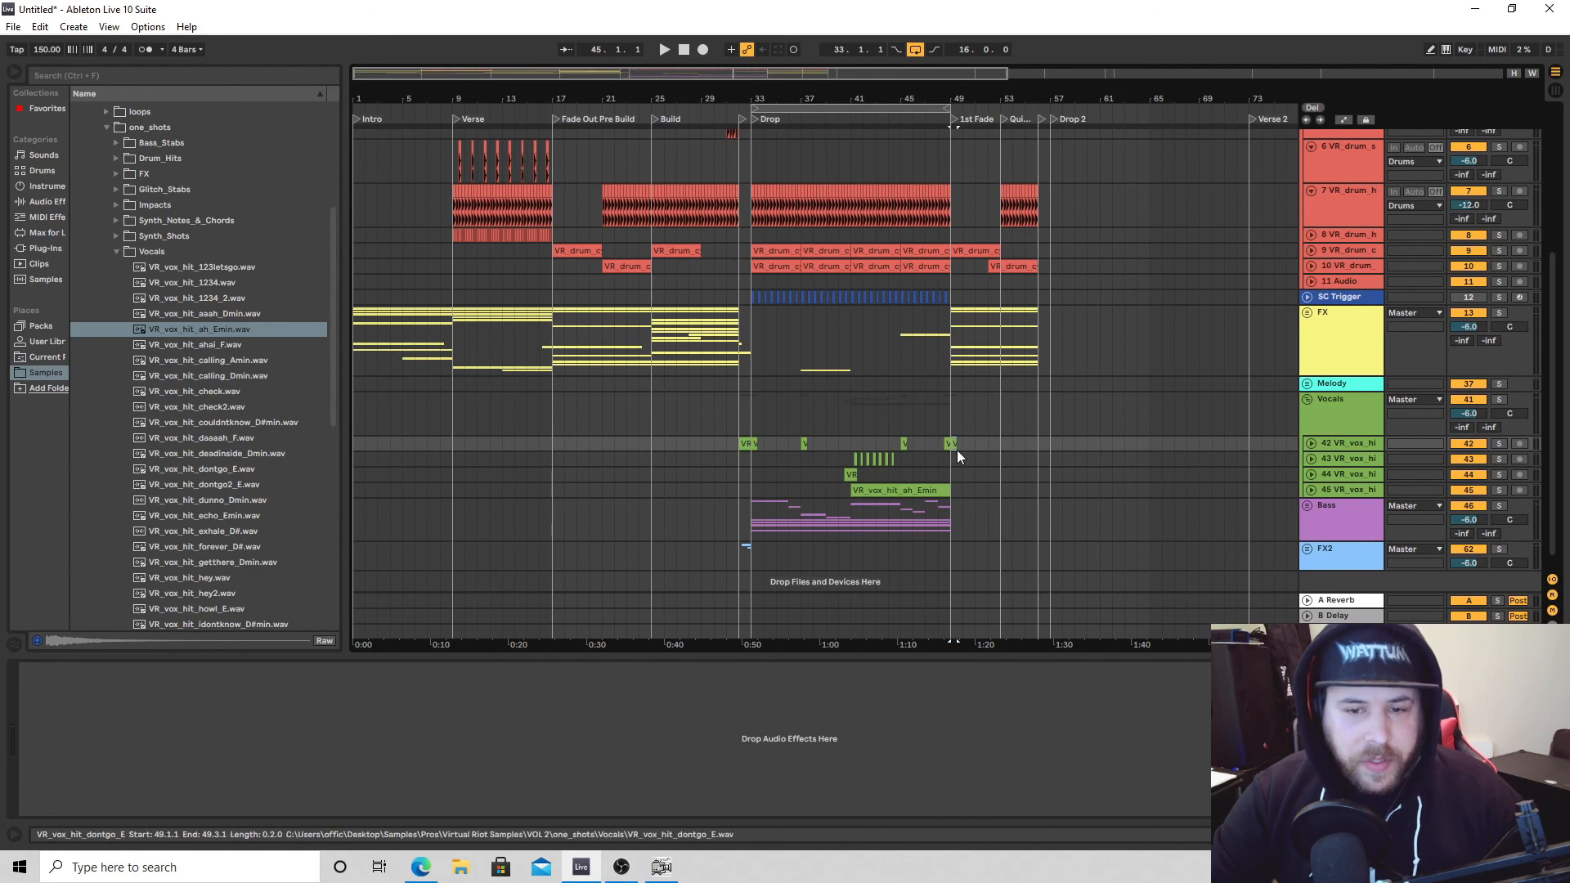
click(1308, 401)
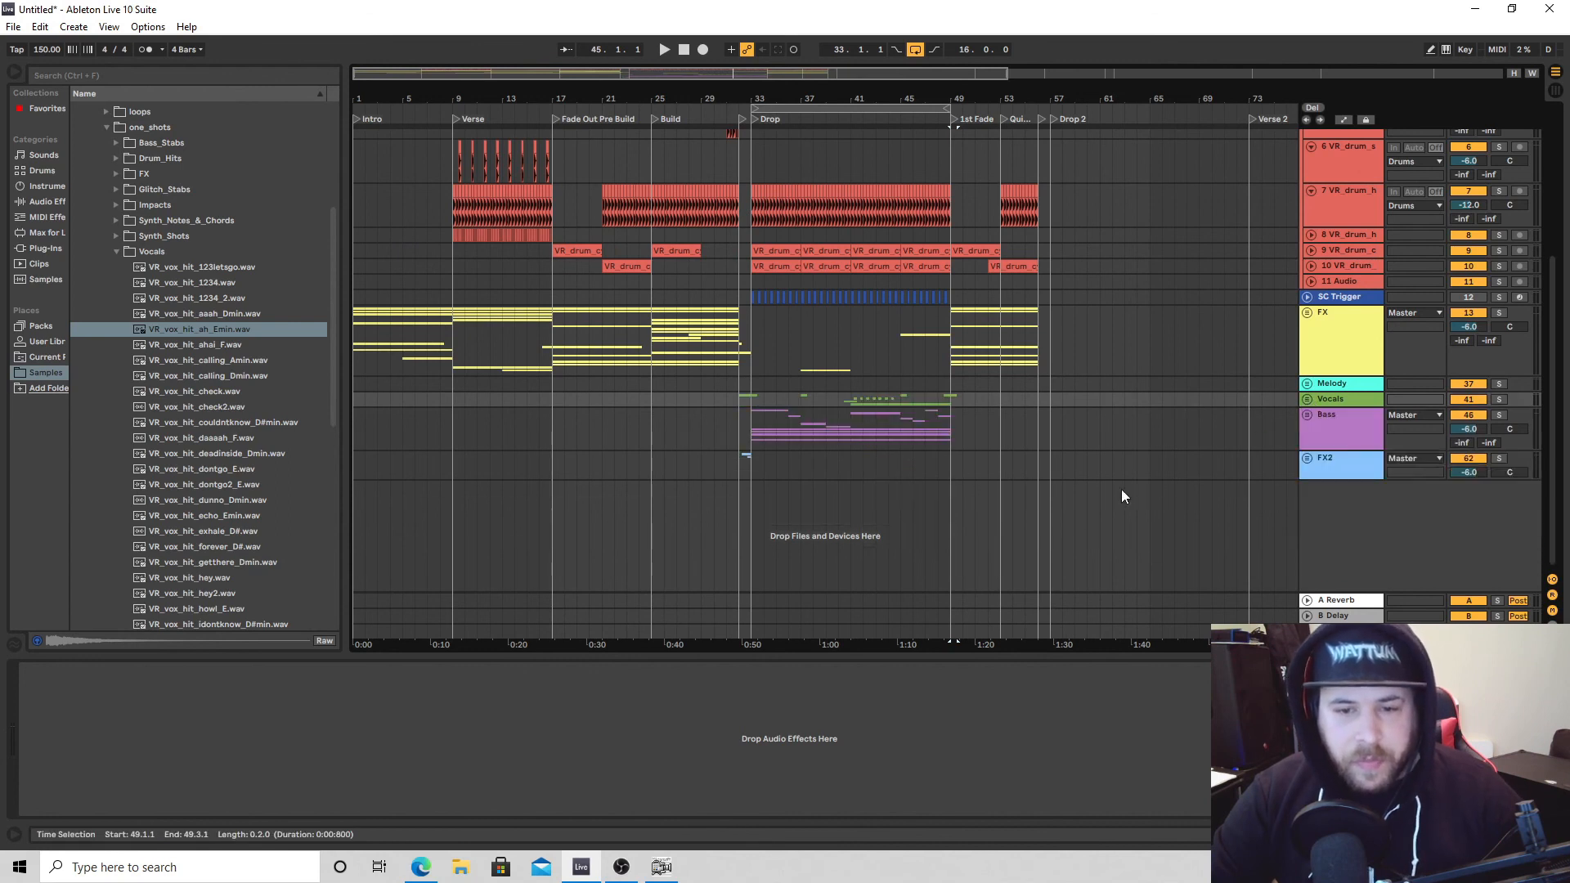
click(937, 379)
drag(950, 107, 987, 117)
key(space)
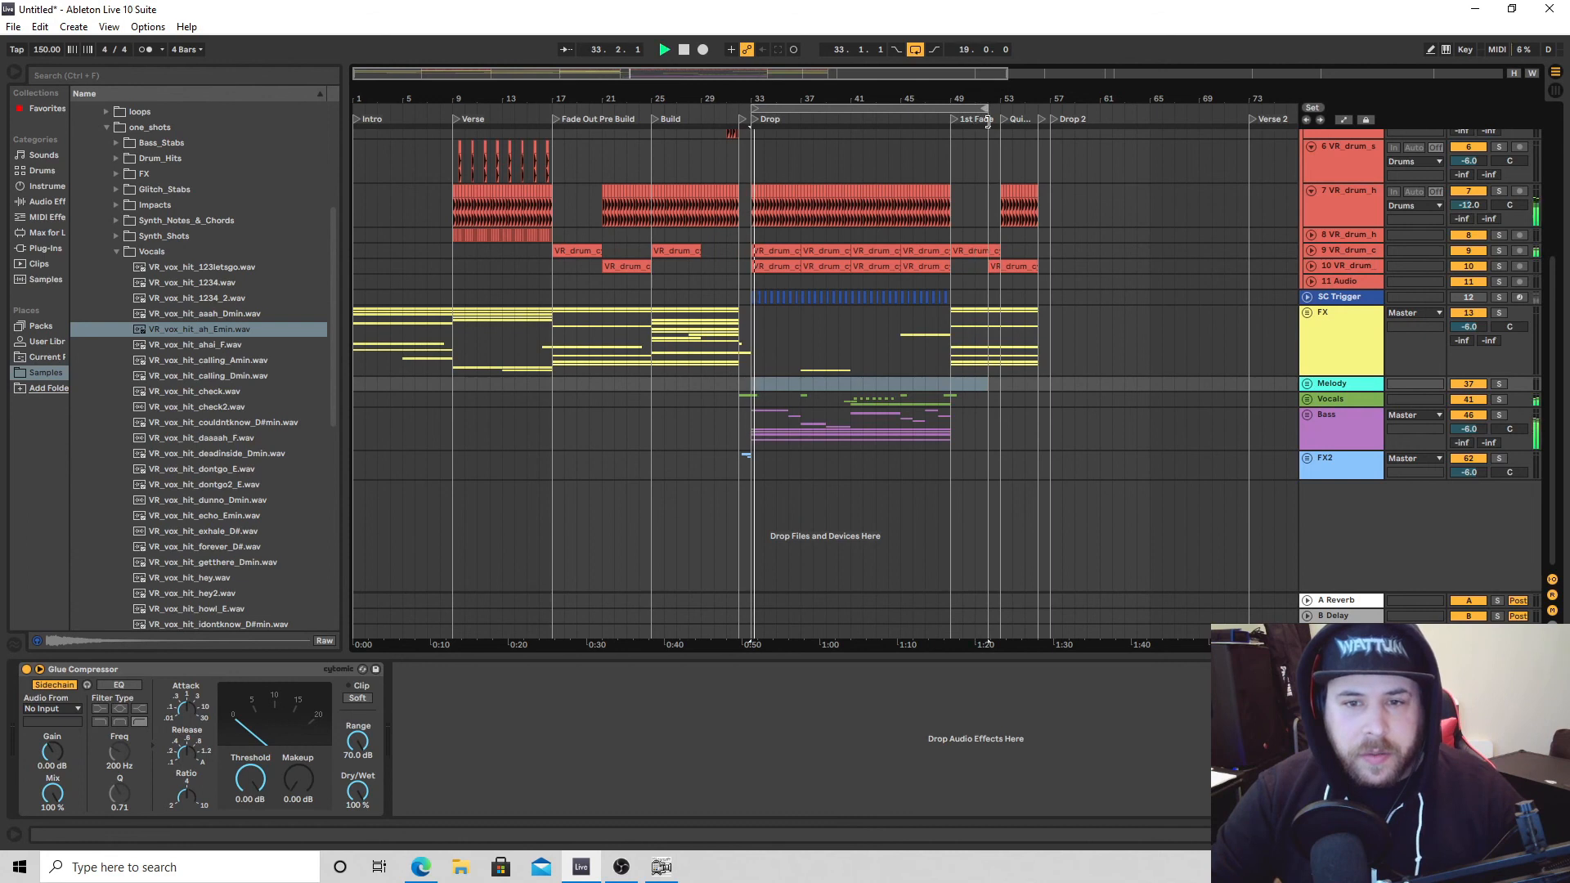
click(941, 156)
key(space)
key(space)
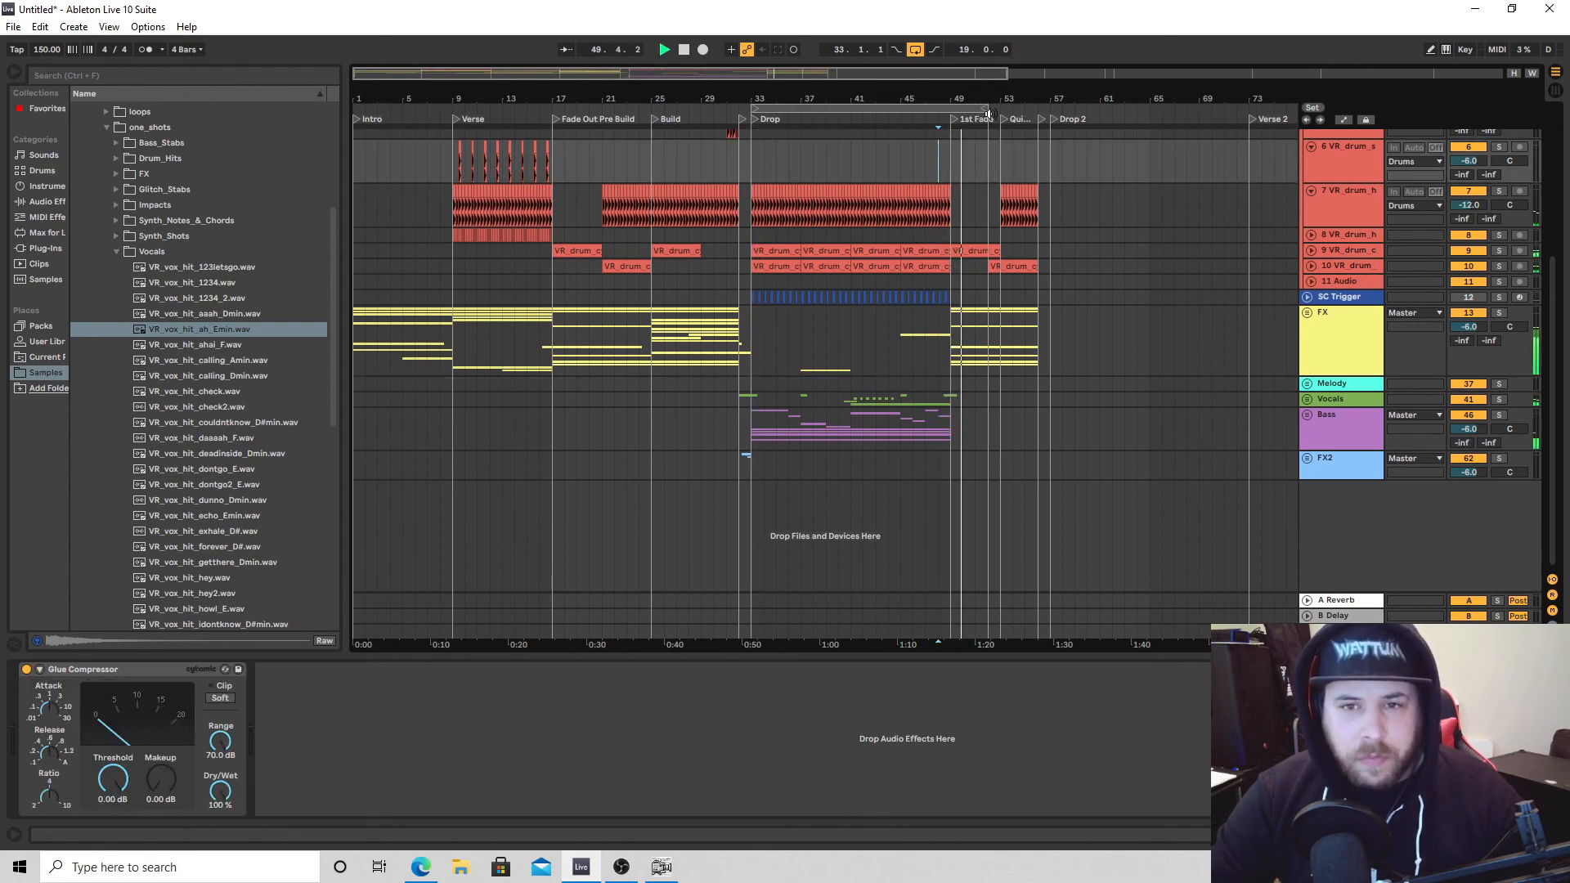
Extend the loop from the Drop to bar 56 and play it with the FX group's tracks shown.
drag(987, 110, 988, 109)
drag(989, 109, 1000, 111)
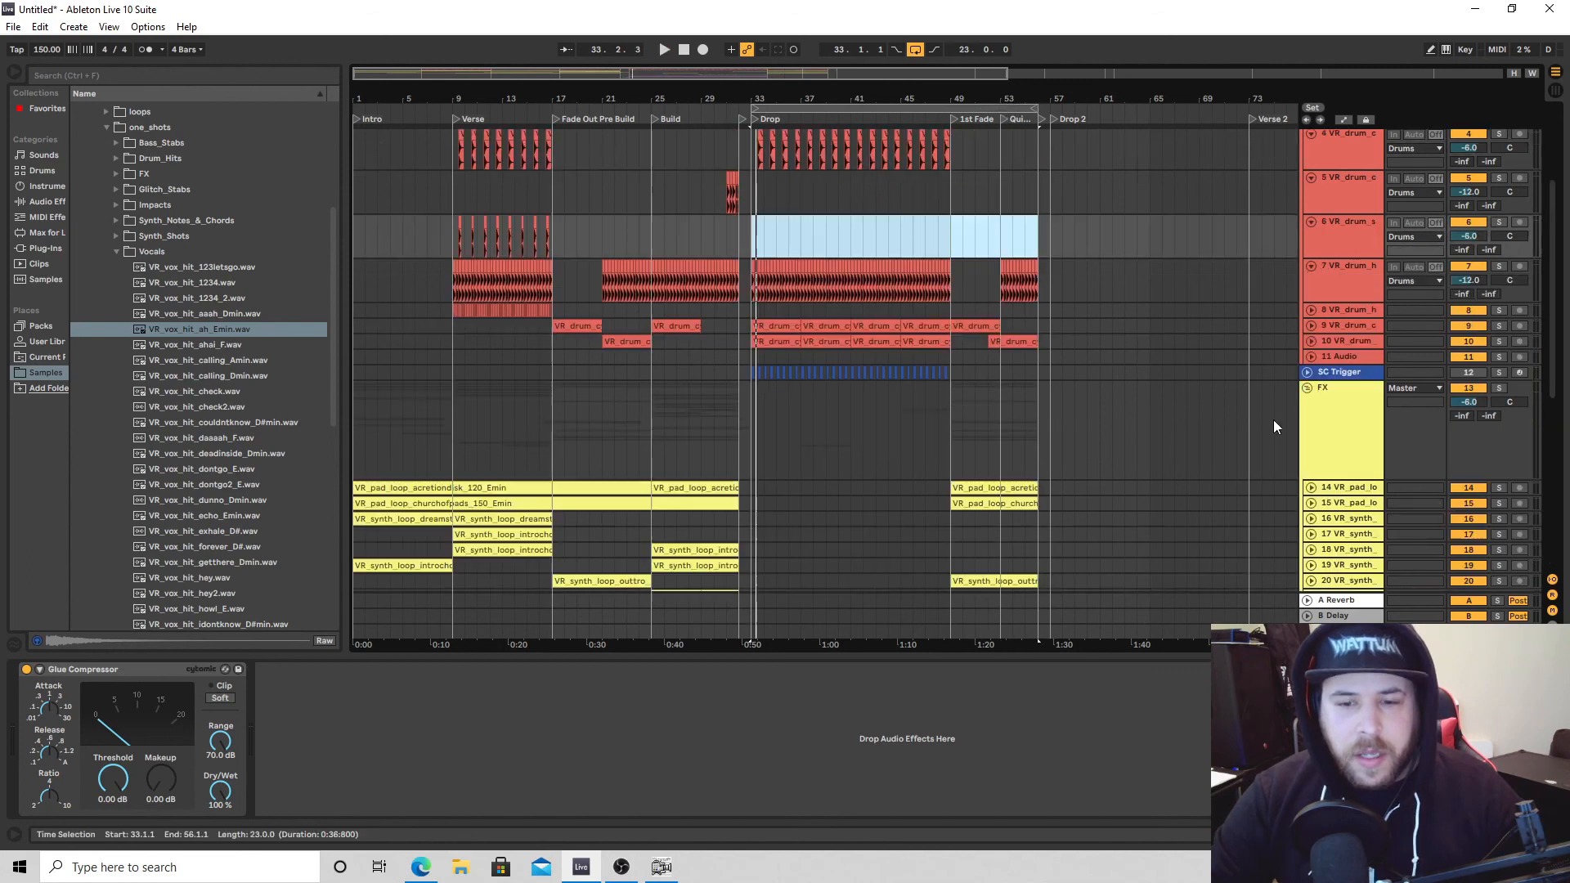
scroll(1273, 420, down, 10)
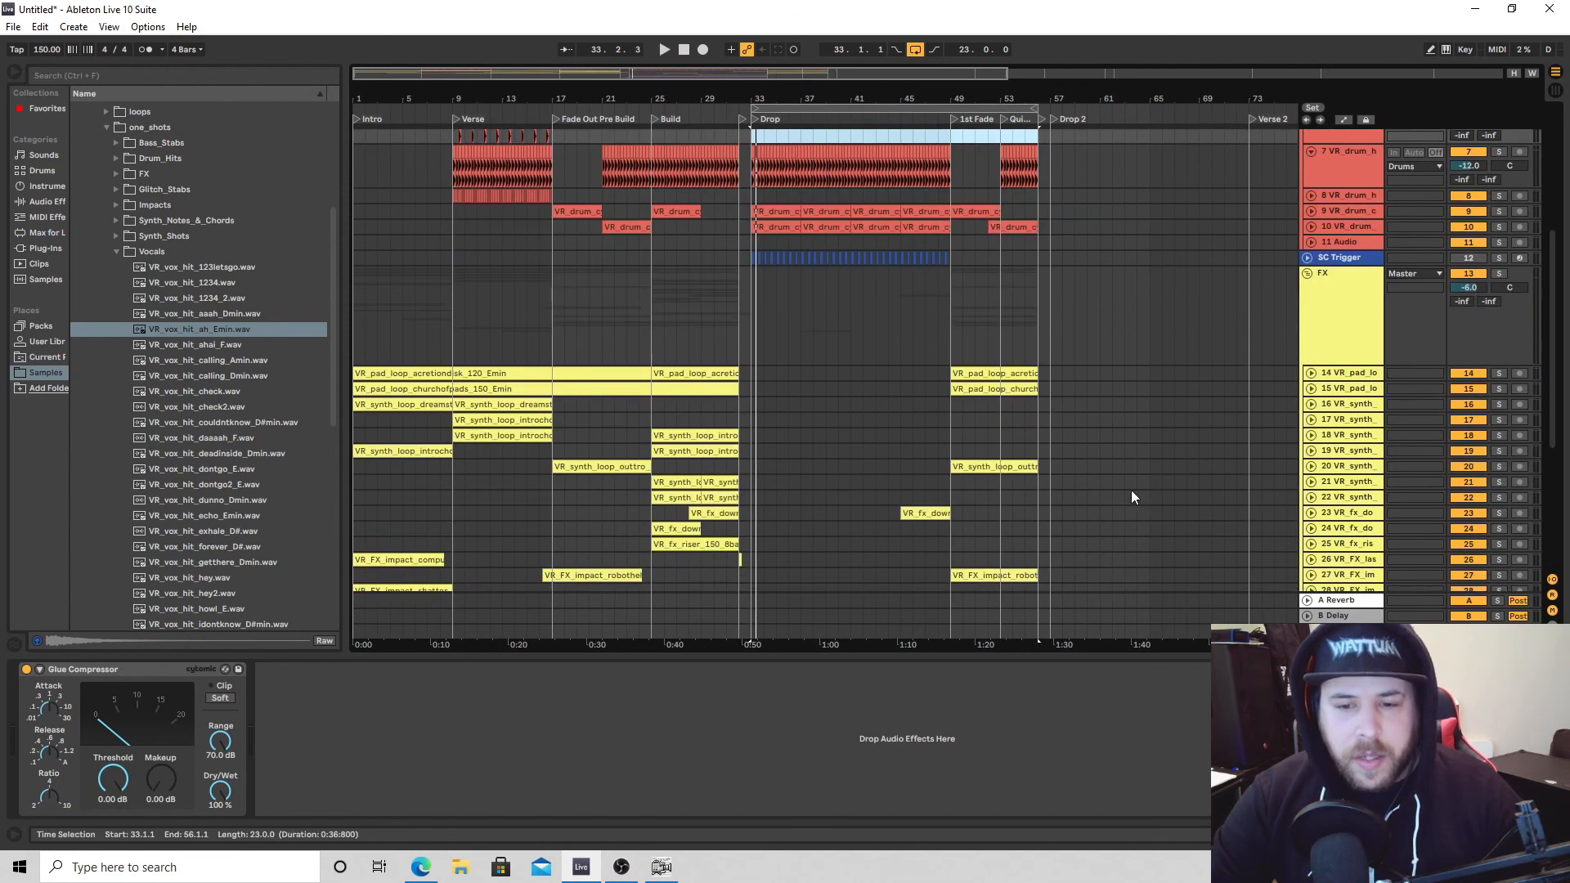
key(space)
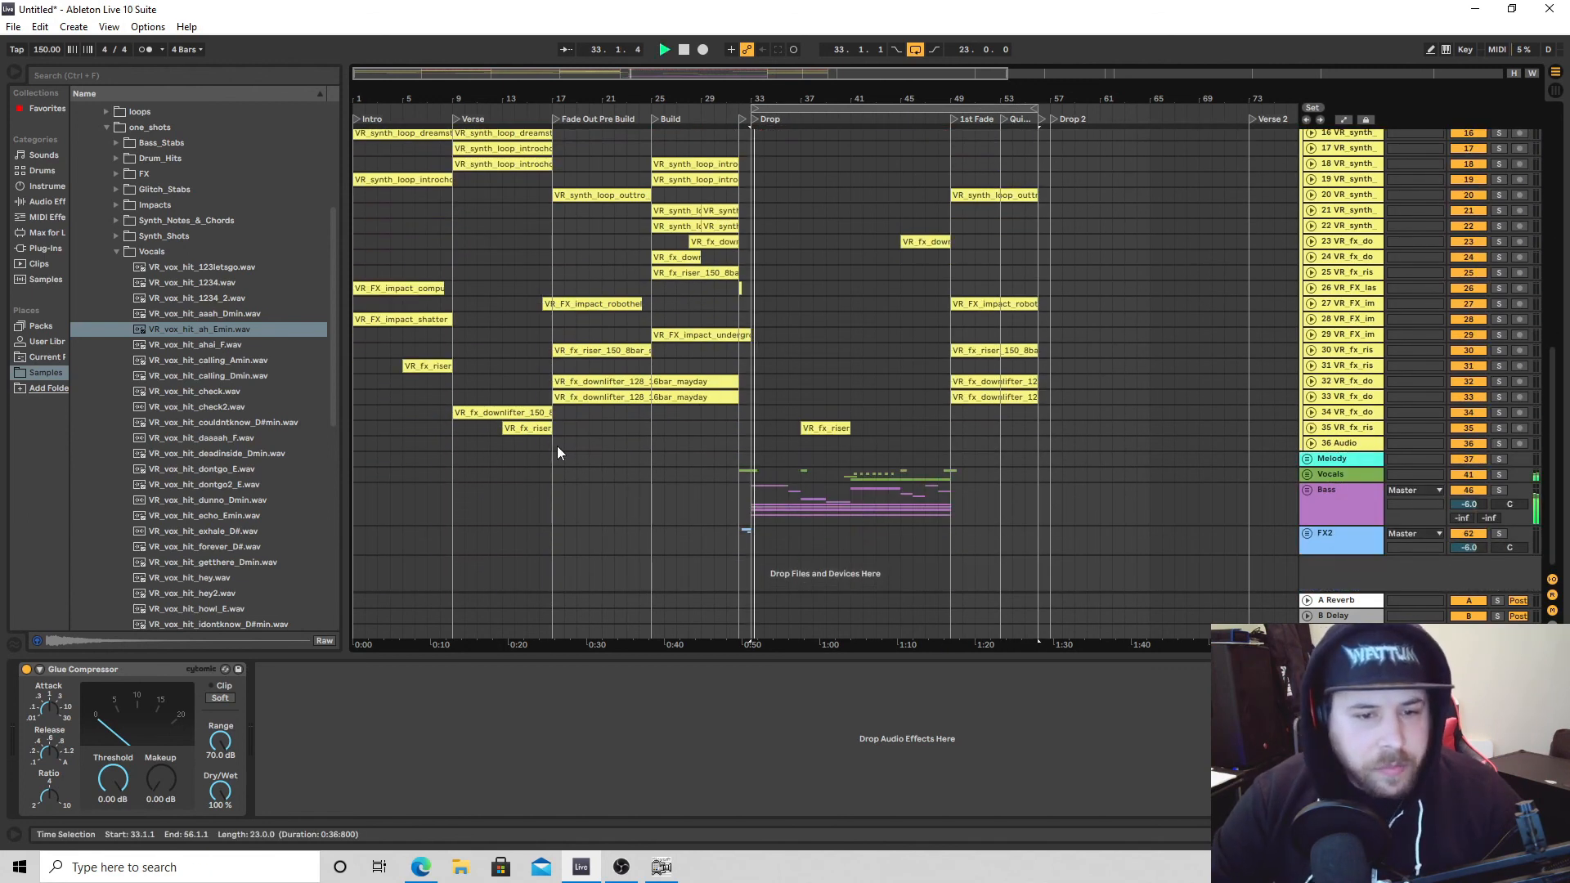
Copy the reversed VR_fx_downlifter_150_8bar_howling clip on track 34 from the Verse to bars 48 to 56 and play the result.
click(513, 413)
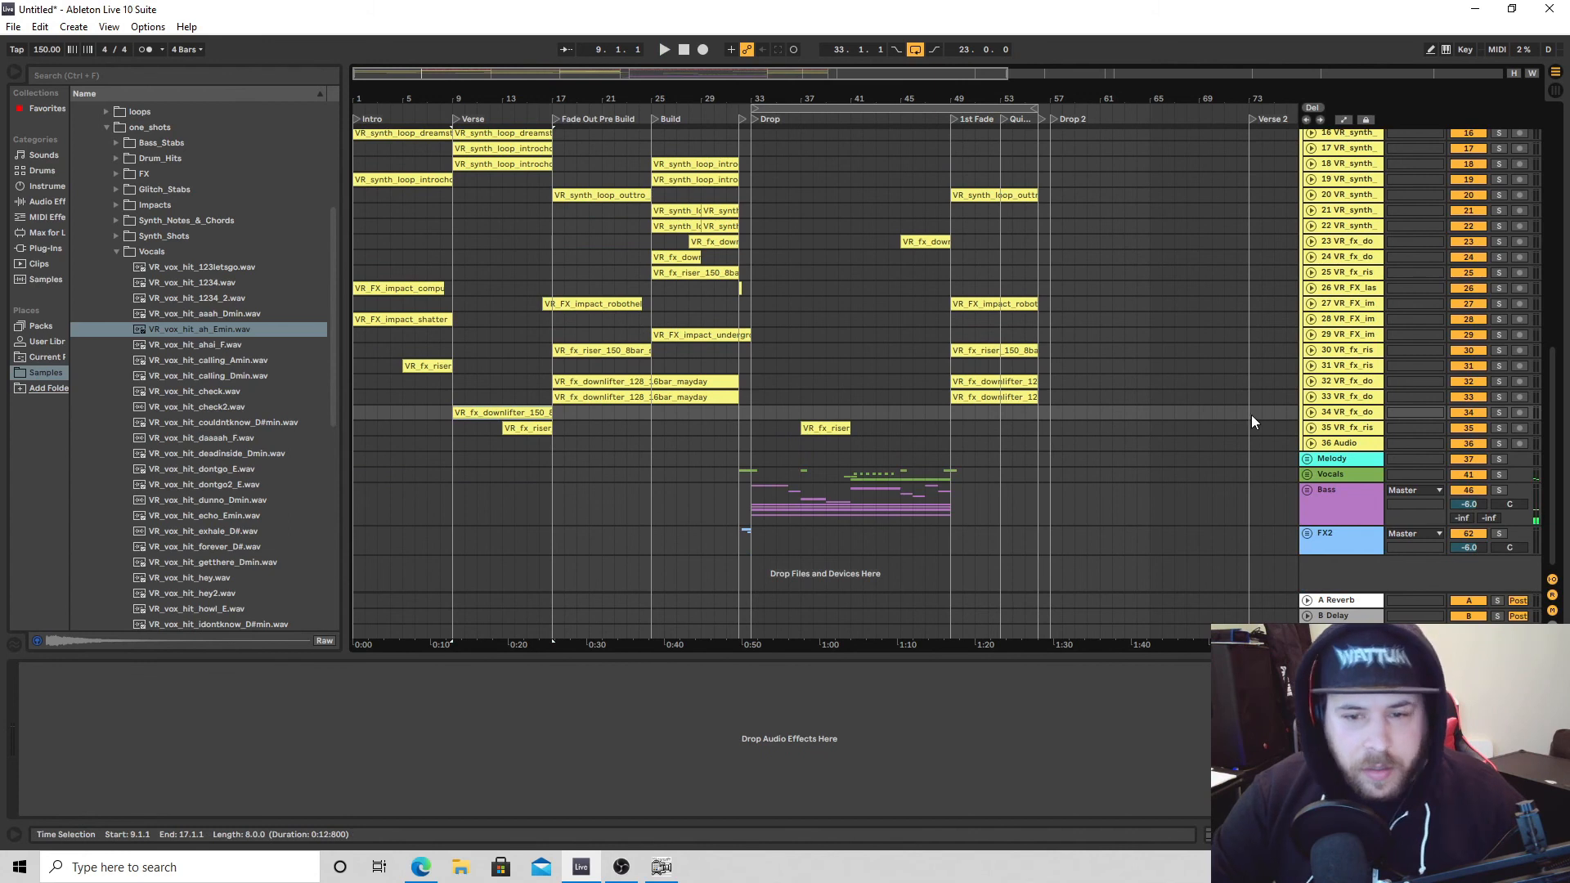
click(1311, 412)
click(1311, 413)
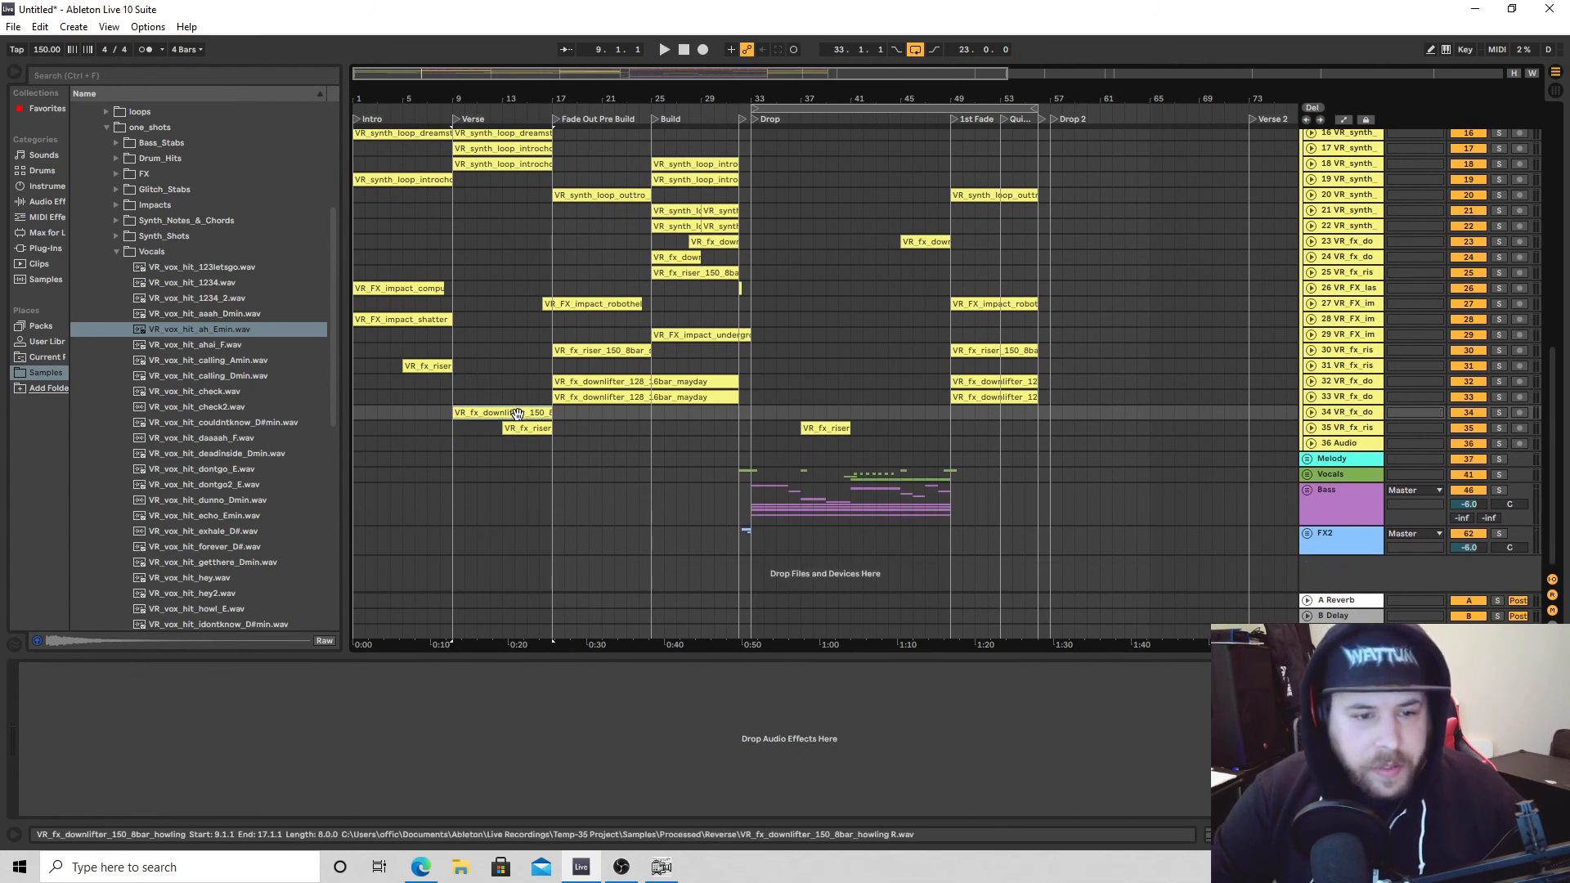
drag(516, 413, 1004, 420)
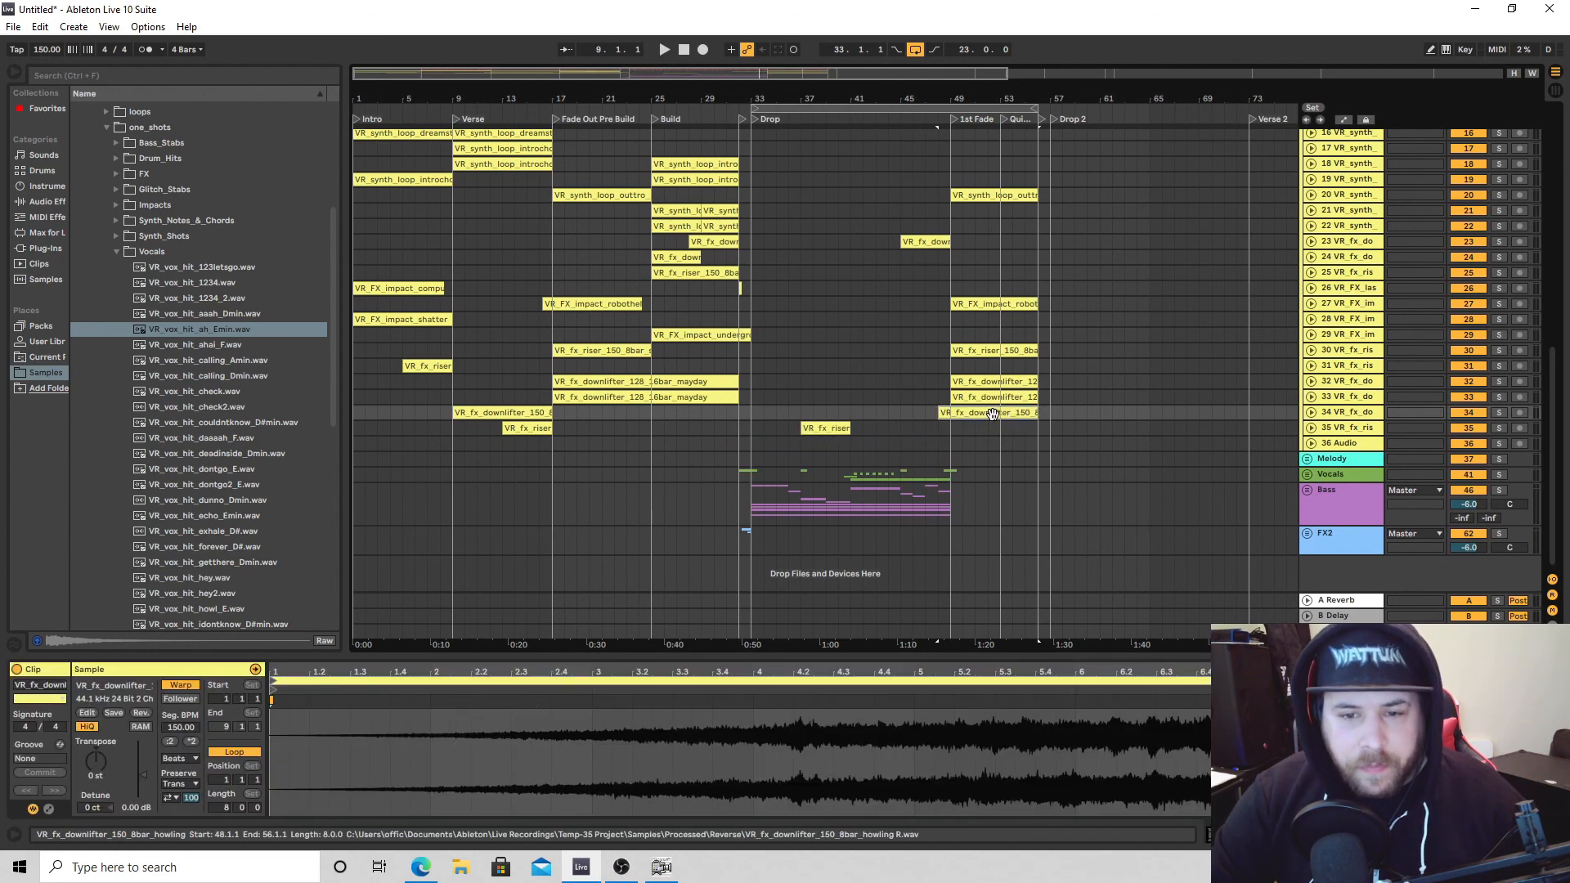
click(938, 419)
key(space)
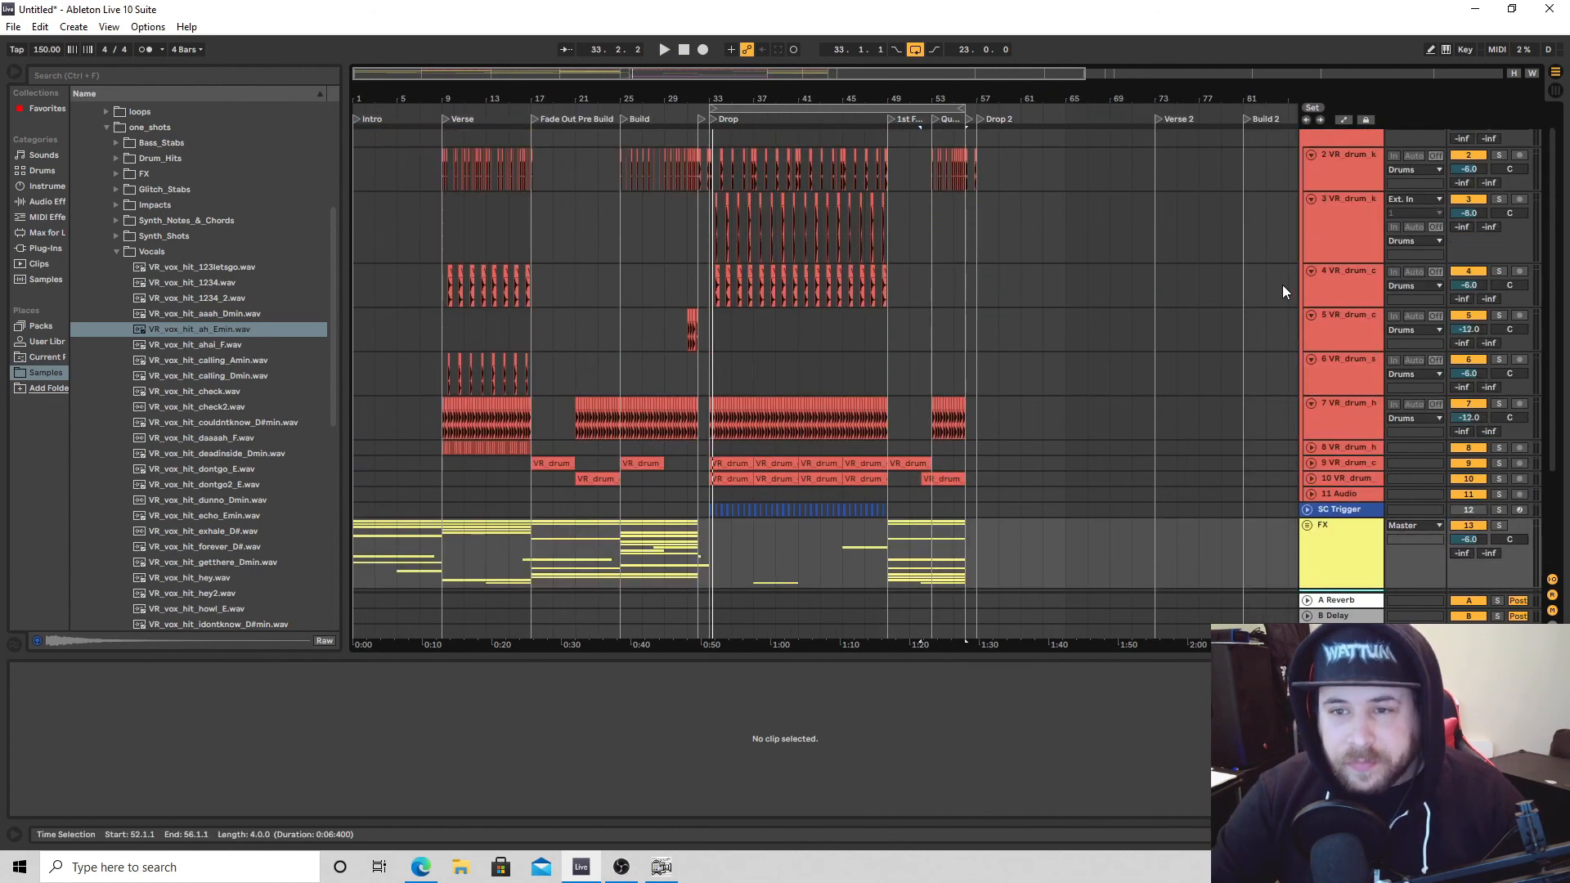
Collapse the Drums group and play the whole arrangement with the loop set from bar 1 to bar 59.
scroll(1282, 285, up, 1)
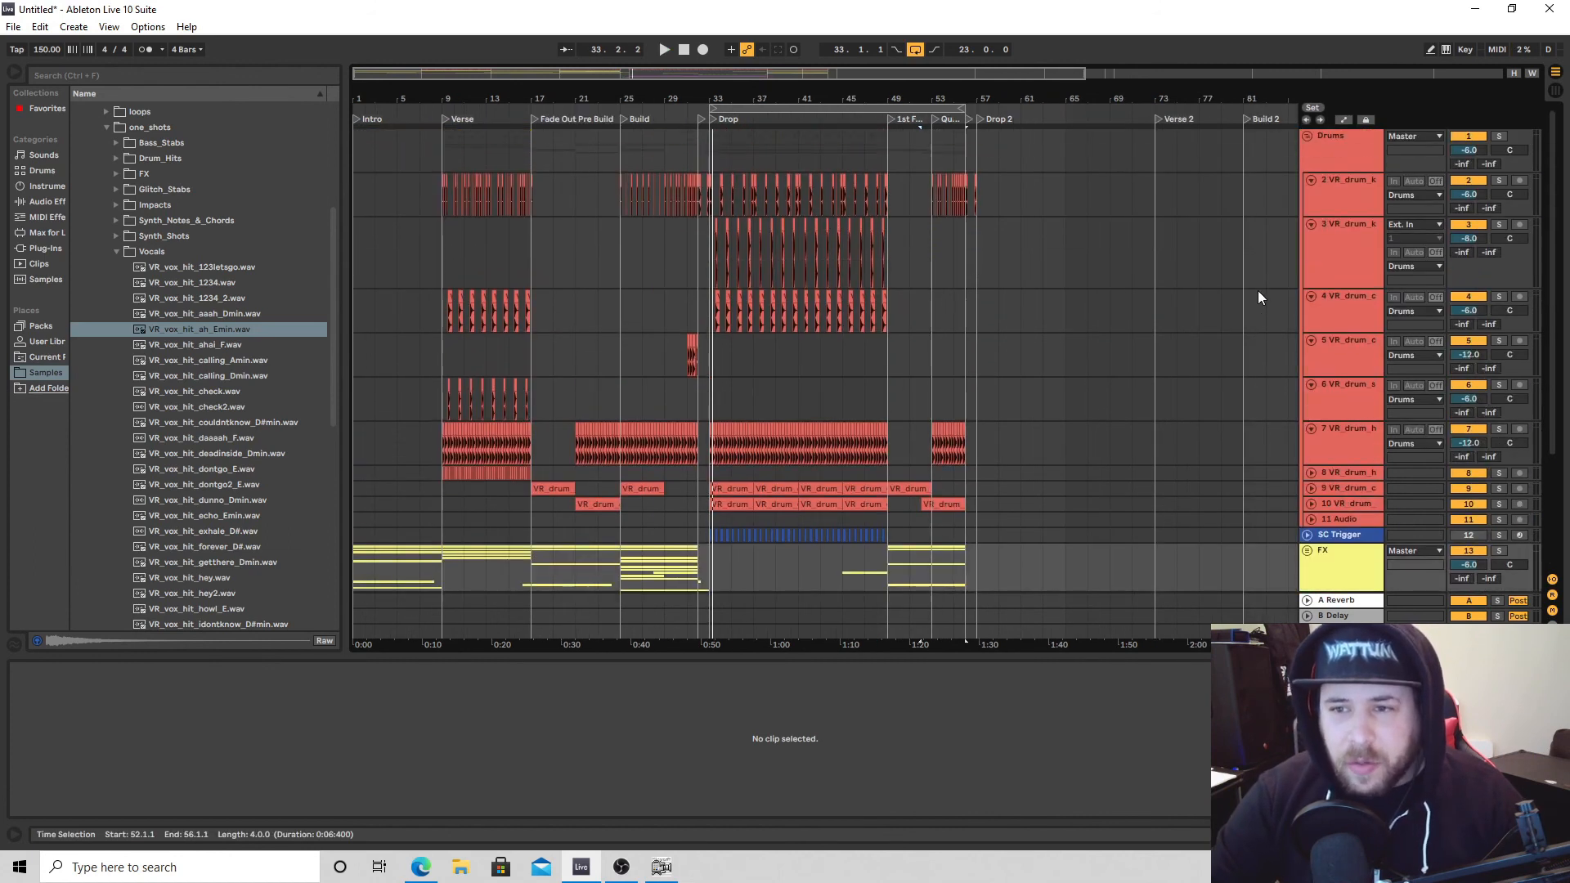
click(1307, 136)
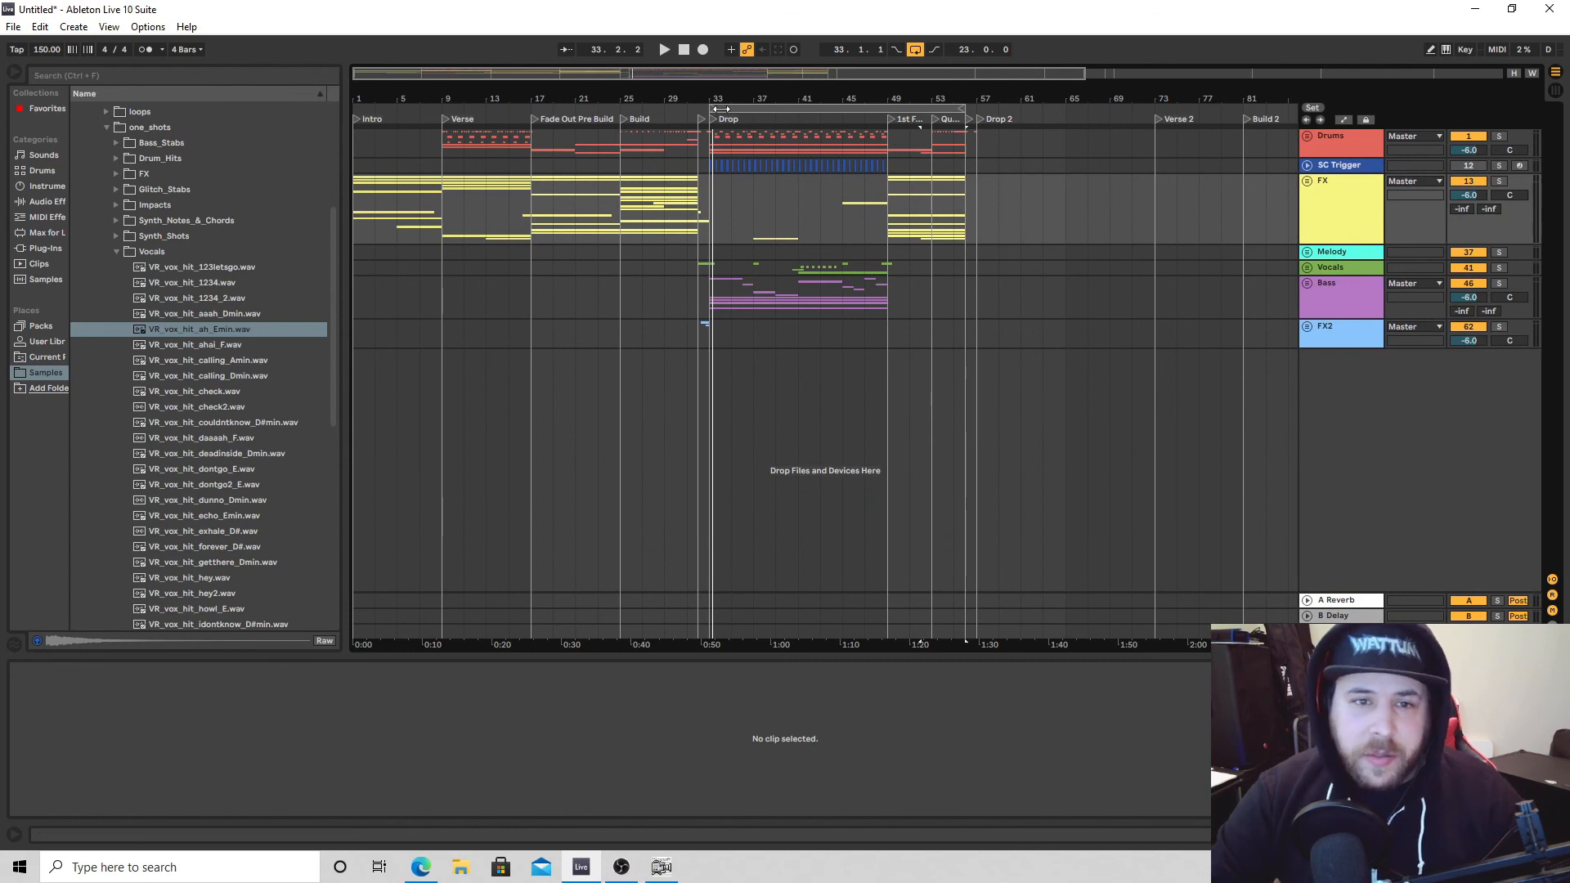
drag(720, 108, 357, 108)
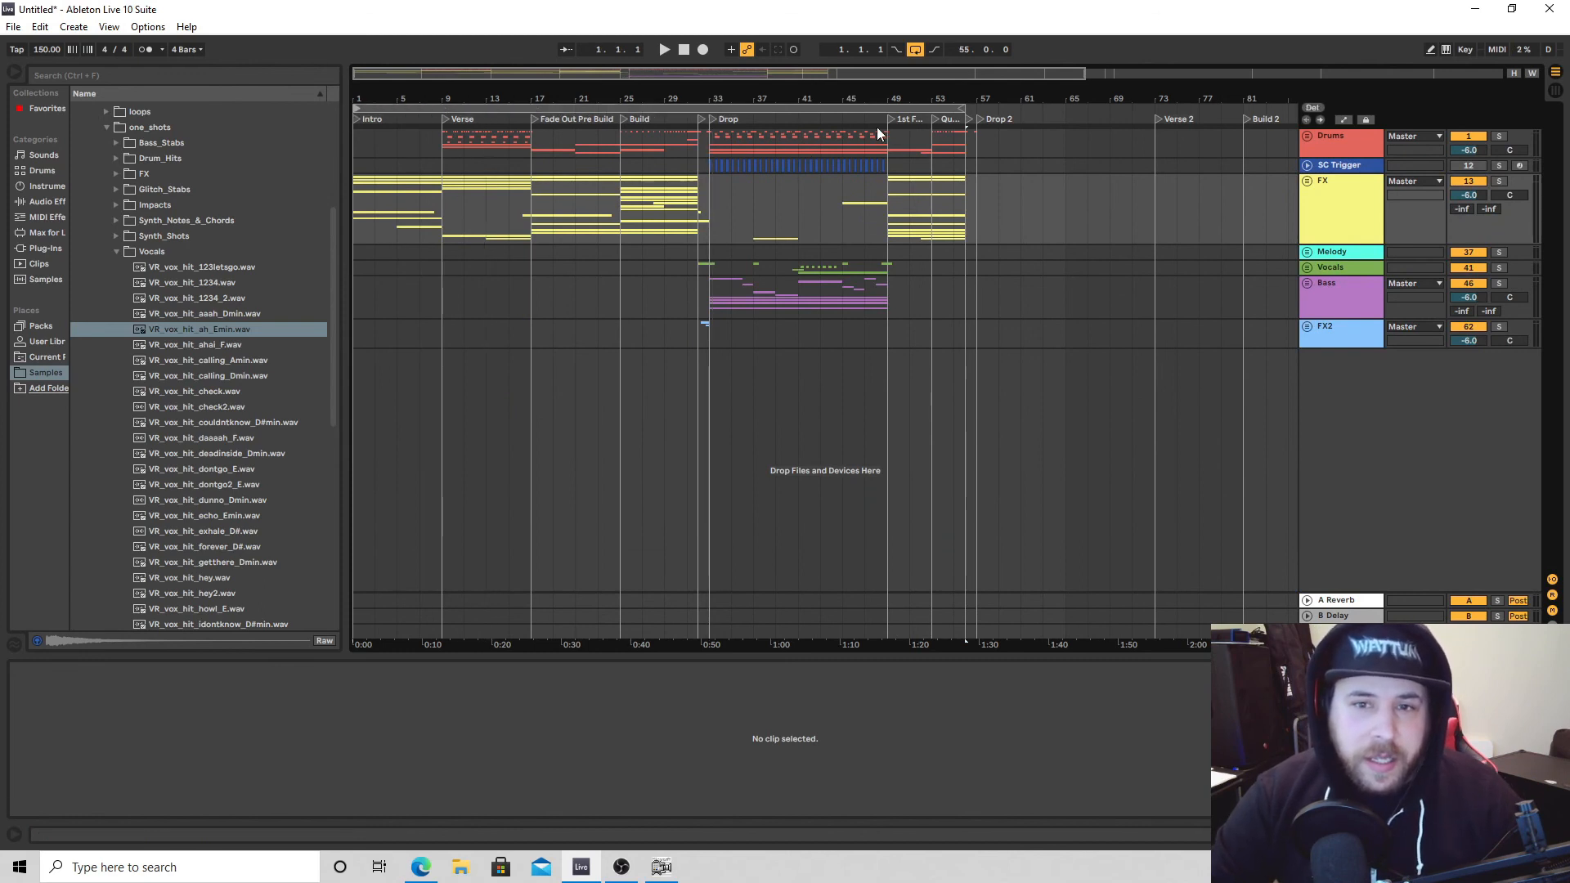
drag(960, 106, 998, 107)
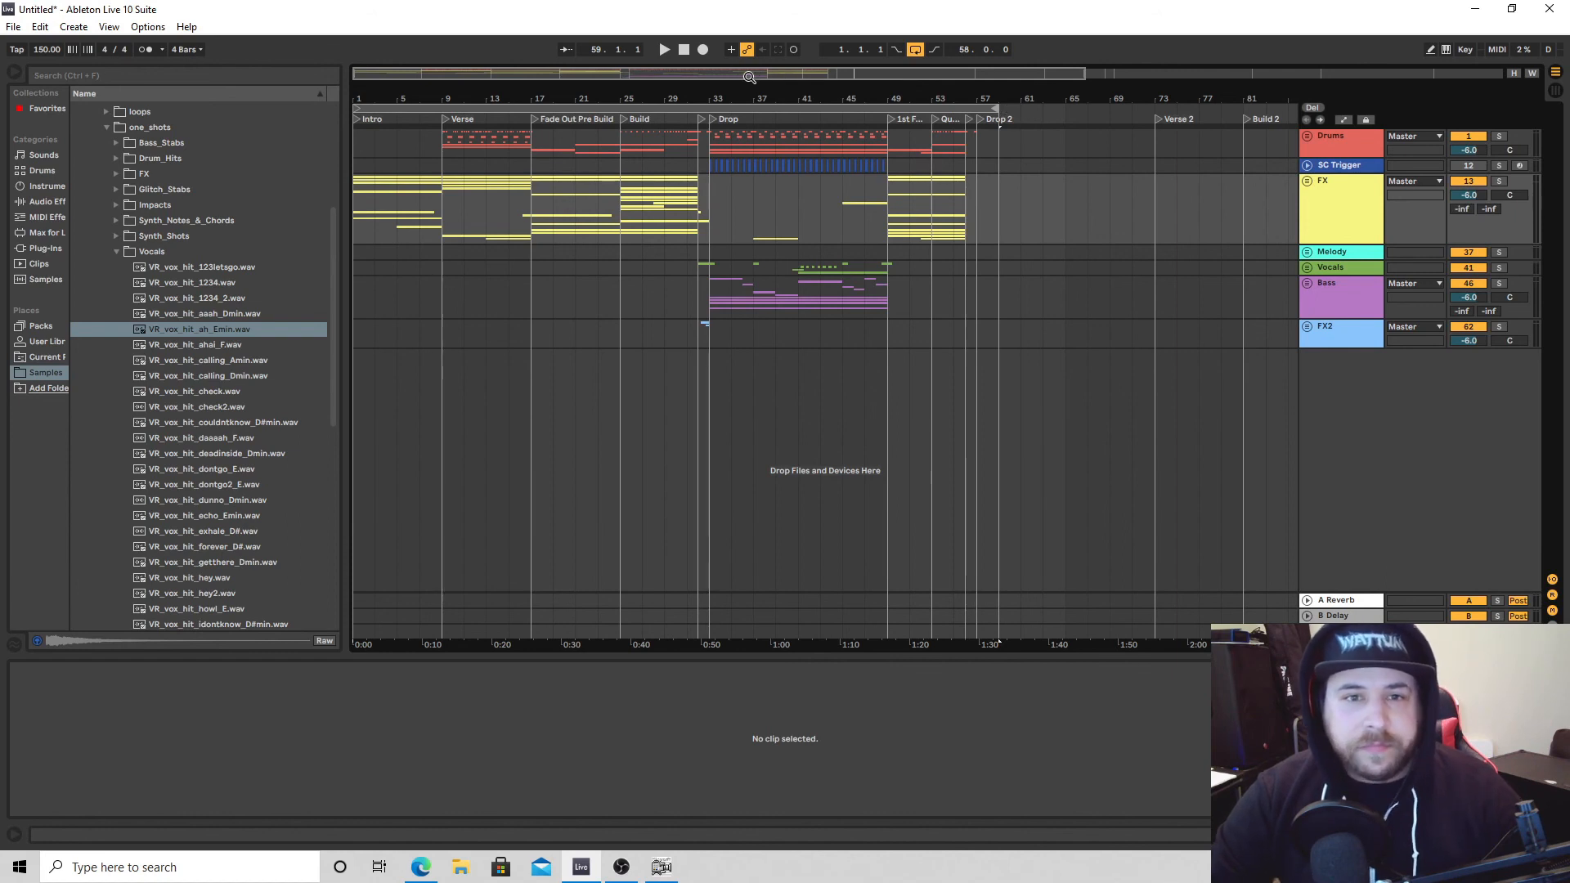
click(662, 50)
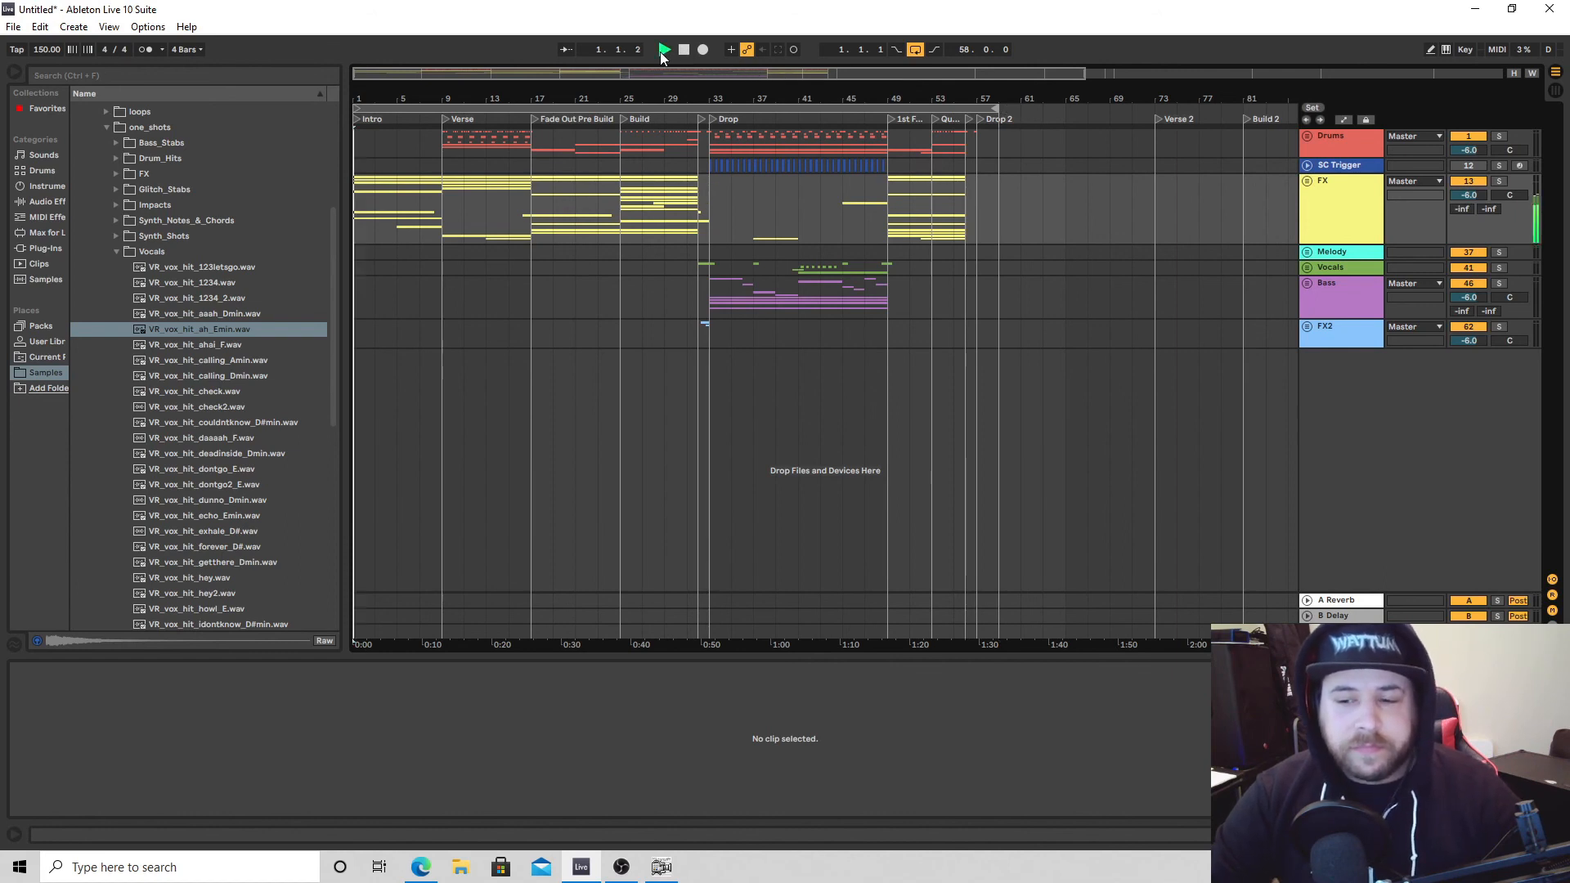